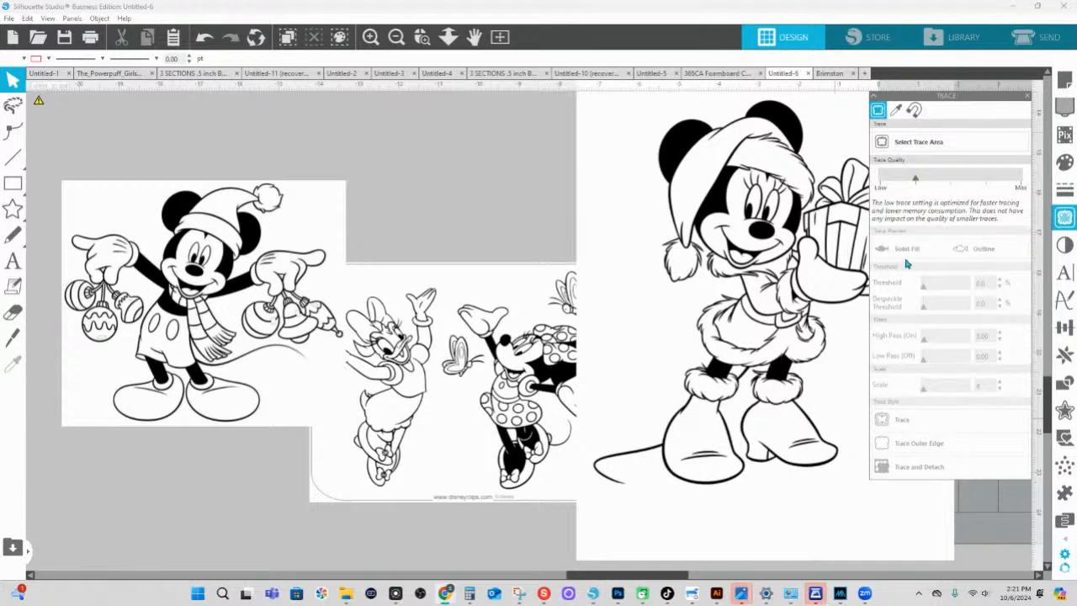
- Close the trace settings and move the Mickey image and the Daisy and Minnie image apart so they do not overlap
click(1026, 96)
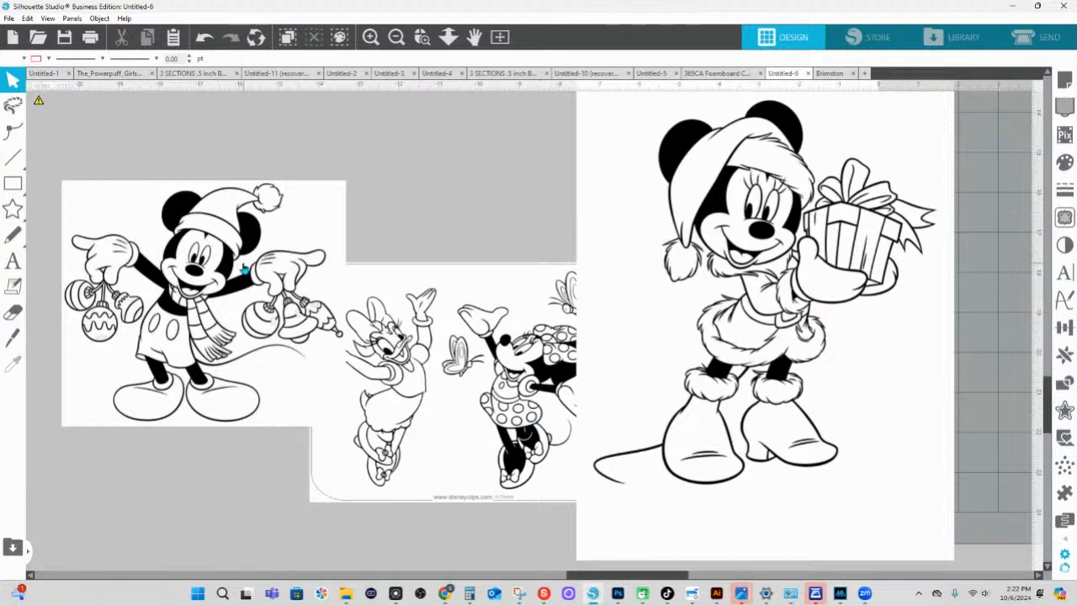
drag(241, 296, 232, 228)
drag(482, 370, 436, 418)
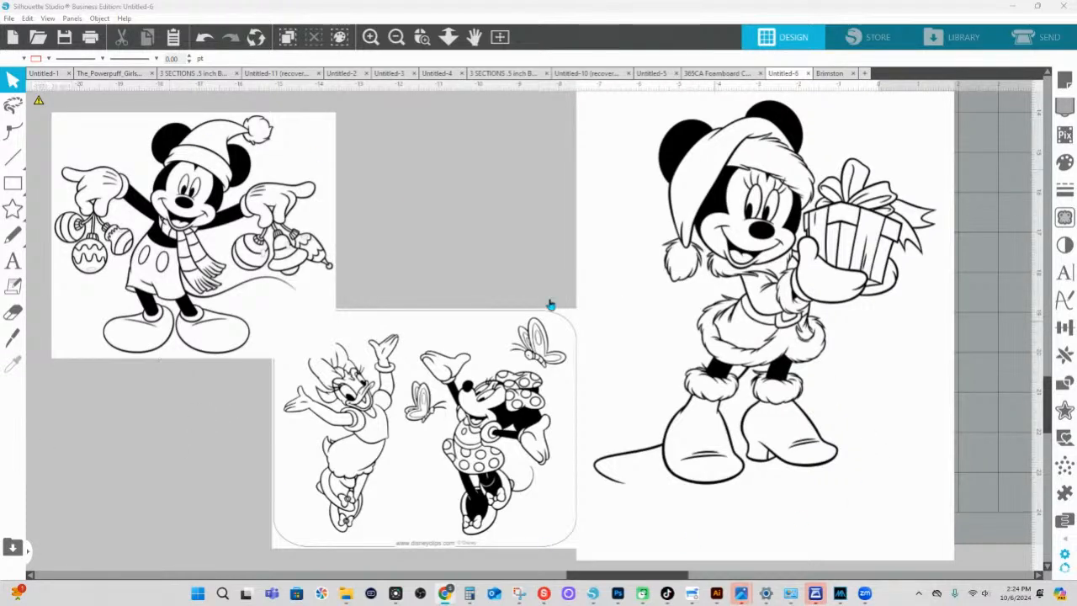
- Switch the program's view to Standard Edition
click(1064, 217)
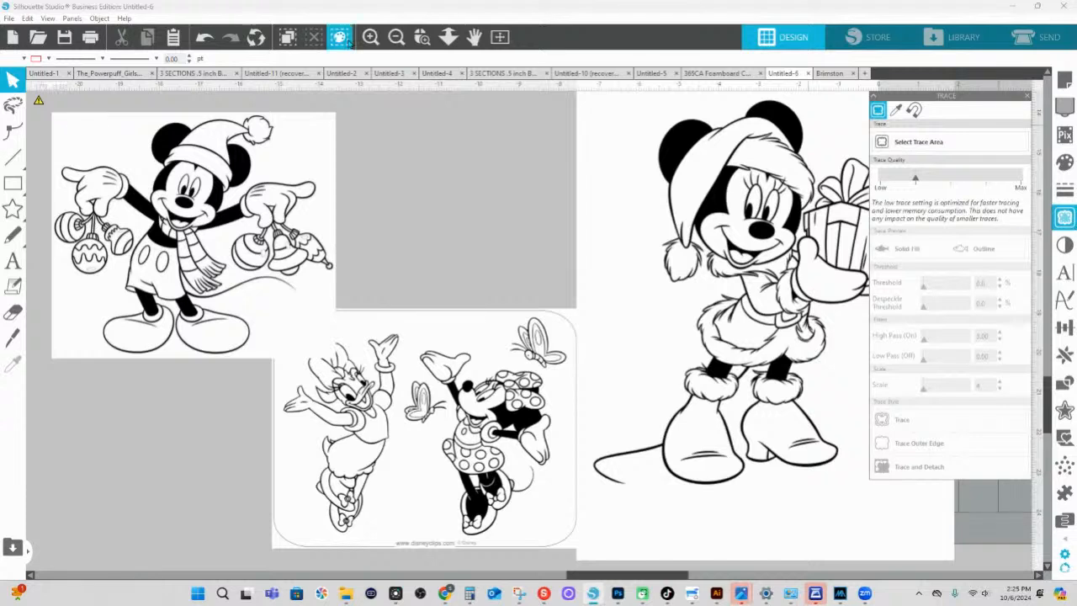
click(123, 18)
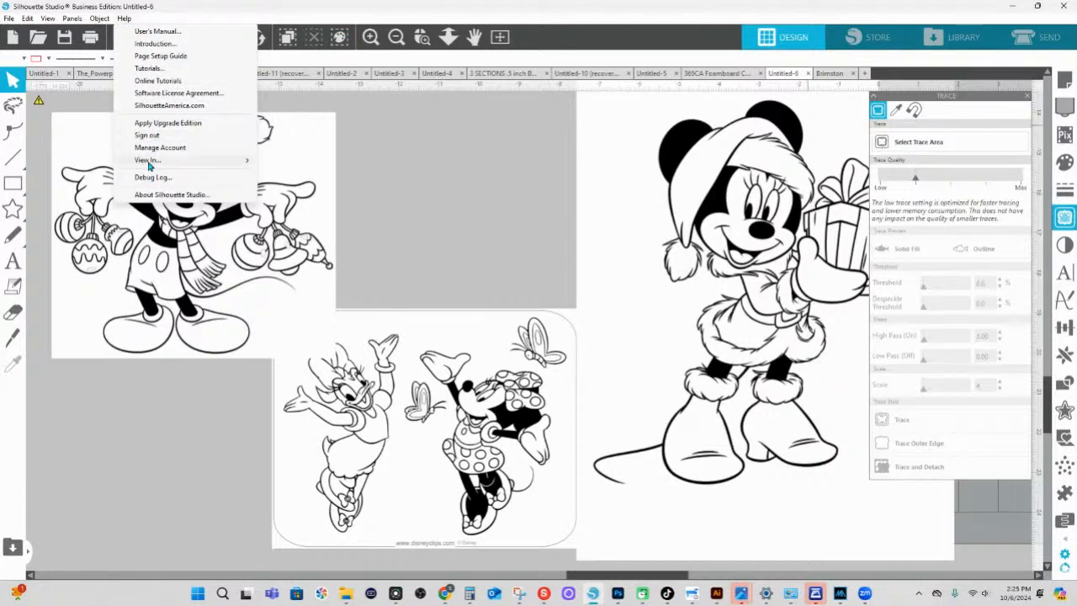
mouse_move(149, 161)
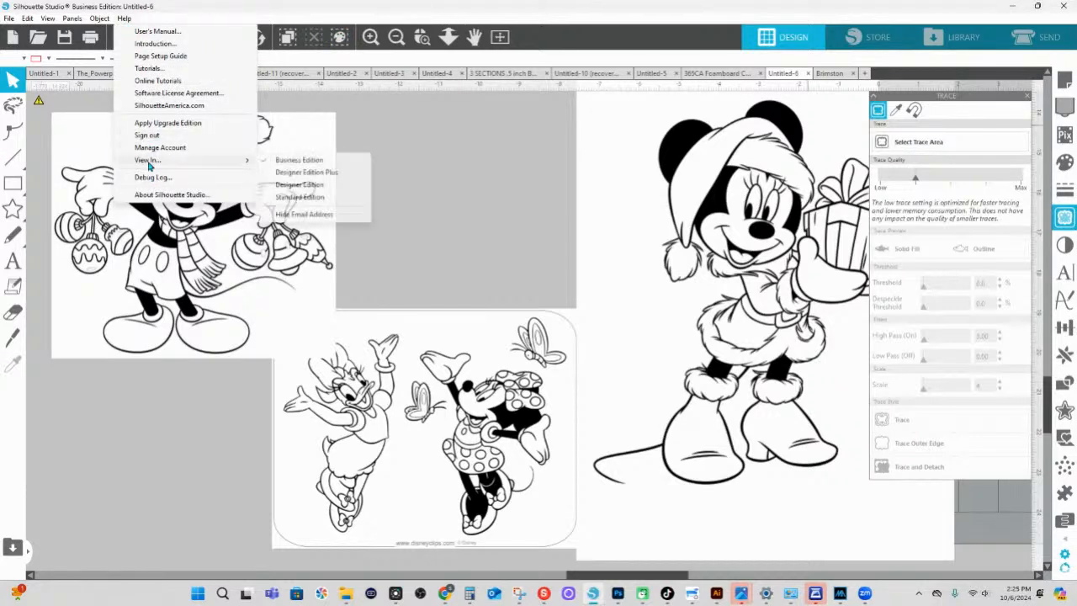
click(300, 197)
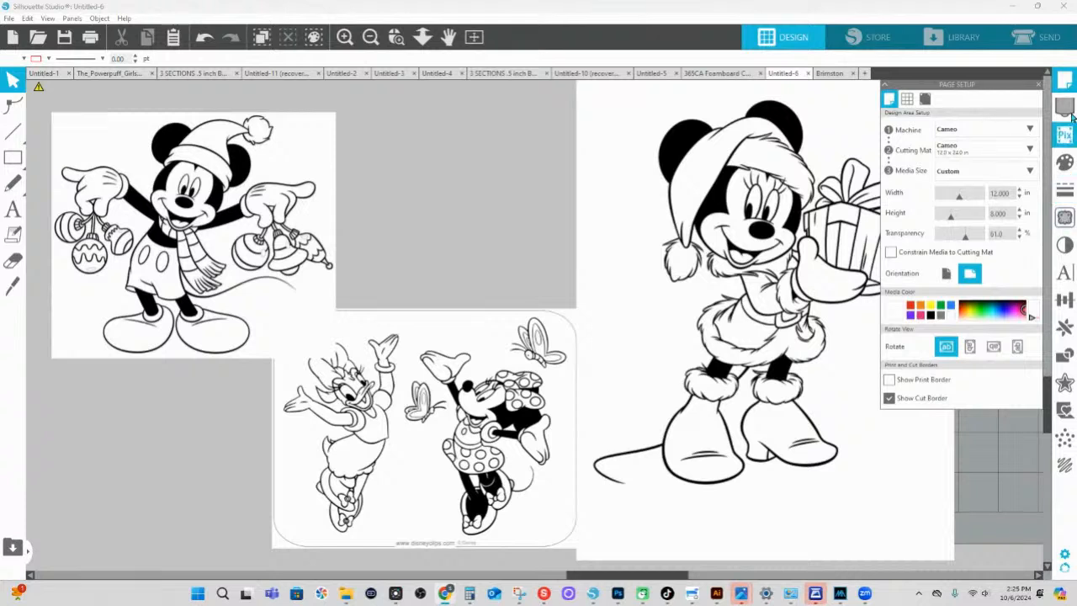
- Define a trace area around the Santa-hat Minnie image and widen it to include the end of her tail
click(1065, 217)
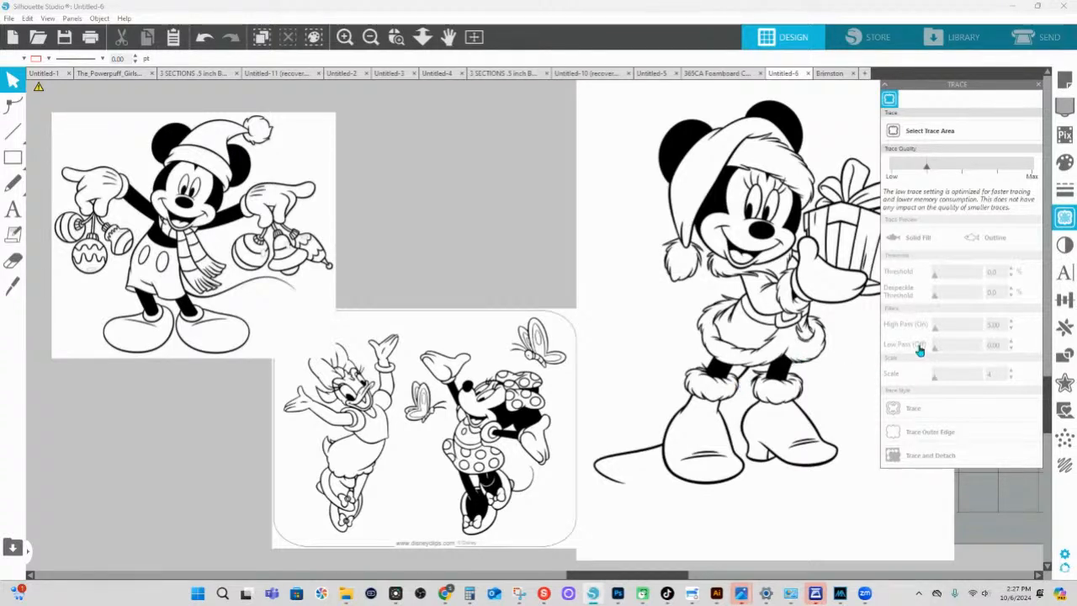
click(927, 139)
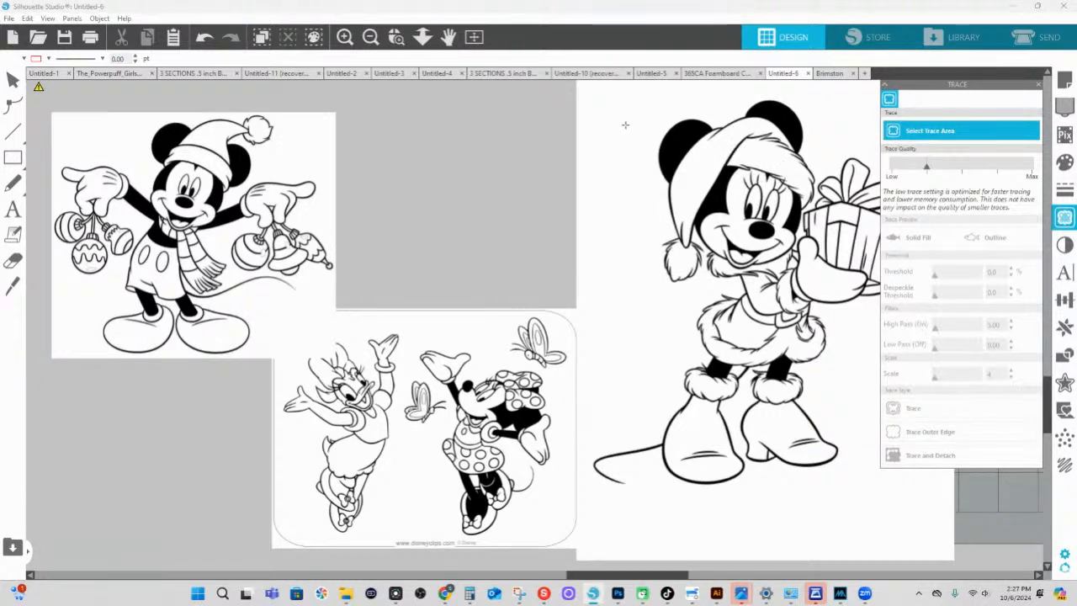
mouse_move(596, 100)
mouse_down()
mouse_move(853, 166)
mouse_move(922, 539)
mouse_up()
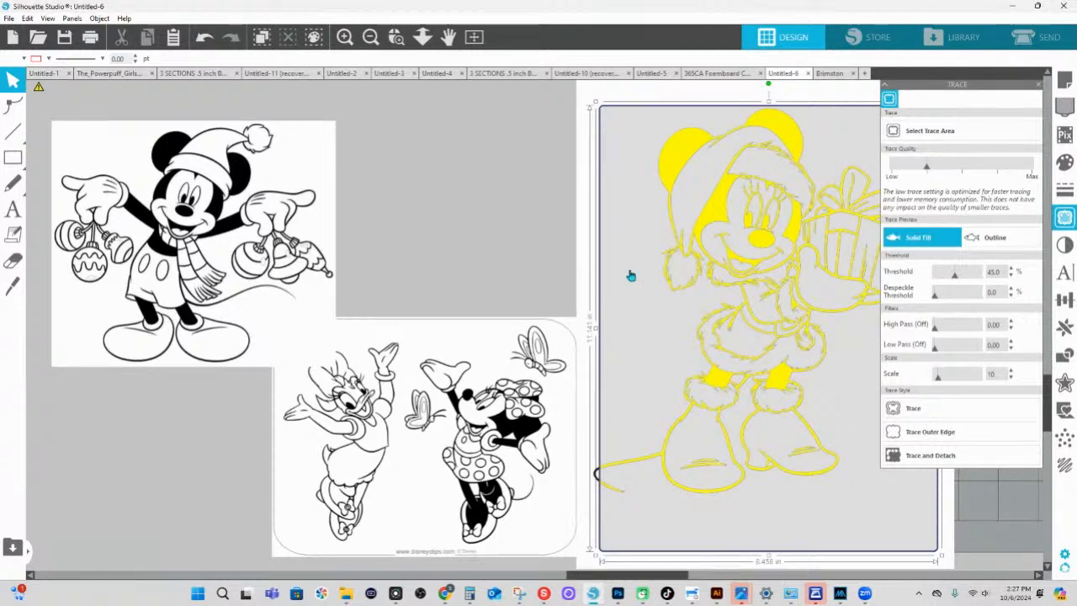
scroll(653, 313, up, 1)
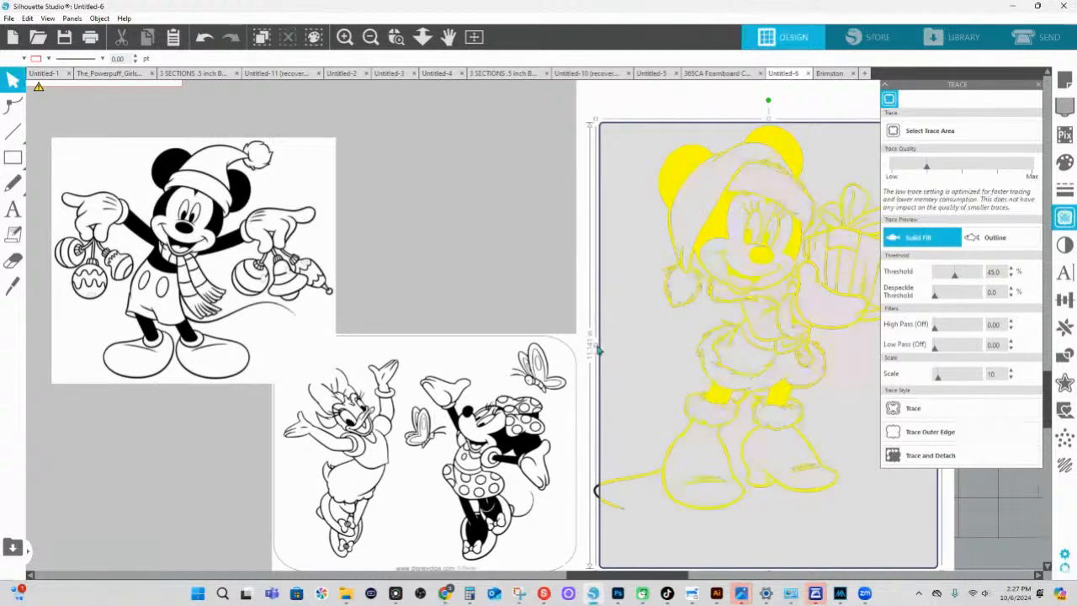
drag(597, 350, 589, 348)
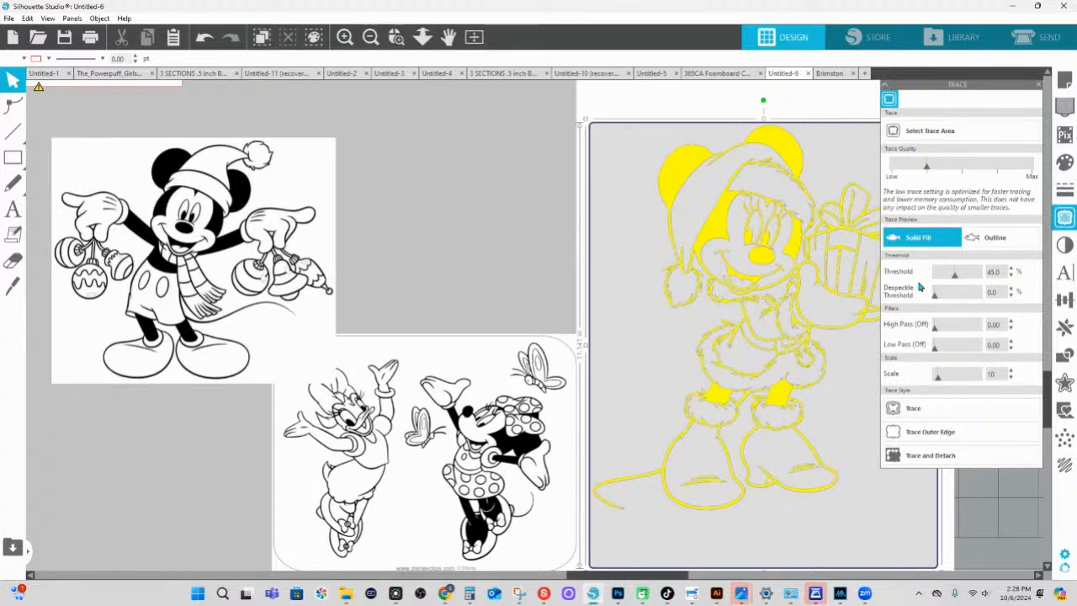
- Set the trace scale to 4 and the threshold to 62% while checking the hat and bow details up close
click(396, 37)
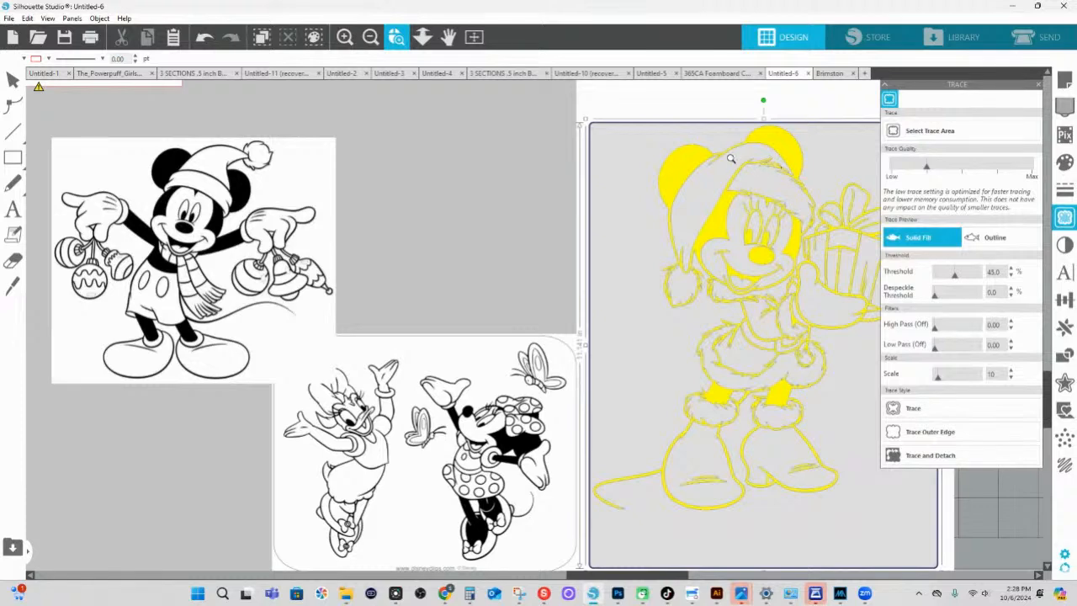
drag(732, 150, 889, 235)
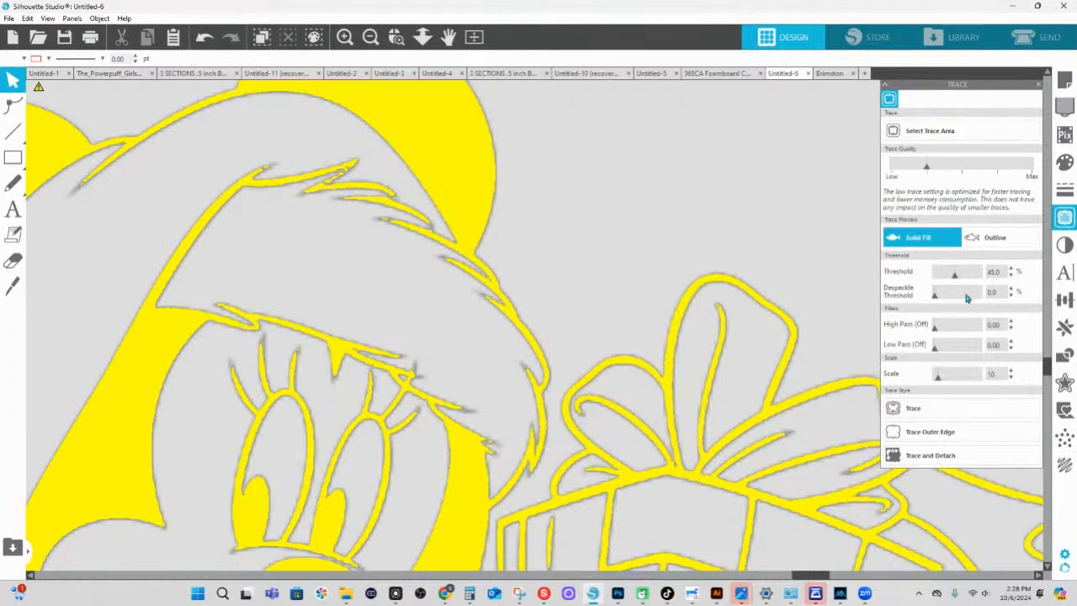
drag(938, 377, 897, 382)
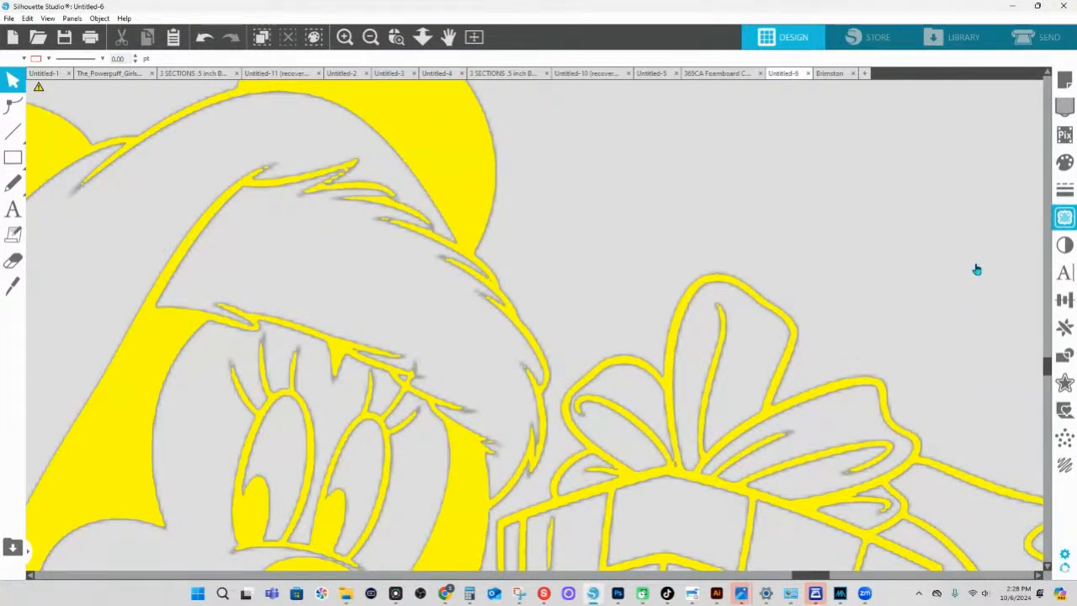
scroll(356, 274, down, 1)
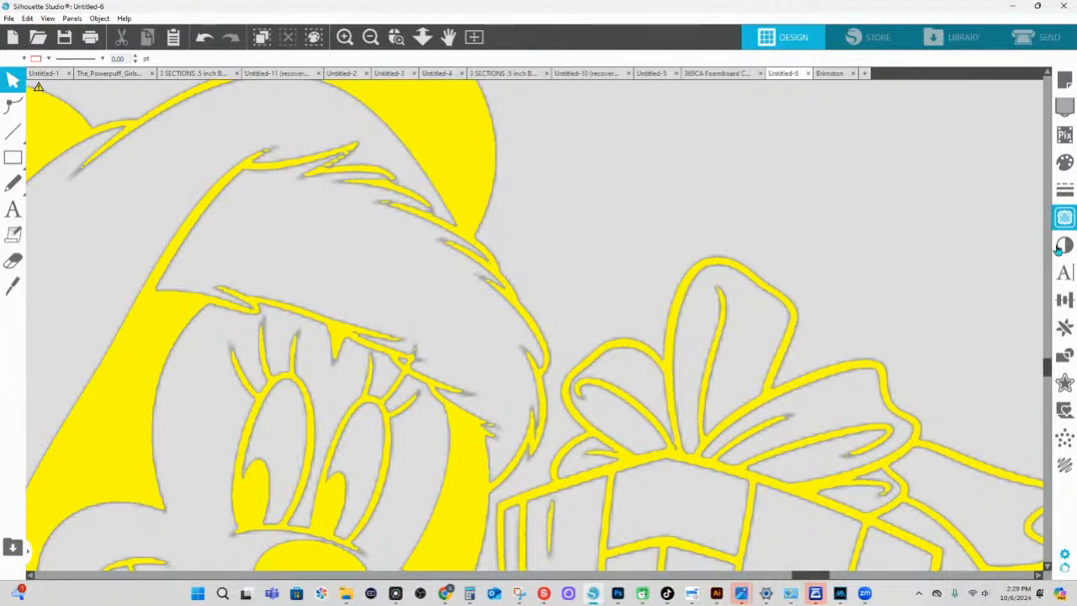
click(1064, 161)
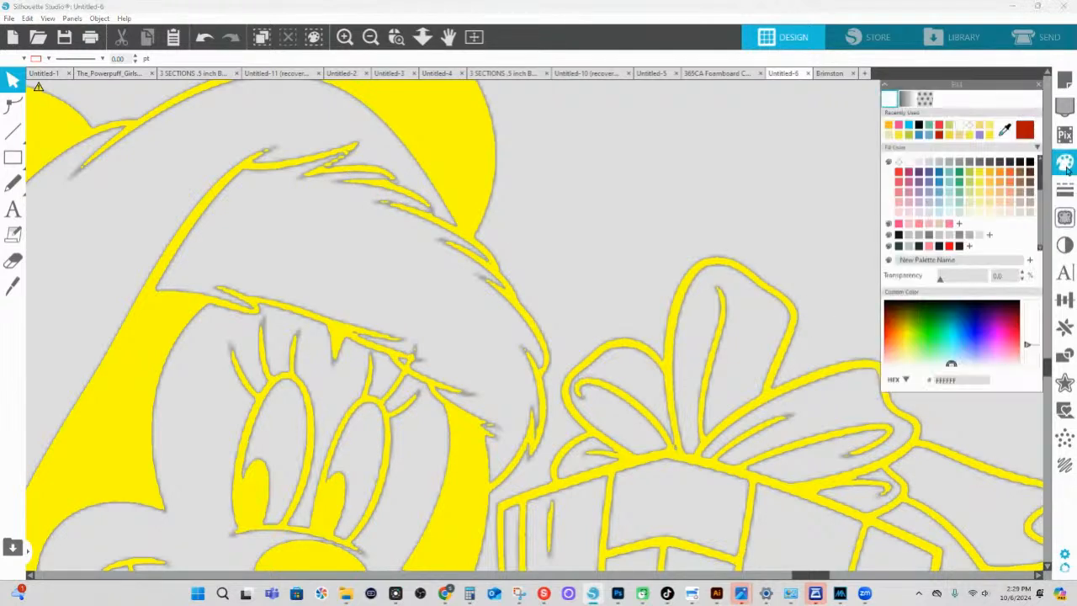
click(1064, 218)
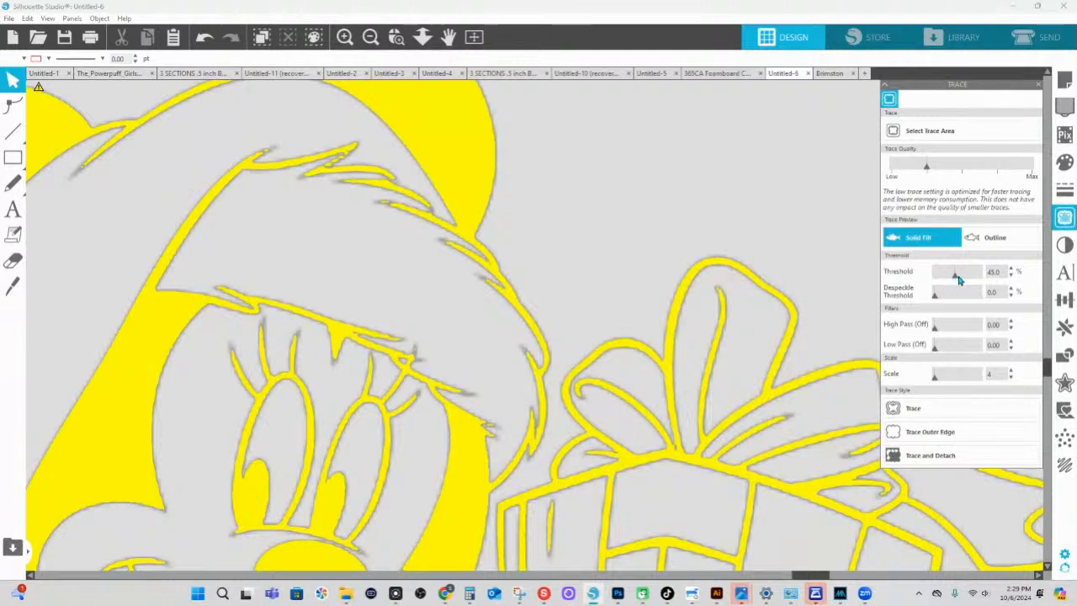
drag(957, 279, 961, 280)
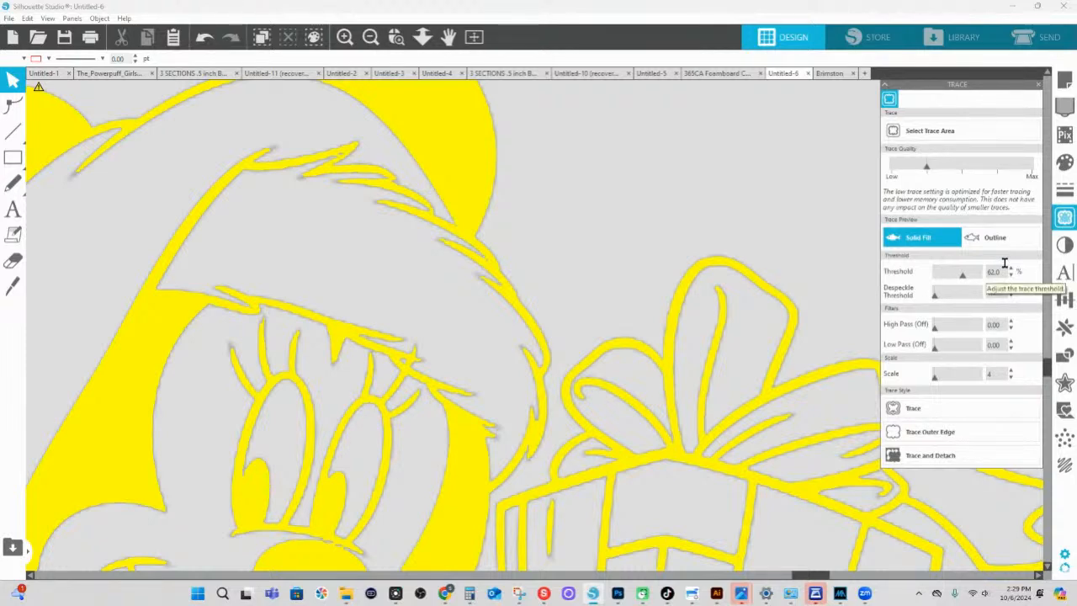
- Trace the Santa-hat Minnie image and move the traced line work up and to the left, clear of the original
click(423, 37)
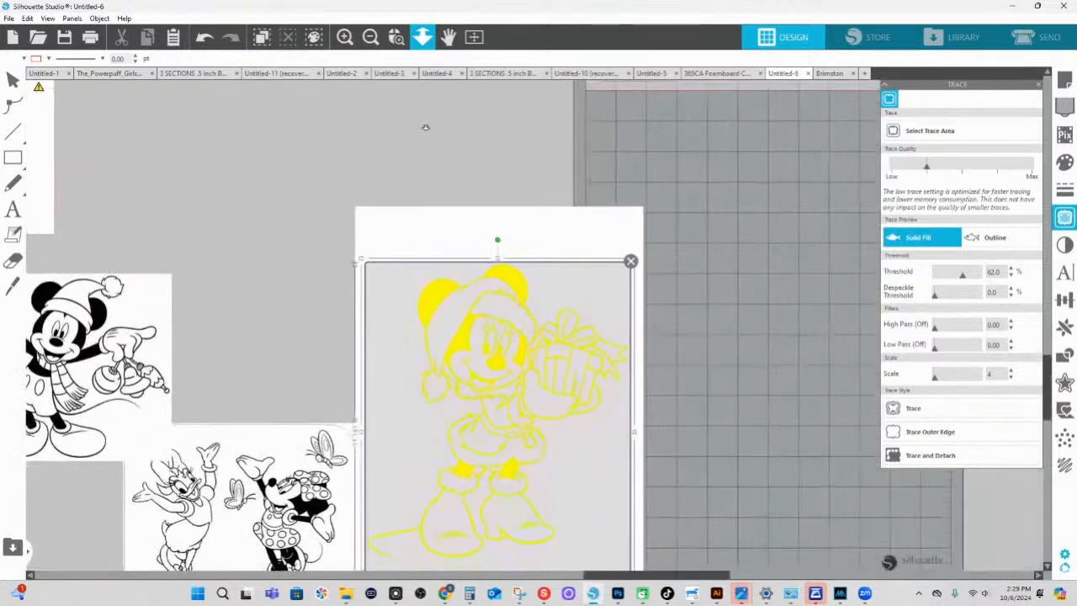
click(456, 181)
scroll(565, 385, down, 3)
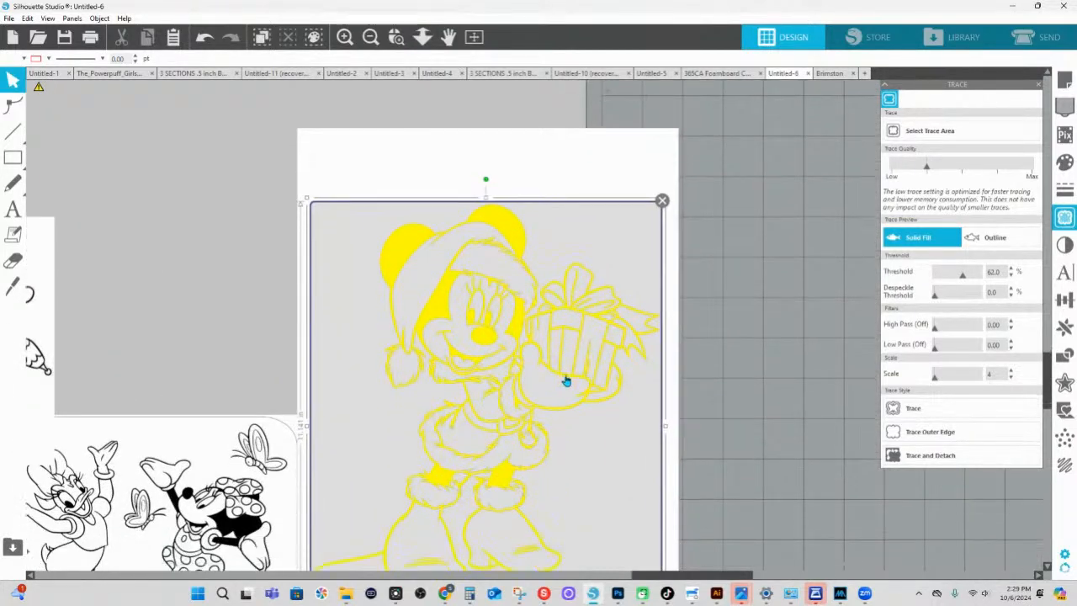
scroll(566, 381, down, 2)
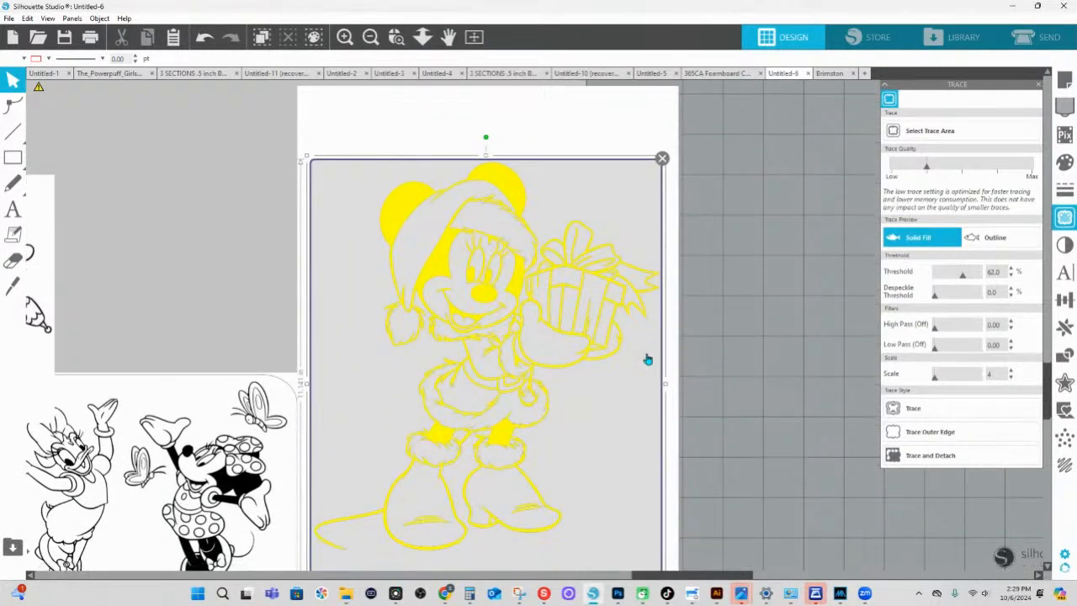
scroll(647, 359, down, 1)
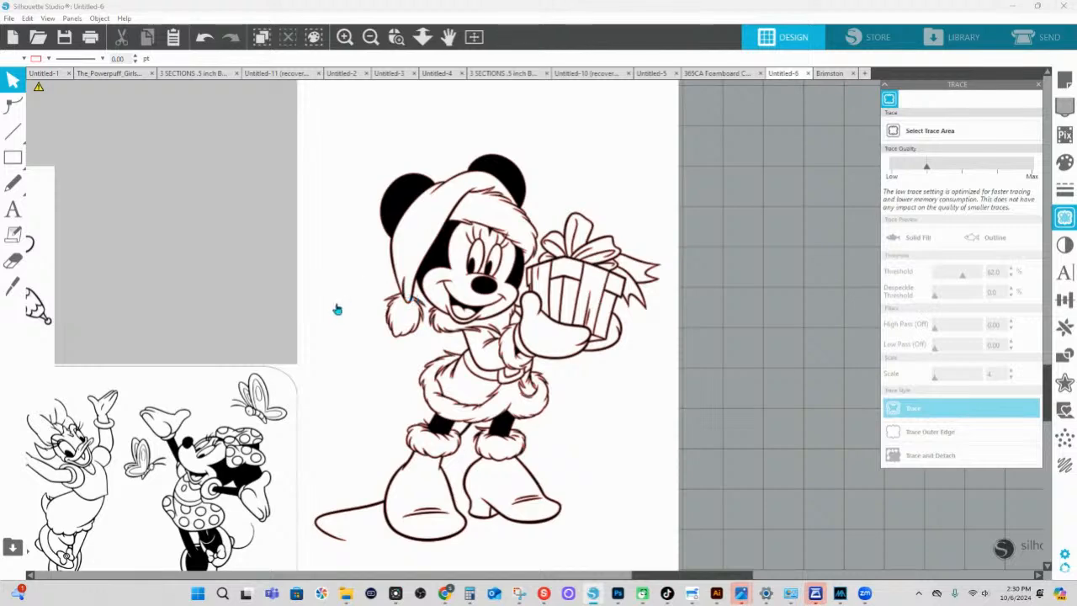
click(364, 299)
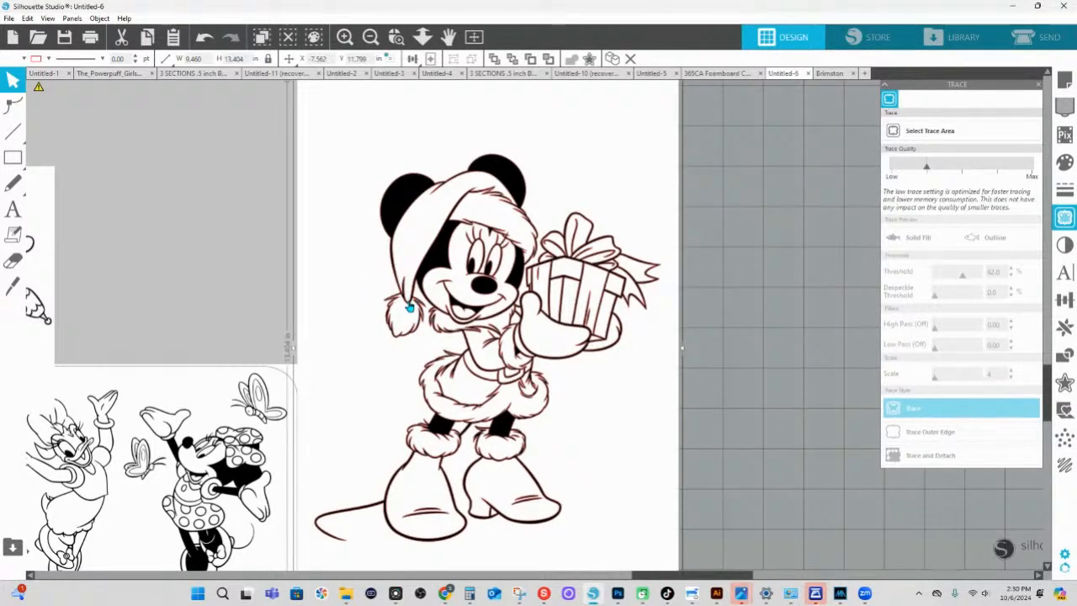
mouse_move(414, 313)
mouse_down()
mouse_move(714, 288)
mouse_move(96, 180)
mouse_move(132, 126)
mouse_move(224, 248)
mouse_up()
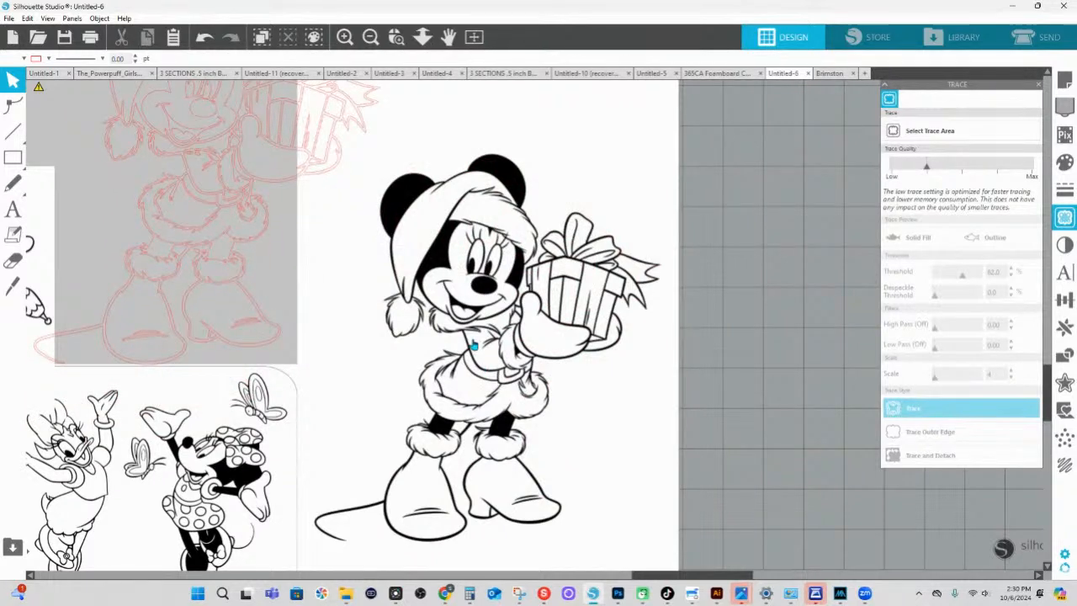
- Shift the original Minnie image slightly right and define a new trace area around the whole figure
drag(476, 345, 552, 350)
click(935, 128)
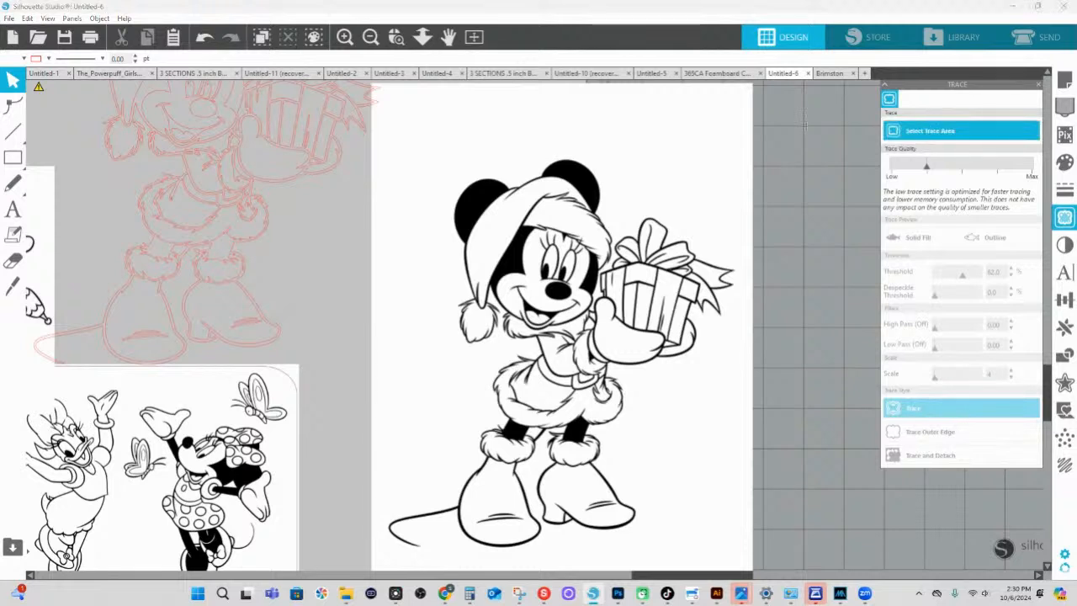
mouse_move(401, 130)
mouse_down()
mouse_move(491, 160)
mouse_move(597, 574)
mouse_move(762, 573)
mouse_move(745, 570)
mouse_up()
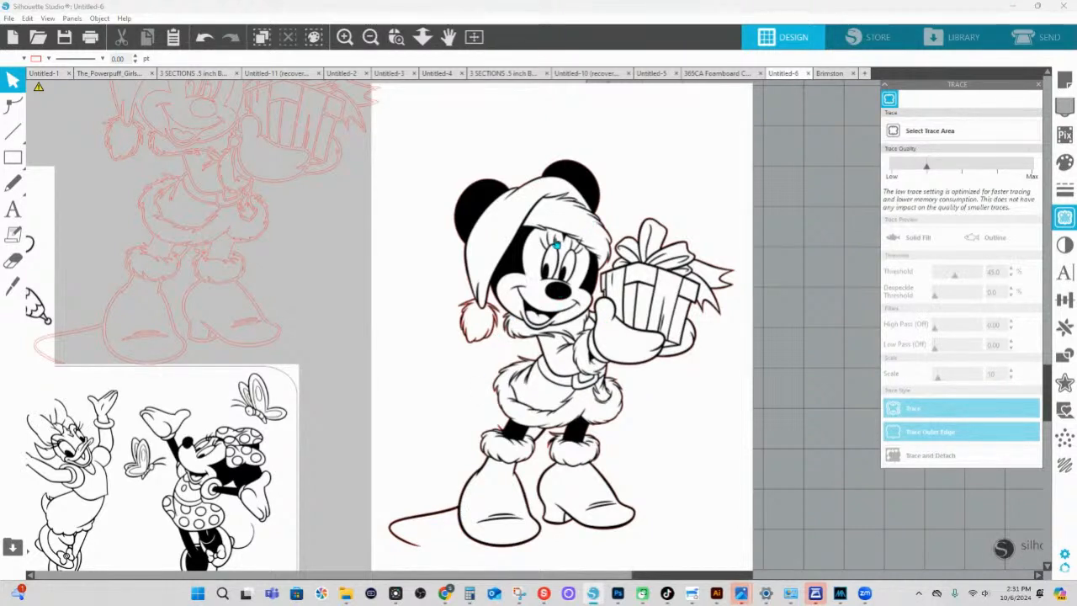
- Move the Minnie picture off its outer-edge trace and fill the traced outline with light teal C7E8E5
mouse_move(491, 310)
mouse_down()
mouse_move(649, 287)
mouse_move(779, 288)
mouse_up()
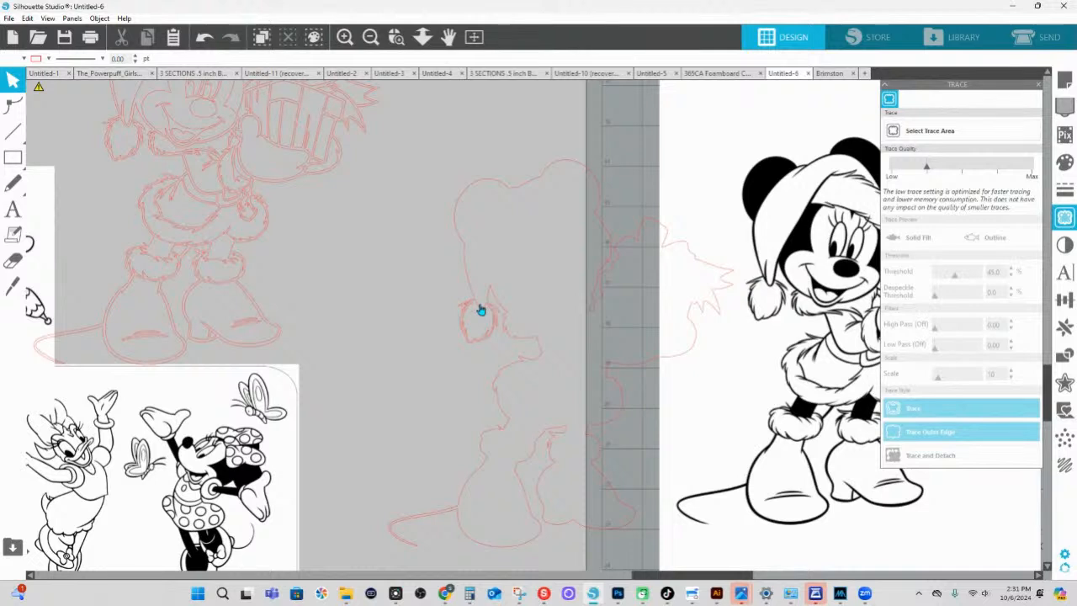
click(513, 336)
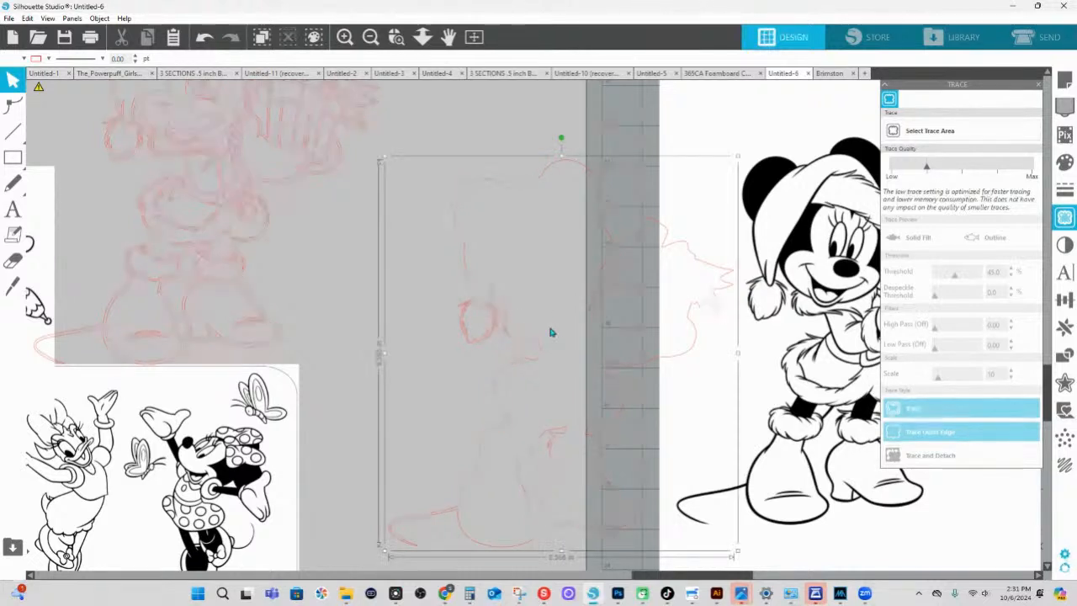
click(1065, 168)
click(947, 206)
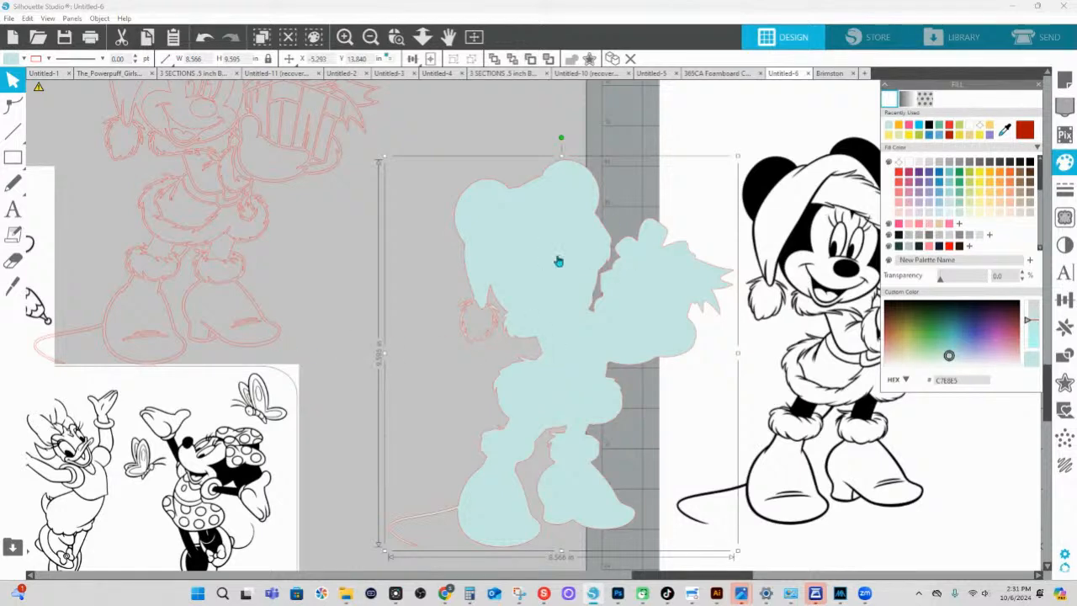
- Undo the teal fill, the picture move and the outer-edge trace to return to the trace preview
key(ctrl+z)
click(1004, 129)
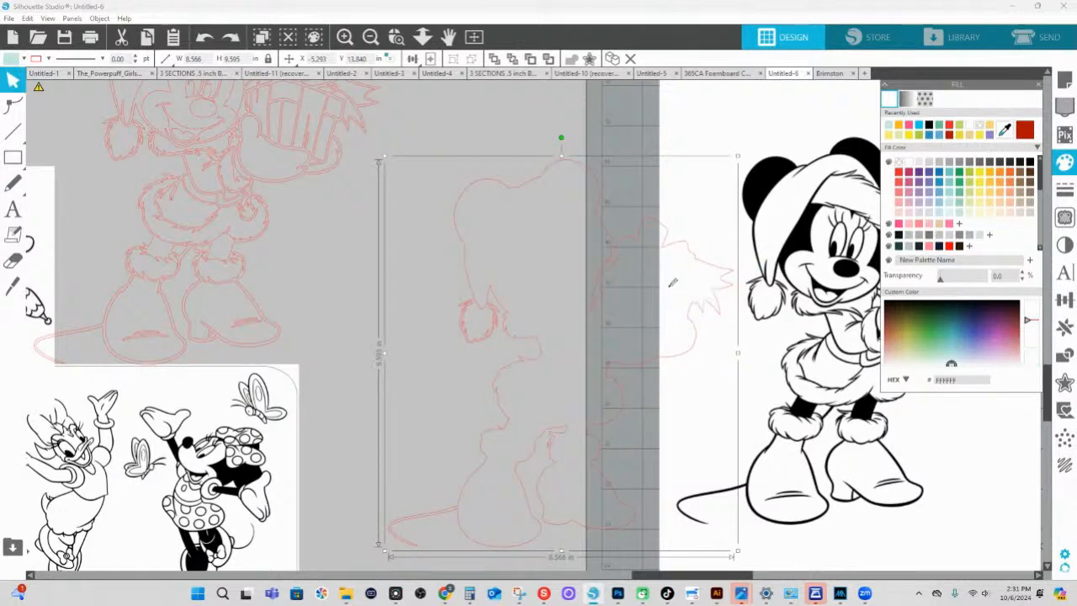
key(ctrl+z)
click(670, 287)
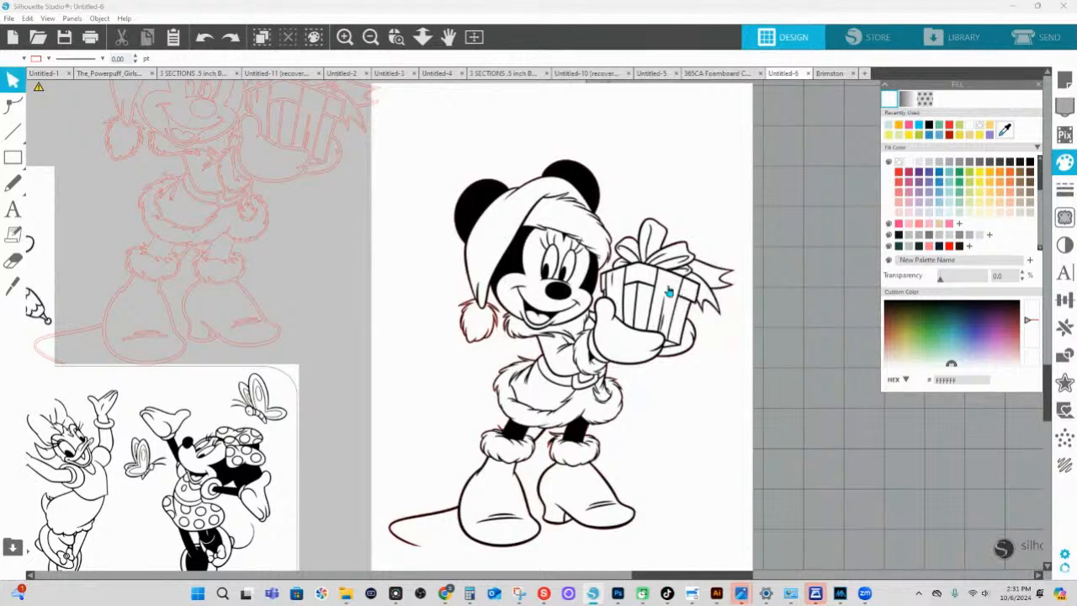
click(668, 288)
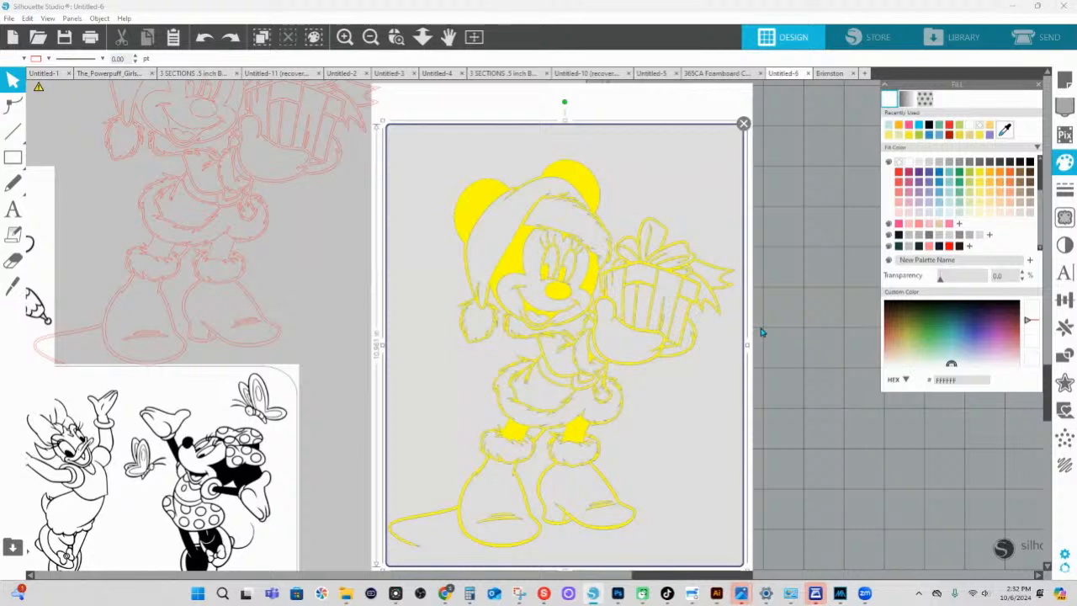
- Apply Trace and Detach to the Minnie figure and move the leftover background picture to the right, away from the detached figure
click(1064, 212)
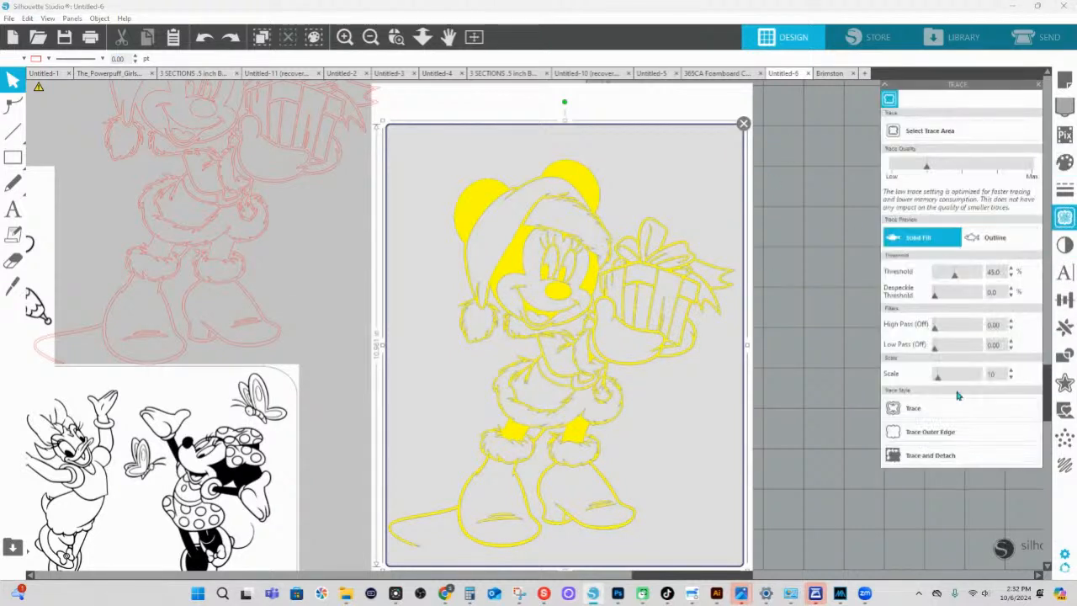
click(929, 463)
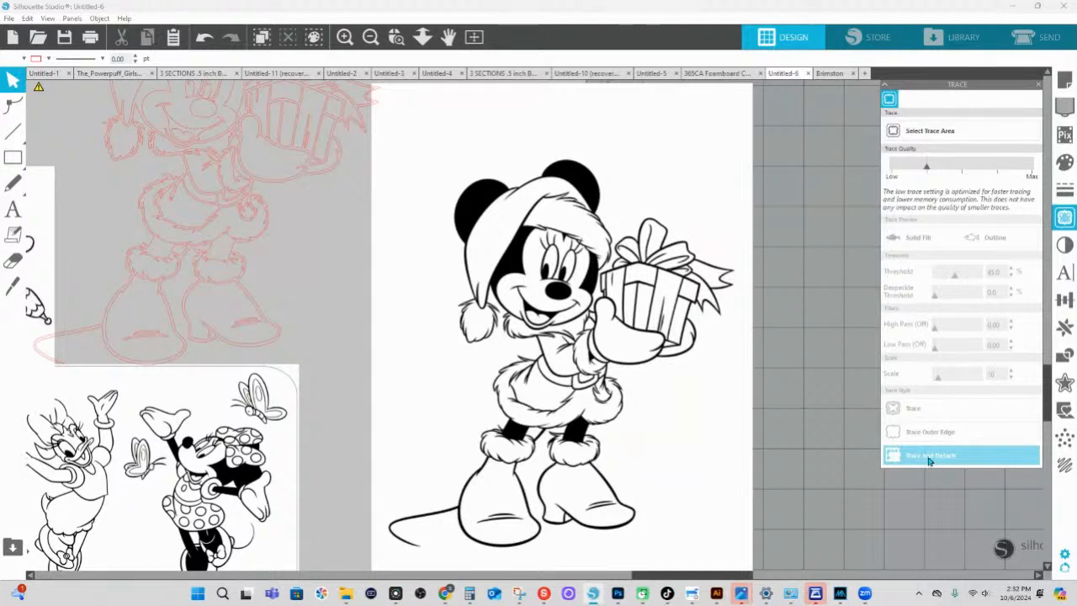
mouse_move(413, 137)
mouse_down()
mouse_move(550, 127)
mouse_move(788, 163)
mouse_up()
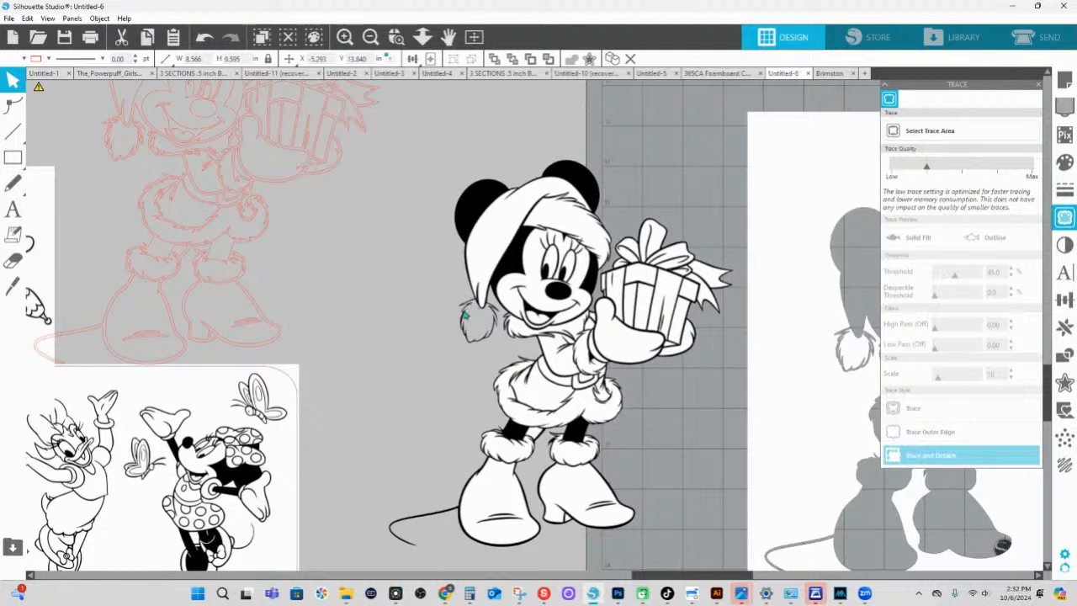
- Undo the detached trace and repeat Trace and Detach on the Minnie figure with the threshold raised to 60%
click(477, 319)
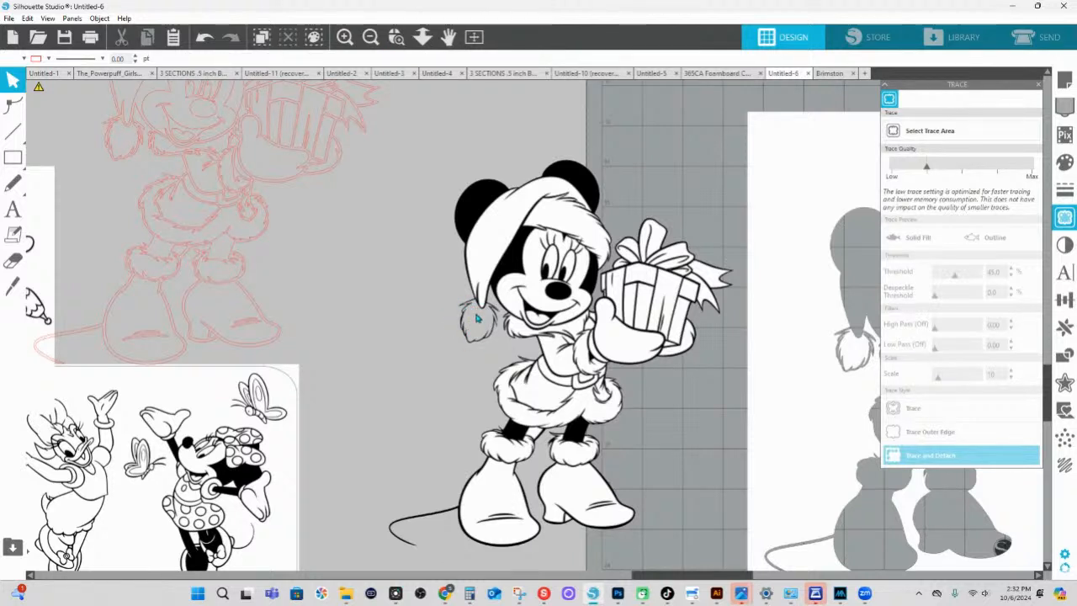
key(ctrl+z)
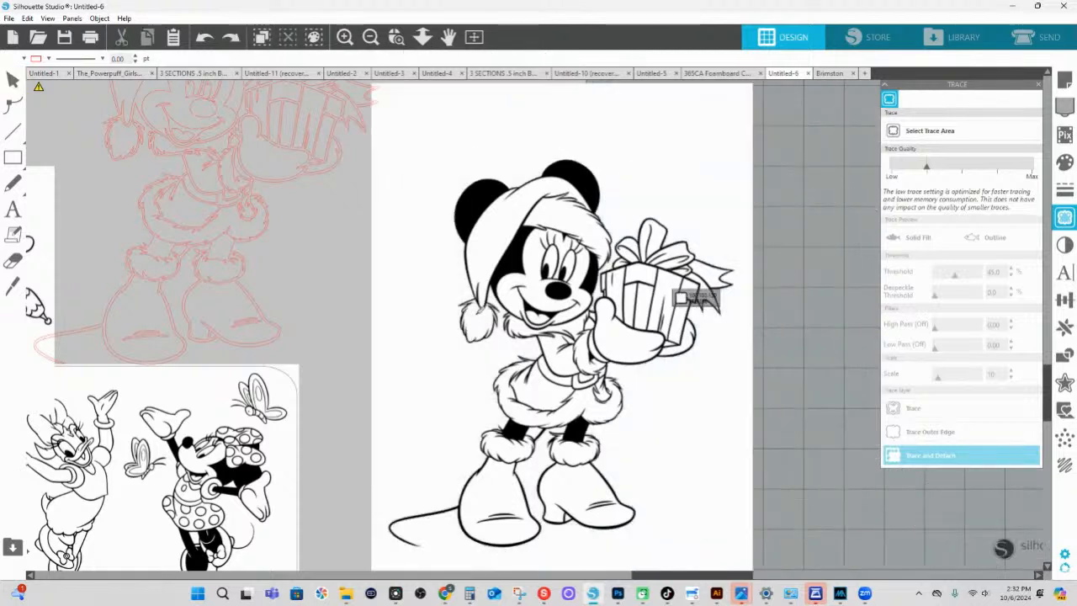
click(480, 309)
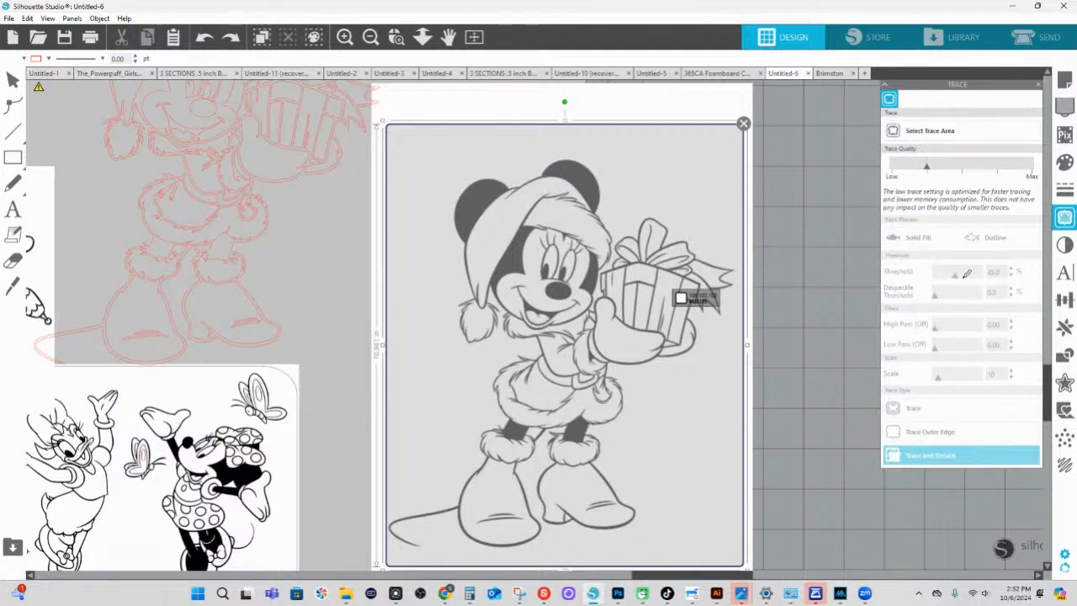
drag(959, 280, 965, 281)
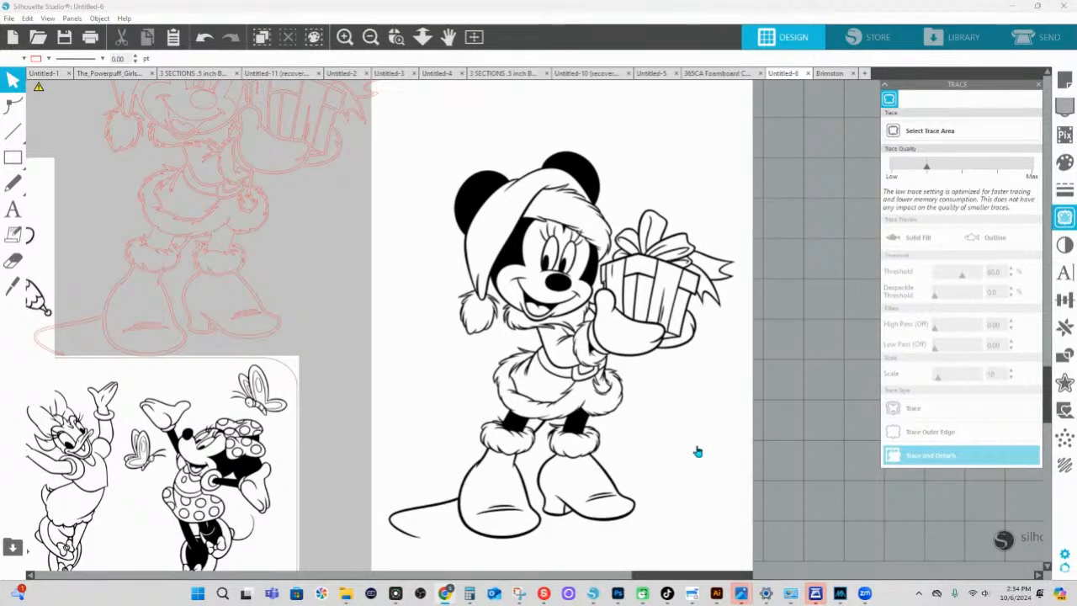
- Move the leftover background picture right onto the mat and the detached Minnie figure slightly left so the two sit side by side
drag(695, 450, 972, 431)
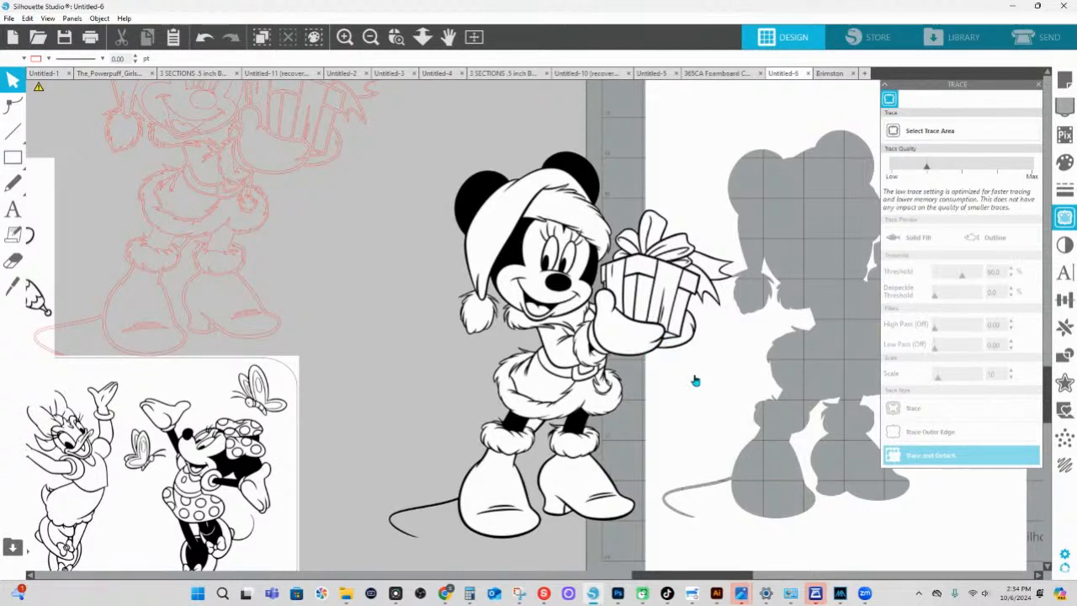
drag(696, 379, 905, 352)
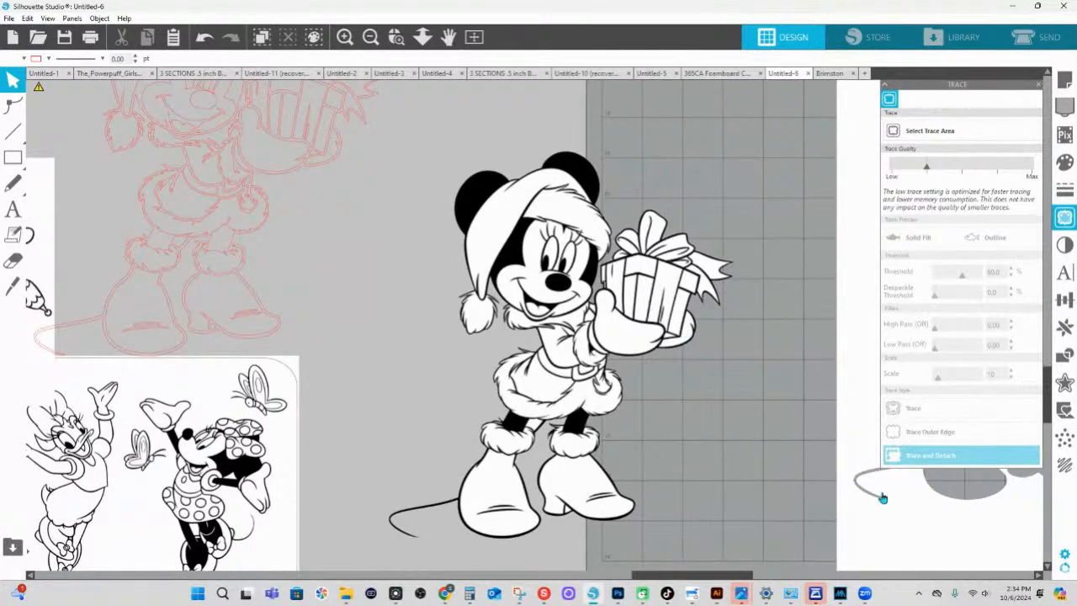
drag(919, 525, 729, 505)
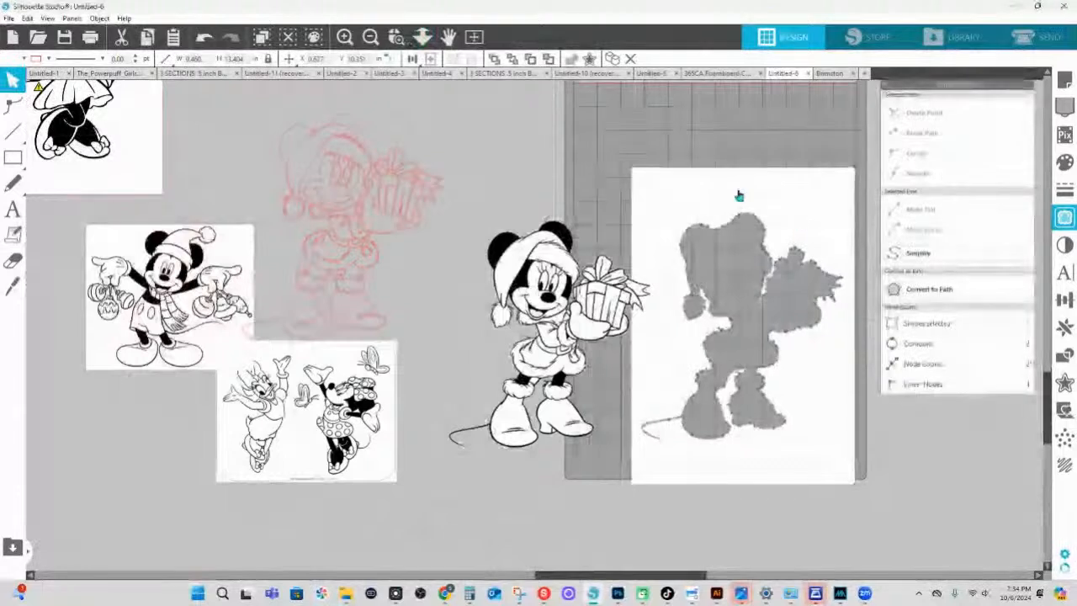
drag(551, 321, 515, 324)
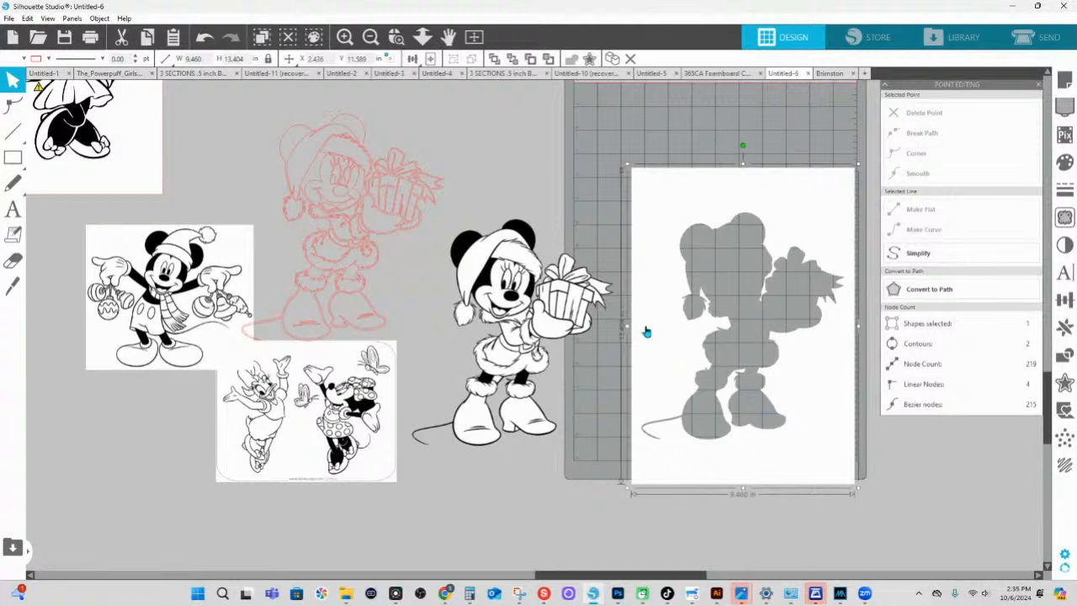
- Enlarge the detached Minnie figure to about 10.02 in wide by 11.22 in high and place it left of the background picture
click(550, 328)
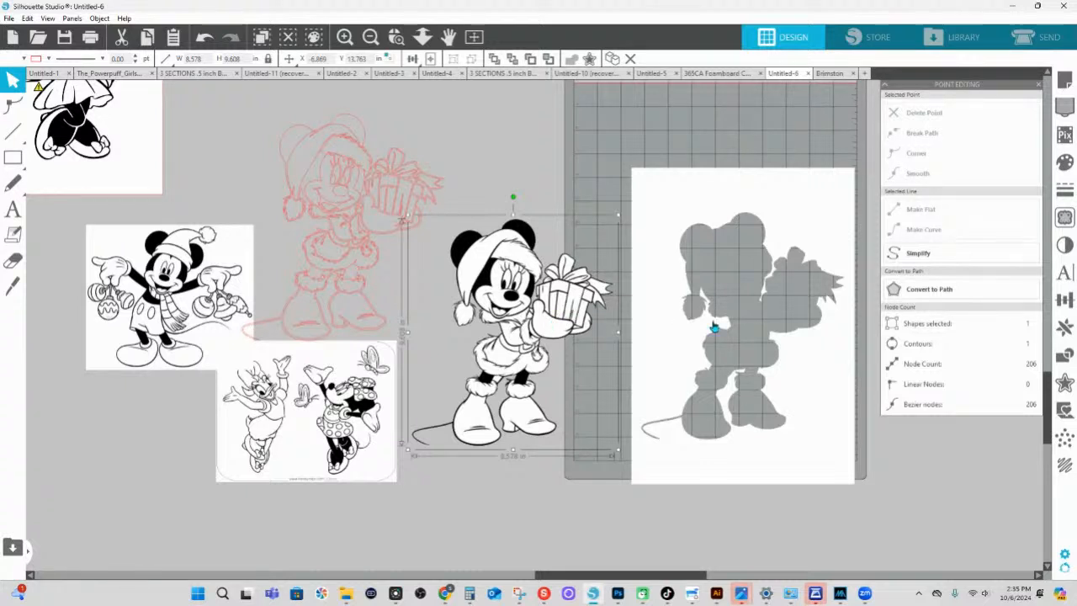
click(799, 444)
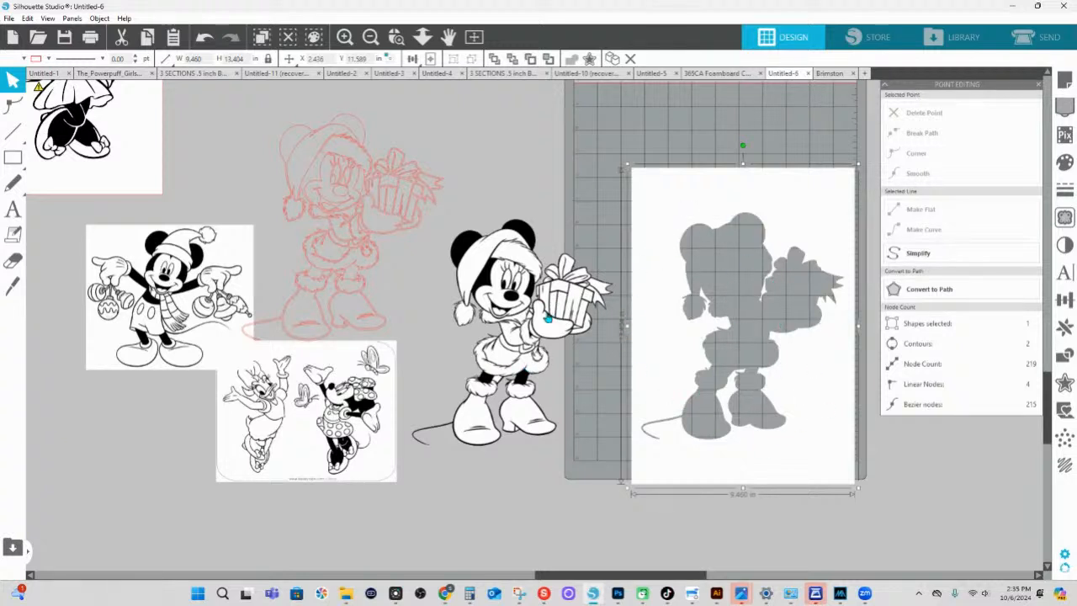
click(546, 320)
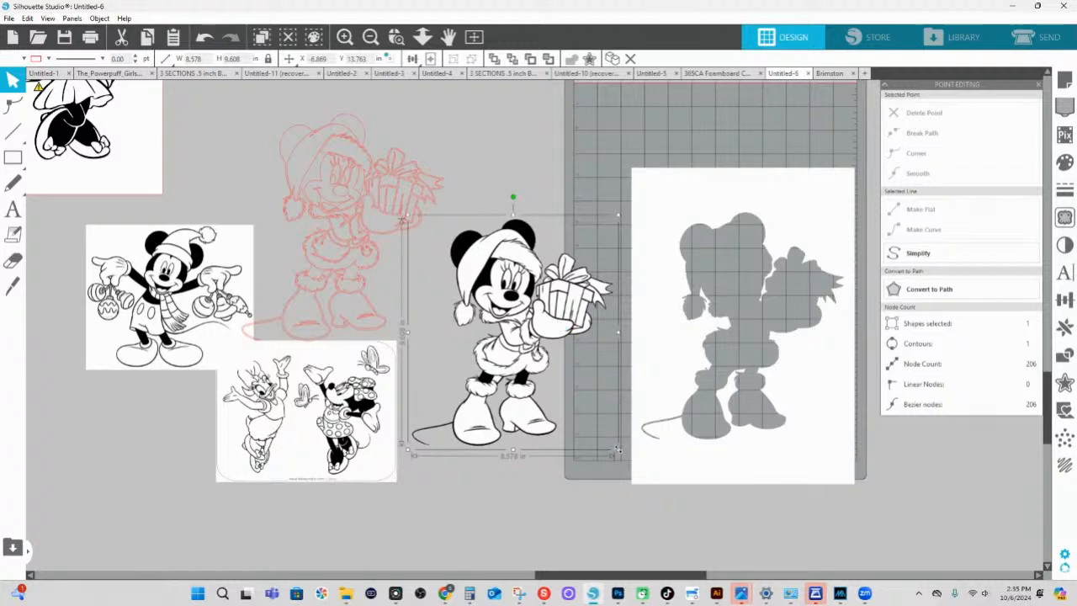
drag(617, 451, 658, 476)
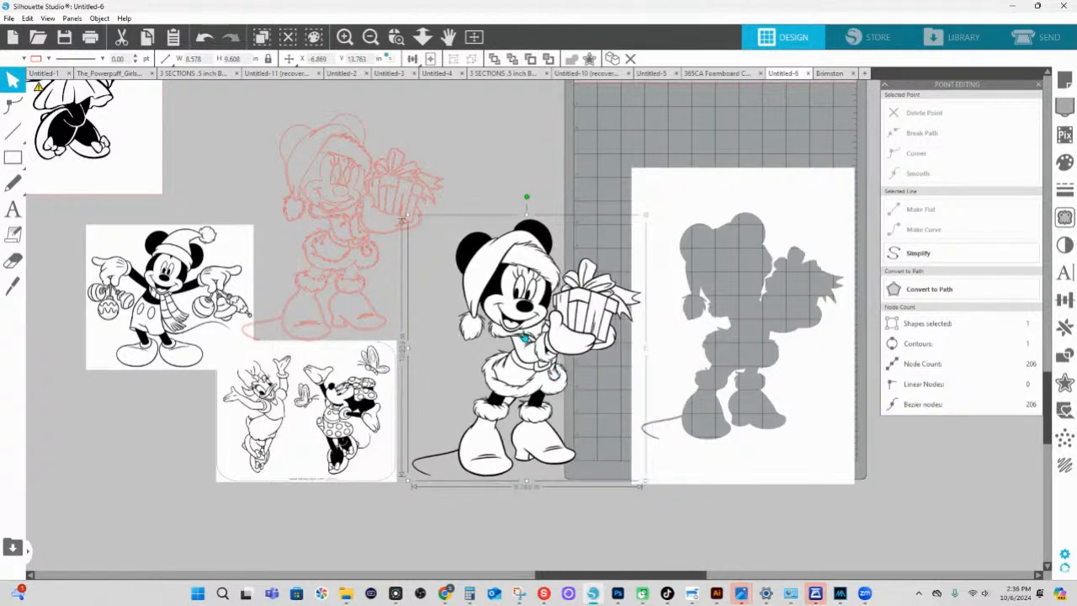
drag(526, 334, 646, 335)
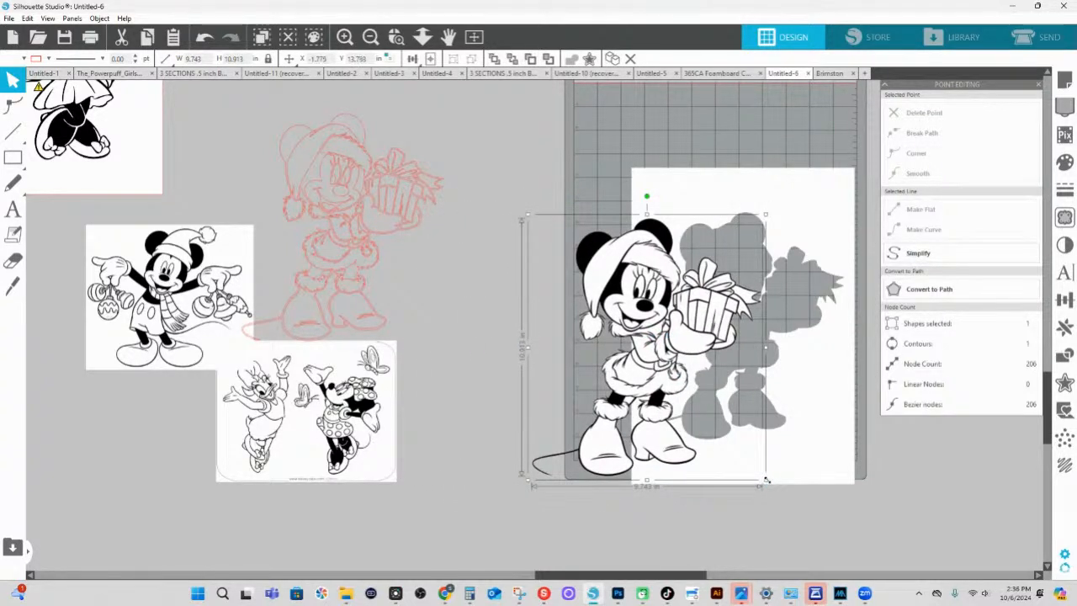
drag(766, 481, 777, 490)
drag(656, 368, 539, 392)
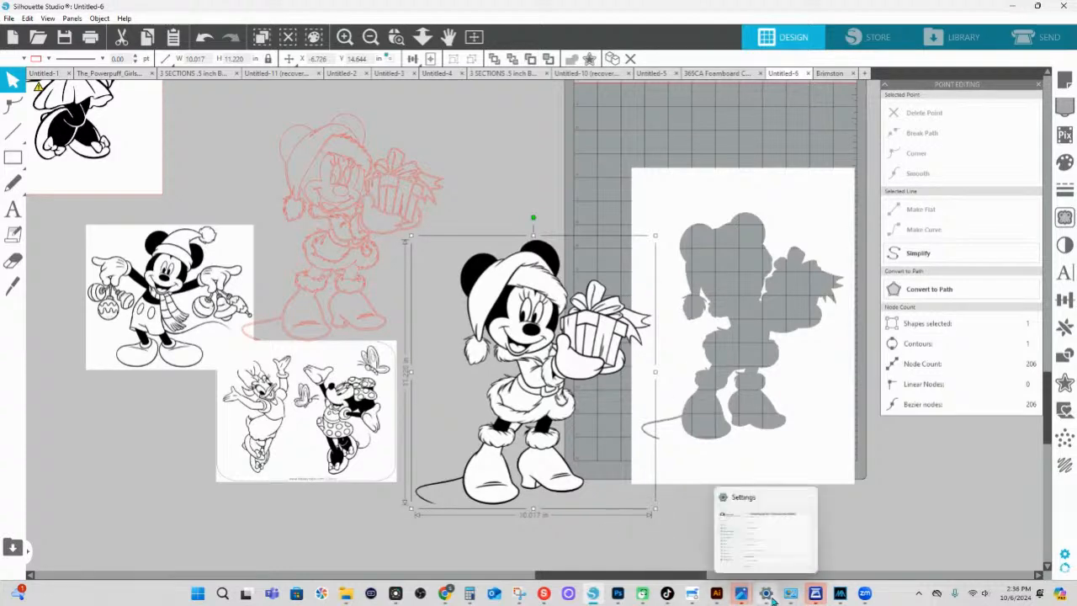
- Switch to the image viewer to read the 365 Creative Academy October calendar
mouse_move(741, 594)
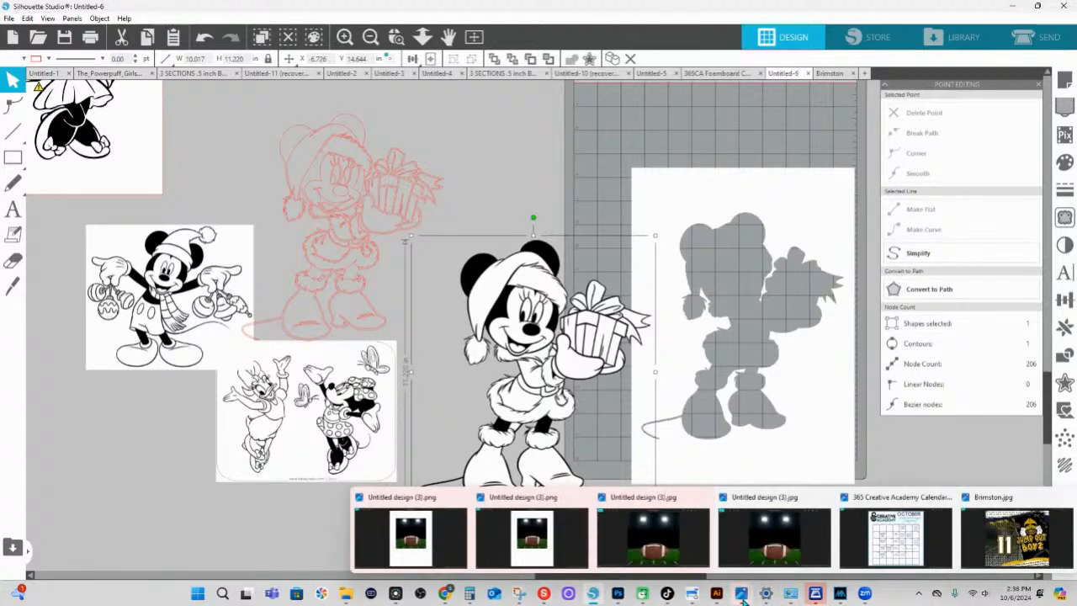
click(896, 534)
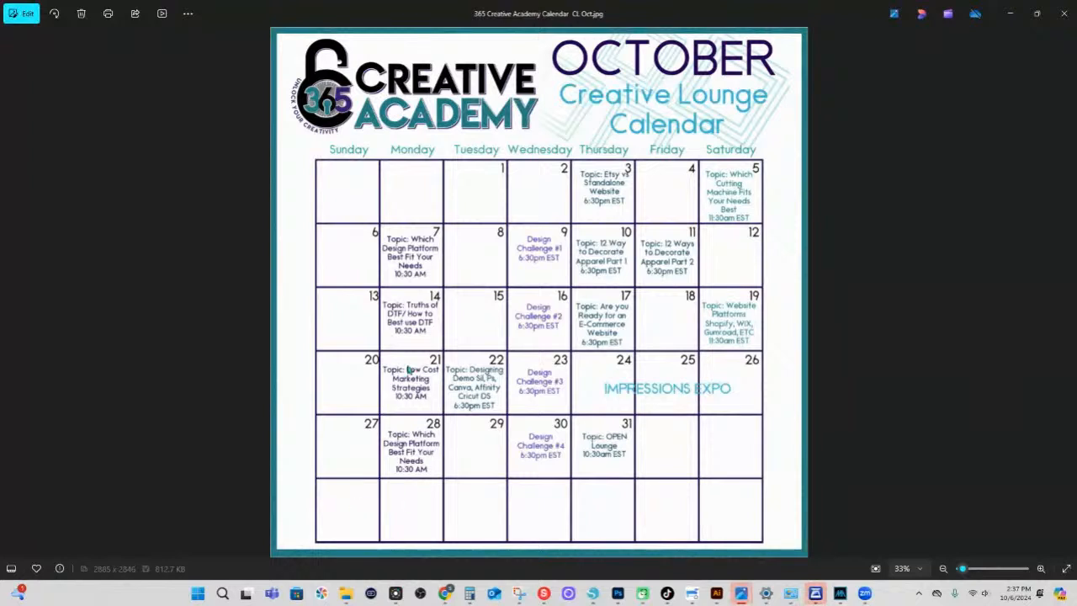
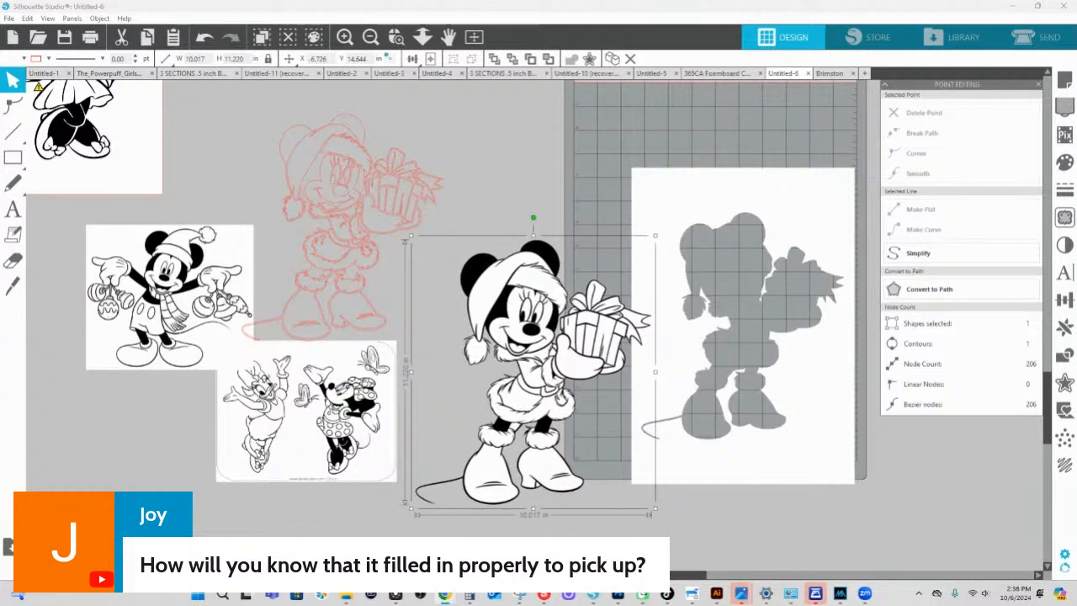
- Back in Silhouette Studio, examine the detached Minnie figure up close, checking the line work of the body, hat and eyes
scroll(552, 182, down, 1)
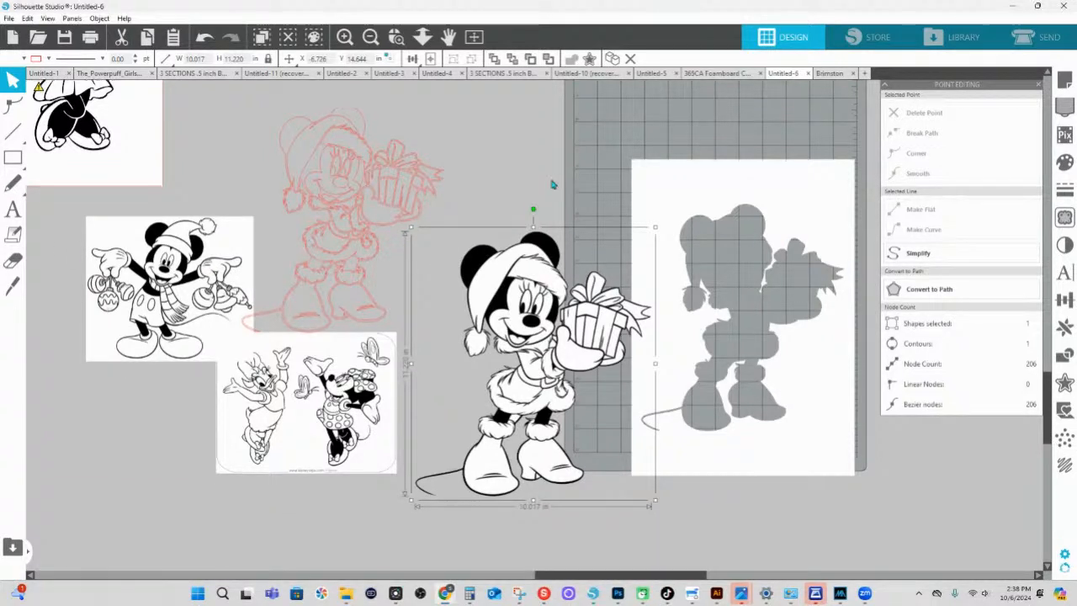
click(552, 183)
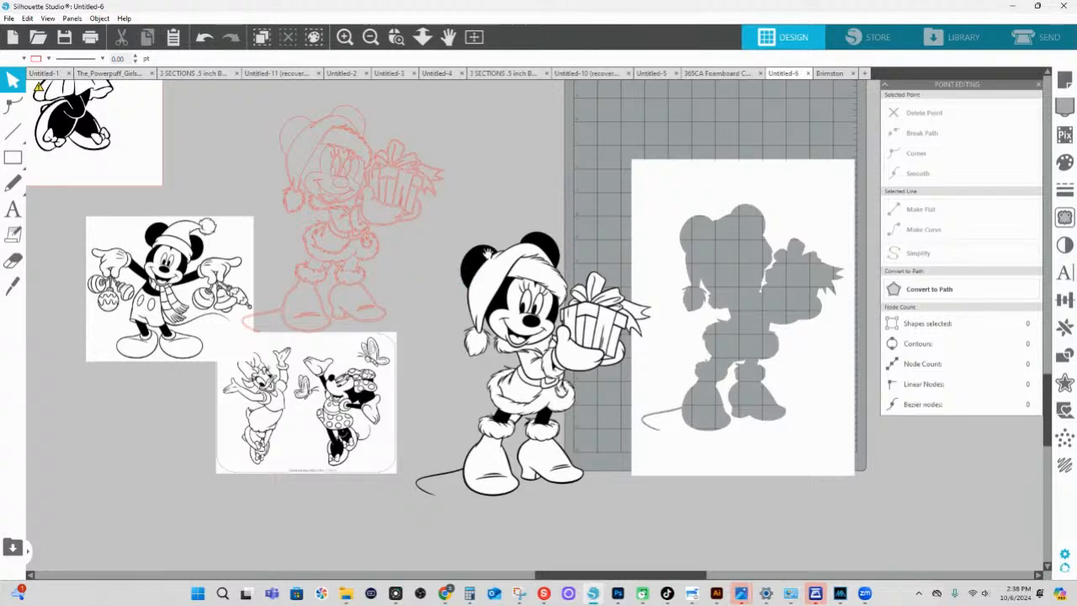
drag(488, 219, 413, 225)
click(396, 37)
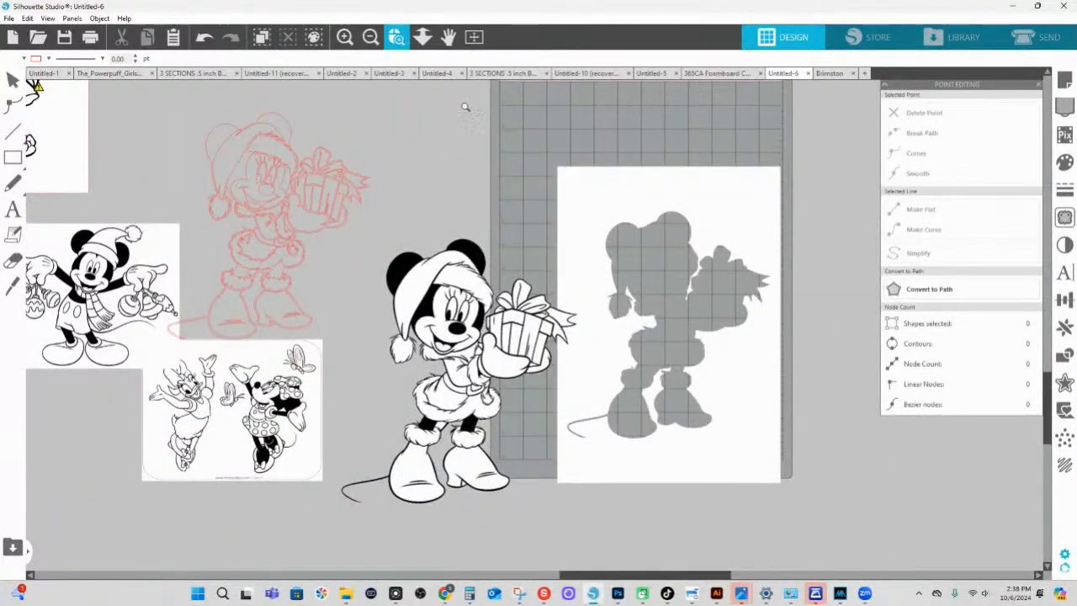
drag(337, 225, 772, 431)
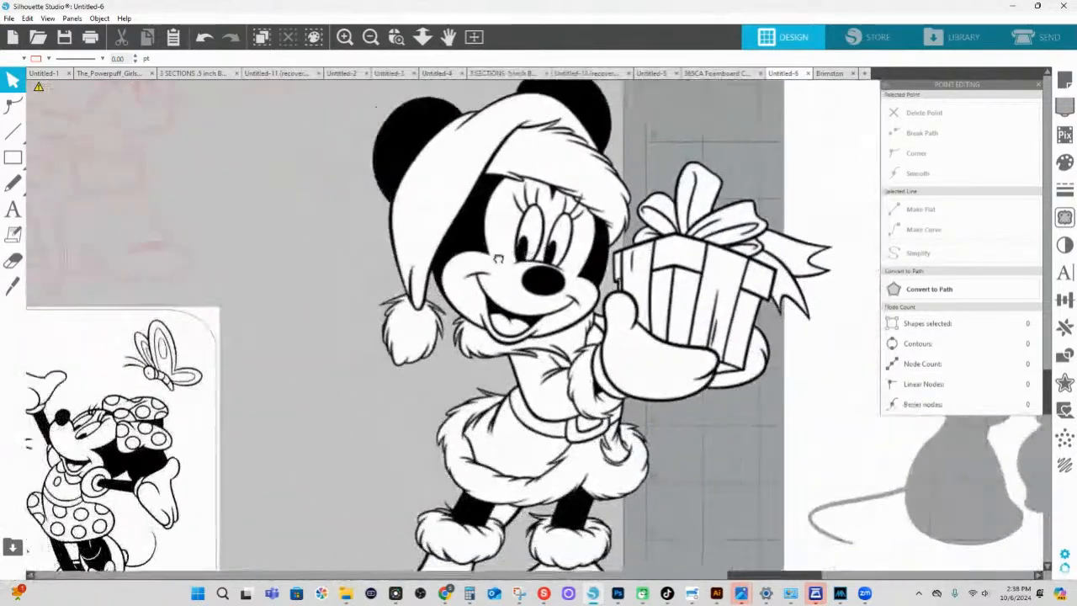
scroll(434, 348, down, 10)
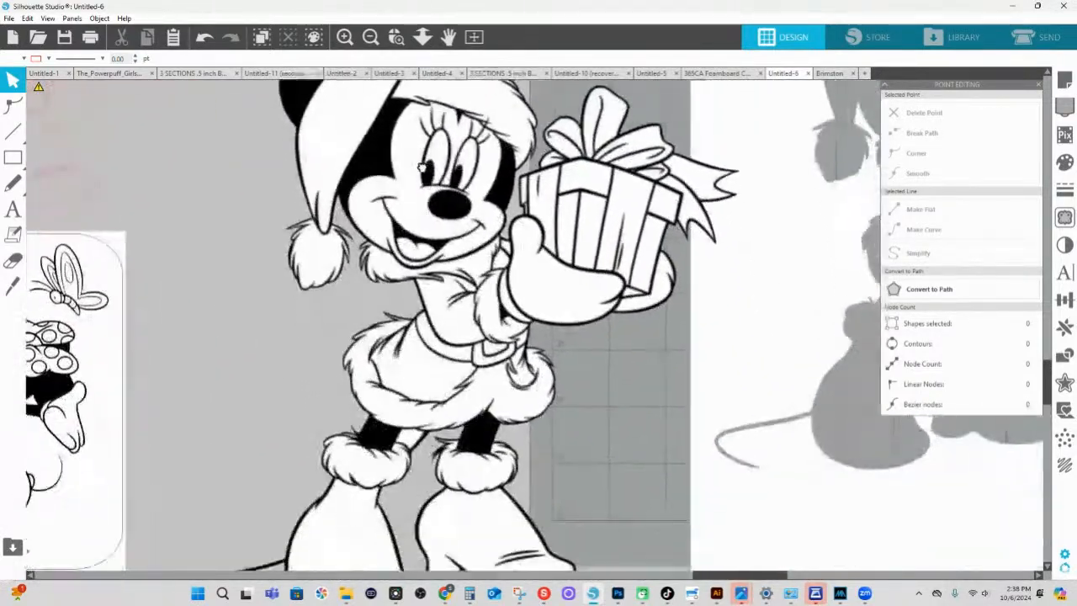
drag(426, 309, 454, 465)
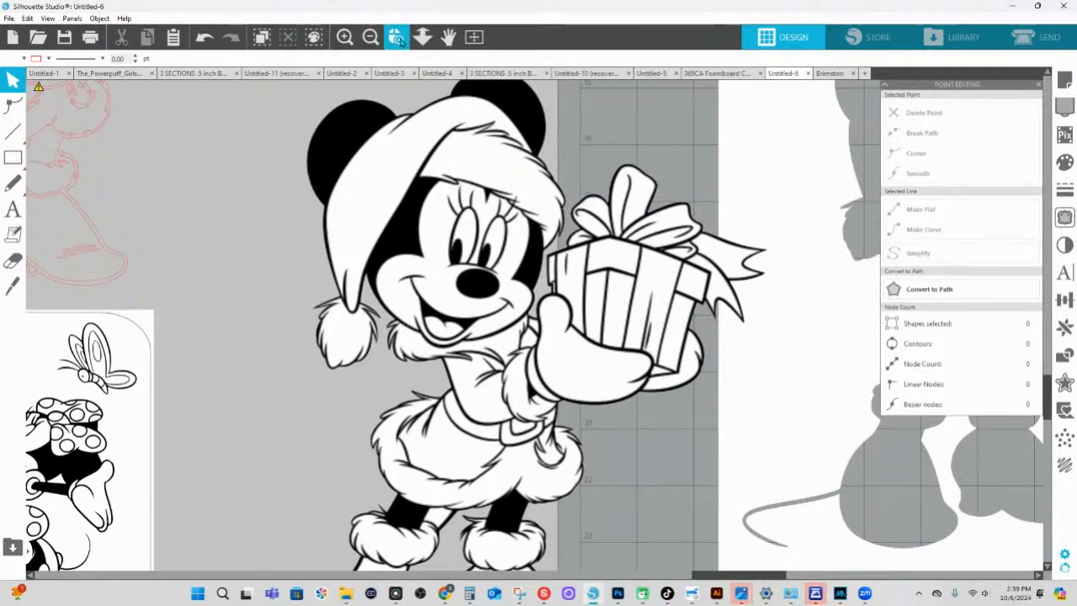
drag(364, 127, 711, 249)
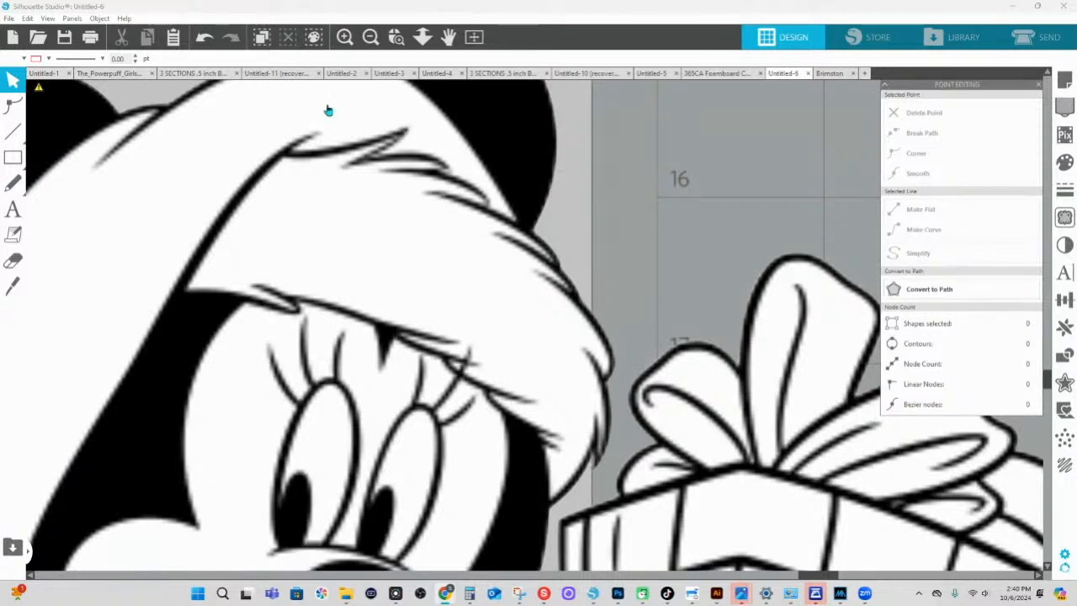
- Spread the artwork apart: red Minnie outline up and right, Mickey picture up and right, Daisy-and-Minnie picture to the left
click(423, 36)
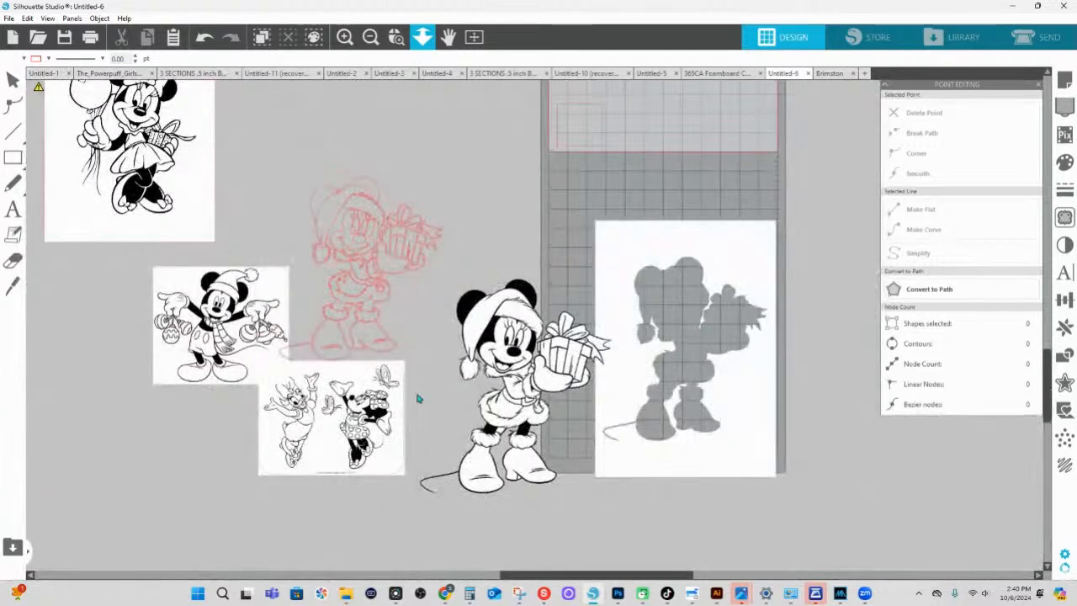
mouse_move(392, 260)
mouse_down()
mouse_move(533, 149)
mouse_move(519, 162)
mouse_up()
drag(191, 315, 297, 236)
drag(328, 416, 169, 439)
- Move the Mickey ornament picture slightly down and to the left within the empty workspace
click(397, 36)
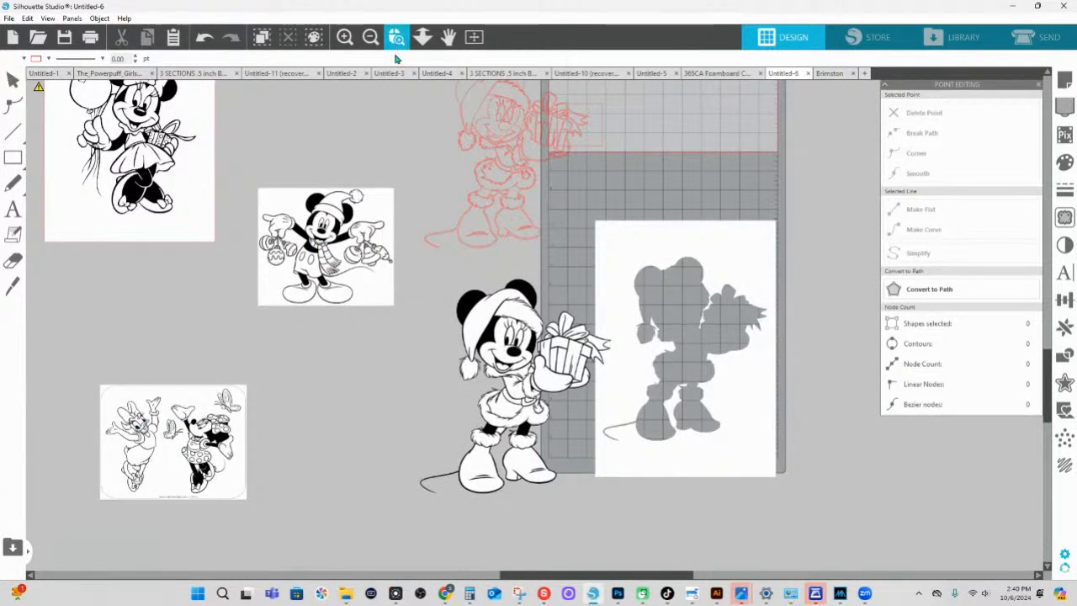
drag(263, 197, 417, 303)
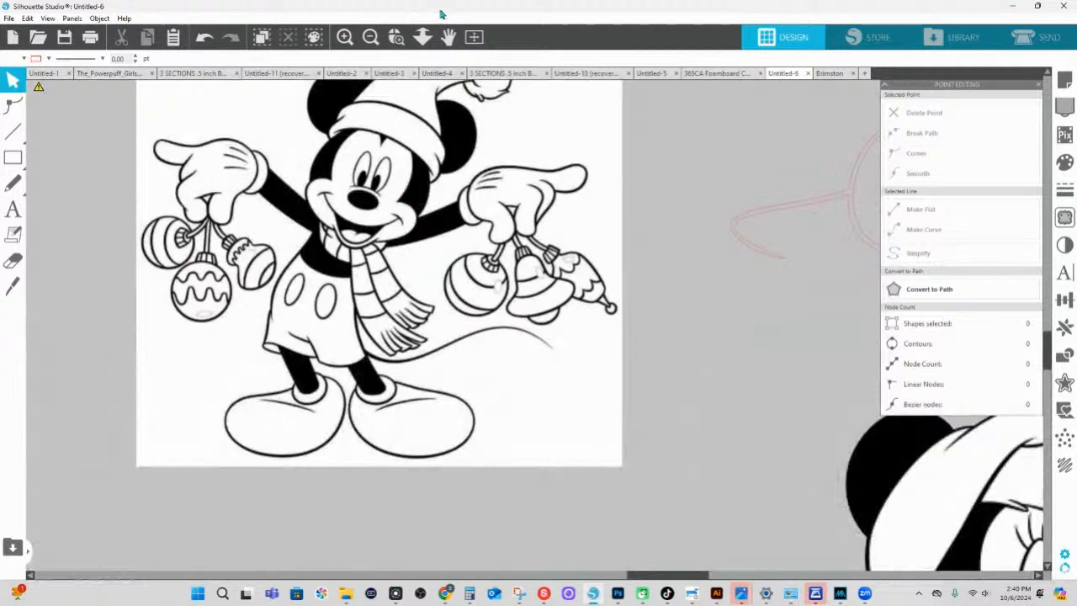
click(423, 36)
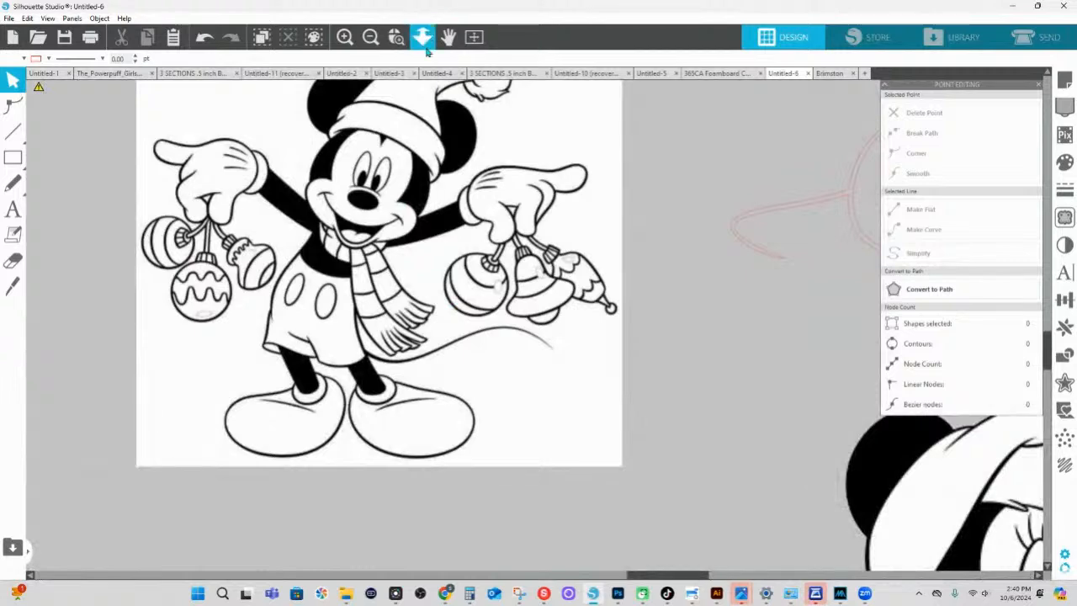
drag(385, 258, 459, 245)
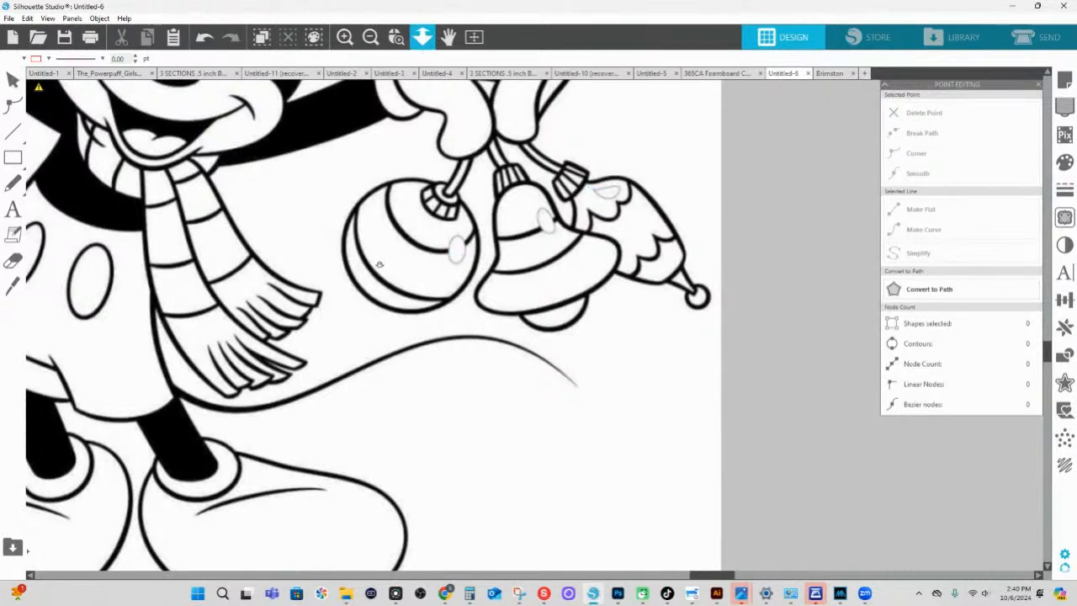
click(422, 36)
drag(368, 144, 369, 83)
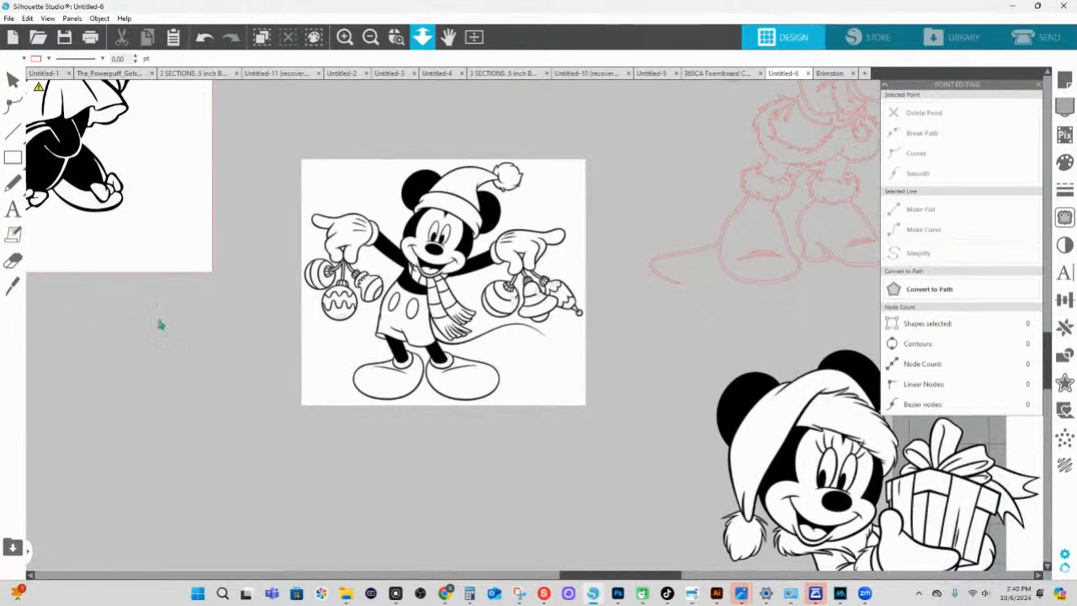
click(12, 80)
drag(471, 248, 435, 317)
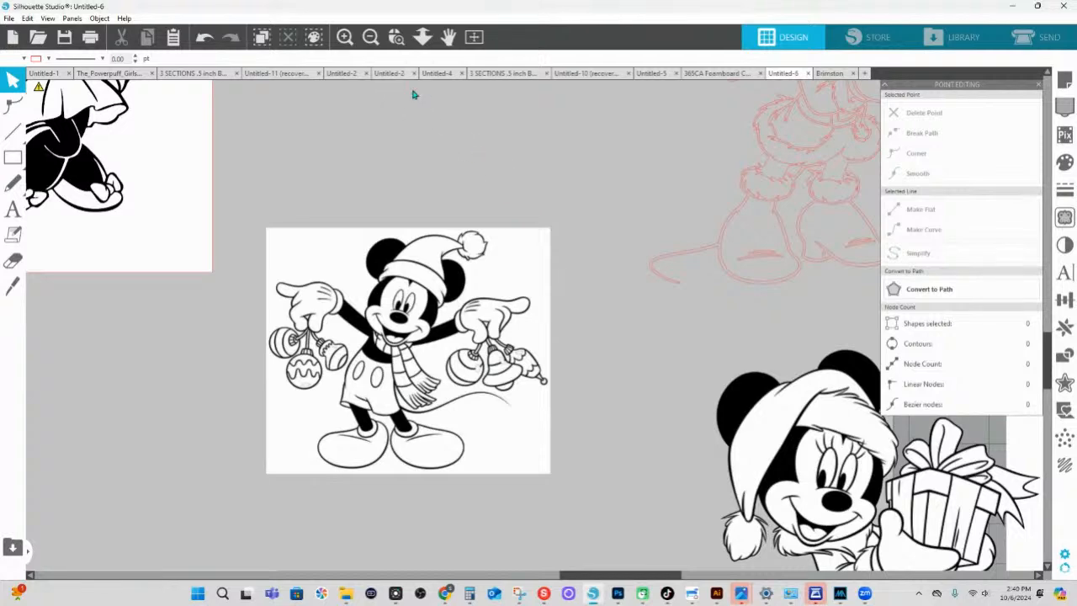
- Check the Mickey picture's ornaments up close, and select a trace area about 7.7 in wide around the whole picture
click(396, 37)
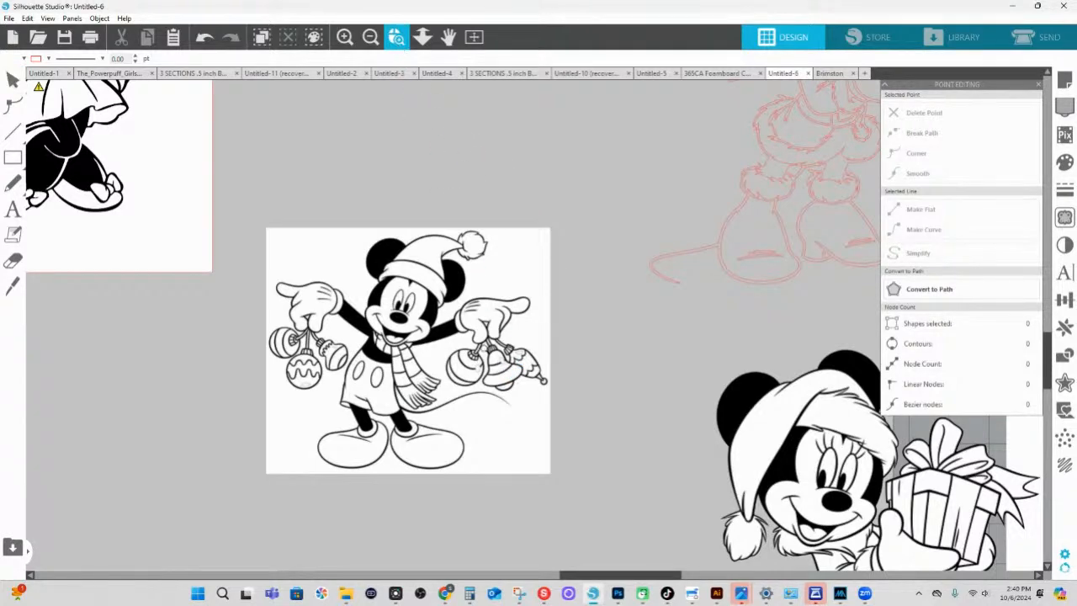
drag(483, 348, 603, 385)
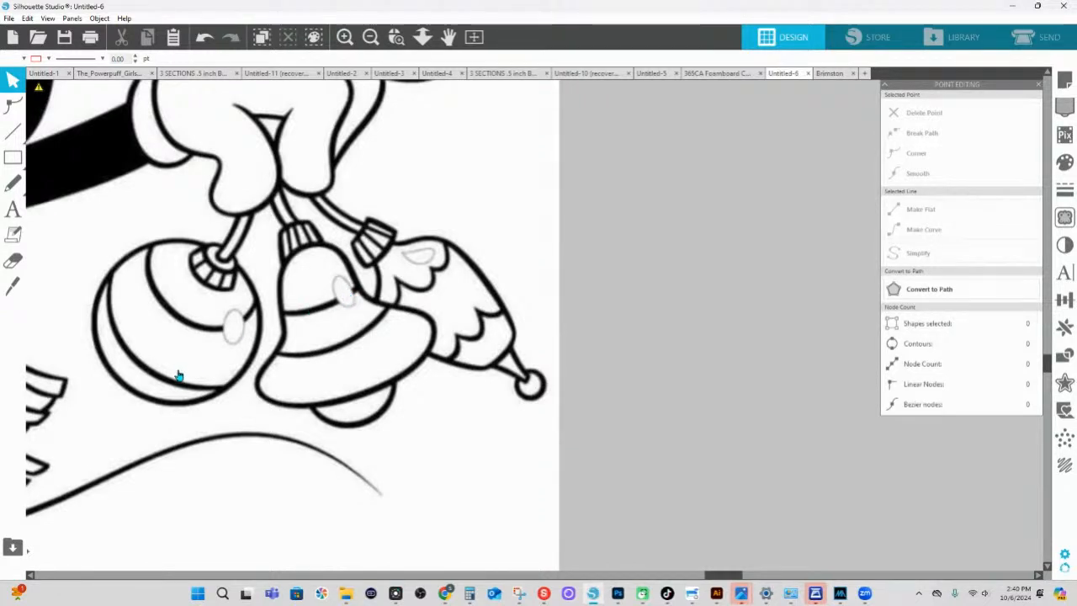
click(422, 36)
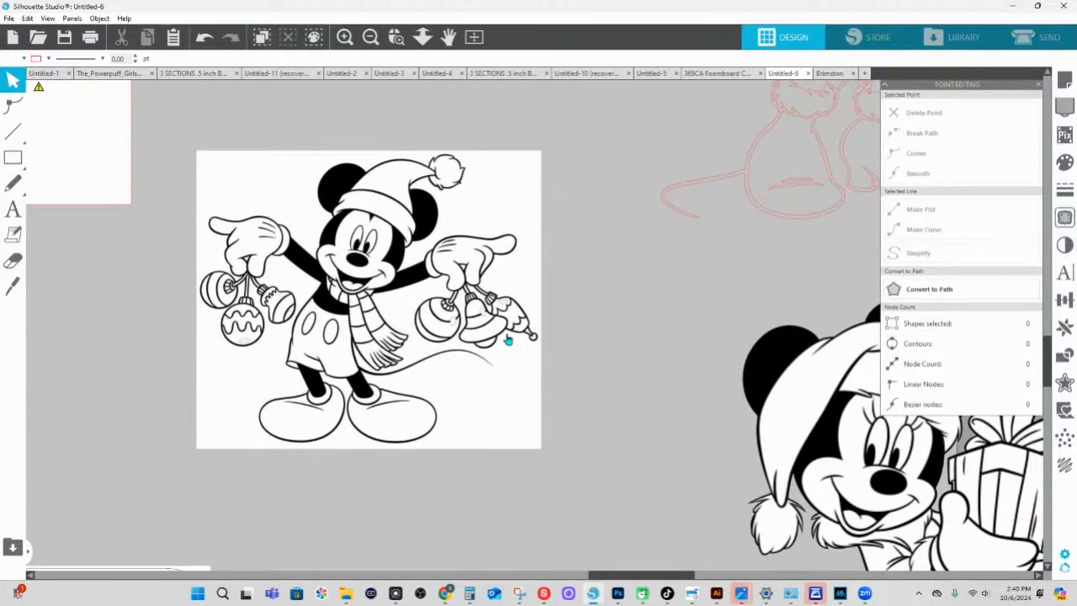
click(1064, 217)
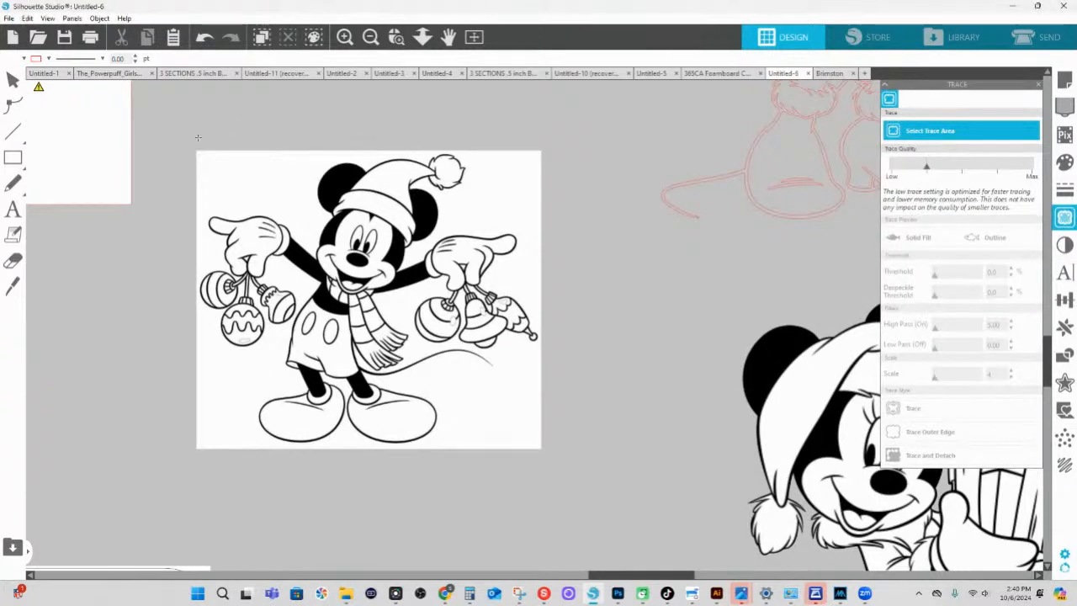
mouse_move(185, 138)
mouse_down()
mouse_move(517, 404)
mouse_move(558, 459)
mouse_up()
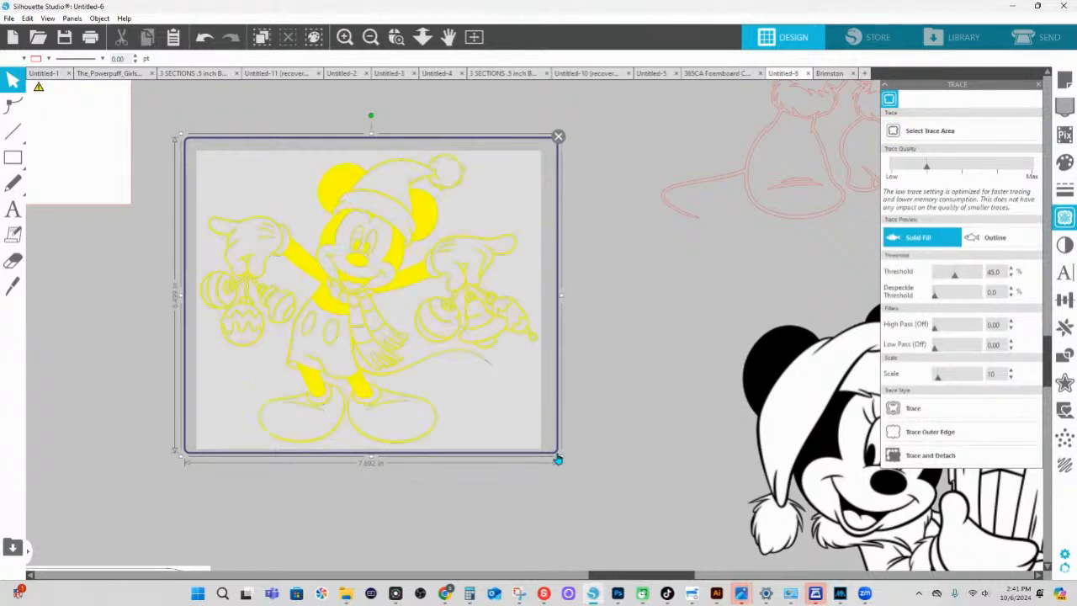
- Raise the trace threshold to 47% and lower the scale to 4, judging the preview on the ornaments
click(398, 39)
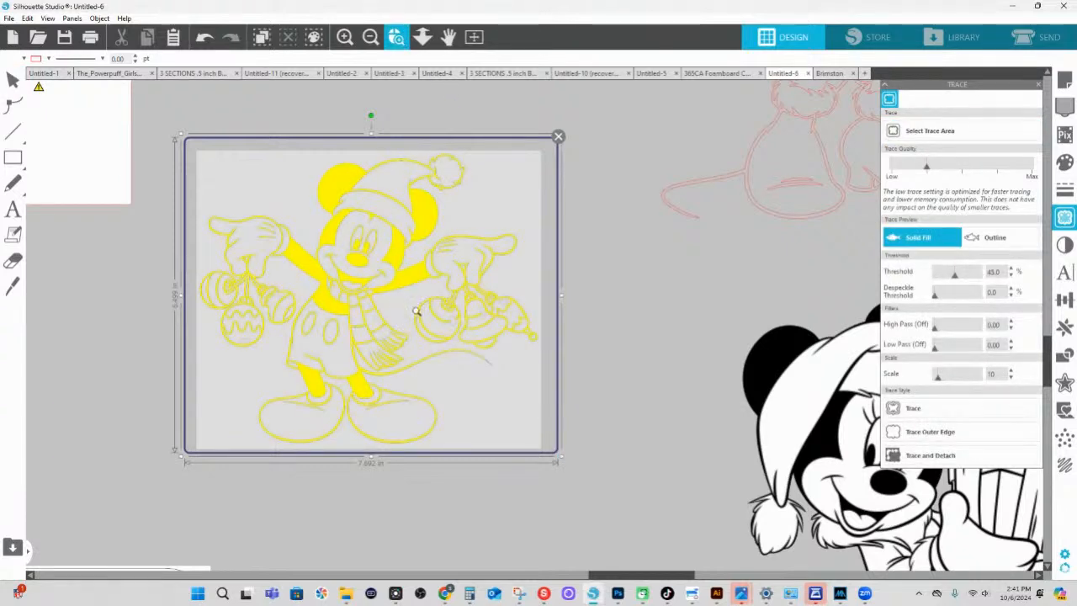
drag(417, 311, 553, 350)
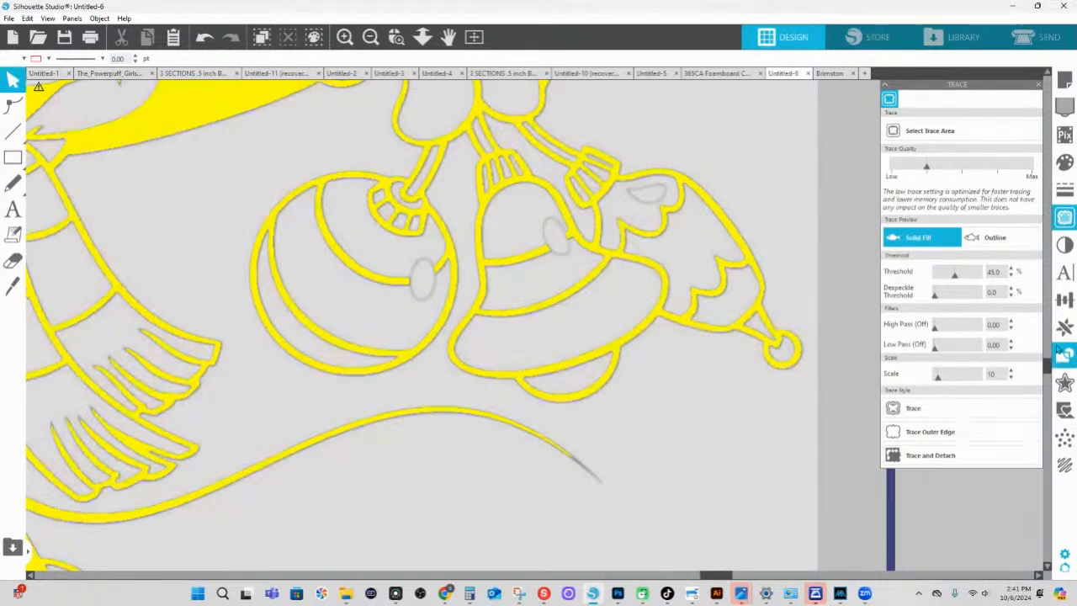
click(1011, 269)
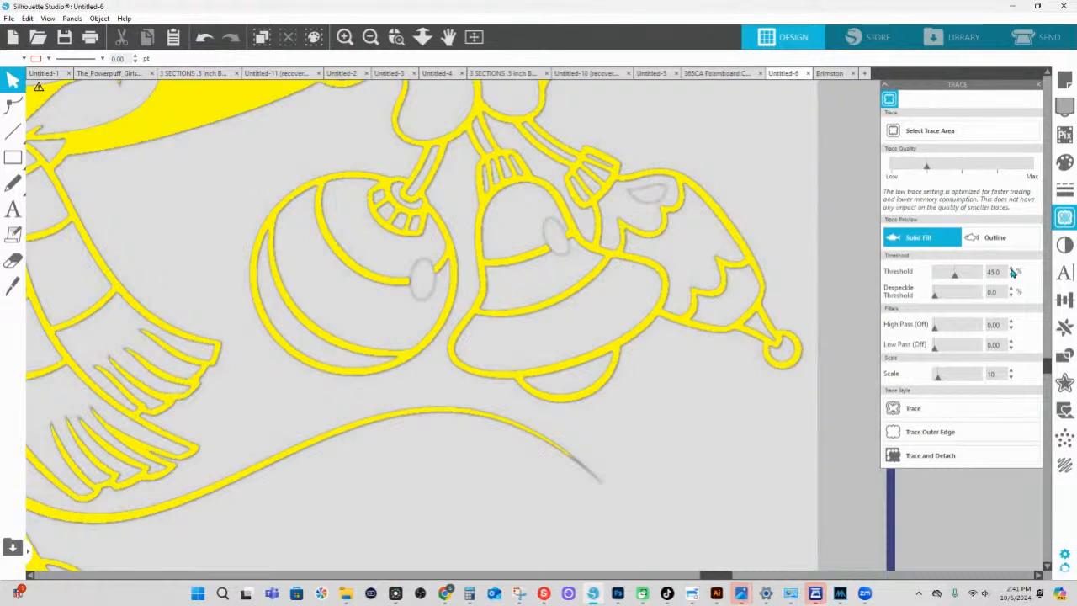
click(1011, 269)
drag(939, 378, 902, 381)
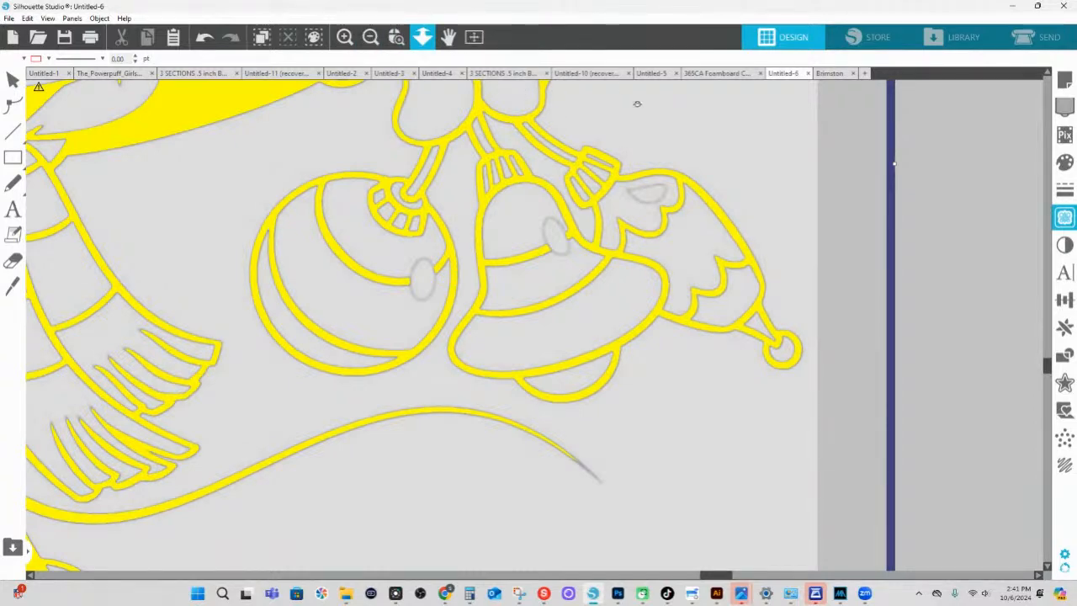
- Trace the Mickey picture with the standard Trace style and move the resulting outline to the left of the picture
click(396, 36)
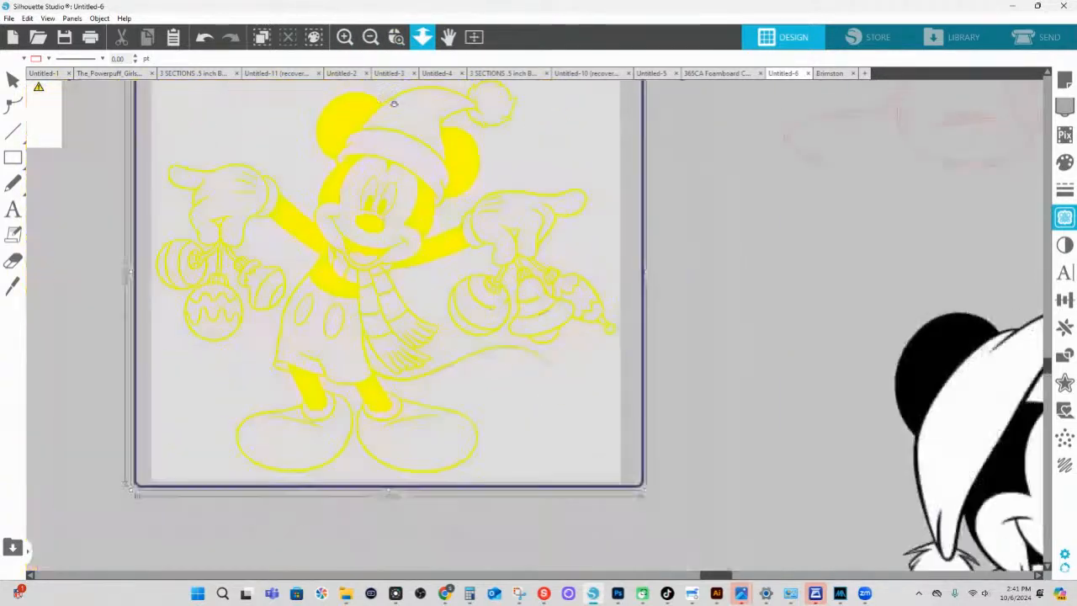
drag(394, 103, 490, 286)
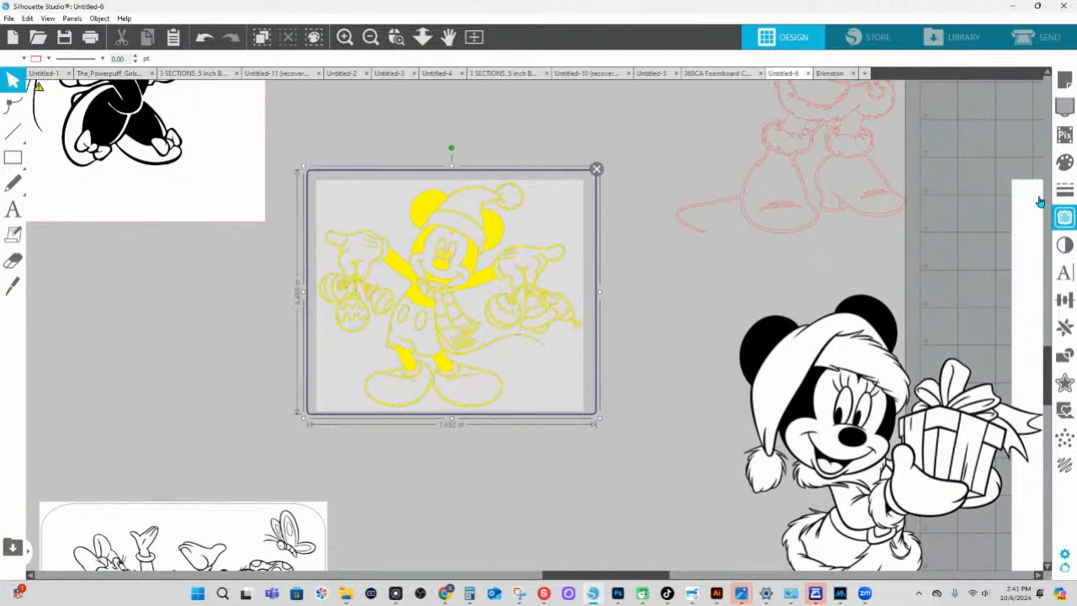
click(1064, 219)
click(911, 409)
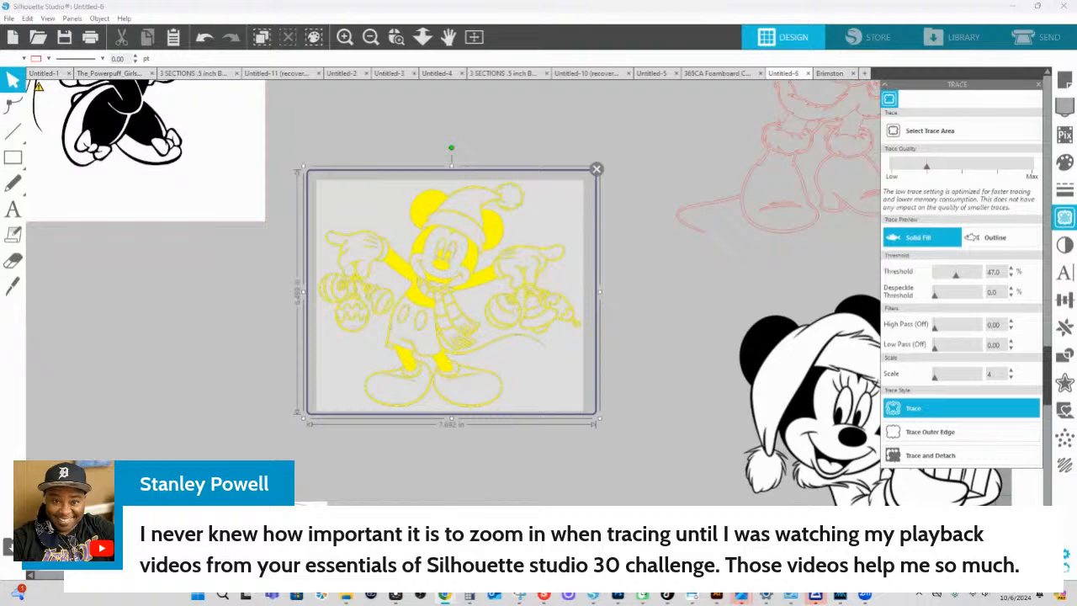
click(960, 408)
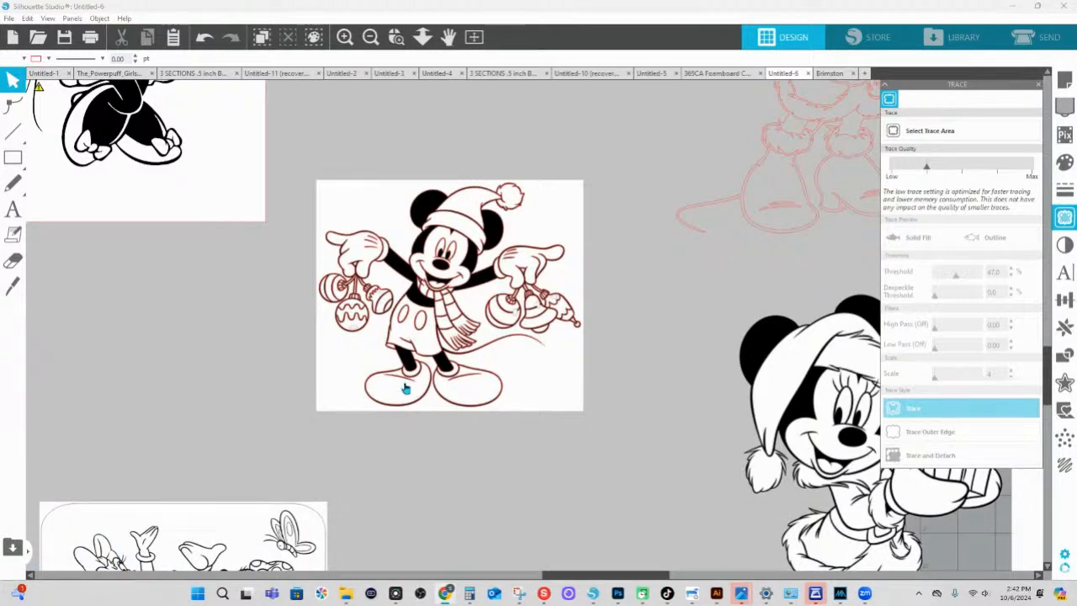
drag(494, 266, 191, 307)
- Select a new trace area about 9 in wide around the Mickey picture, with threshold 78% and scale 4
click(929, 131)
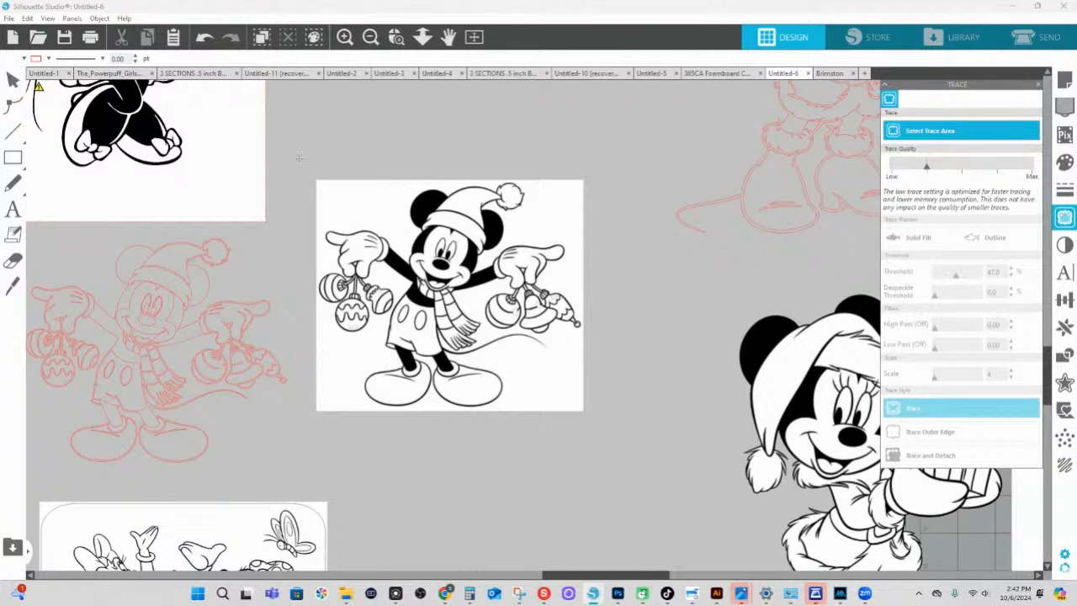
mouse_move(298, 157)
mouse_down()
mouse_move(546, 347)
mouse_move(636, 437)
mouse_up()
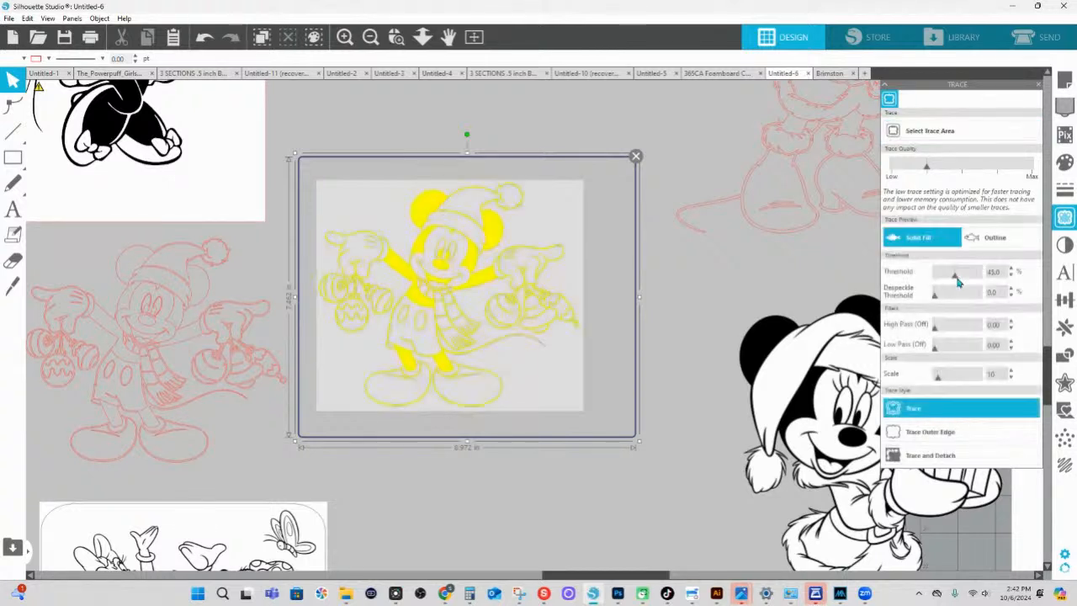
drag(962, 281, 971, 281)
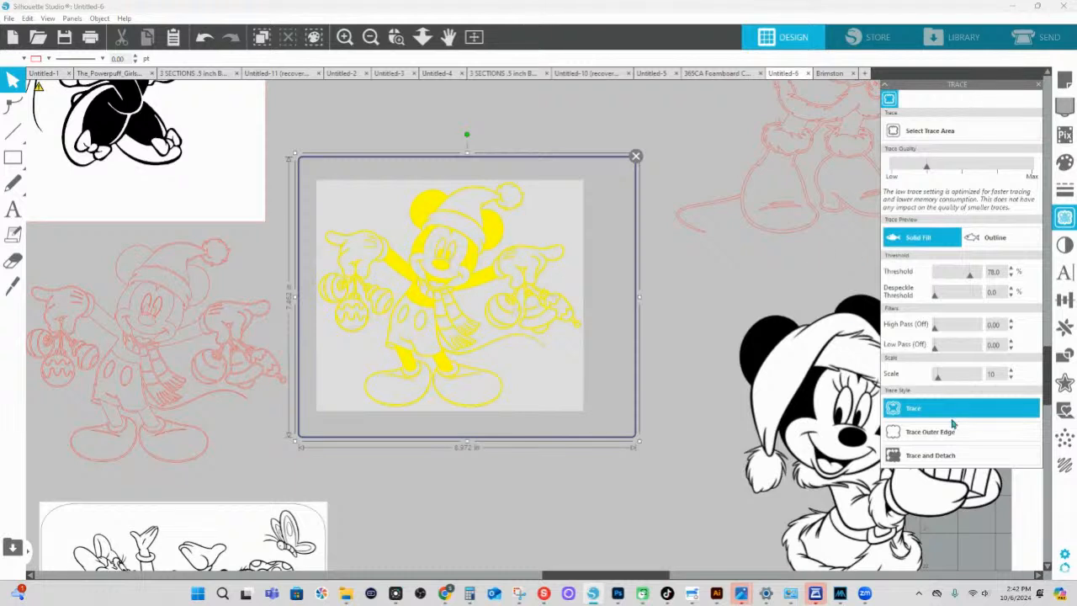
drag(938, 377, 859, 375)
- Check the preview around the ornaments, raise the threshold to 90%, and trace the Mickey picture again
click(393, 40)
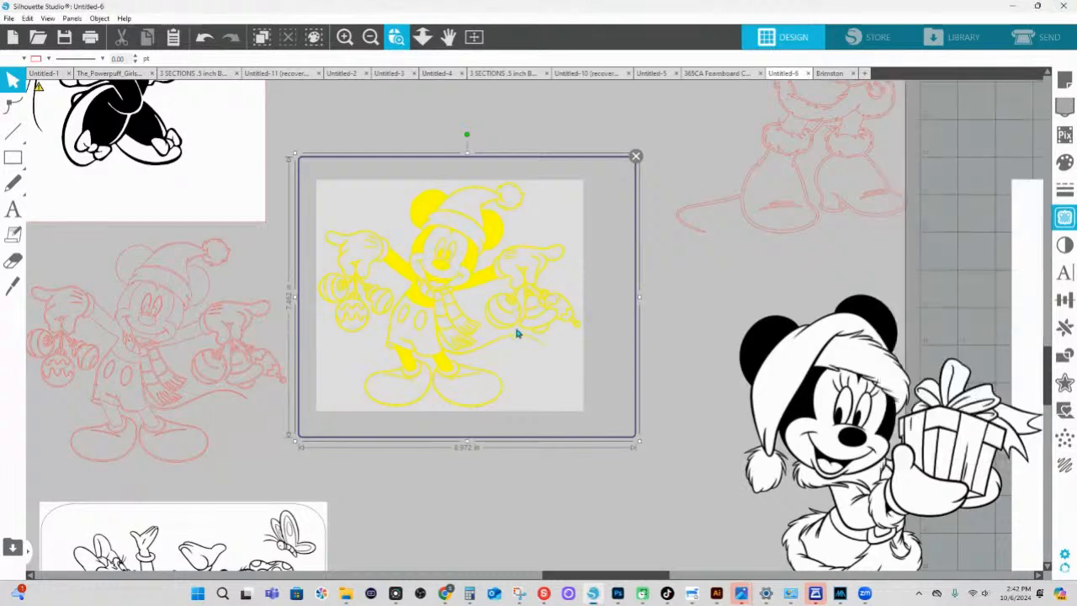
scroll(519, 329, up, 5)
scroll(528, 432, down, 3)
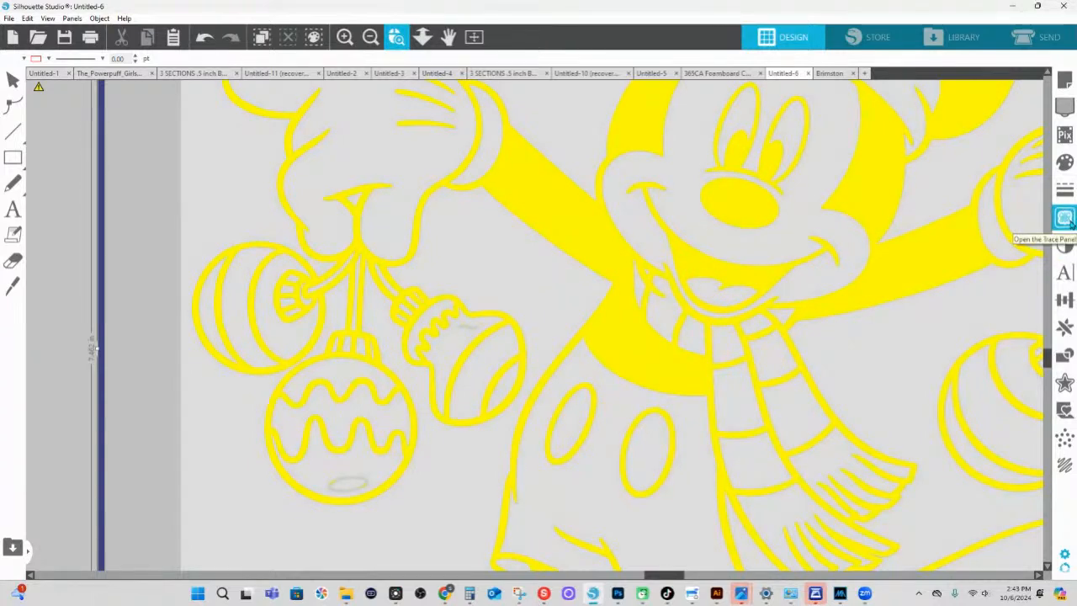
click(1065, 219)
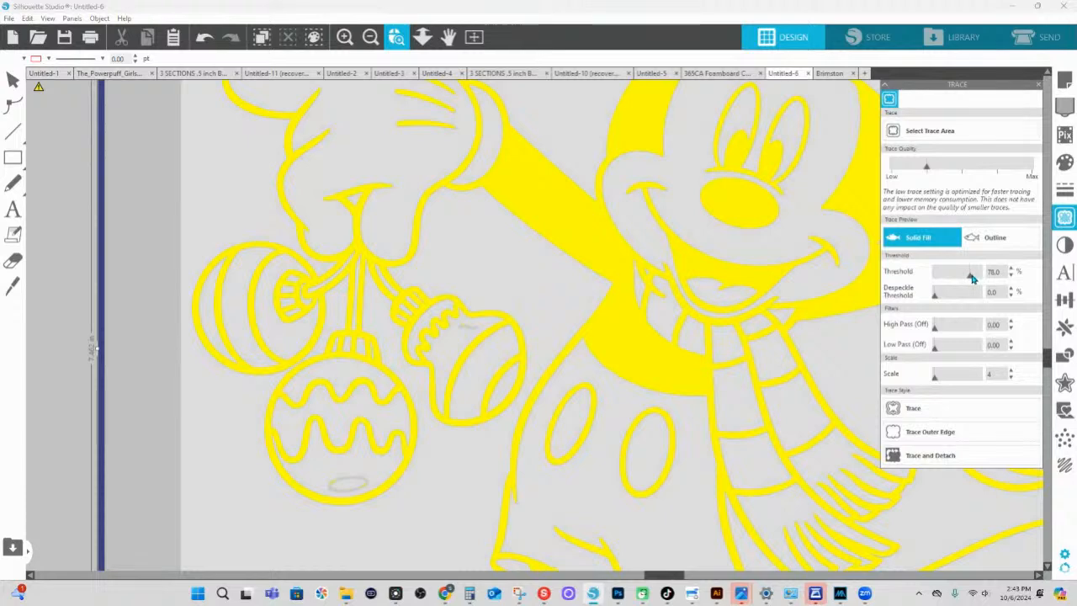
drag(974, 277, 975, 277)
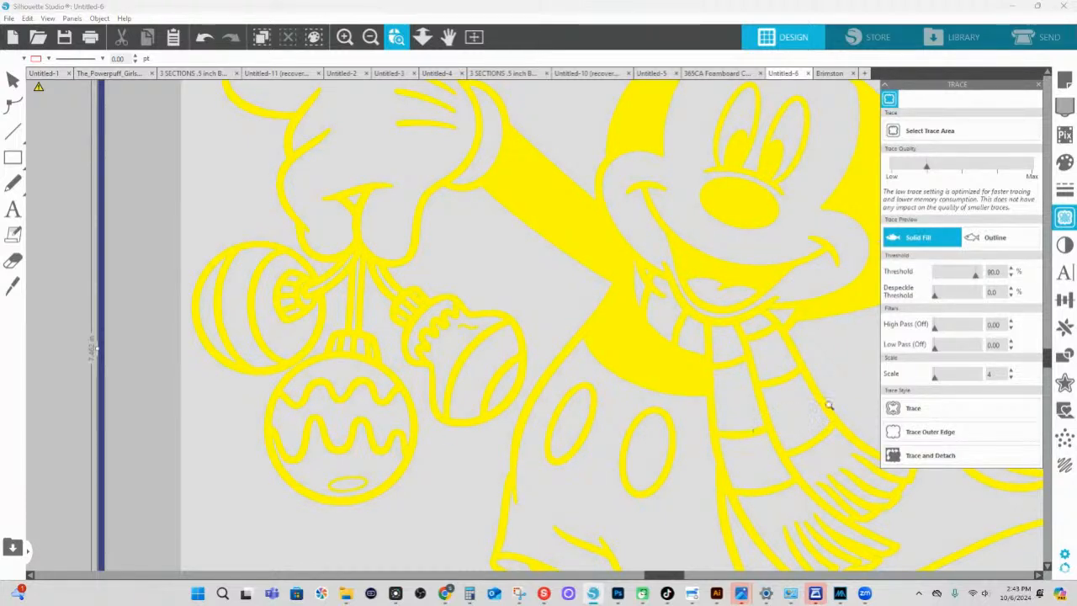
drag(788, 364, 612, 368)
key(Escape)
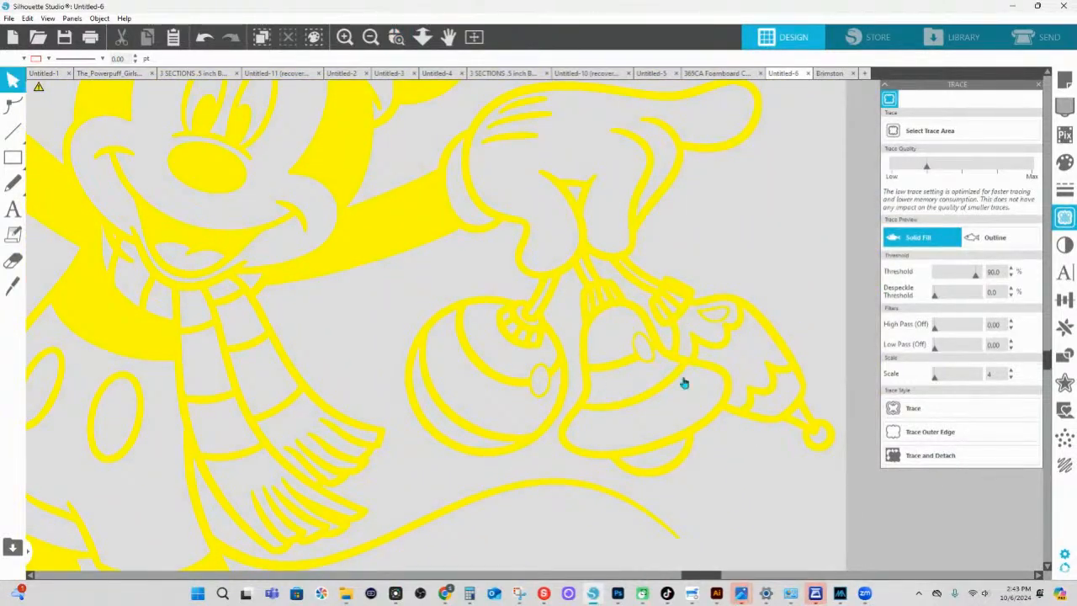
click(905, 412)
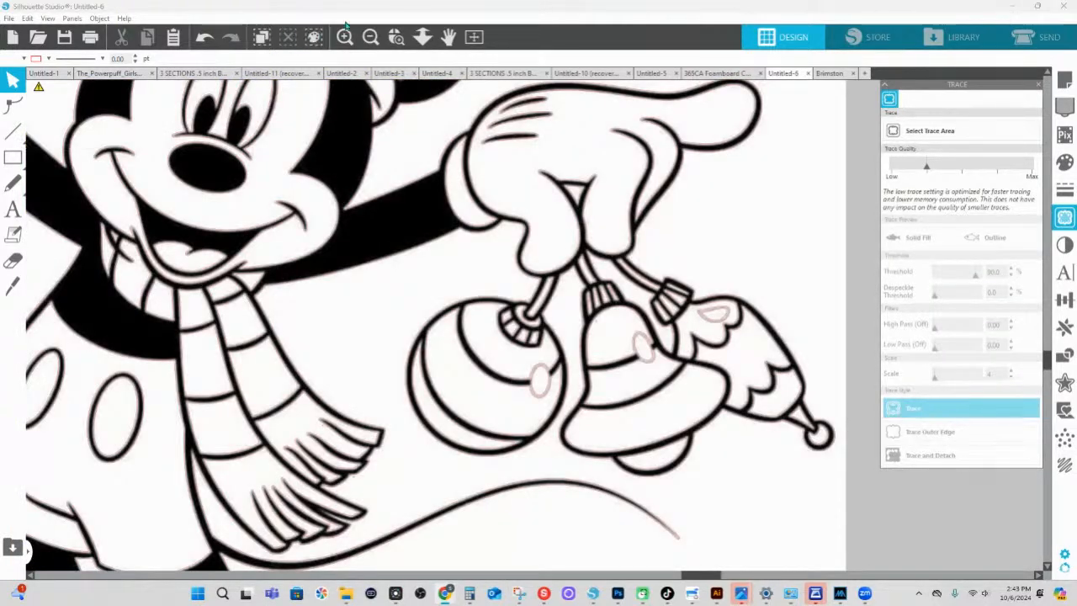
- Examine up close how the new trace lines follow the edges of the ornament cap and ball
click(421, 37)
mouse_move(363, 270)
mouse_down()
mouse_move(366, 148)
mouse_move(371, 493)
mouse_up()
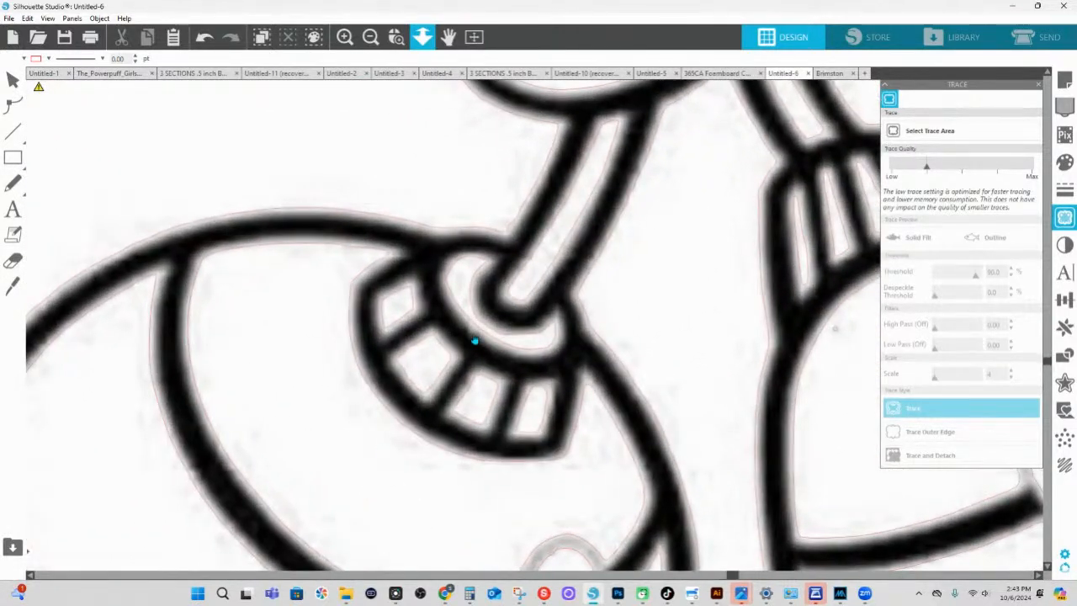
click(414, 44)
click(396, 41)
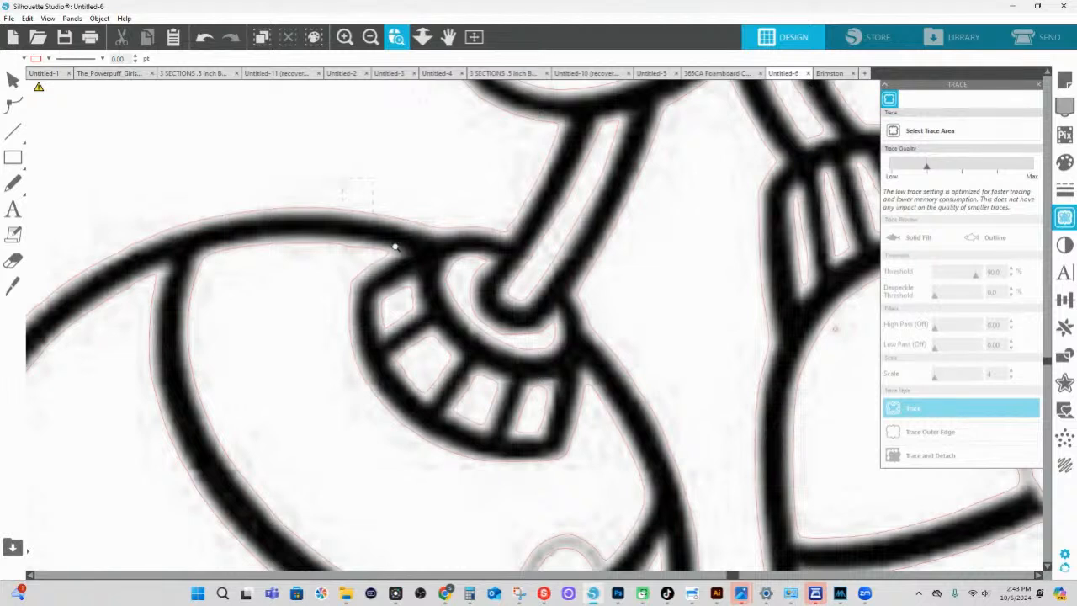
click(410, 269)
scroll(371, 257, up, 2)
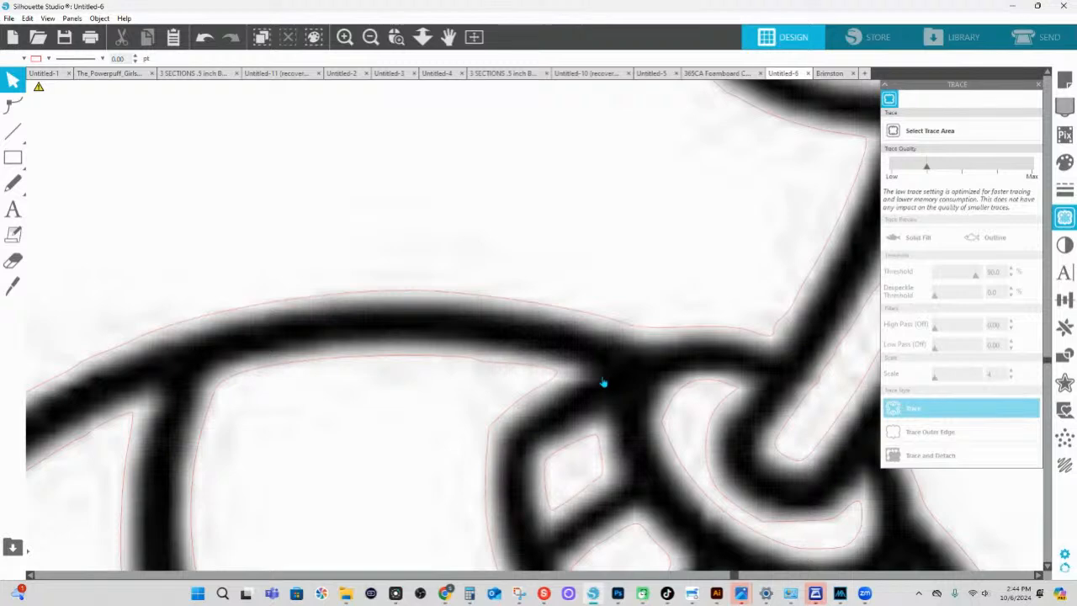
click(422, 37)
drag(406, 194, 307, 84)
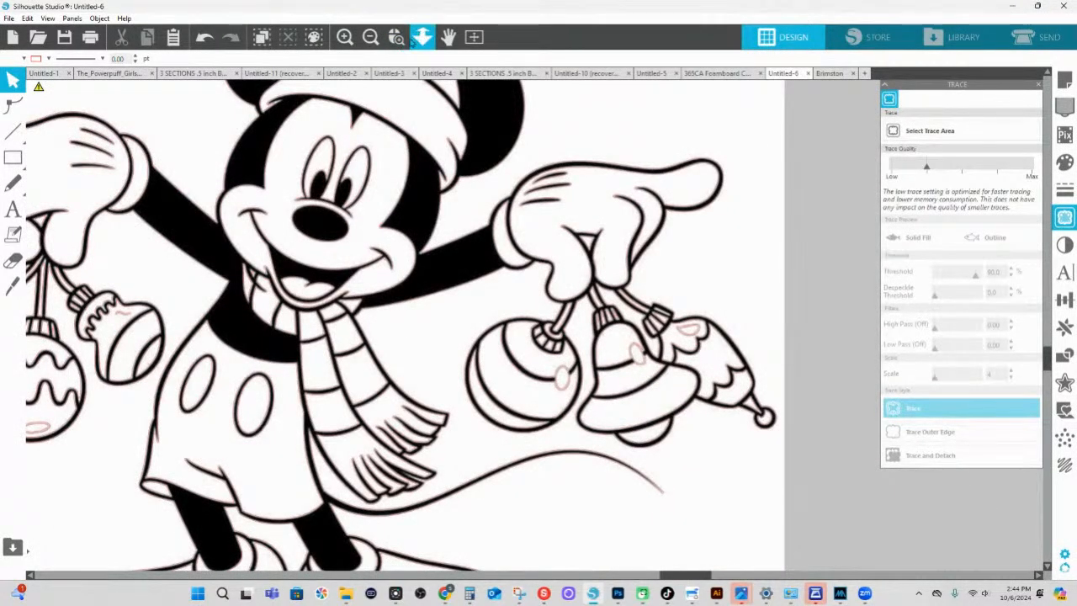
- Move the Mickey picture right, off its new outline, and shift the first traced outline slightly up and right beside it
click(426, 40)
drag(421, 281, 403, 149)
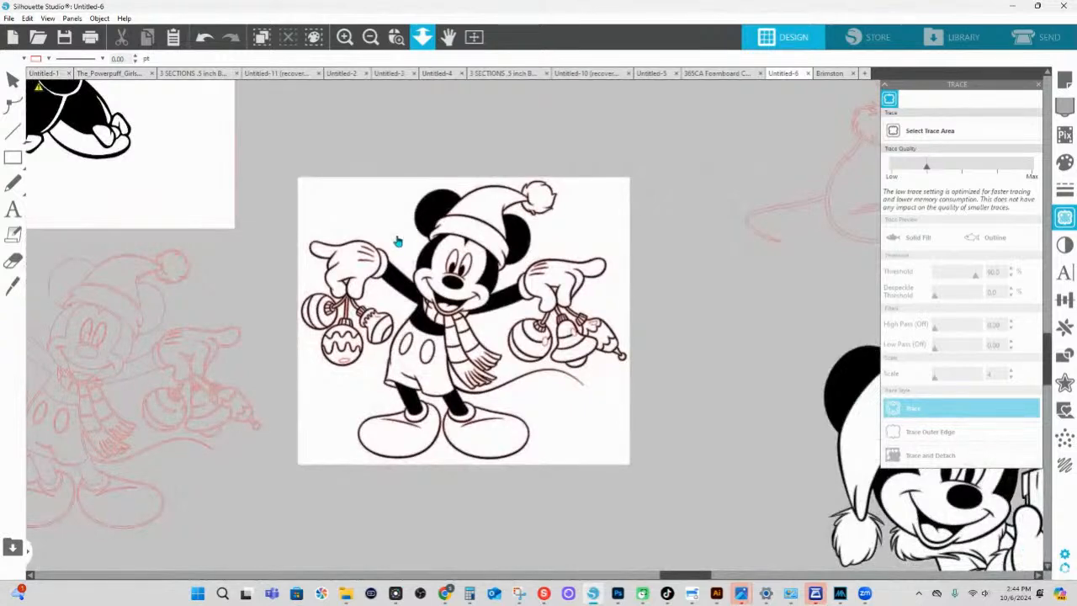
drag(397, 241, 718, 330)
drag(128, 336, 240, 305)
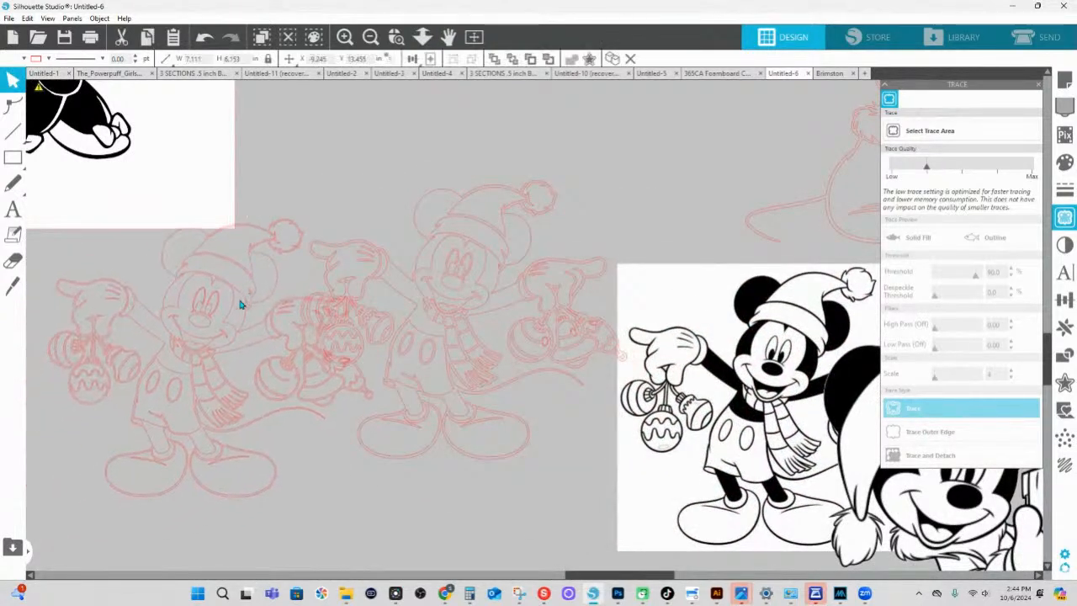
- Fill both traced Mickey outlines with black, then move the newer one up and the first one slightly right
drag(330, 187, 397, 369)
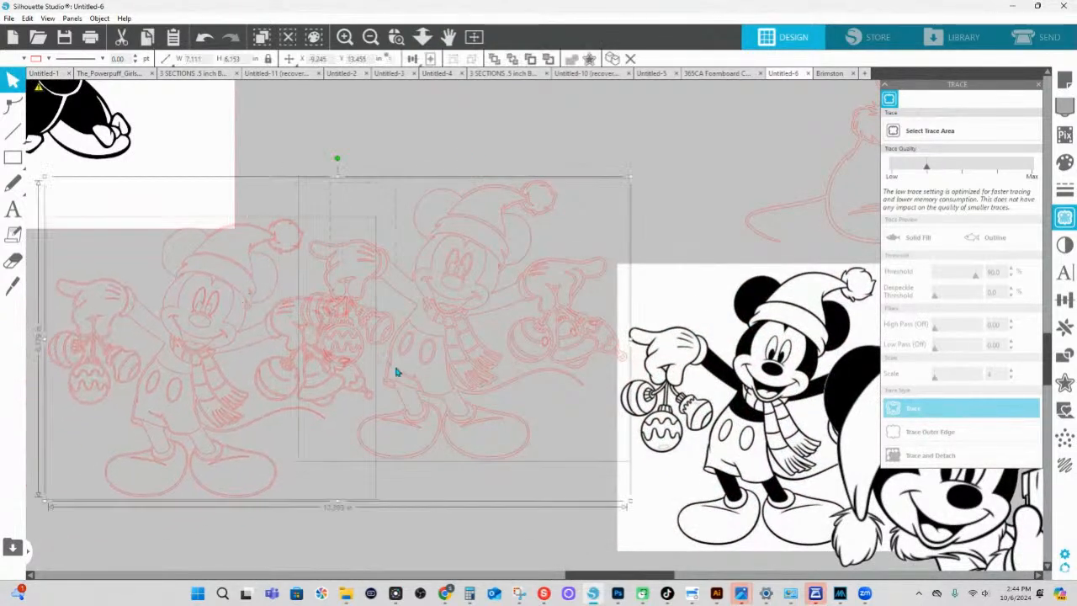
click(23, 60)
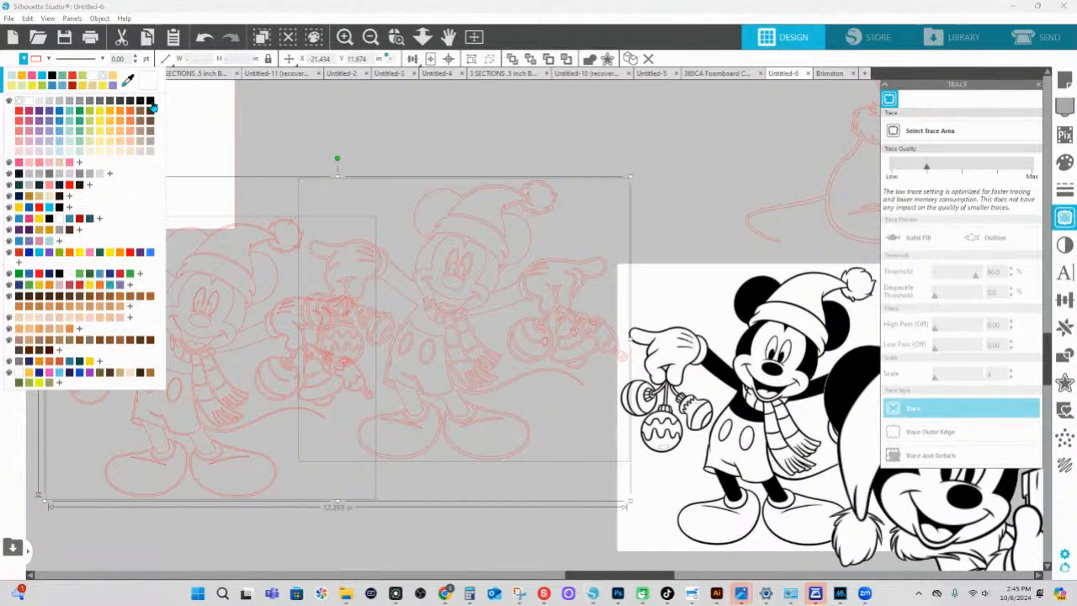
click(151, 107)
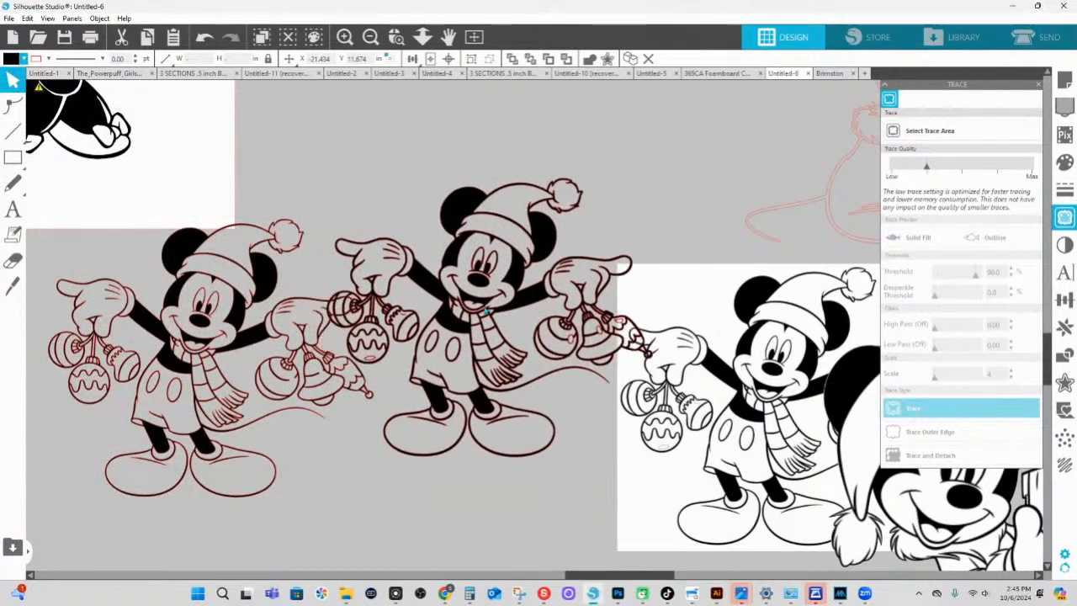
mouse_move(486, 311)
mouse_down()
mouse_move(473, 277)
mouse_move(502, 219)
mouse_up()
drag(193, 344, 253, 358)
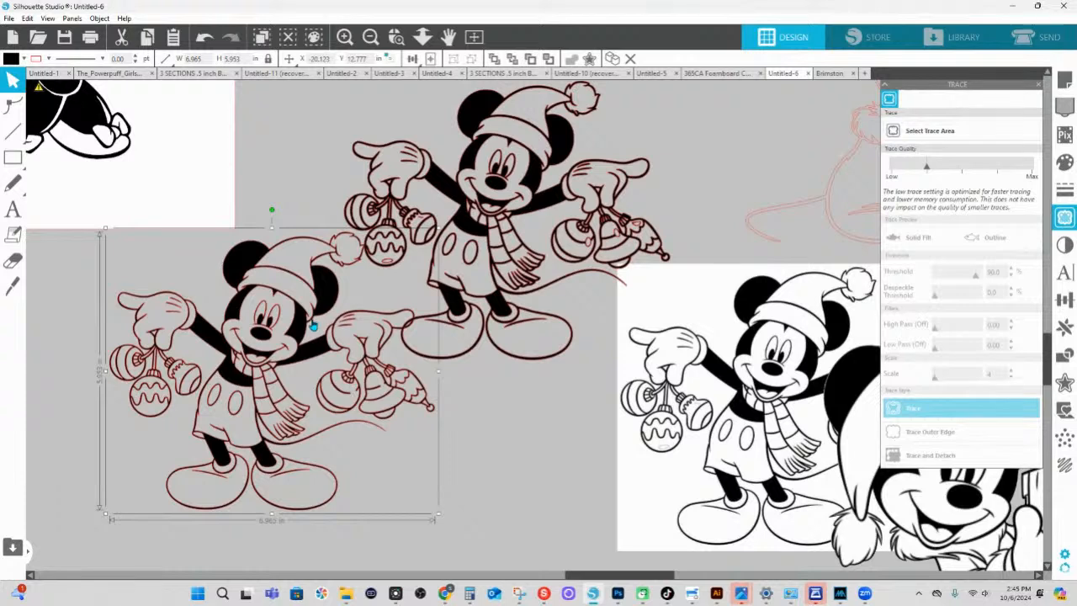
- Compare the hanging ornaments up close on the lower-left Mickey trace and on the upper-right one
click(397, 37)
click(379, 383)
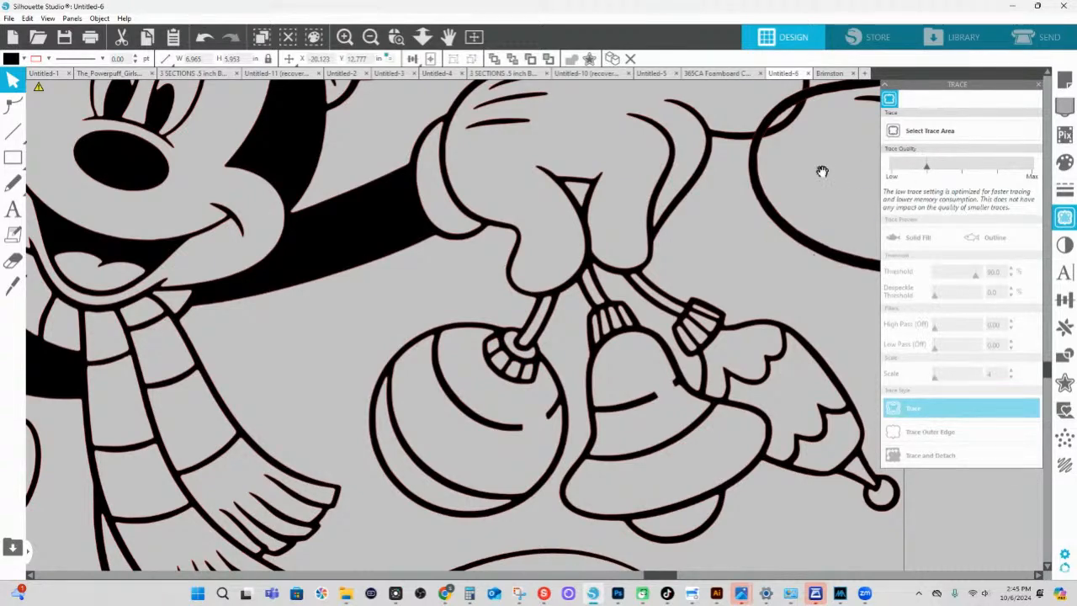
drag(685, 271, 207, 517)
drag(623, 282, 257, 542)
drag(566, 272, 348, 396)
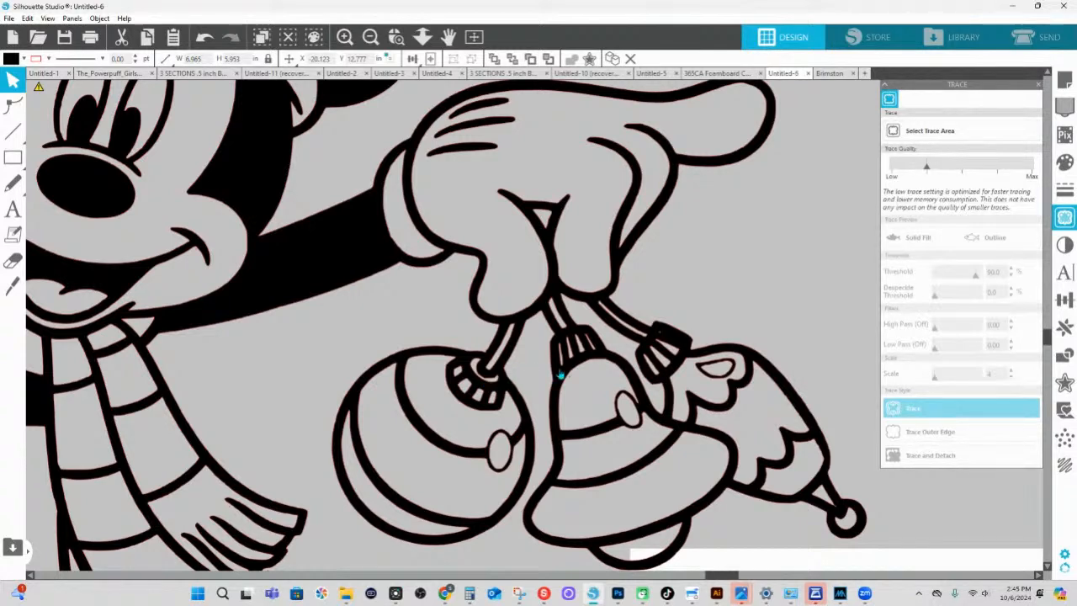
- Inspect the bell ornament and the ornament caps of the upper-right Mickey trace at high magnification
click(396, 37)
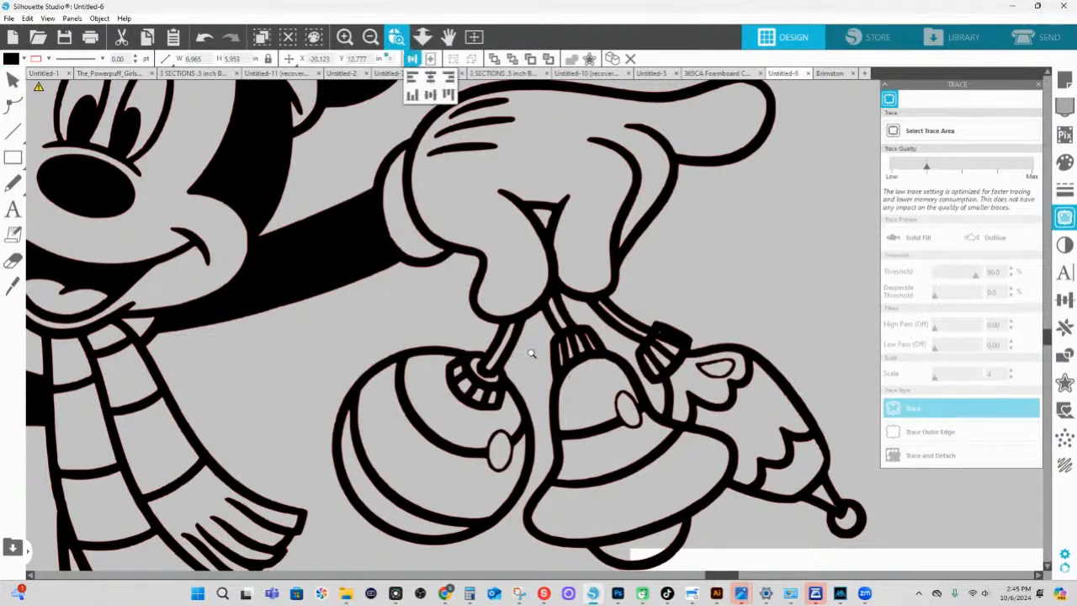
drag(570, 389, 632, 412)
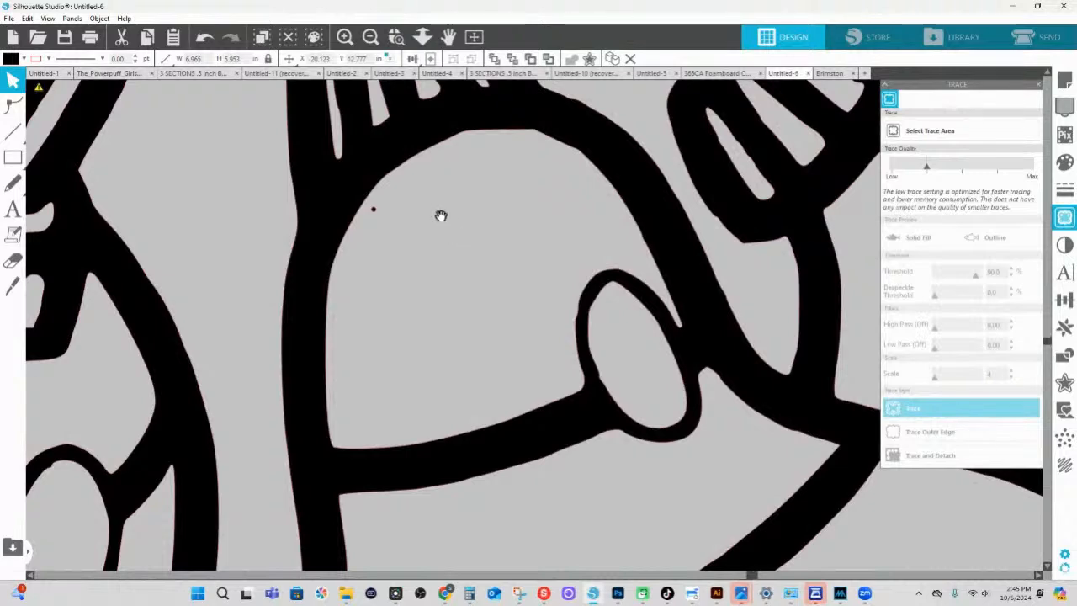
drag(440, 217, 471, 454)
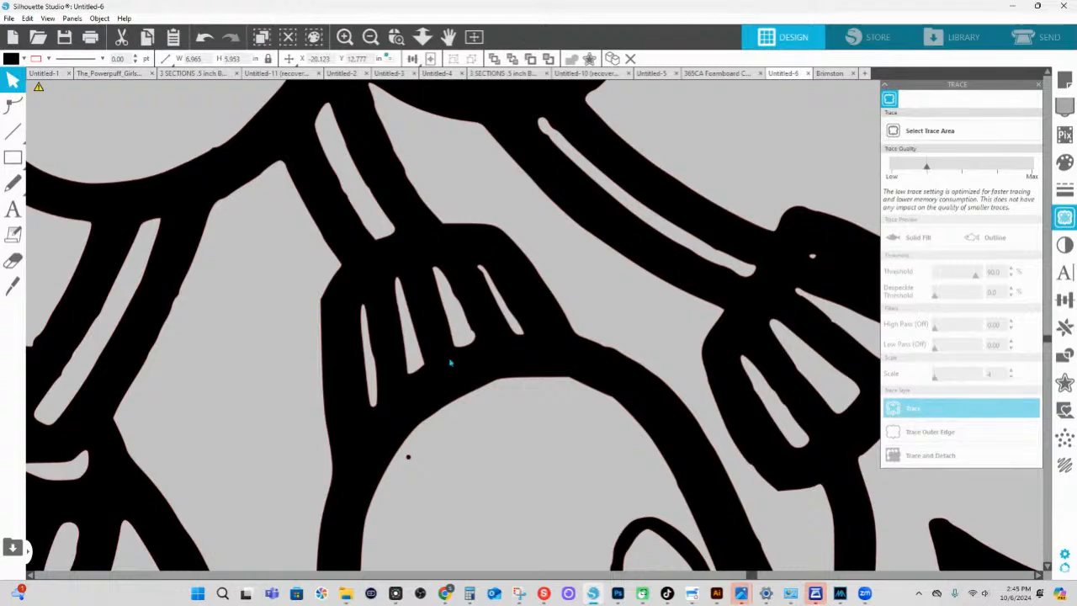
click(422, 38)
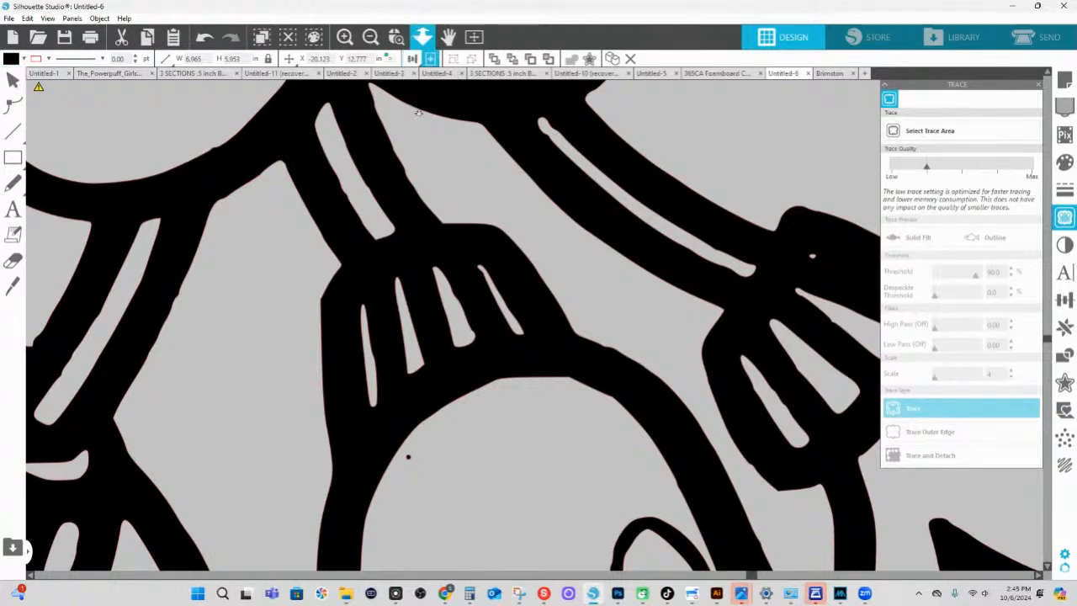
mouse_move(420, 113)
mouse_down()
mouse_move(378, 125)
mouse_move(418, 20)
mouse_up()
click(421, 35)
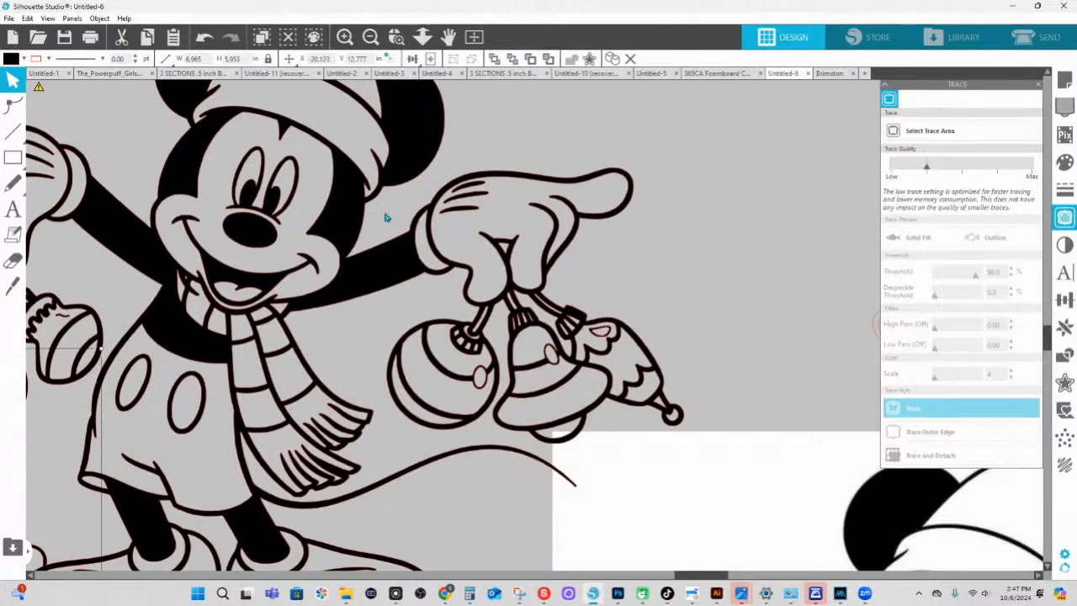
- Examine the face, scarf, glove and ornament lines of the lower-left Mickey trace up close
click(422, 36)
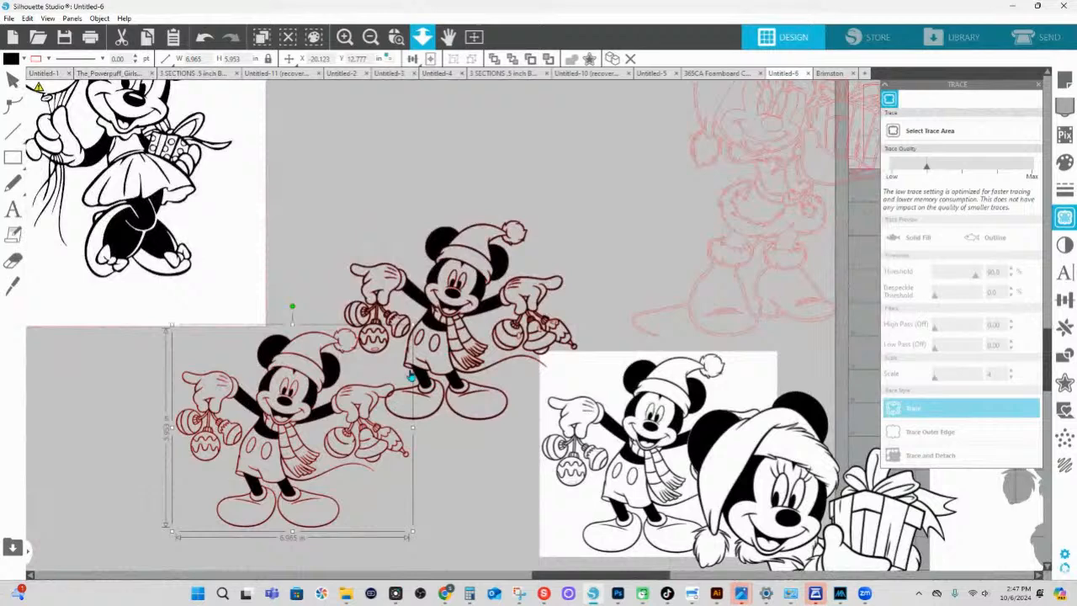
drag(411, 376, 446, 332)
click(320, 371)
click(391, 44)
drag(255, 338, 414, 444)
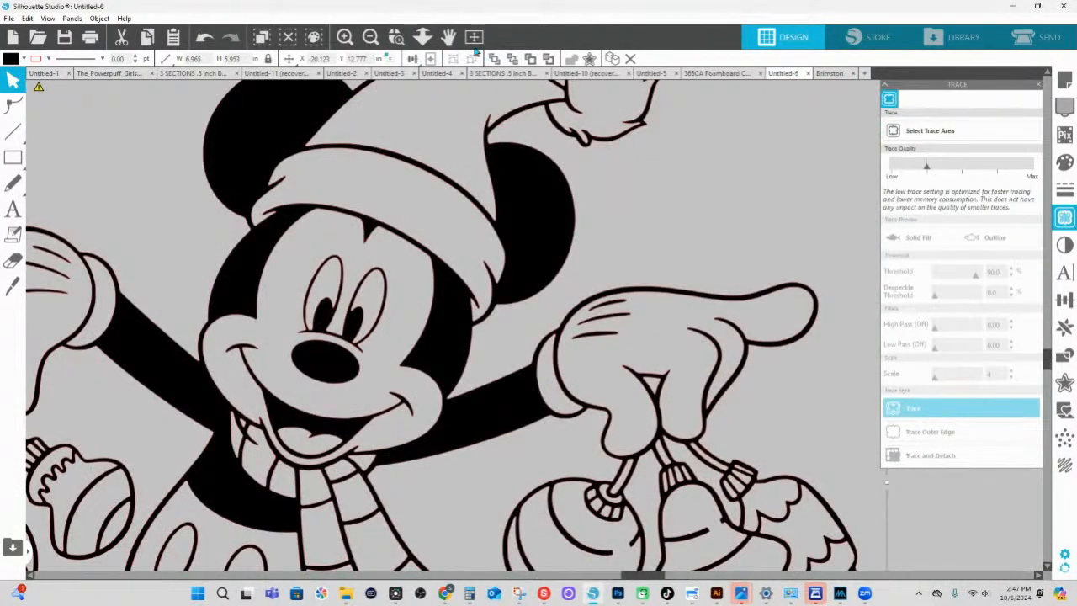
click(396, 40)
drag(223, 250, 807, 453)
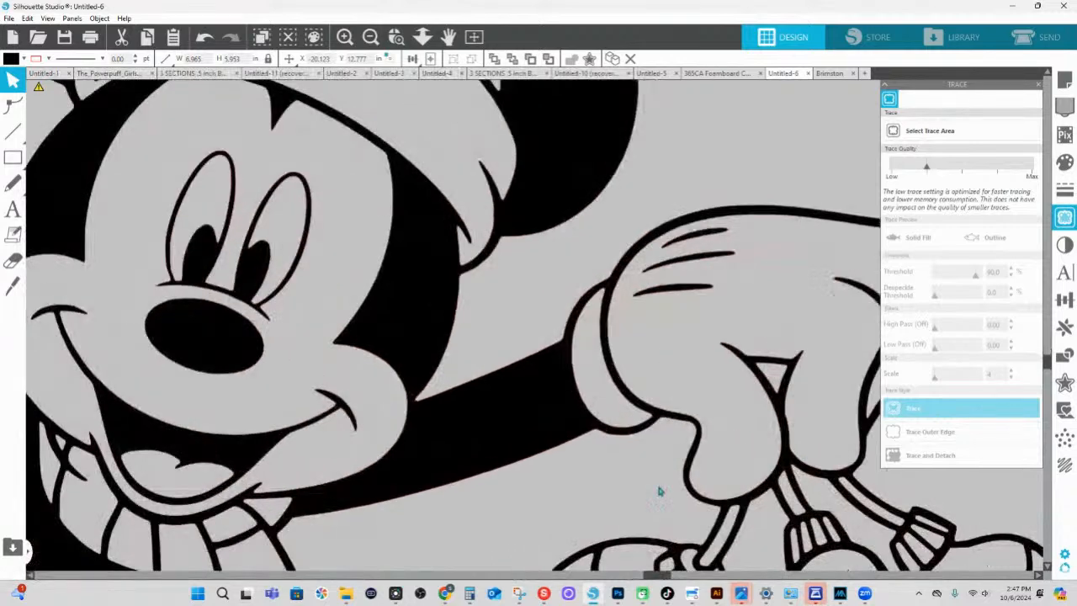
scroll(584, 449, down, 5)
scroll(661, 461, down, 3)
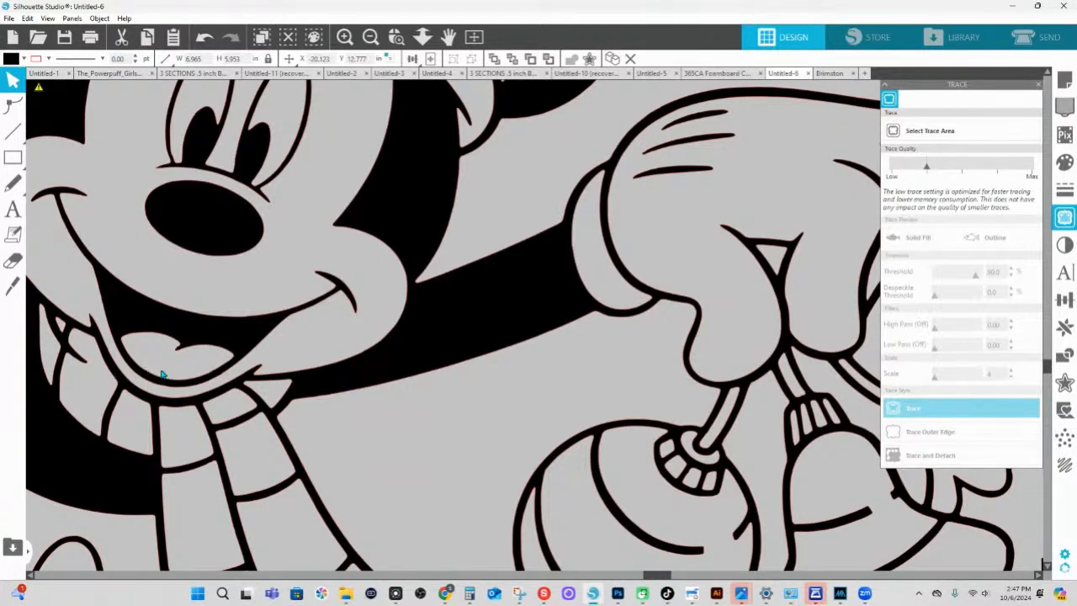
scroll(164, 374, up, 3)
scroll(454, 323, up, 2)
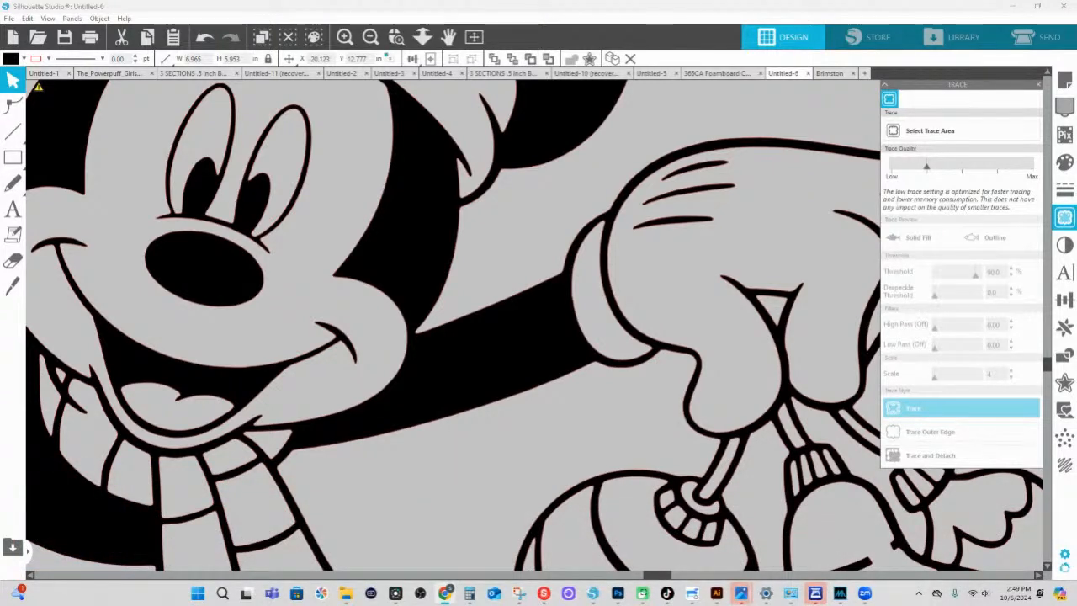
- Compare the node counts of the two Mickey traces by opening each one in turn for point editing
click(422, 37)
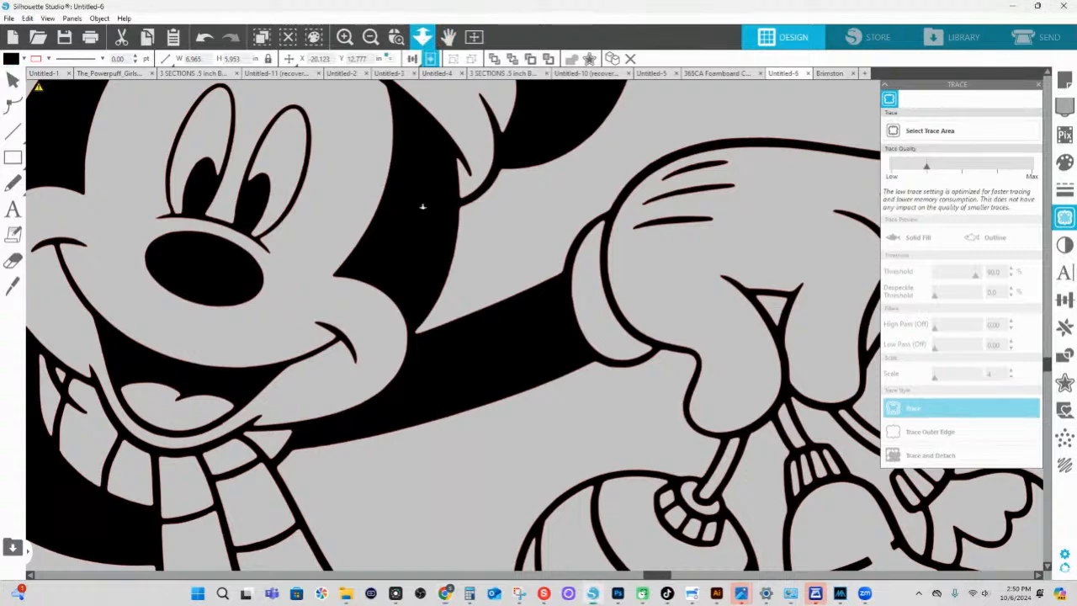
mouse_move(419, 306)
mouse_down()
mouse_move(462, 132)
mouse_move(383, 24)
mouse_up()
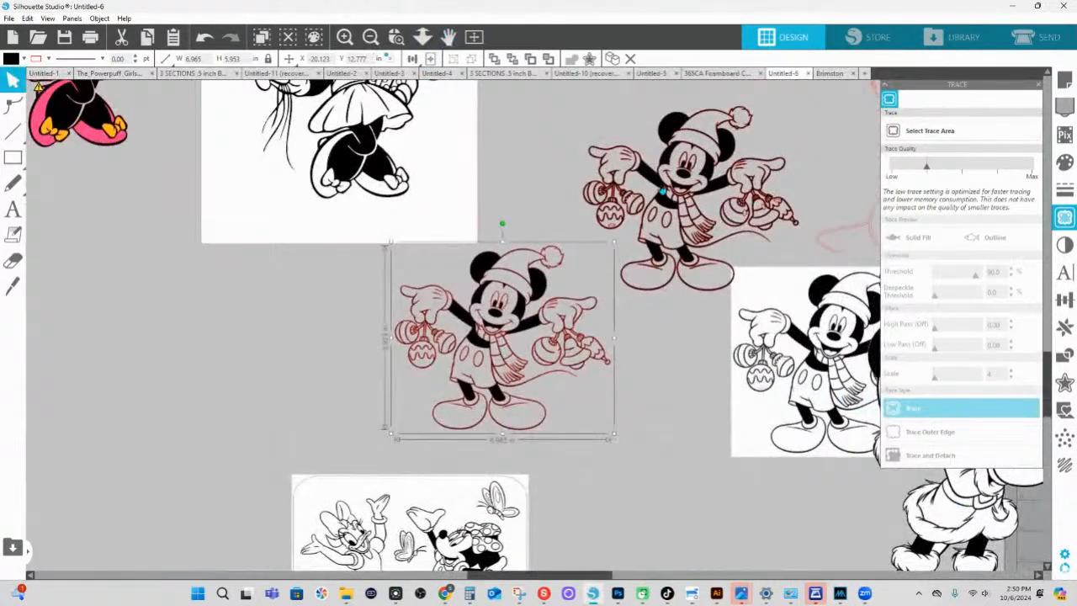
click(678, 182)
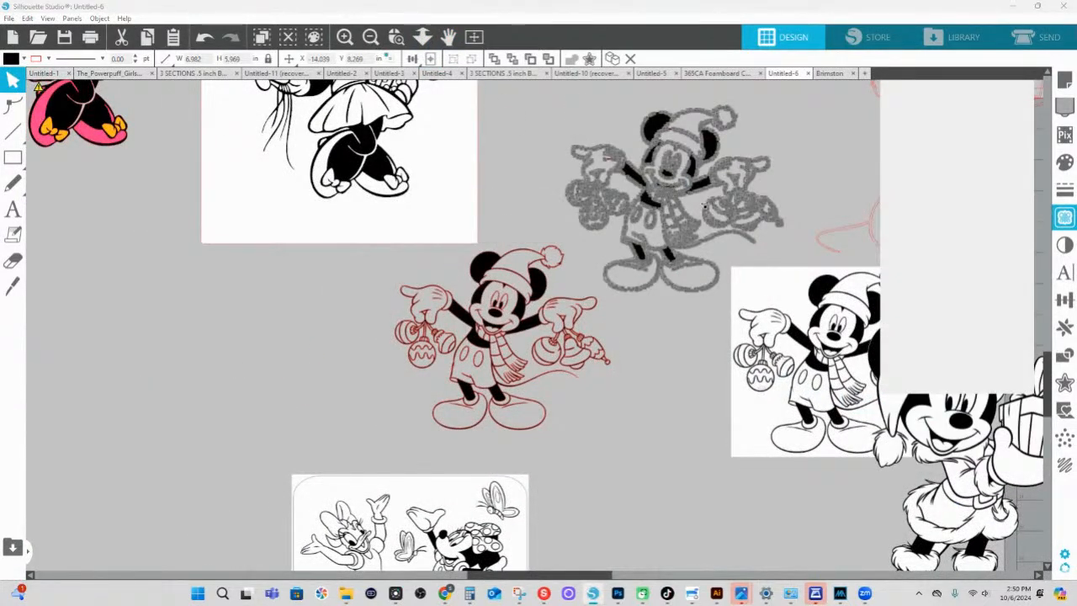
double_click(629, 204)
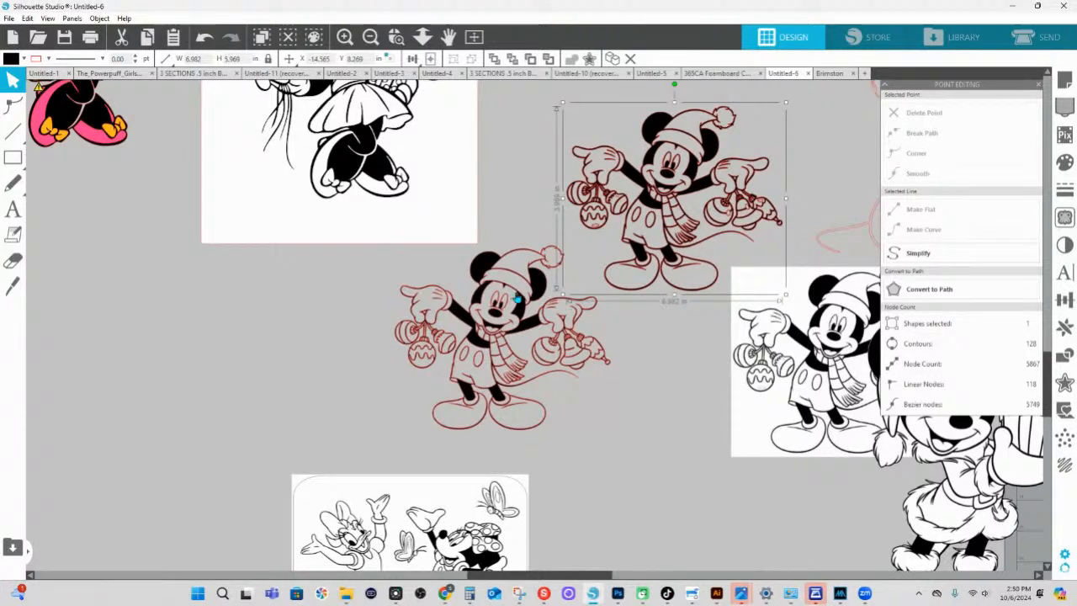
double_click(516, 298)
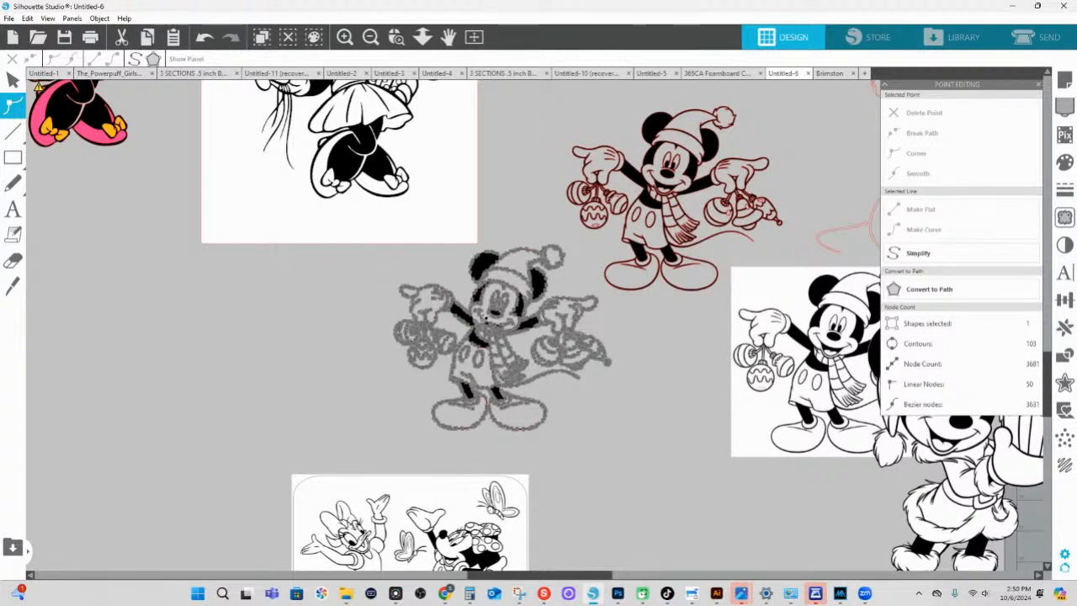
click(707, 186)
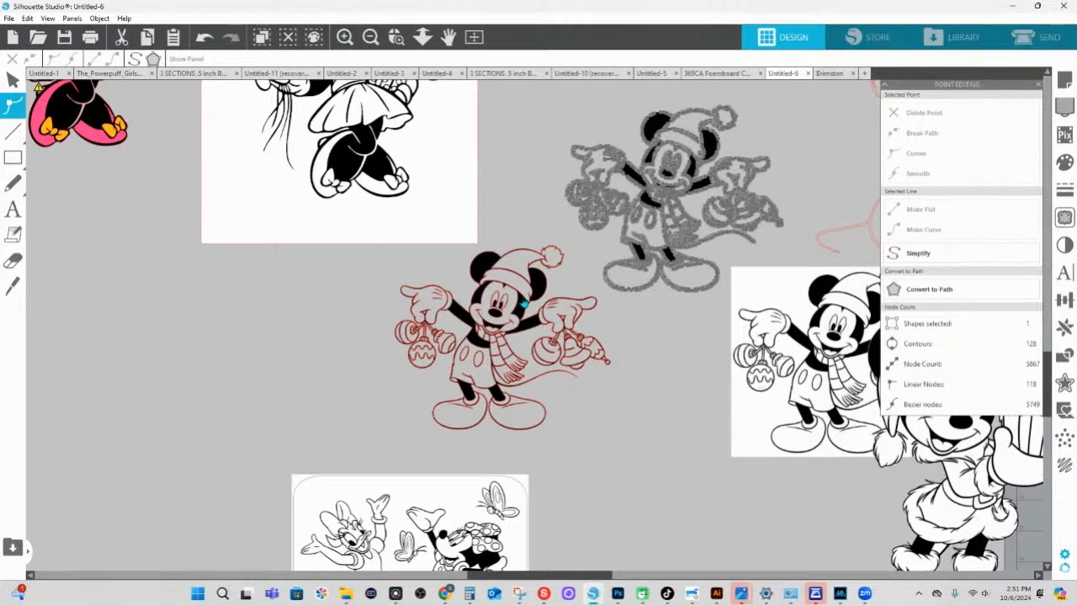
click(493, 305)
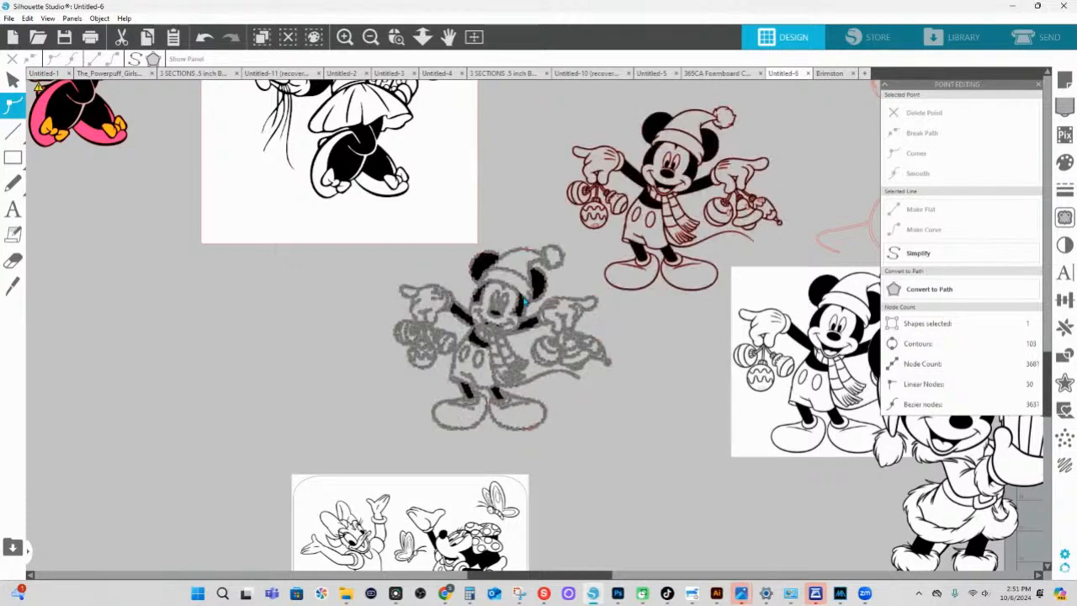
click(635, 222)
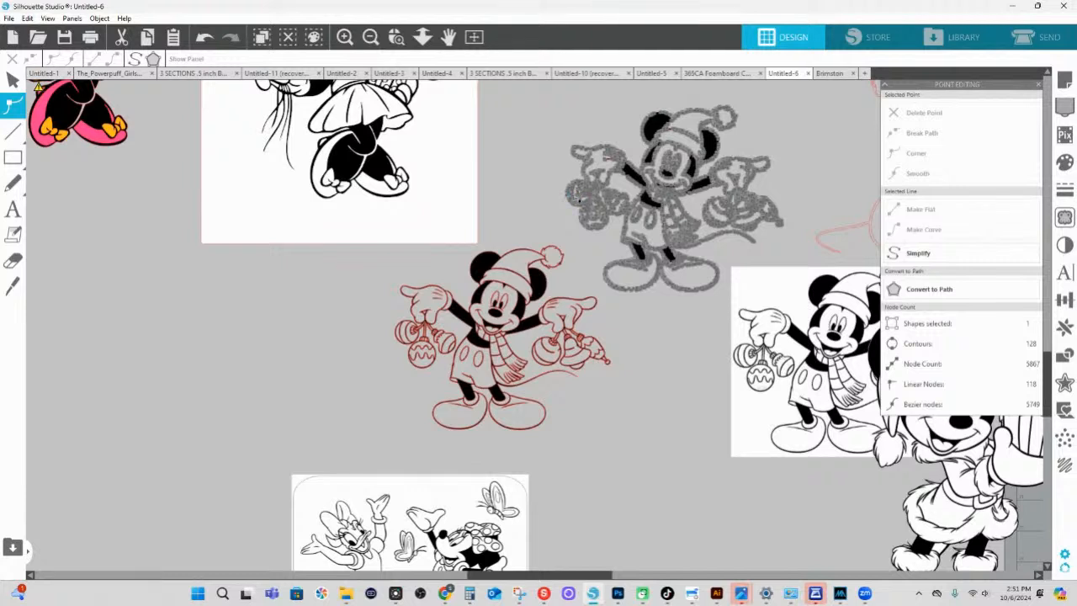
click(485, 334)
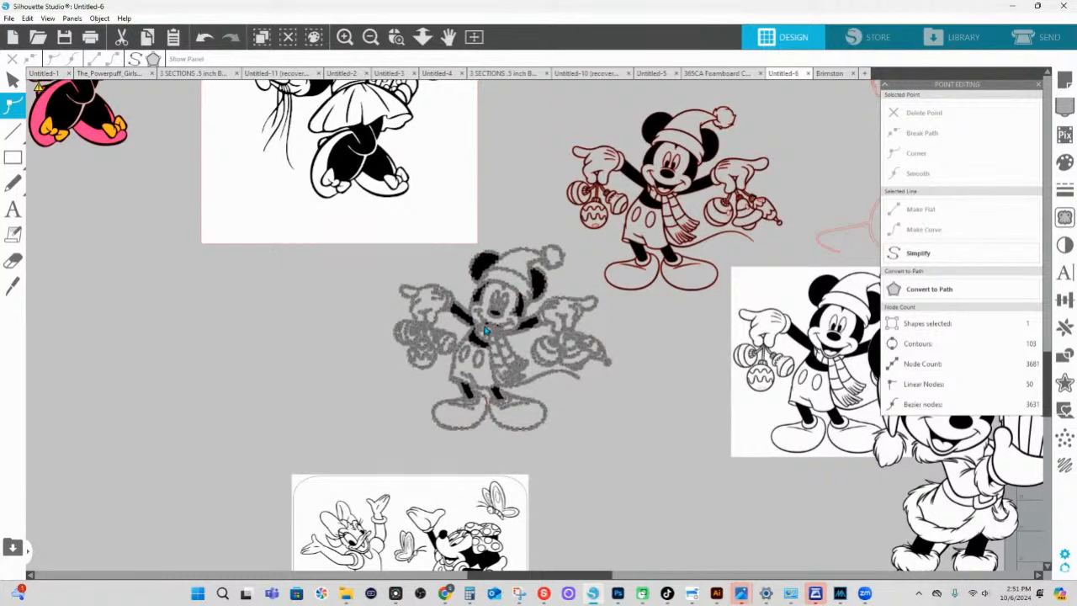
click(730, 210)
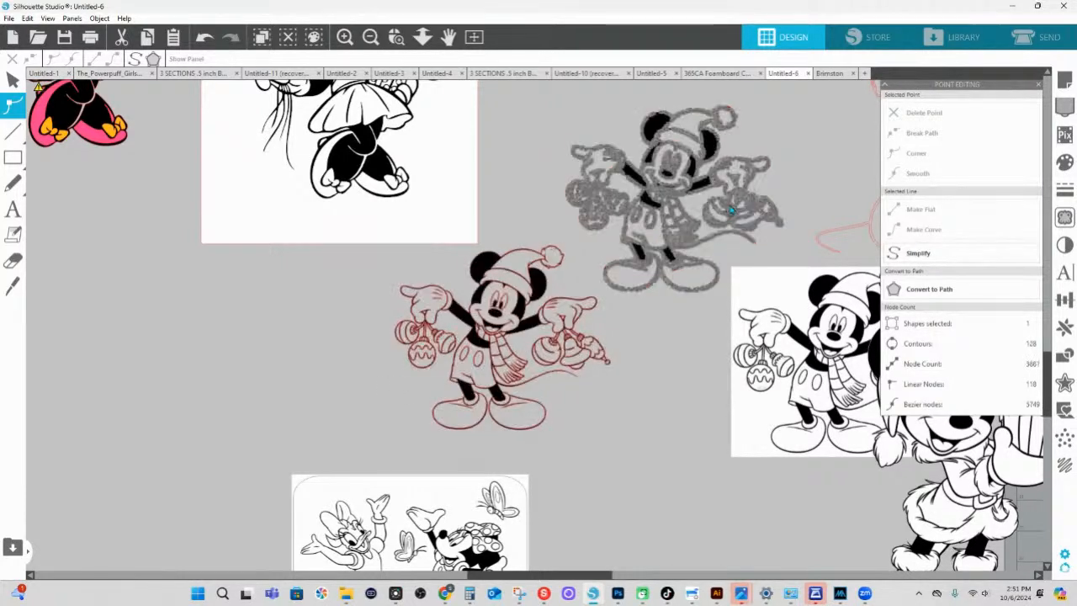
click(500, 367)
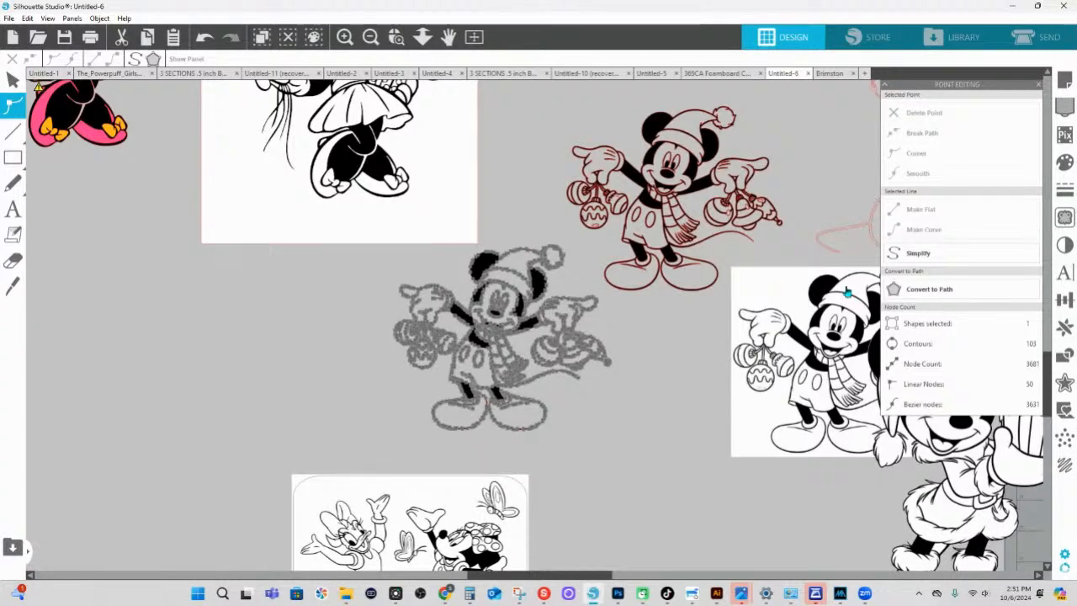
- Leave point editing on the lower-left Mickey trace and place a duplicate of it to its left, slightly higher
click(396, 37)
drag(520, 345, 655, 384)
scroll(651, 372, up, 2)
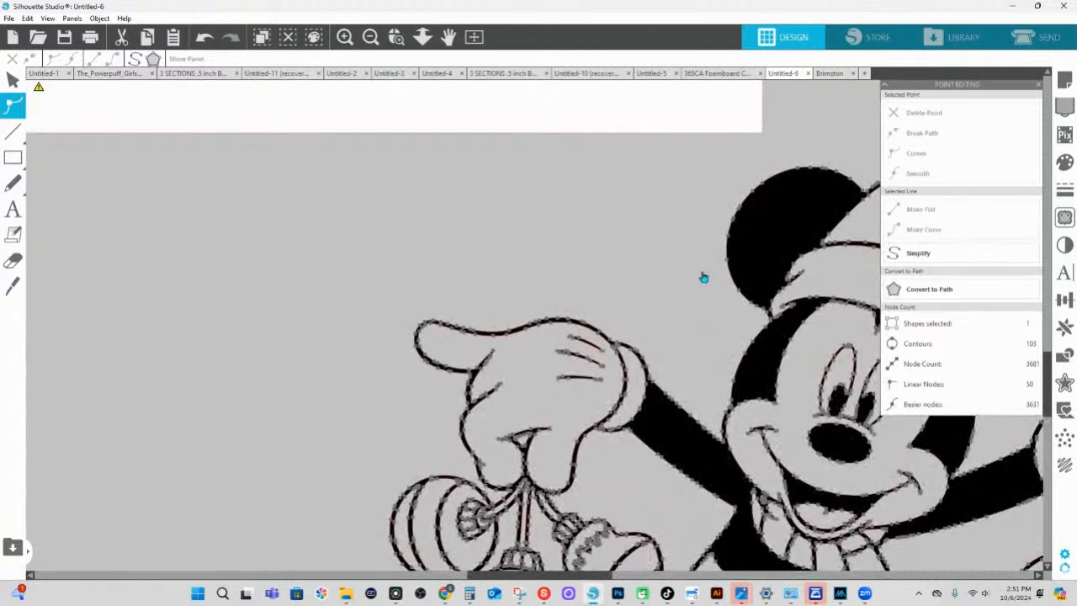
double_click(745, 364)
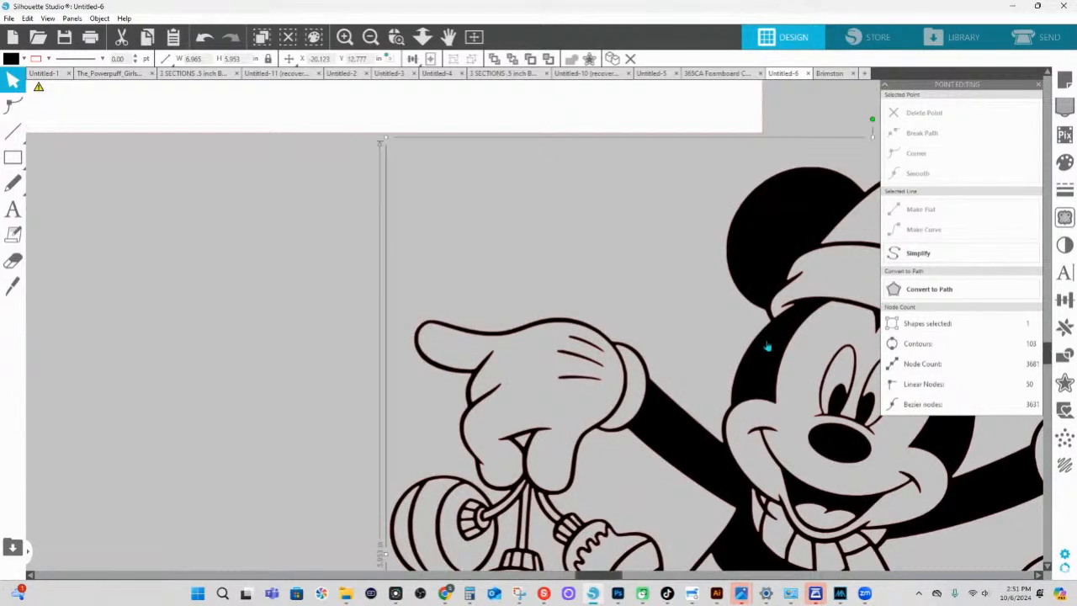
drag(766, 348, 3, 296)
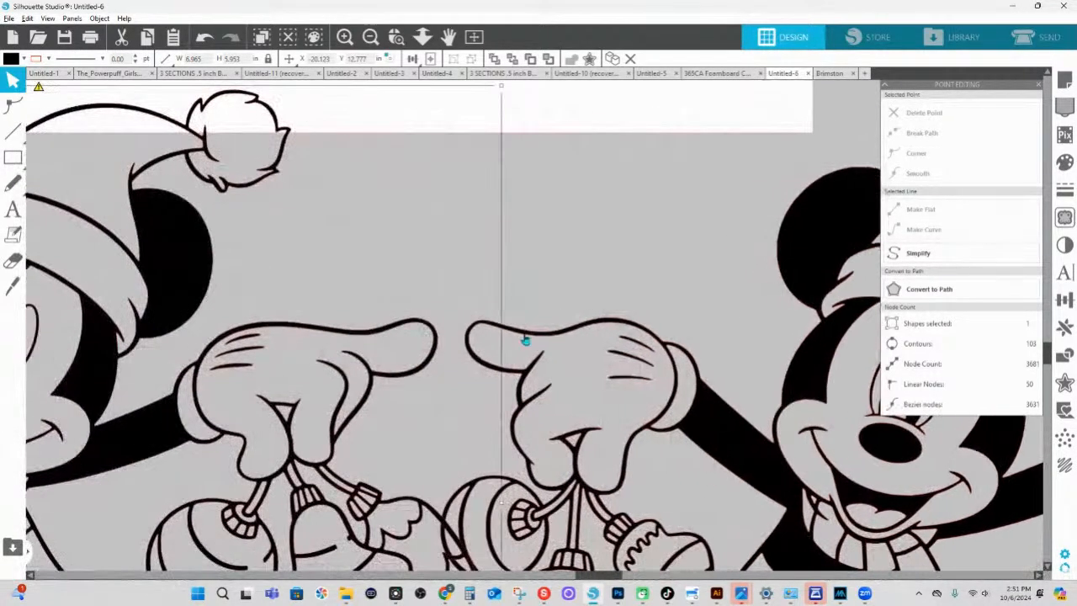
drag(468, 376, 920, 355)
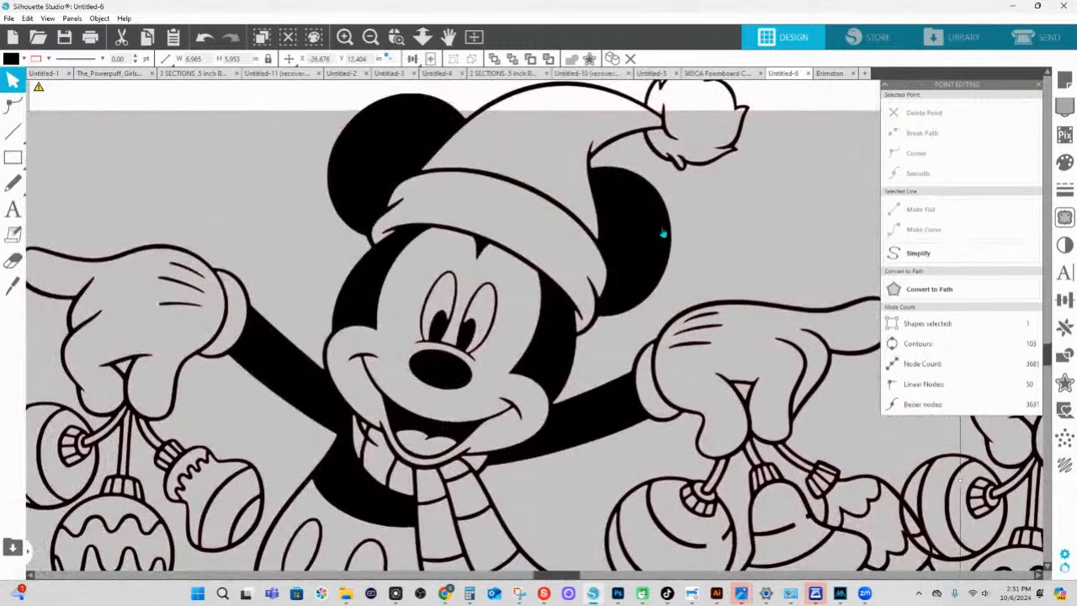
- Open the left Mickey copy for point editing, try Simplify on its outline, and undo the simplification
double_click(644, 241)
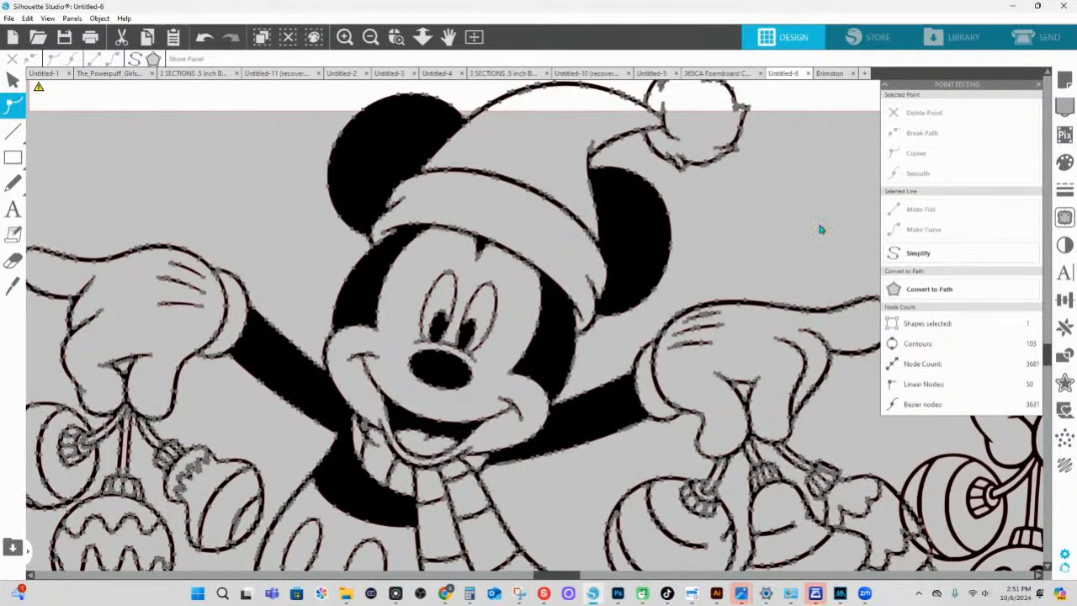
click(656, 104)
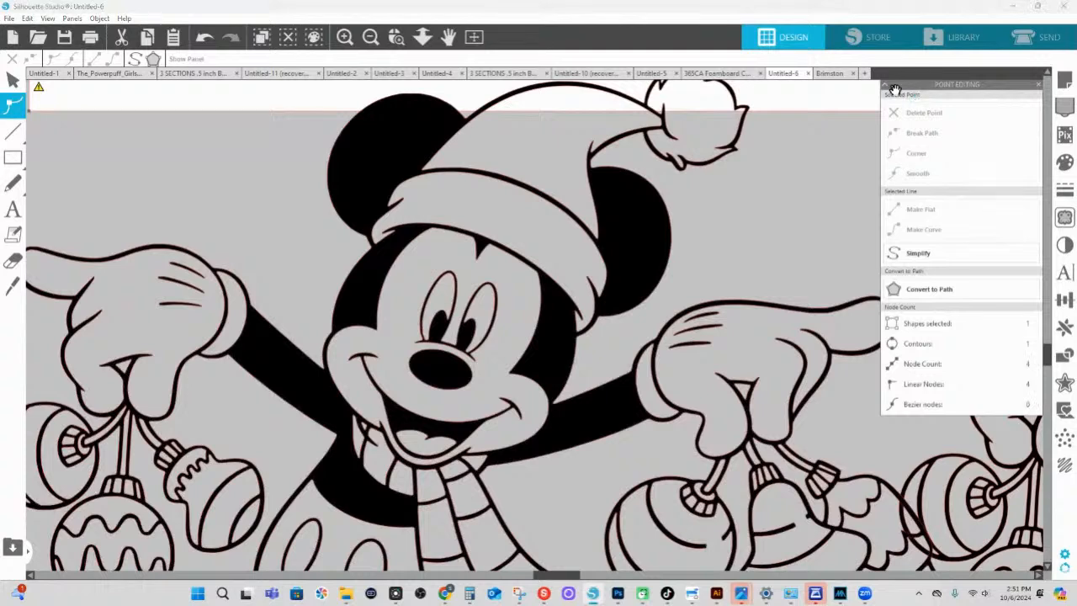
drag(910, 96, 672, 108)
click(401, 188)
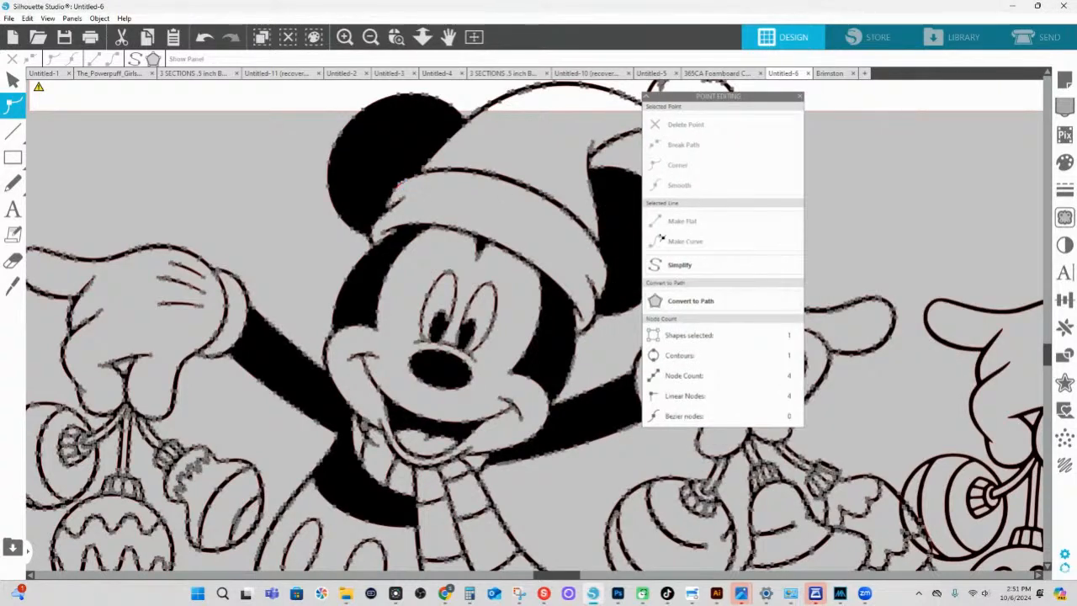
click(639, 240)
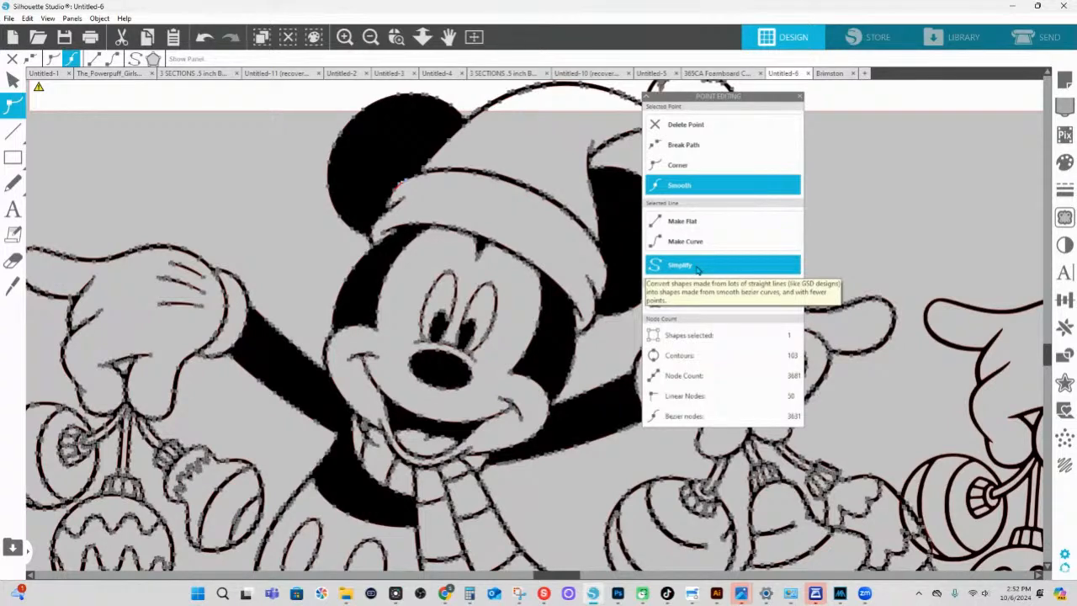
click(696, 270)
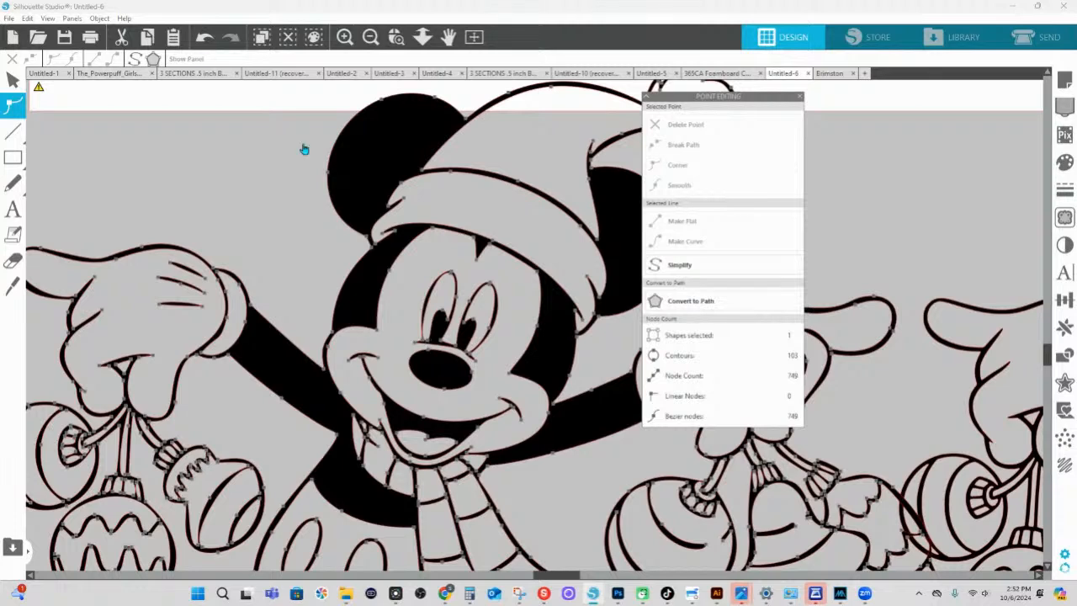
click(203, 38)
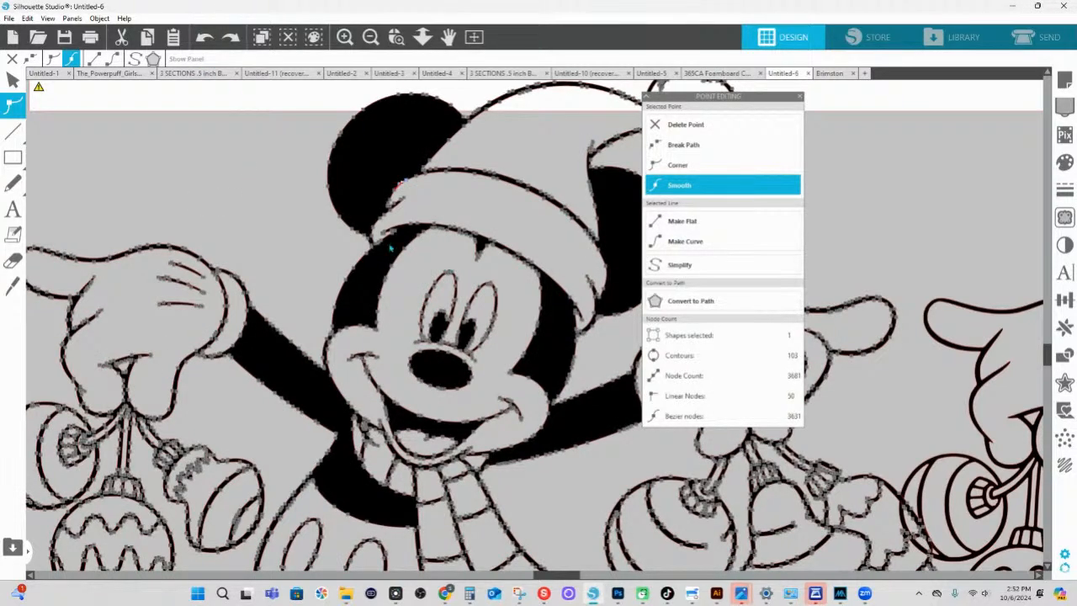
- Leave point editing and reselect the left Mickey copy as a whole shape
click(252, 224)
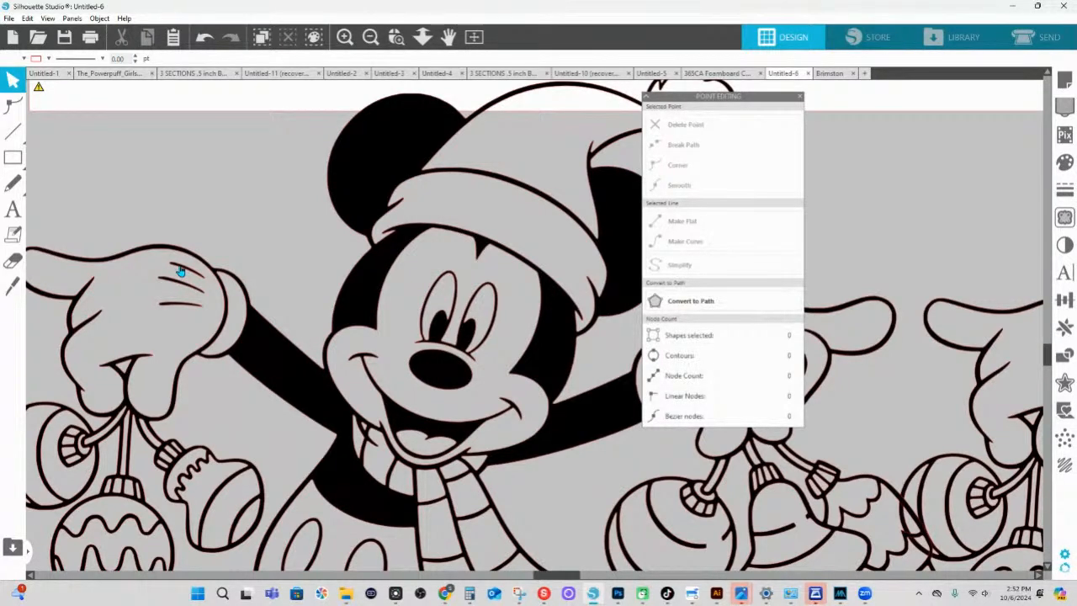
click(357, 287)
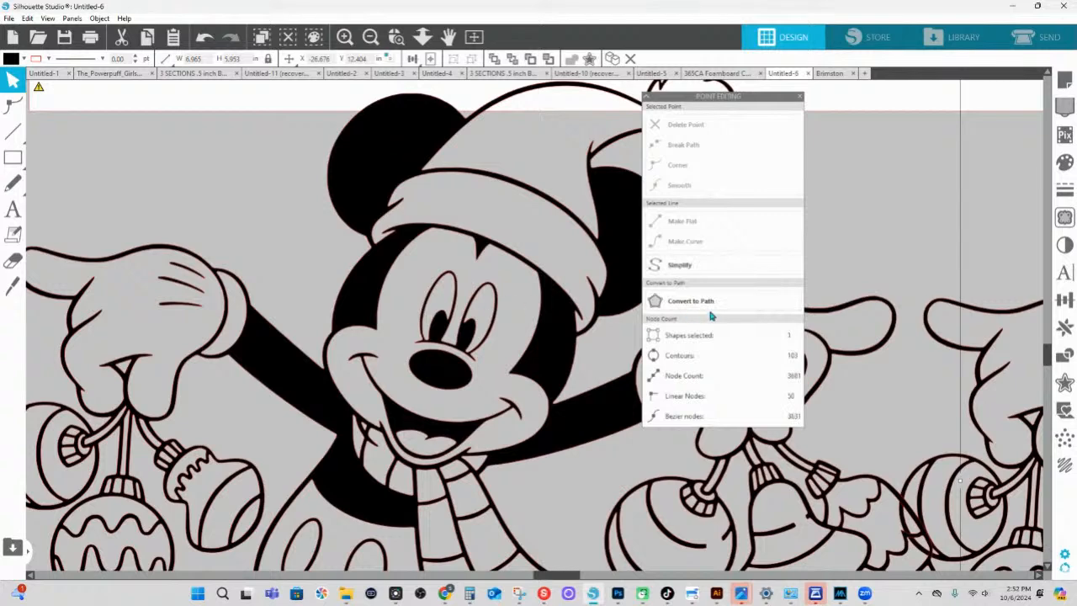
- Simplify the outline of the left Mickey copy, then deselect it and close point editing
click(676, 266)
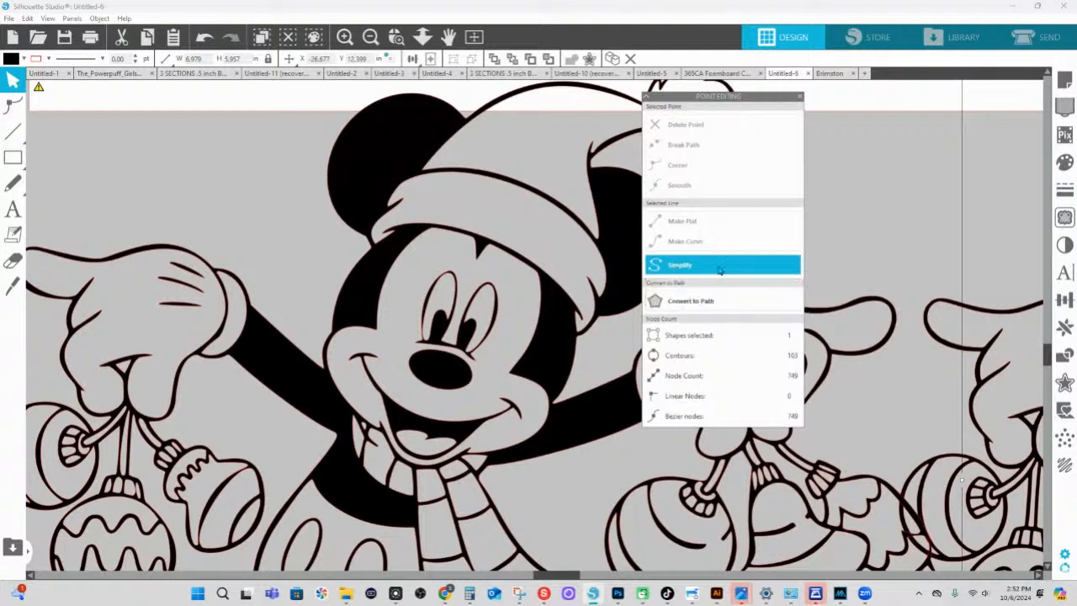
click(914, 183)
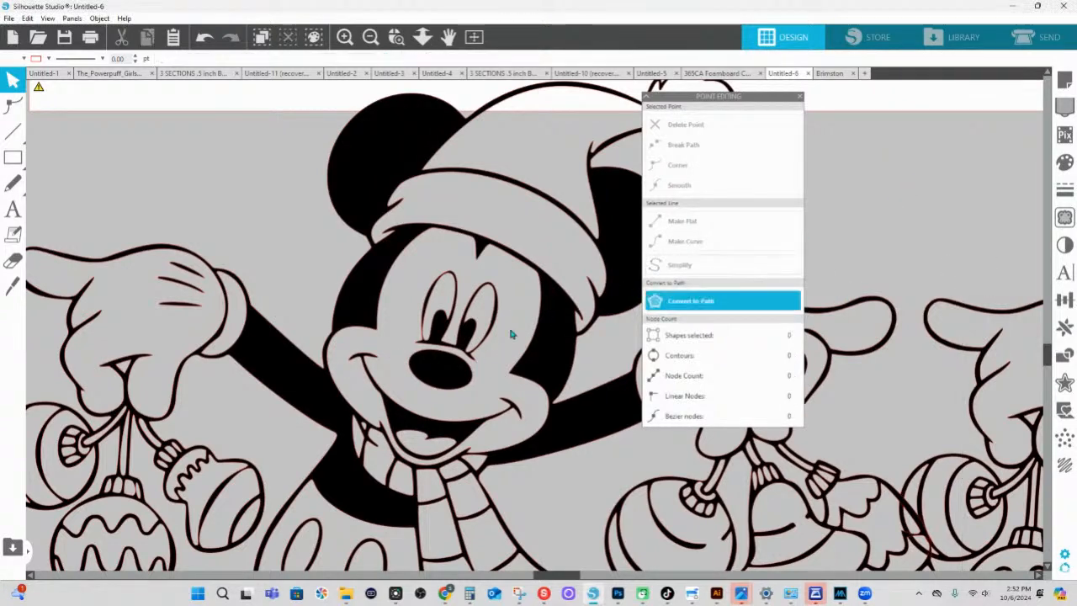
click(799, 96)
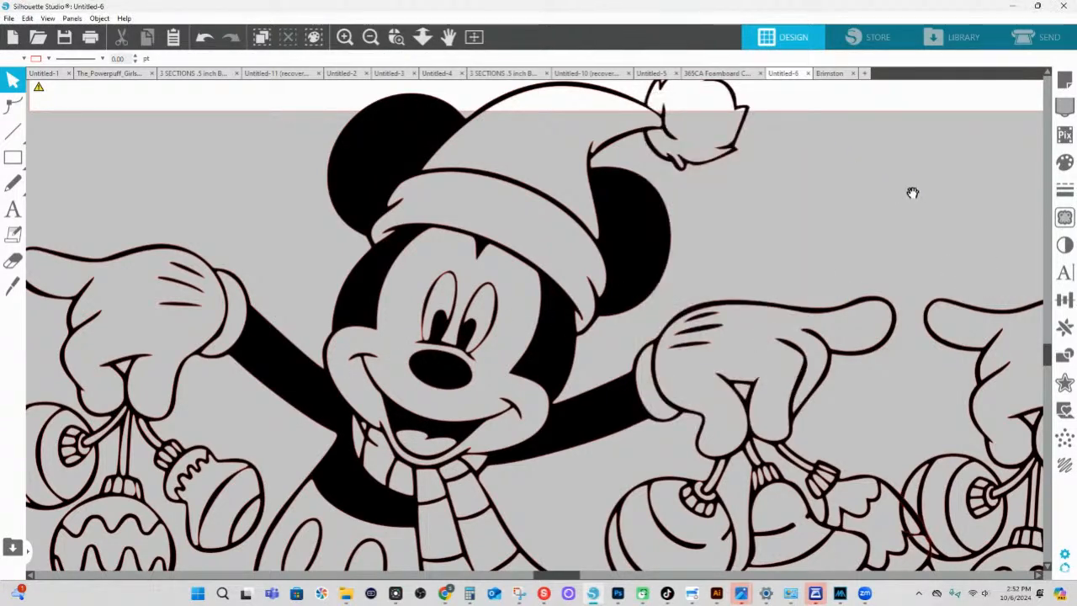
- Compare the line quality of the simplified Mickey copy with the neighbouring trace, examining the hands, ornaments and facial details
drag(943, 281, 798, 225)
drag(507, 273, 695, 256)
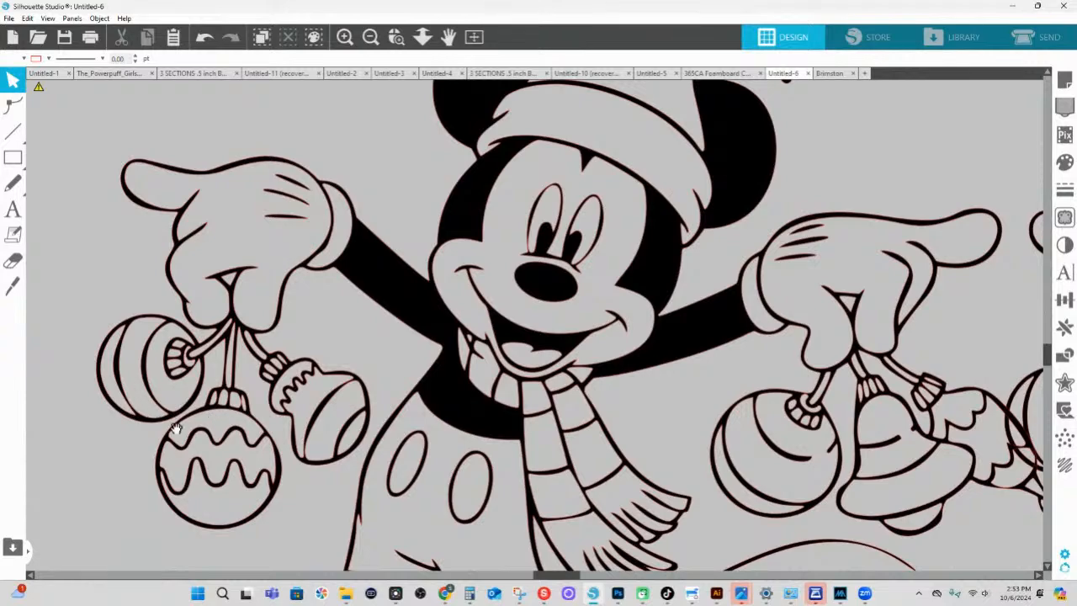
drag(861, 481, 185, 377)
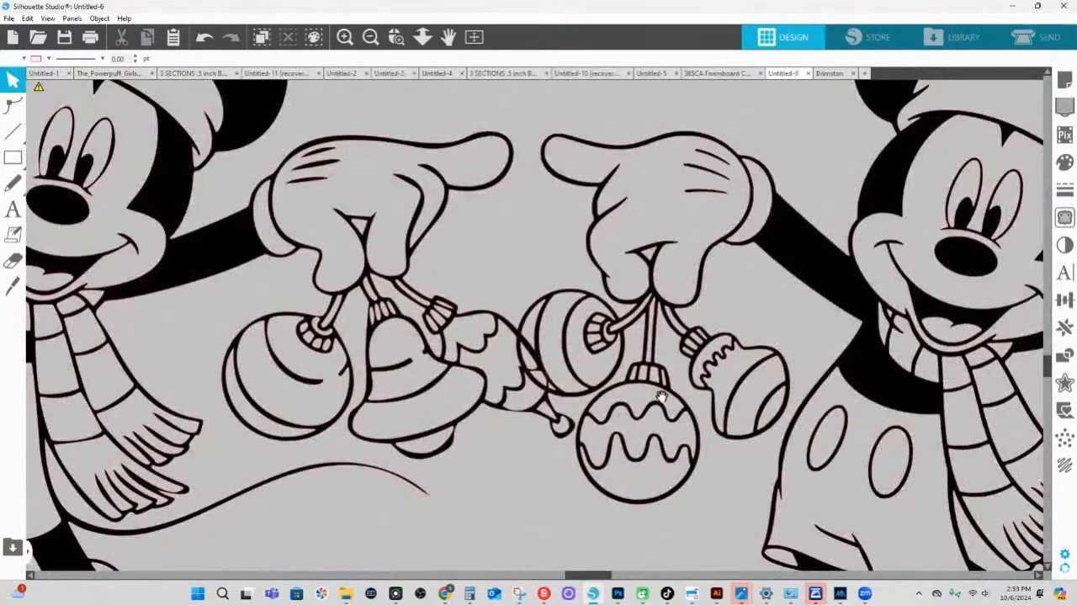
drag(816, 363, 471, 387)
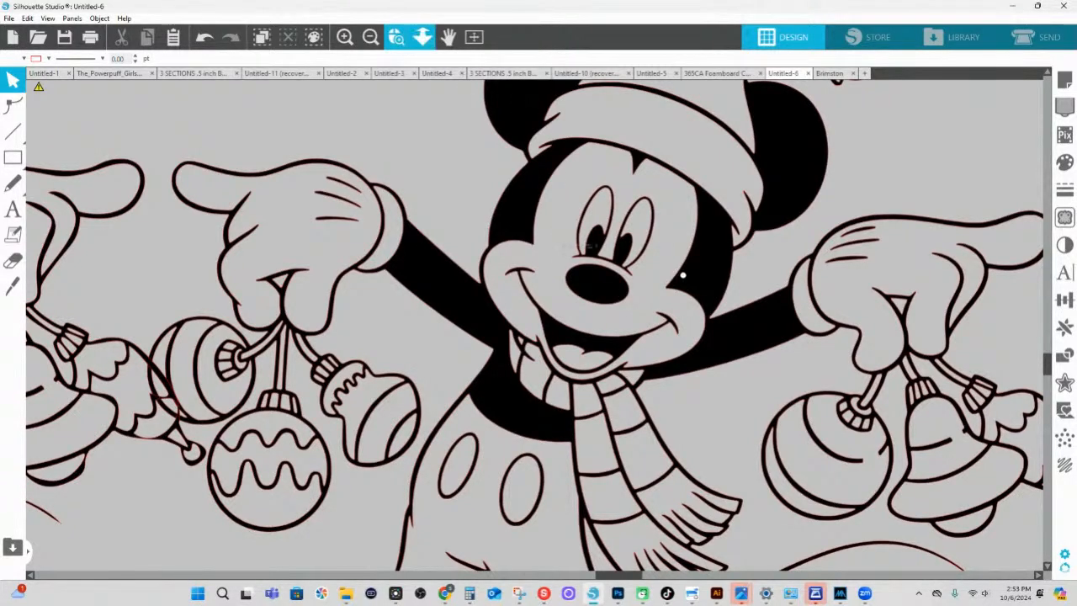
scroll(677, 278, up, 5)
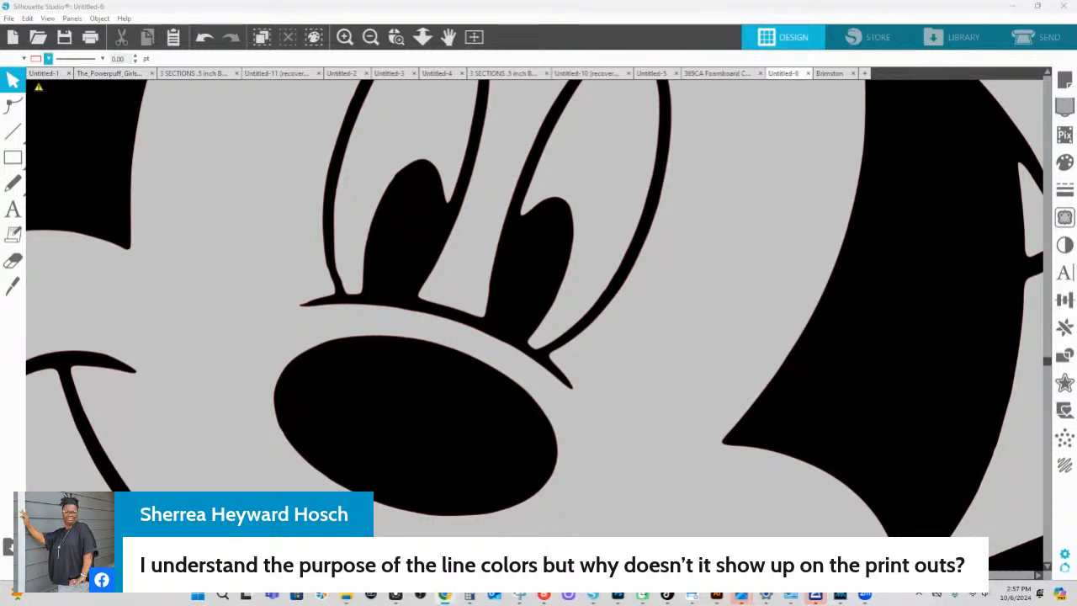
click(422, 36)
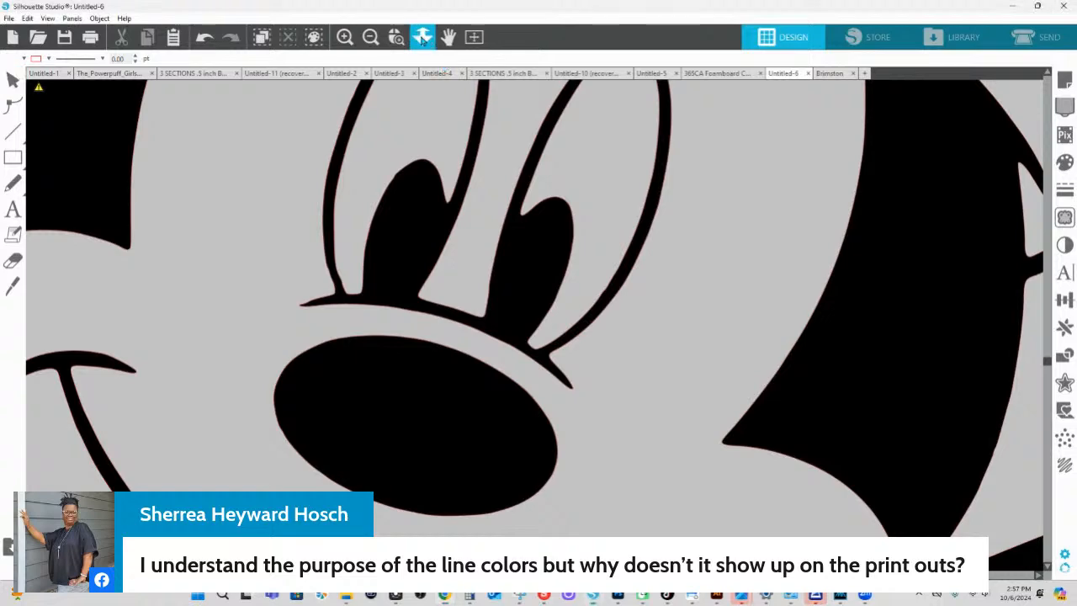
drag(356, 389, 373, 180)
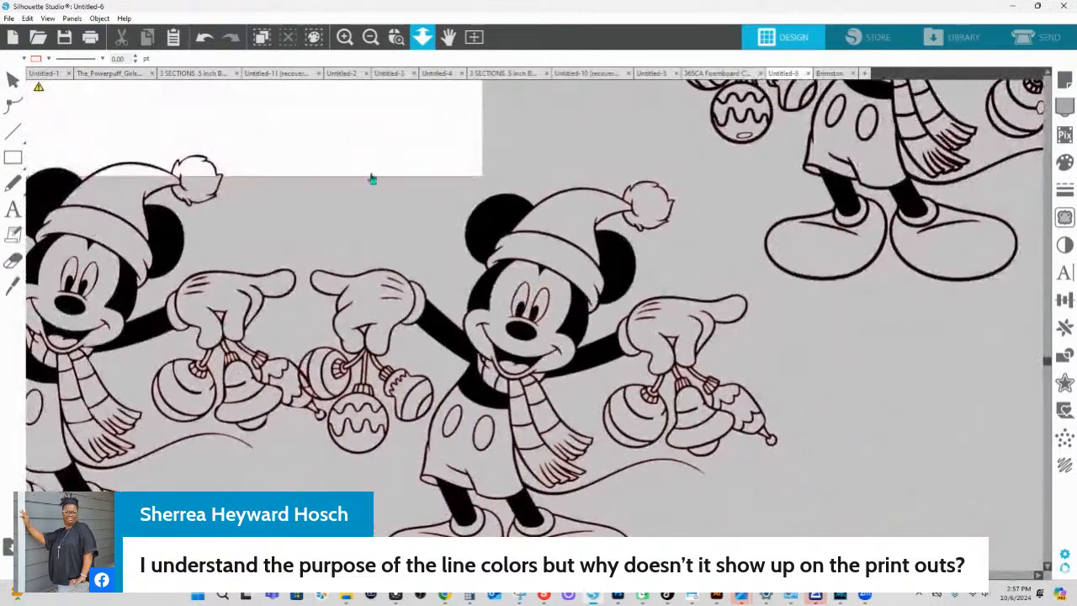
key(Escape)
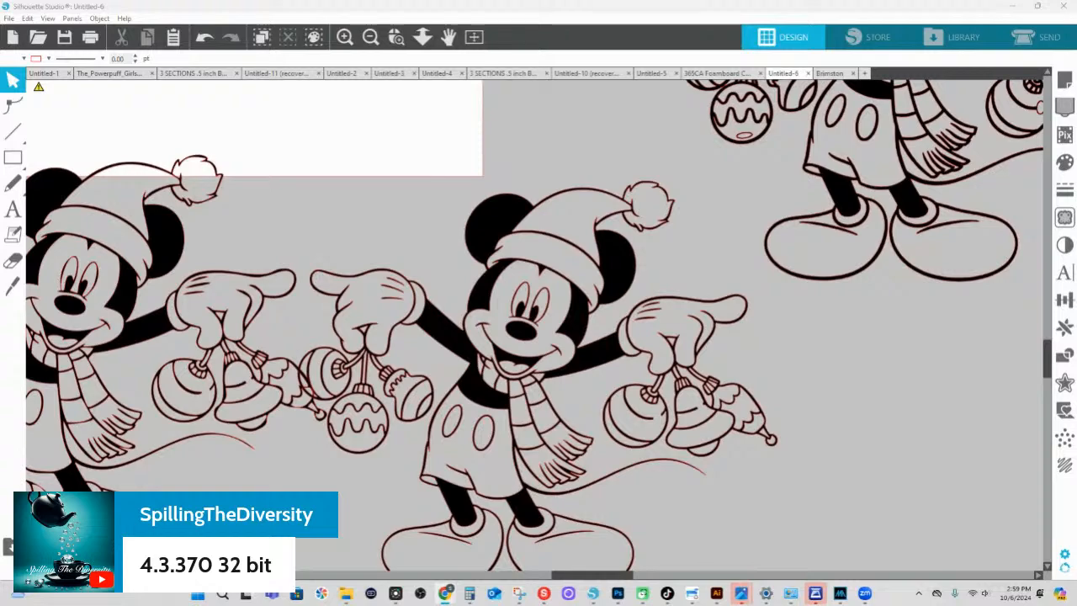
- Move the Minnie and Daisy sunglasses image to the empty area beyond the cutting mat, away from the other artwork
click(403, 198)
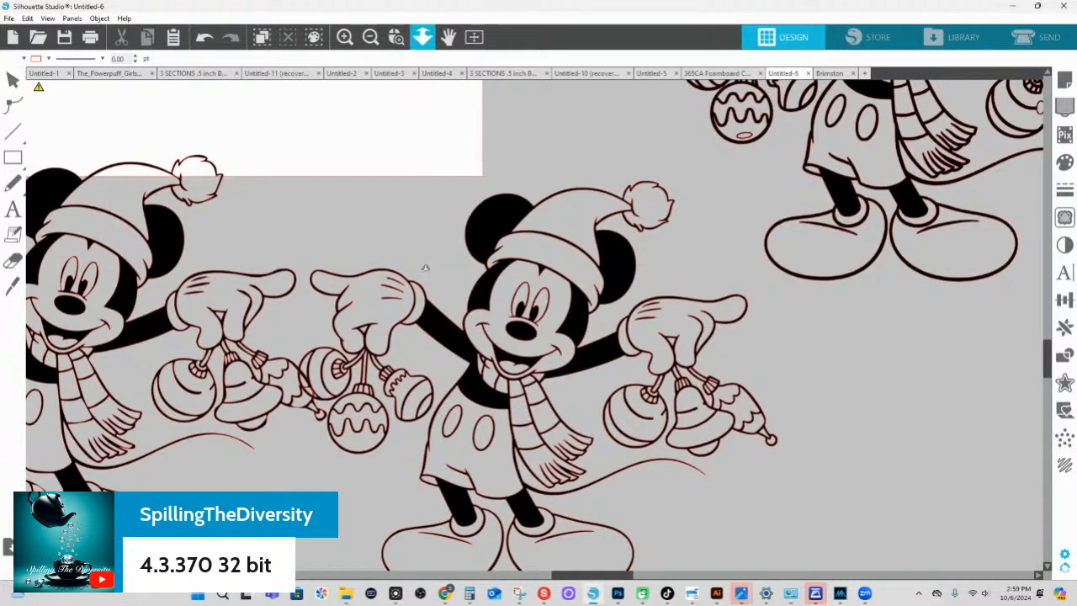
click(423, 36)
scroll(486, 283, up, 1)
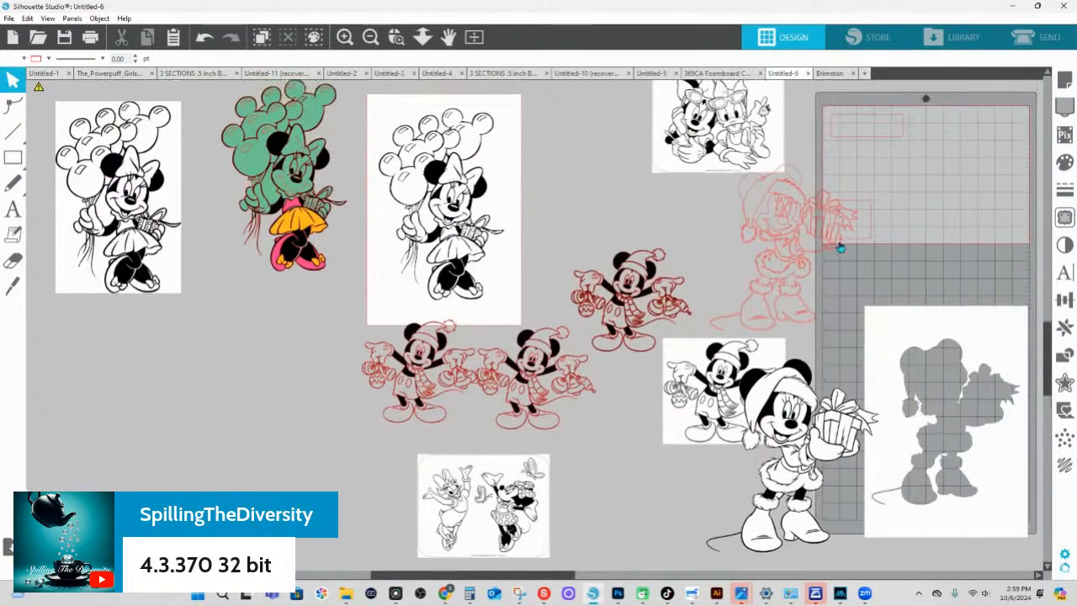
drag(556, 187, 218, 321)
drag(478, 261, 227, 266)
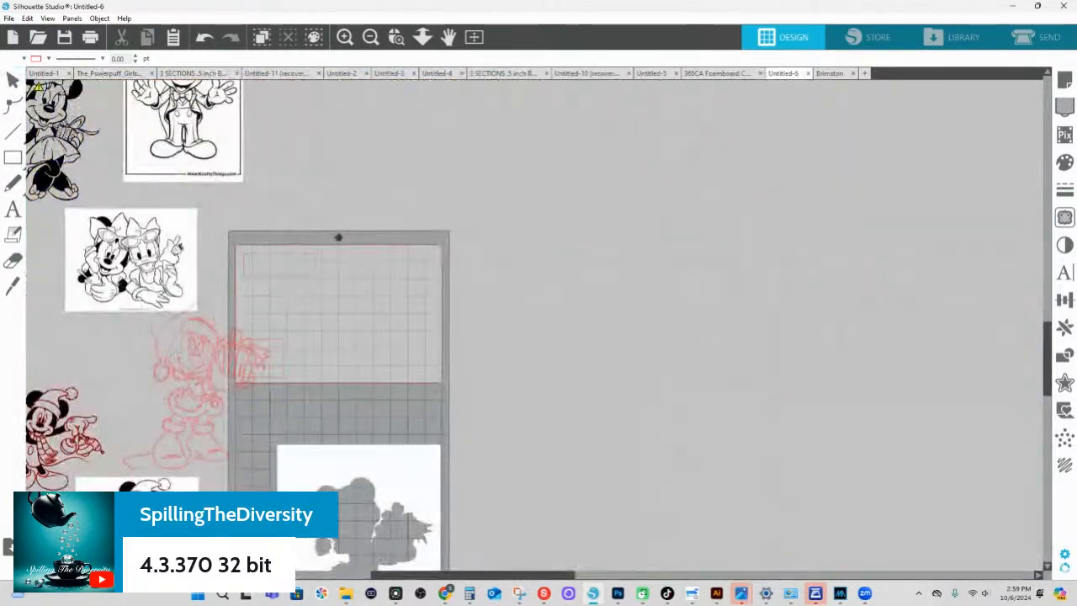
drag(158, 274, 621, 421)
click(565, 423)
- Open the trace settings for the Minnie and Daisy image and start selecting a trace area
click(398, 39)
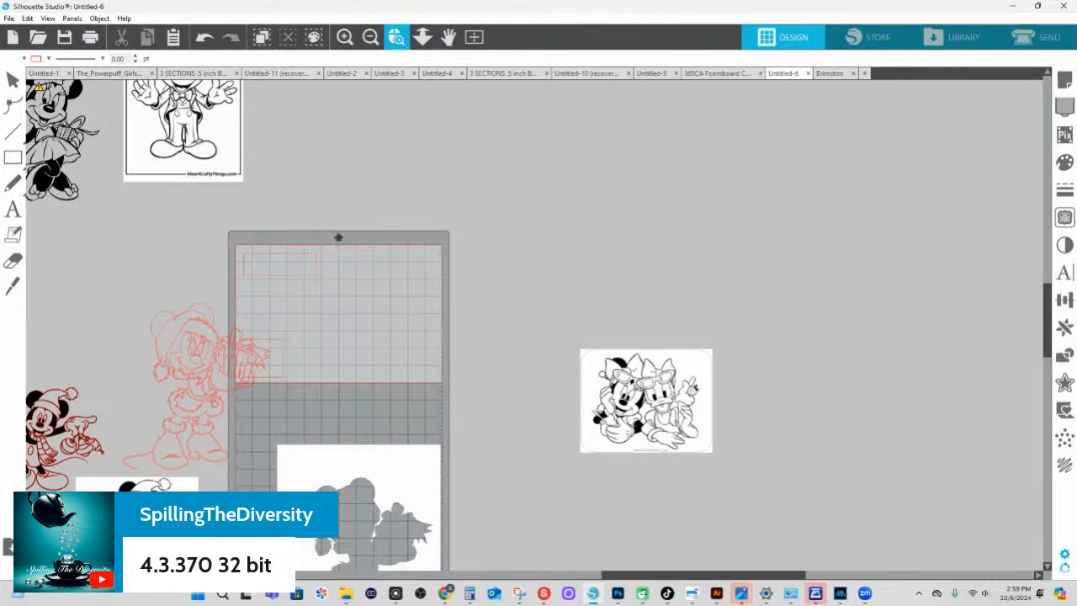
drag(573, 338, 890, 530)
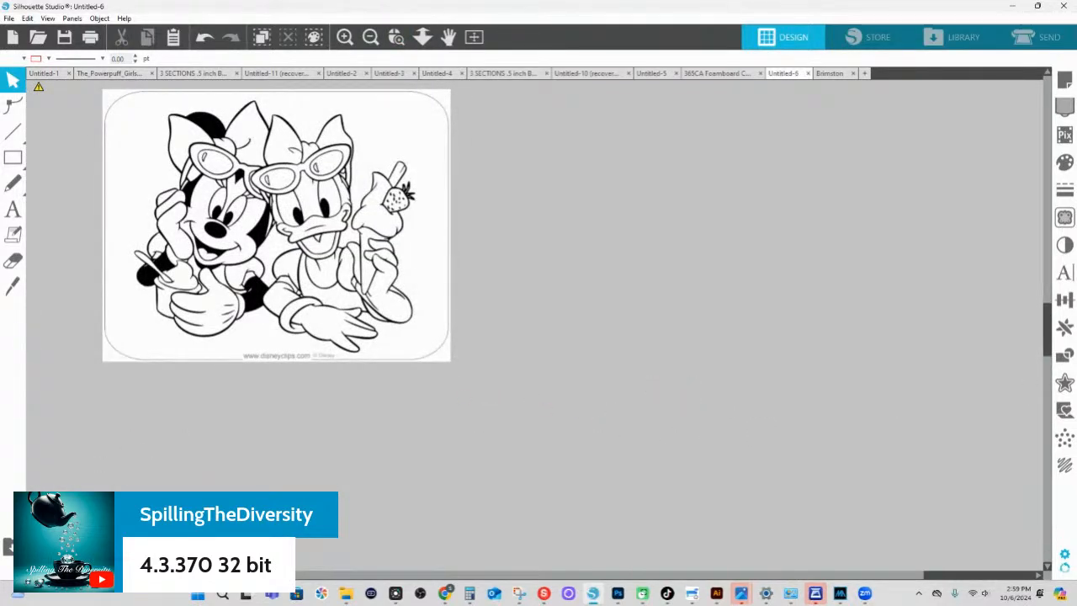
scroll(255, 421, up, 2)
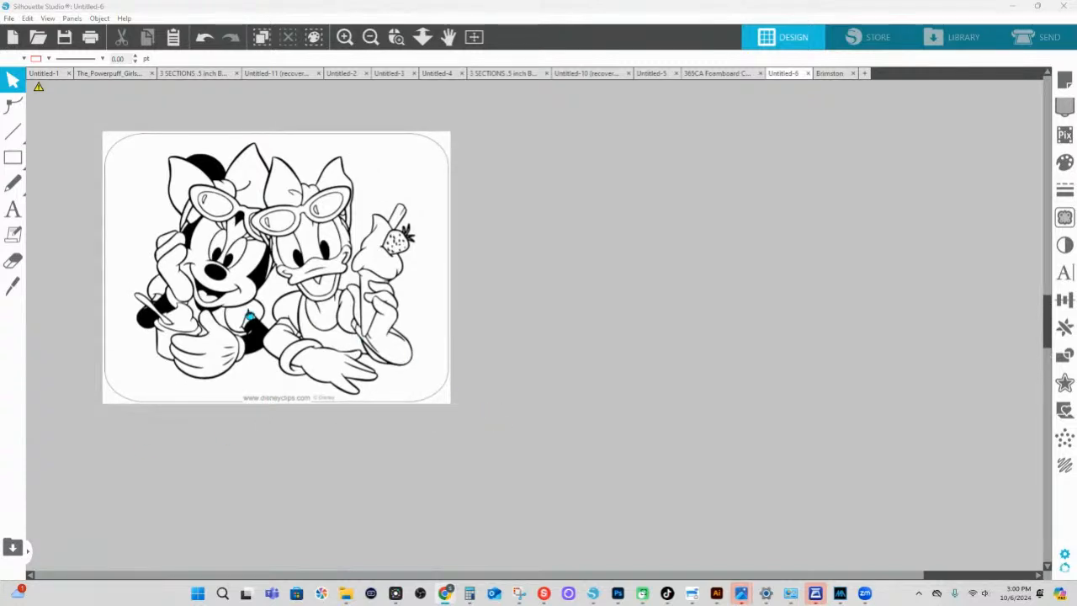
click(399, 38)
drag(73, 168, 648, 399)
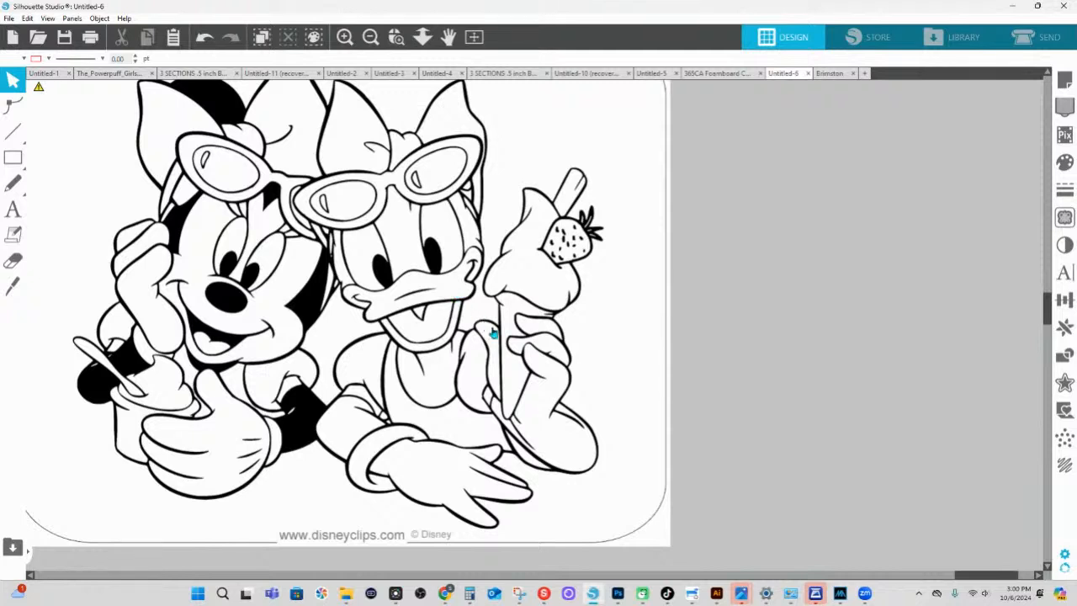
scroll(493, 328, up, 1)
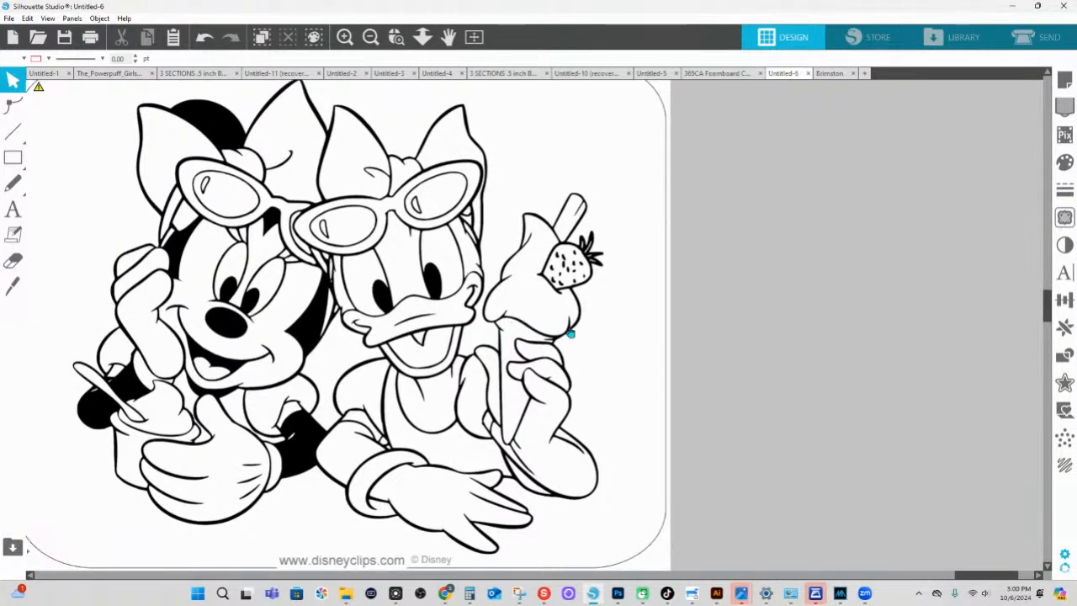
scroll(514, 240, up, 1)
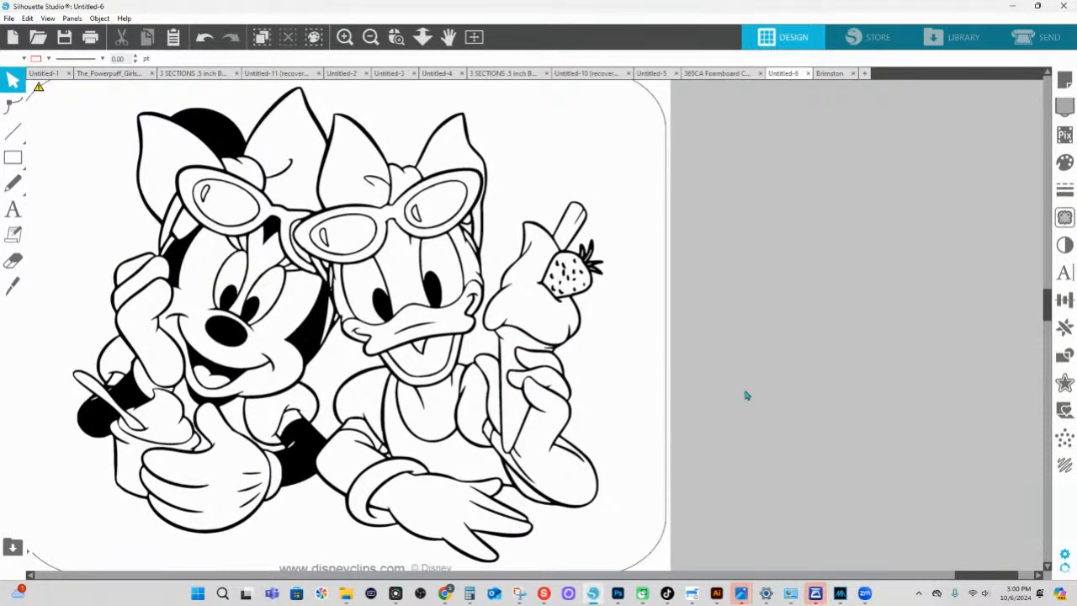
click(1063, 217)
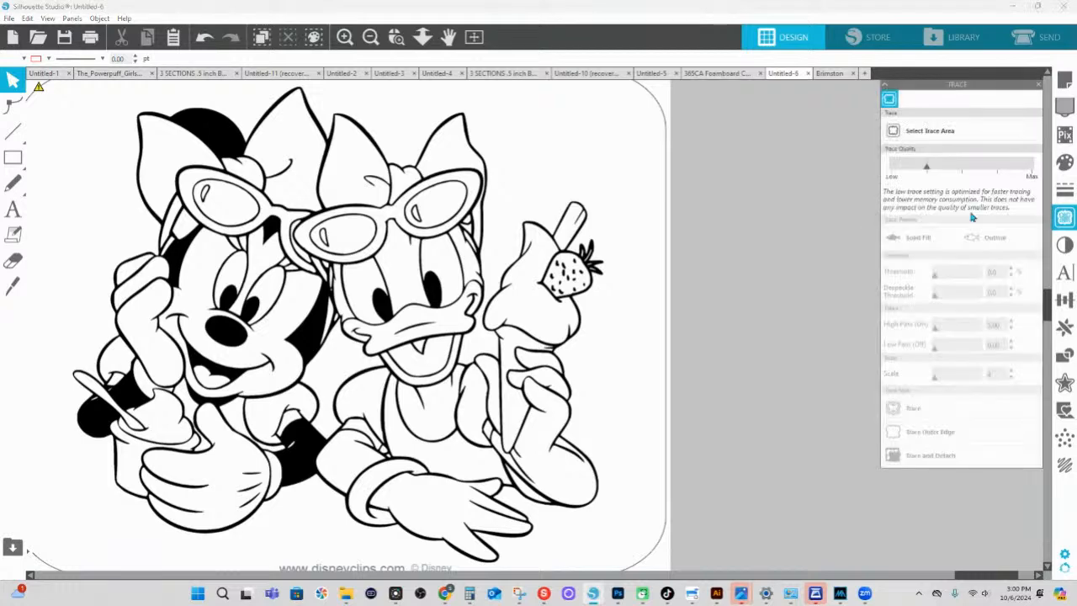
click(959, 132)
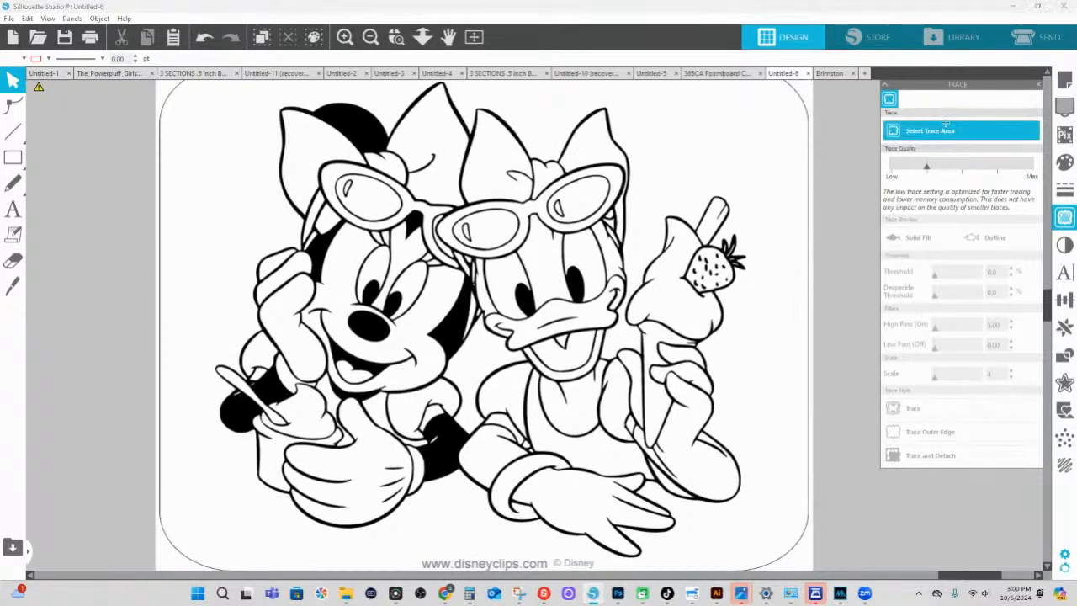
- Draw a trace area over the Minnie and Daisy figures in Untitled-6 and pull its right edge inward
drag(677, 224, 387, 271)
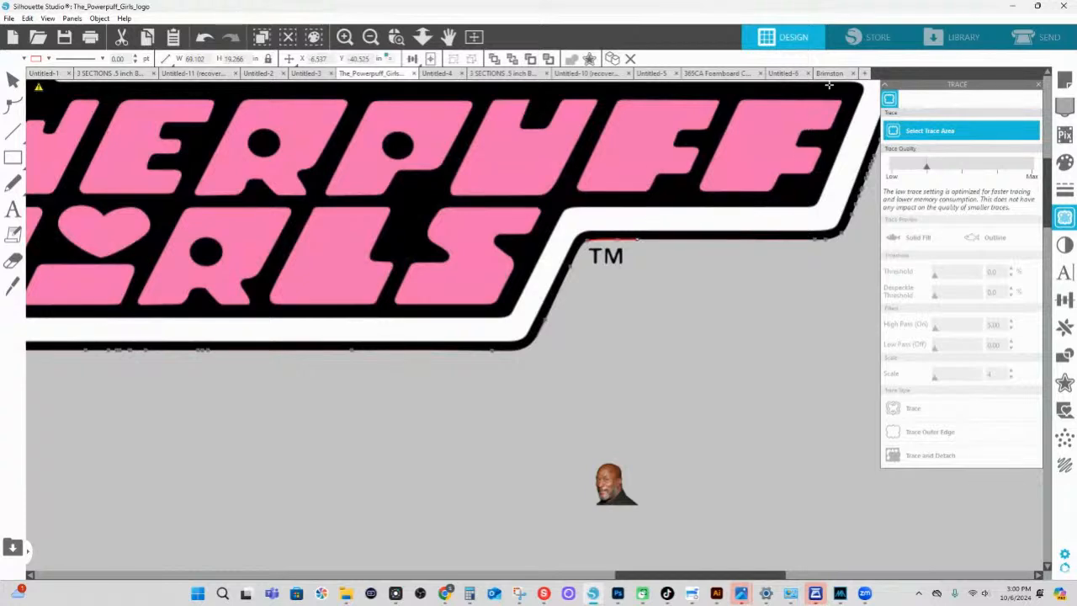
click(784, 74)
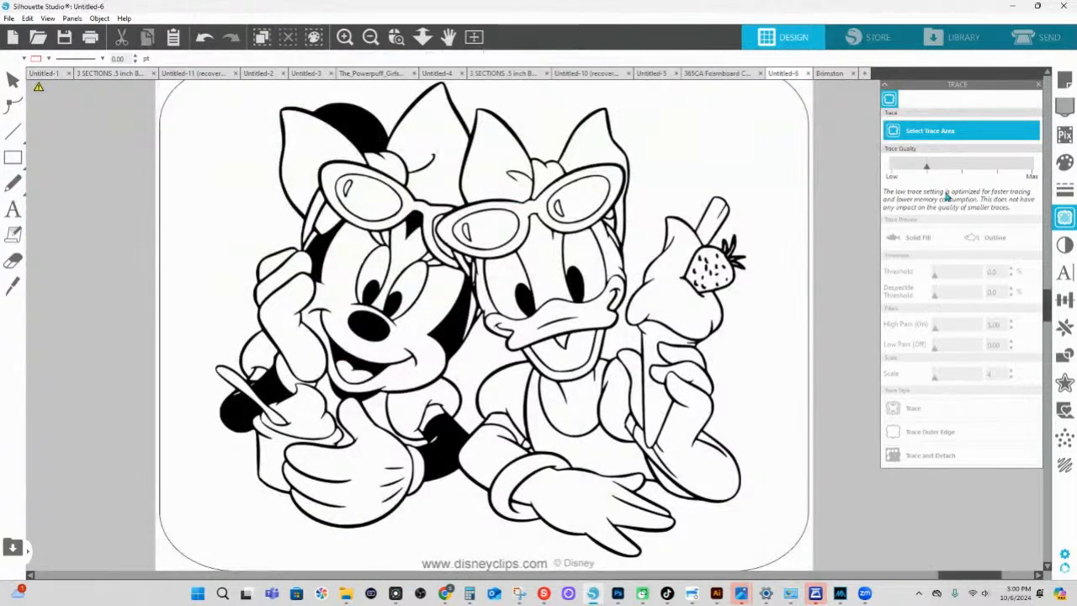
click(928, 134)
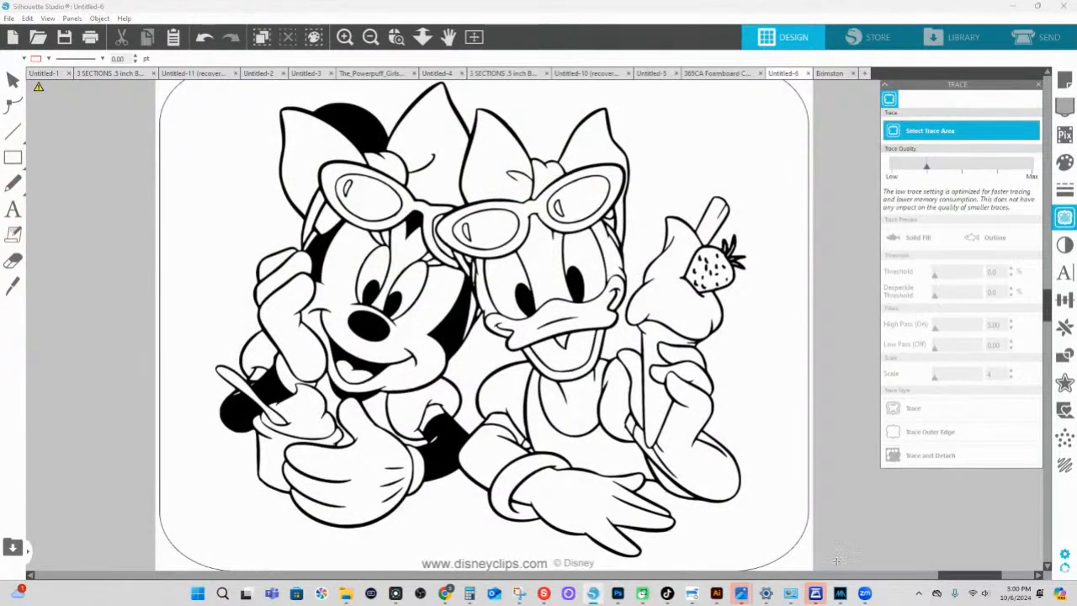
mouse_move(837, 559)
mouse_down()
mouse_move(215, 558)
mouse_move(212, 166)
mouse_move(190, 122)
mouse_move(151, 91)
mouse_move(193, 106)
mouse_up()
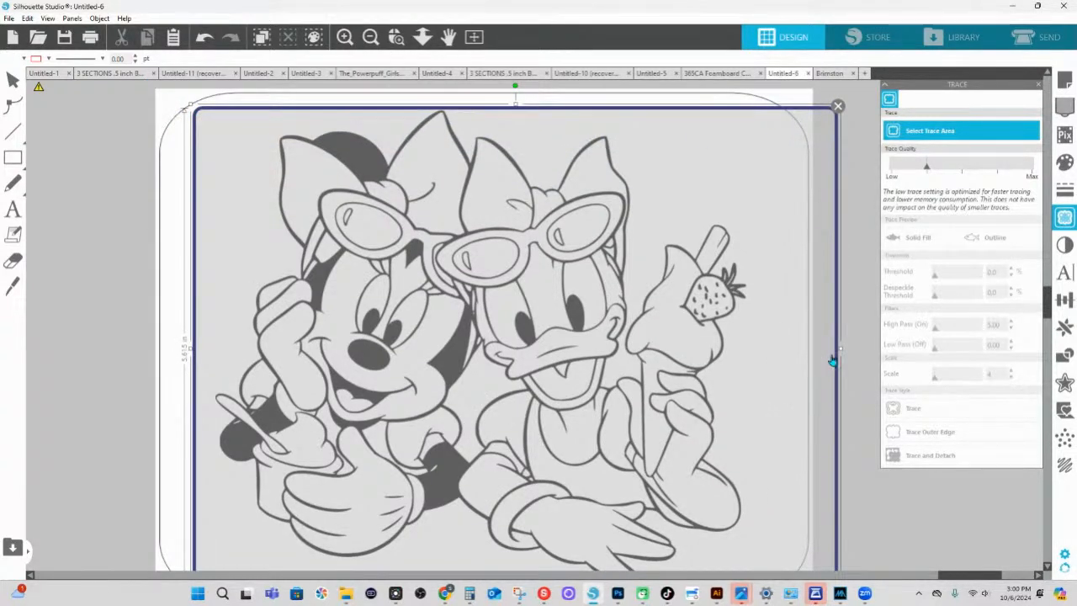
drag(840, 349, 839, 350)
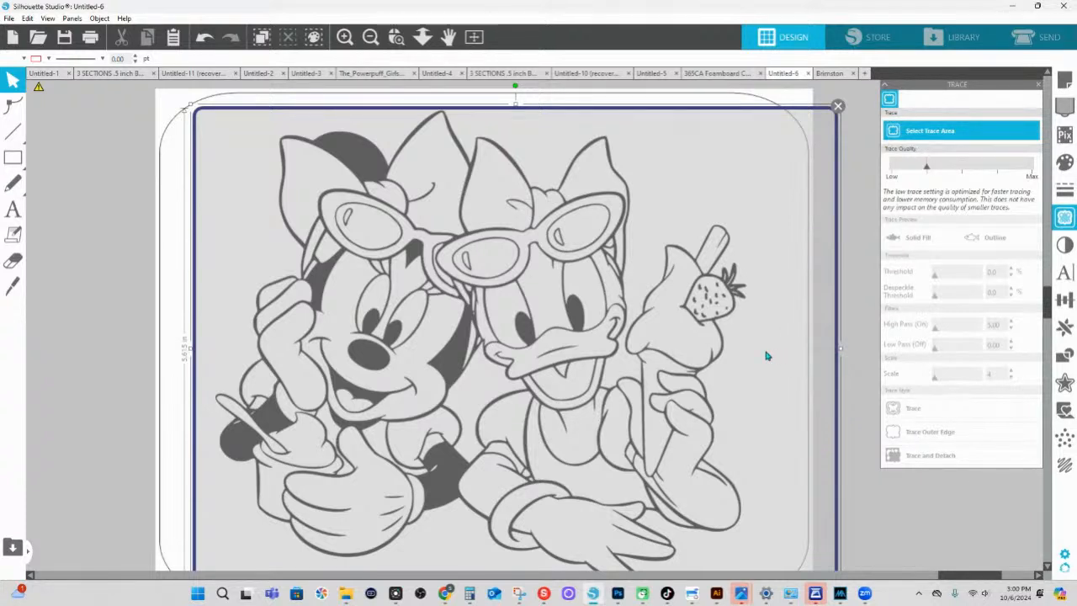
drag(765, 356, 763, 355)
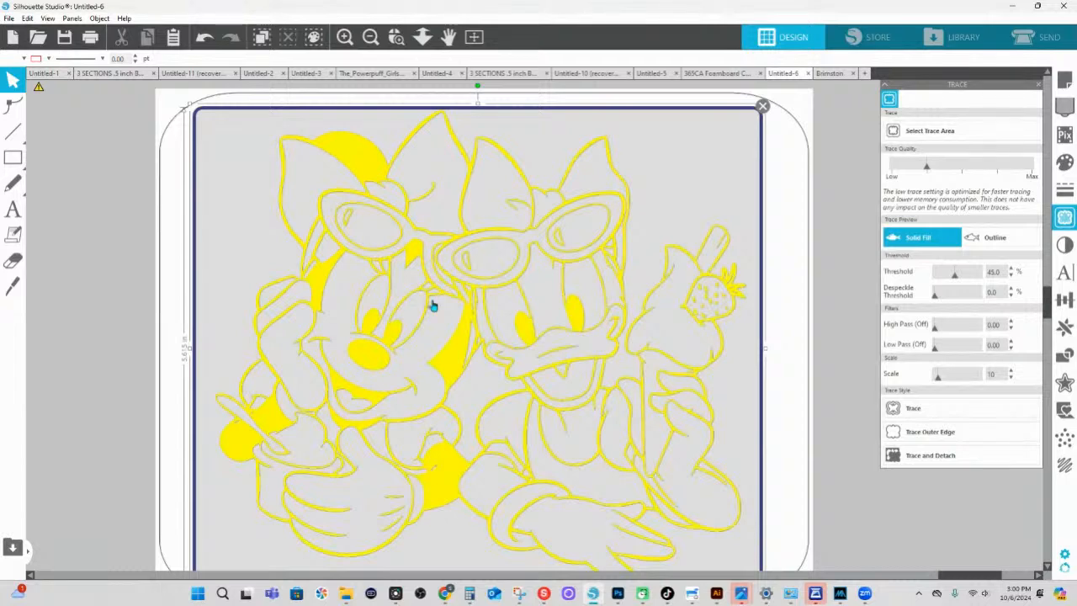
- Redraw the trace area so that it encloses the whole Minnie and Daisy image, including its rounded border
scroll(408, 295, down, 1)
scroll(320, 328, down, 1)
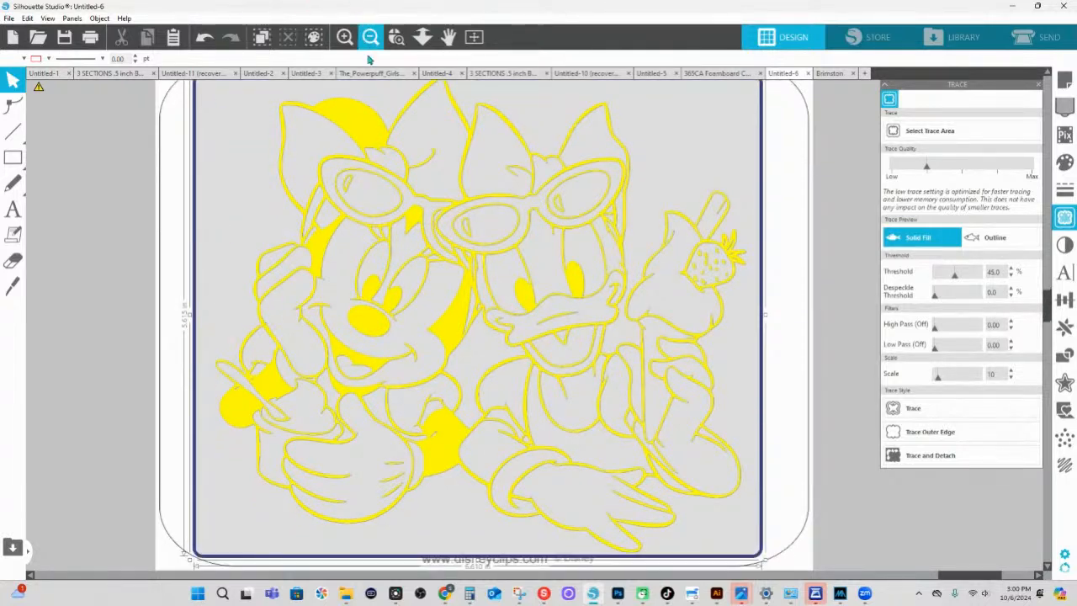
click(422, 37)
drag(409, 261, 418, 225)
key(Escape)
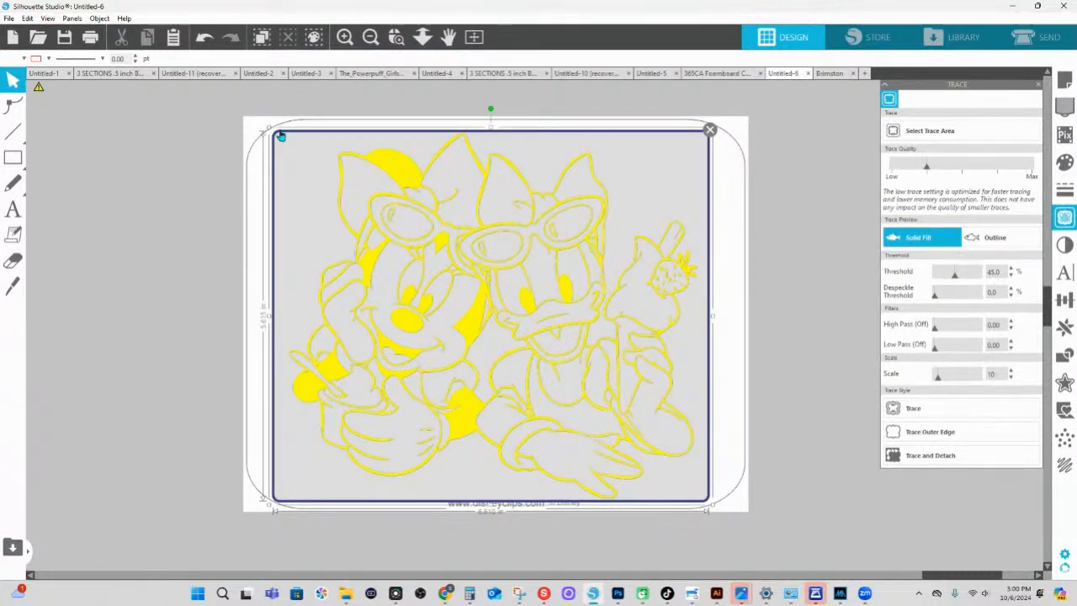
click(921, 133)
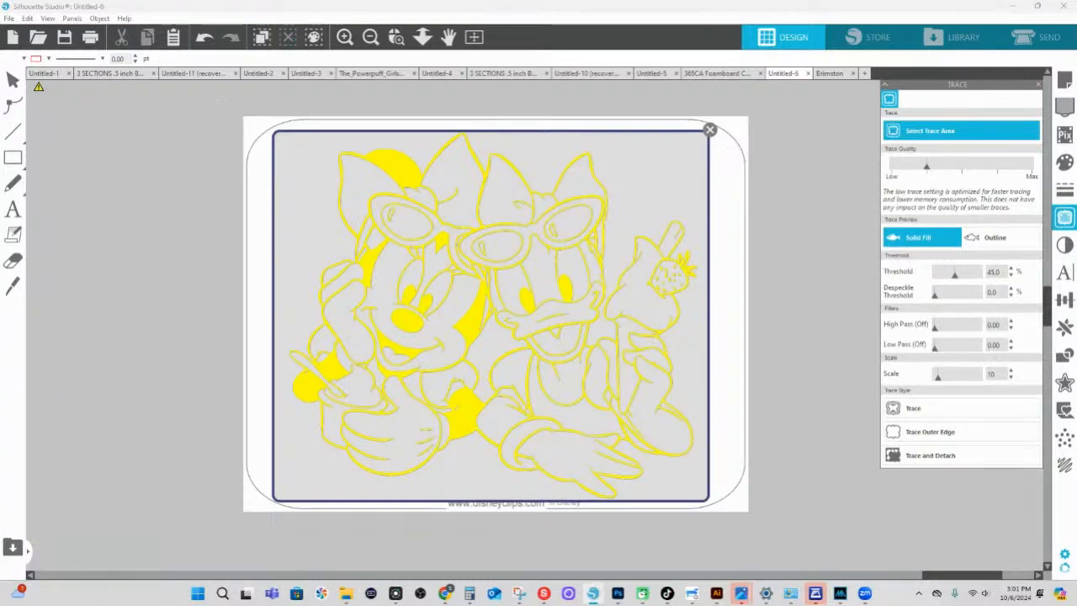
mouse_move(220, 100)
mouse_down()
mouse_move(583, 384)
mouse_move(783, 509)
mouse_move(782, 538)
mouse_up()
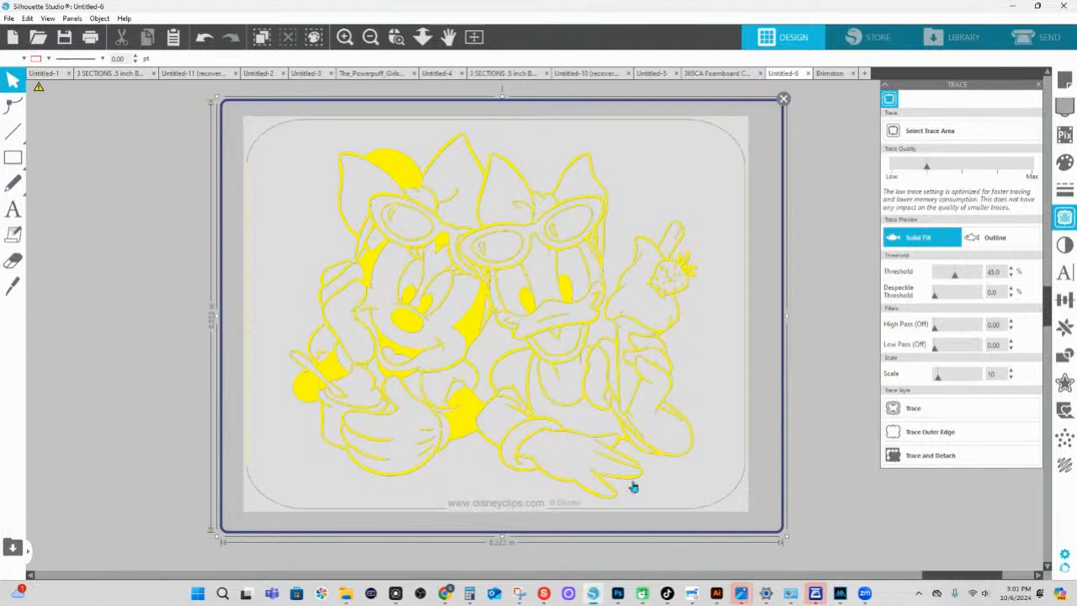
- Set the trace threshold to 82% and apply Trace and Detach to the Minnie and Daisy image
drag(956, 281, 973, 281)
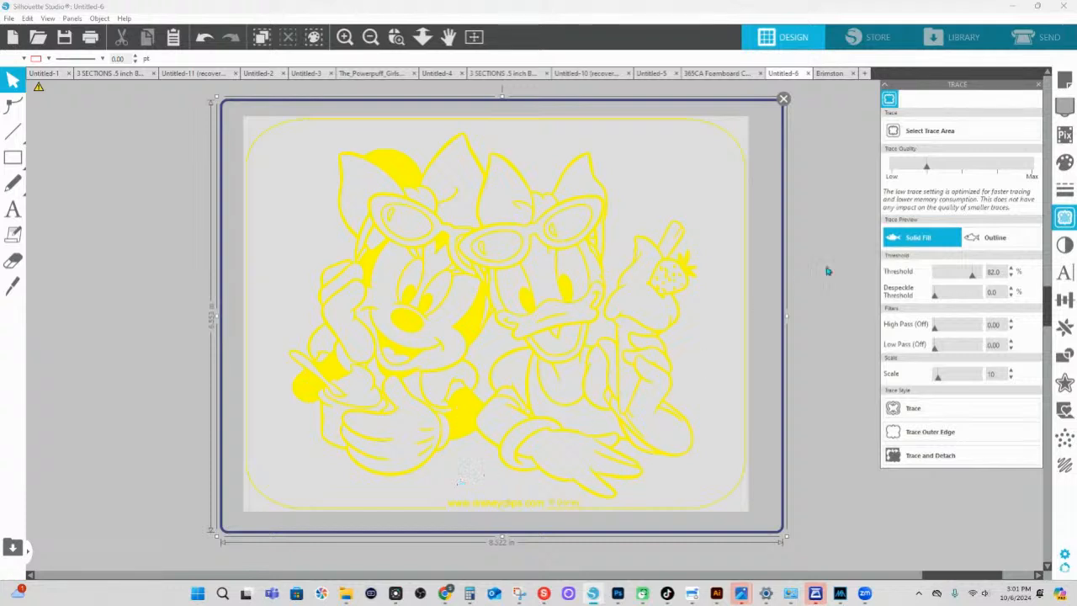
click(924, 463)
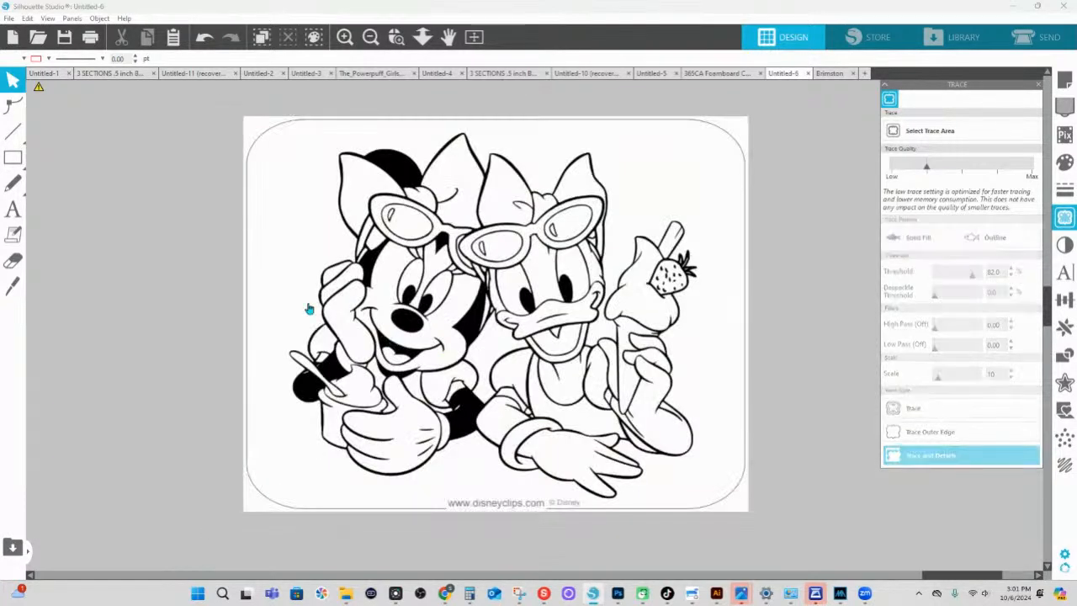
- Move the leftover background image away from the detached Minnie and Daisy artwork, then undo the moves
mouse_move(309, 294)
mouse_down()
mouse_move(294, 188)
mouse_move(427, 187)
mouse_move(376, 211)
mouse_up()
drag(309, 210, 286, 224)
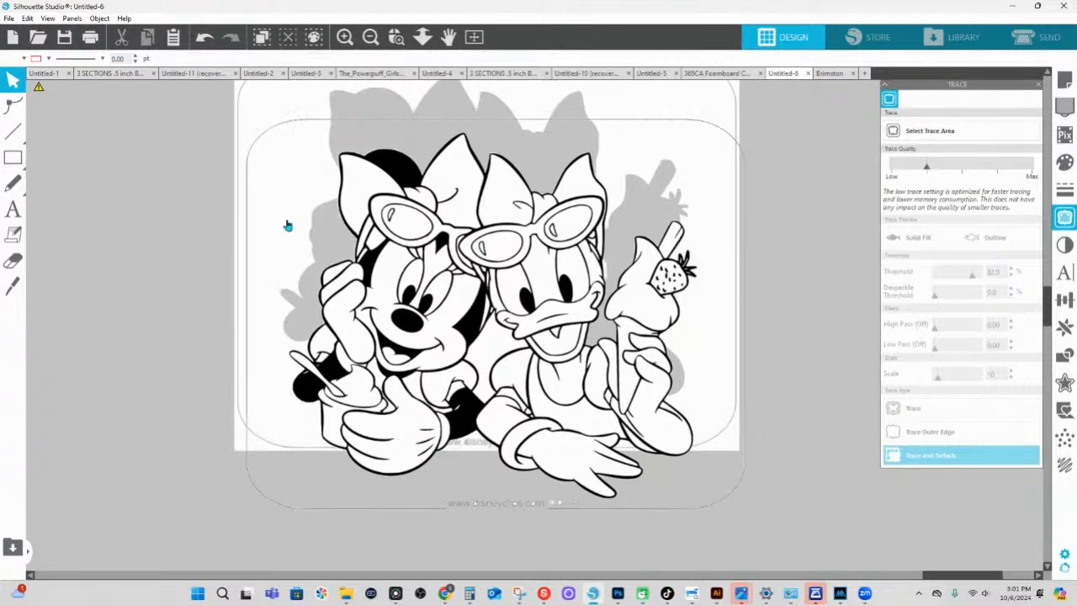
key(ctrl+z)
key(ctrl+z)
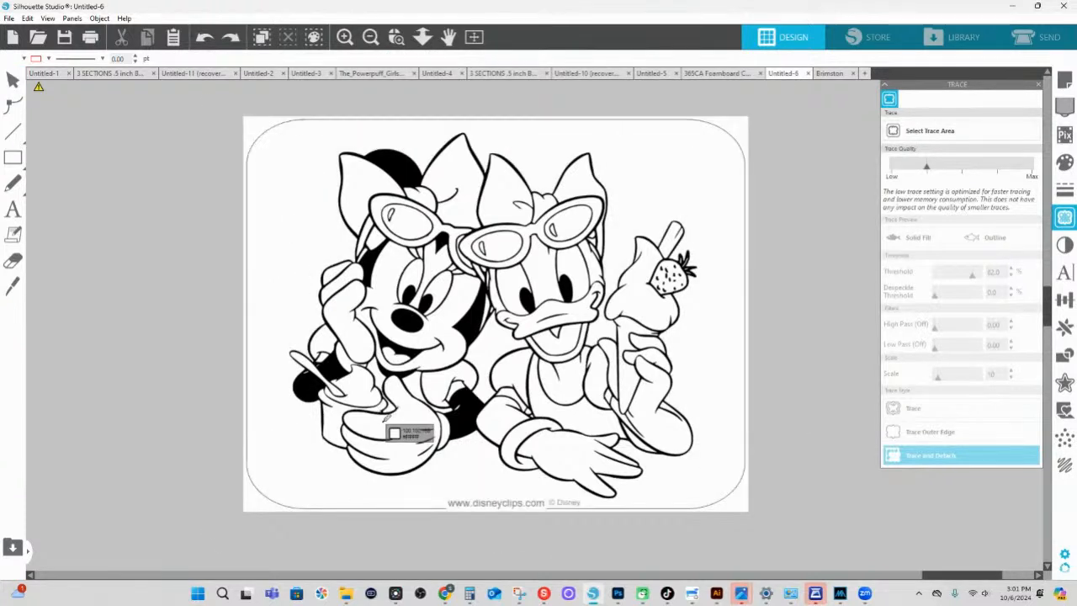
- Dismiss the restored trace area and draw a horizontal line about 2.71 in long across the border gap under the web address
click(386, 415)
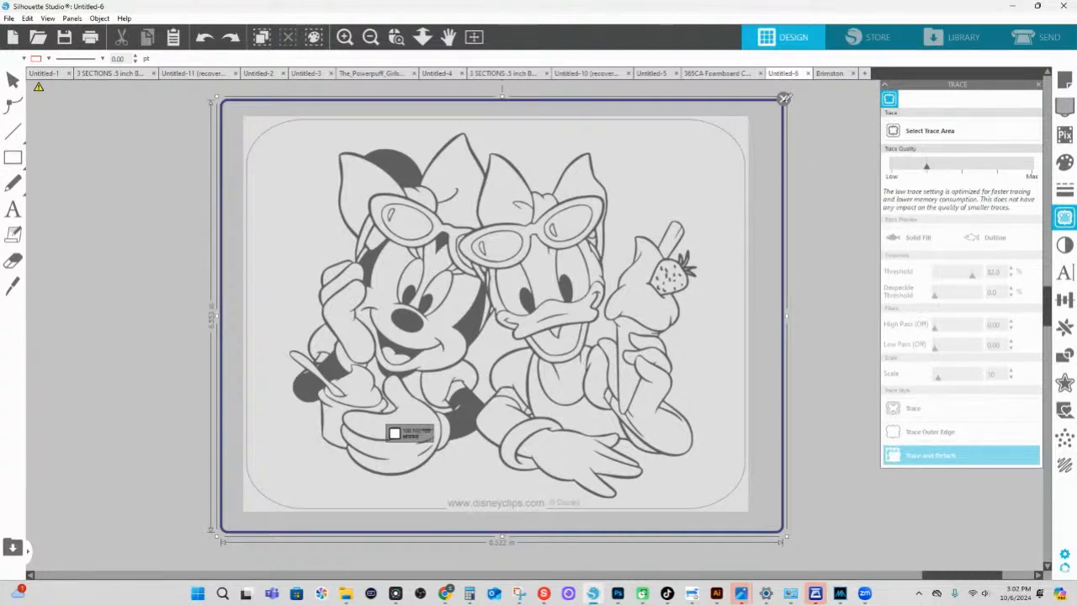
click(785, 101)
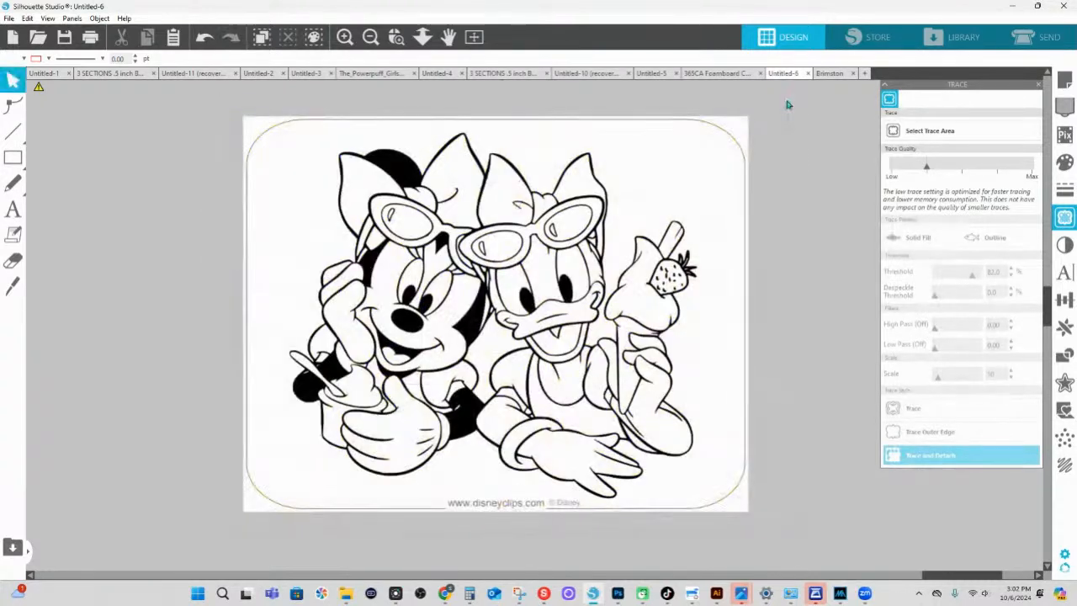
click(13, 131)
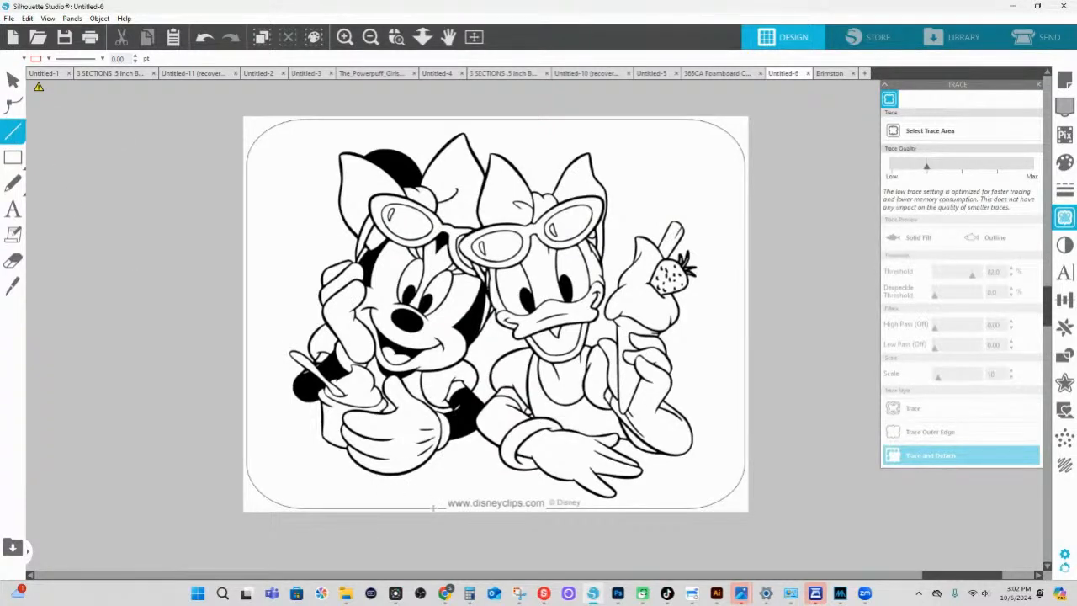
drag(436, 516, 612, 516)
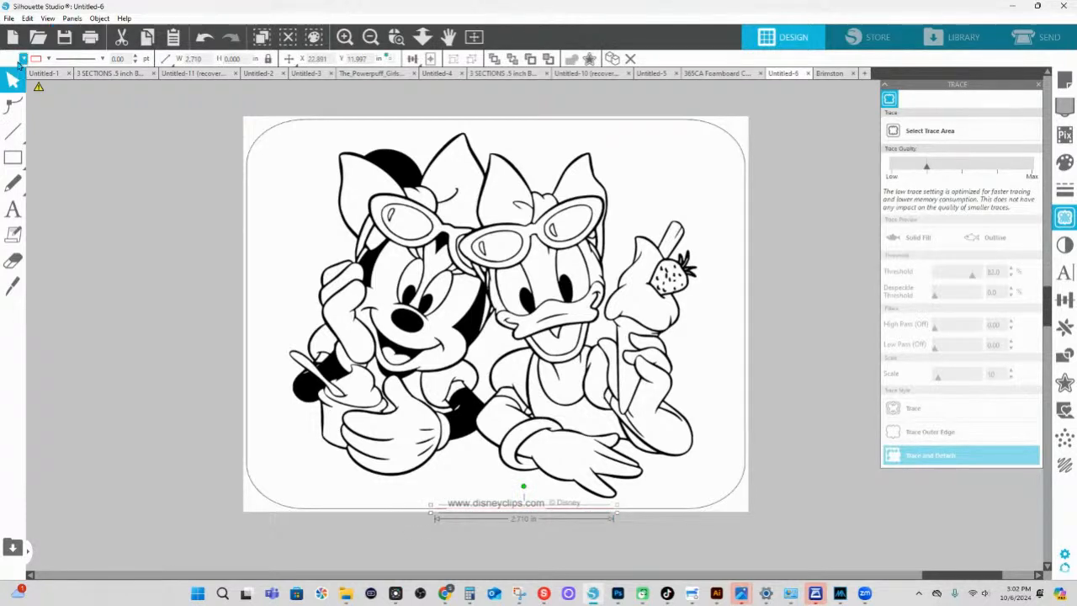
- Give the new line a black fill and a black outline with a thickness of 1.25 pt
click(23, 58)
click(151, 100)
click(135, 57)
click(136, 58)
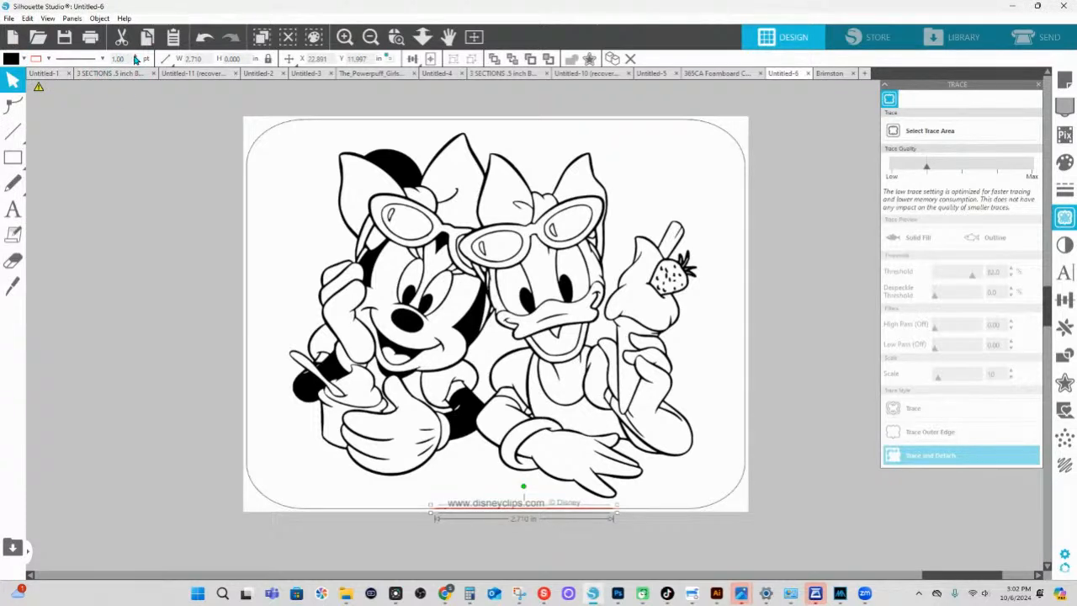
click(135, 58)
click(48, 59)
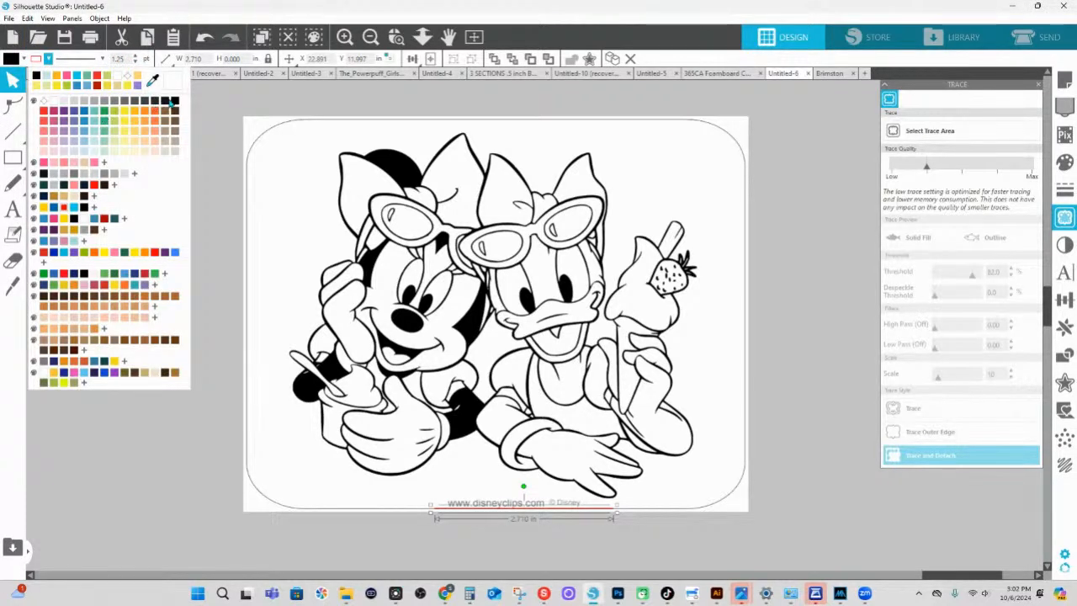
click(174, 100)
- Clear the line's fill and set its outline thickness to 0.75 pt
click(23, 58)
click(32, 110)
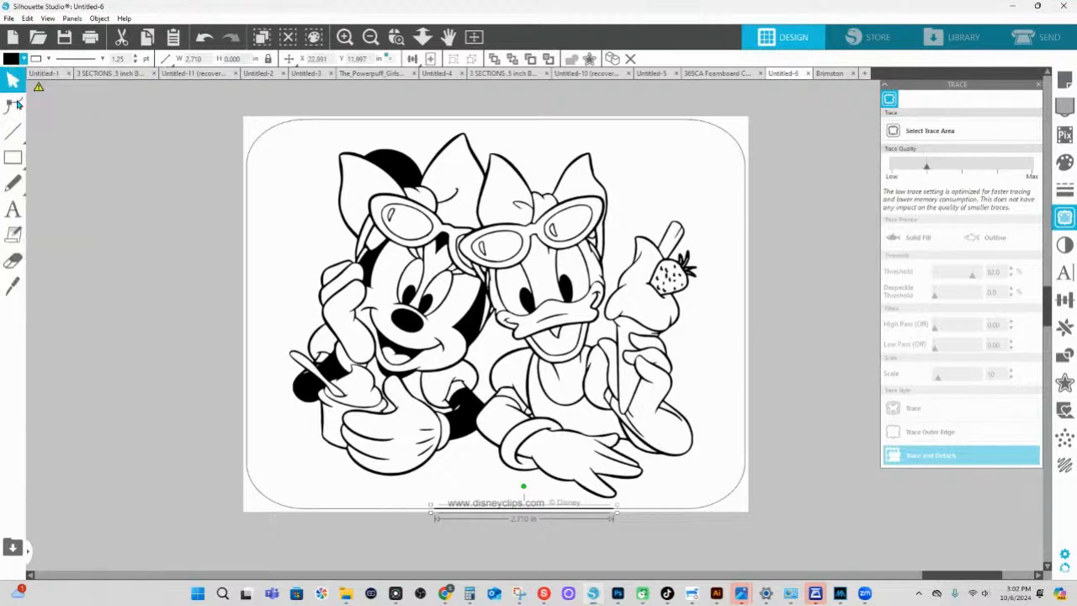
click(165, 58)
click(135, 62)
click(136, 61)
click(135, 61)
click(135, 59)
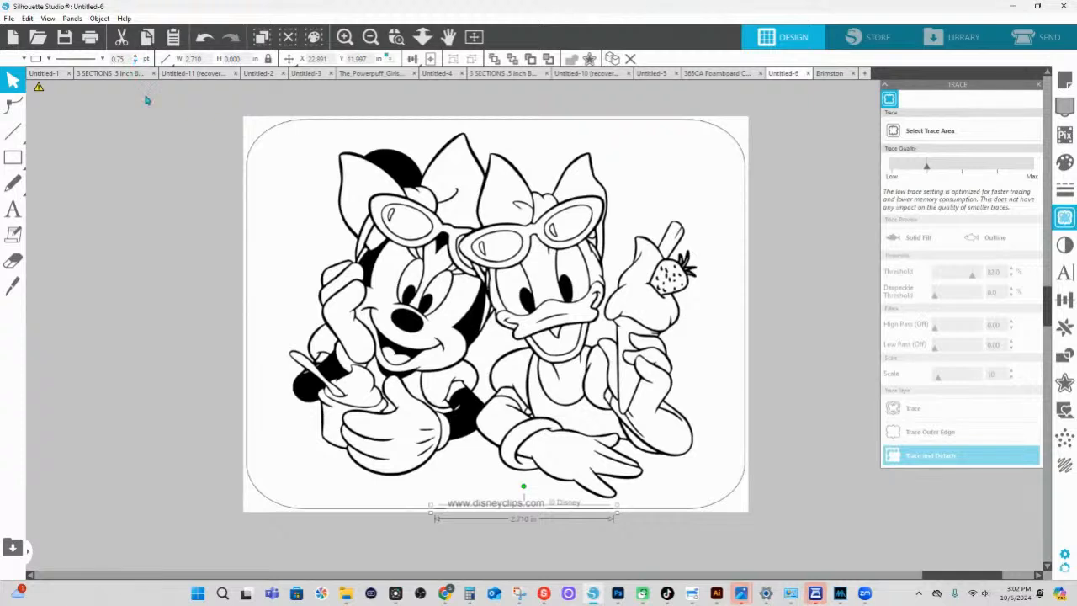
- Enclose the whole Minnie and Daisy image in a trace area, set the threshold to 67%, and apply Trace and Detach
click(906, 130)
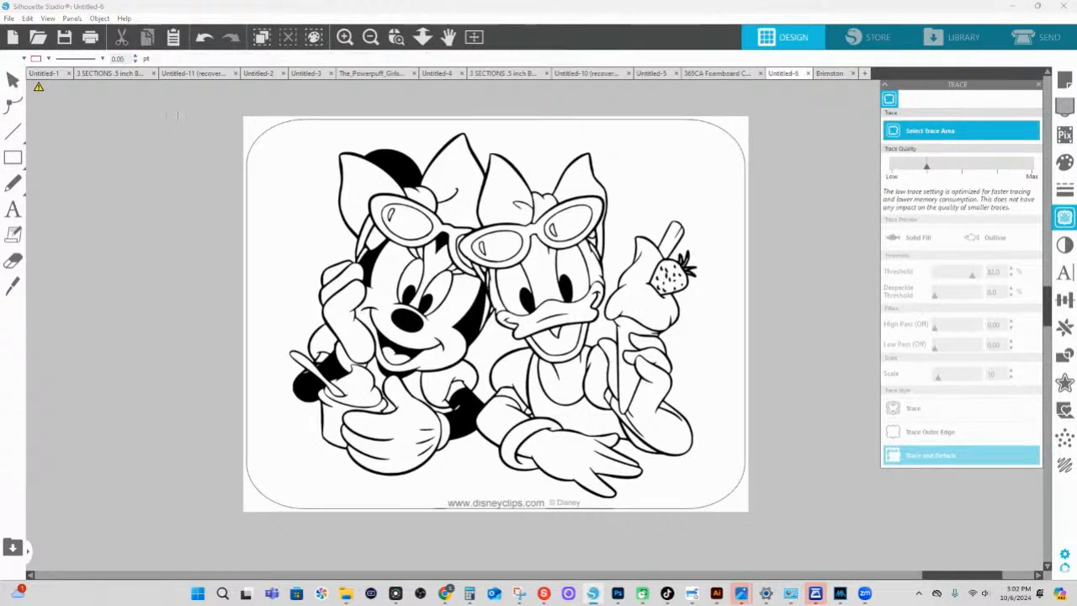
mouse_move(166, 109)
mouse_down()
mouse_move(678, 240)
mouse_move(815, 546)
mouse_up()
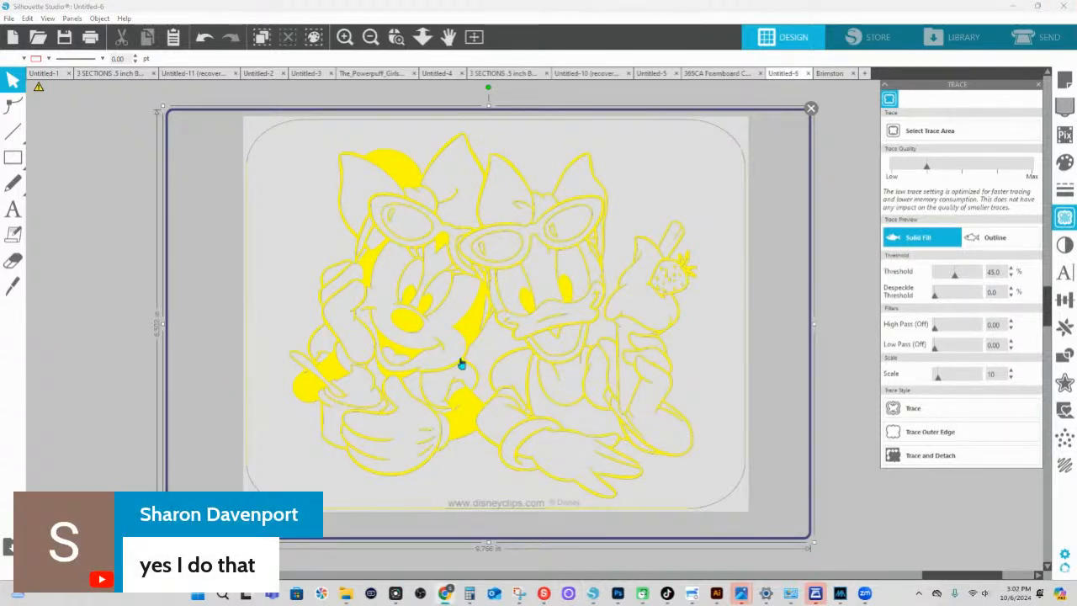
click(965, 278)
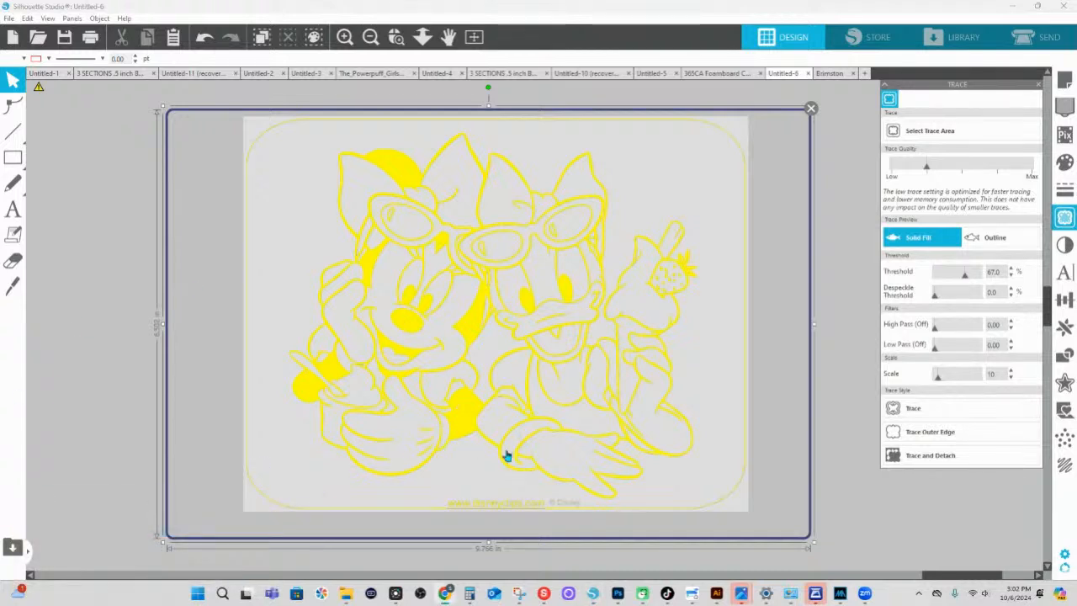
click(923, 463)
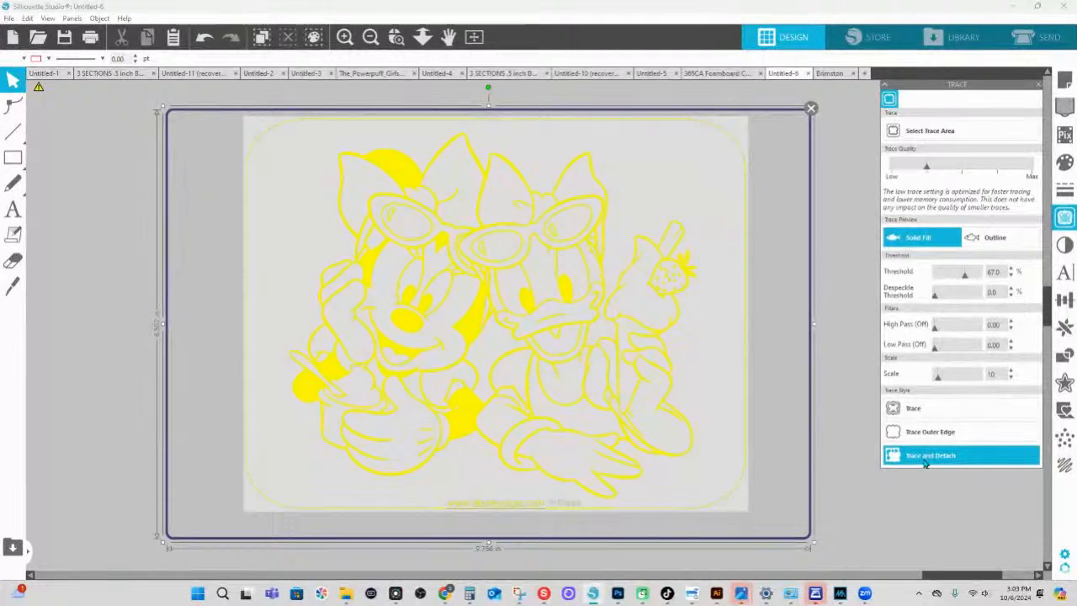
click(924, 462)
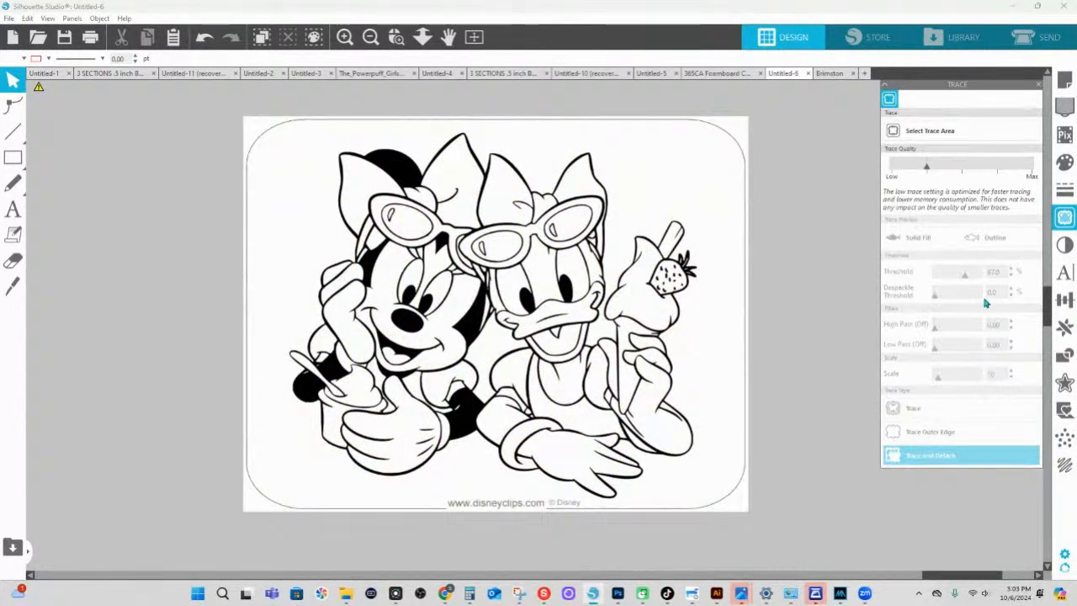
- Shift the detached Minnie and Daisy artwork downward and move the leftover background image clear of it to the left
mouse_move(733, 129)
mouse_down()
mouse_move(701, 72)
mouse_move(738, 176)
mouse_move(714, 104)
mouse_move(740, 153)
mouse_up()
click(739, 152)
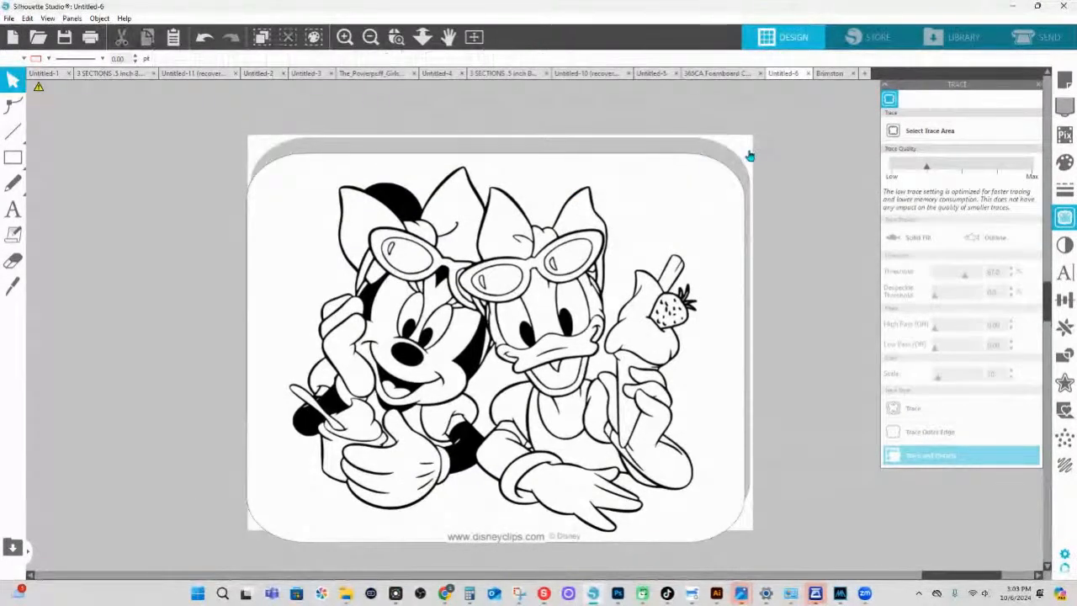
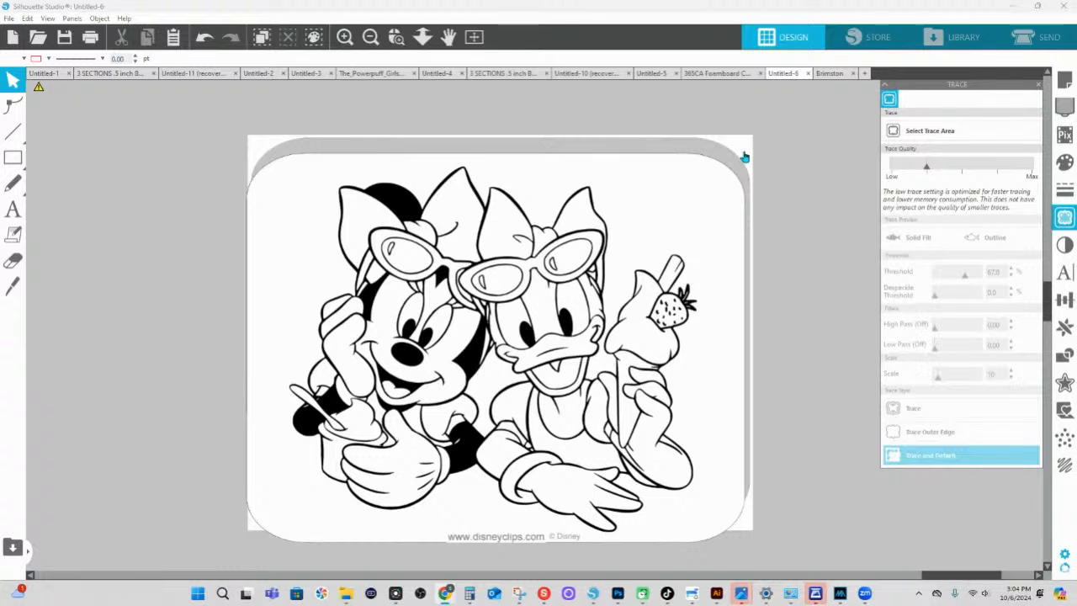
drag(744, 156, 143, 223)
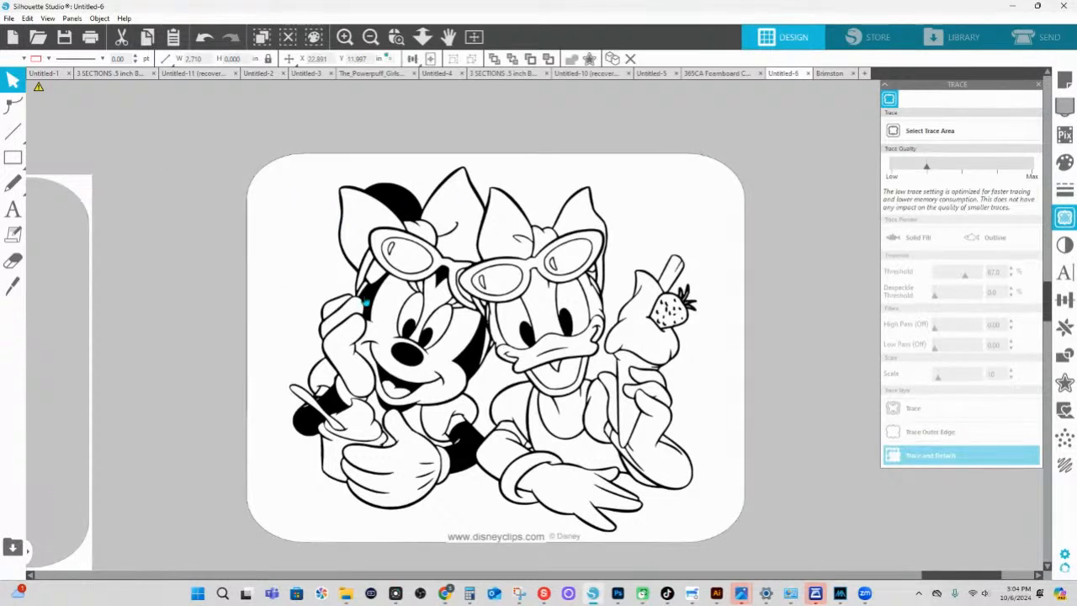
- Erase the web address and Disney copyright text from the artwork's lower edge with a round outline eraser of size 0.375
click(396, 38)
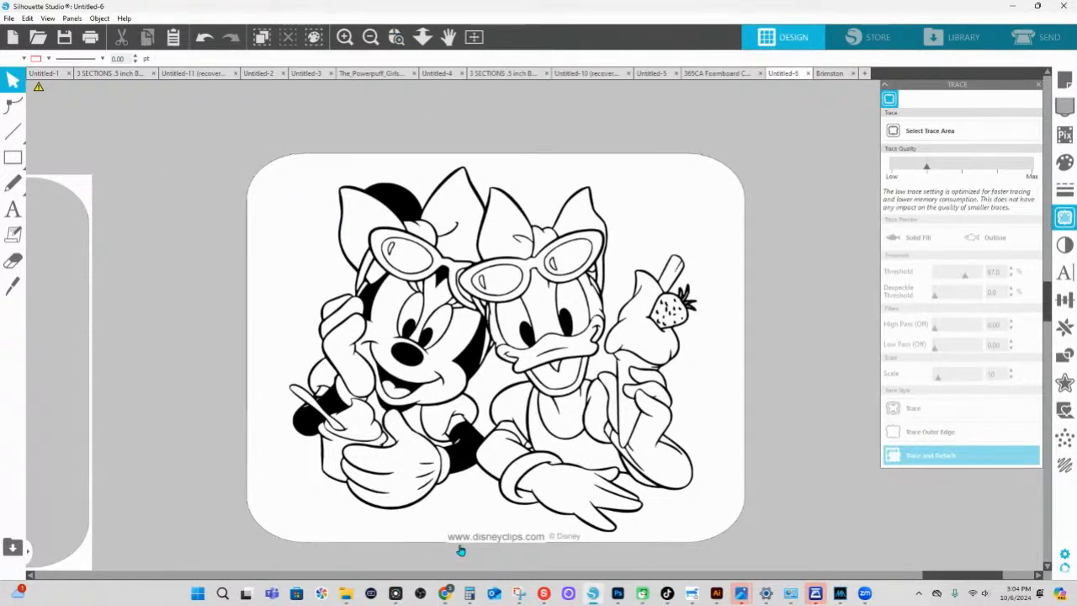
scroll(483, 501, down, 2)
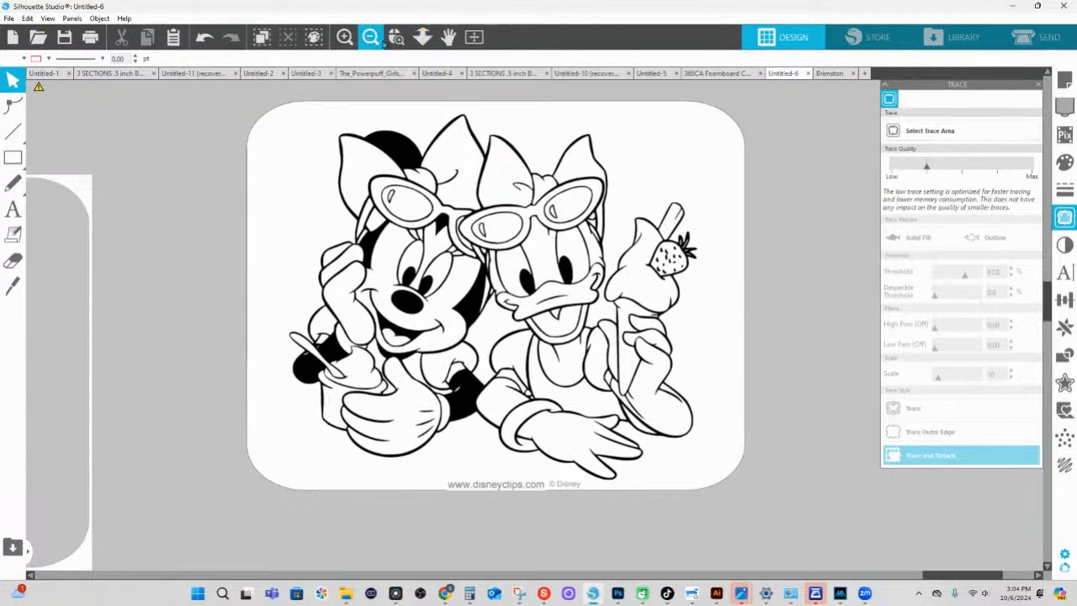
click(397, 36)
drag(396, 468, 677, 526)
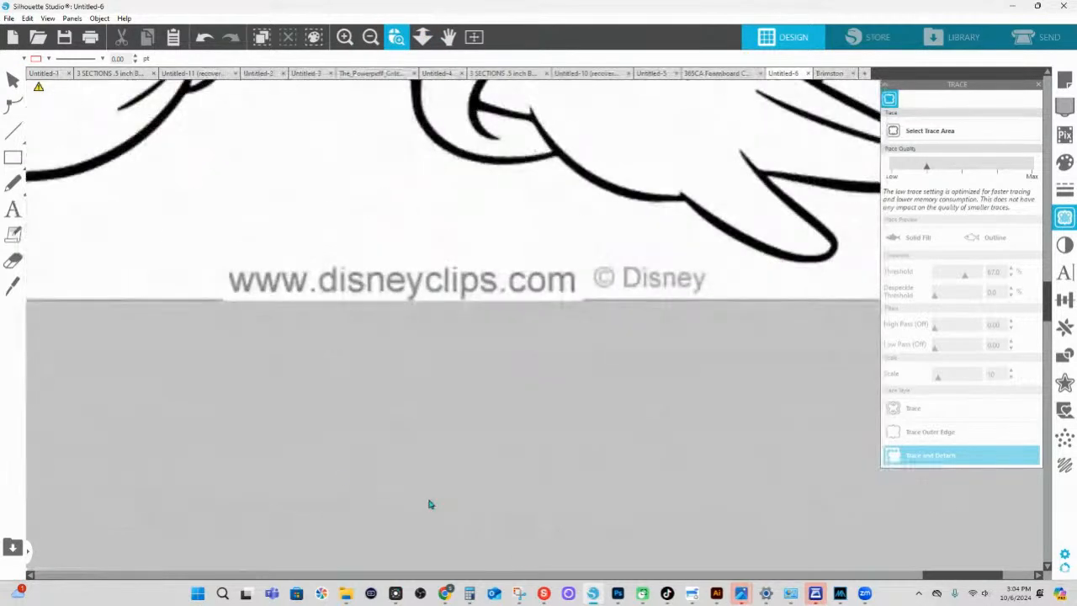
click(12, 261)
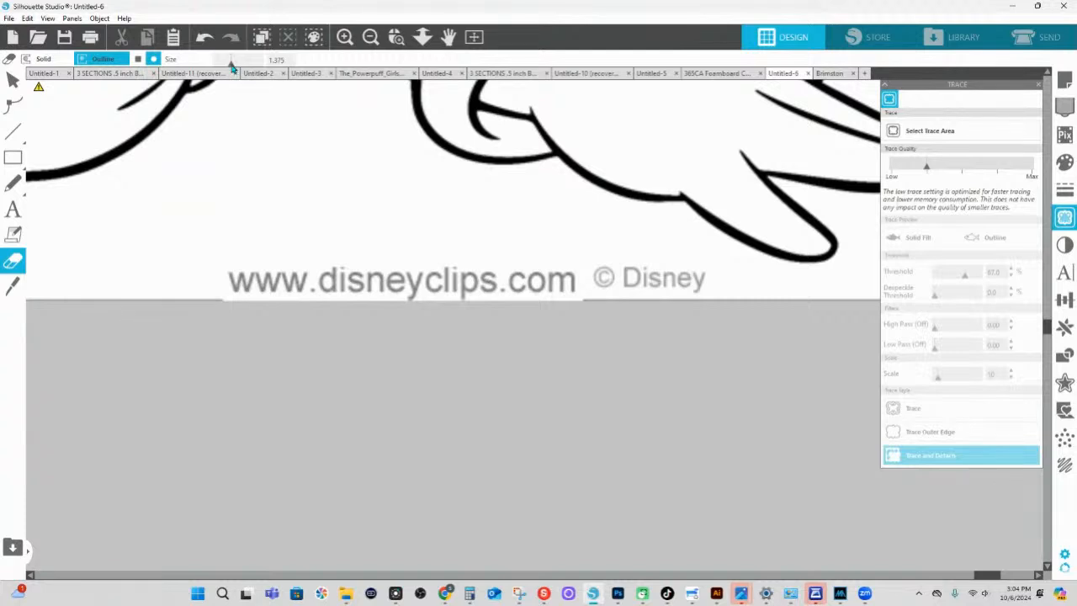
drag(230, 64, 218, 64)
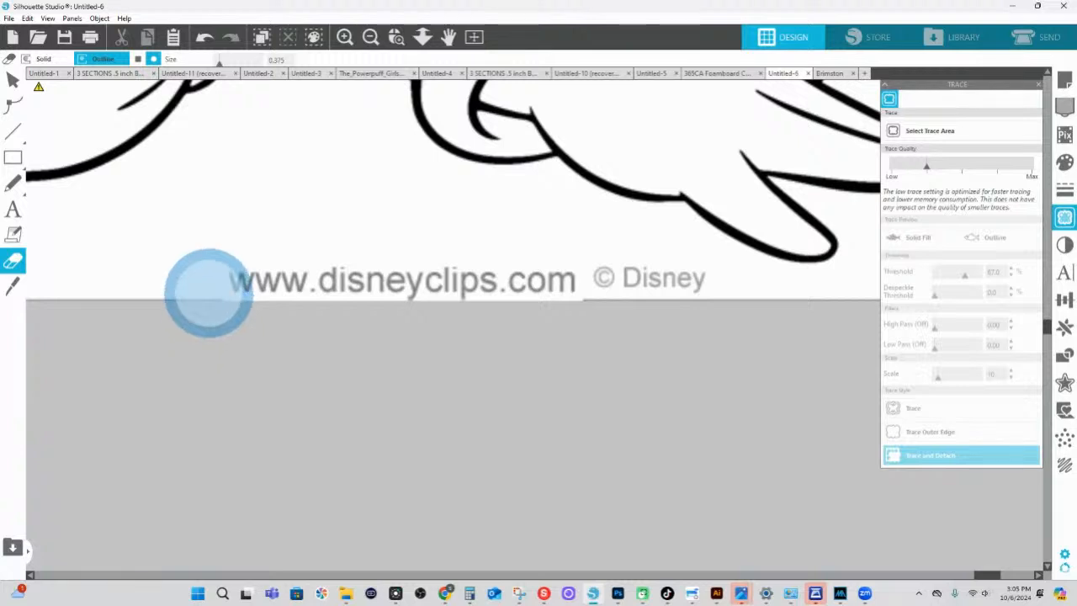
mouse_move(209, 291)
mouse_down()
mouse_move(380, 301)
mouse_move(675, 289)
mouse_up()
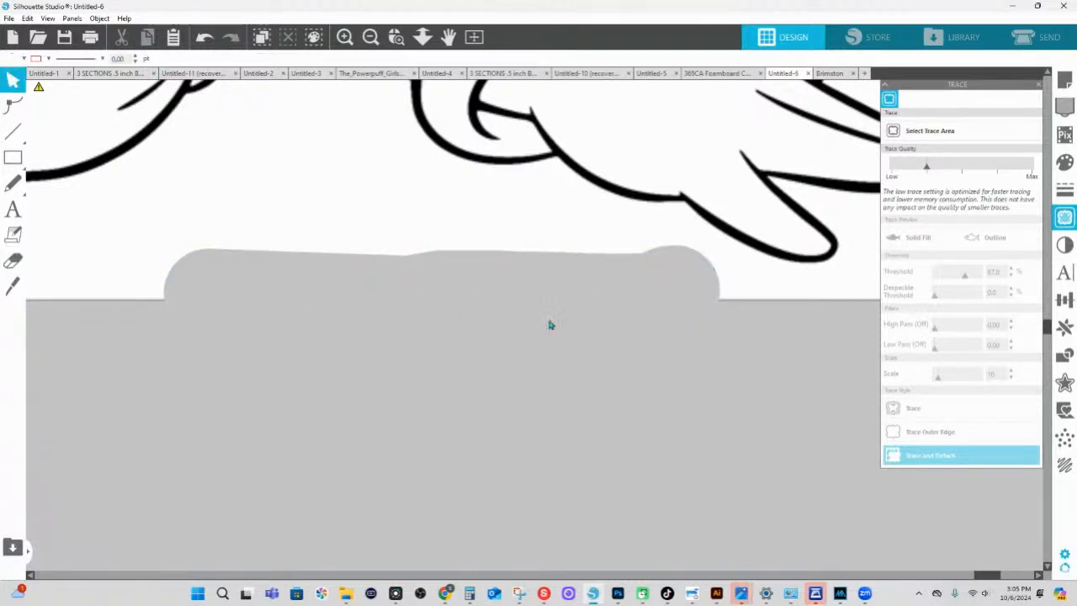
- Draw a trace area about 5.12 by 4.92 in over the Minnie and Daisy figures, inside the rounded border
click(422, 36)
drag(355, 392, 338, 191)
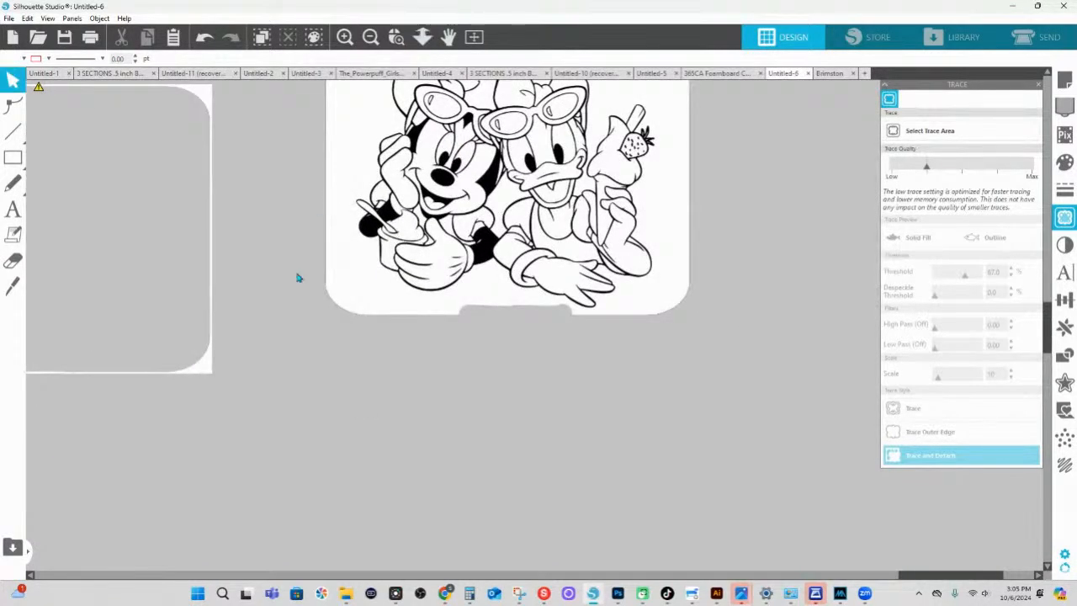
scroll(283, 318, up, 10)
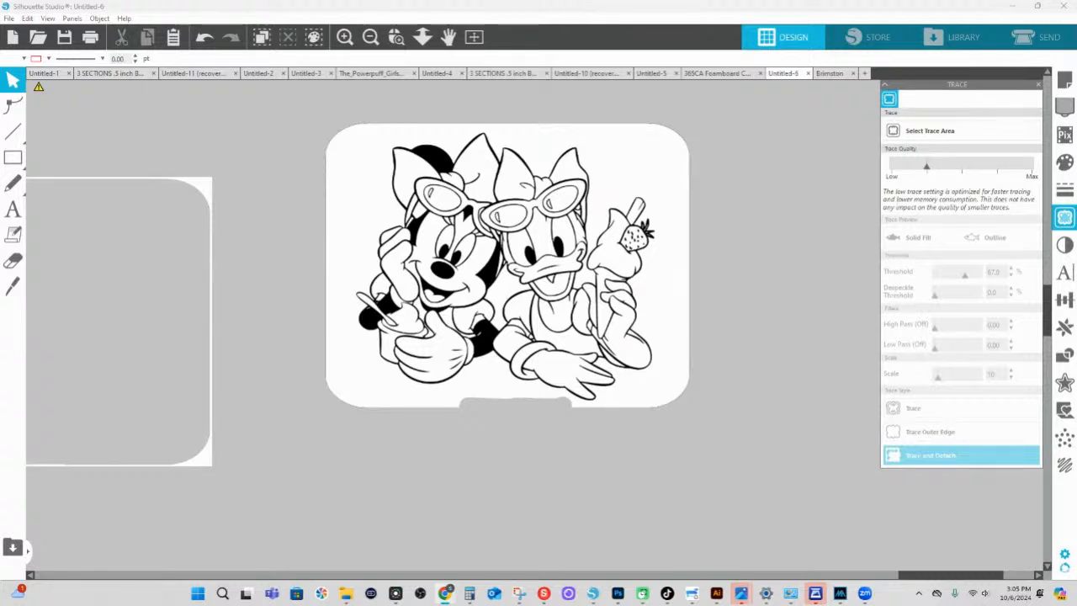
click(936, 132)
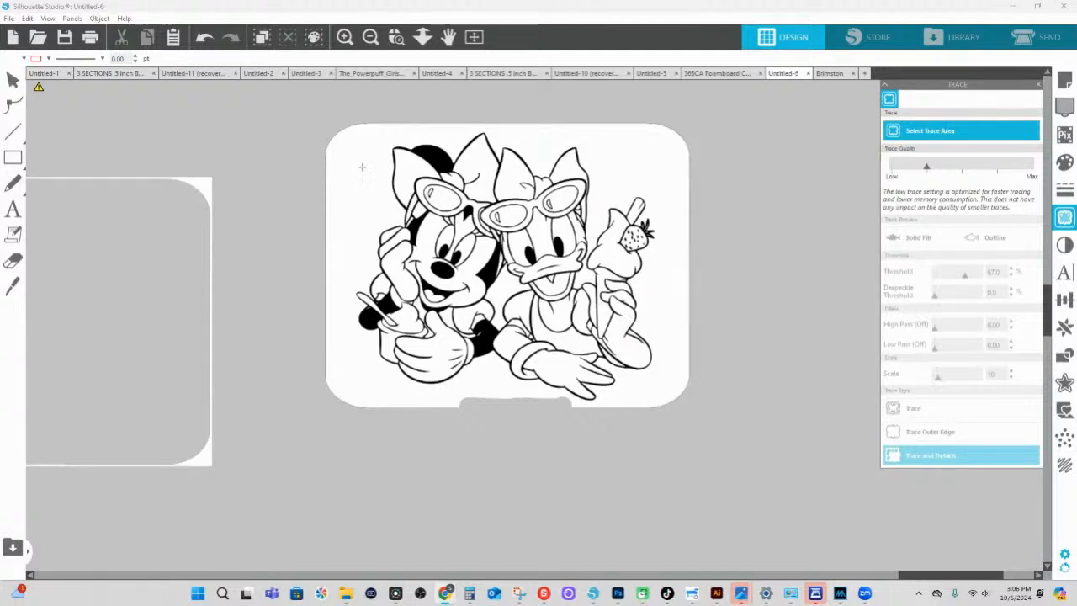
drag(347, 132, 351, 163)
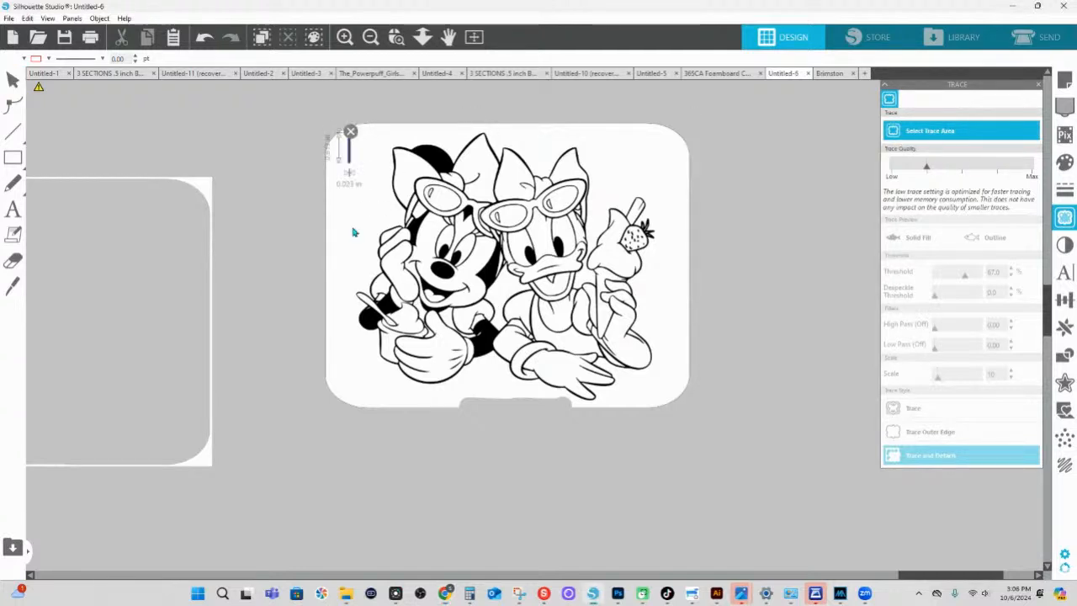
mouse_move(353, 232)
mouse_down()
mouse_move(375, 382)
mouse_move(662, 410)
mouse_move(597, 371)
mouse_up()
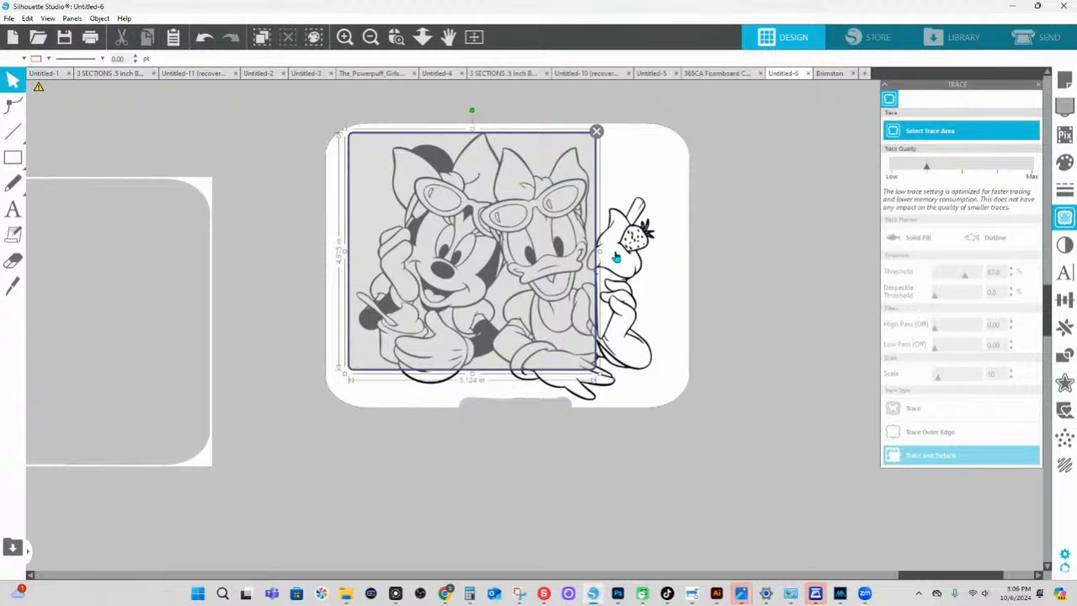
- Resize the trace area at its right, top and bottom edges so that it encloses both figures within the rounded border
drag(600, 252, 745, 263)
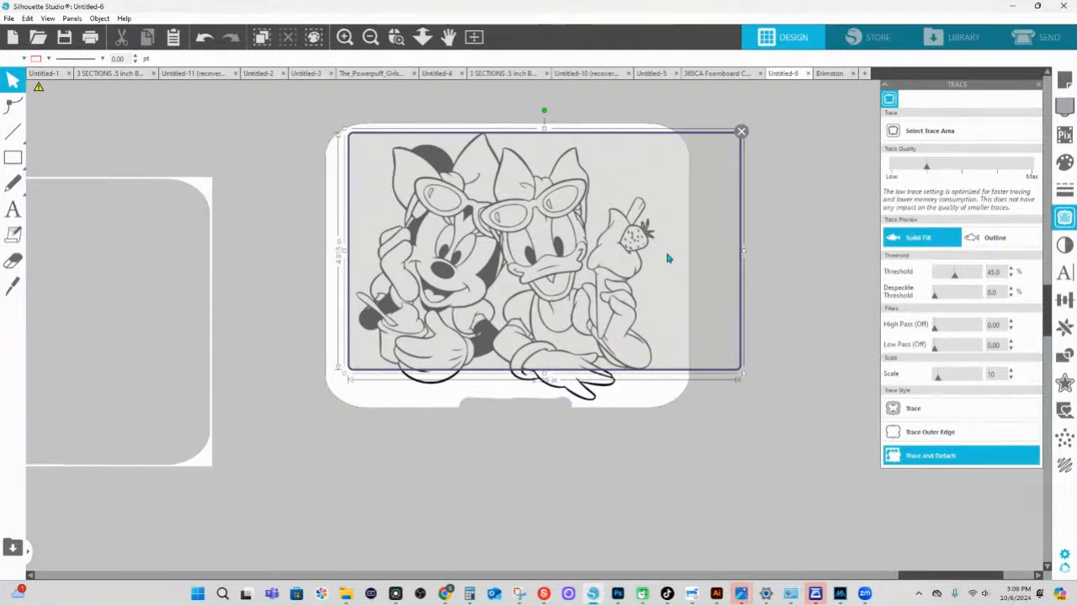
drag(744, 252, 741, 255)
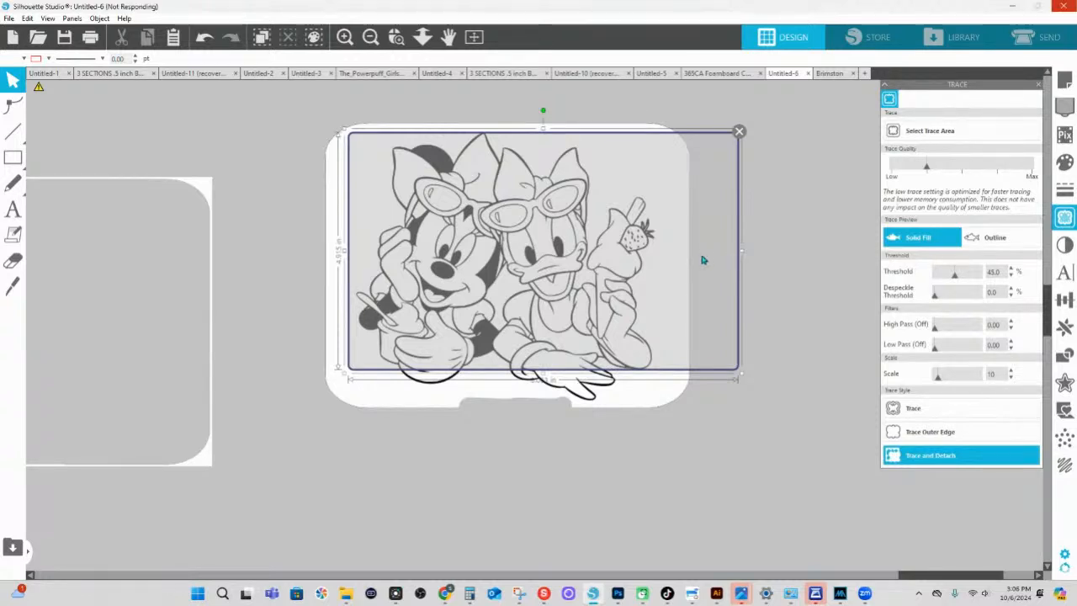
drag(685, 261, 675, 265)
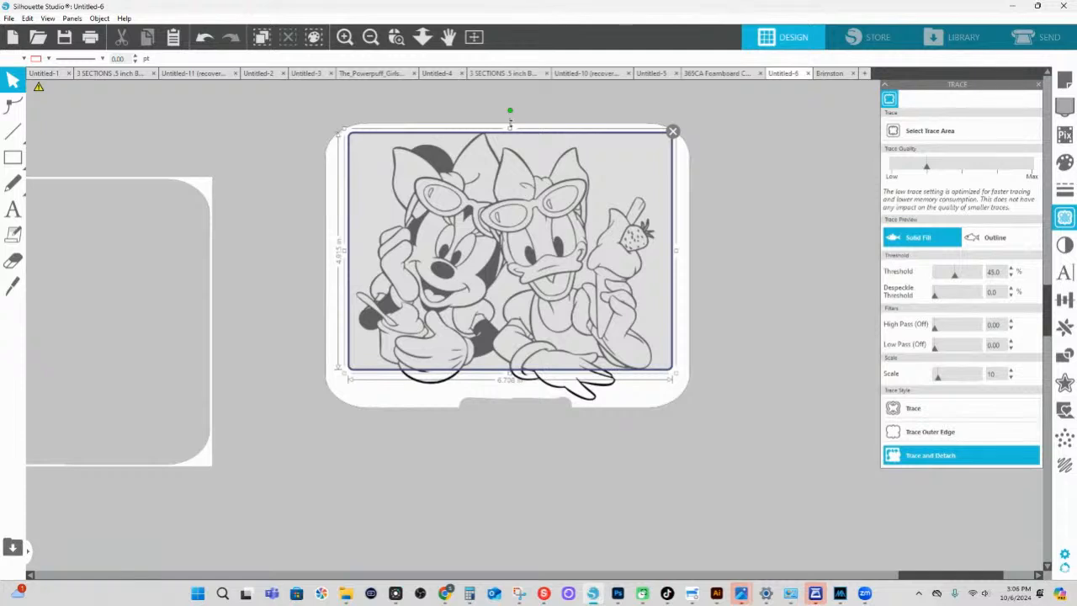
drag(509, 124, 510, 118)
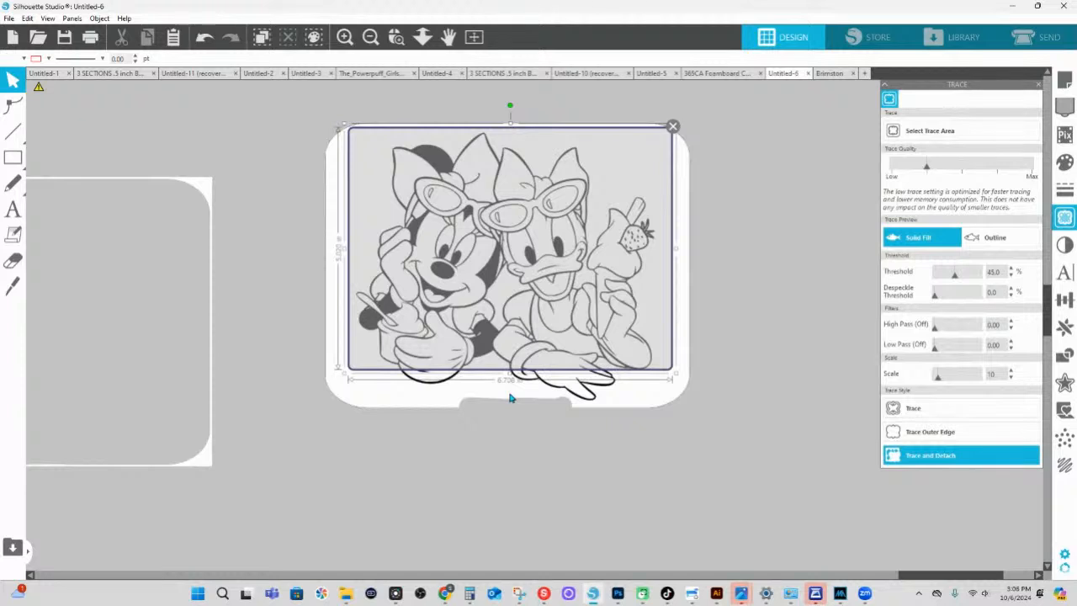
drag(508, 397, 515, 413)
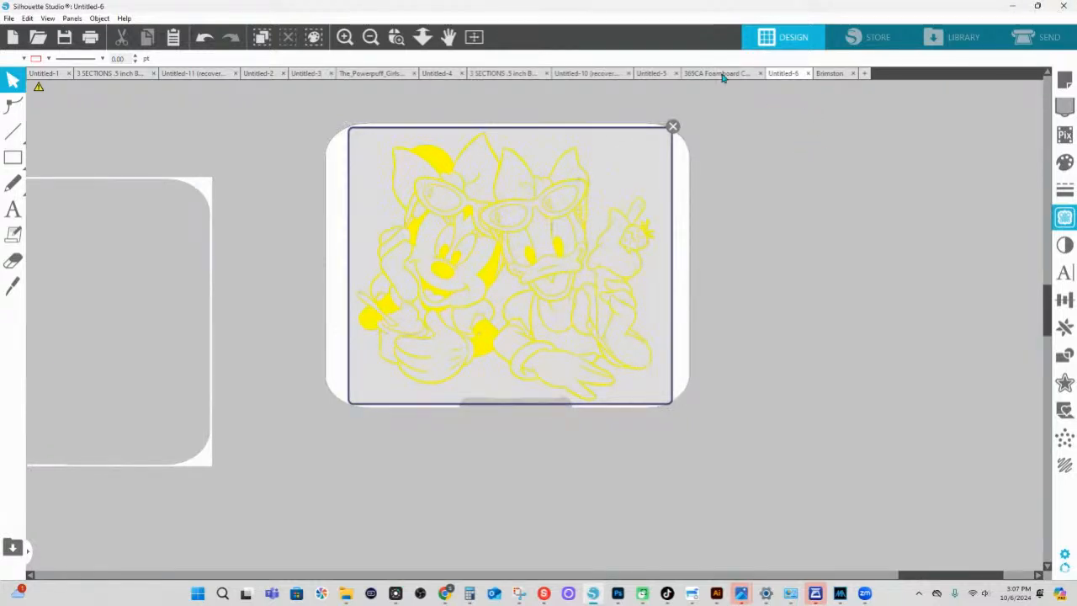
- Close the 365CA Foamboard Character Cutout Worksheet document without saving its changes
click(716, 74)
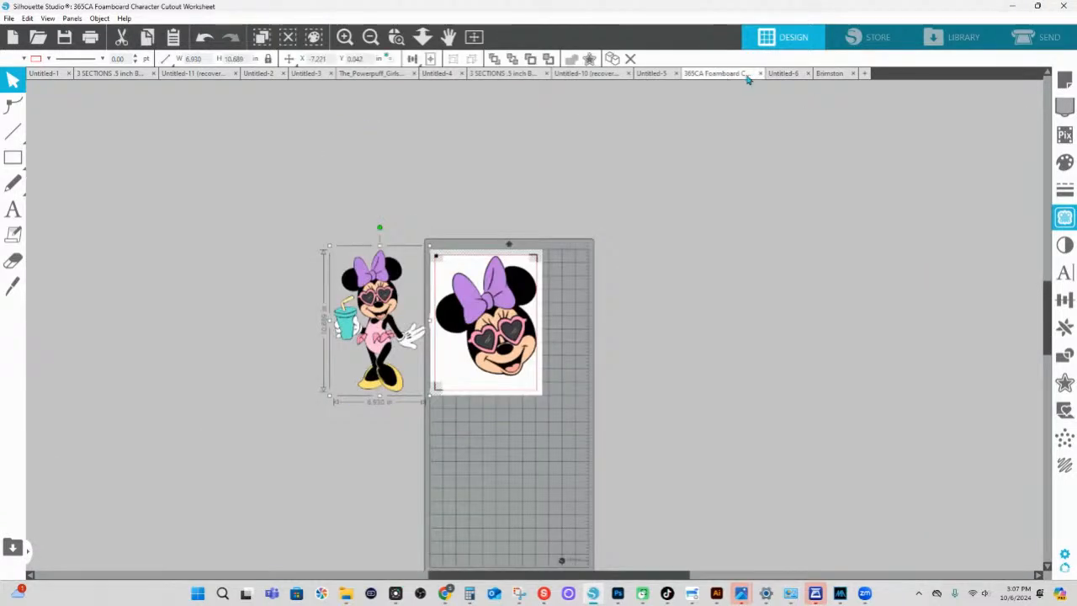
click(760, 74)
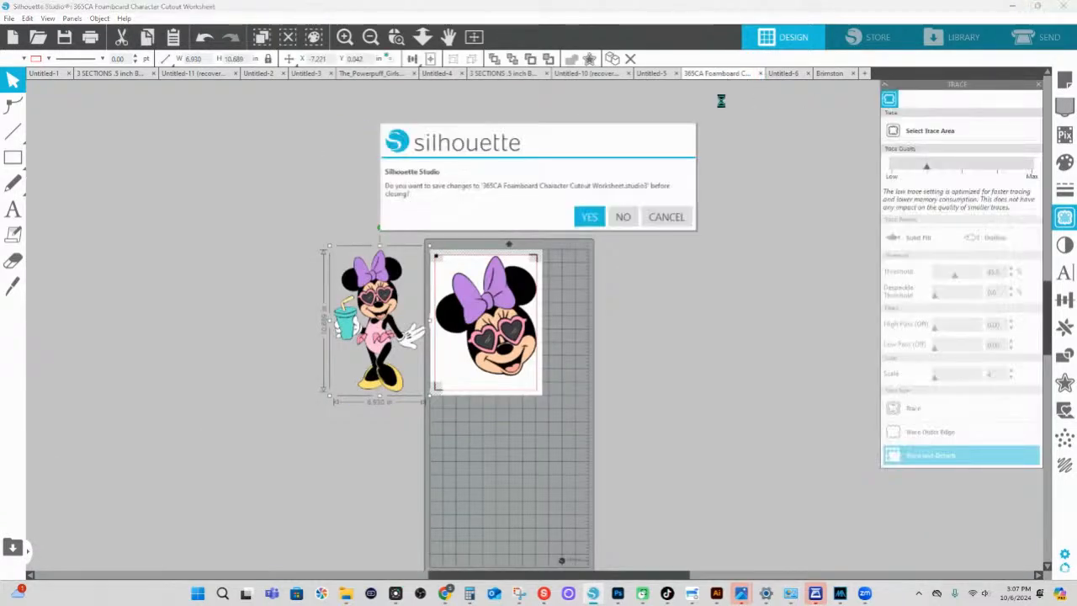
click(623, 217)
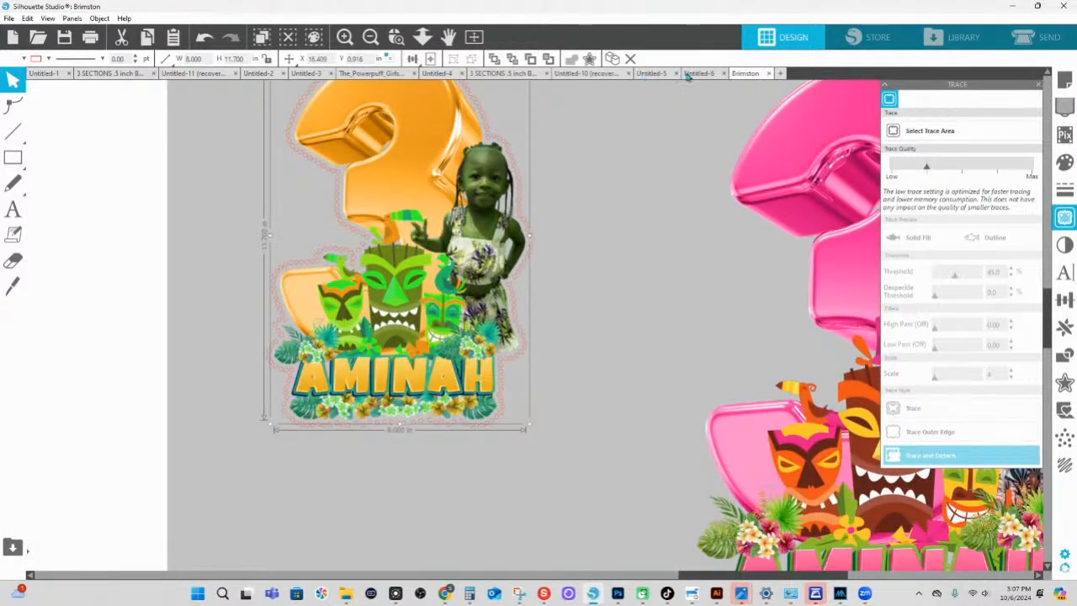
- Close the Brimston, Untitled-5 and Untitled-10 (recovered) documents without saving their changes
click(768, 74)
click(623, 209)
click(652, 74)
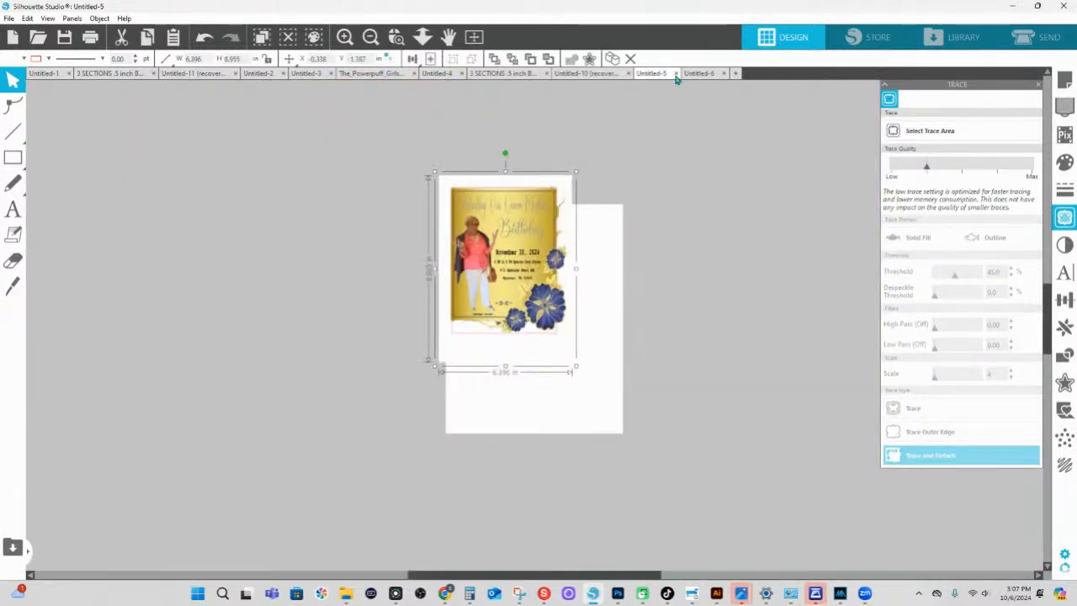
click(675, 74)
click(623, 209)
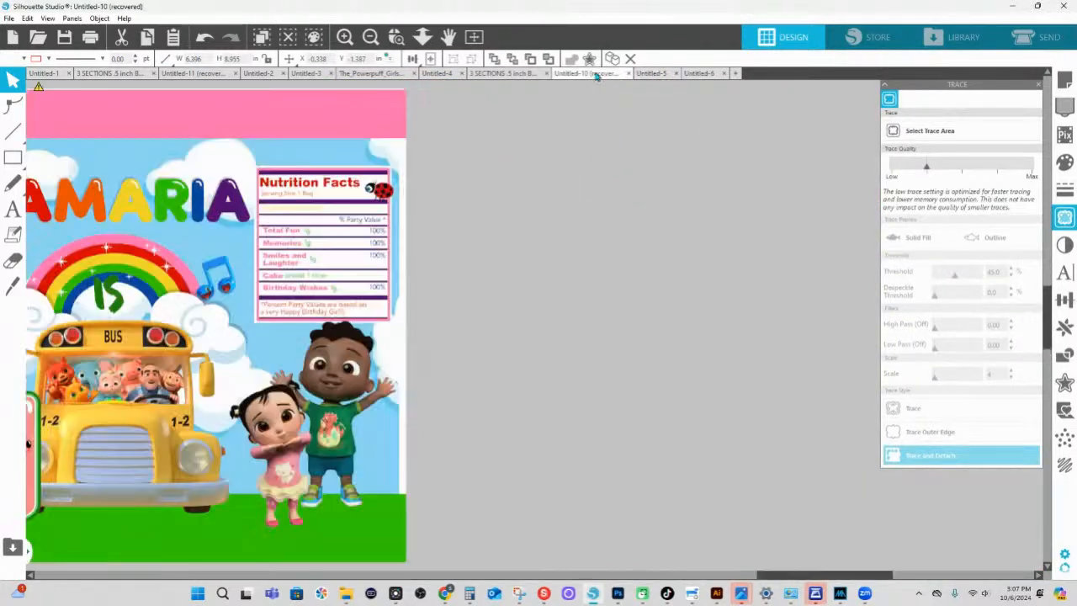
click(628, 74)
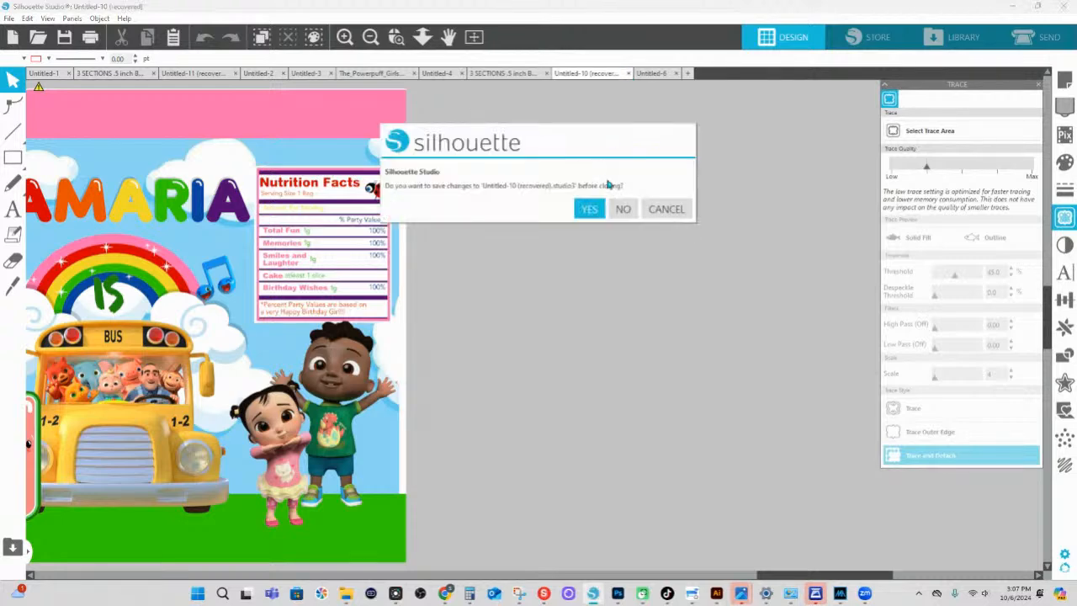
click(622, 208)
- Save the recovered 3 SECTIONS .5 inch Border document with the flying mouse artwork as "Mighty mouse trace" while closing it
click(517, 74)
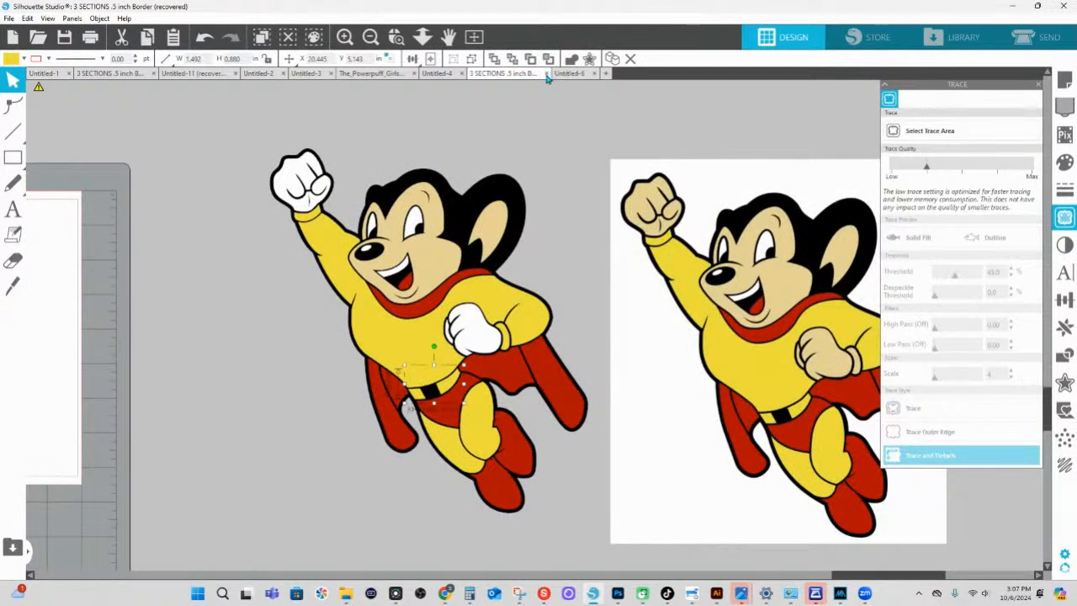
click(546, 74)
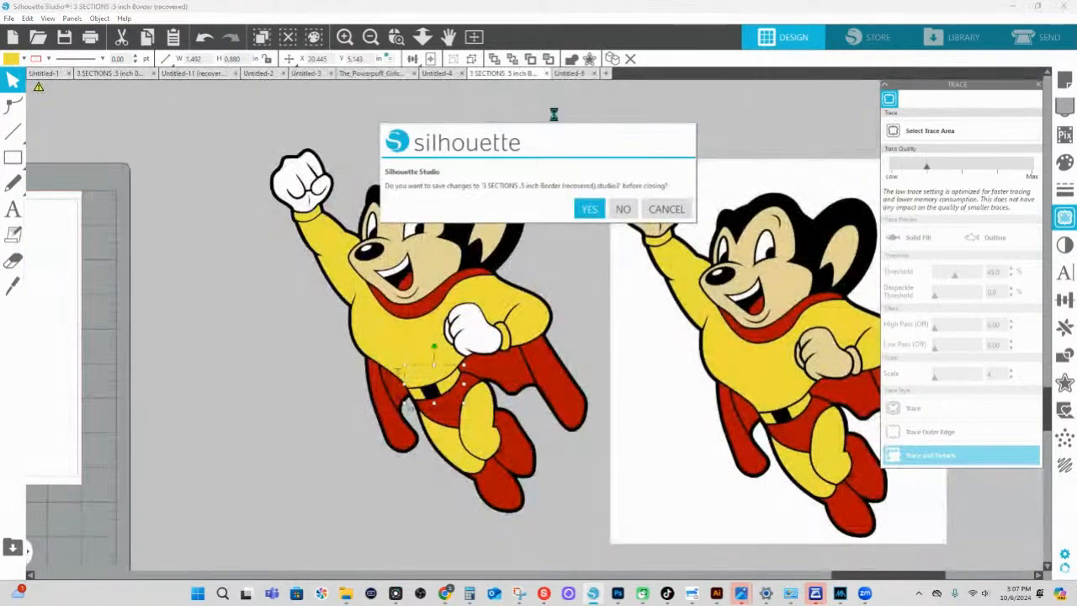
click(588, 209)
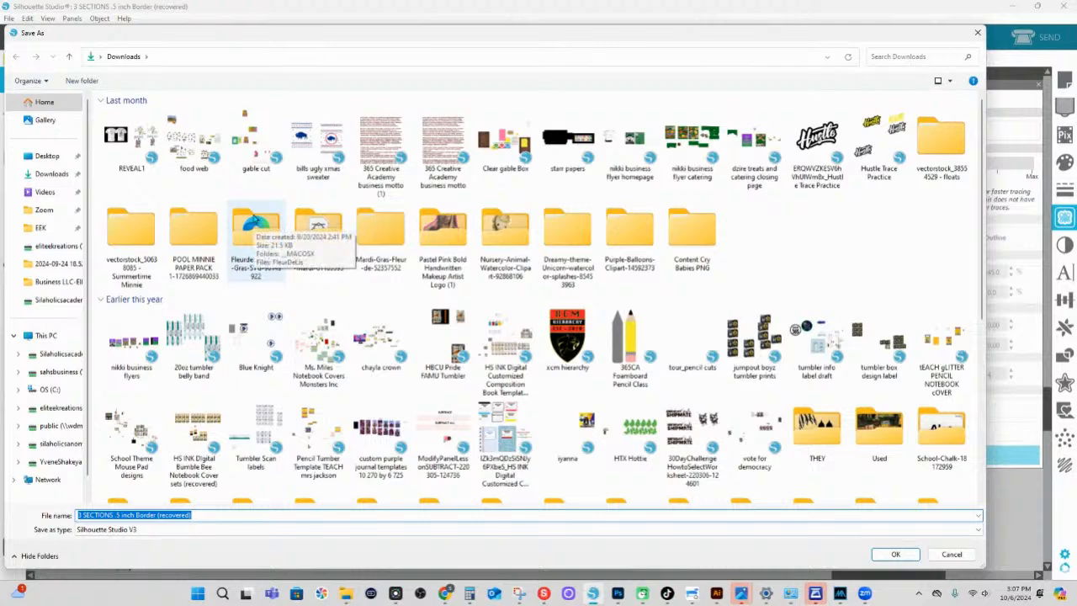
text(Mi)
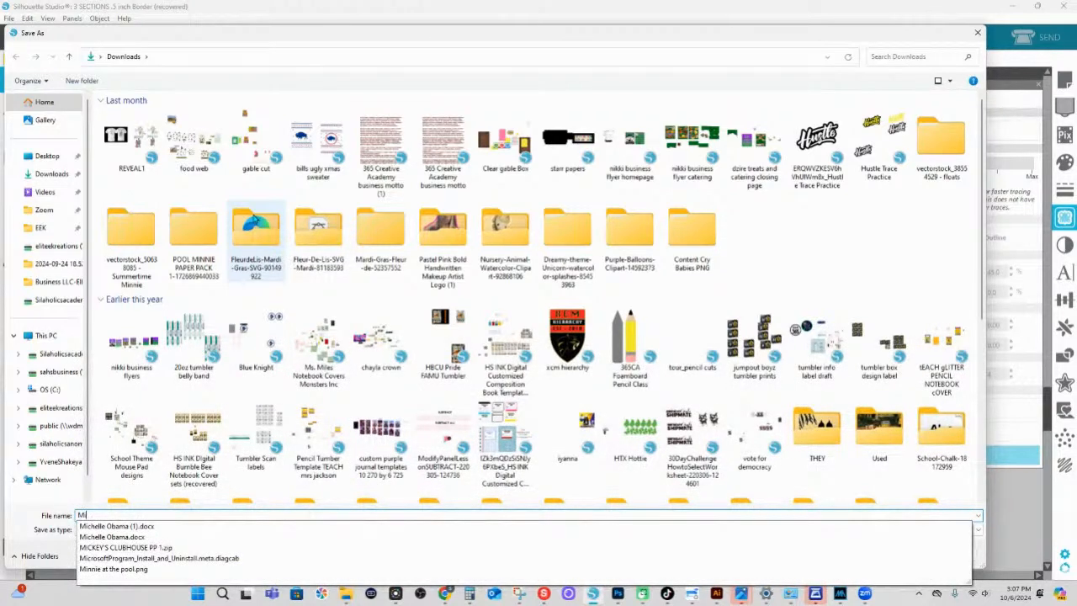
text(ghty )
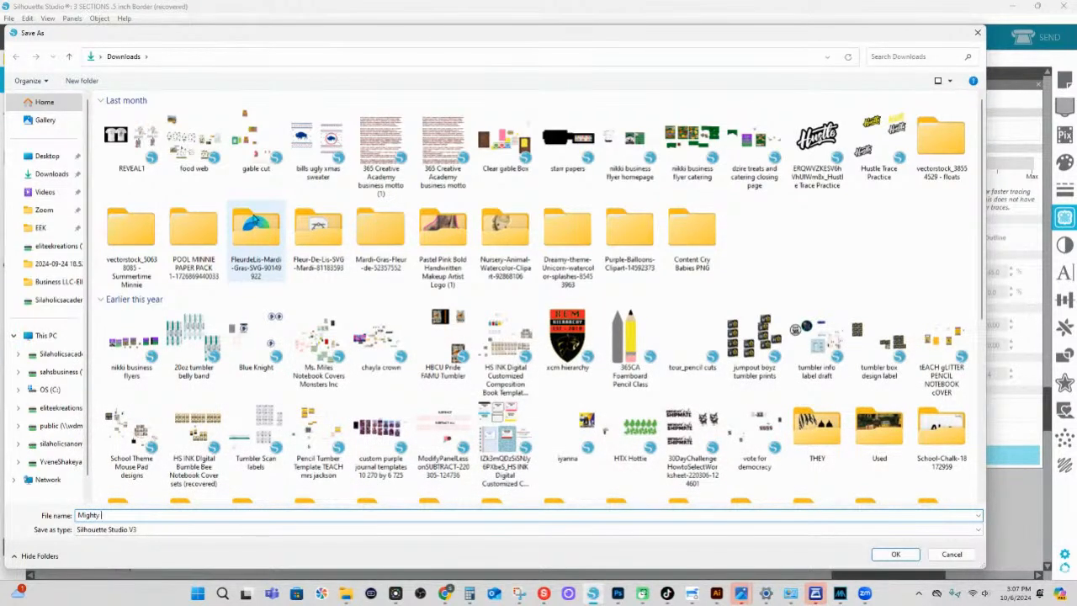
text(mouse trace)
key(Return)
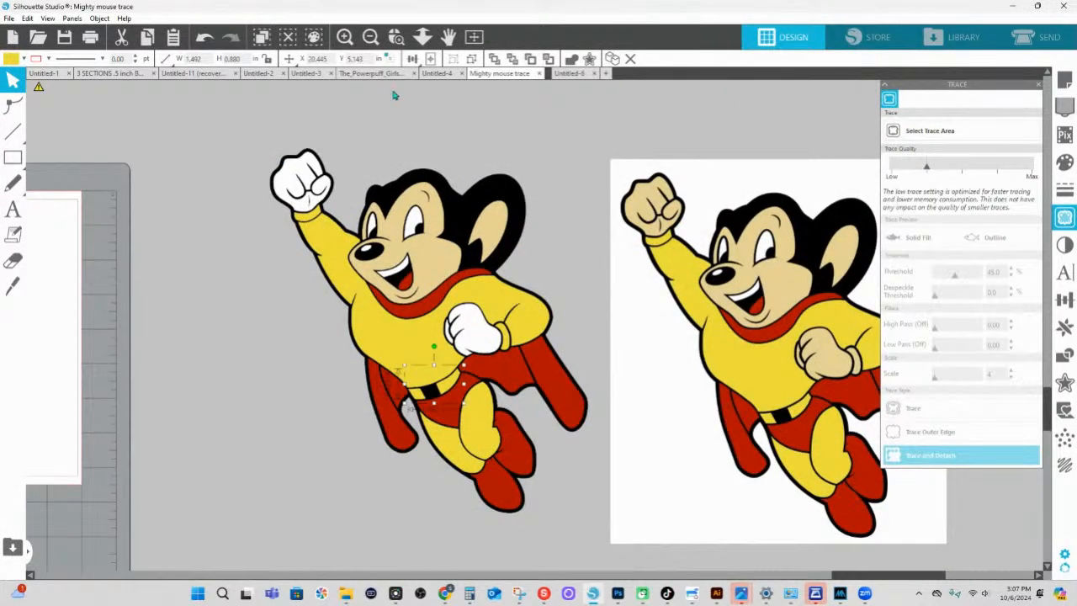
- Close the Powerpuff Girls logo, Untitled-4 and Untitled-2 documents without saving their changes
click(445, 77)
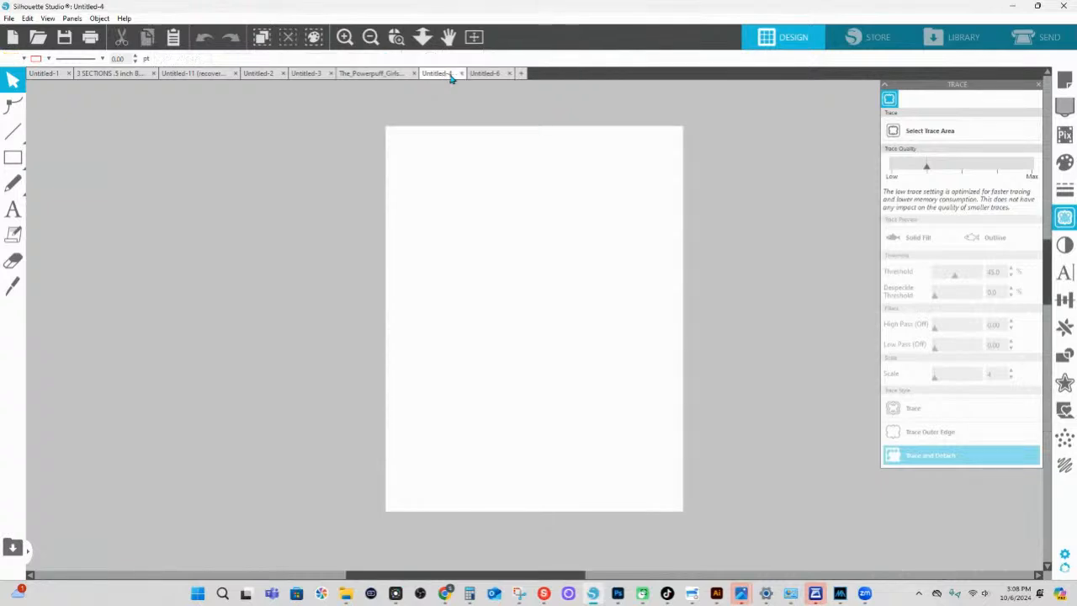
click(381, 77)
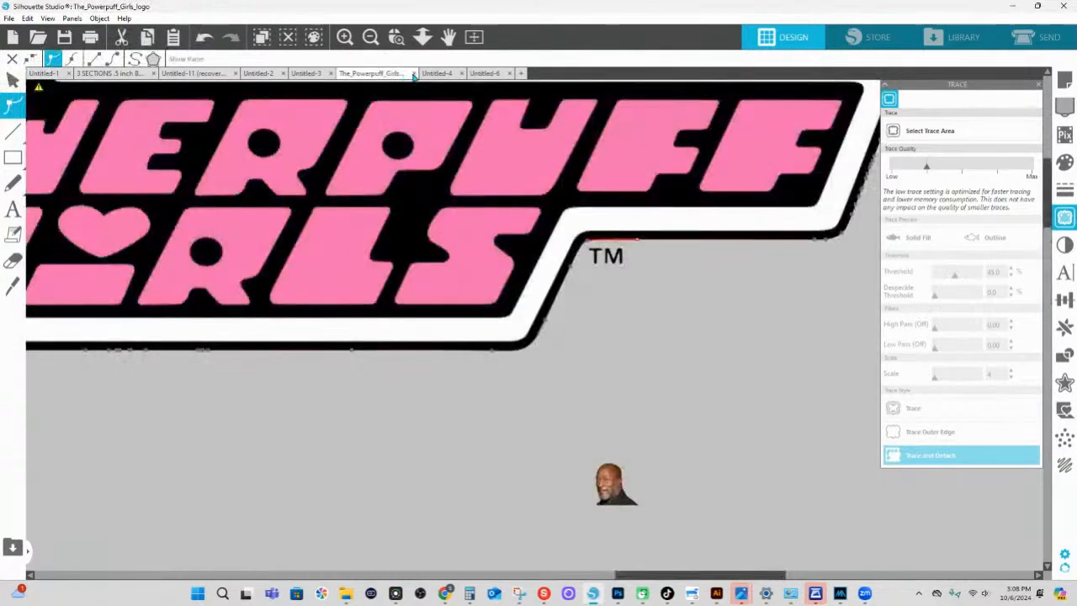
click(413, 73)
click(620, 210)
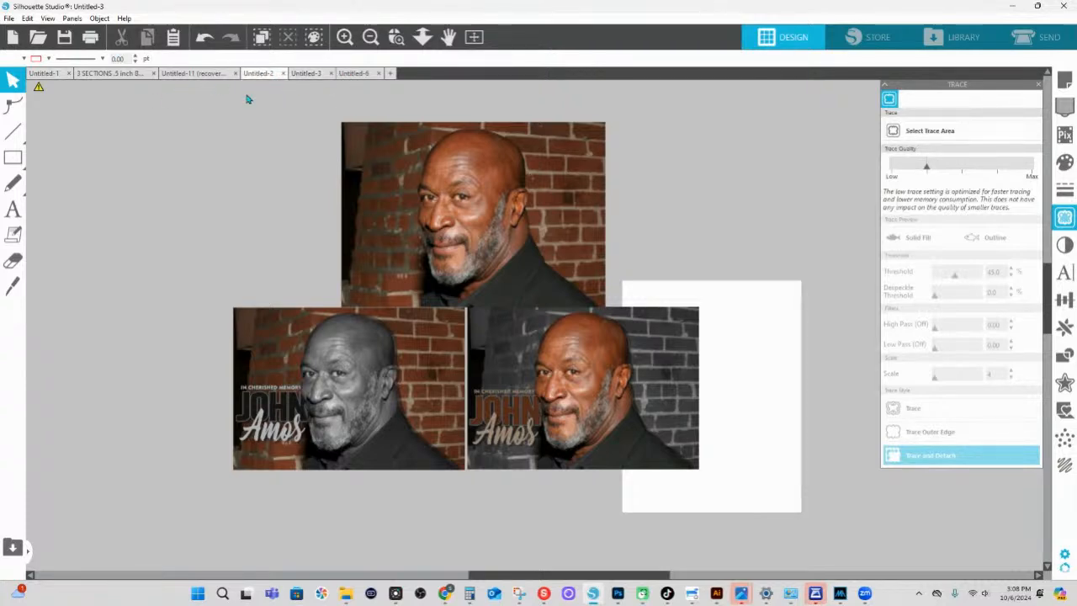
click(259, 74)
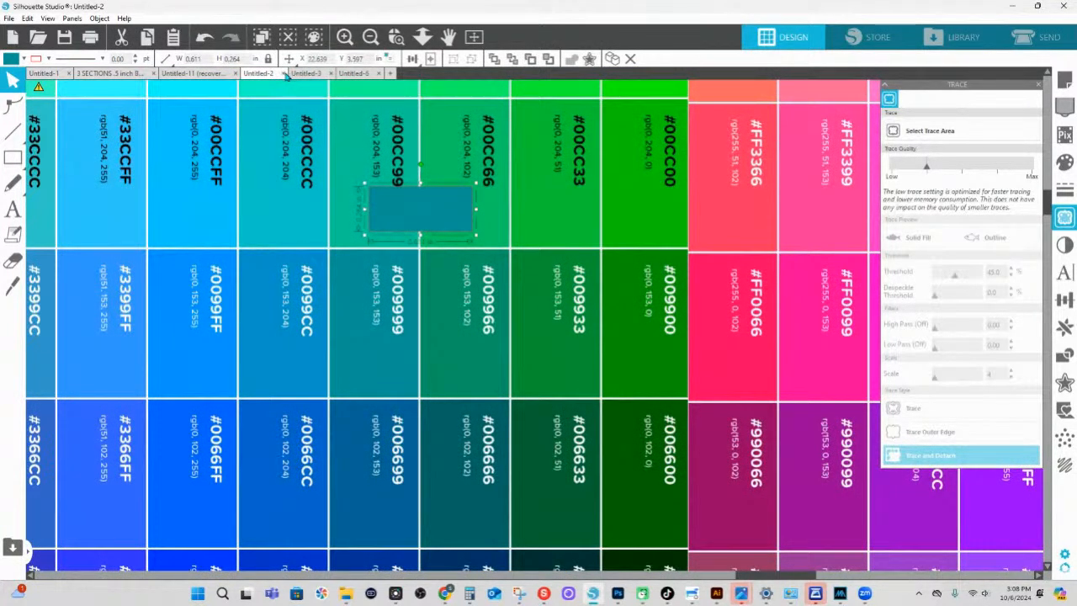
click(284, 74)
click(623, 208)
- Close the 3 SECTIONS .5 inch Border template document
click(189, 74)
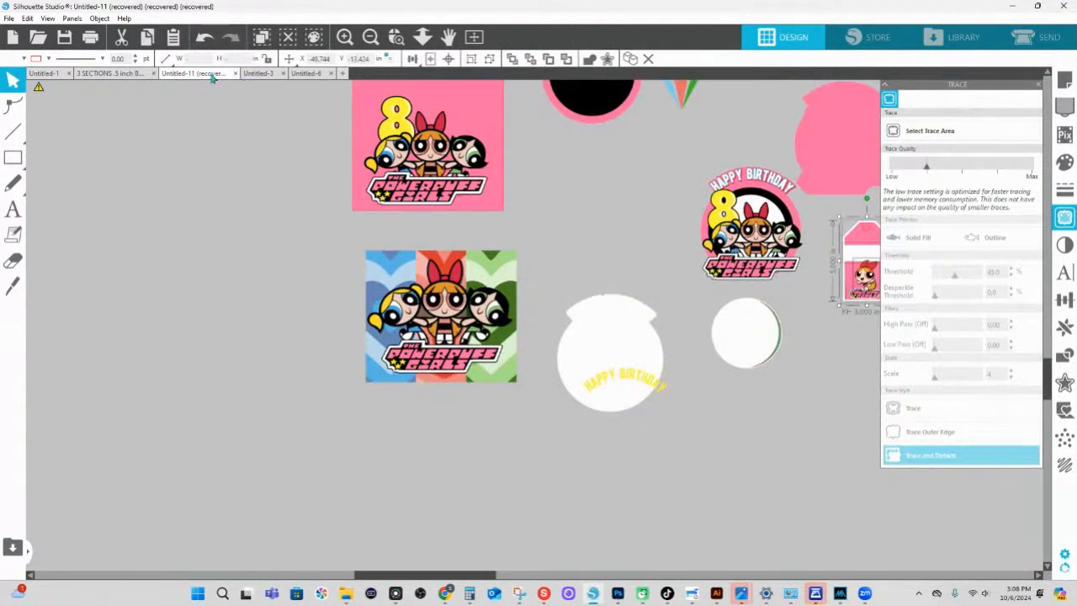
click(146, 74)
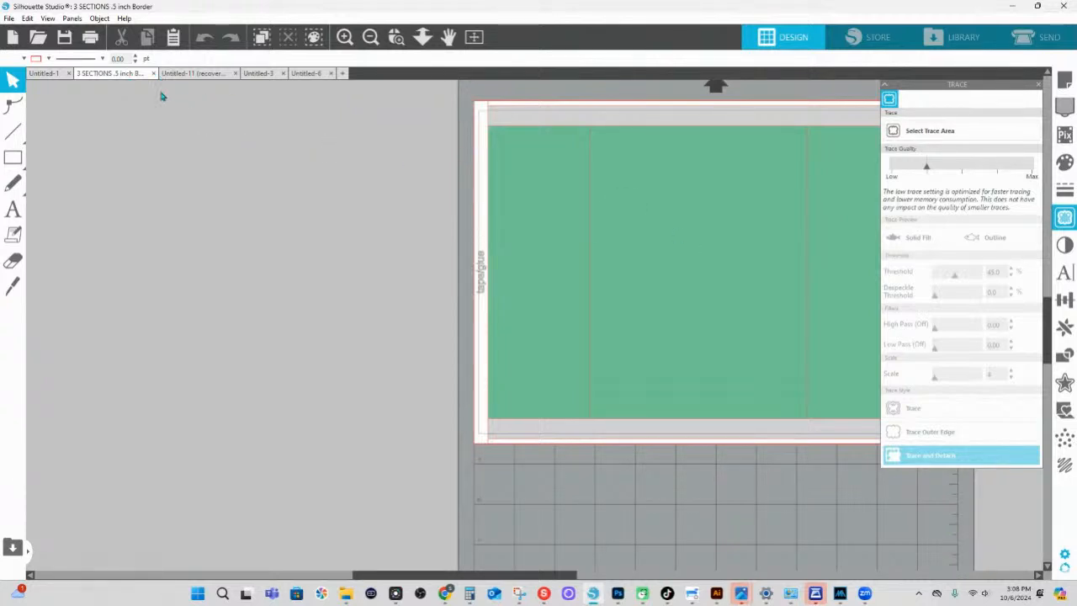
click(152, 74)
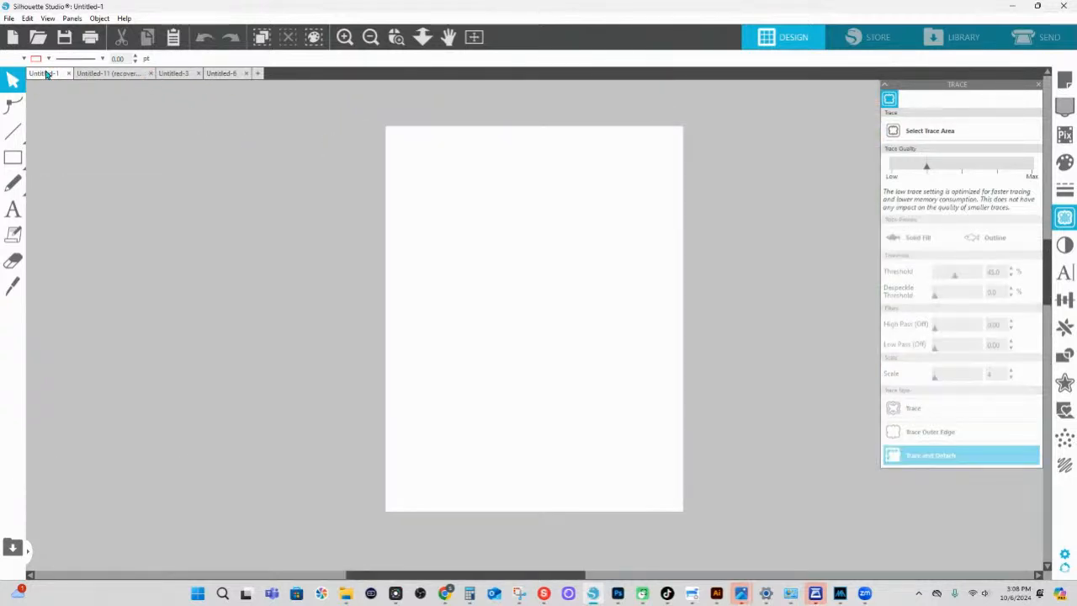
- Save the Untitled-11 (recovered) document in Downloads as "EOS Session 10 design examples" and close it
click(126, 76)
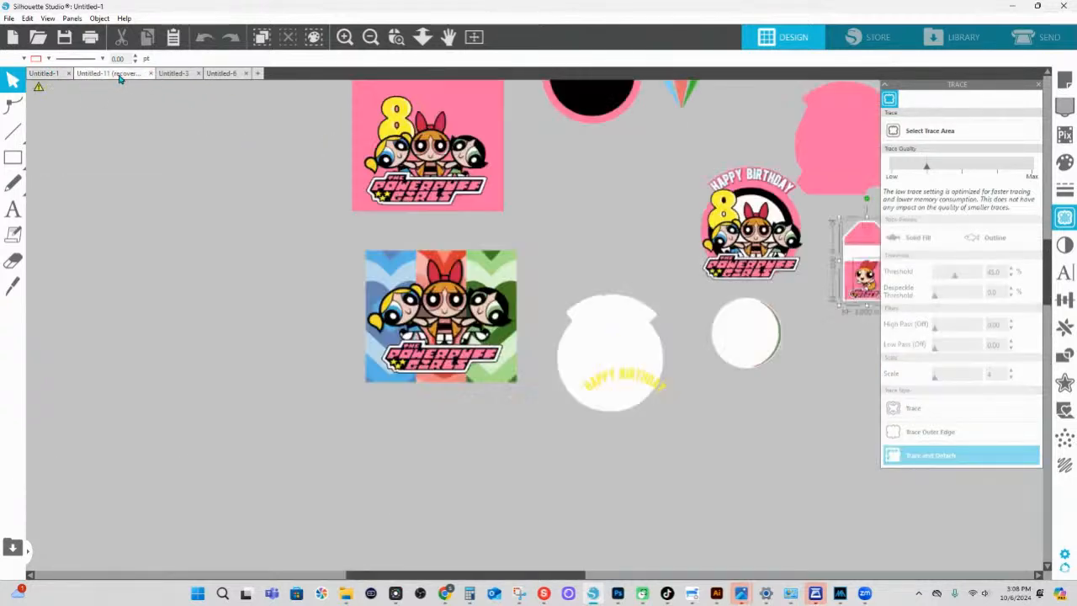
click(10, 18)
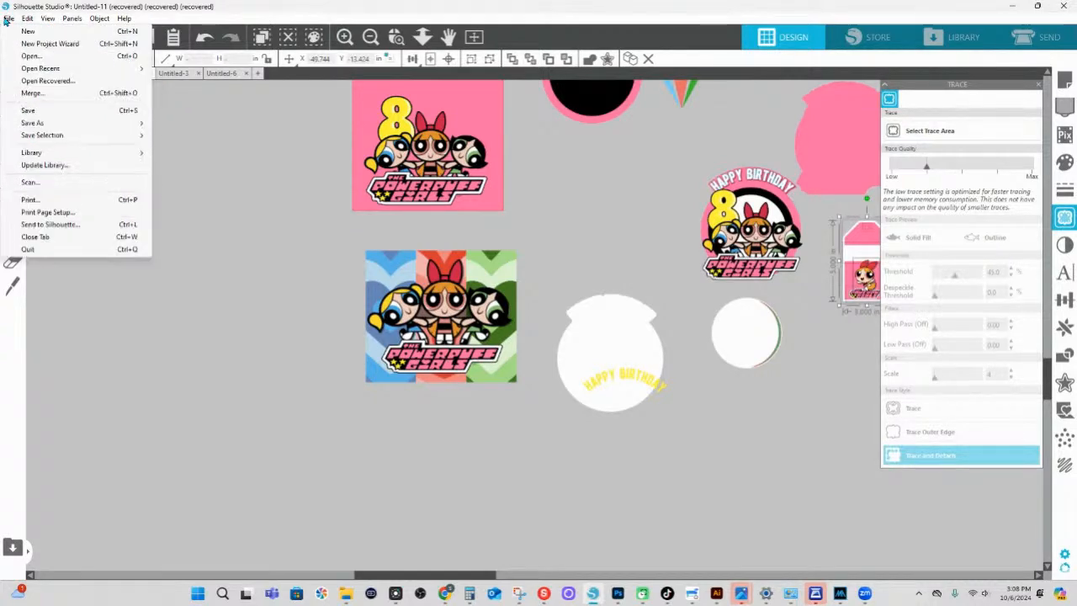
mouse_move(87, 125)
click(181, 126)
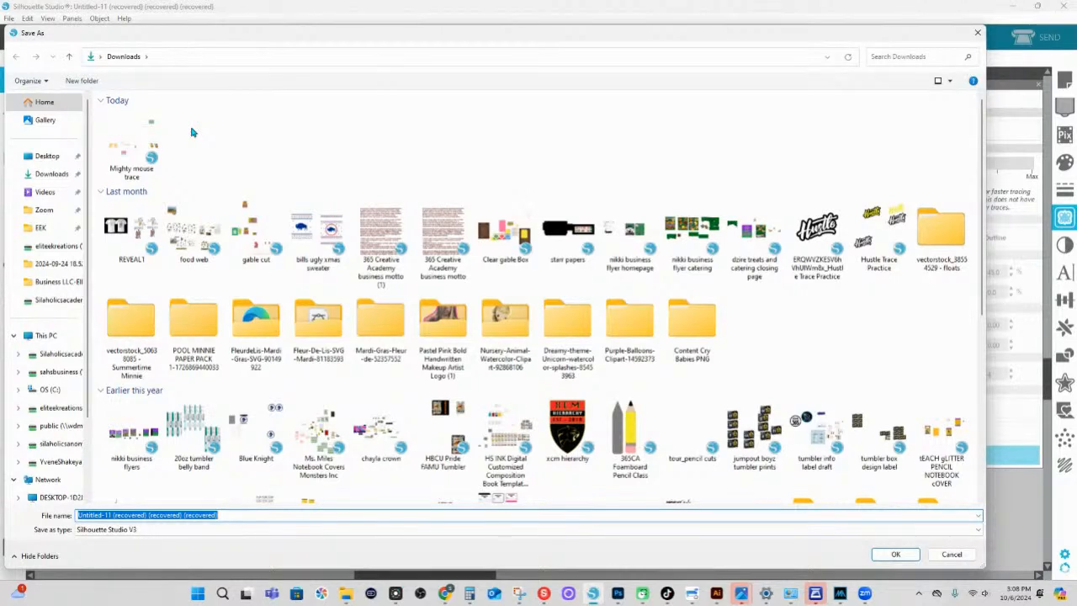
text(EOS Session 10 des)
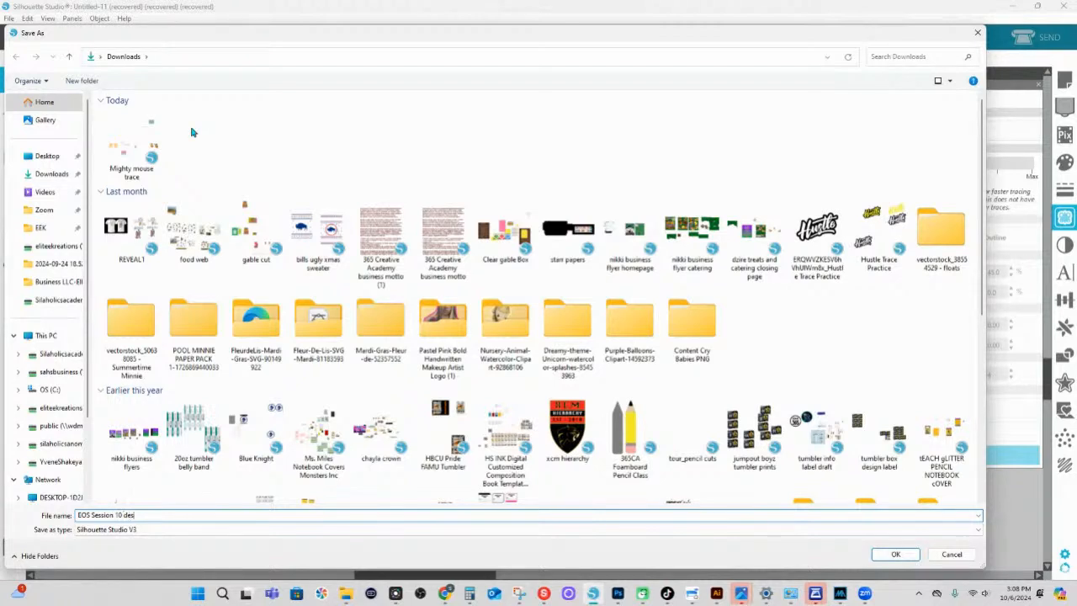
text(n examples)
key(Return)
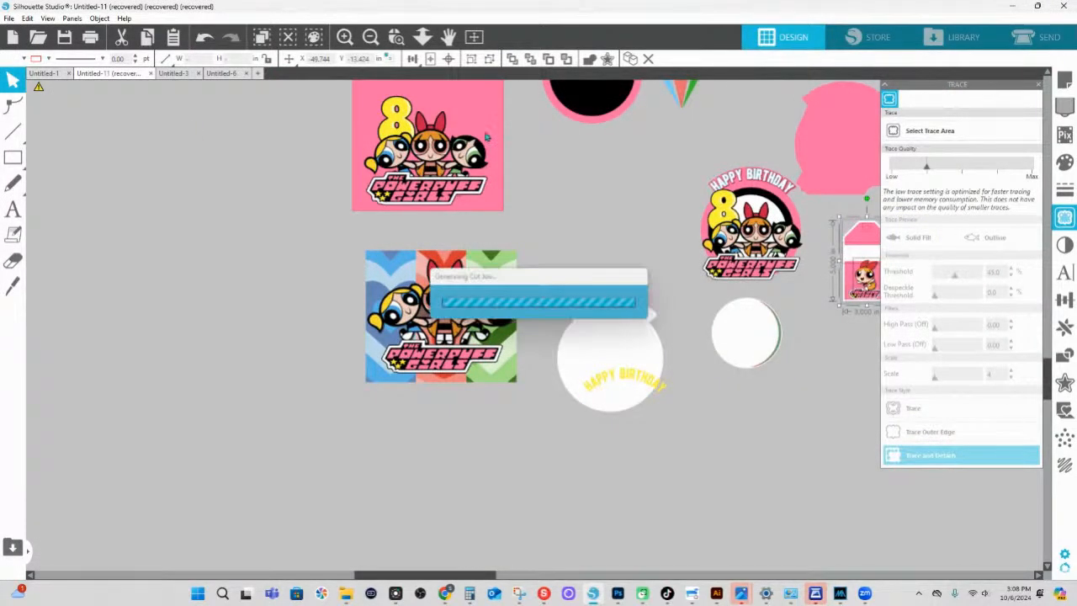
click(152, 74)
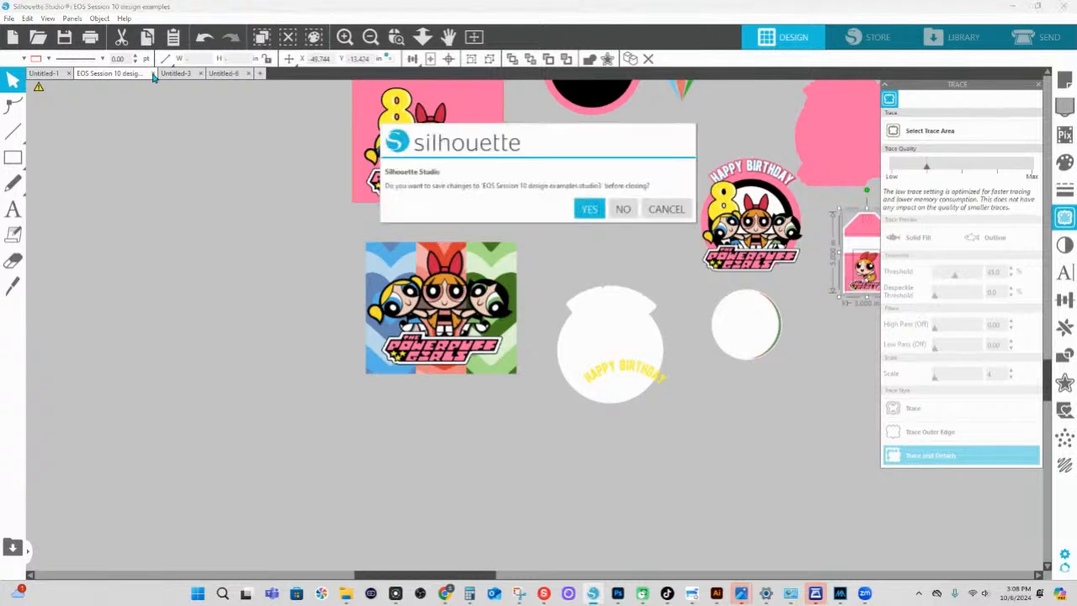
click(624, 213)
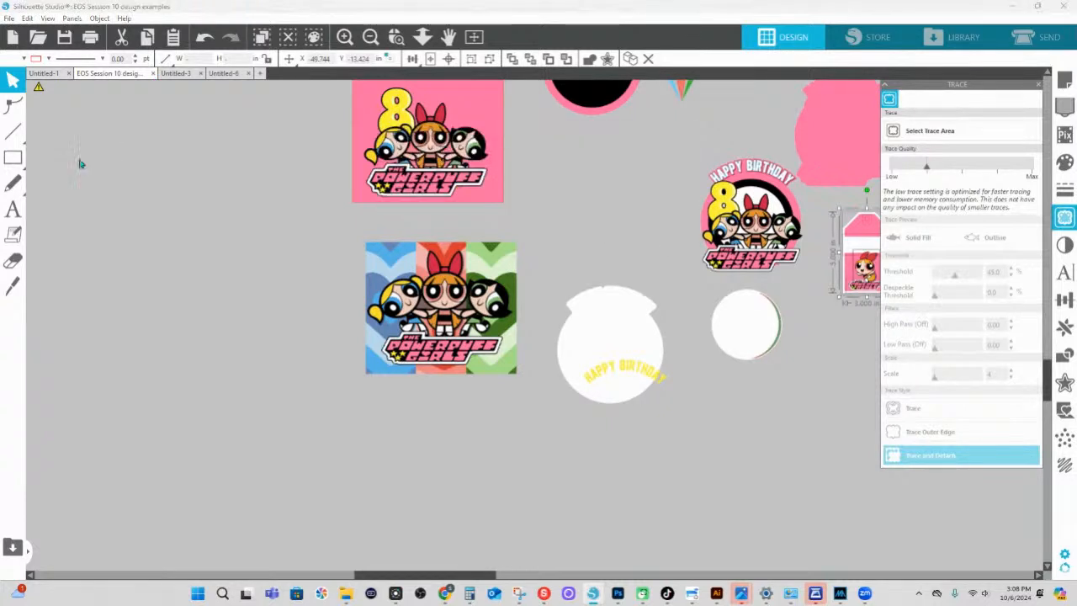
- Return to the Untitled-6 document and trace the Minnie and Daisy figures with the Trace style
click(217, 74)
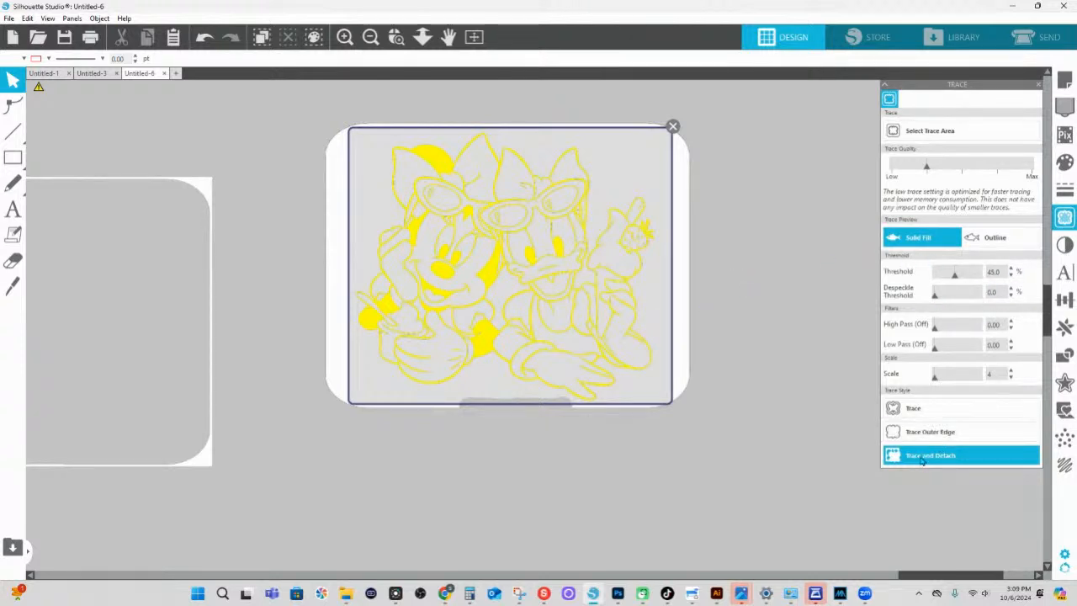
key(z)
drag(413, 171, 607, 254)
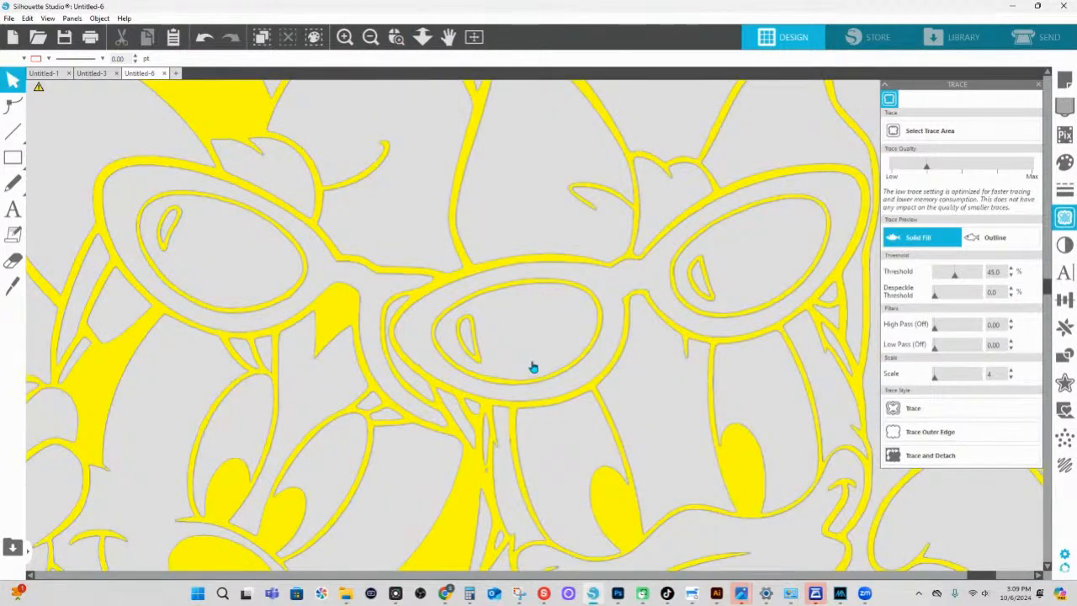
drag(567, 404, 520, 525)
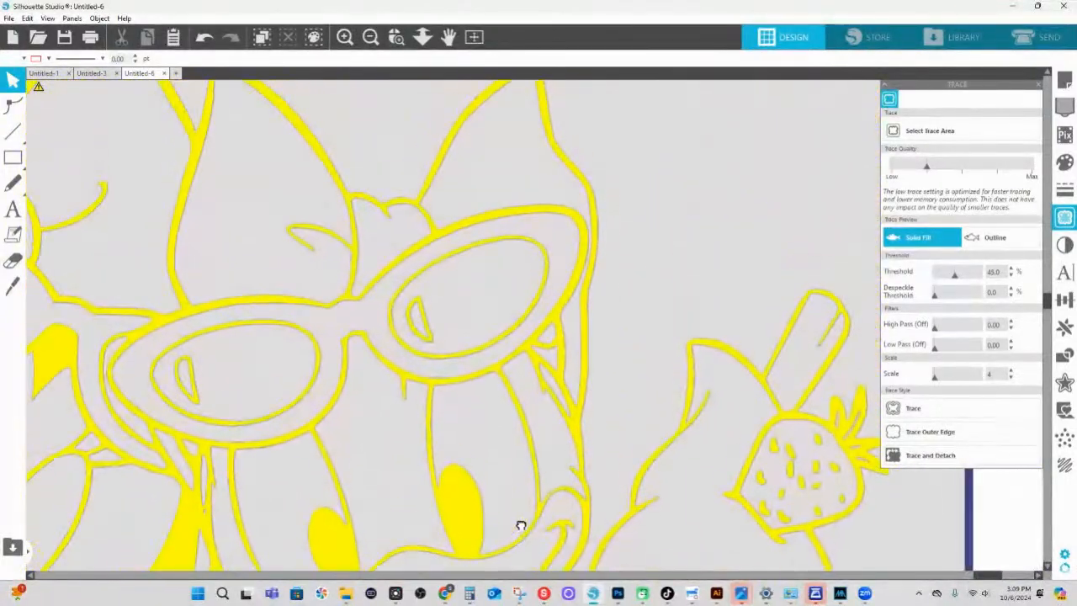
click(915, 409)
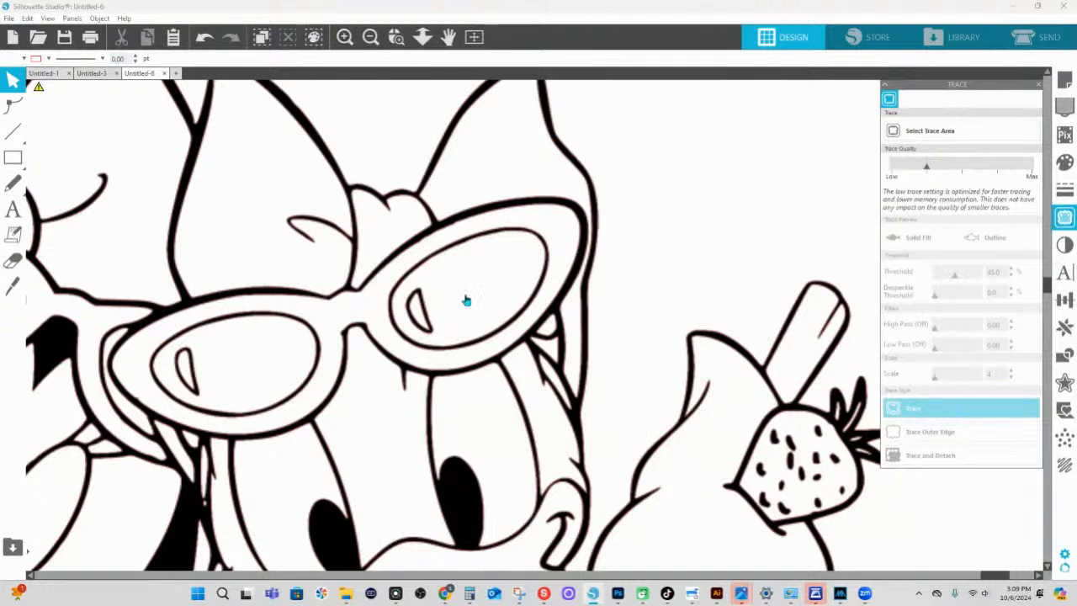
- Move the Minnie and Daisy trace off the original artwork onto the empty area to its right
click(422, 37)
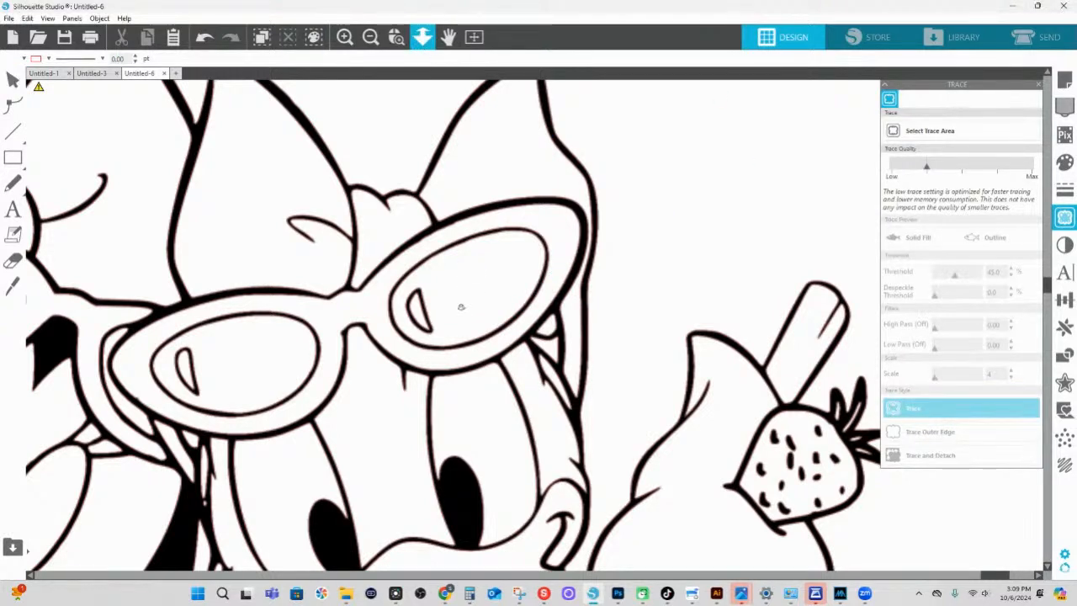
drag(578, 280, 293, 247)
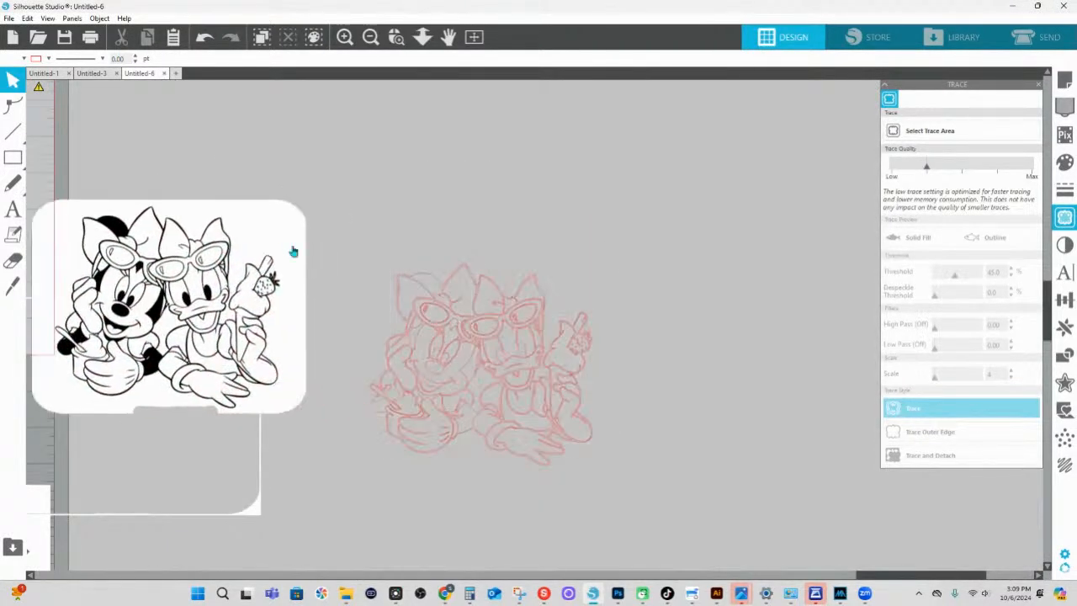
click(503, 362)
click(398, 41)
mouse_move(374, 268)
mouse_down()
mouse_move(554, 342)
mouse_move(663, 403)
mouse_up()
click(416, 39)
drag(416, 280, 459, 570)
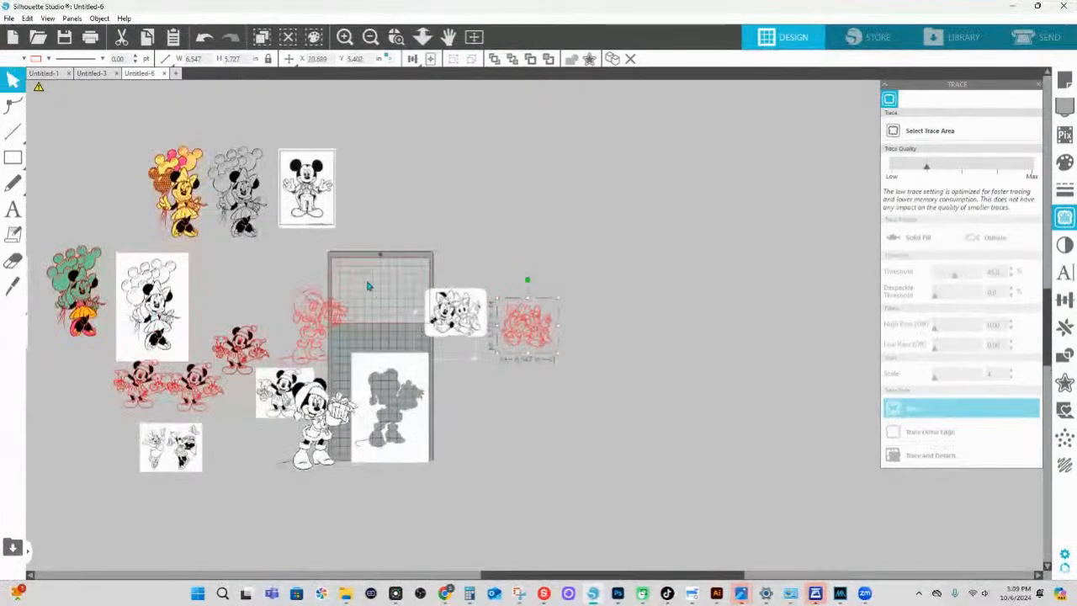
- Move the outline of Minnie holding a gift and the two ornament-carrying Mickey figures beside the Minnie and Daisy trace
drag(323, 335, 623, 317)
click(228, 451)
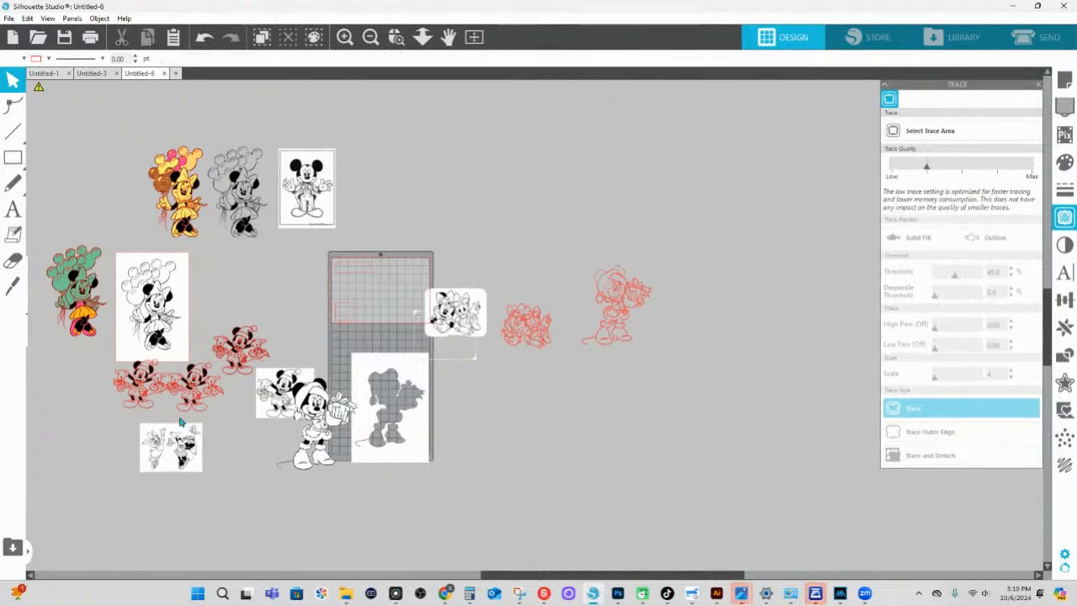
drag(209, 385, 596, 363)
drag(164, 402, 653, 382)
click(566, 343)
- Arrange the Minnie and Daisy outline close beside the gift-holding Minnie and space the two Mickey figures apart below them
click(370, 37)
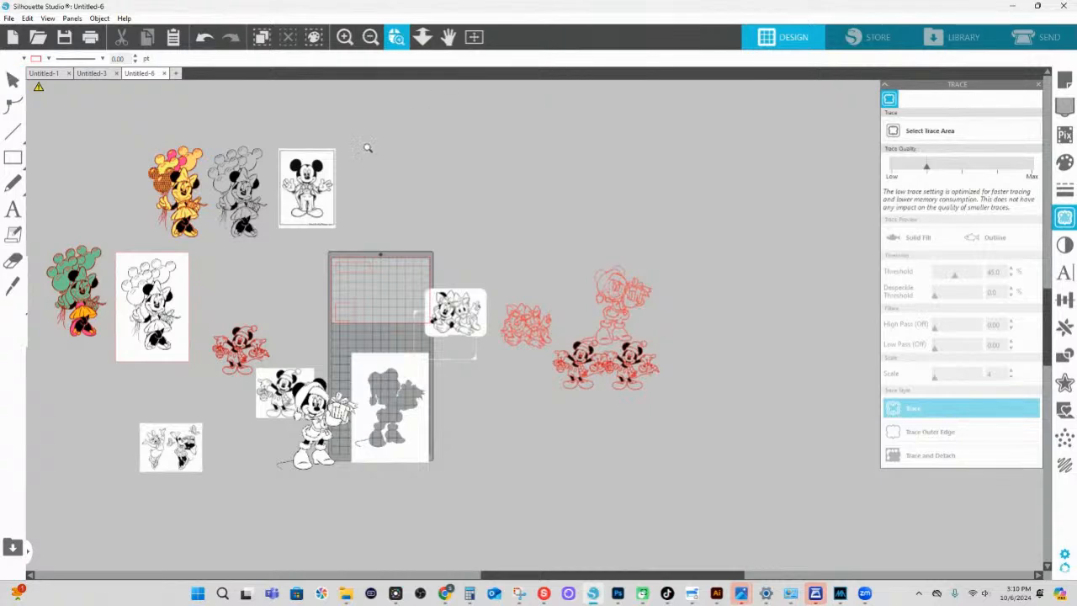
drag(509, 261, 757, 410)
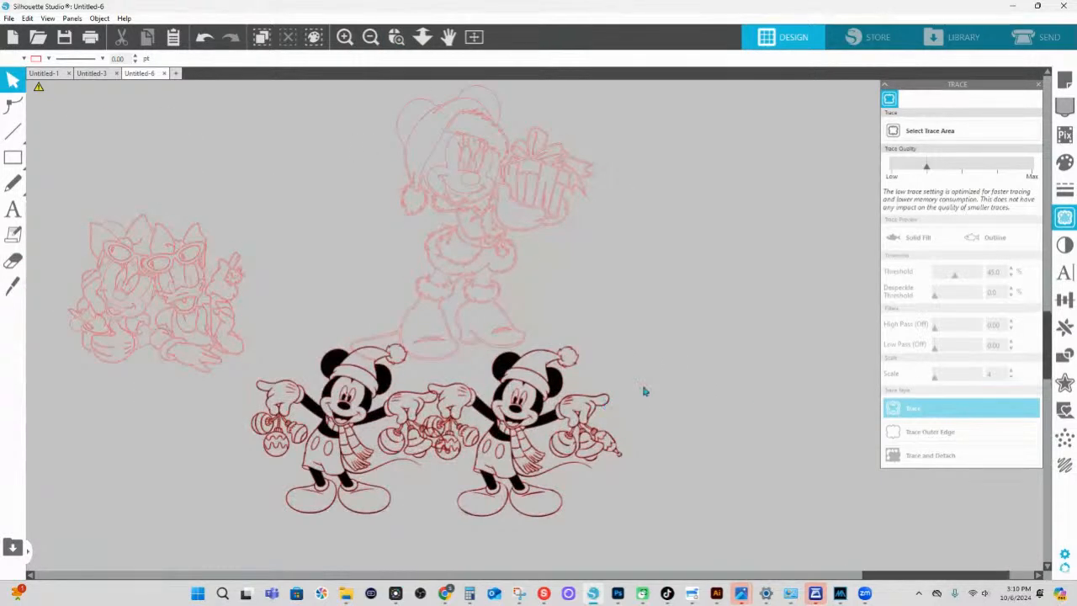
drag(193, 285, 323, 216)
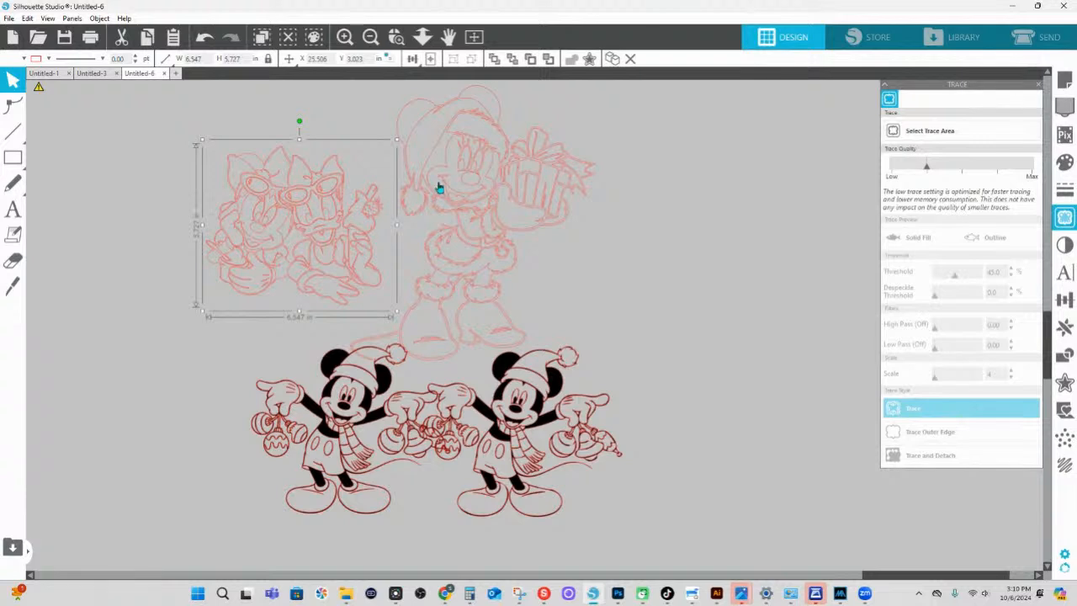
click(495, 229)
drag(495, 228, 501, 218)
drag(341, 431, 311, 431)
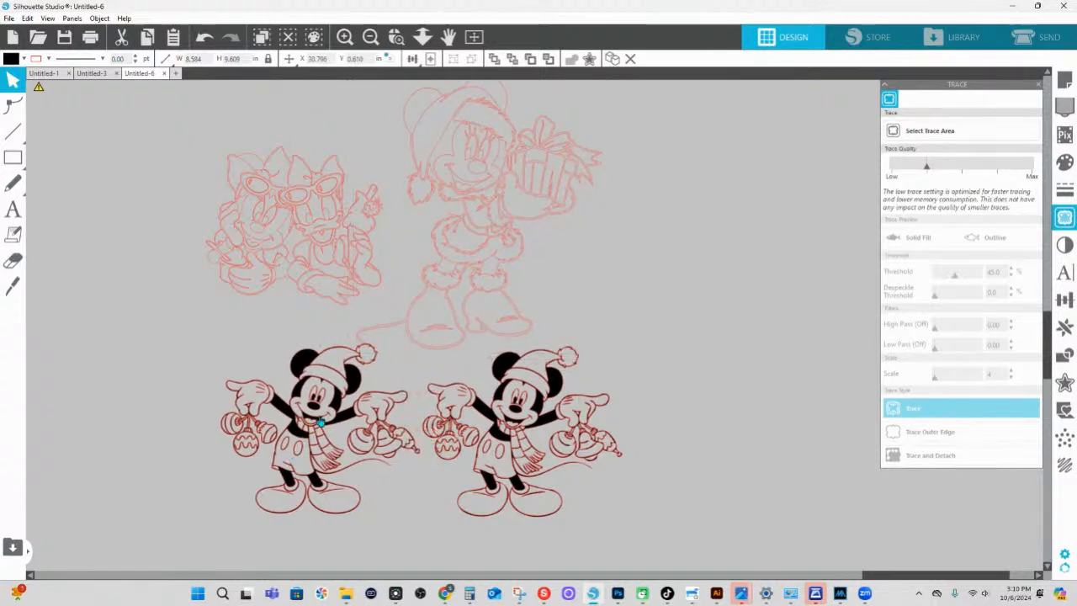
- Delete one of the two ornament-carrying Mickey figures and nudge the Minnie and Daisy outline and the gift-holding Minnie slightly to the right
click(359, 383)
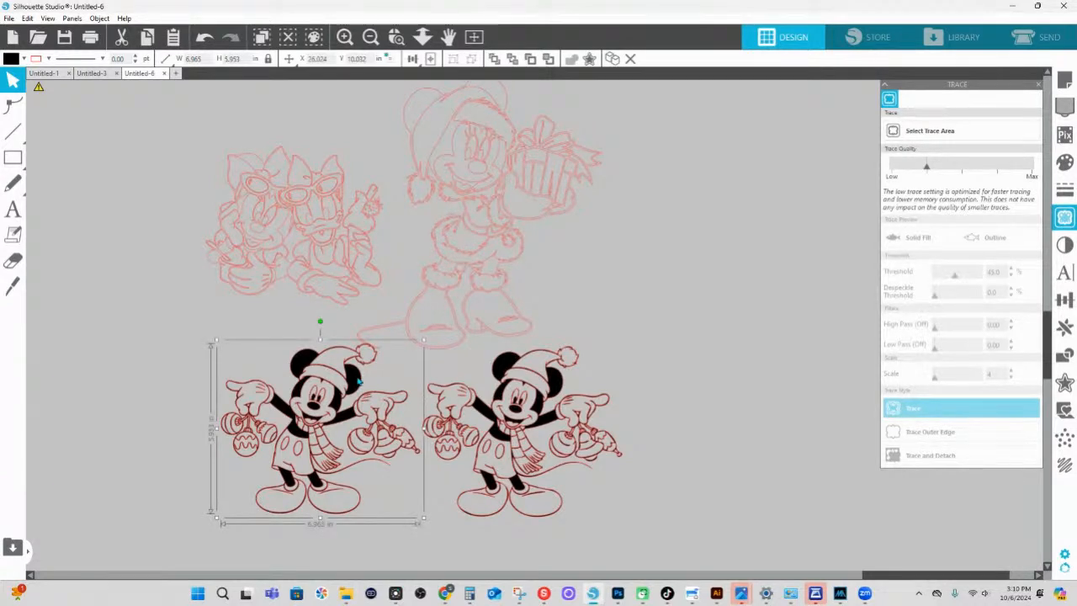
key(Delete)
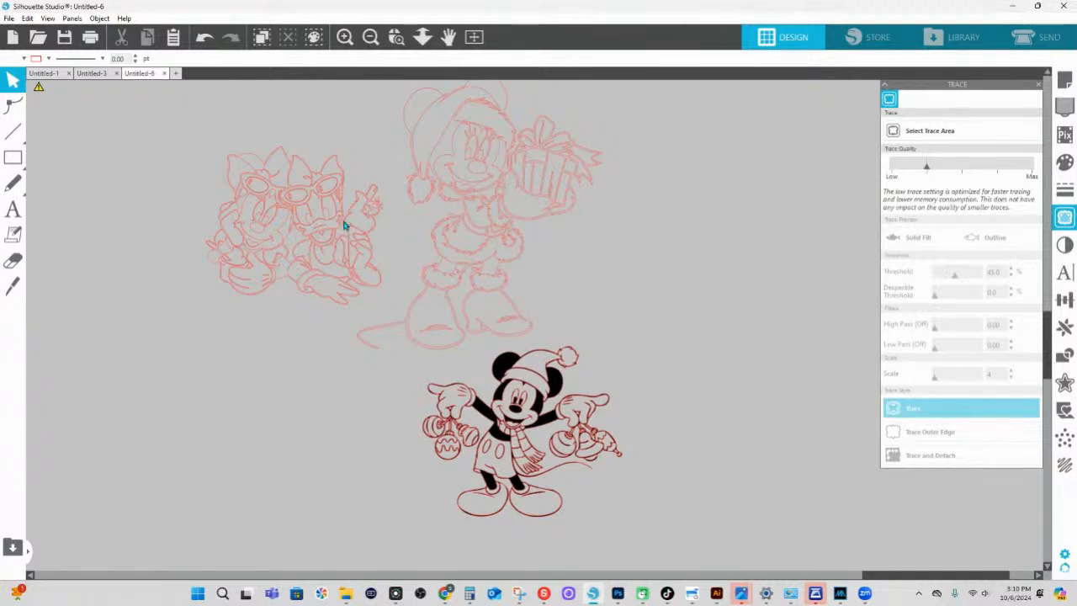
mouse_move(344, 224)
mouse_down()
mouse_move(367, 200)
mouse_move(367, 213)
mouse_up()
click(460, 212)
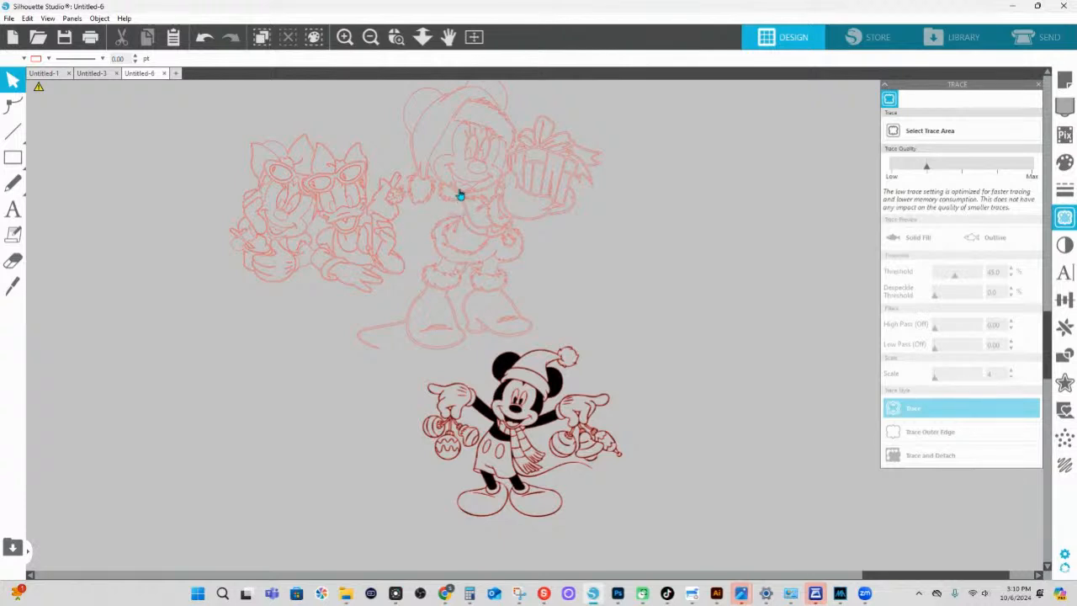
drag(462, 194, 476, 200)
click(434, 130)
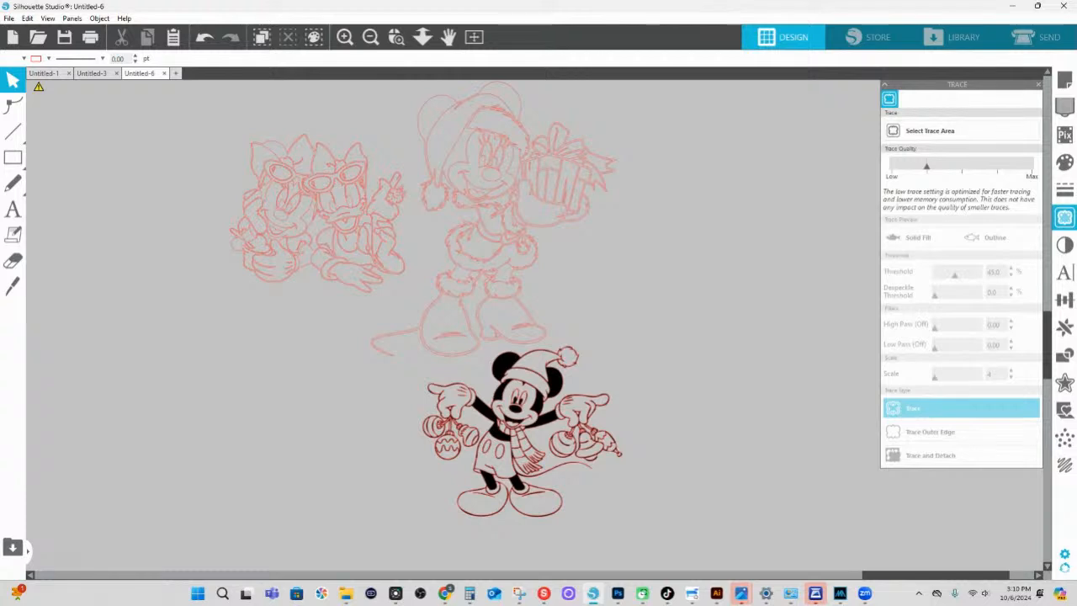
- Paste three copied colour pictures of Minnie and Daisy: the PNG-labelled one, the black-background one and the small white-background one
key(alt+Tab)
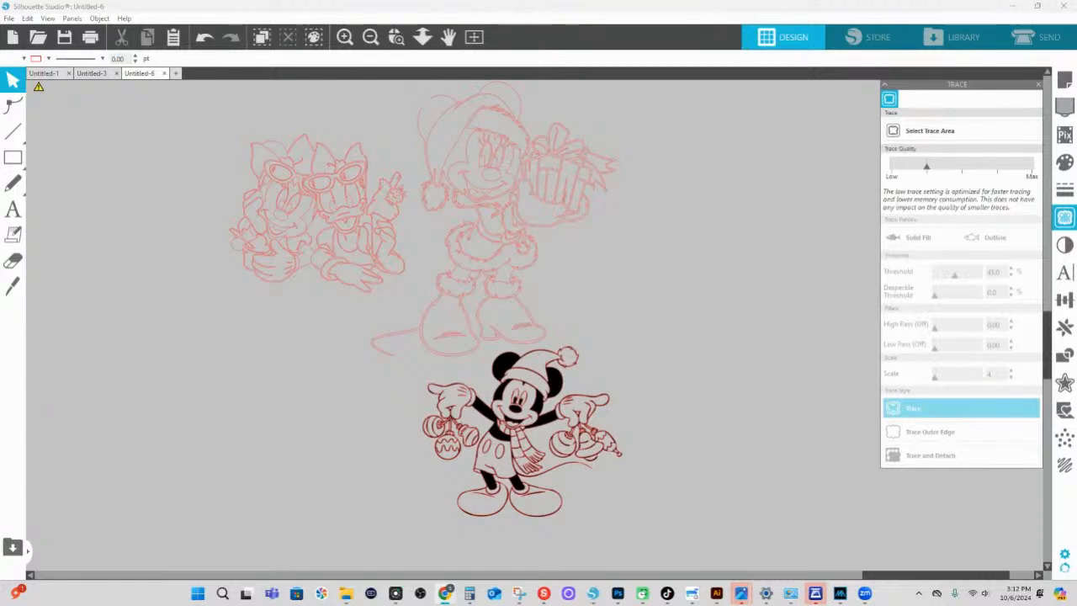
right_click(188, 411)
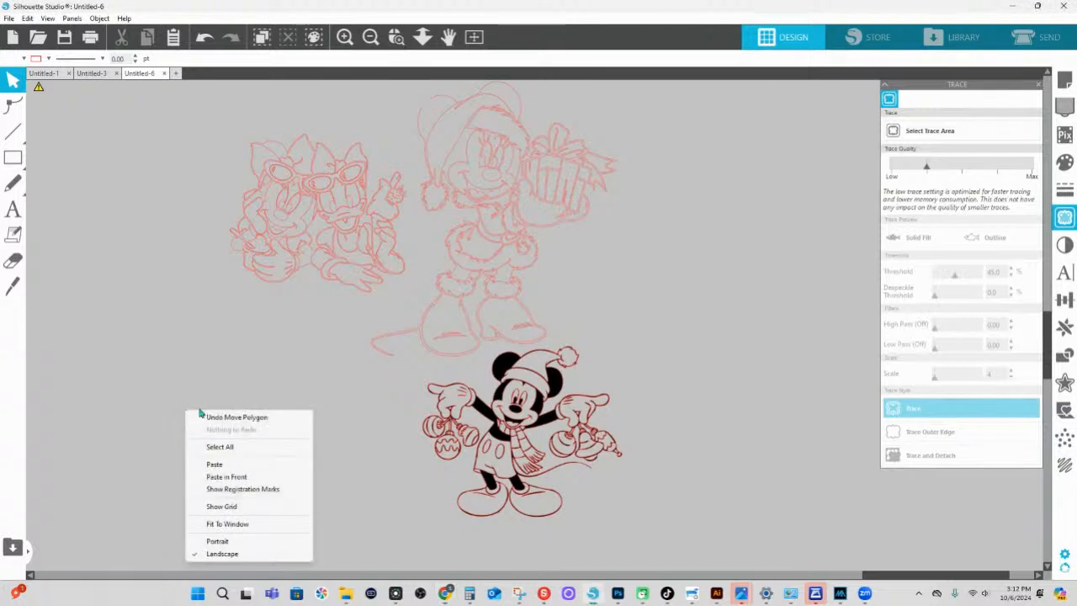
click(217, 465)
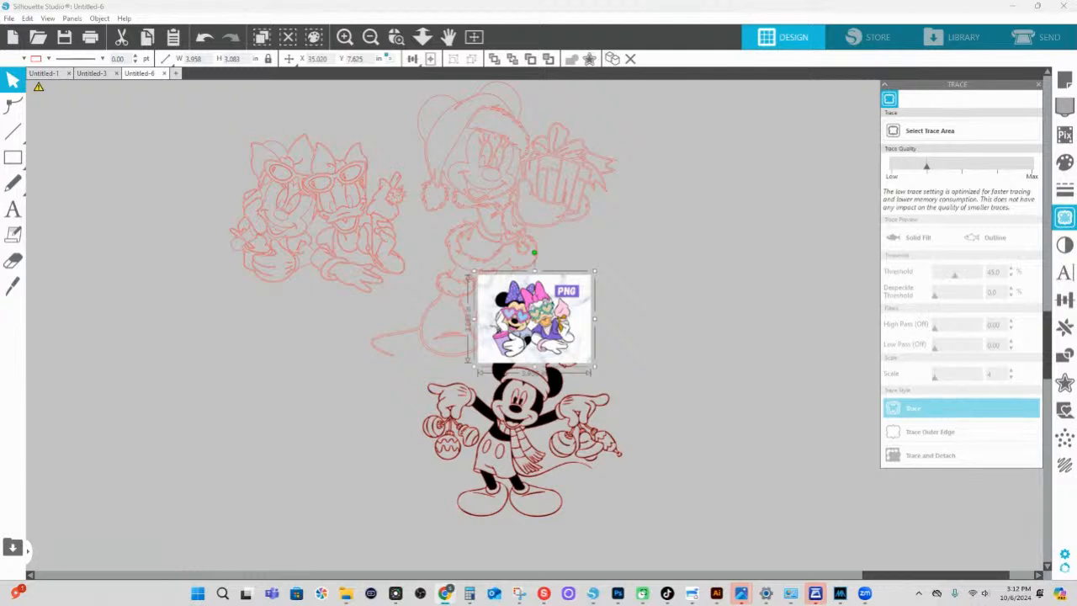
right_click(368, 396)
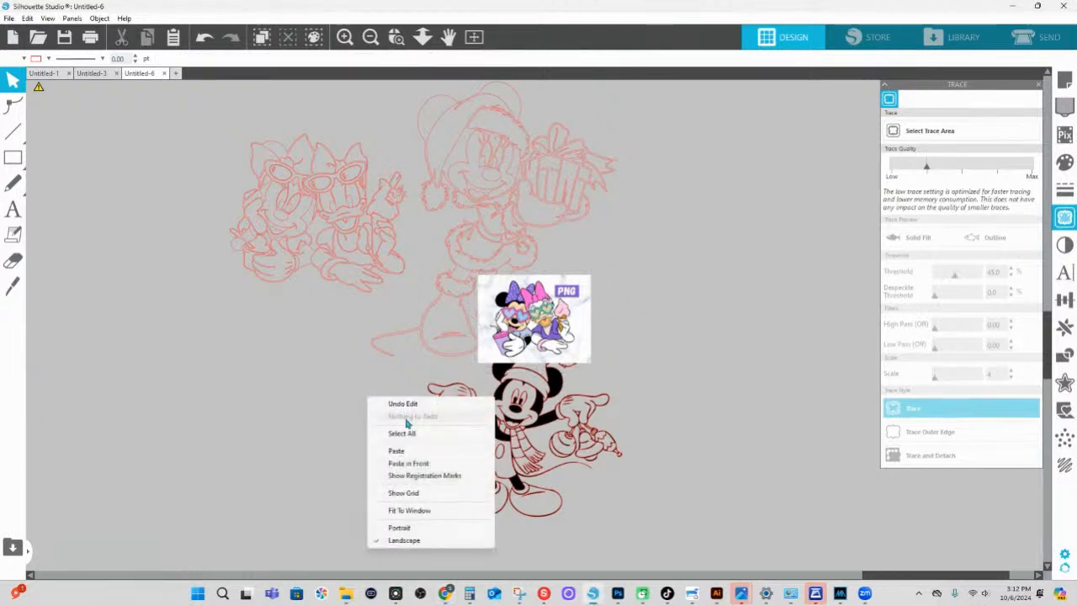
click(399, 451)
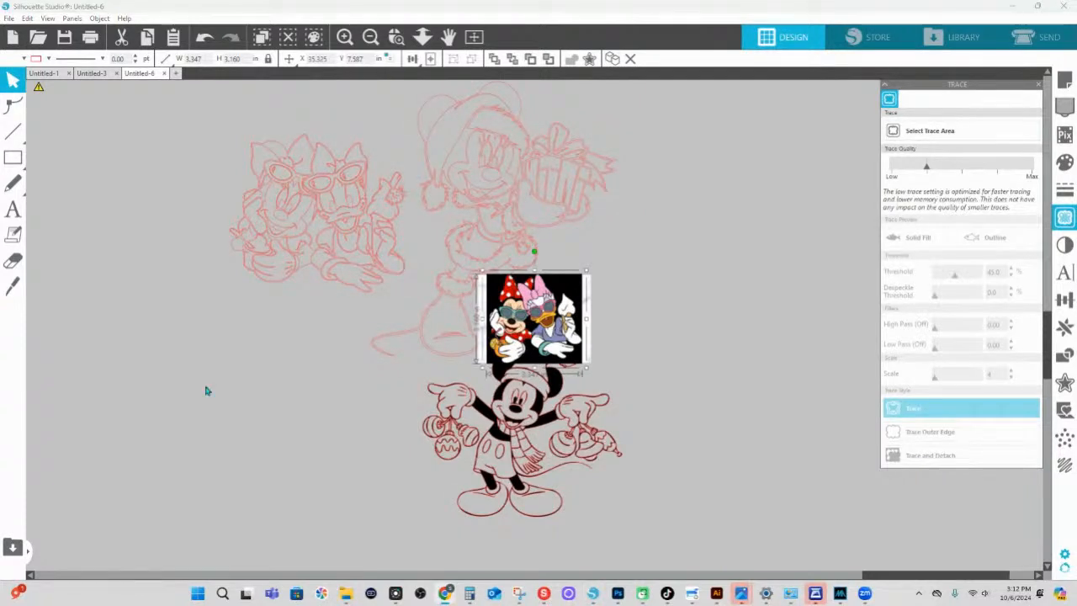
right_click(268, 423)
click(309, 480)
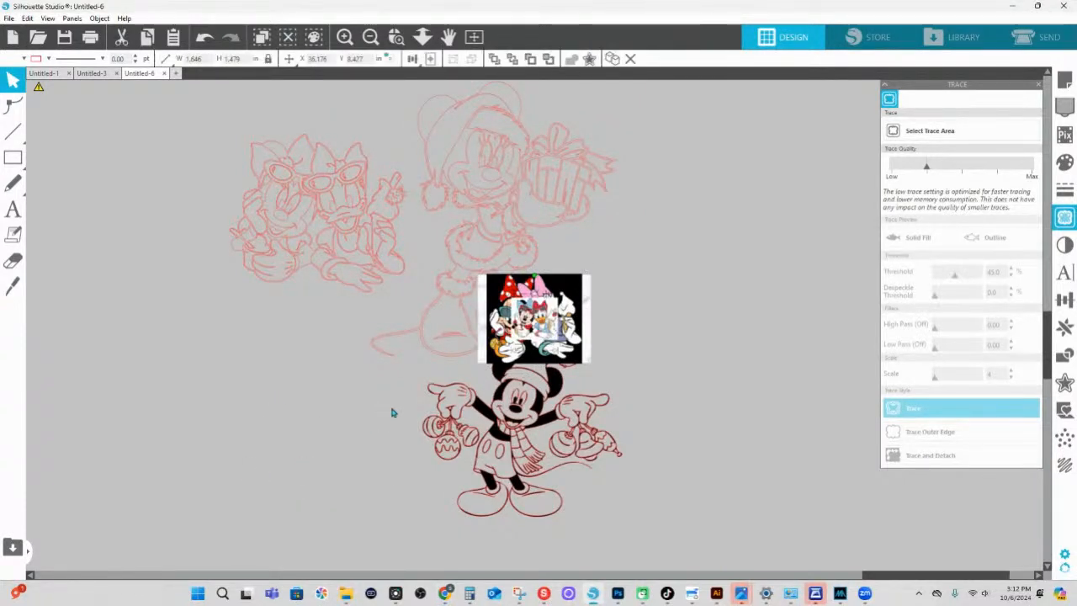
- Spread the three pasted pictures over the empty area right of the outlines, with the small one between and beside the two larger ones
drag(623, 281, 706, 250)
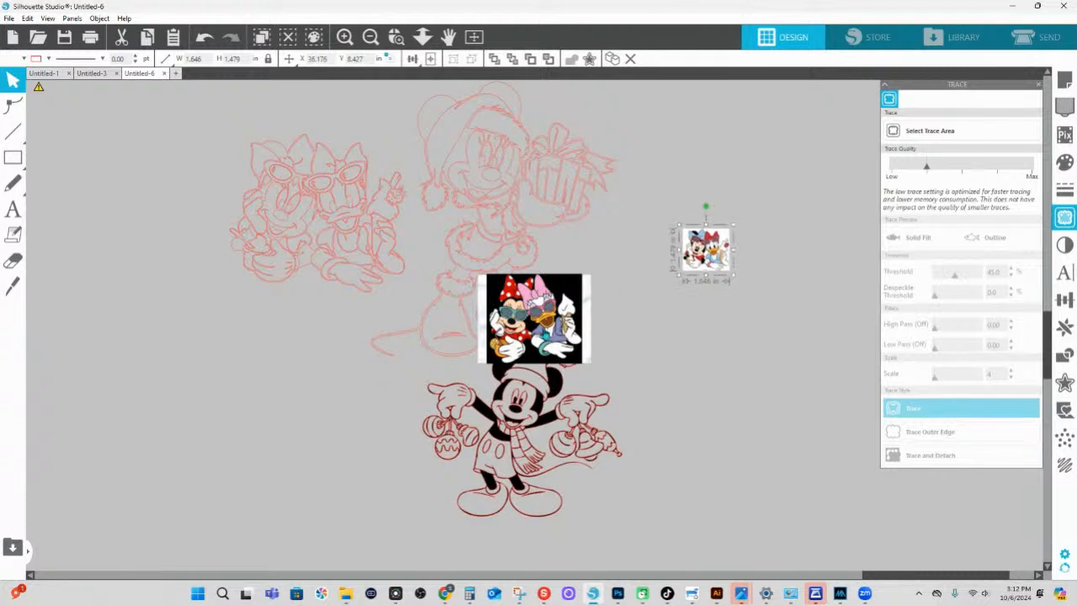
drag(544, 330, 738, 207)
click(491, 243)
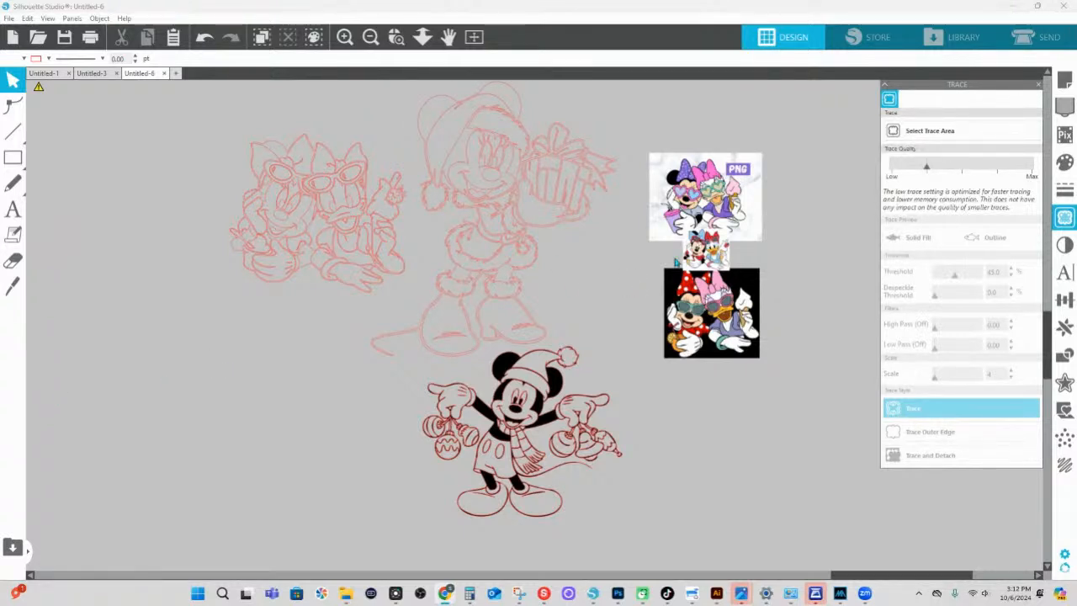
drag(695, 262, 597, 290)
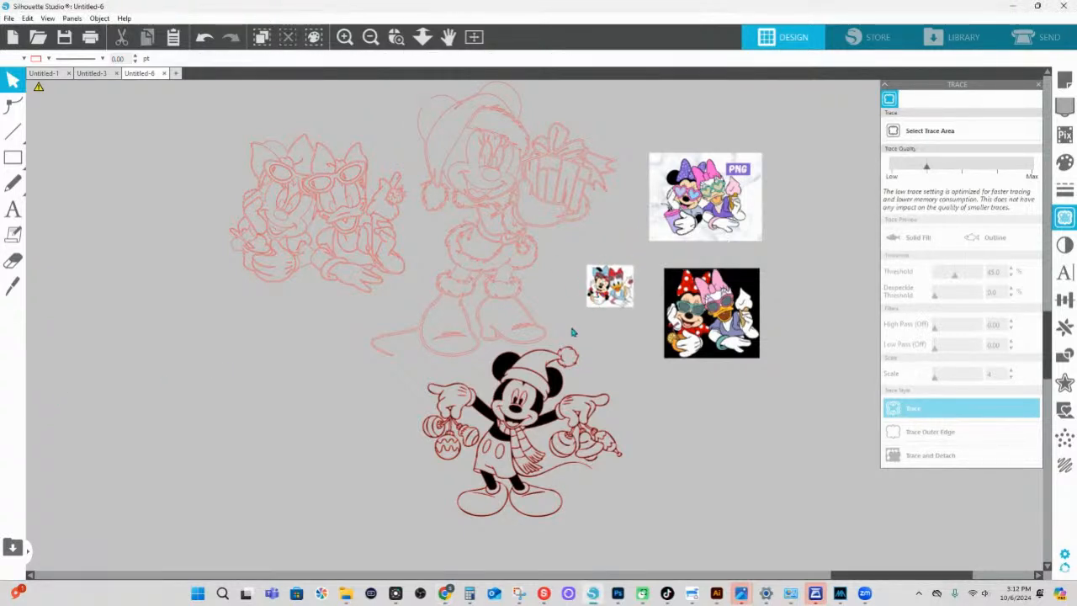
click(396, 36)
drag(657, 177, 912, 420)
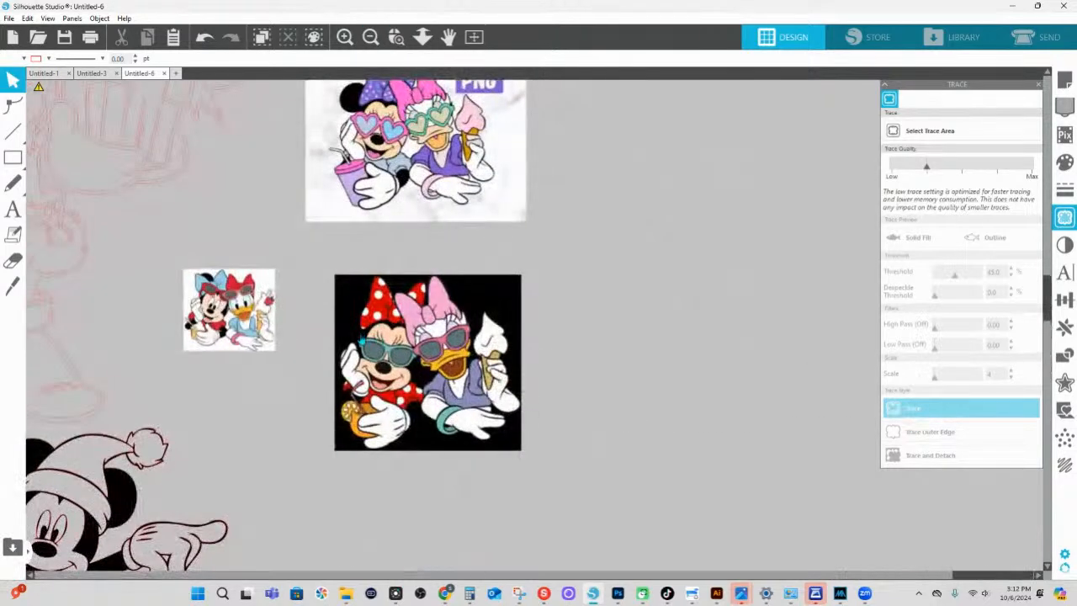
drag(551, 261, 577, 257)
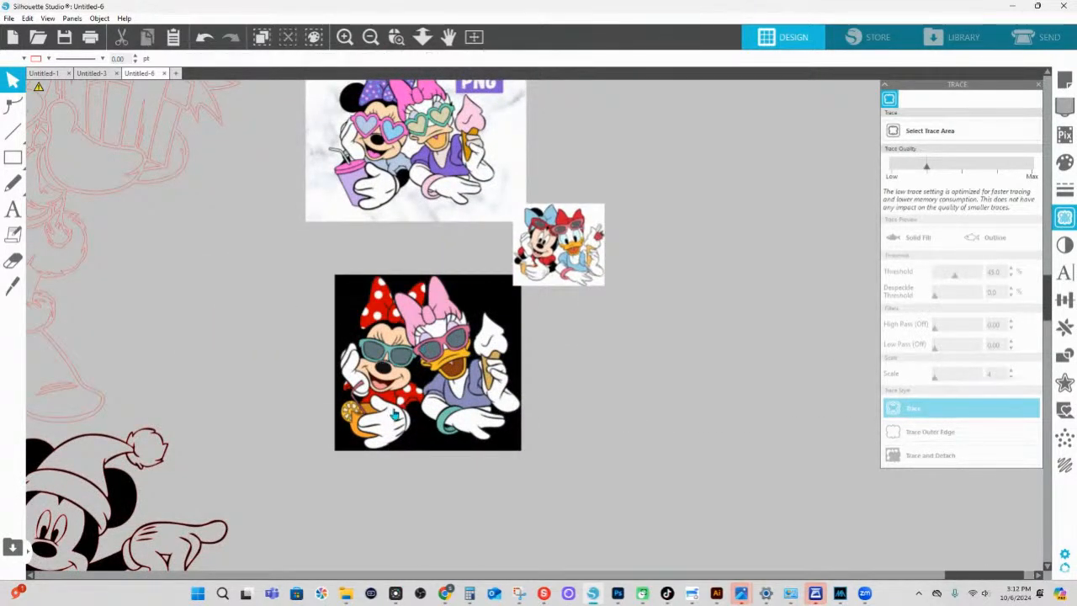
scroll(412, 320, up, 2)
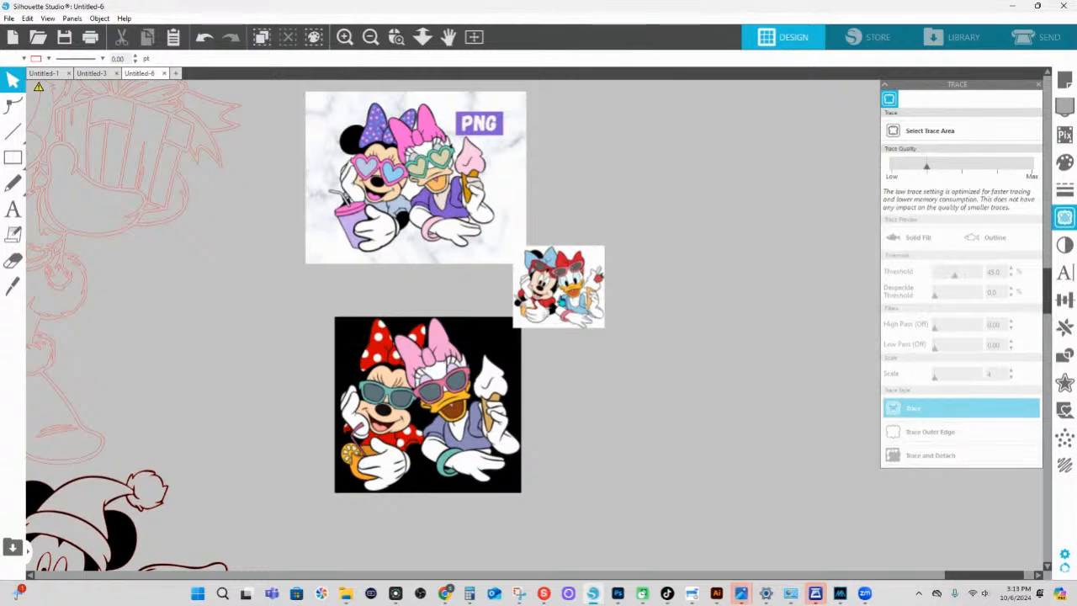
- Examine the line quality of the small white-background Minnie and Daisy picture up close
click(559, 299)
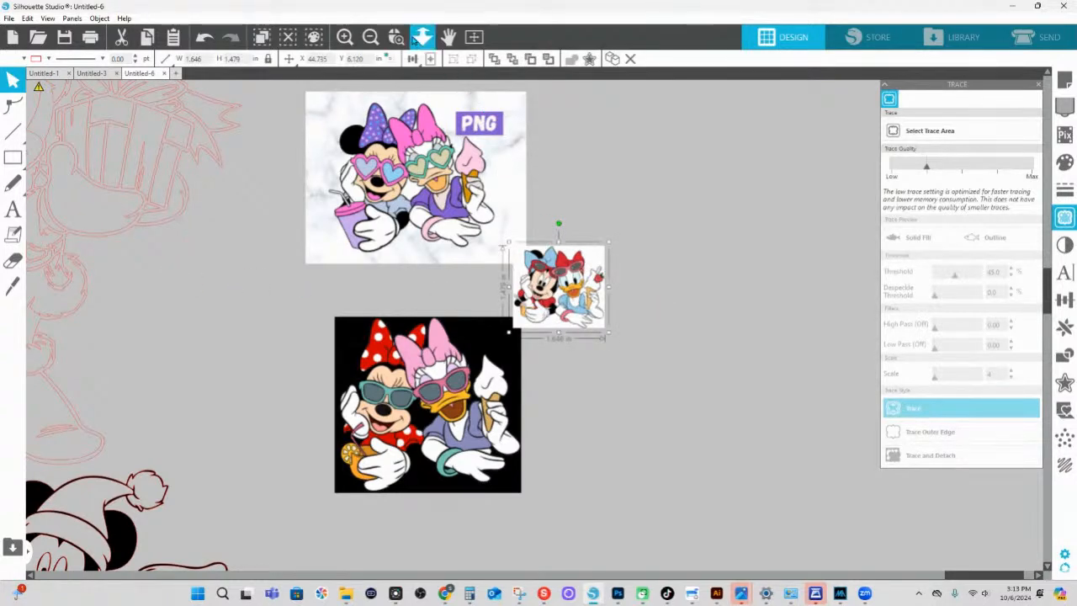
click(396, 37)
drag(677, 343, 480, 242)
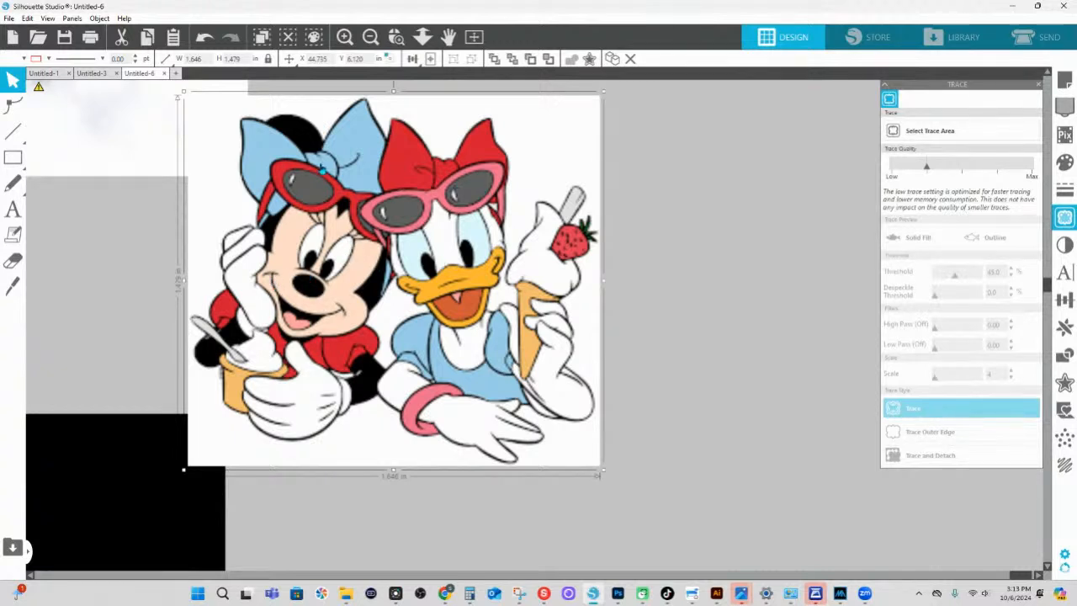
drag(351, 258, 446, 240)
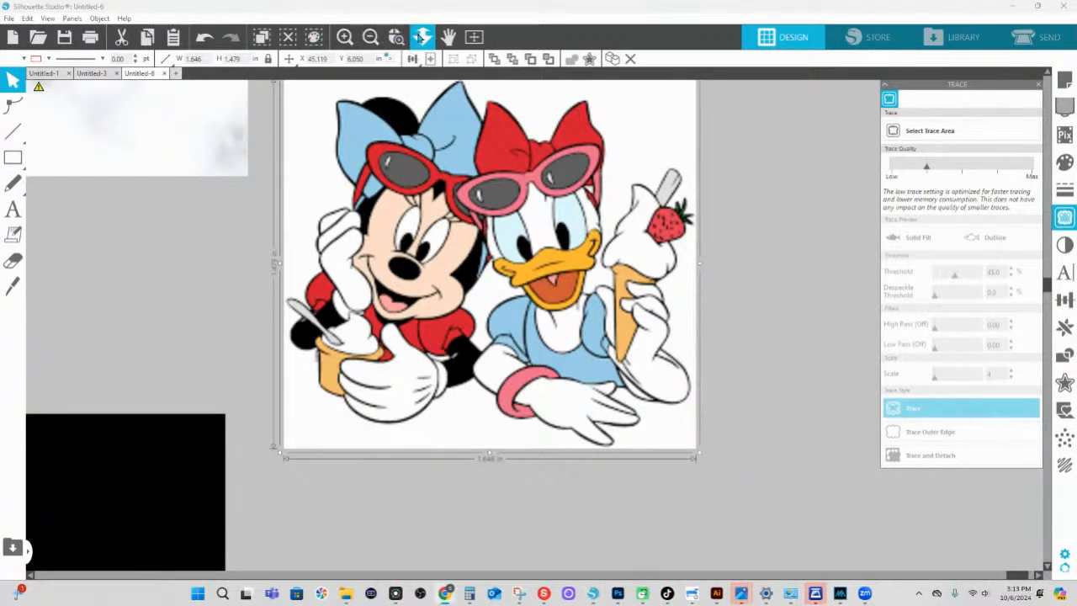
click(395, 36)
drag(341, 127, 628, 325)
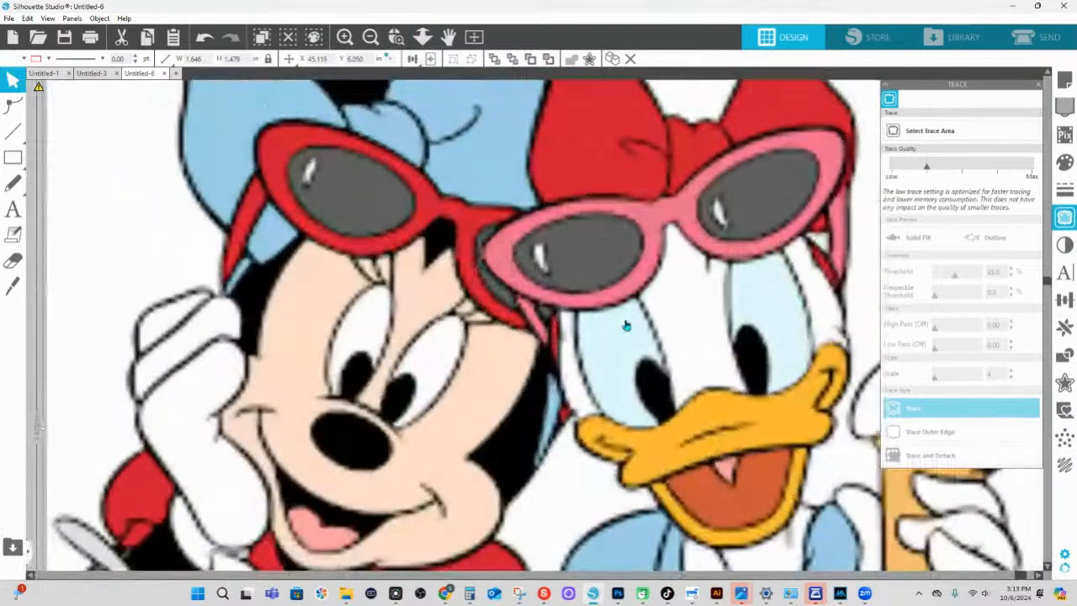
scroll(528, 340, down, 1)
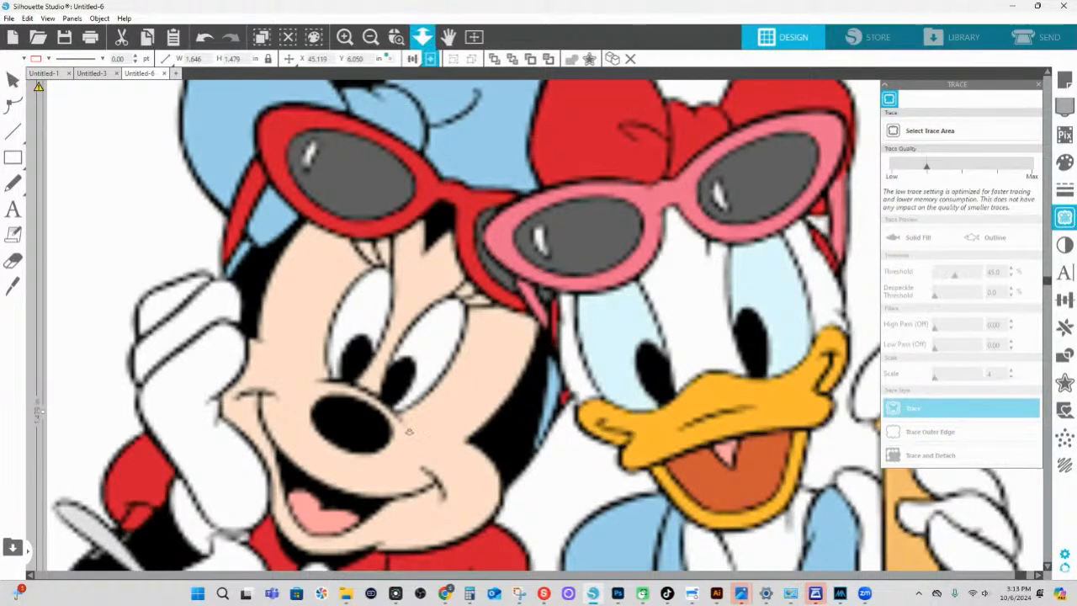
click(422, 36)
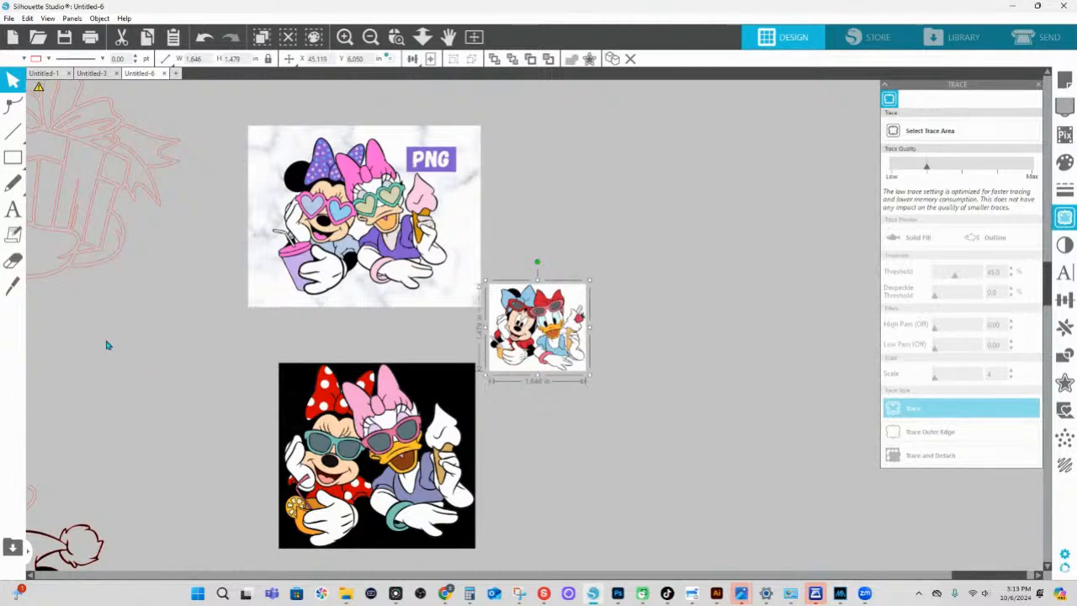
- Move the Minnie and Daisy outline past the pasted pictures into the empty area to their right
drag(164, 349, 678, 384)
drag(92, 312, 809, 325)
drag(767, 425, 106, 403)
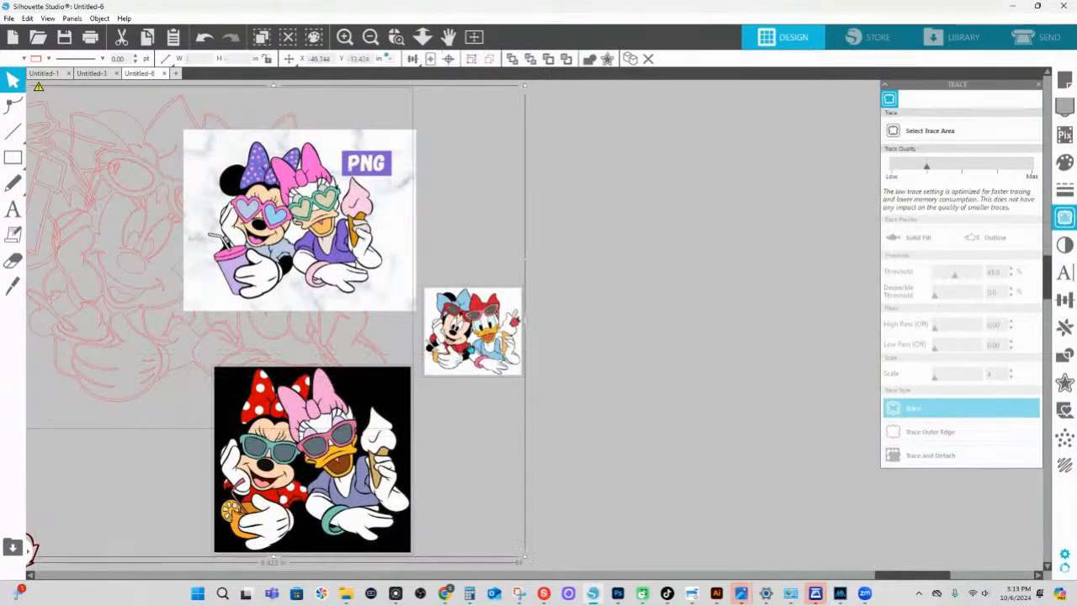
mouse_move(157, 325)
mouse_down()
mouse_move(639, 368)
mouse_move(567, 427)
mouse_move(323, 411)
mouse_up()
drag(404, 266, 432, 267)
click(432, 268)
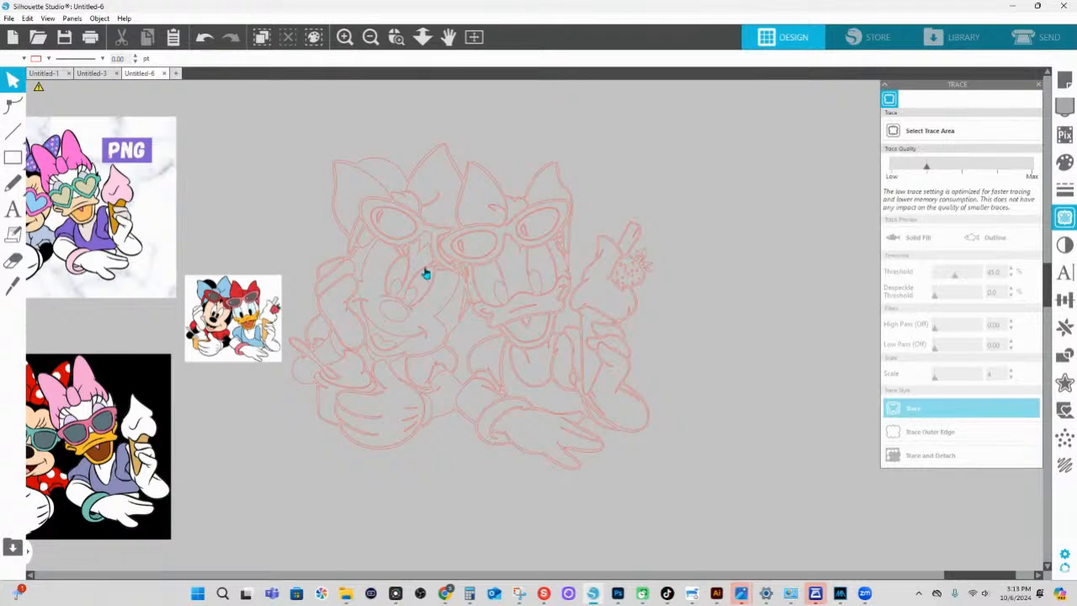
- Enlarge the small white-background picture to about 7.3 by 6.6 in and check the edges around Minnie's face up close
click(234, 334)
drag(287, 271, 616, 81)
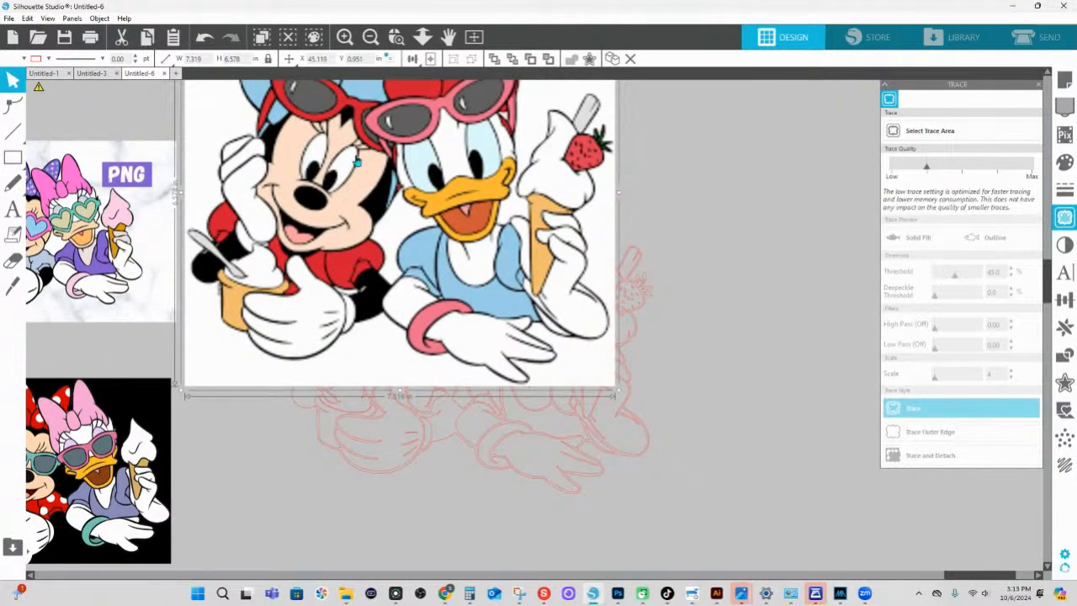
click(396, 37)
drag(373, 210, 378, 217)
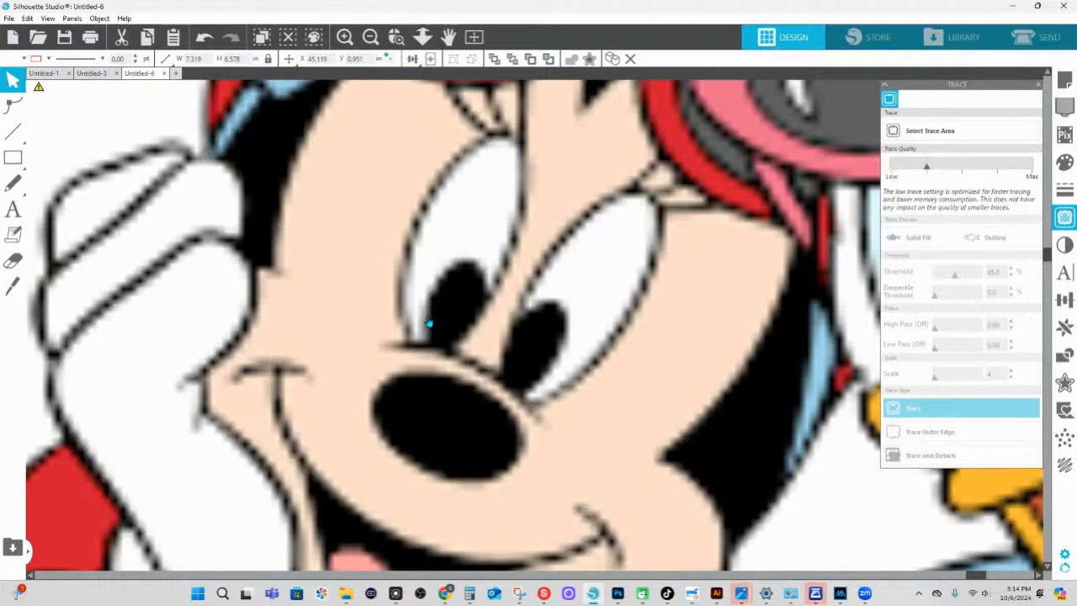
click(423, 37)
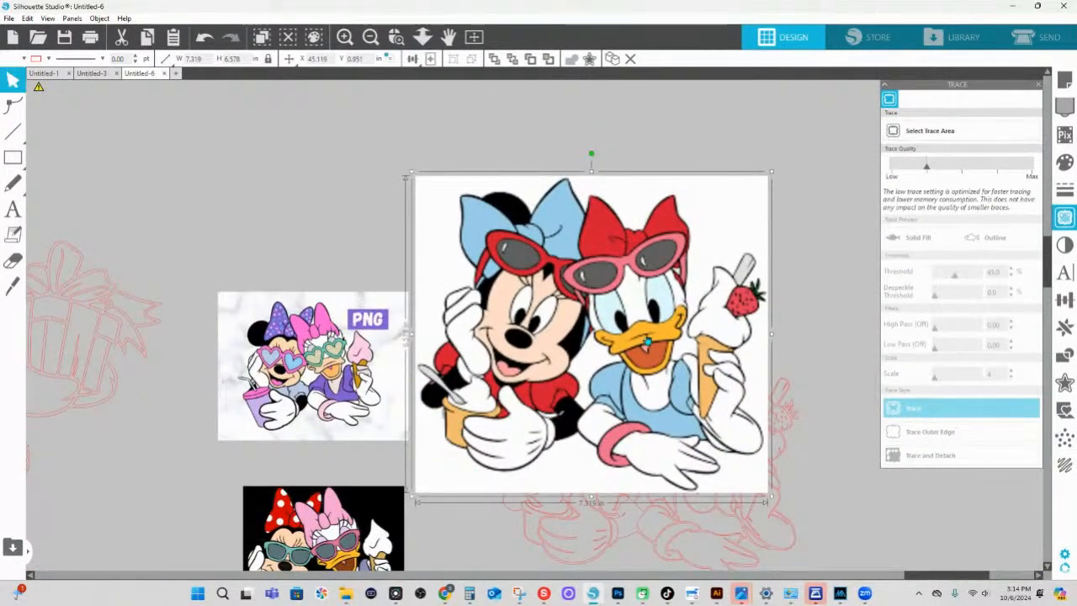
- Move the enlarged Minnie and Daisy picture up and left off the outline, and shift the PNG-labelled picture slightly
drag(630, 377, 520, 271)
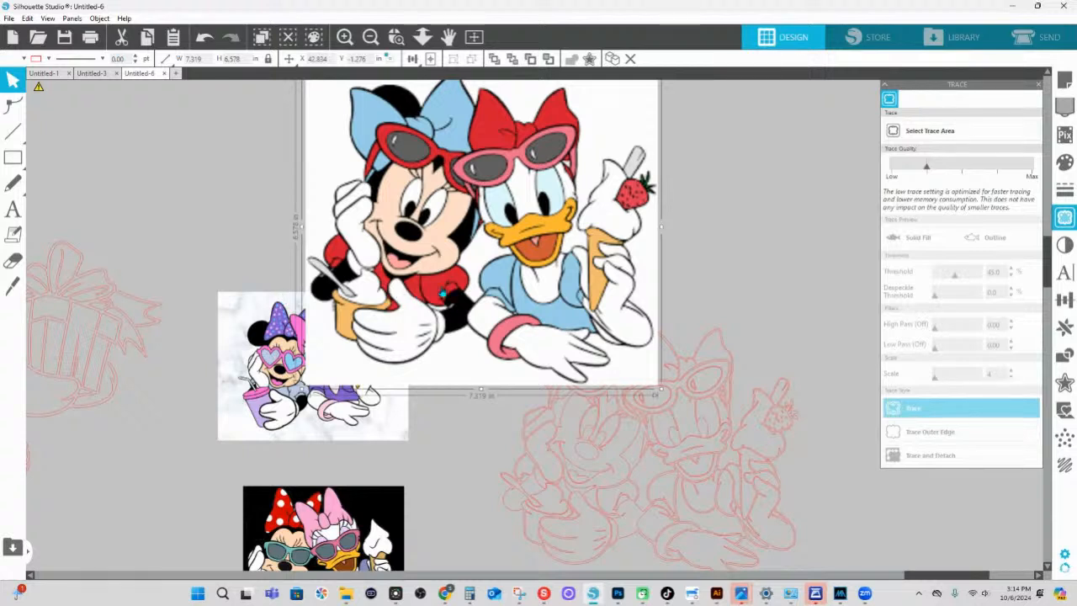
drag(452, 292, 372, 224)
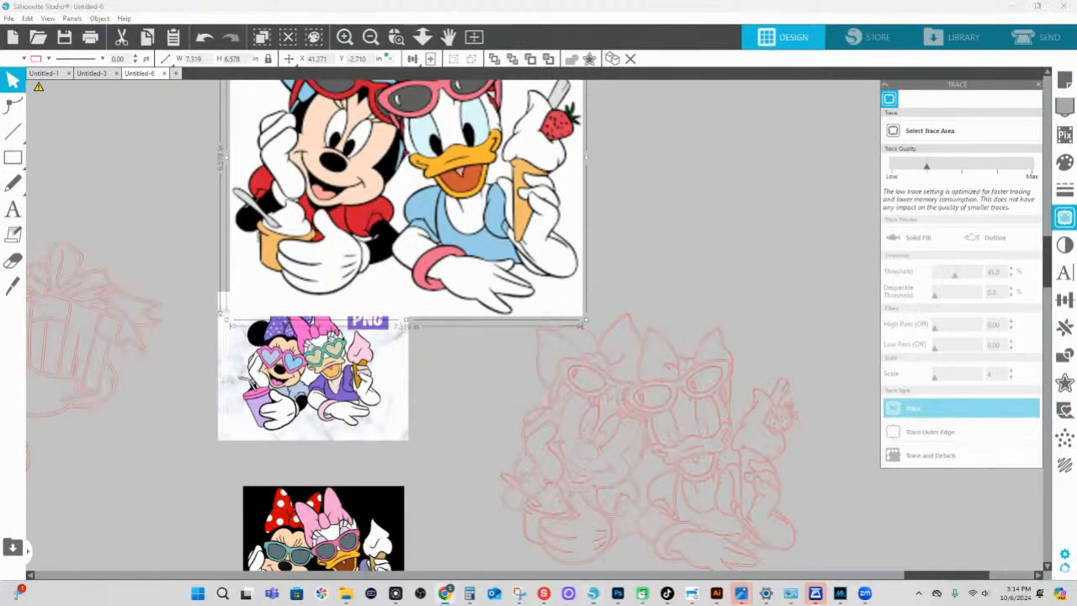
drag(241, 432, 246, 436)
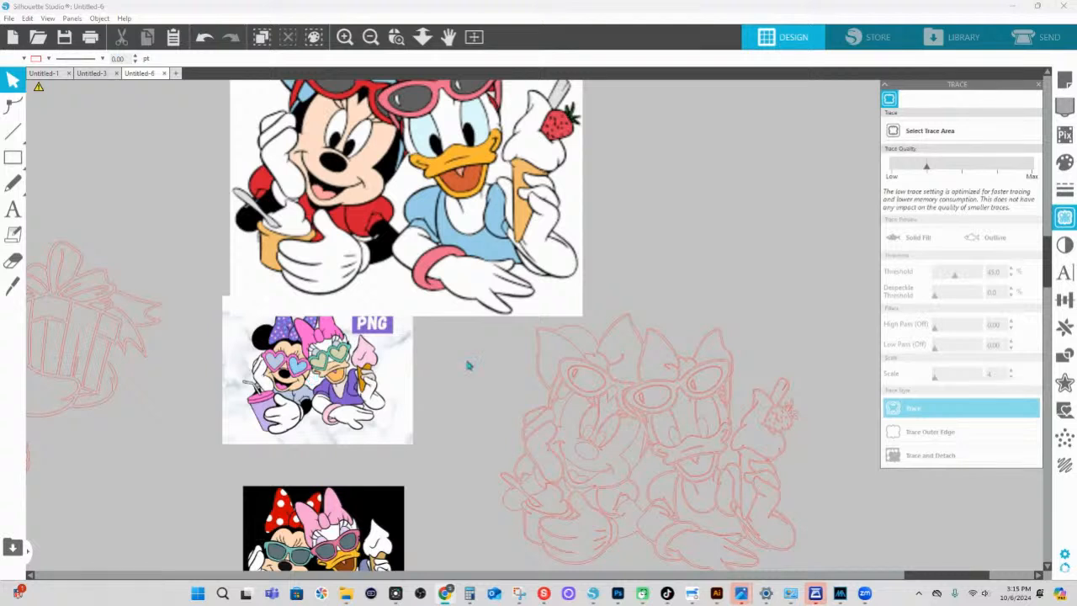
- Duplicate the Minnie and Daisy outline above the original and copy it together with the enlarged white-background picture and the PNG-labelled picture
scroll(455, 241, up, 1)
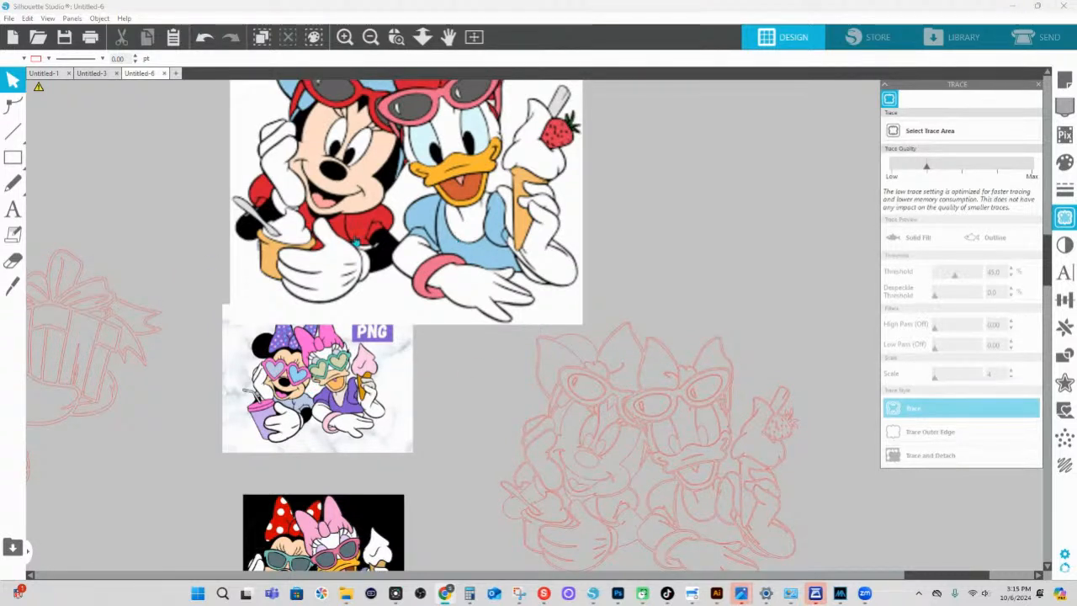
scroll(455, 242, up, 4)
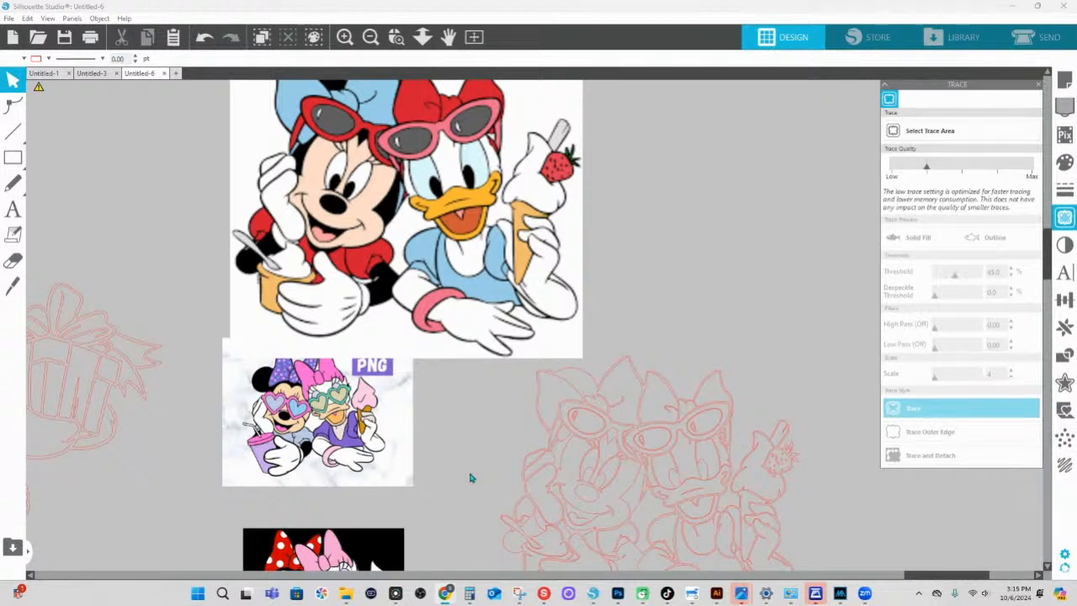
click(648, 433)
mouse_move(648, 434)
mouse_down()
mouse_move(670, 387)
mouse_move(774, 435)
mouse_move(715, 300)
mouse_move(722, 212)
mouse_up()
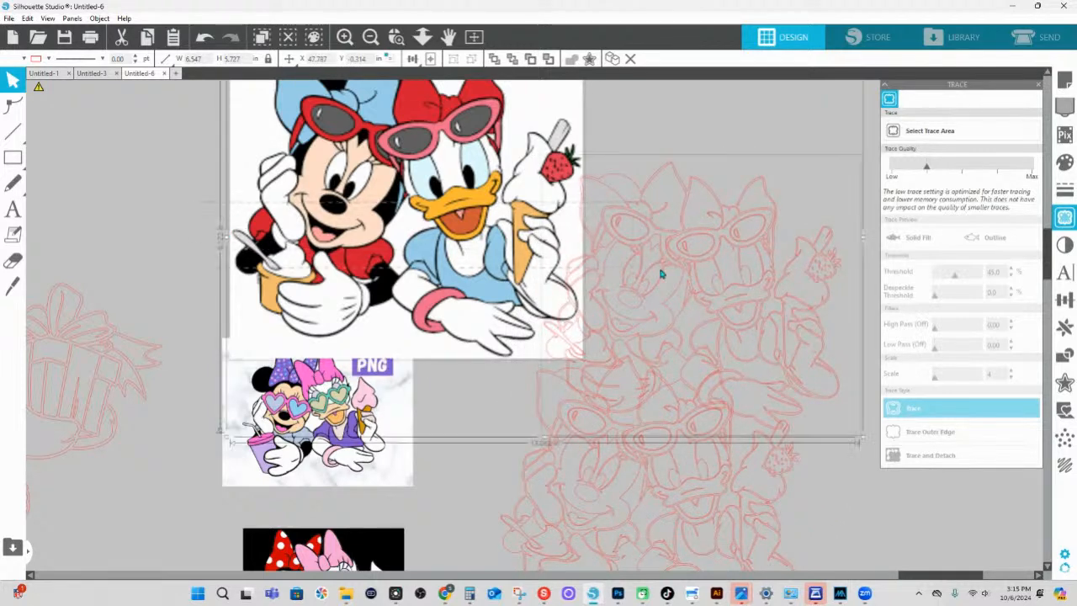
shift+click(328, 408)
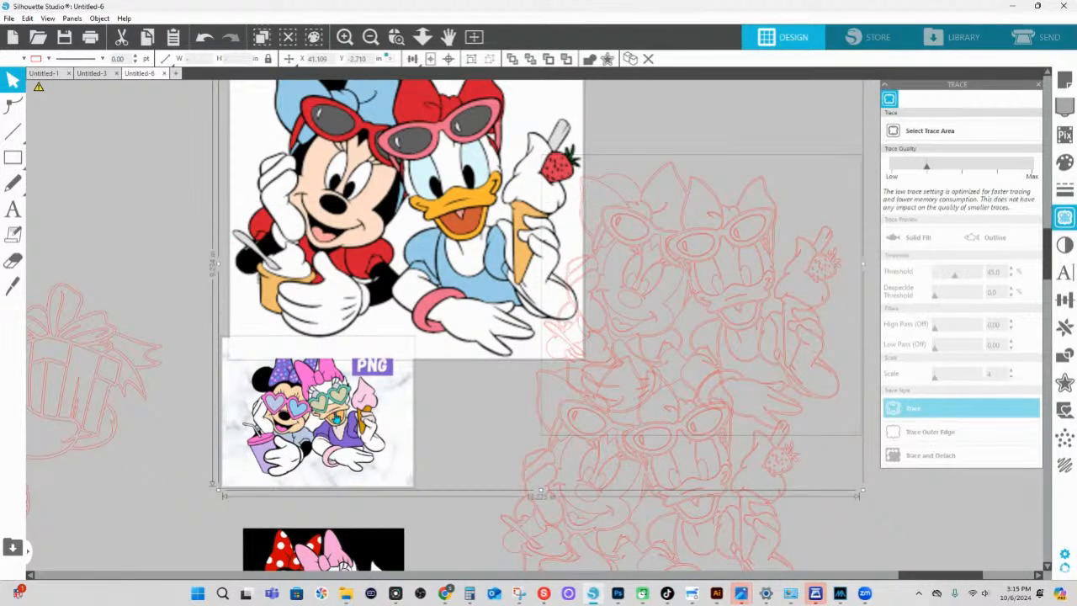
key(Escape)
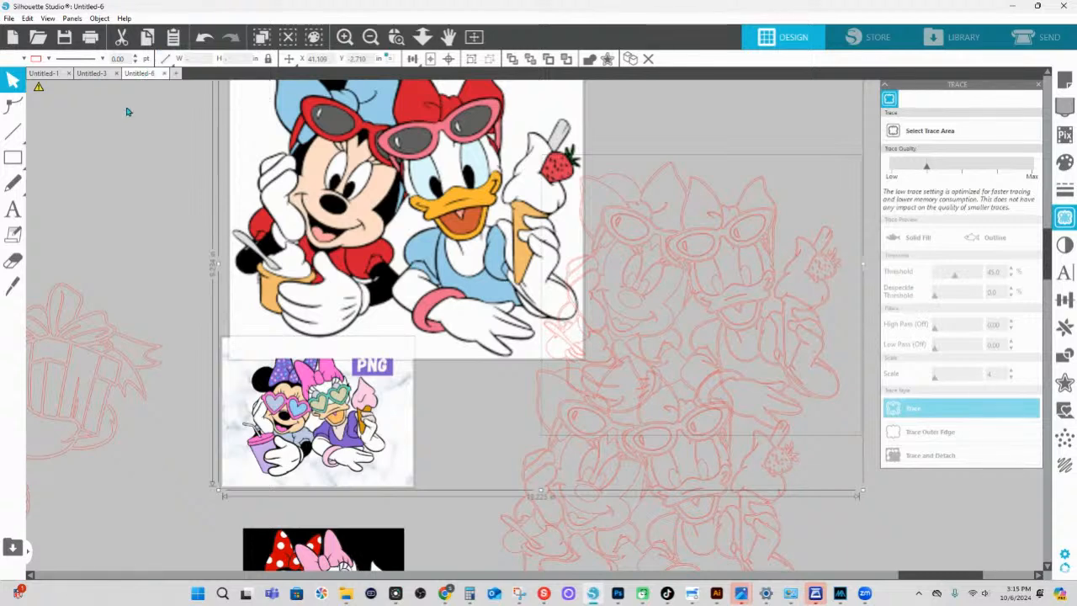
- Paste the outline and both pictures into the Untitled-1 document and lay them out side by side in the empty area beside the page
click(46, 73)
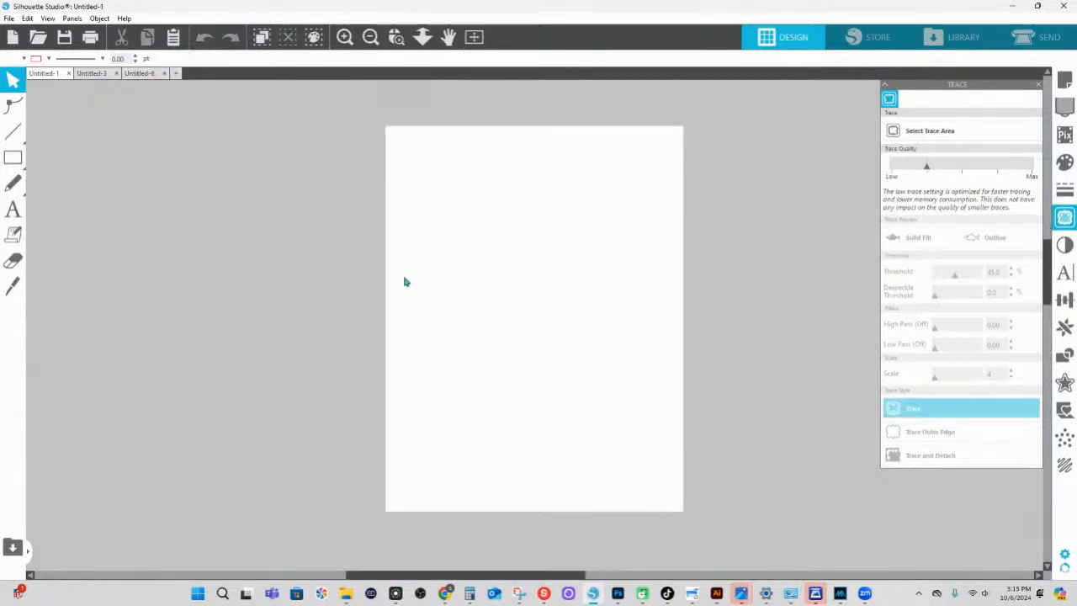
key(ctrl+v)
drag(398, 296, 2, 232)
drag(294, 316, 732, 313)
click(462, 422)
drag(353, 290, 261, 280)
click(662, 313)
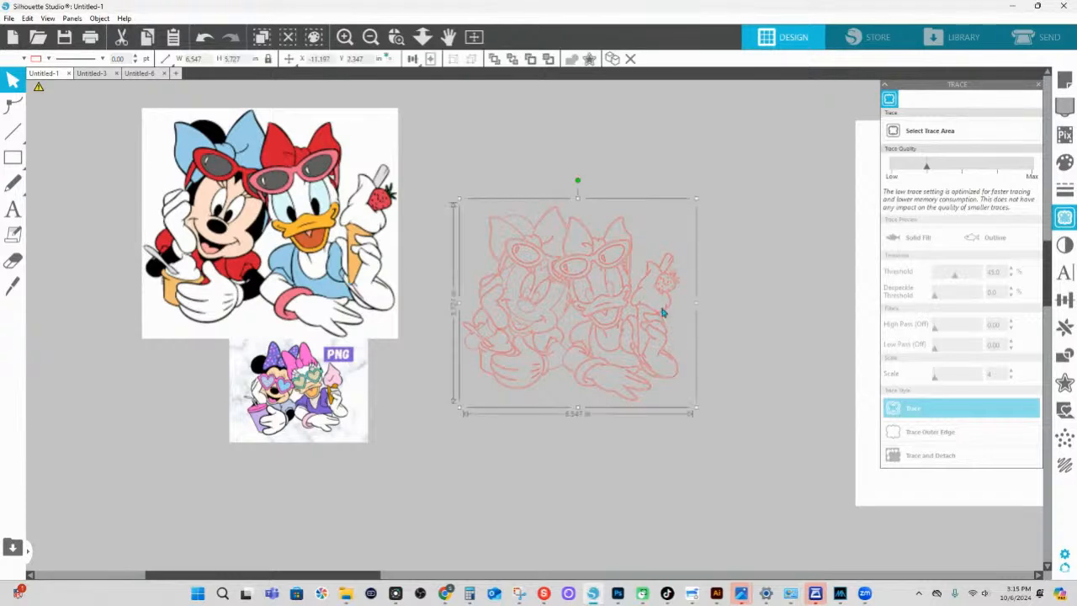
- Leave a duplicate of the outline to the lower left of the pictures and enlarge the other one to about 10.4 by 9.1 in
mouse_move(661, 312)
mouse_down()
mouse_move(185, 488)
mouse_move(80, 460)
mouse_up()
click(594, 276)
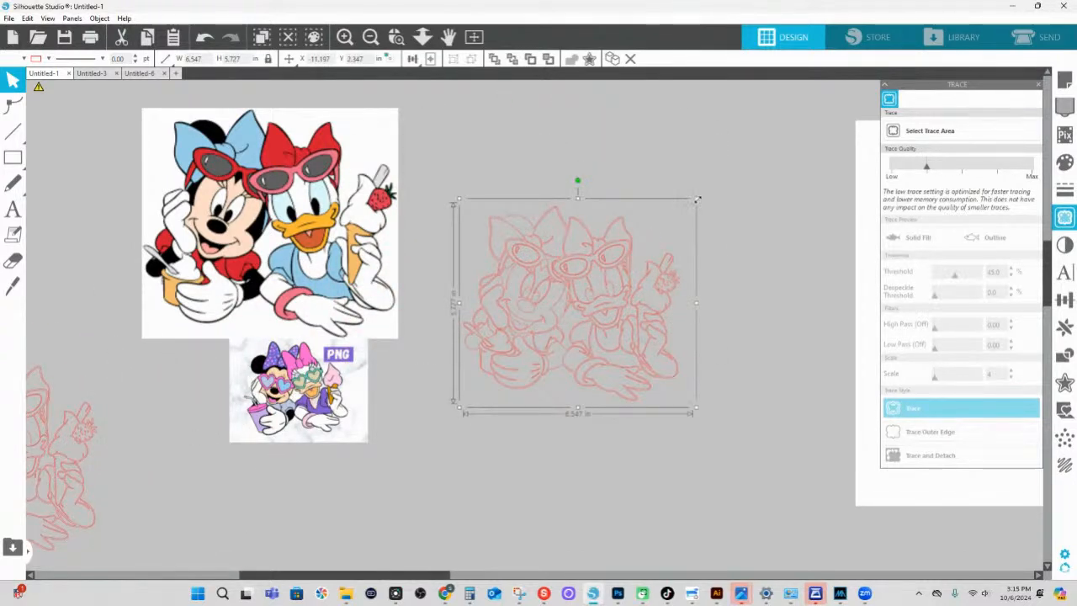
mouse_move(698, 201)
mouse_down()
mouse_move(813, 130)
mouse_move(829, 83)
mouse_up()
drag(663, 168, 630, 180)
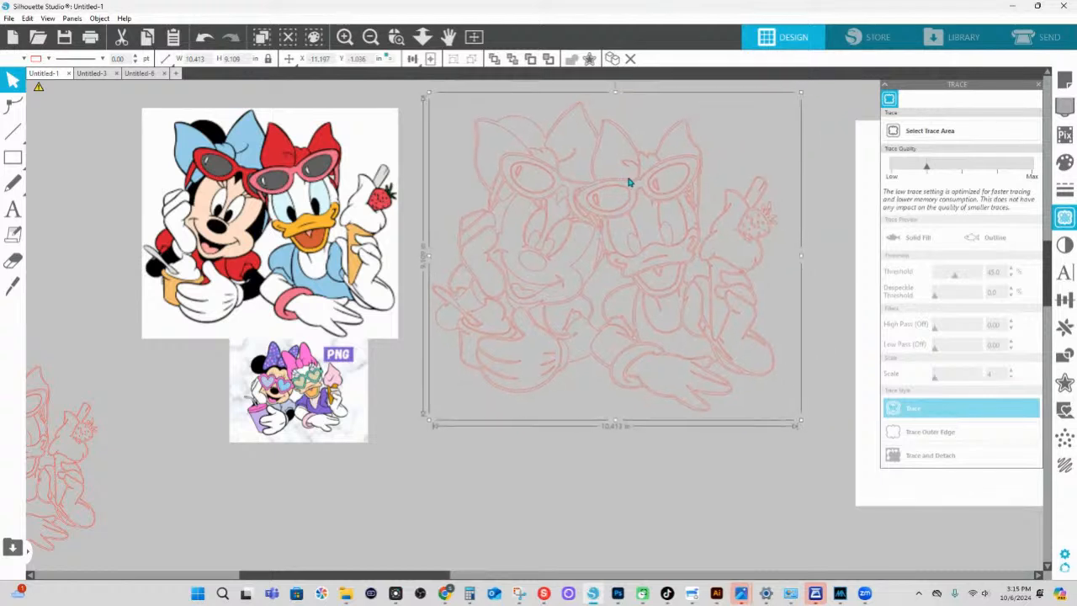
- Fill the enlarged Minnie and Daisy outline with light pink
click(1064, 161)
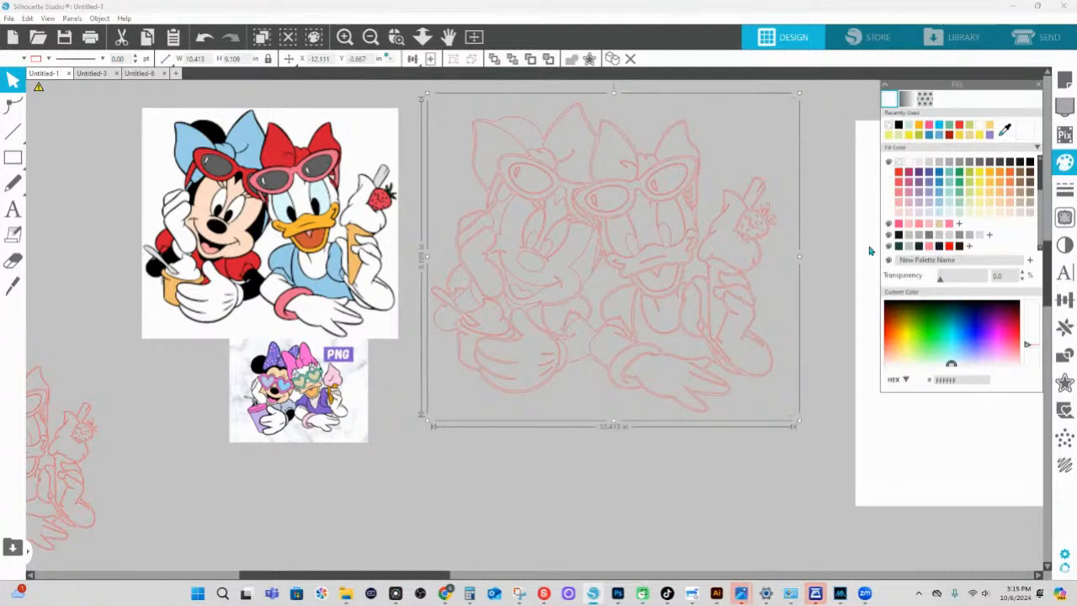
click(900, 221)
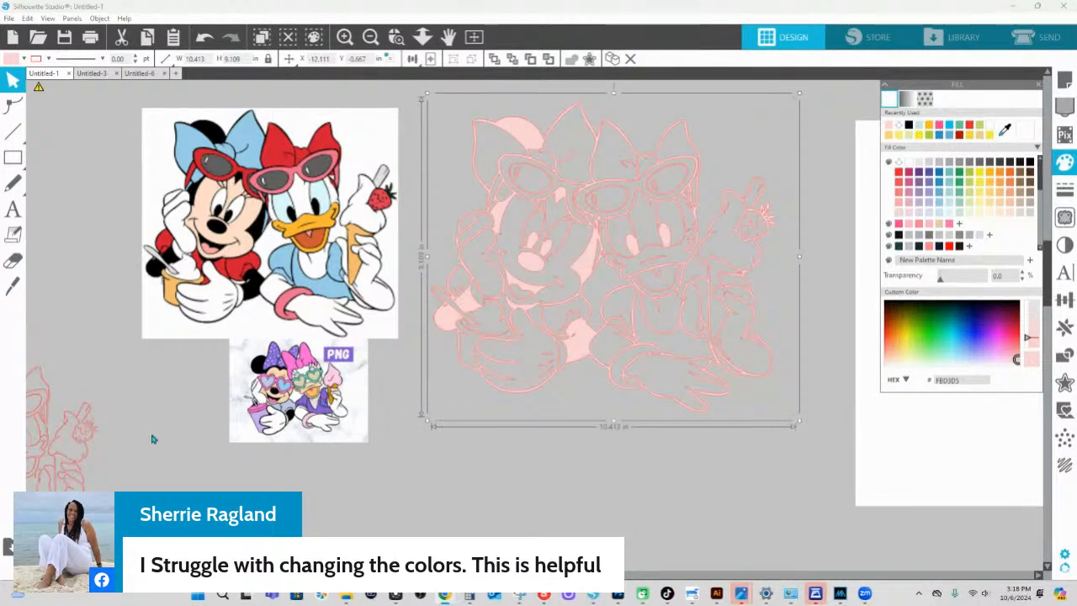
- Examine the PNG-labelled picture up close and check the Colorize hue setting in its image effects
click(309, 397)
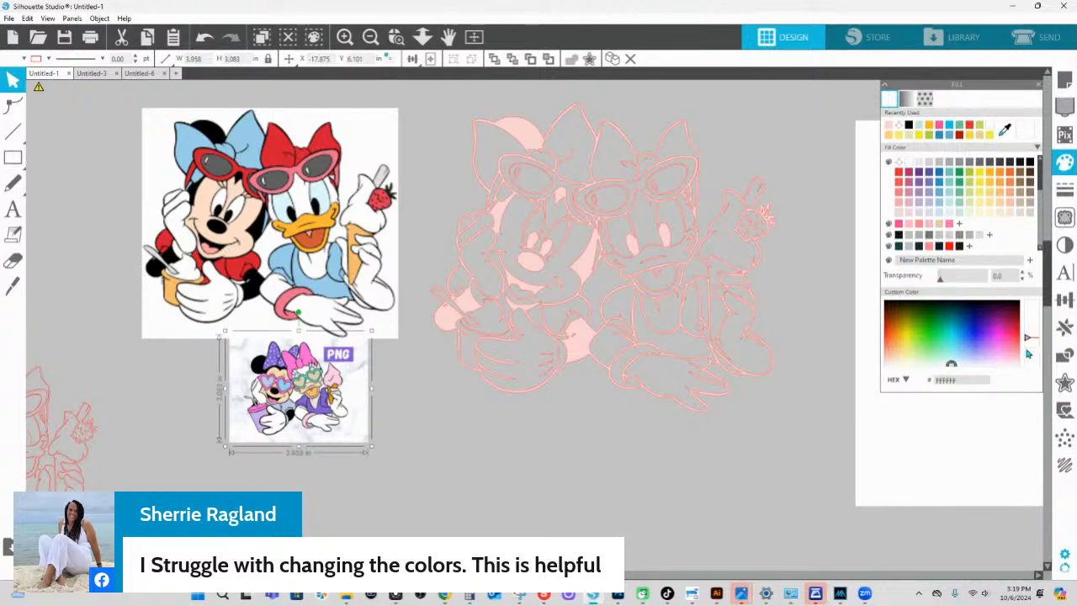
click(1064, 244)
drag(967, 84, 653, 198)
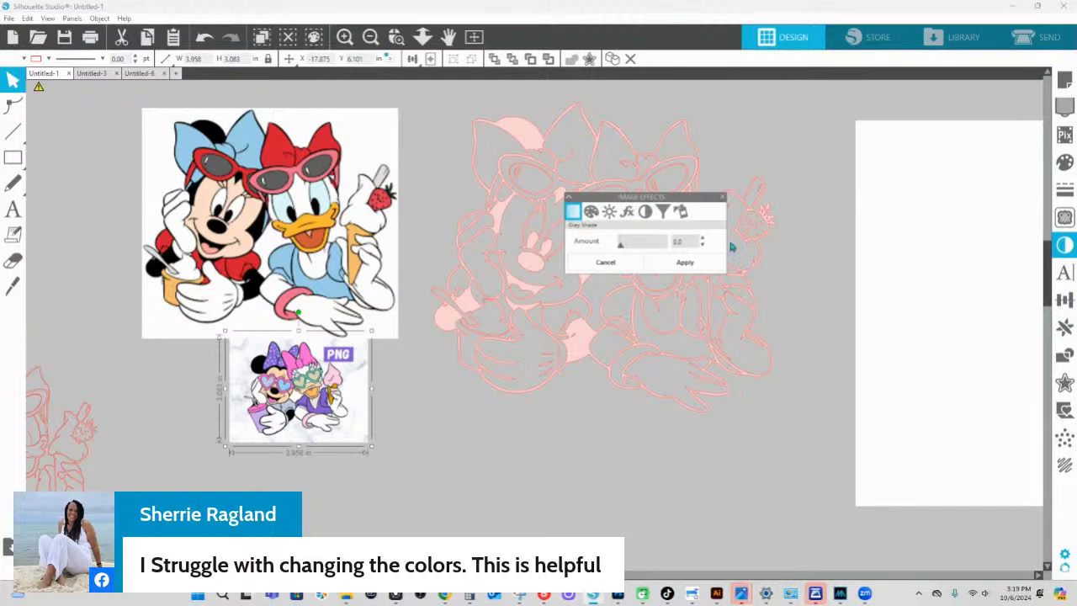
click(396, 37)
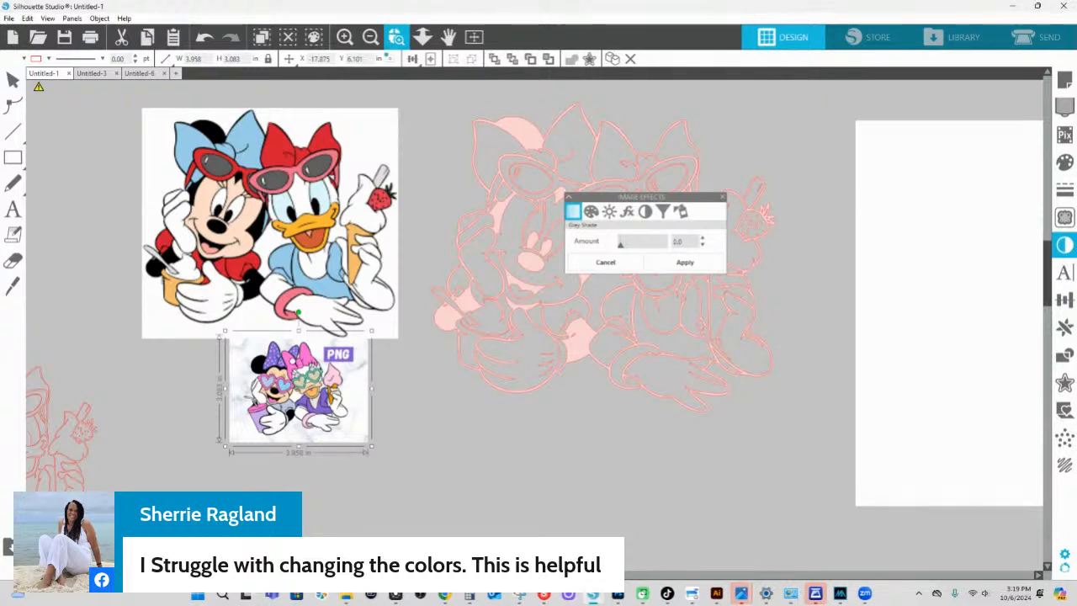
click(369, 383)
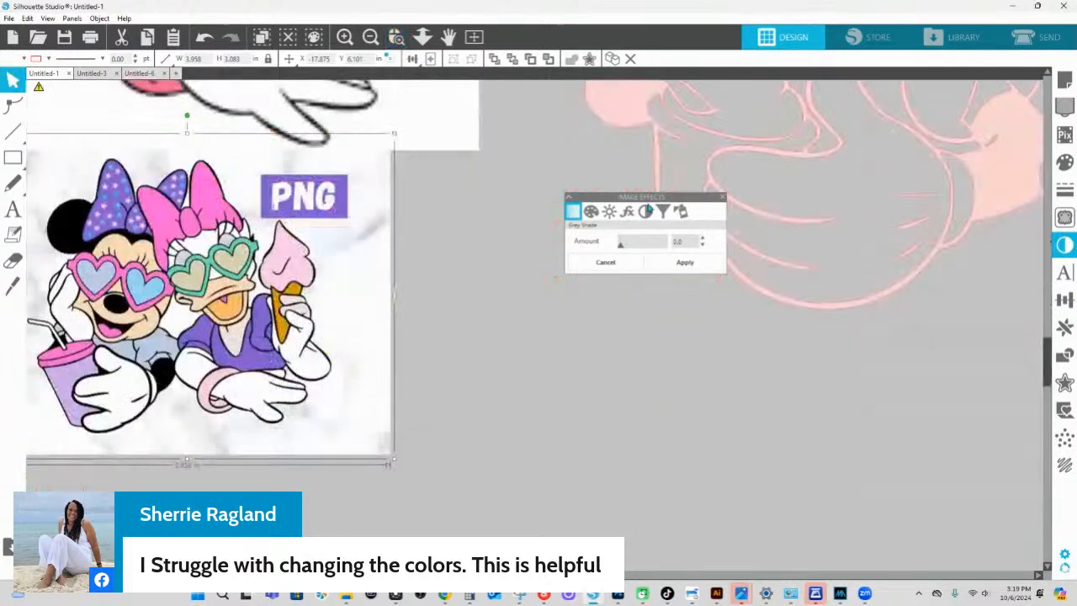
click(591, 215)
drag(629, 328, 785, 327)
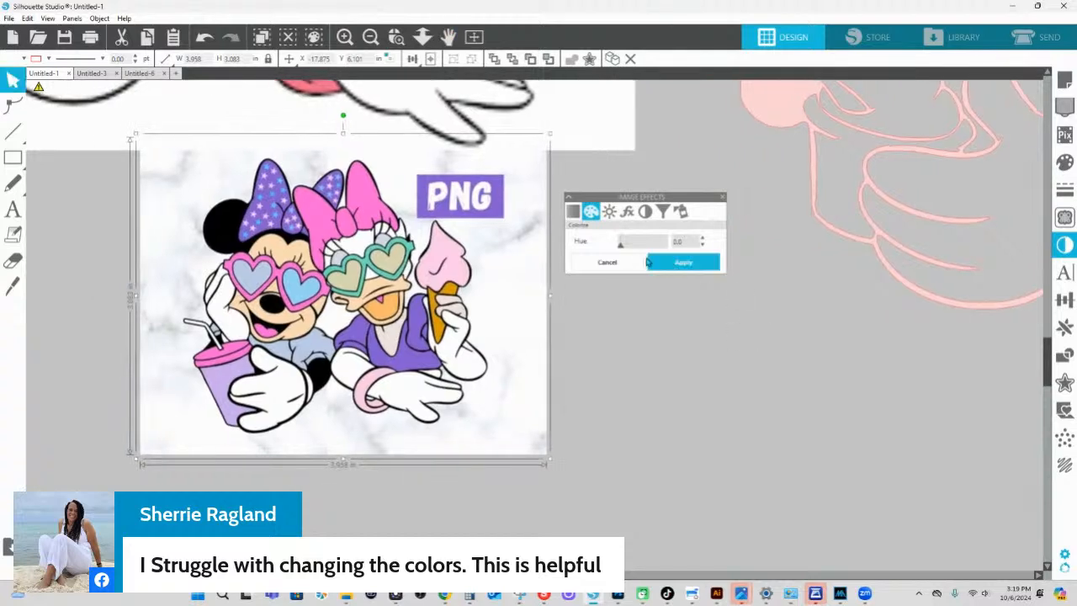
mouse_move(620, 246)
mouse_down()
mouse_move(673, 252)
mouse_move(582, 252)
mouse_move(644, 248)
mouse_move(620, 255)
mouse_up()
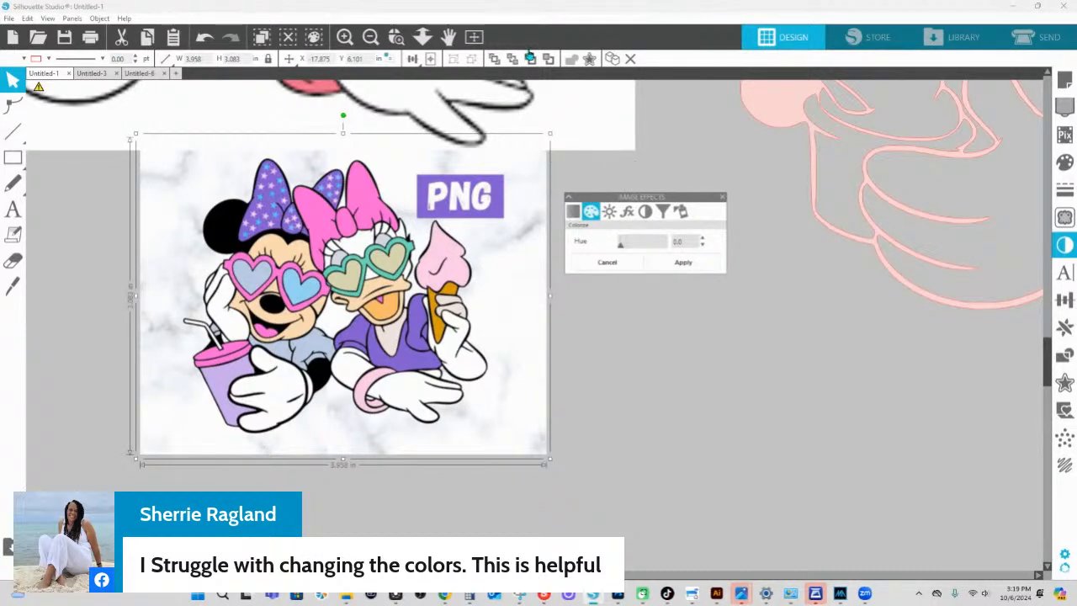
- Move the image effects window clear of the artwork and release the compound path of the pink-filled Minnie and Daisy trace
click(422, 36)
drag(442, 179, 446, 206)
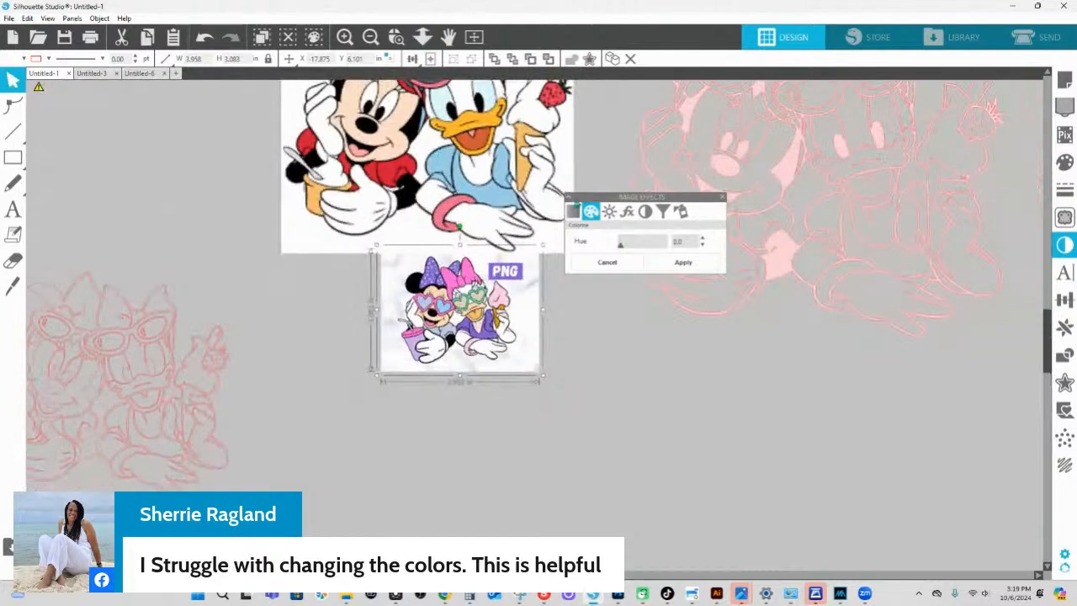
drag(607, 196, 569, 453)
drag(761, 308, 400, 388)
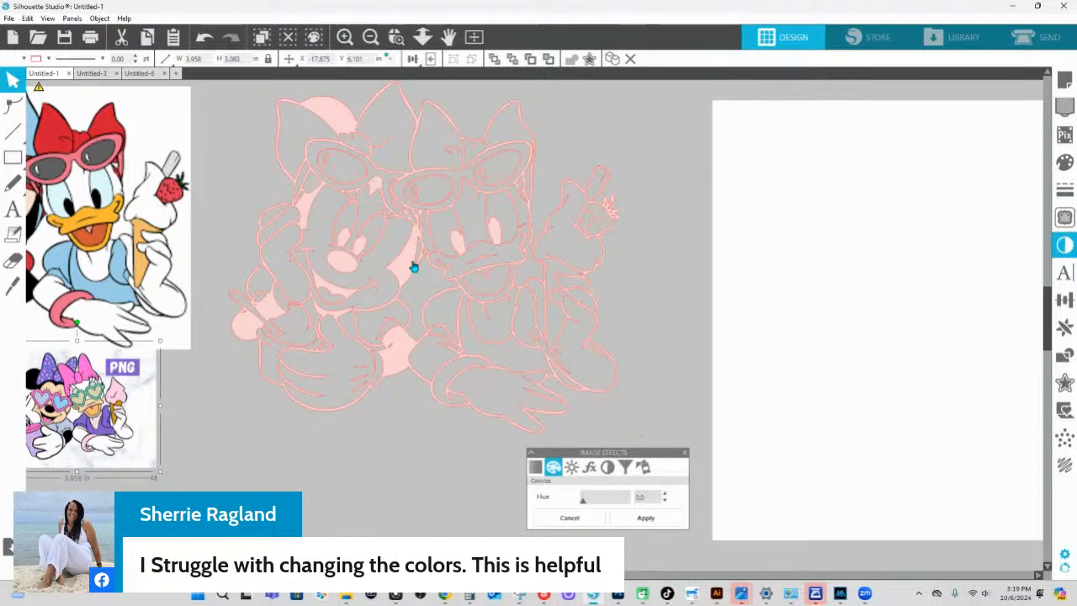
click(413, 267)
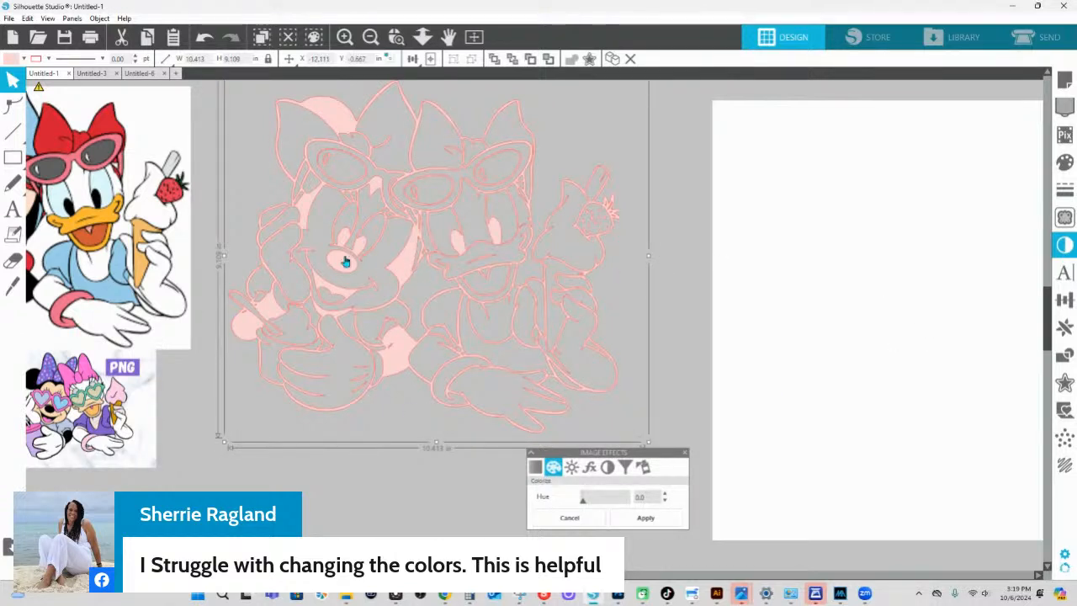
right_click(412, 239)
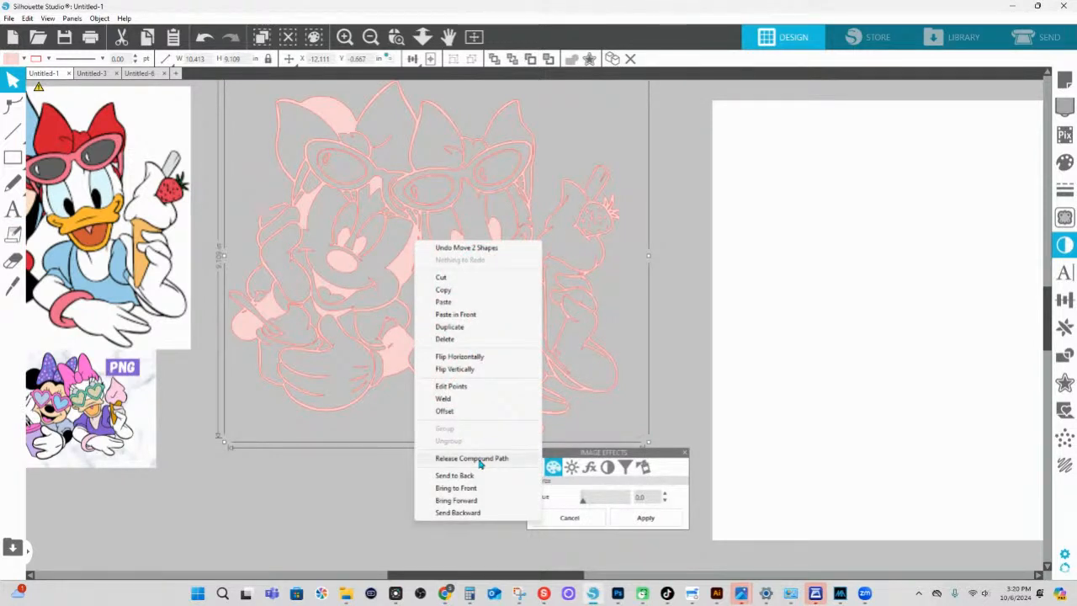
click(471, 458)
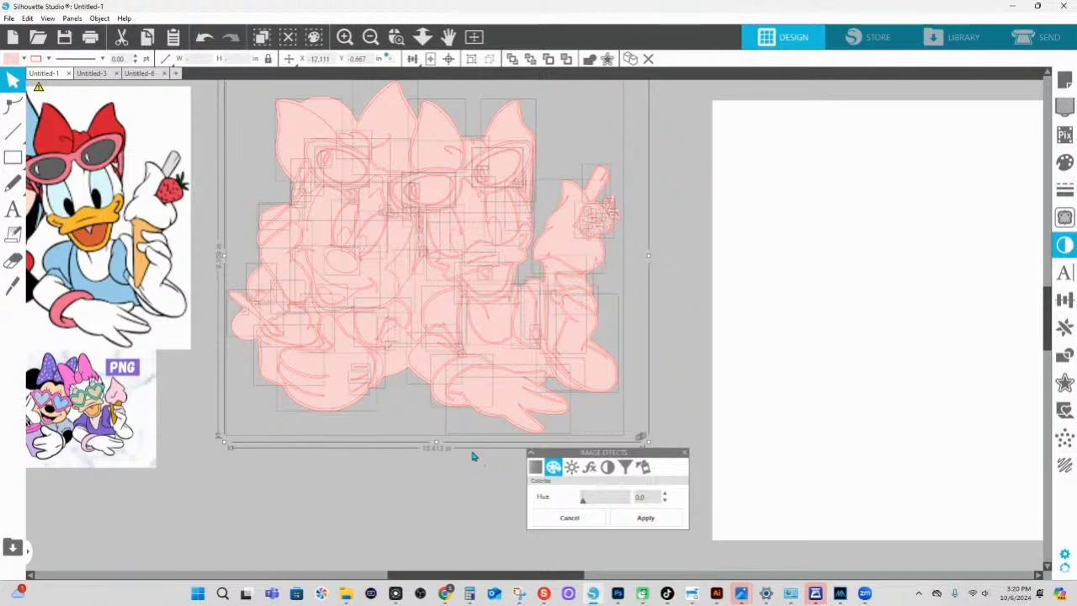
click(420, 470)
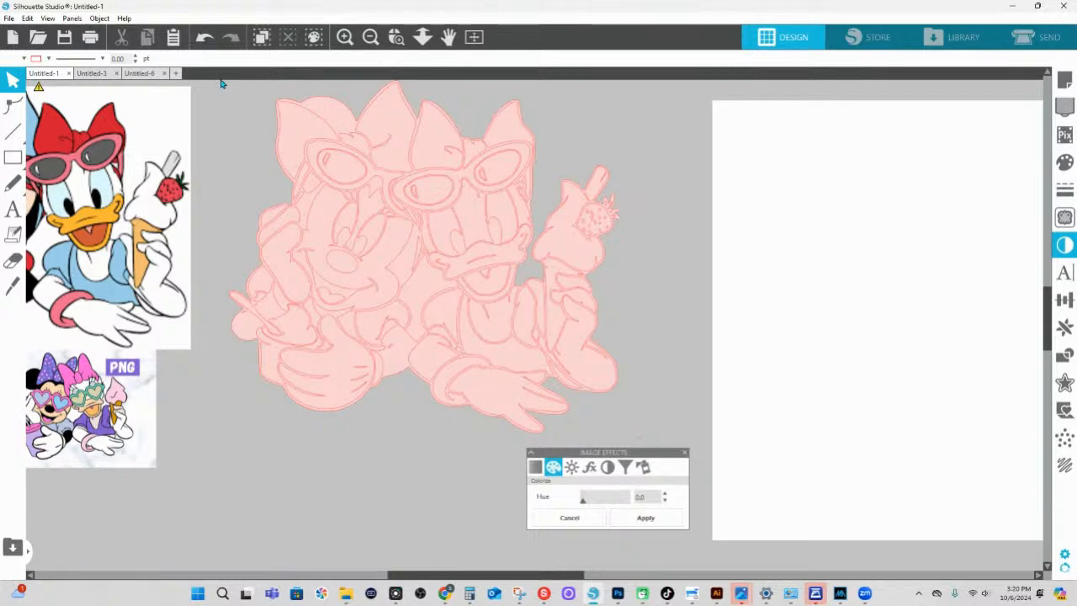
- Remove the line color from all the released Minnie and Daisy pieces
drag(221, 83, 670, 437)
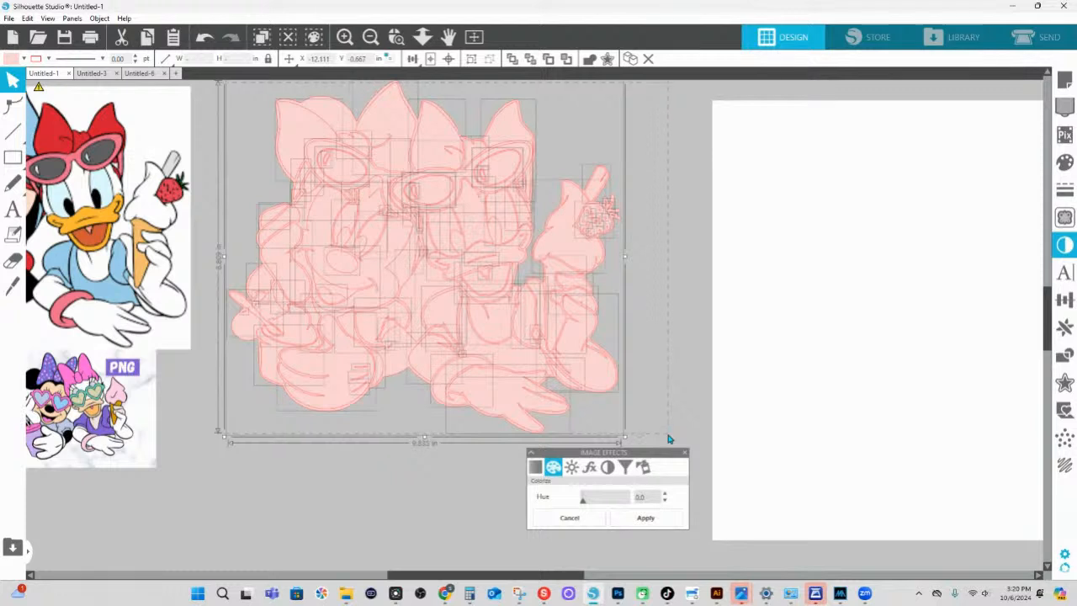
click(48, 59)
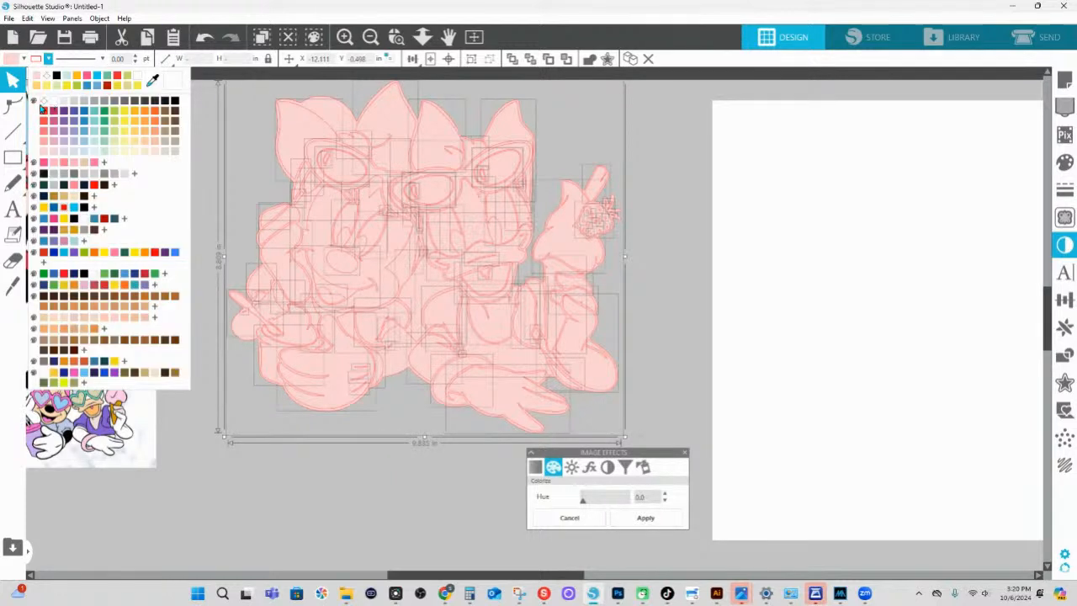
click(43, 101)
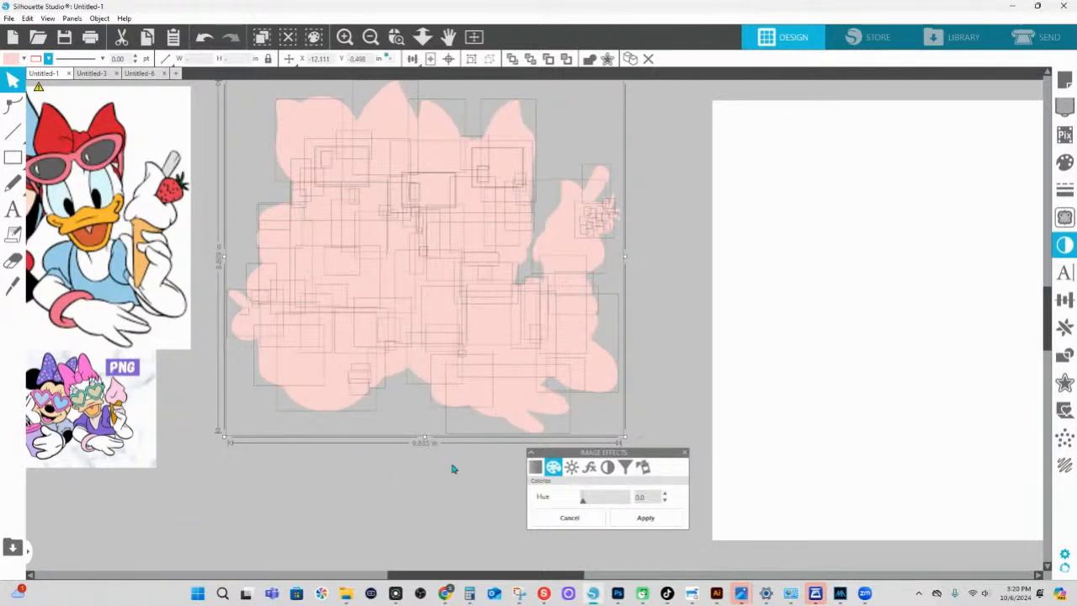
click(371, 495)
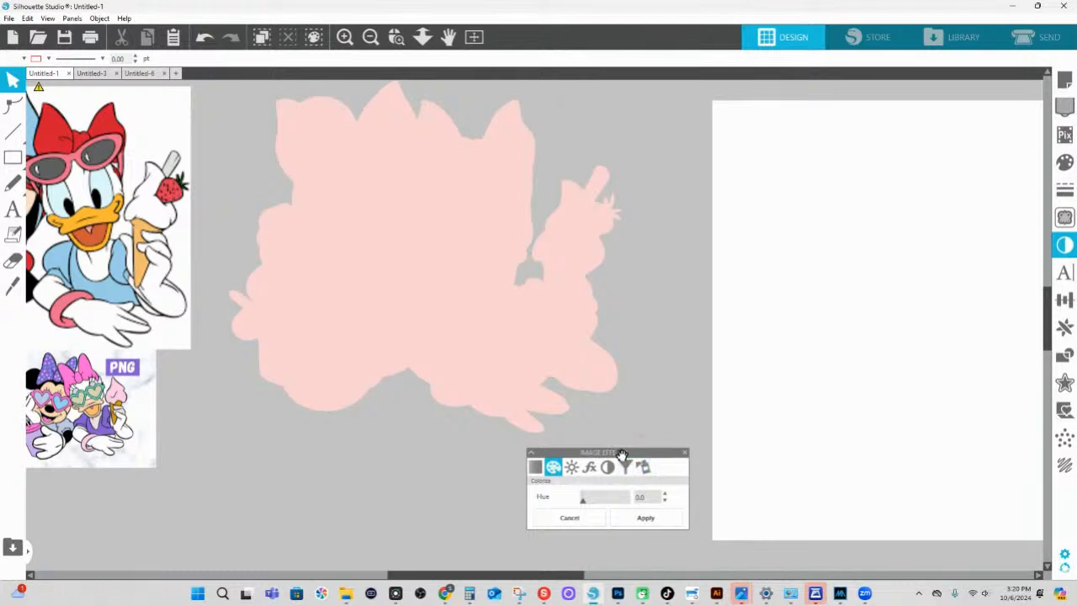
- Move the image effects window aside and delete the tiny stray shapes in the empty areas below and above the pink artwork
drag(623, 453, 1021, 309)
drag(750, 513, 627, 437)
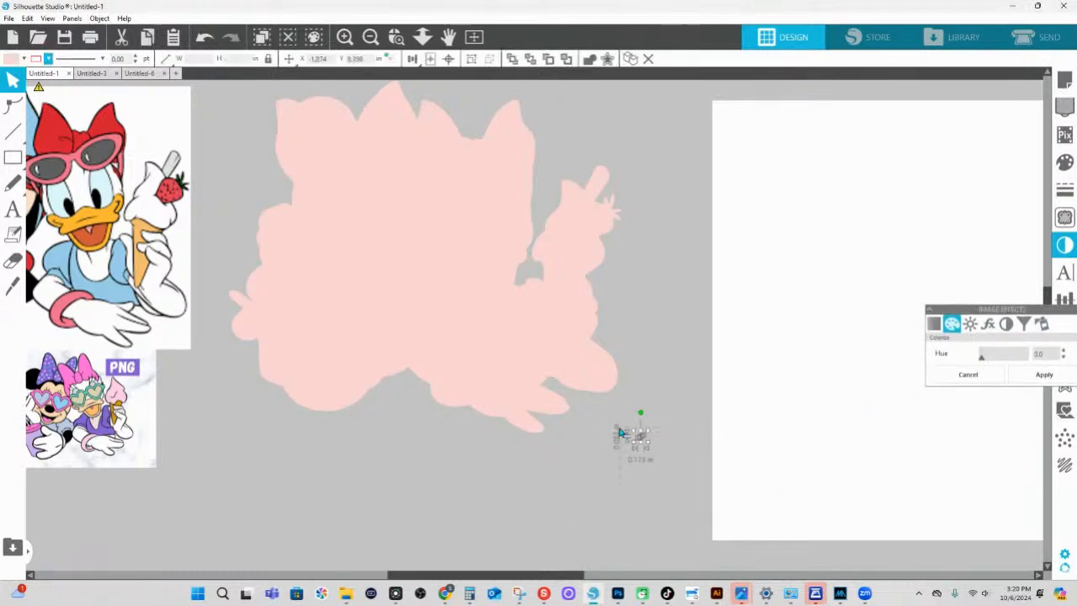
key(Delete)
scroll(665, 291, up, 4)
drag(588, 132, 685, 163)
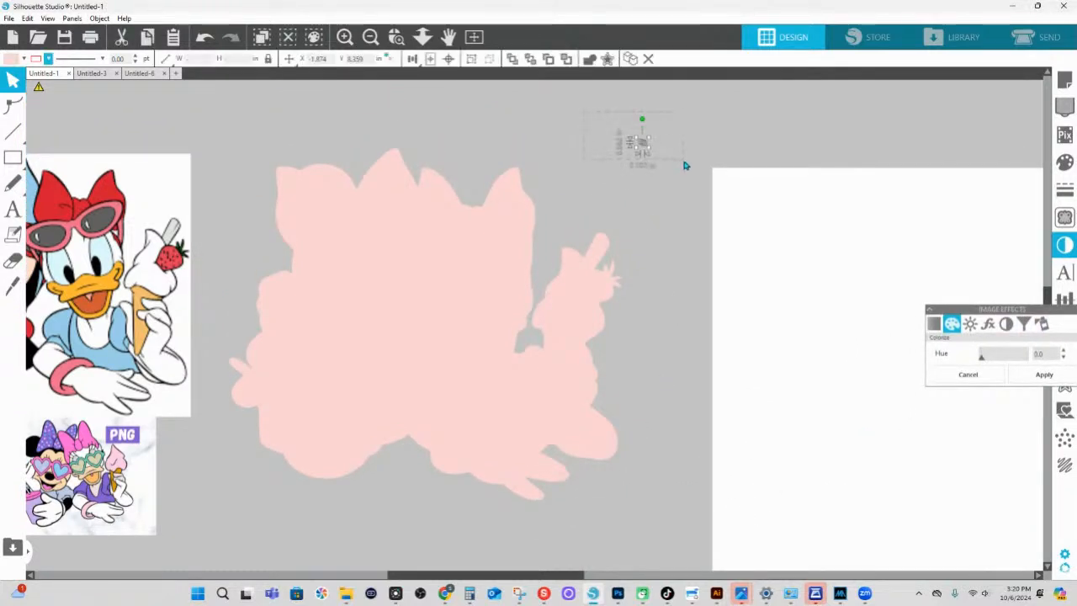
key(Delete)
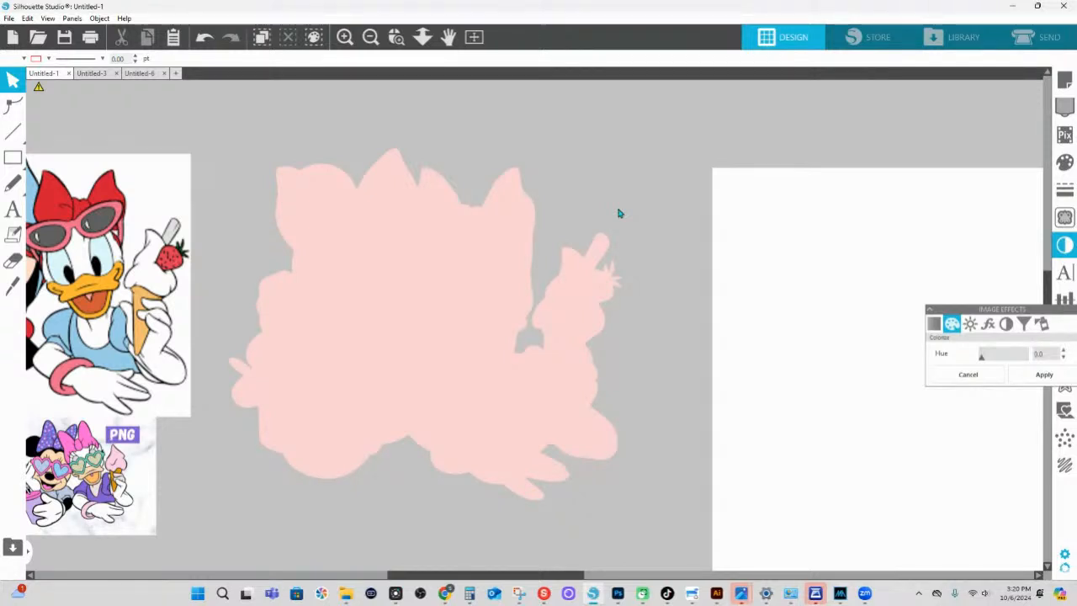
- Set the line color of all the pink Minnie and Daisy pieces to red
drag(243, 123, 529, 435)
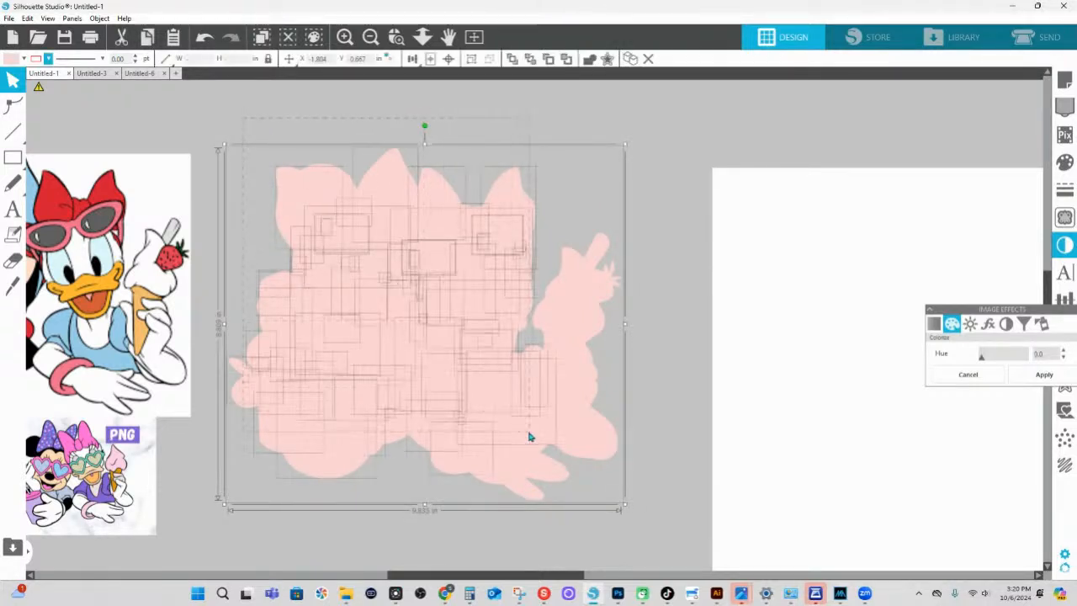
drag(217, 108, 652, 512)
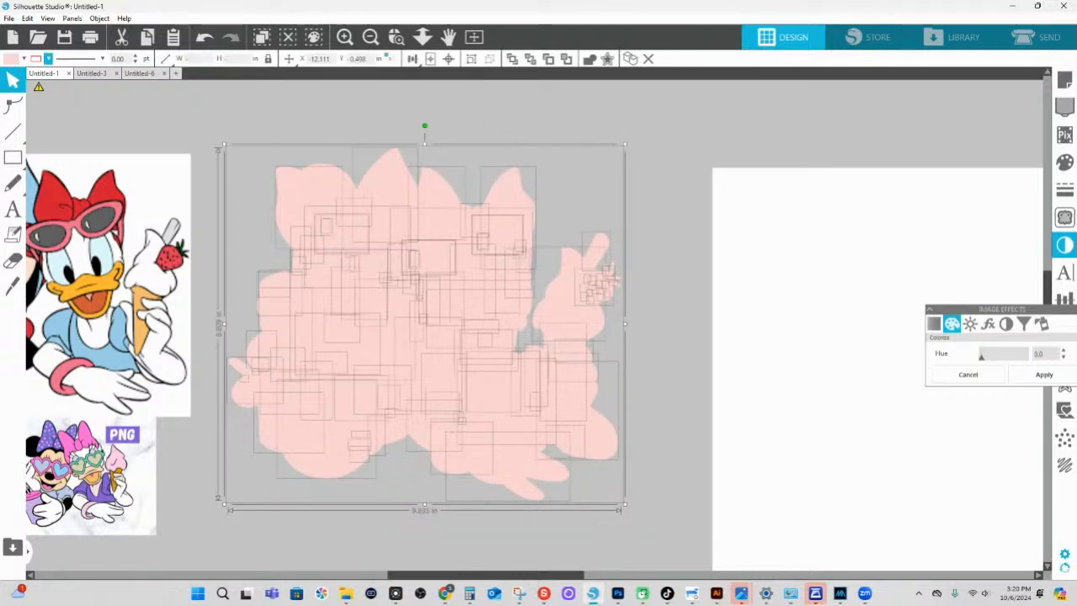
click(49, 60)
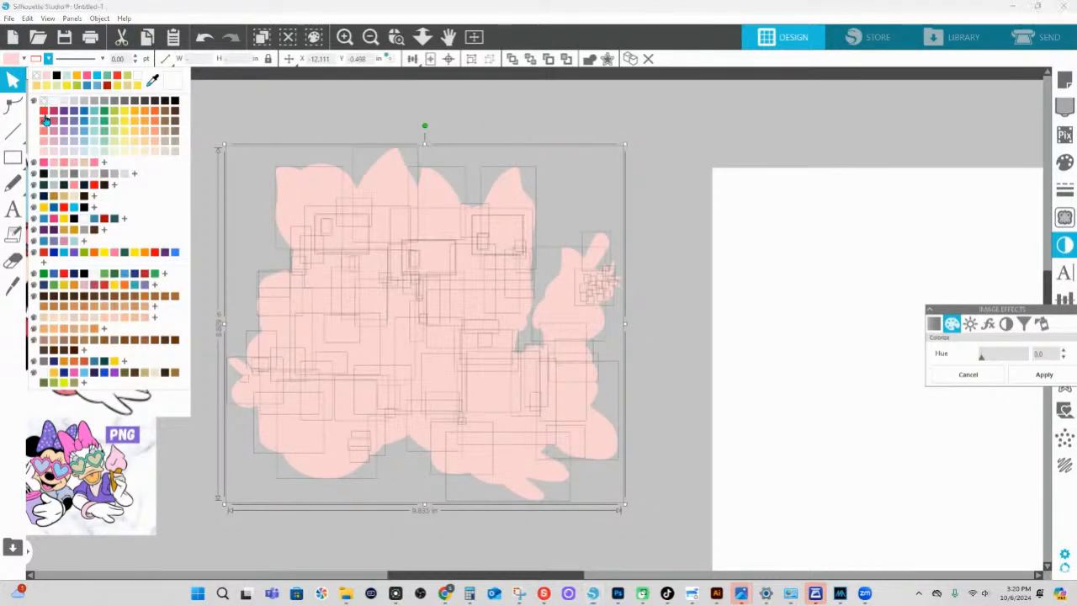
click(44, 110)
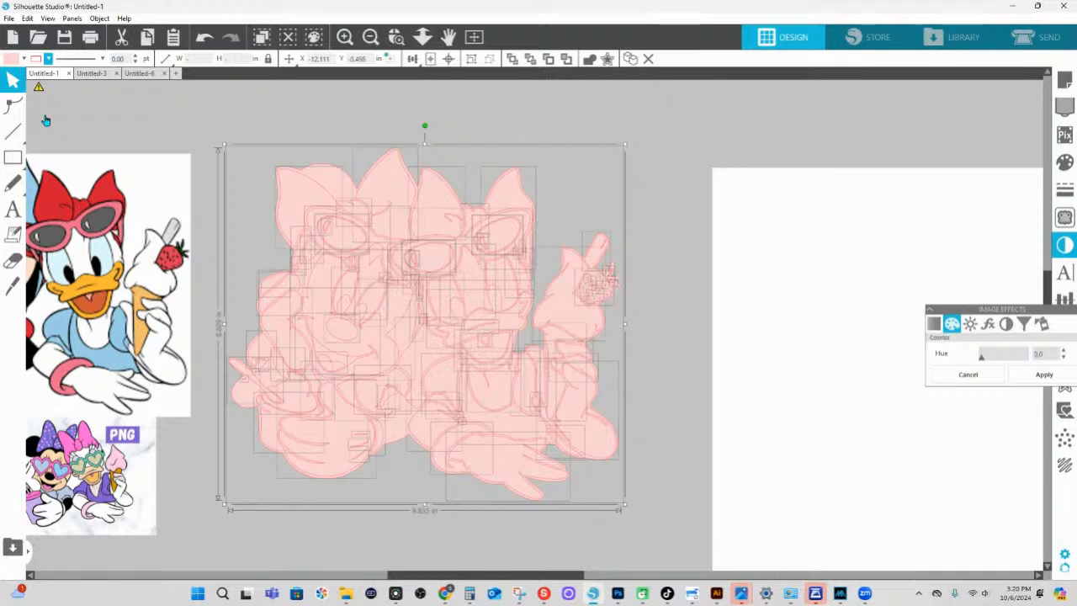
mouse_move(13, 184)
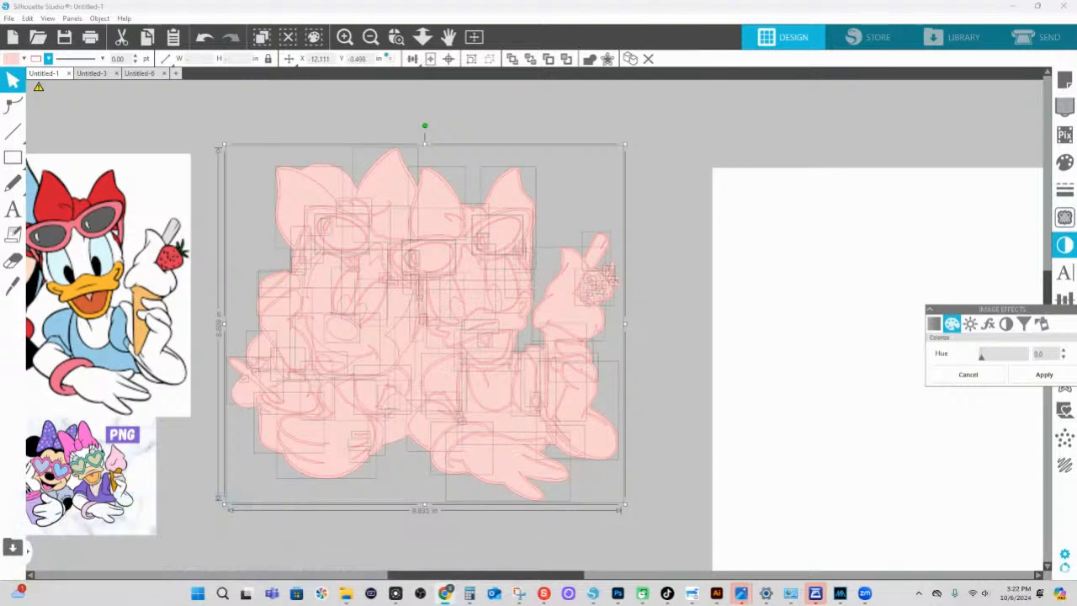
- Fill the Minnie and Daisy outline piece with black and move the large source picture so both characters show beside it
click(664, 132)
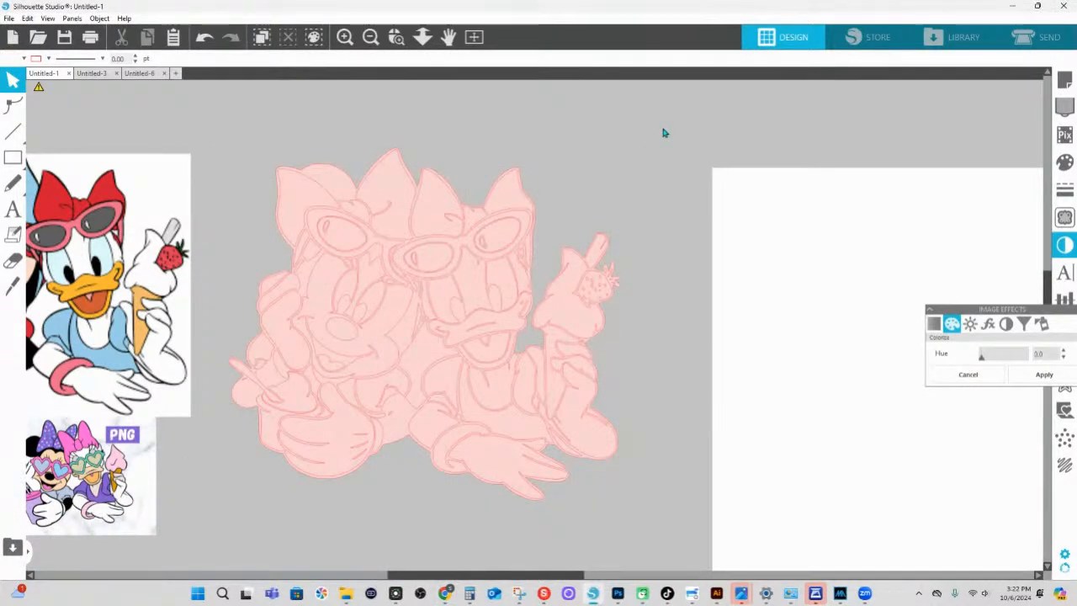
click(235, 397)
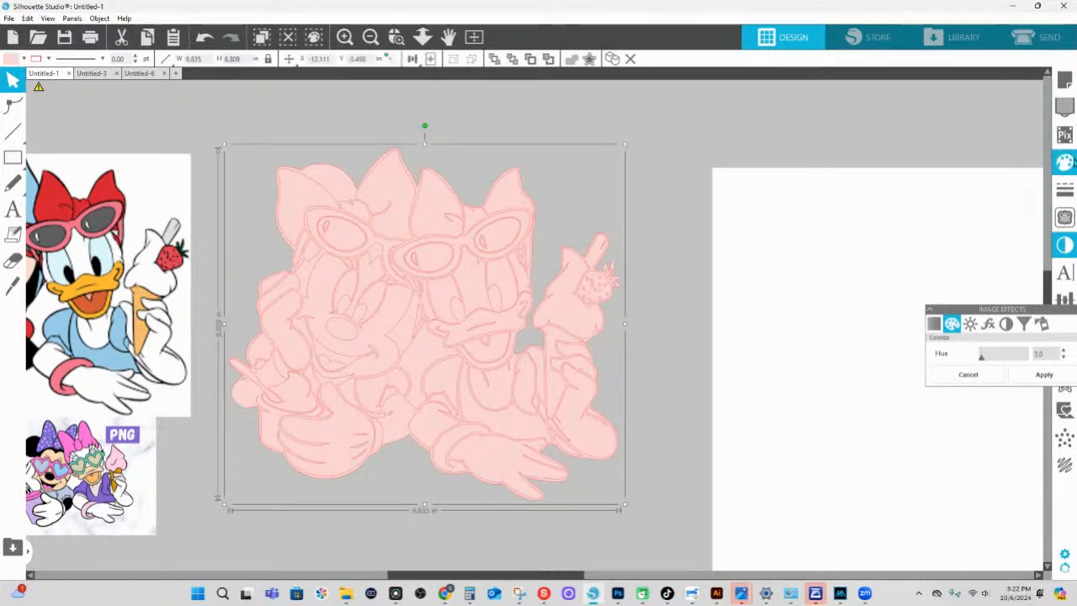
click(1064, 162)
click(1031, 161)
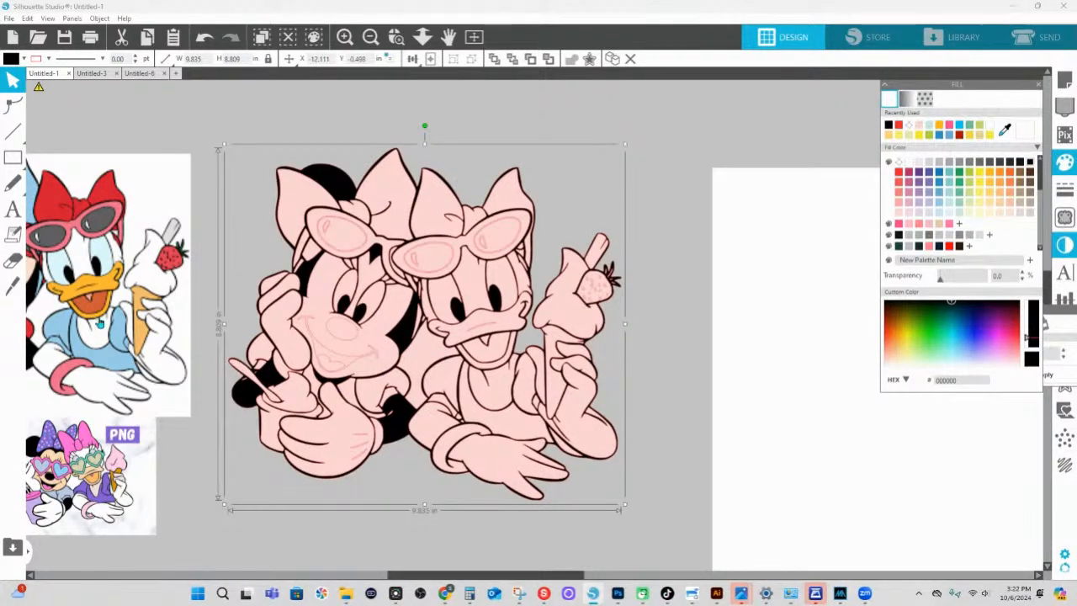
drag(99, 323, 106, 192)
click(160, 363)
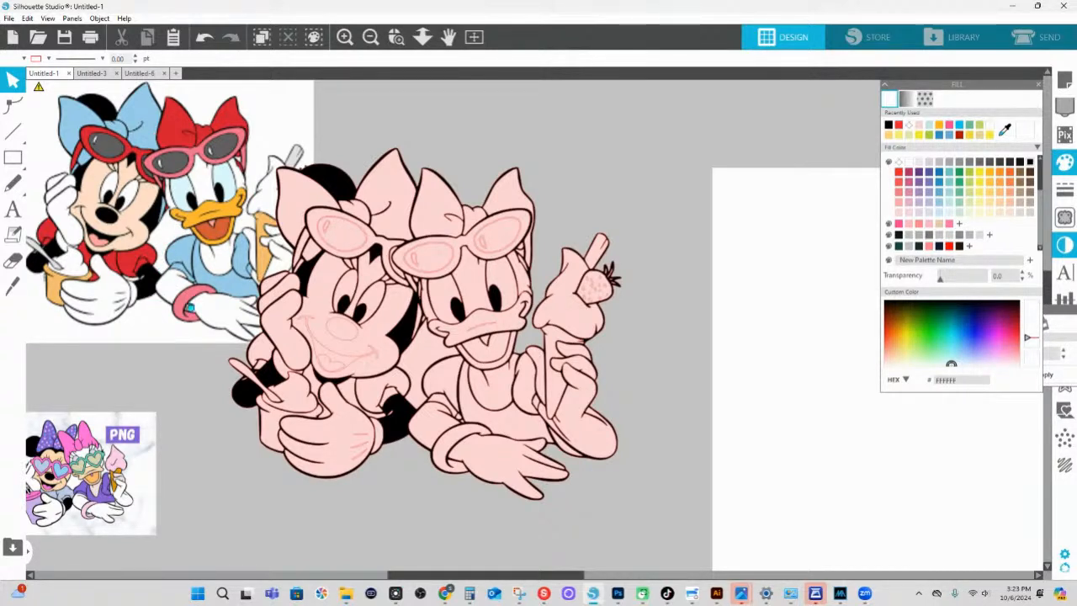
- Subtract the pink background piece between Minnie and Daisy from the black outline, with the modify window moved closer to the artwork
click(333, 176)
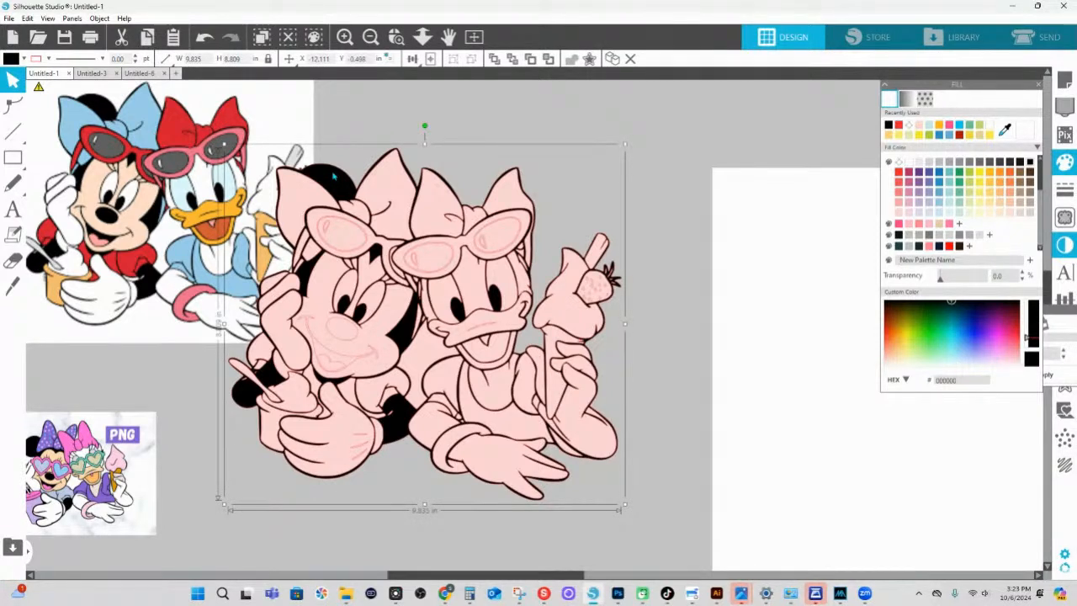
shift+click(425, 361)
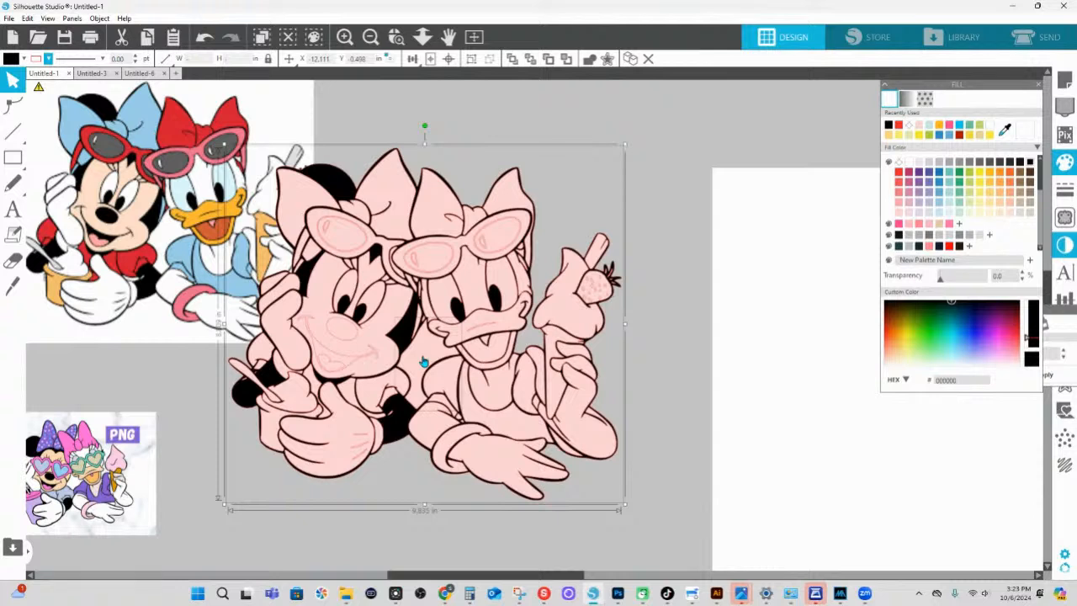
click(1063, 305)
click(1062, 356)
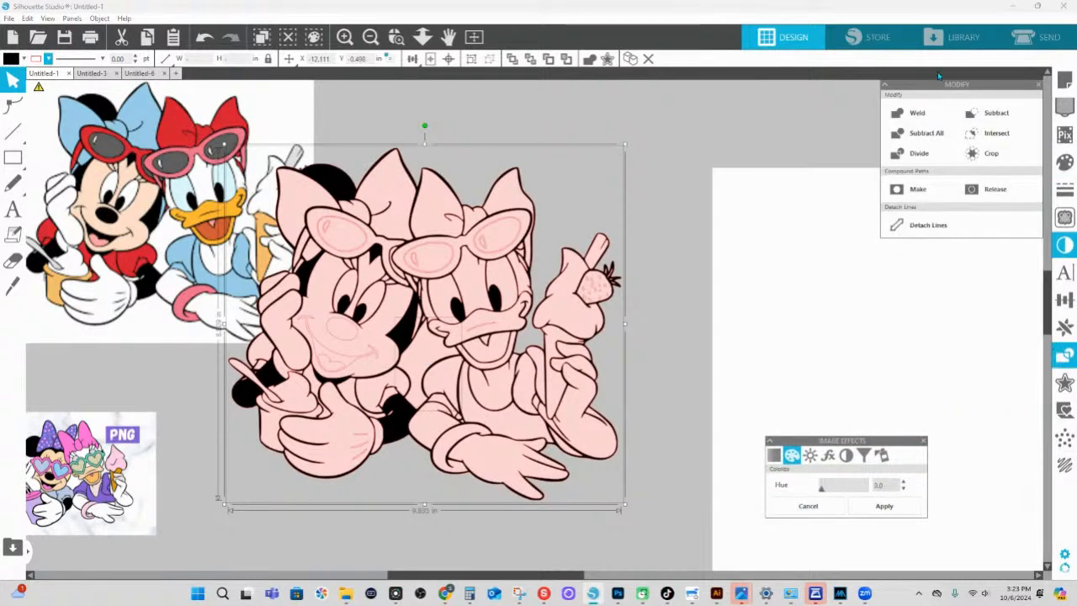
drag(942, 84, 436, 92)
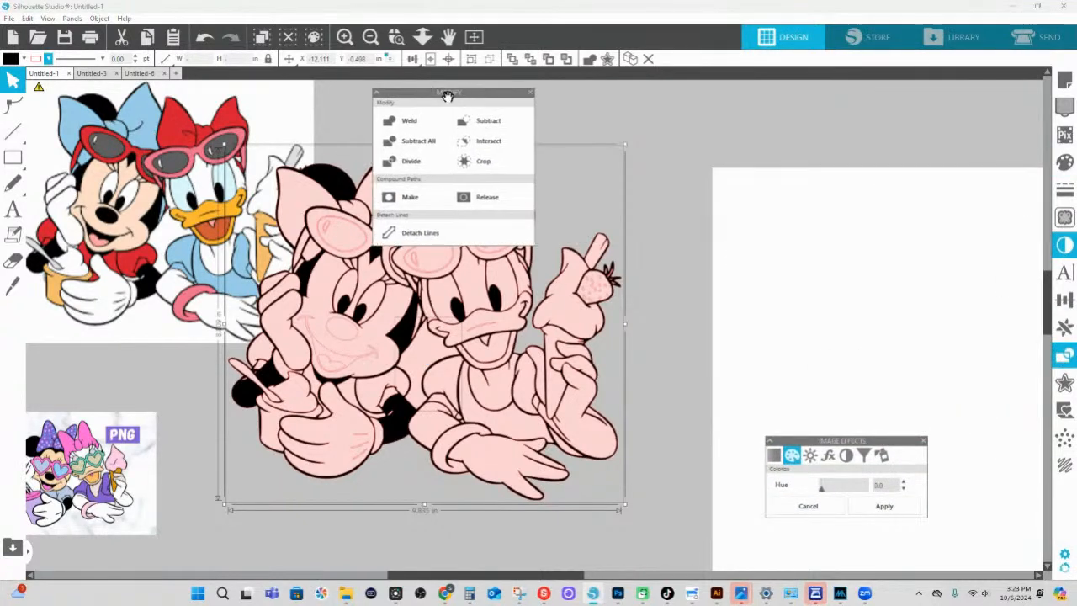
click(505, 127)
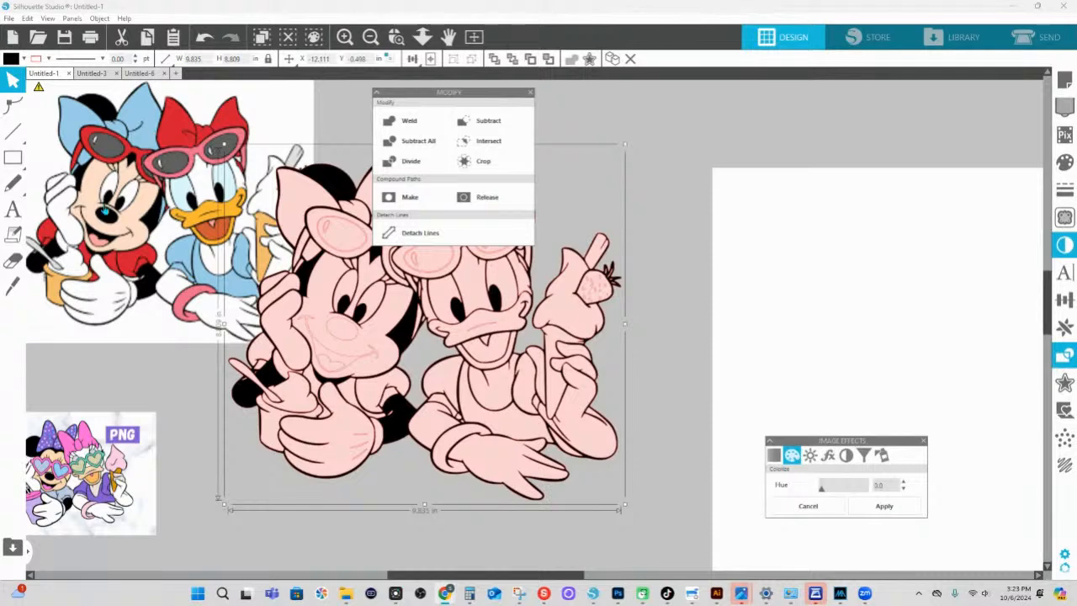
- Place a slightly rotated rectangle about 0.02 by 0.07 in across the narrow neck above Minnie's glove and subtract it from the pink sleeve piece
click(395, 37)
drag(100, 260, 245, 312)
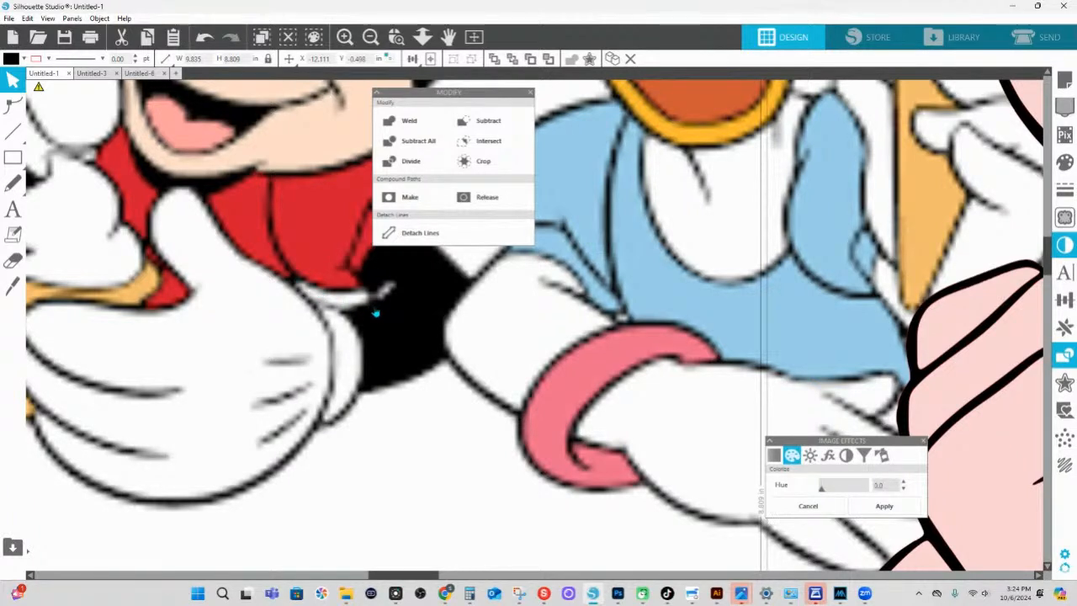
drag(929, 363, 302, 159)
drag(575, 339, 357, 79)
drag(466, 361, 475, 315)
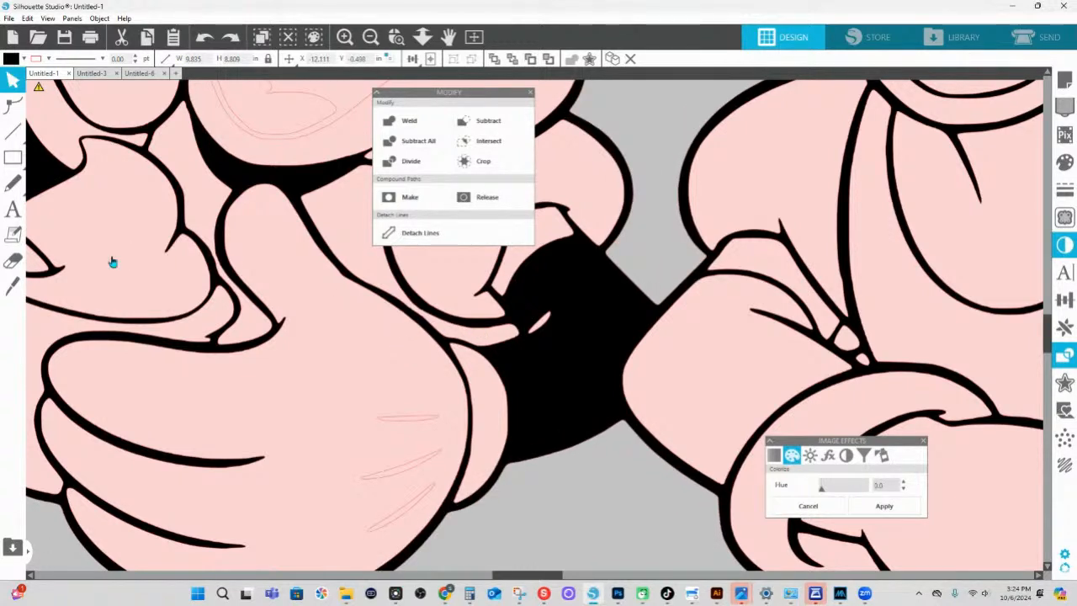
click(38, 157)
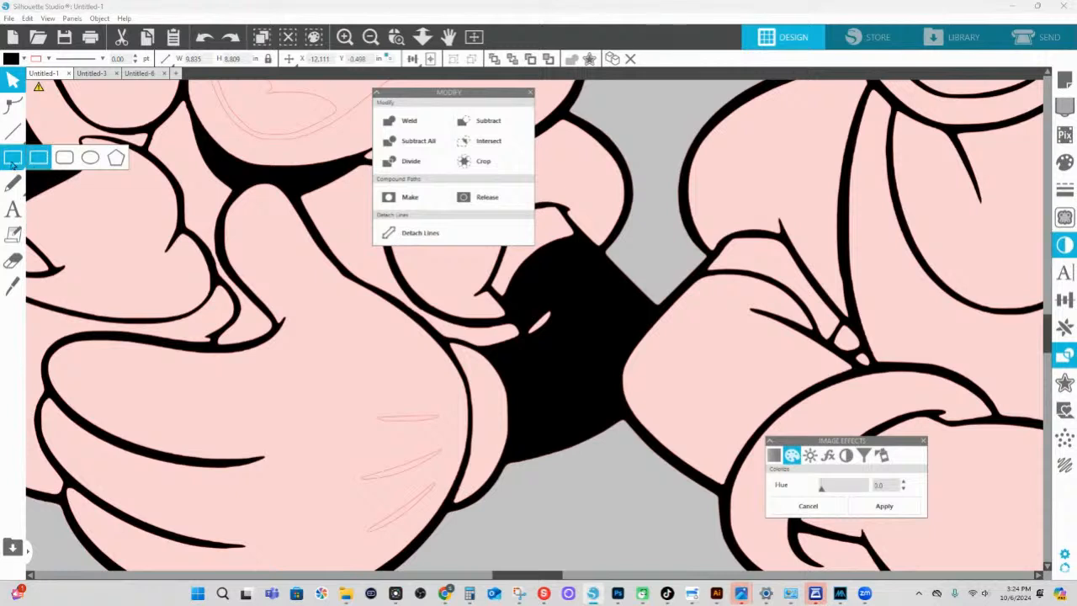
drag(420, 305, 416, 327)
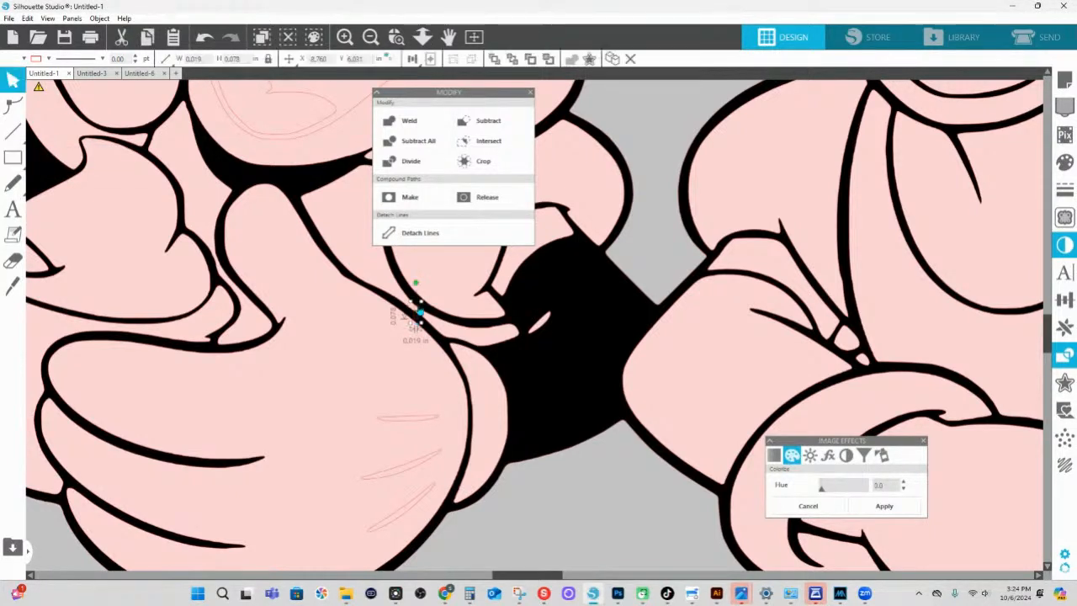
drag(415, 286, 419, 285)
drag(419, 327, 423, 329)
drag(423, 330, 428, 340)
shift+click(440, 330)
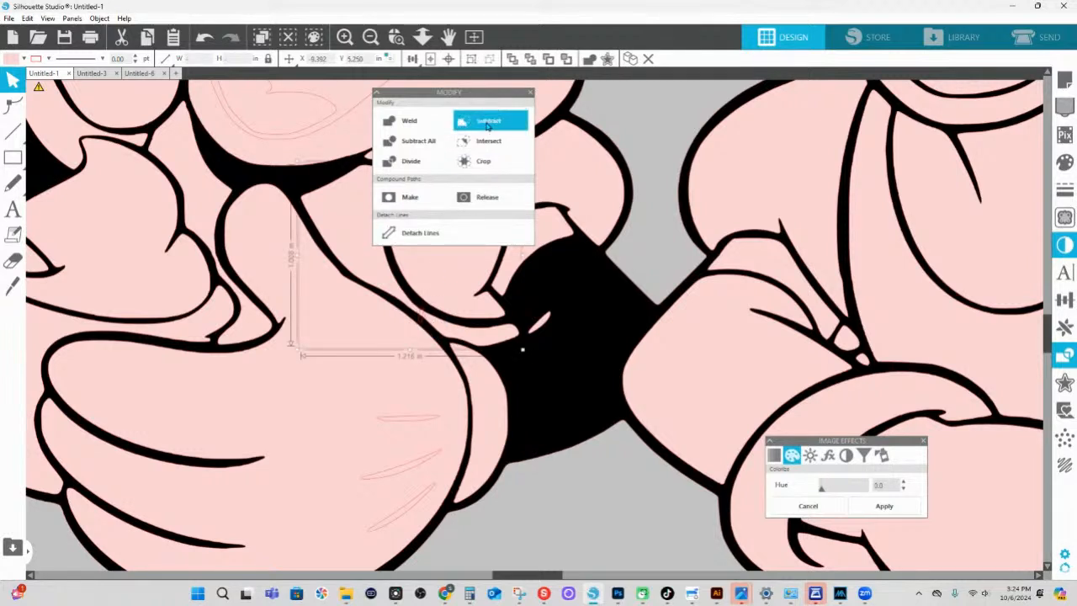
click(481, 123)
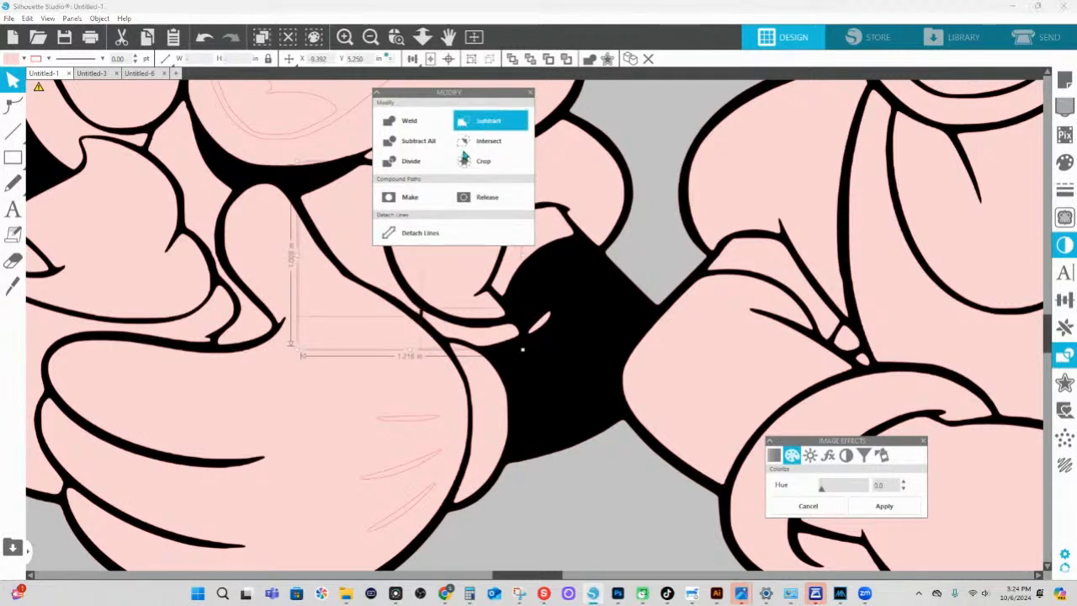
- Subtract the cut-off pink sliver between Minnie's sleeve and glove cuff from the black outline
click(490, 331)
click(509, 346)
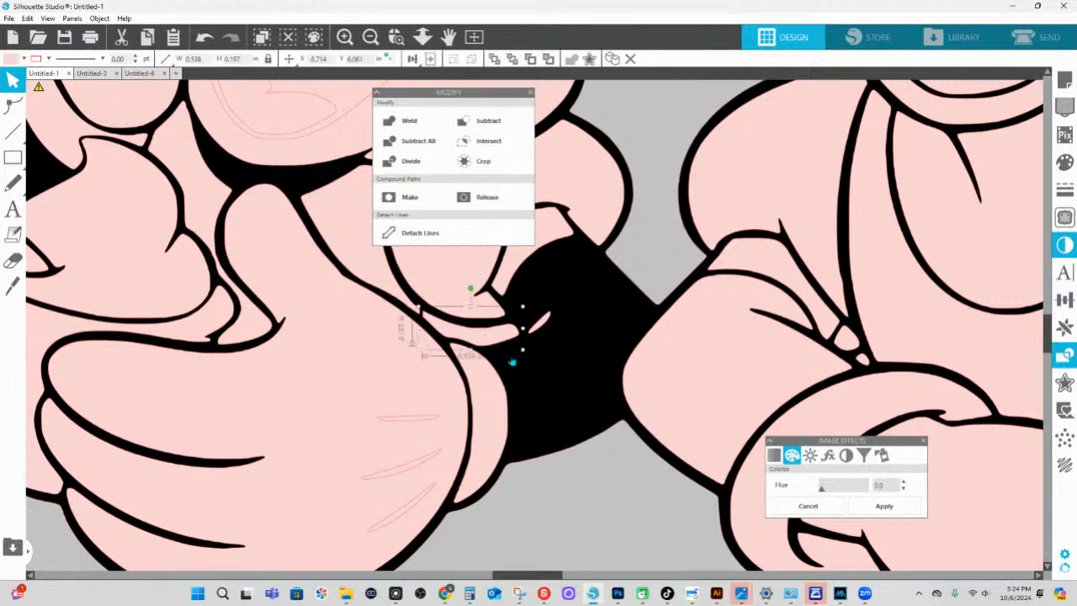
click(547, 372)
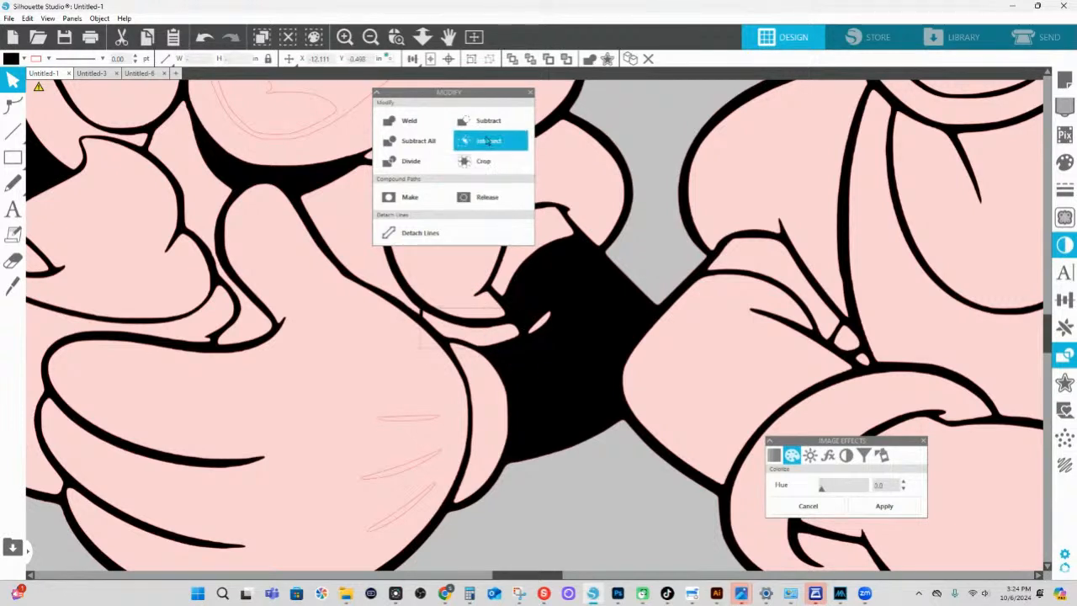
click(489, 123)
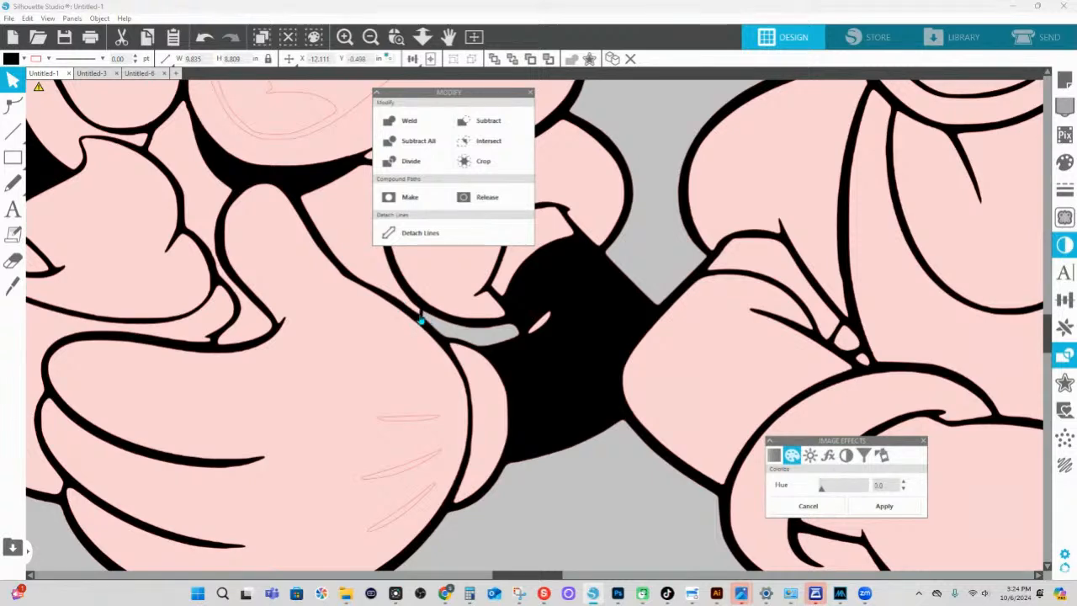
- Move the modify window off the artwork and place the large source picture beside the Minnie and Daisy trace
click(422, 36)
mouse_move(435, 532)
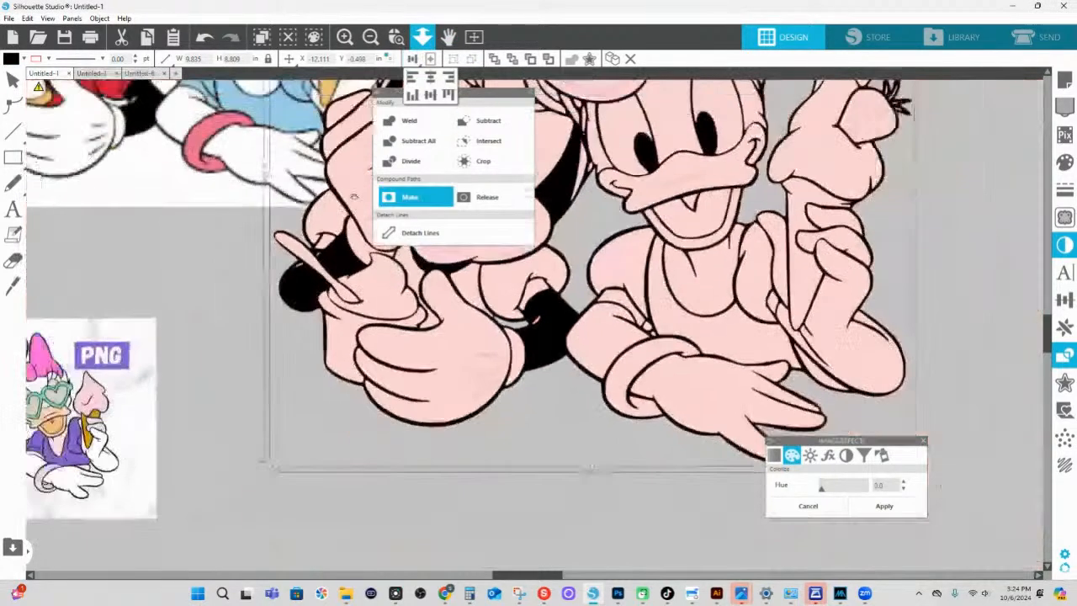
click(434, 533)
click(518, 452)
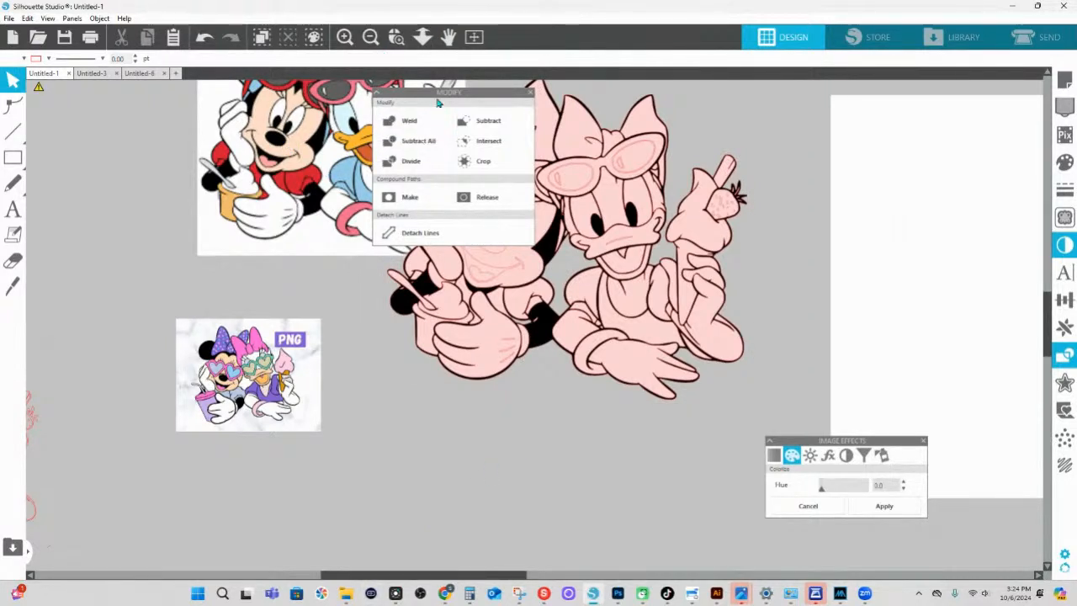
drag(438, 92, 887, 212)
drag(385, 219, 322, 300)
key(Escape)
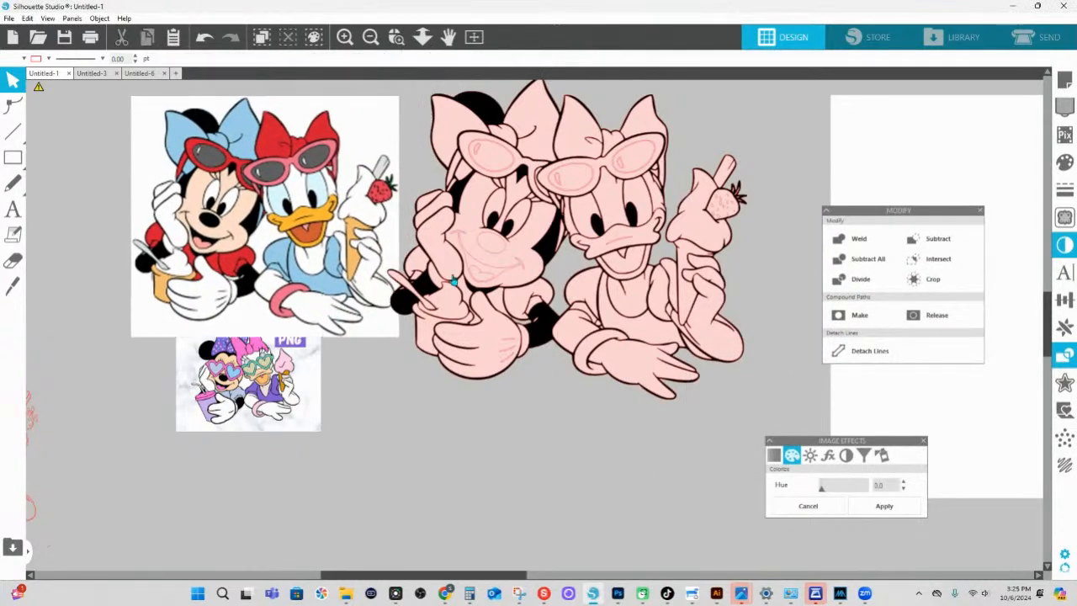
- Open the fill settings, move the large source picture away, and put the small PNG picture next to Minnie
click(468, 214)
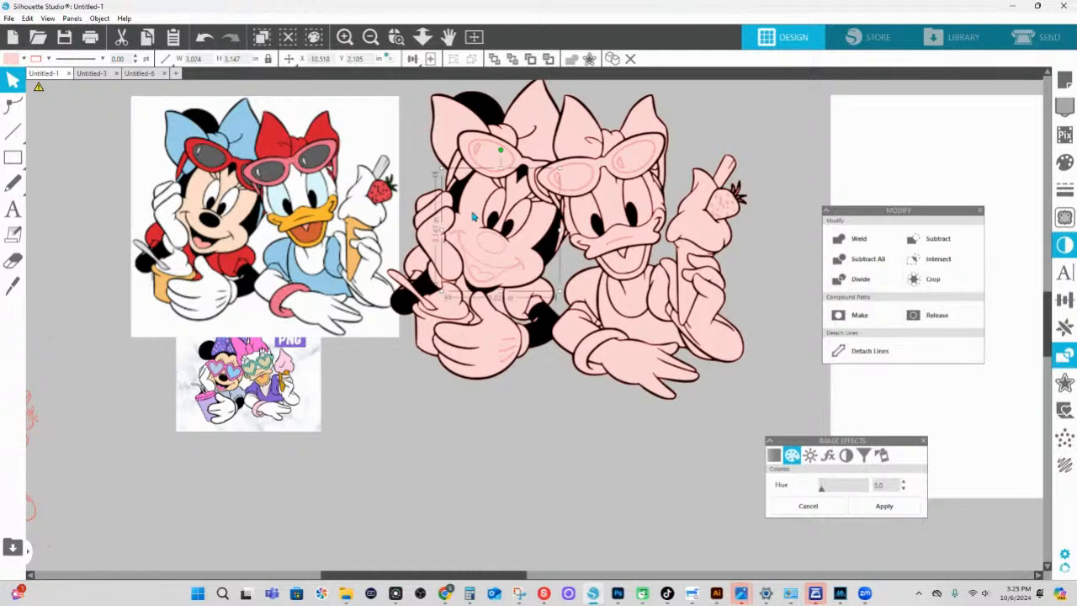
click(1065, 163)
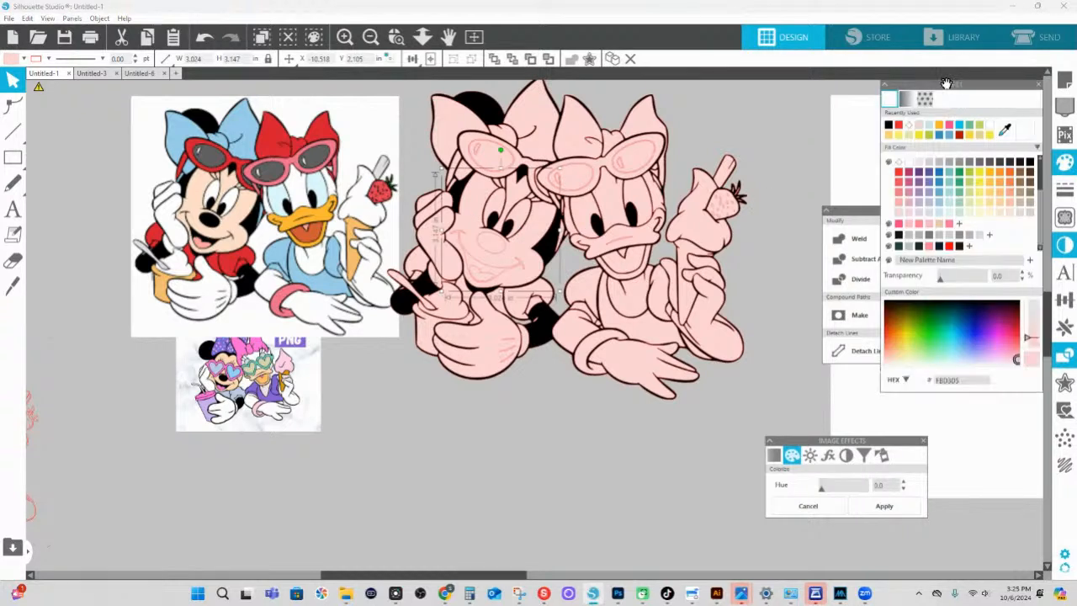
drag(959, 82, 502, 196)
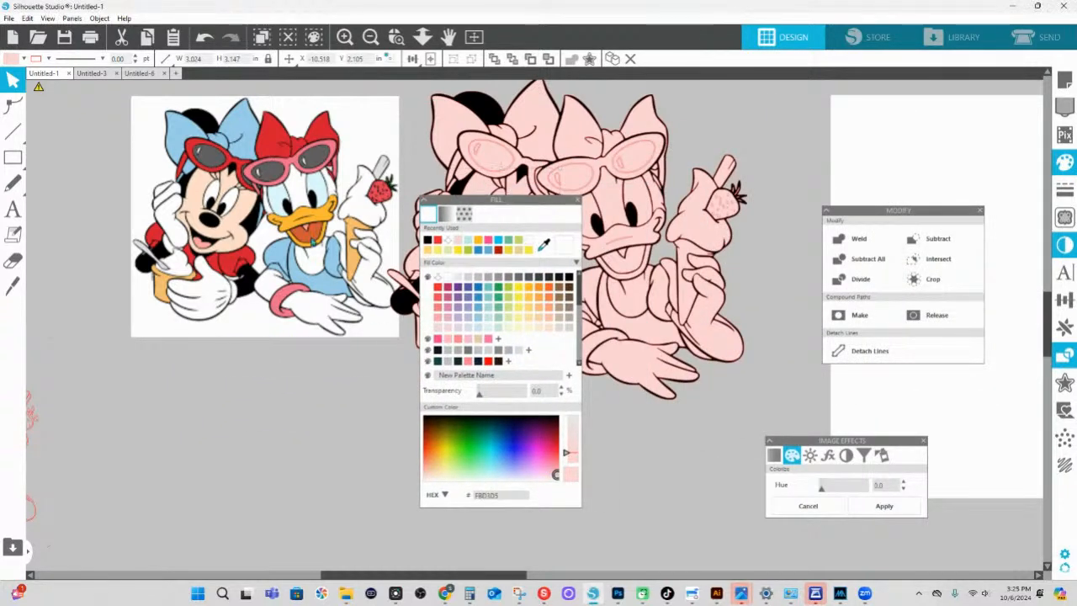
drag(248, 380, 329, 368)
click(324, 256)
drag(293, 239, 123, 341)
drag(291, 358, 313, 247)
click(395, 36)
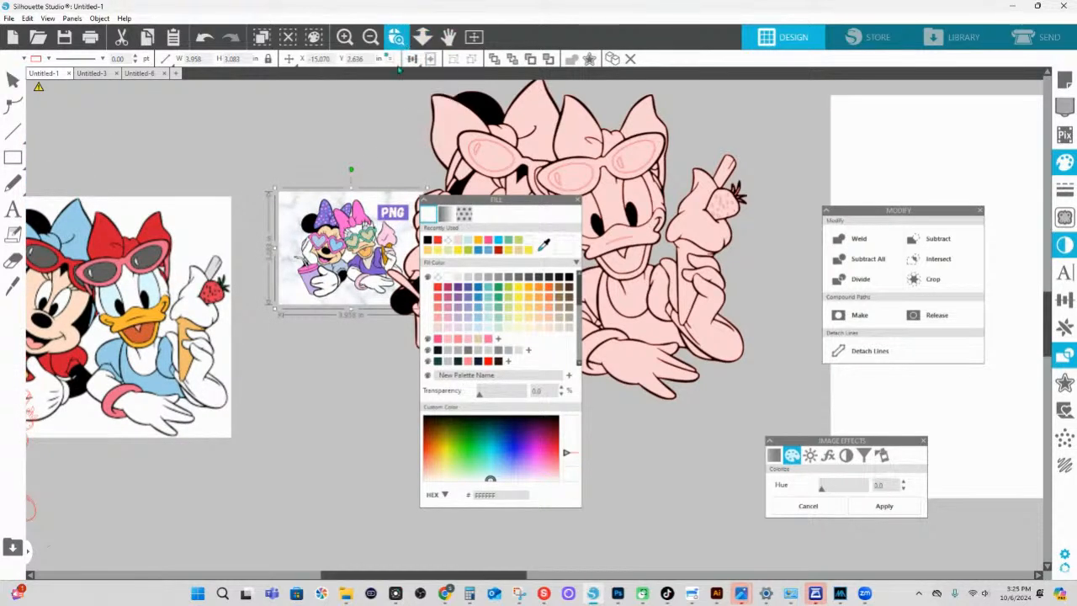
drag(237, 157, 693, 338)
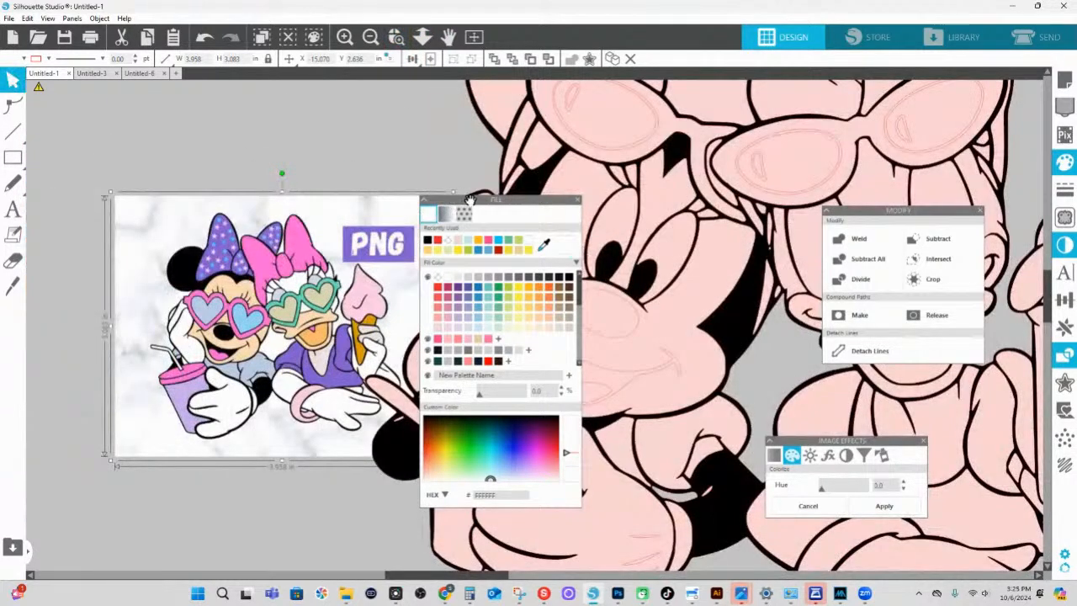
drag(466, 199, 705, 210)
- Fill Minnie's face with the peach skin color sampled from the PNG picture and move the fill window clear of her face
click(553, 220)
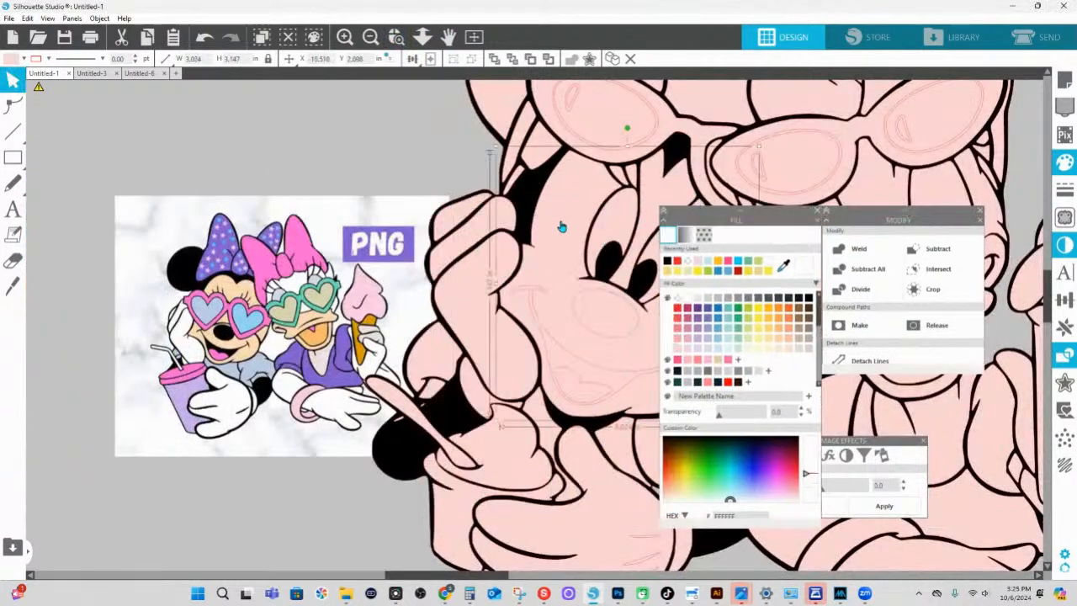
click(783, 266)
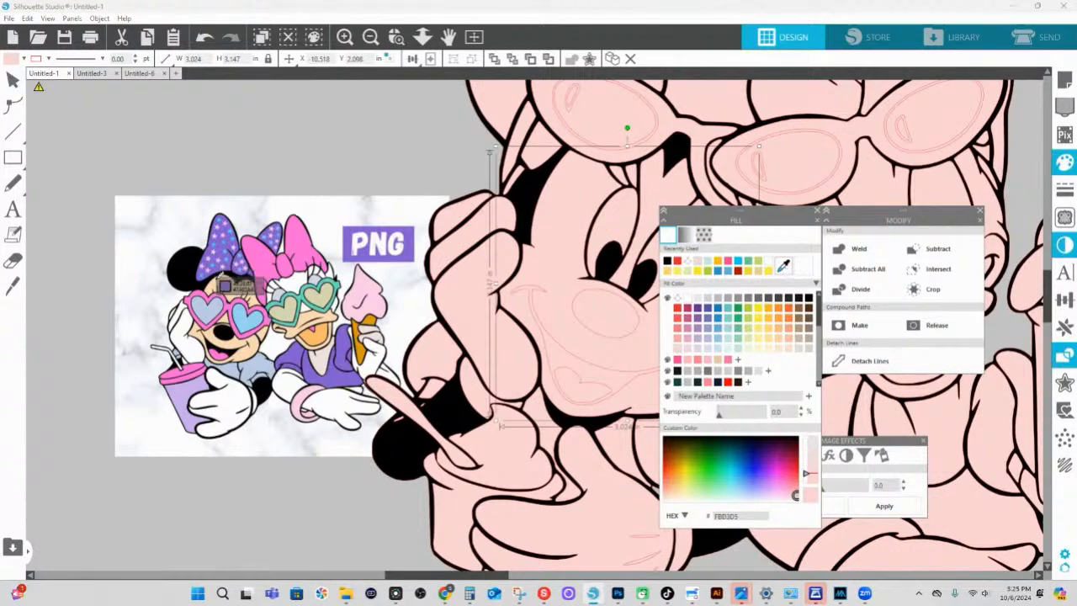
click(238, 292)
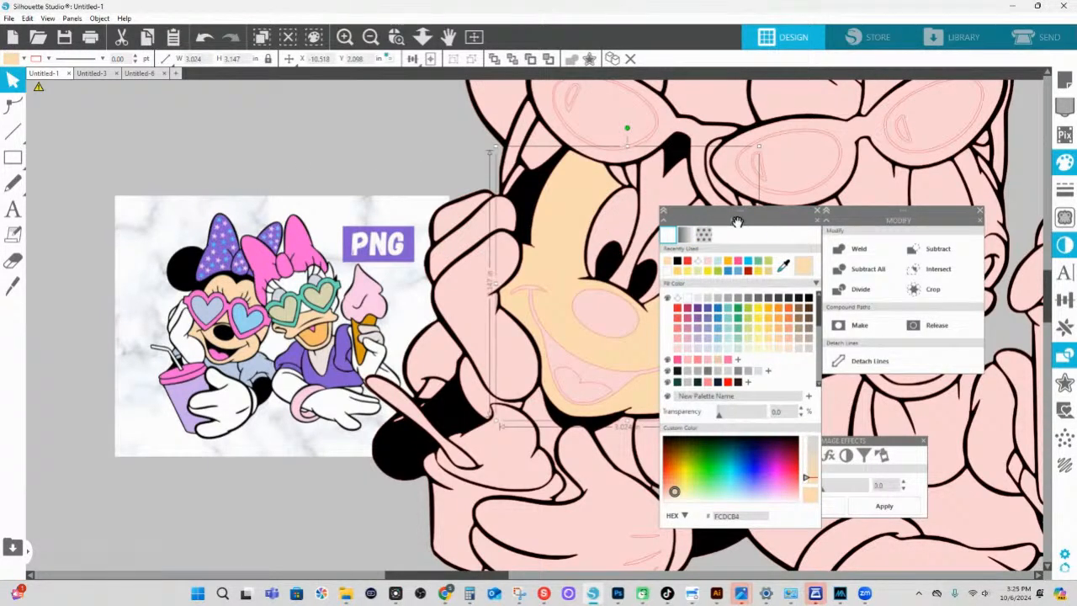
drag(725, 217, 980, 290)
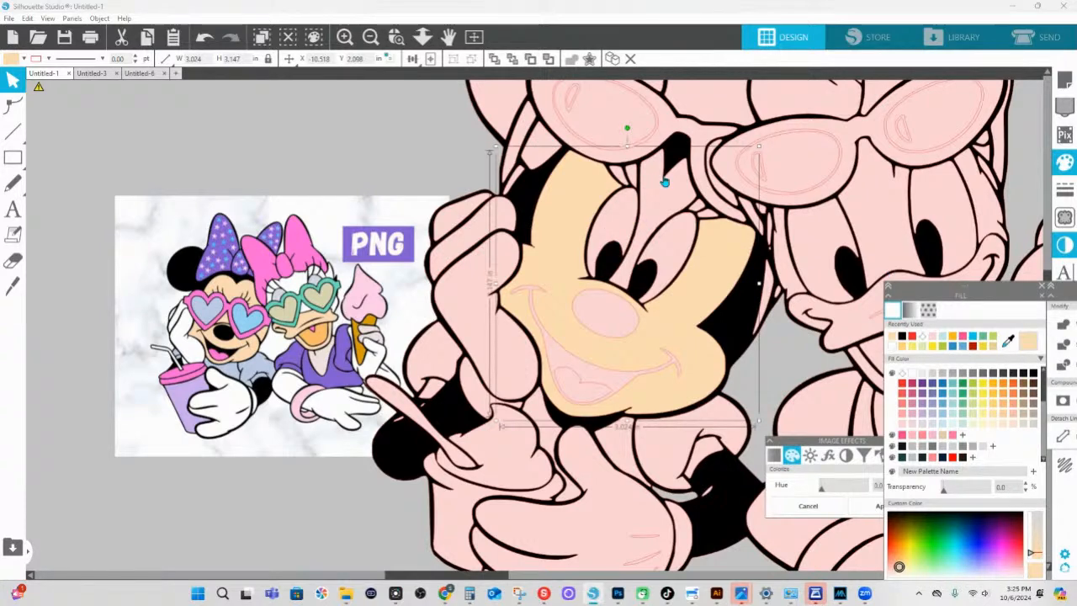
- Combine Minnie's face with the small pink forehead pieces around her lashes into one compound path
shift+click(618, 178)
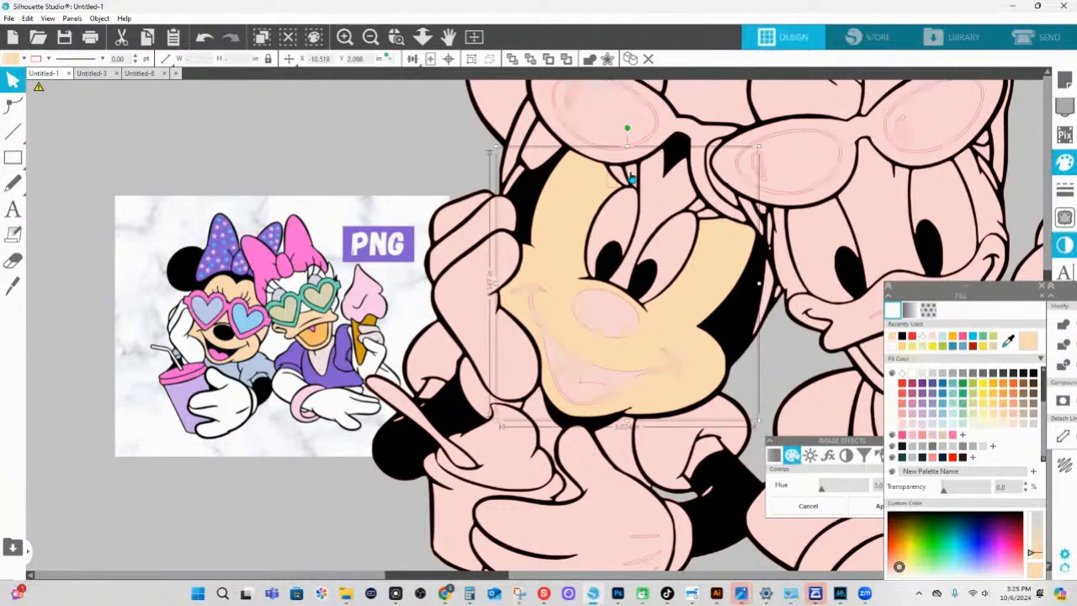
shift+click(654, 195)
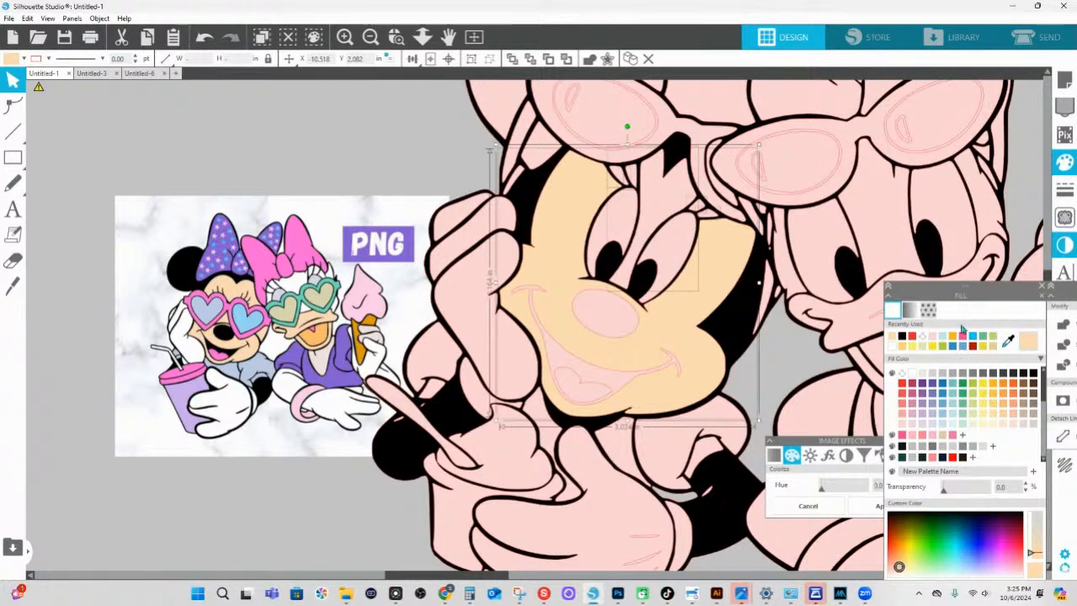
right_click(671, 205)
click(705, 420)
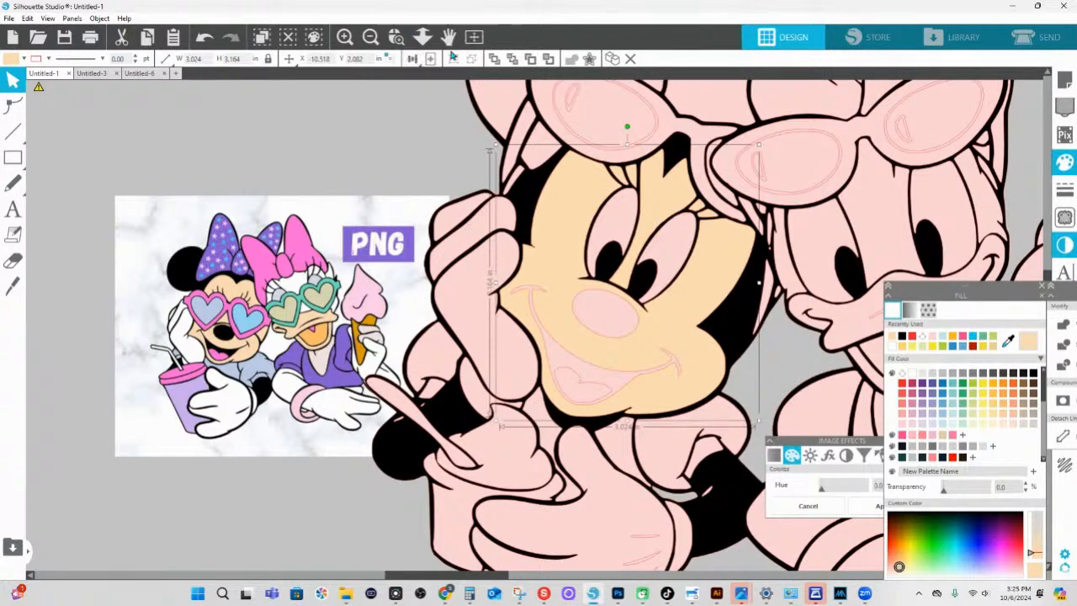
- Fill both of Minnie's eyes with white
click(617, 207)
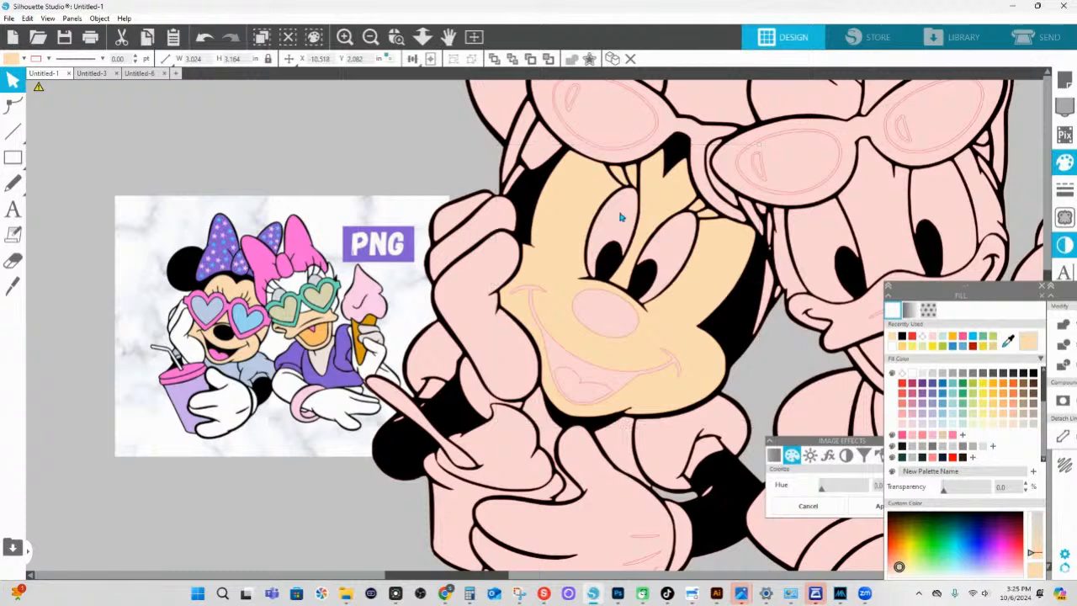
click(909, 375)
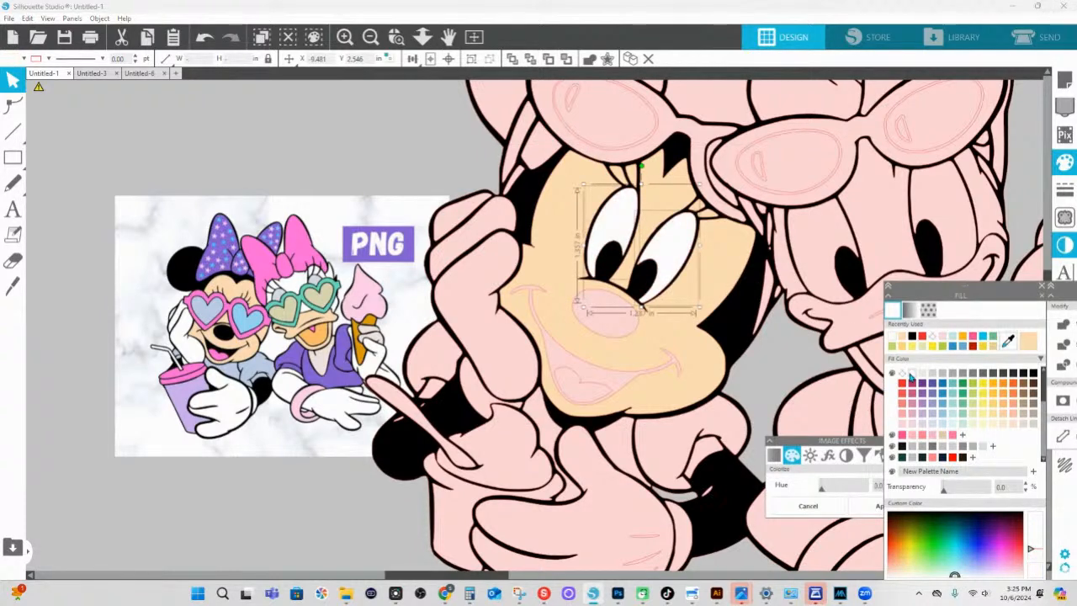
- Fill Minnie's tongue with the bright pink sampled from the tongue in the PNG picture
click(575, 394)
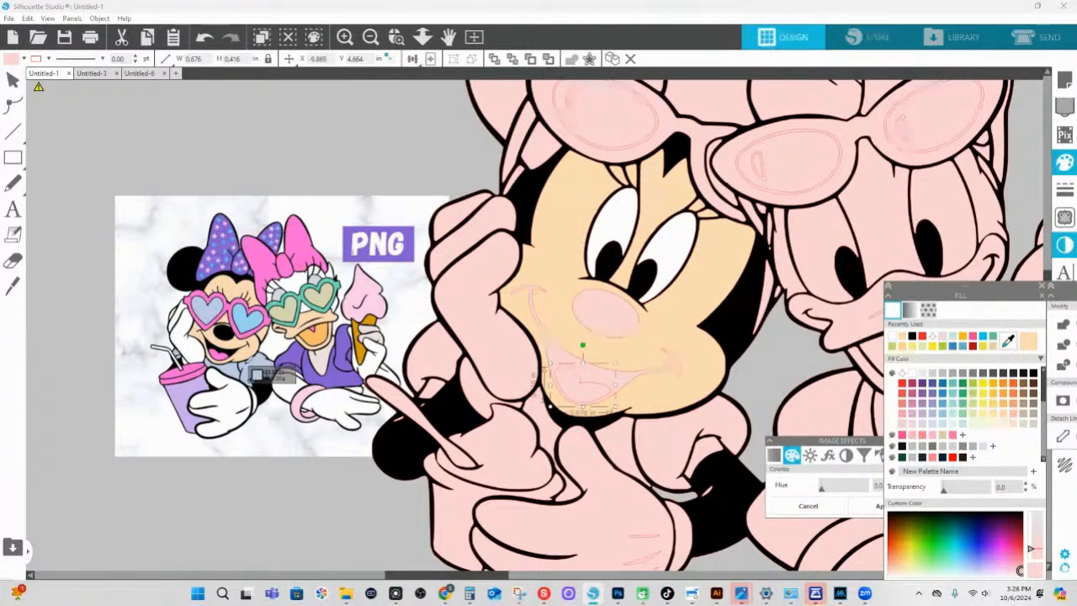
click(219, 354)
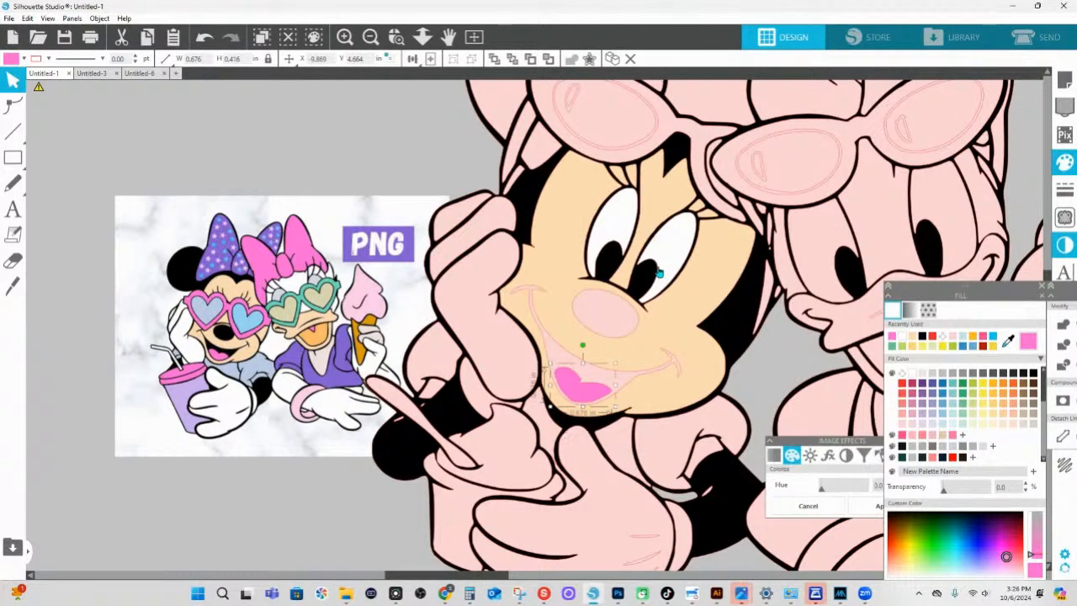
scroll(593, 315, up, 1)
- Subtract the nose and smile shapes from Minnie's peach face, moving the modify and fill windows within reach
click(615, 336)
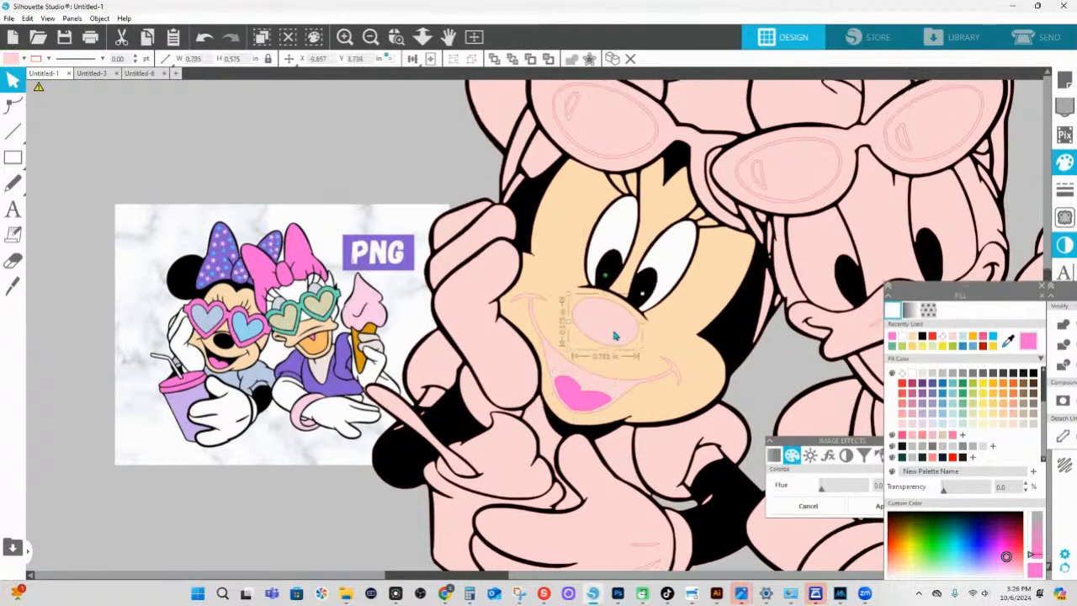
click(615, 392)
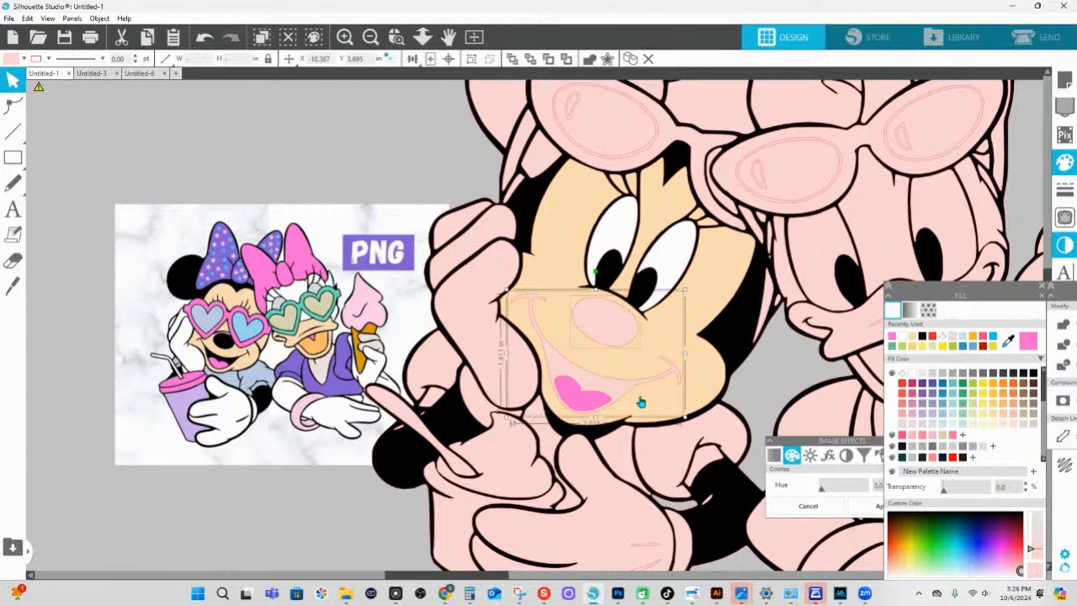
click(694, 314)
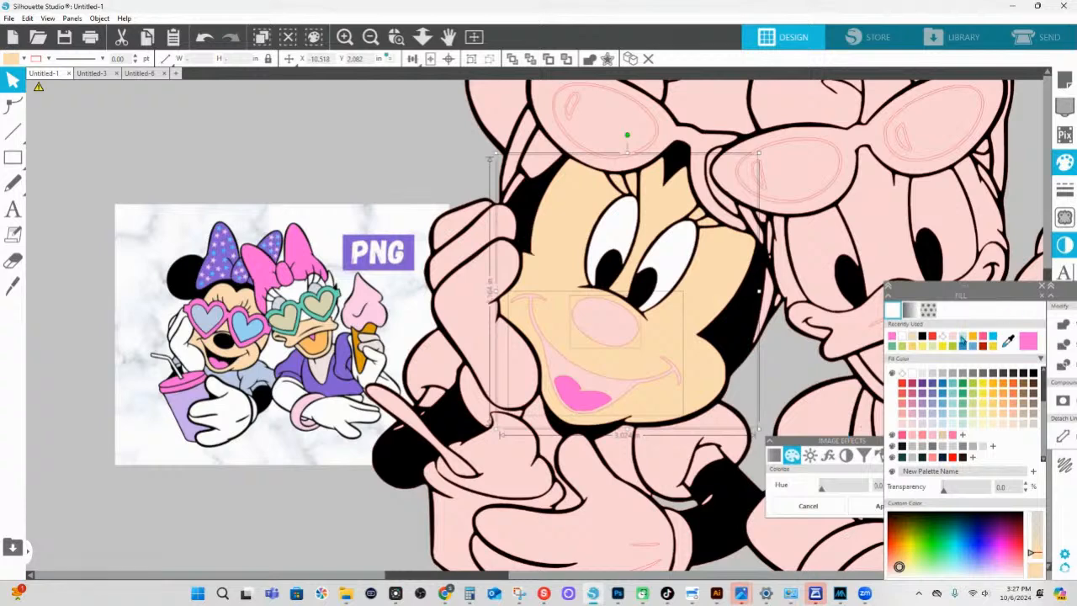
drag(973, 288, 359, 138)
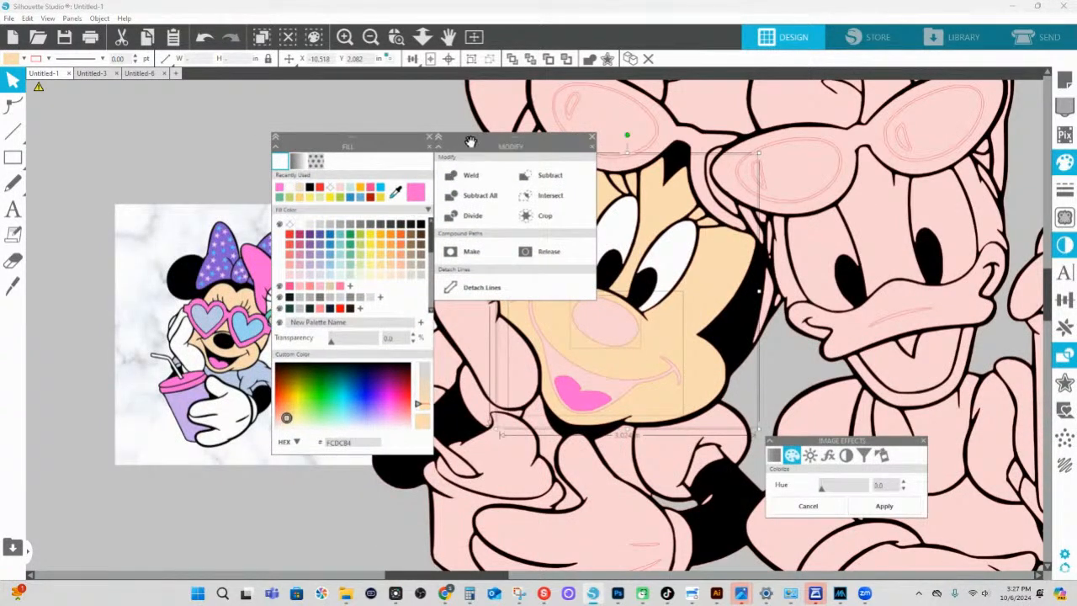
drag(471, 142, 348, 135)
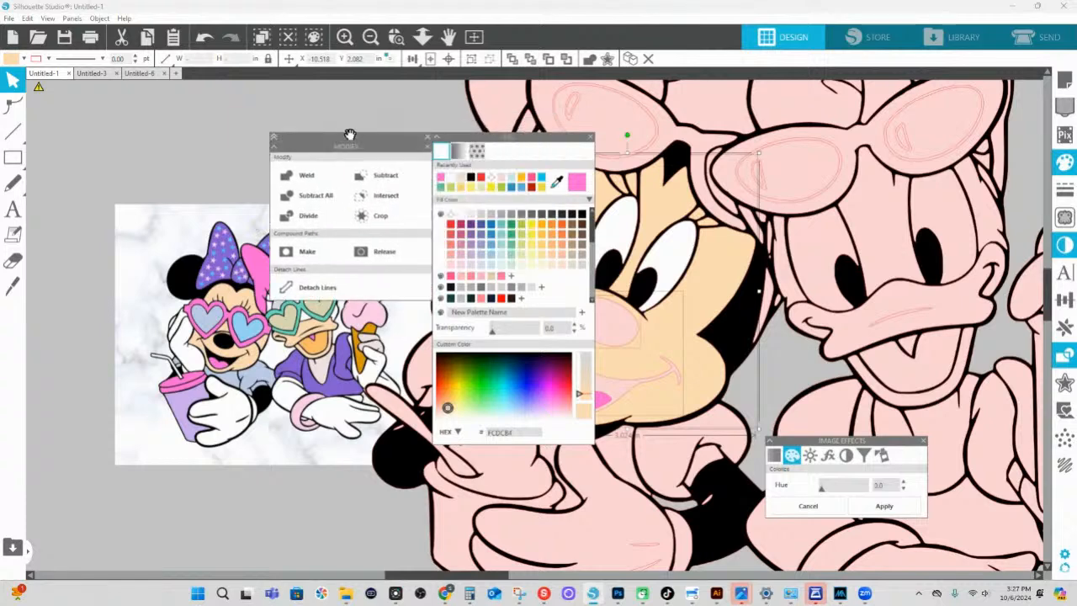
drag(462, 141, 889, 131)
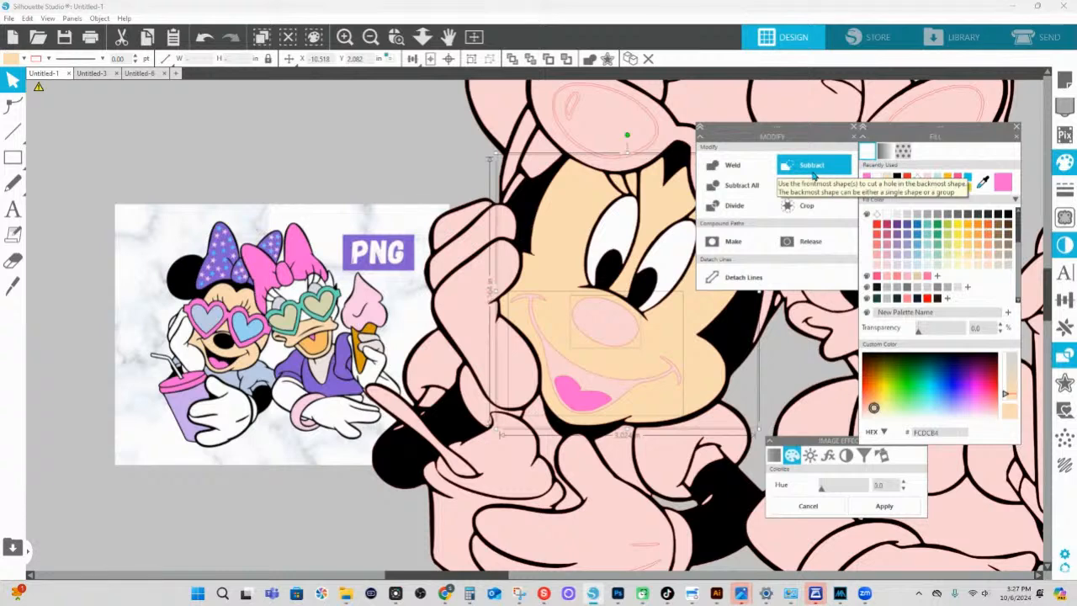
click(814, 174)
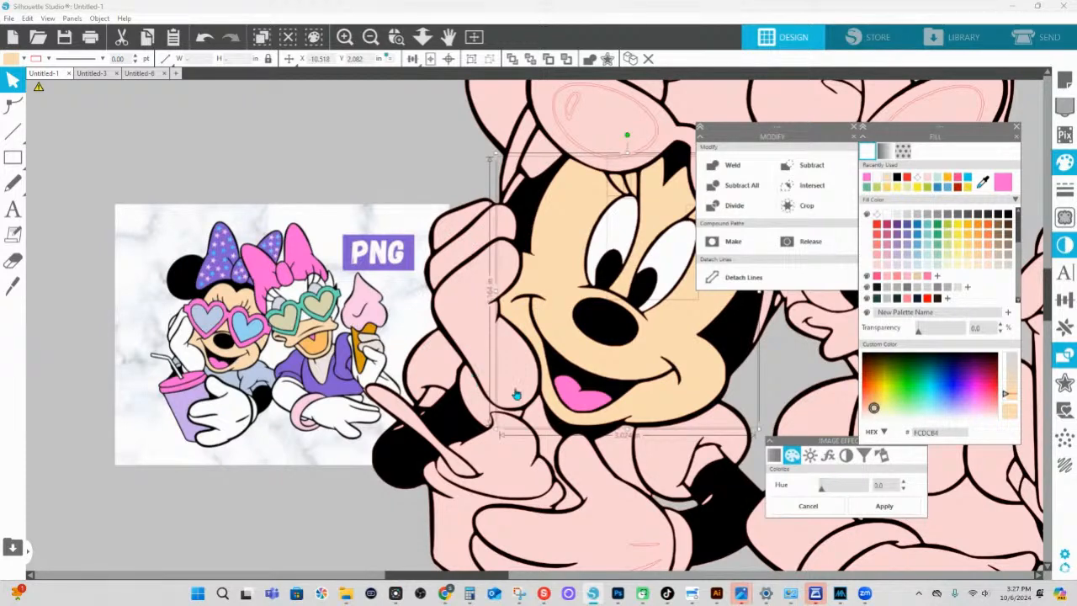
- Fill both of Minnie's gloves with white and combine them with the small crease pieces into one compound path
click(604, 295)
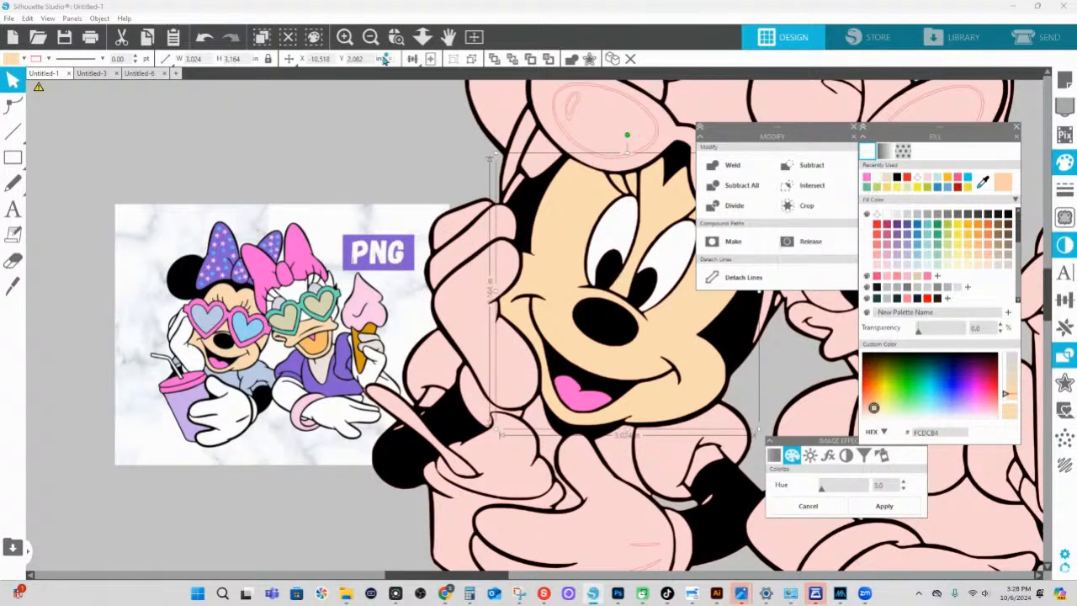
click(423, 37)
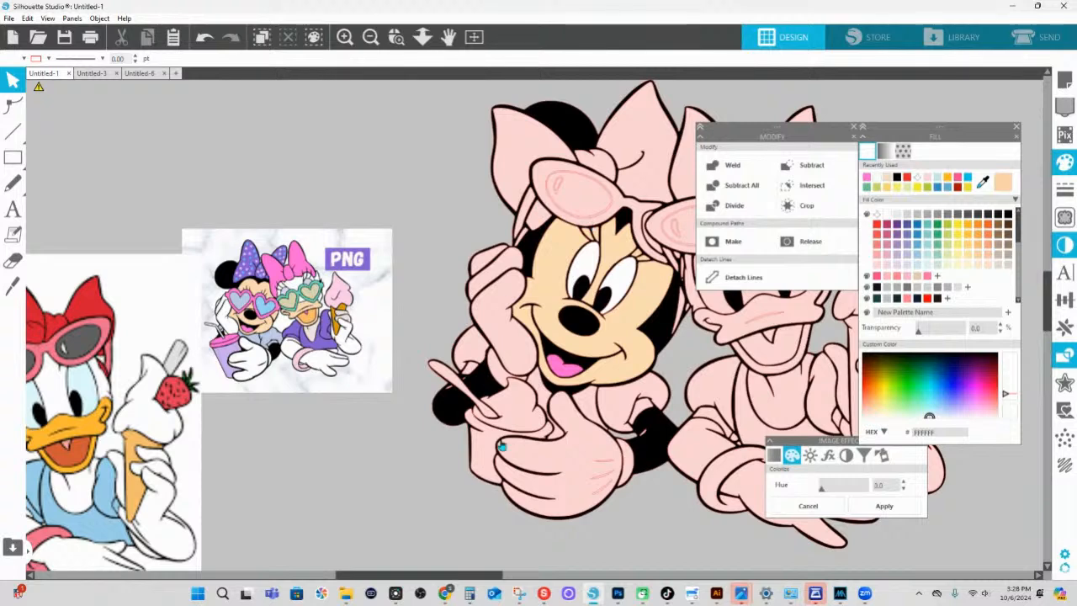
click(492, 308)
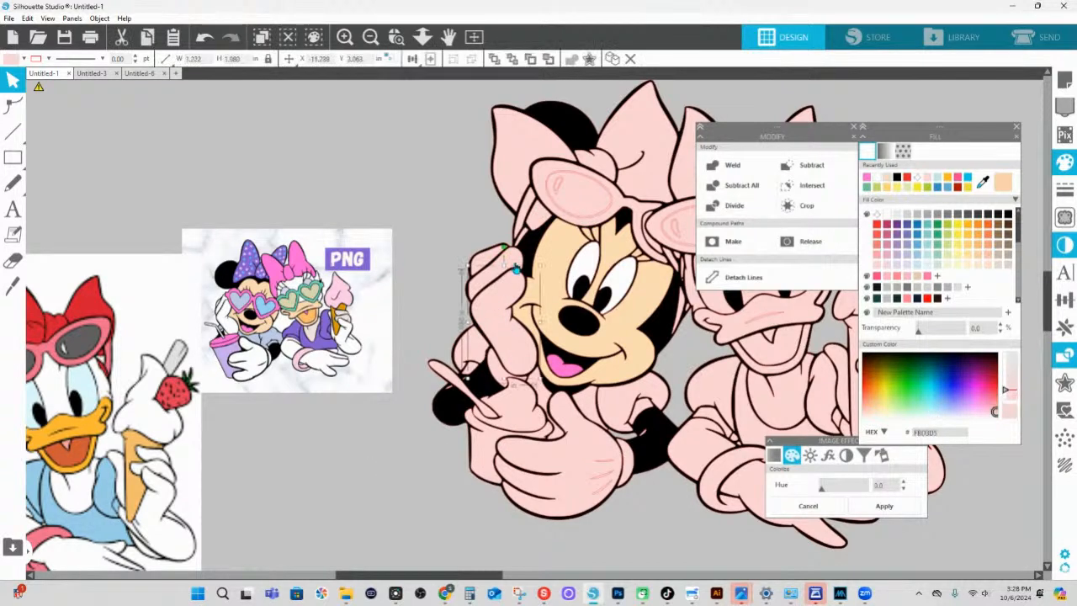
shift+click(489, 262)
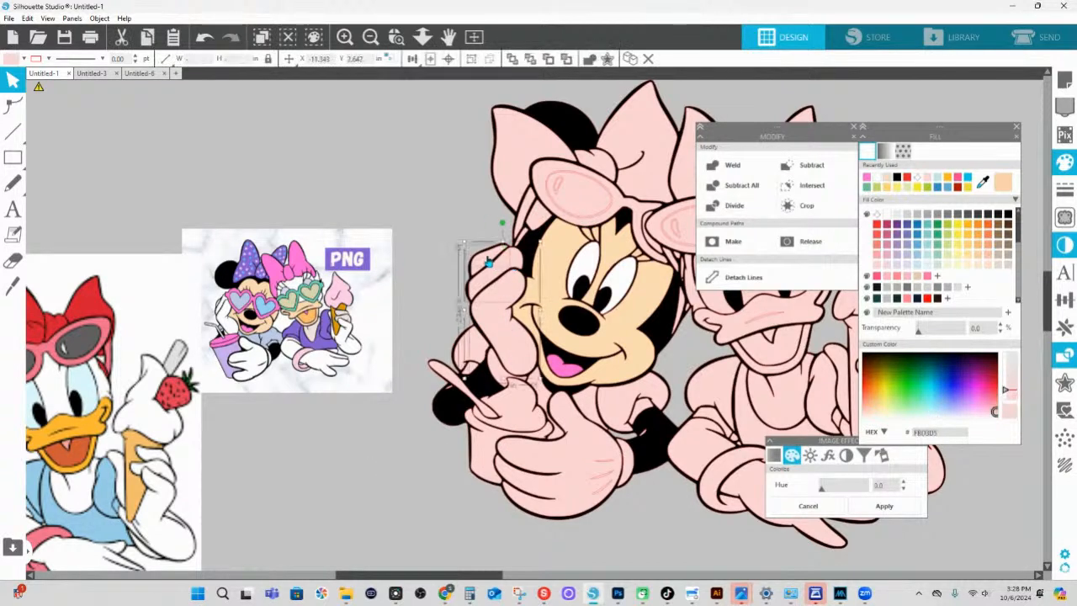
shift+click(511, 377)
shift+click(585, 451)
shift+click(624, 465)
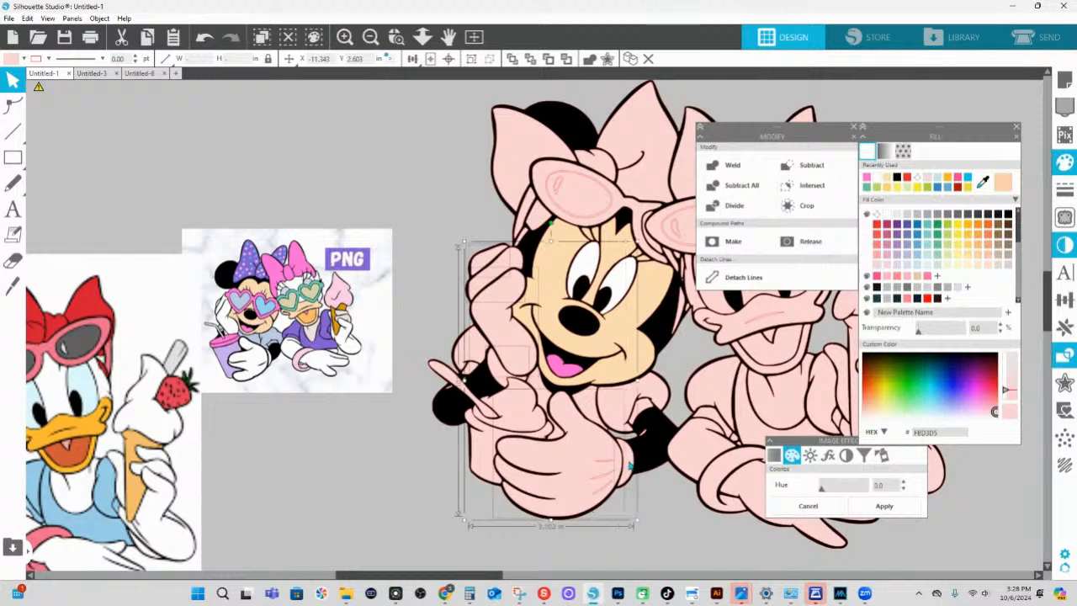
click(887, 217)
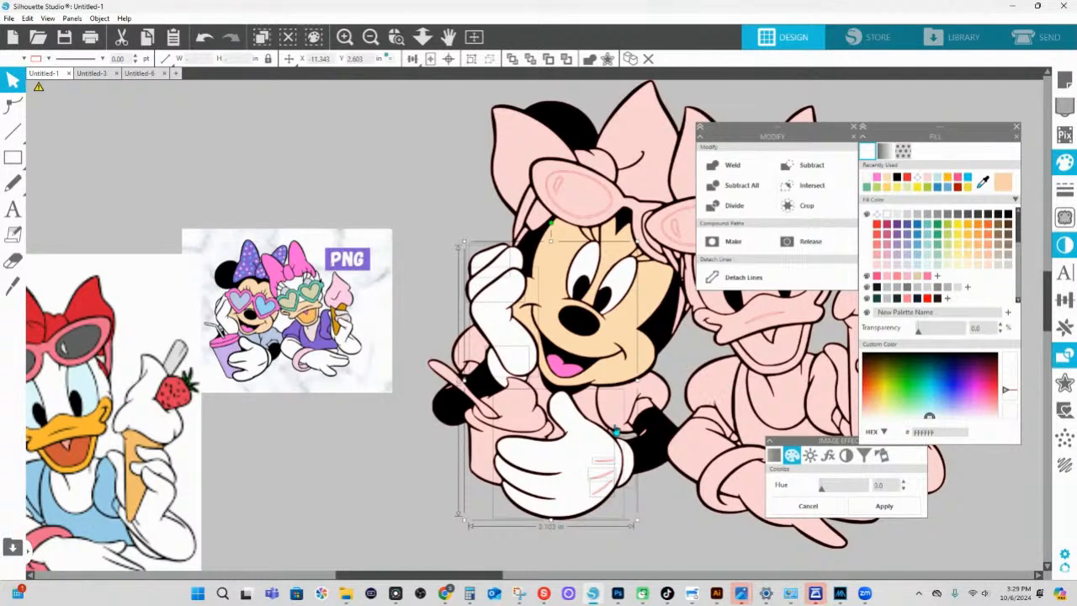
right_click(580, 449)
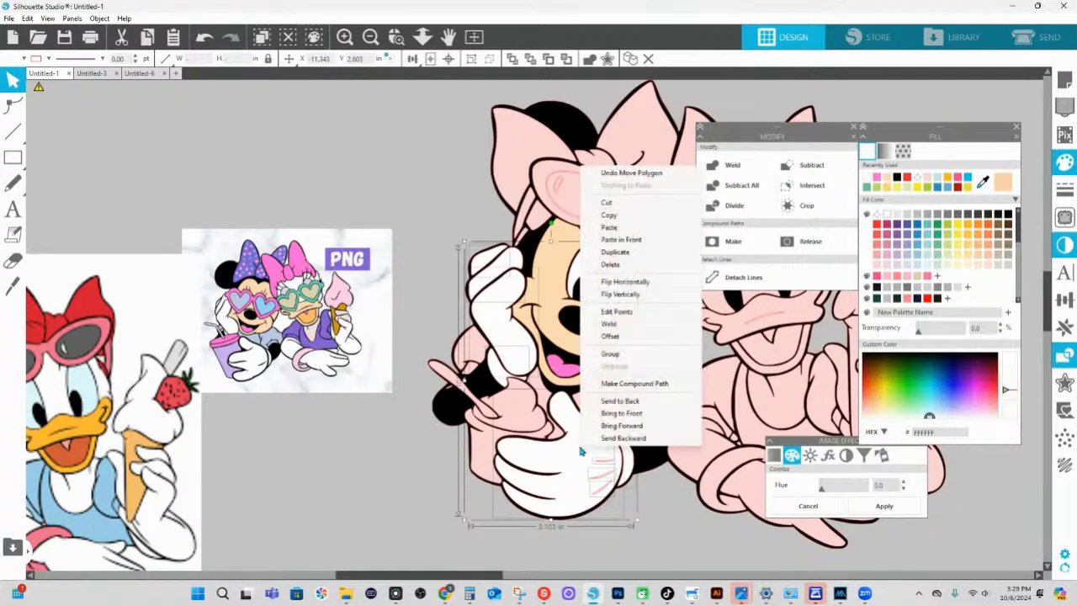
click(631, 401)
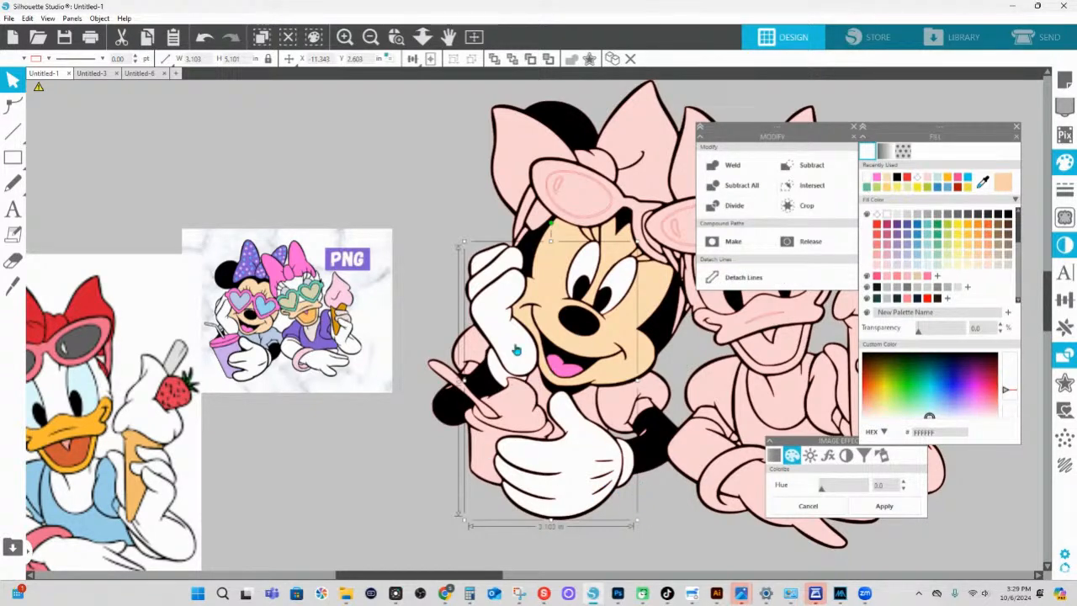
- Fill Minnie's sleeves and shirt with light blue sampled from the PNG picture and combine the pieces into one compound path
click(474, 356)
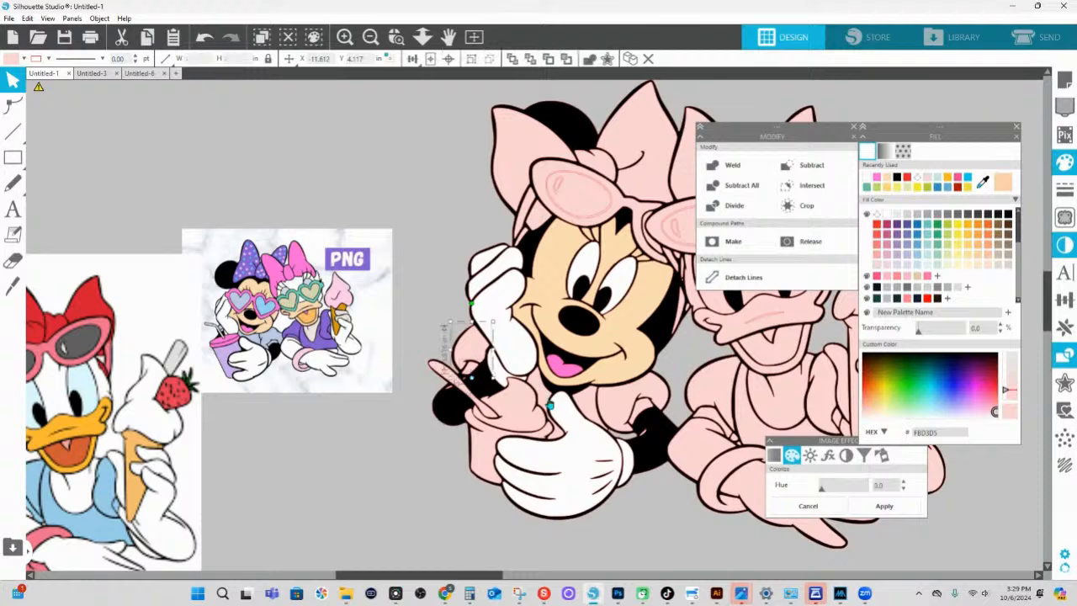
shift+click(580, 407)
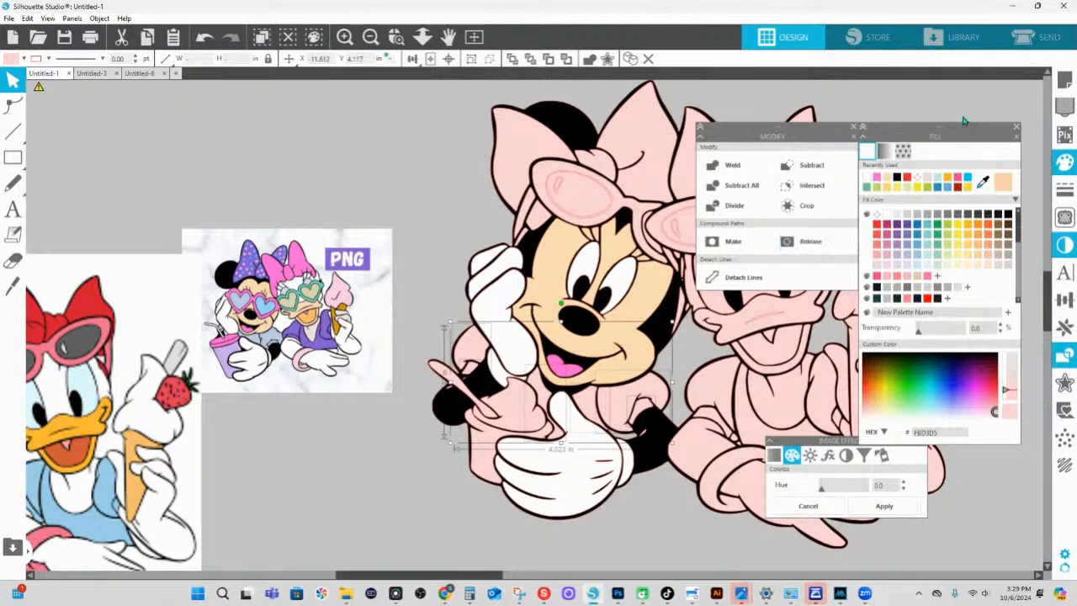
drag(958, 127, 761, 107)
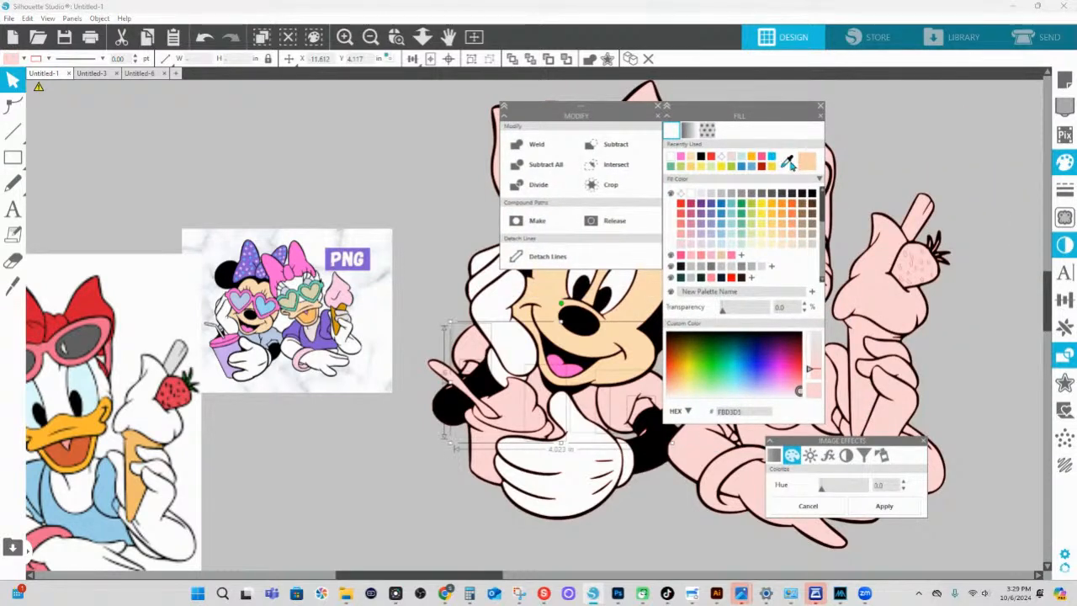
click(786, 163)
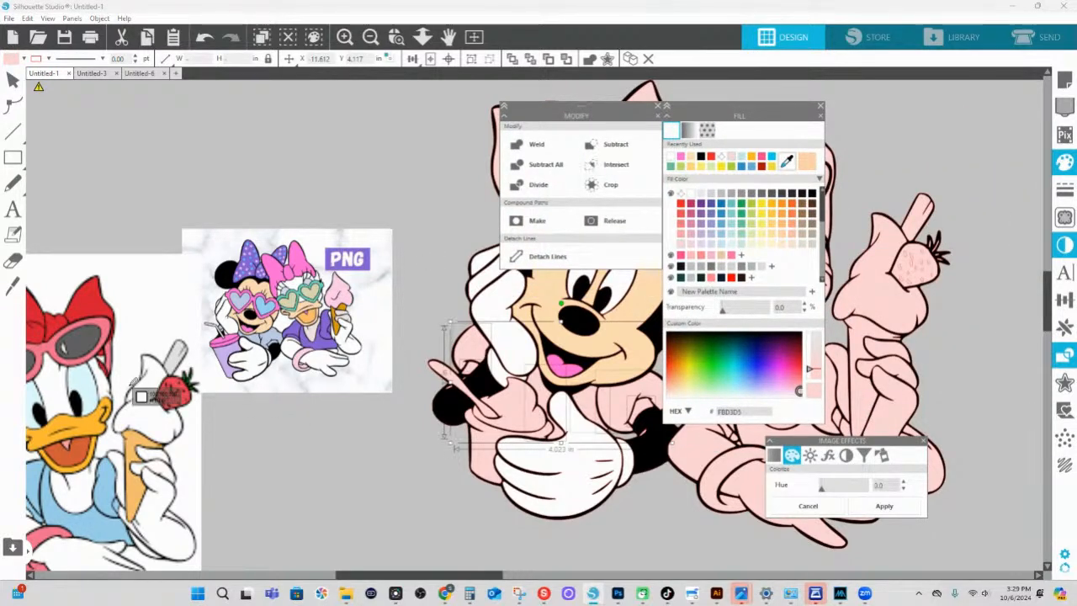
click(272, 338)
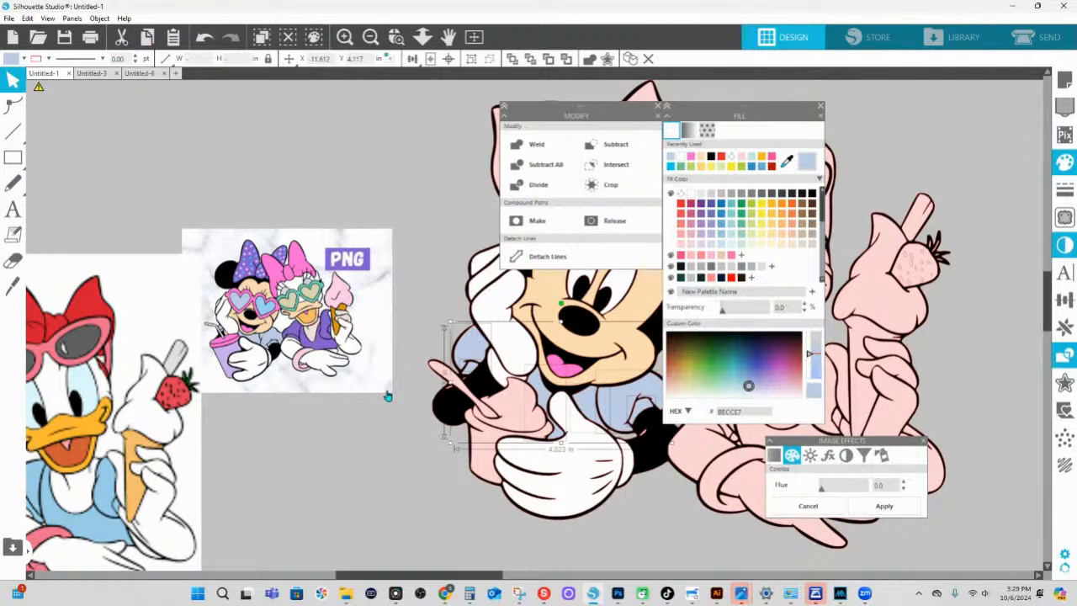
right_click(625, 402)
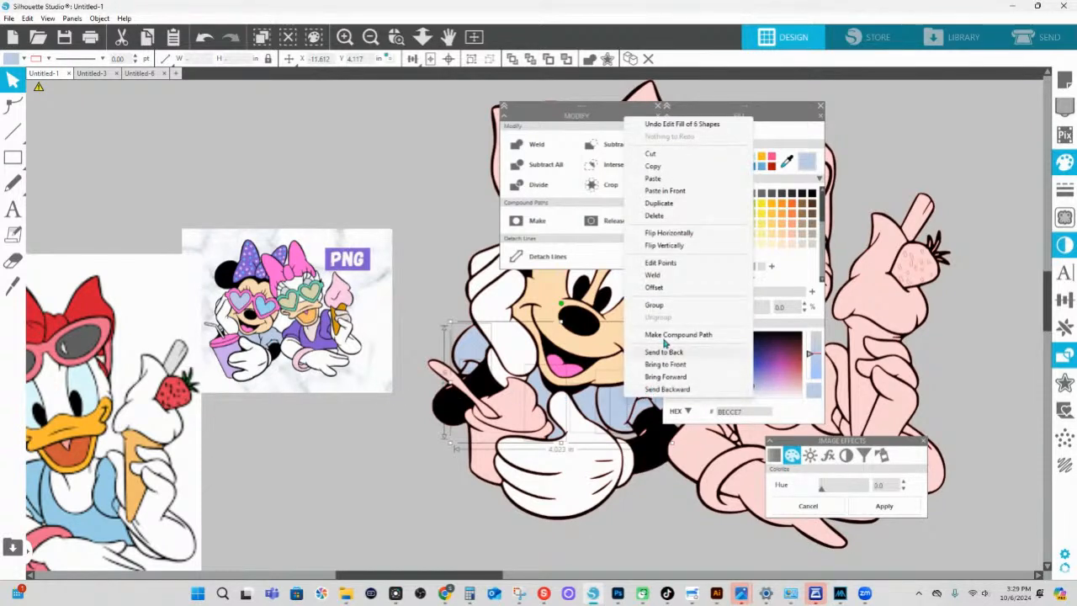
click(653, 305)
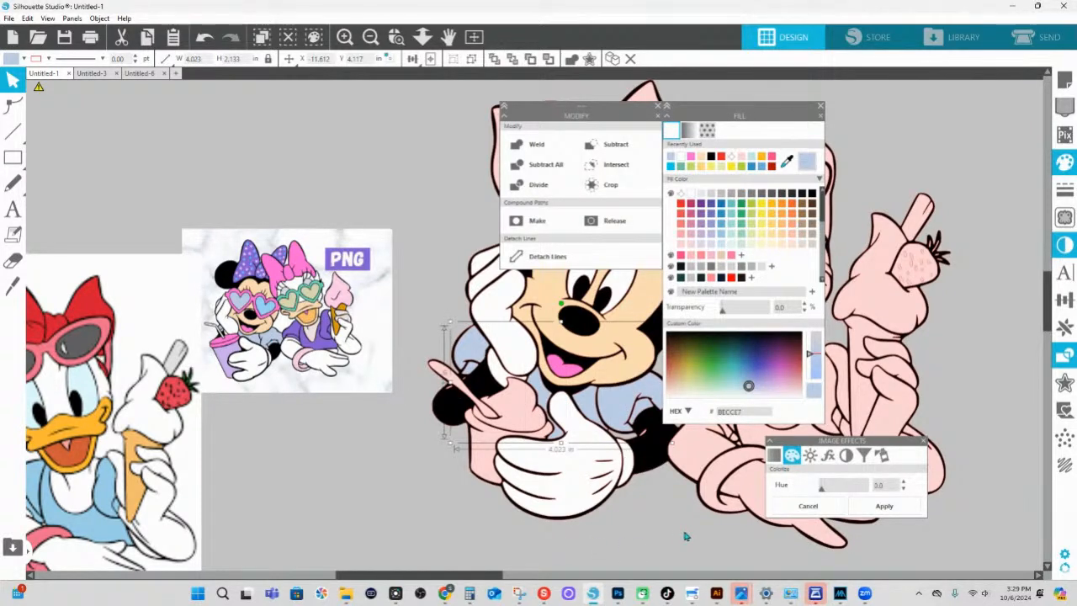
click(661, 545)
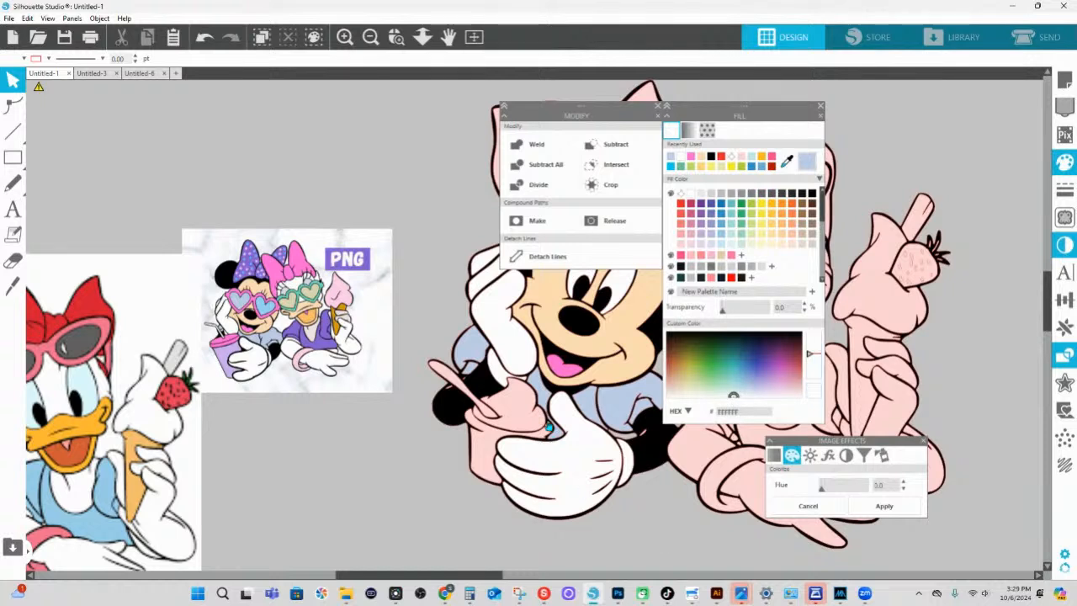
- Fill the spoon in Minnie's ice cream cup with gray
click(521, 421)
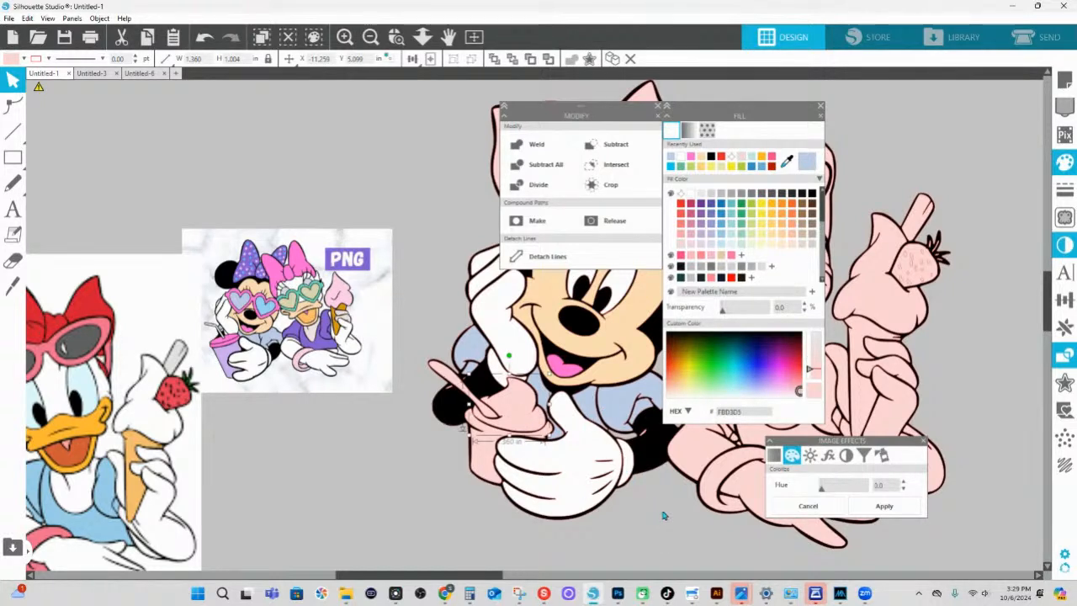
drag(694, 501, 606, 536)
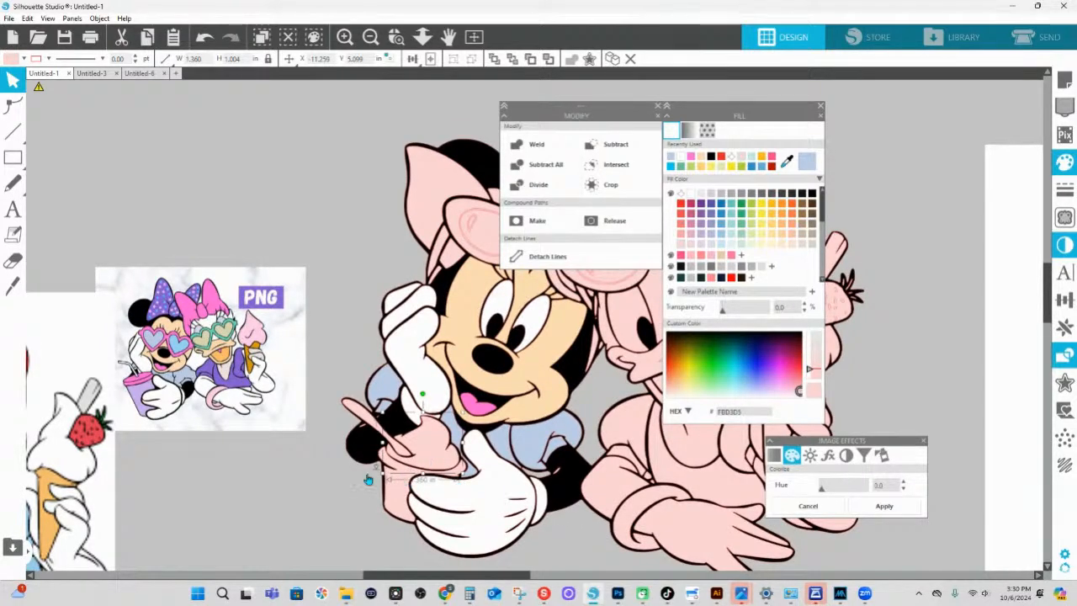
drag(368, 479, 429, 451)
click(562, 353)
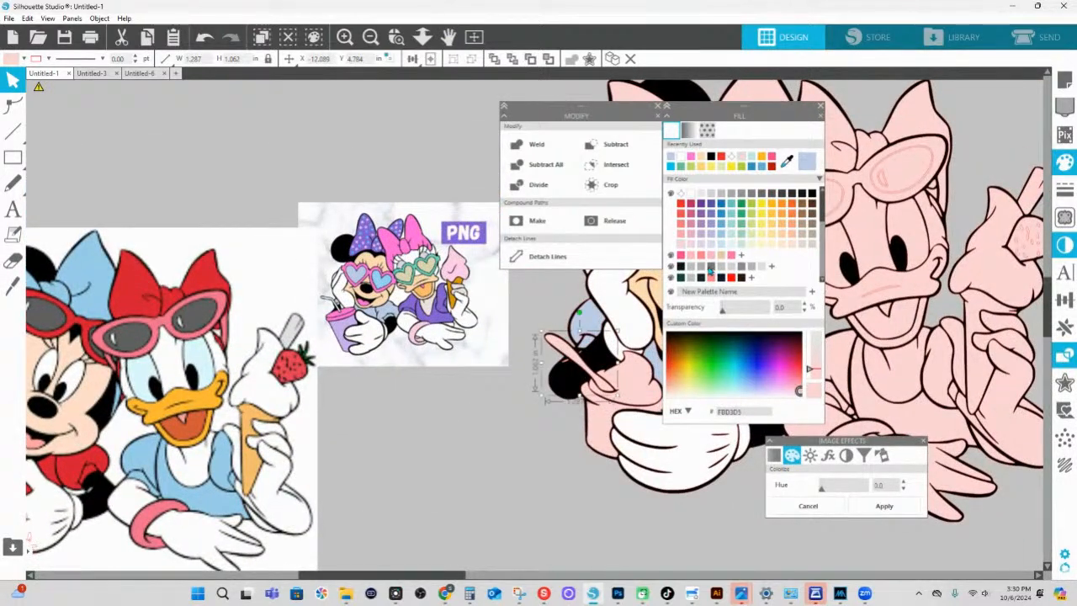
click(709, 269)
- Fill Minnie's ice cream cup with the orange sampled from the cup in the large source picture
click(598, 434)
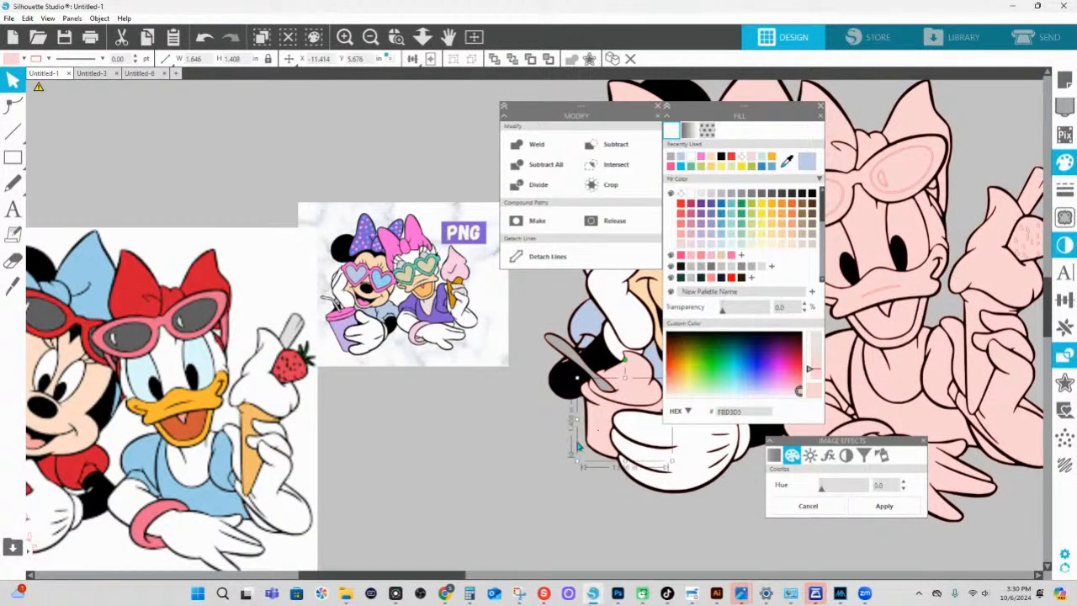
drag(370, 459, 556, 441)
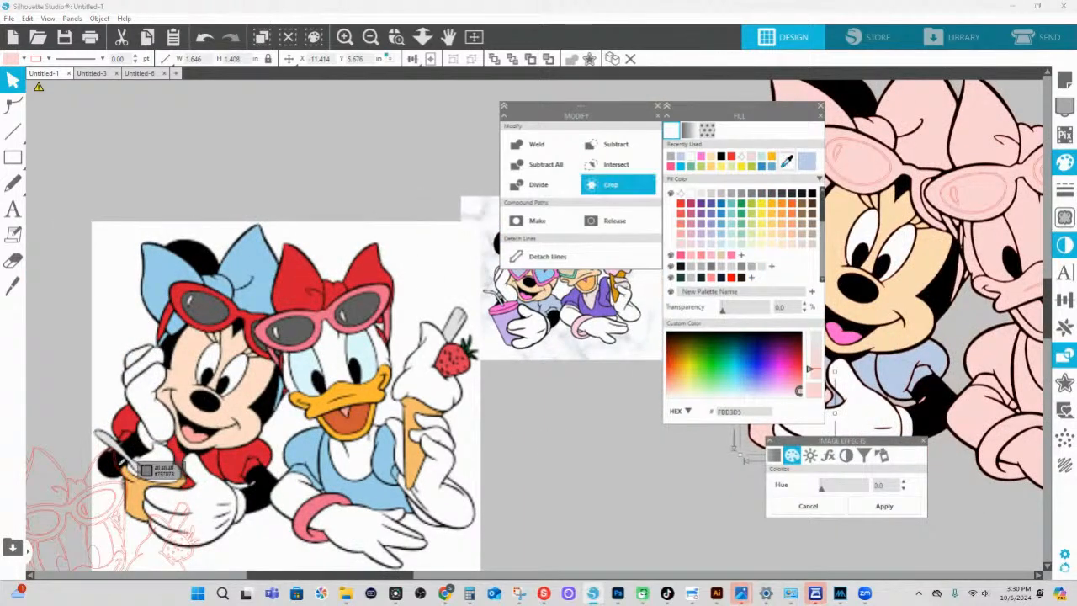
click(138, 492)
- Fill Minnie's bow and headband pieces with purple sampled from the bow in the PNG picture and group them
drag(552, 466, 162, 453)
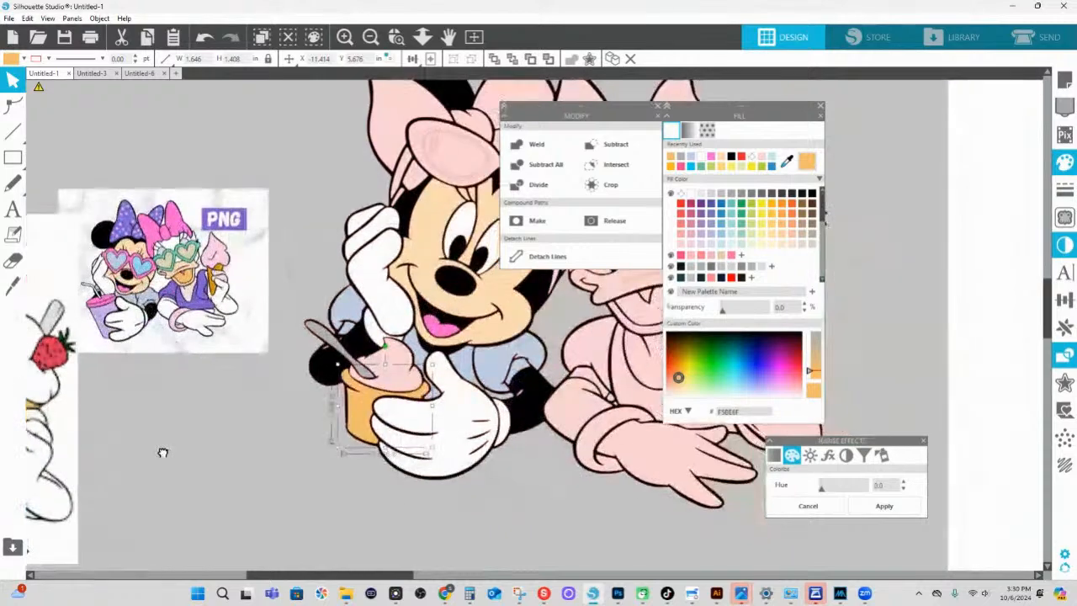
drag(506, 490, 294, 479)
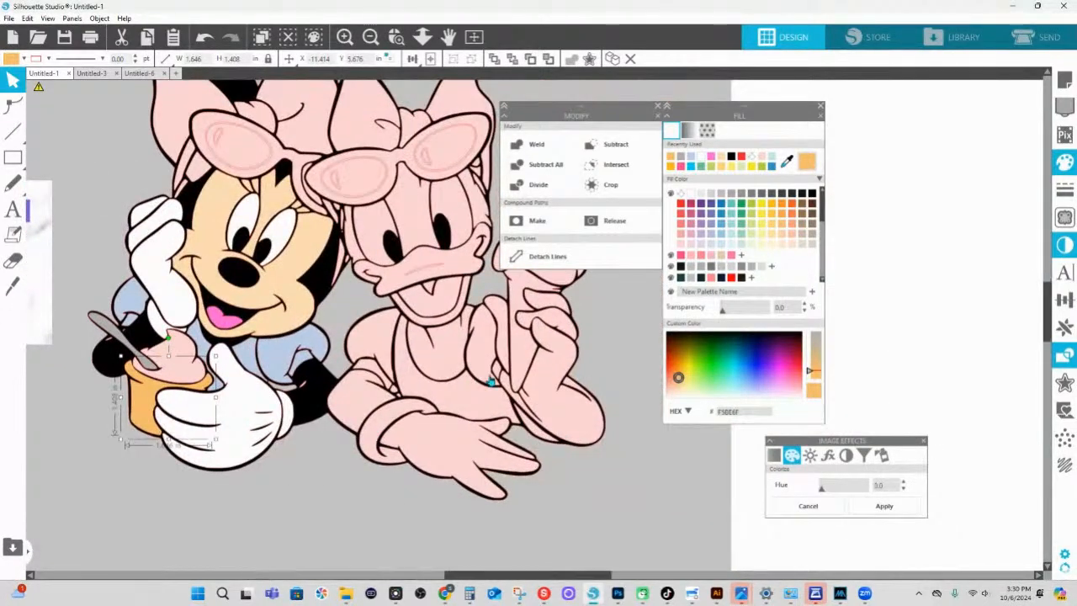
drag(342, 326, 567, 469)
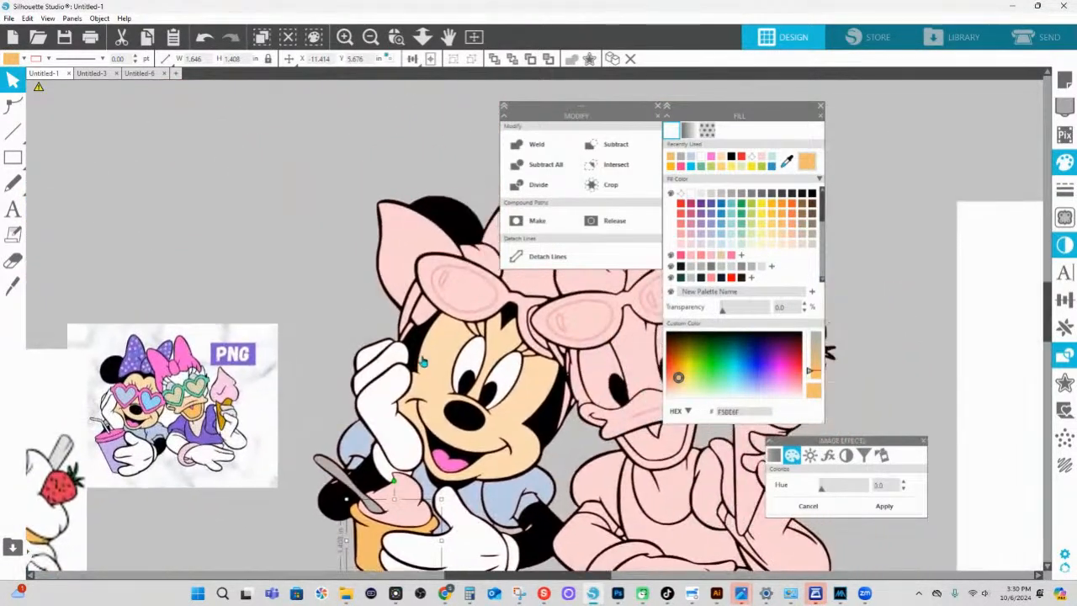
click(408, 257)
drag(317, 231, 253, 230)
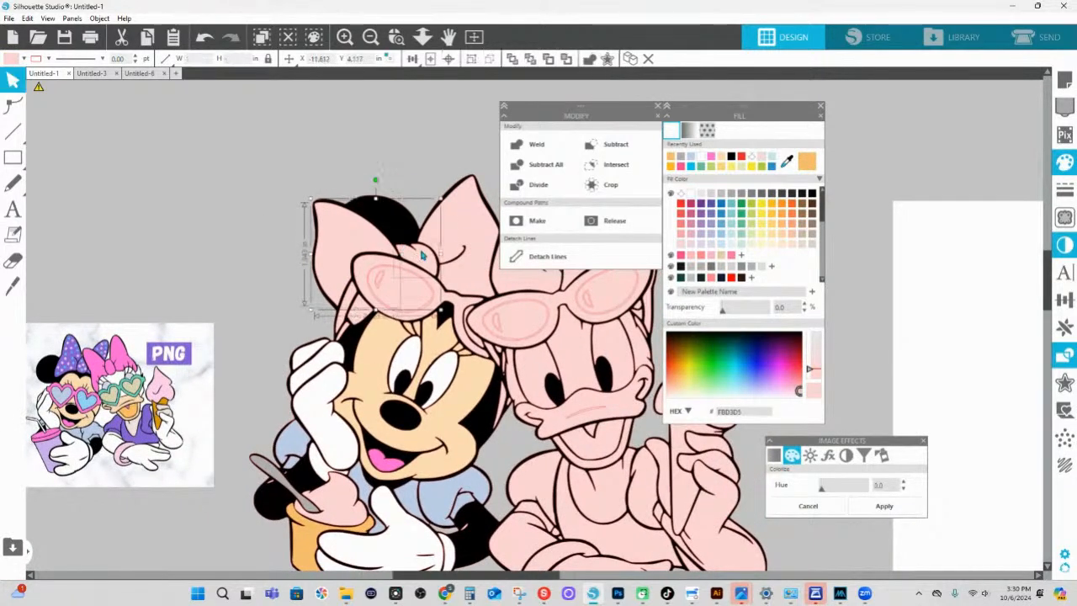
shift+click(470, 228)
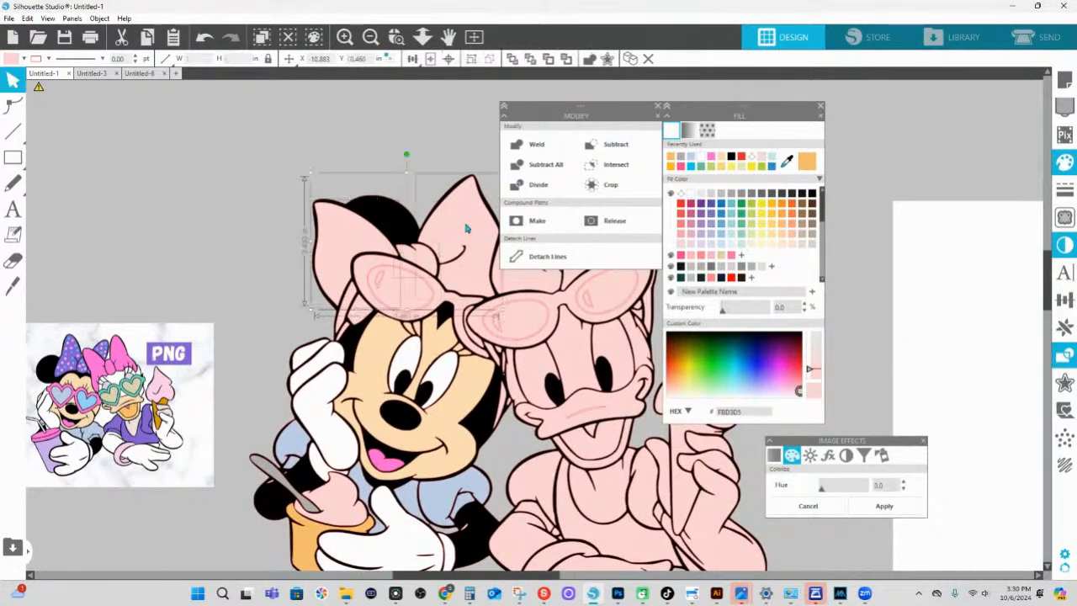
shift+click(343, 334)
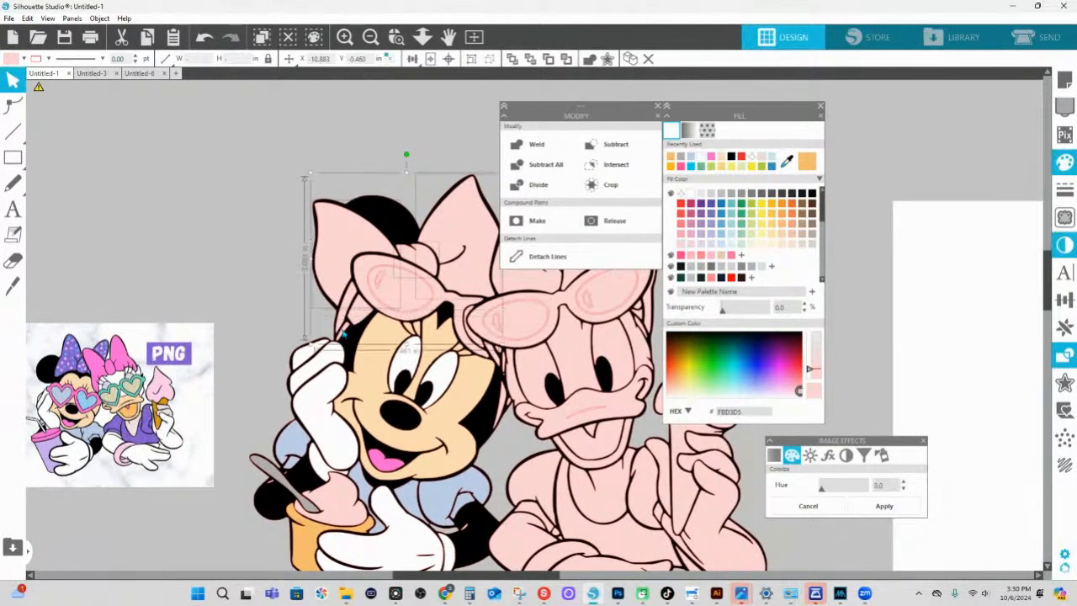
shift+click(502, 411)
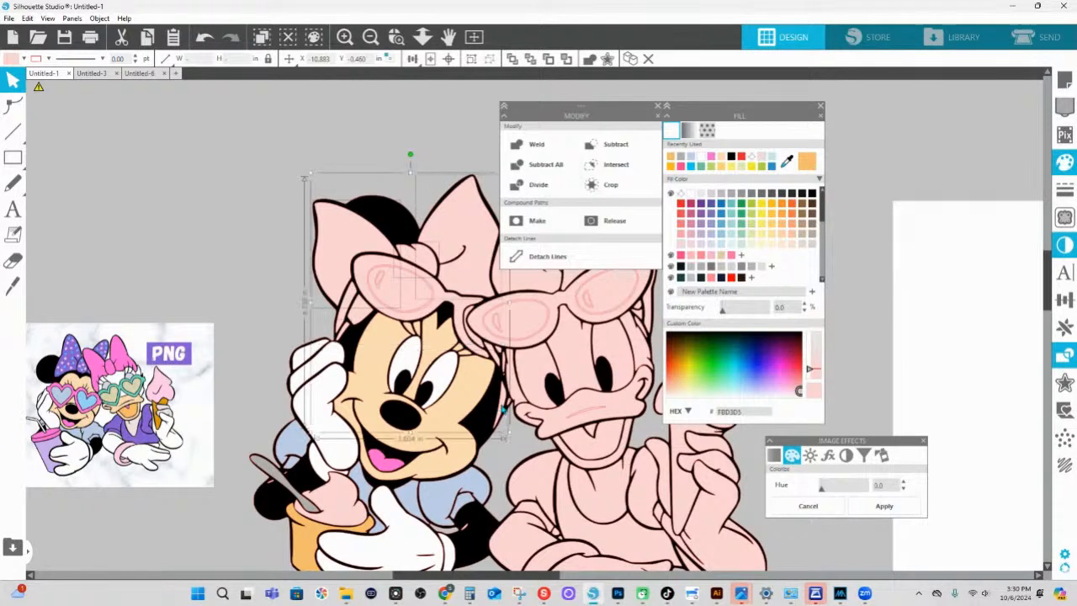
click(787, 160)
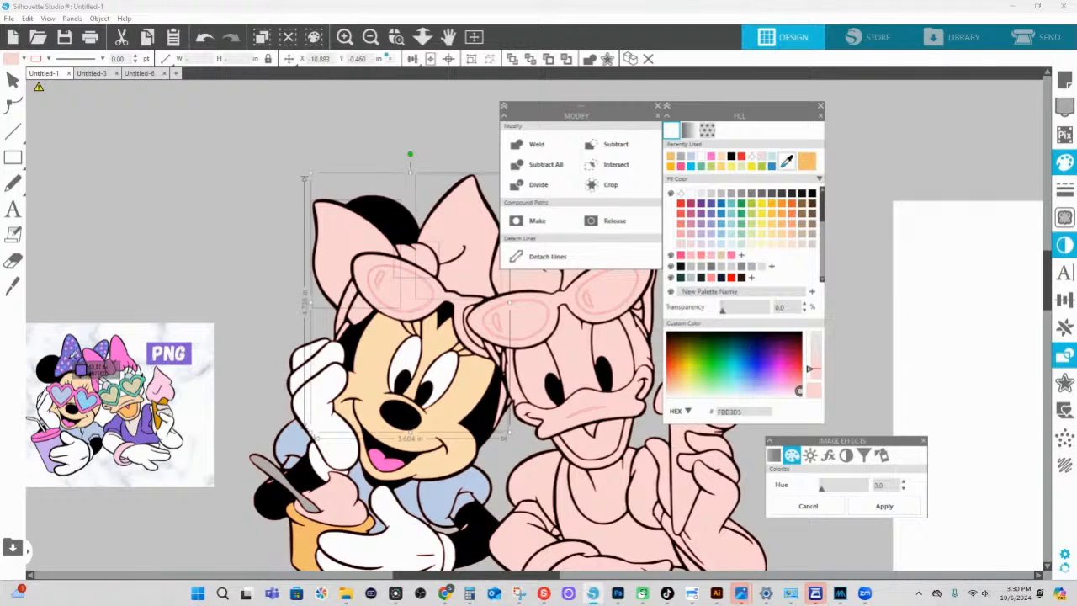
click(71, 362)
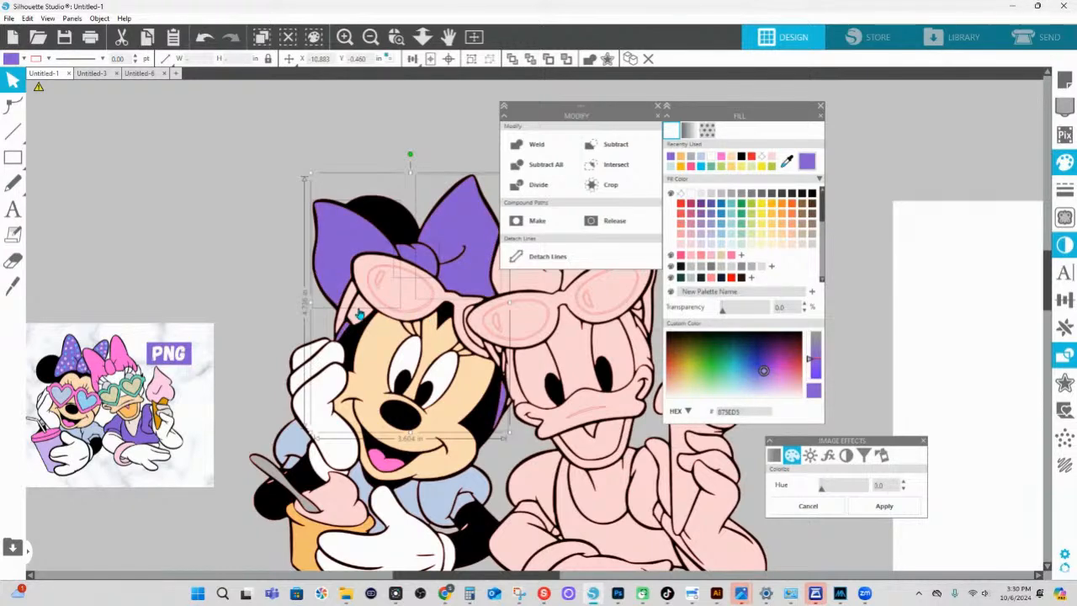
mouse_move(461, 284)
mouse_down()
mouse_move(377, 251)
mouse_move(434, 269)
mouse_move(452, 291)
mouse_up()
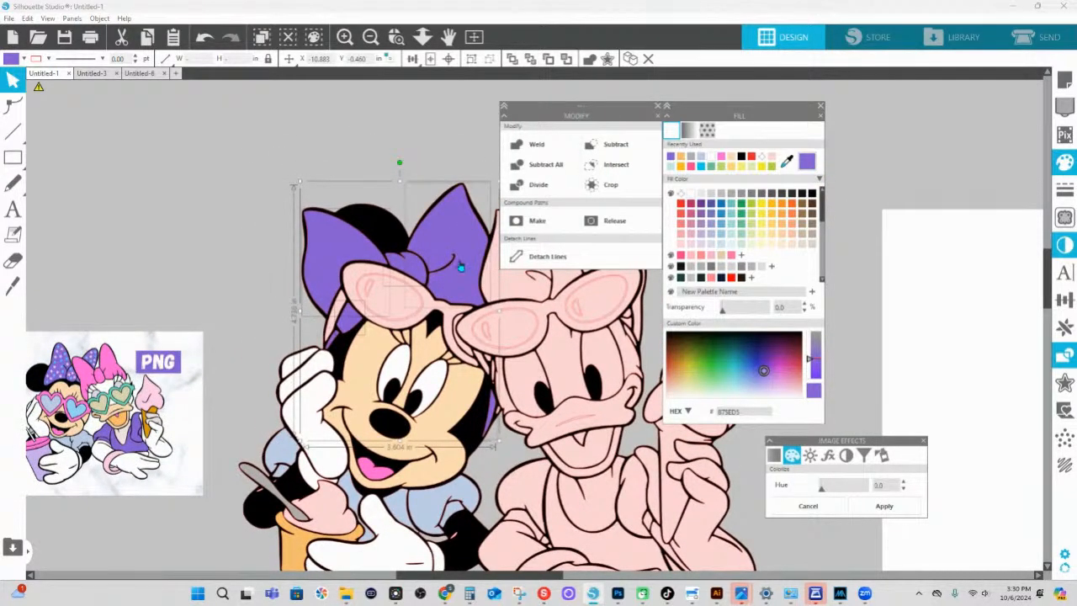
right_click(466, 230)
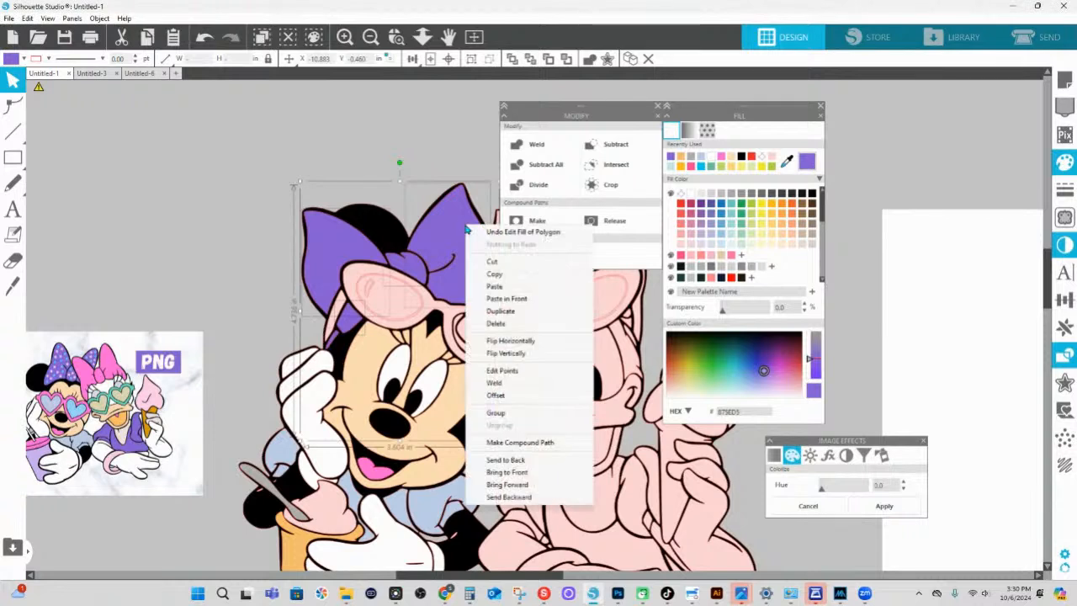
click(496, 412)
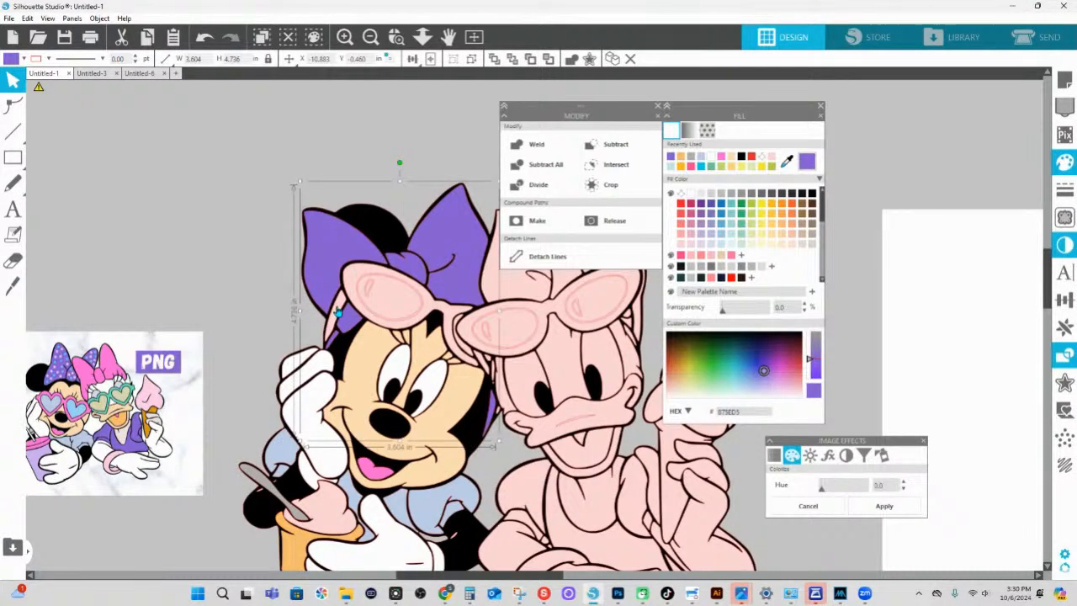
- Fill Minnie's sunglasses frame pieces with the pink sampled from the glasses in the PNG picture and group them
click(372, 277)
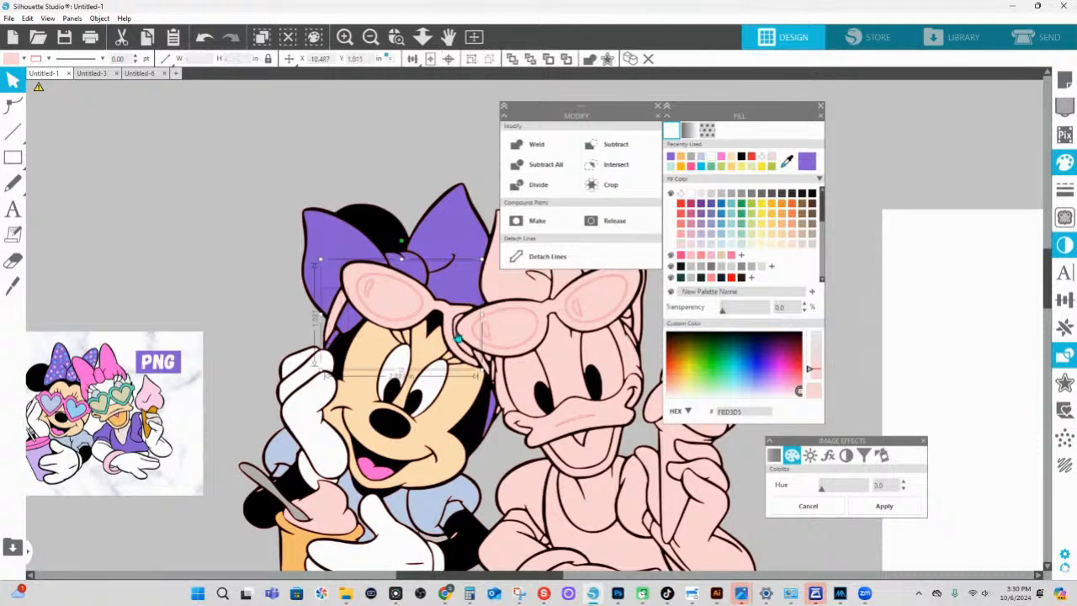
click(788, 161)
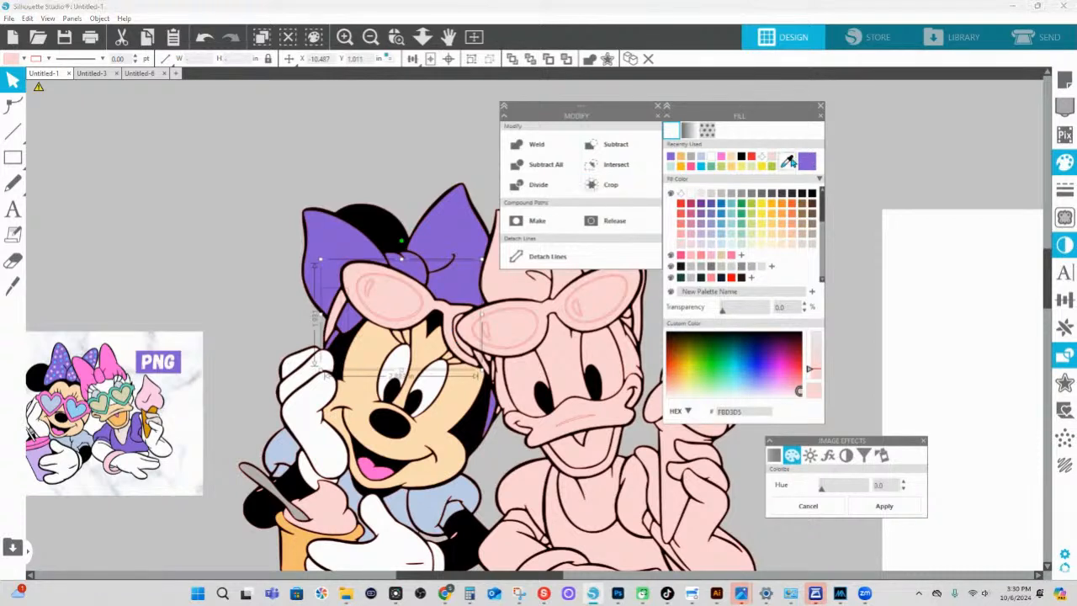
click(78, 410)
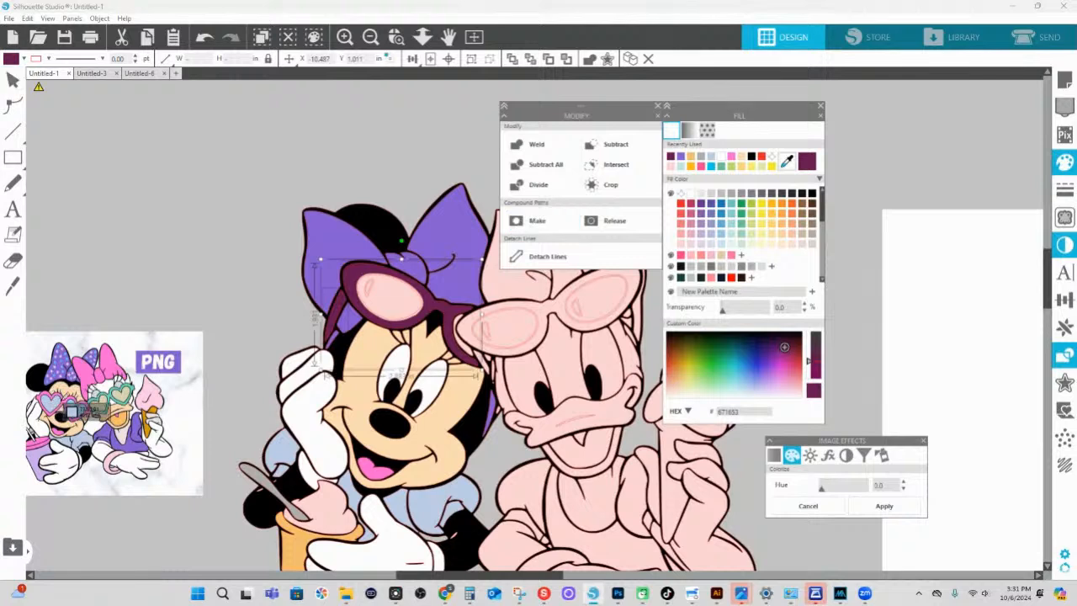
click(77, 411)
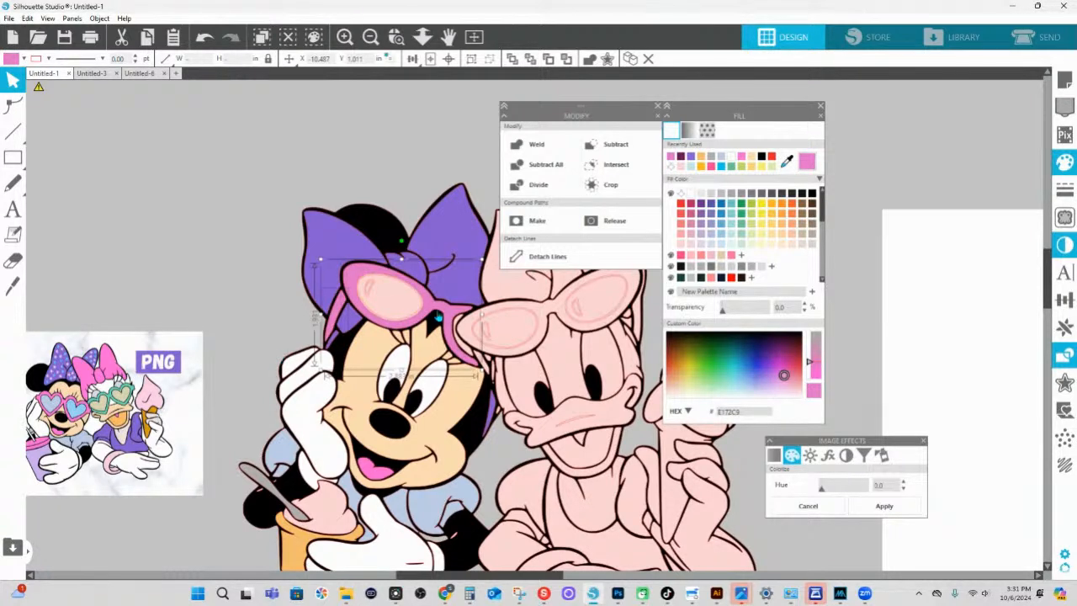
key(ctrl+g)
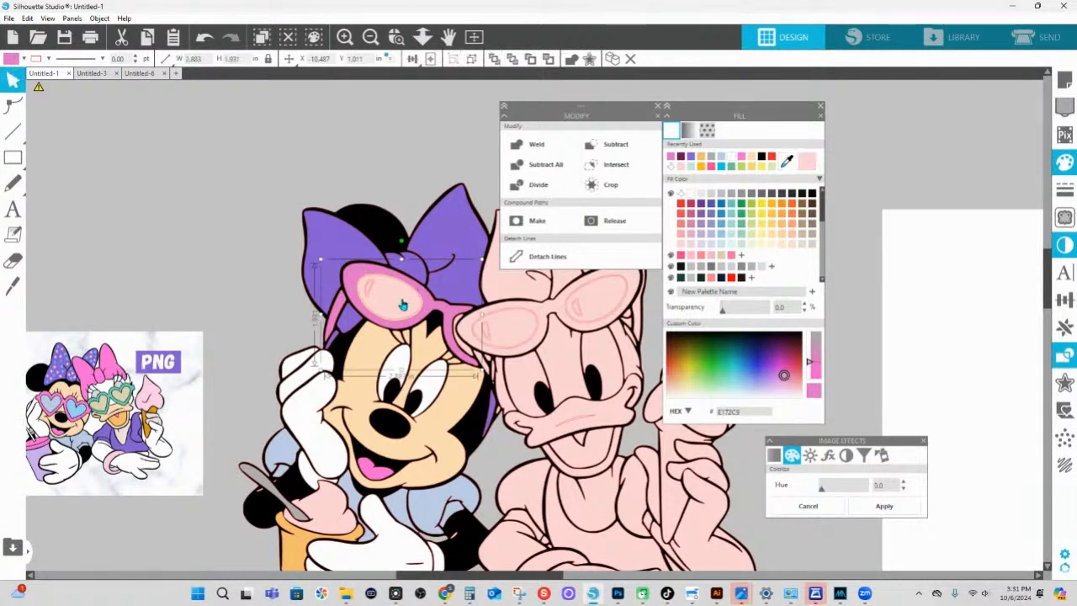
- Fill the lens pieces of Minnie's sunglasses with light blue sampled from the PNG picture and combine them into one object
click(399, 309)
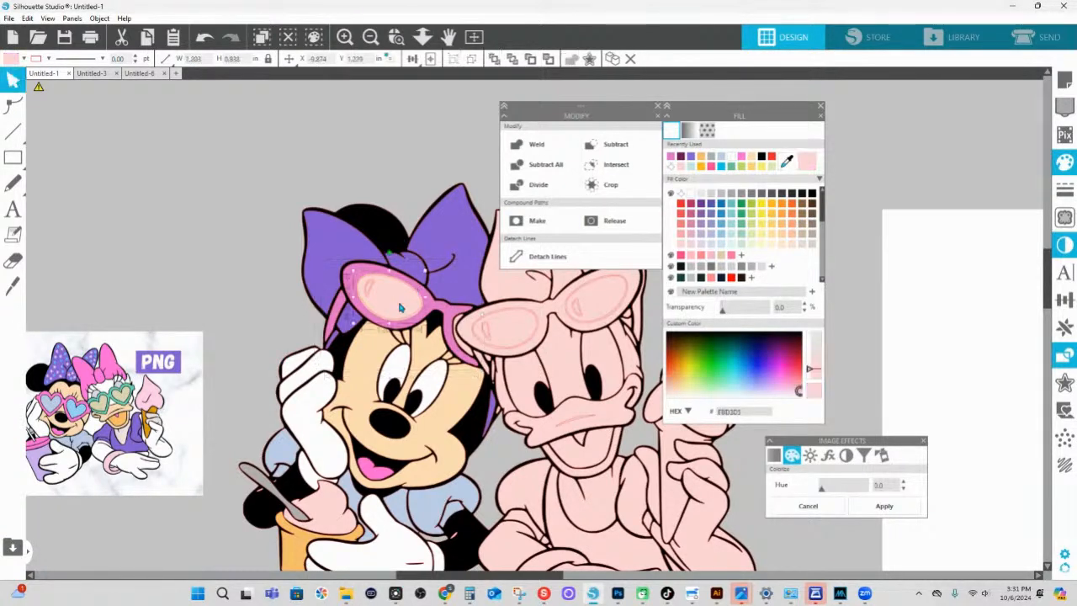
shift+click(492, 363)
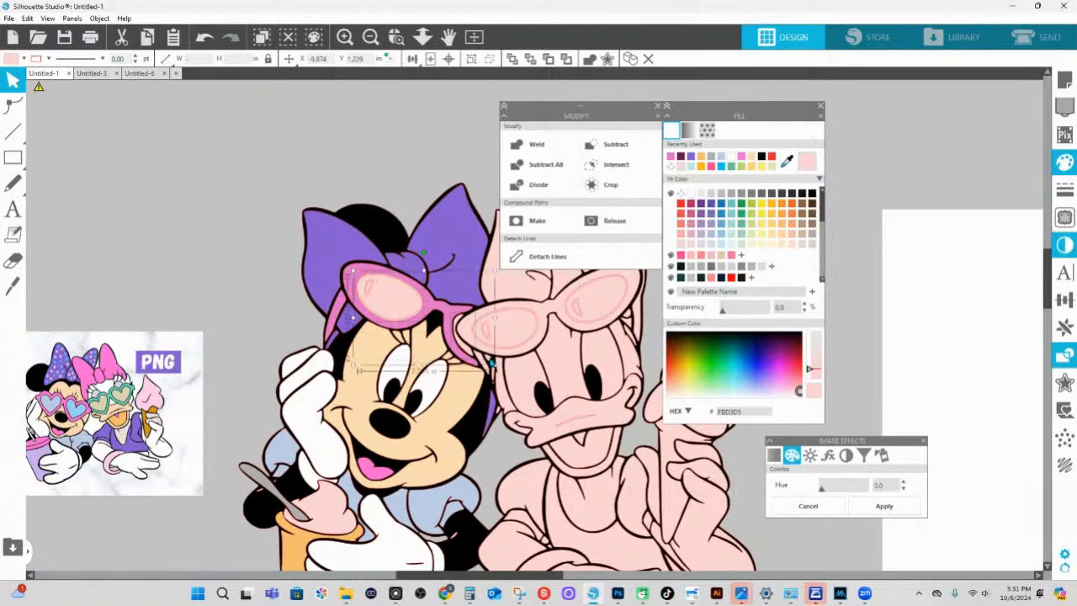
click(787, 161)
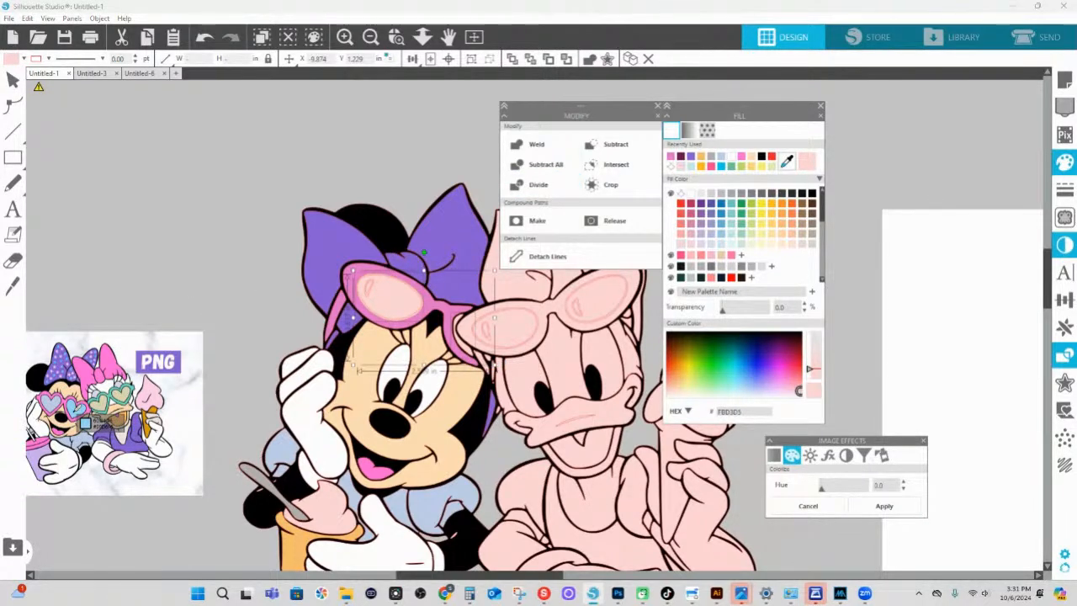
click(76, 411)
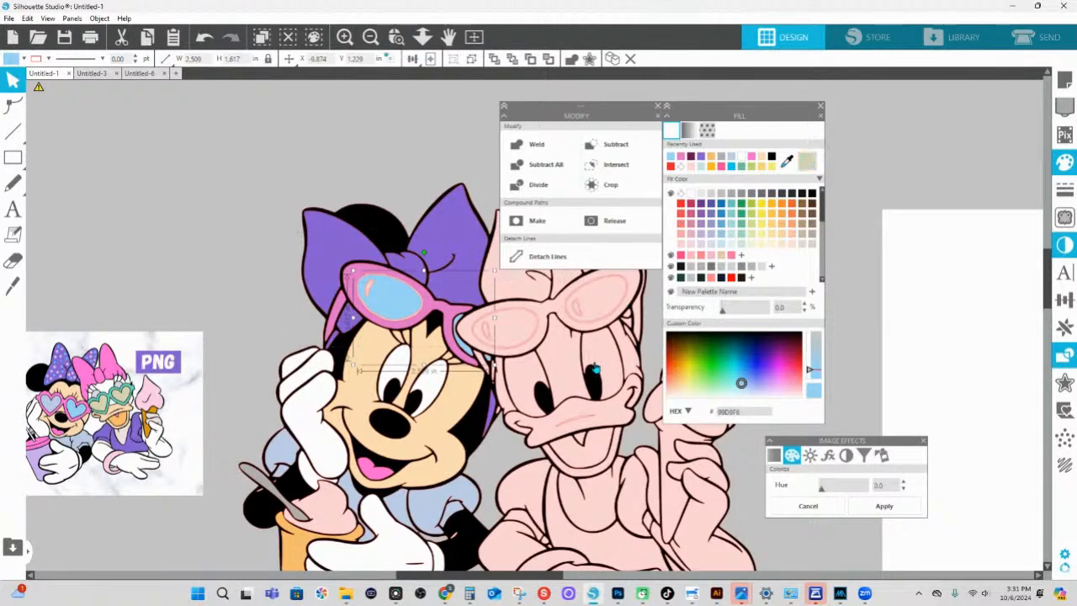
- Subtract the light blue lenses from the pink frame of Minnie's sunglasses
scroll(392, 283, up, 5)
click(396, 250)
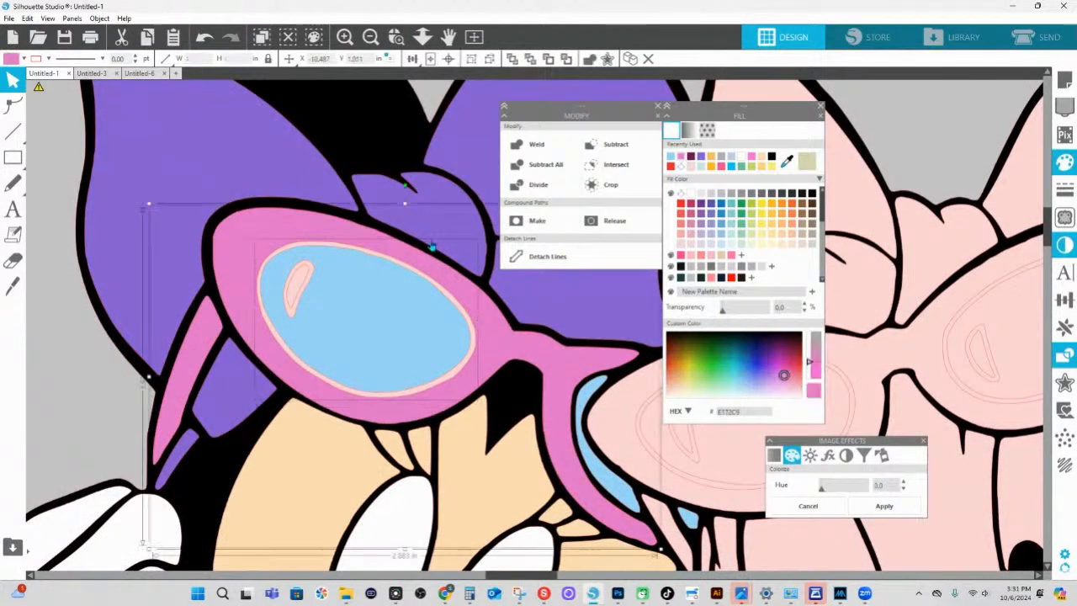
click(623, 149)
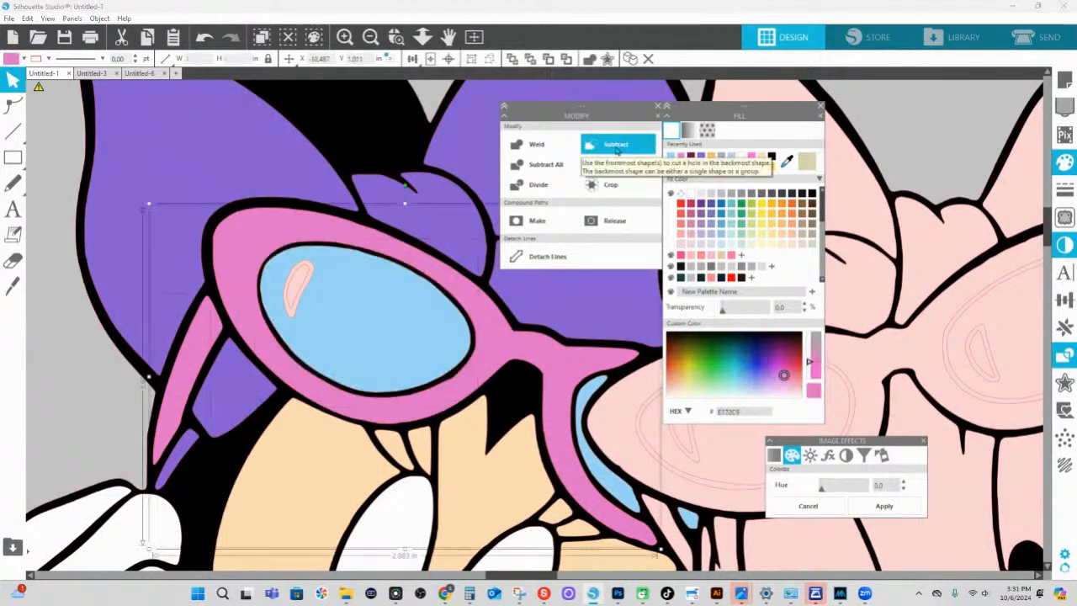
- Select the small highlight piece together with the light blue lenses of Minnie's sunglasses
click(308, 269)
shift+click(348, 270)
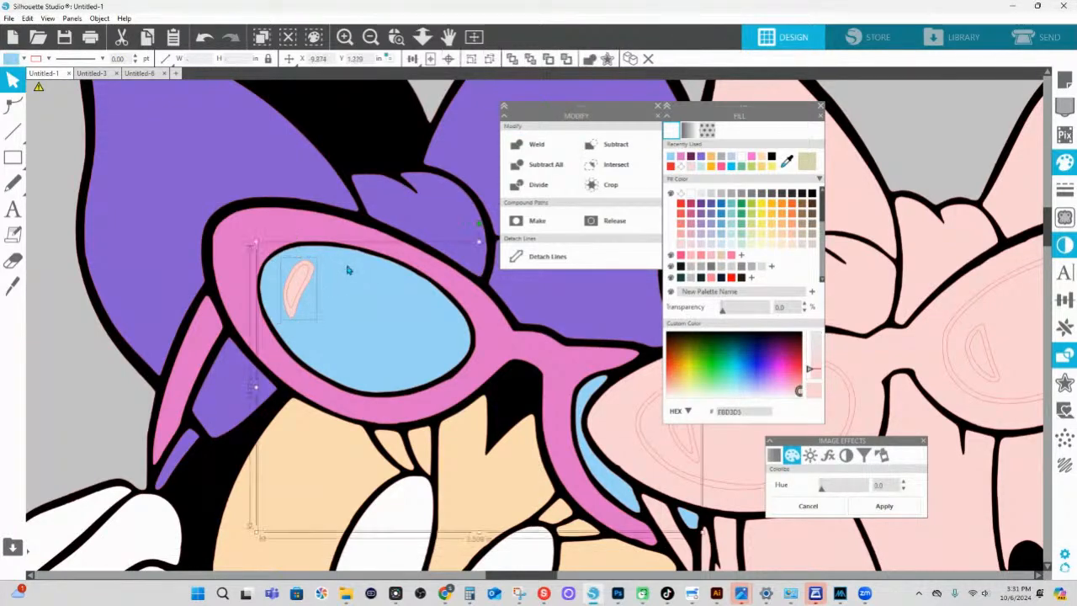
- Subtract the glare shape from Minnie's blue sunglass lens and fill the glare highlight with white
click(609, 148)
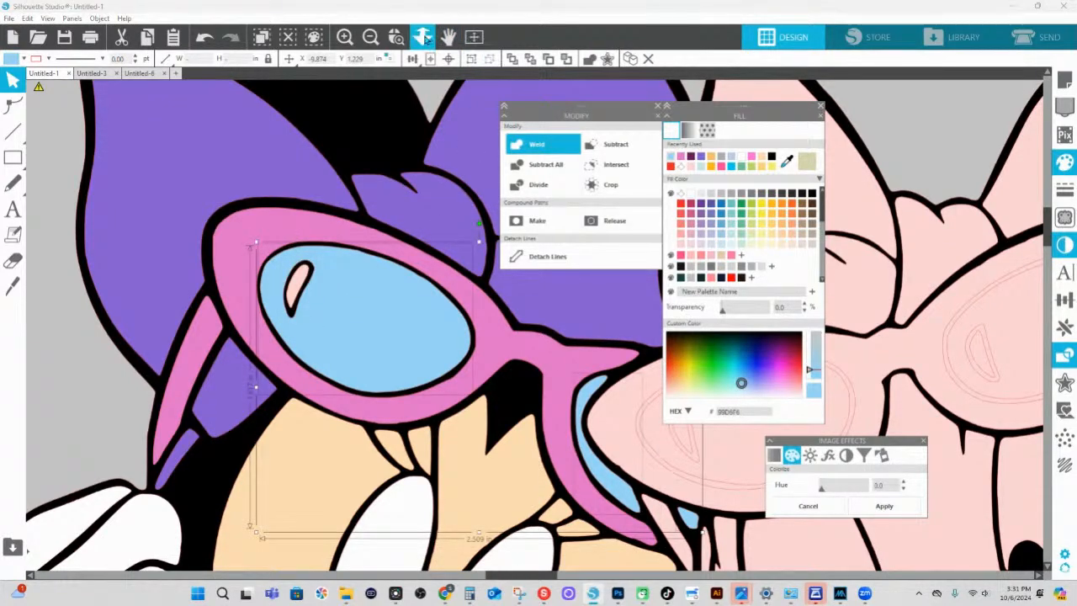
click(422, 36)
drag(424, 111, 431, 171)
key(v)
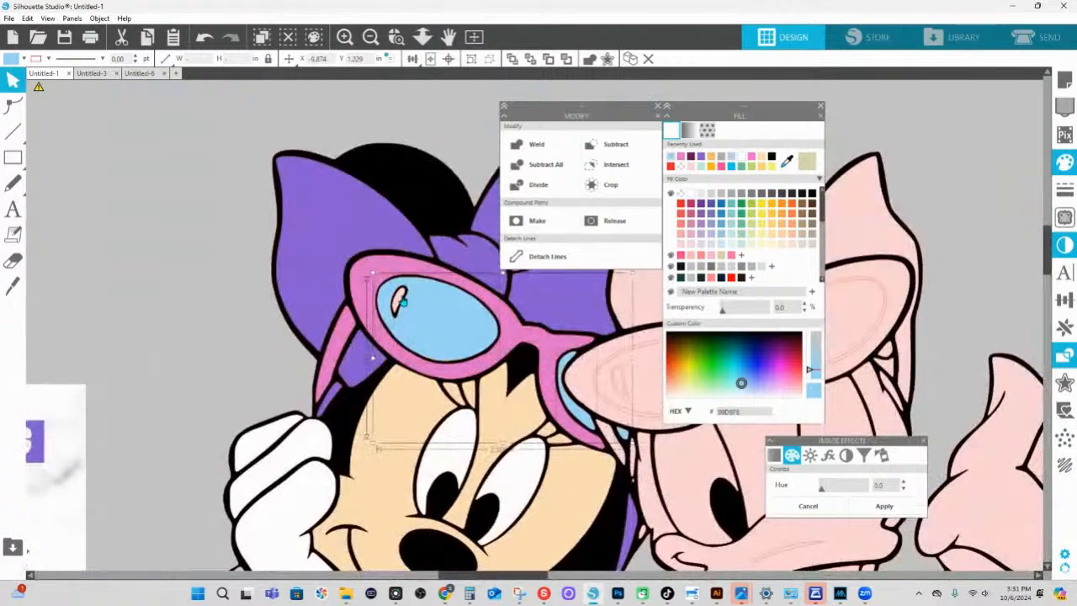
click(394, 311)
click(693, 196)
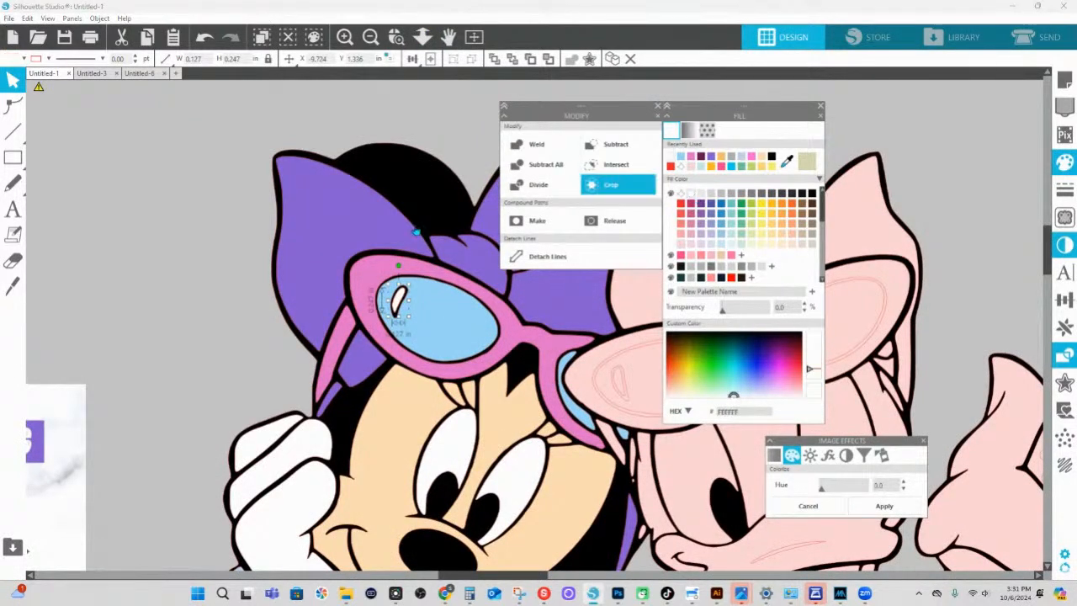
- Fill Minnie's ice cream cup with the light purple sampled from the cup in the small PNG reference image
click(422, 37)
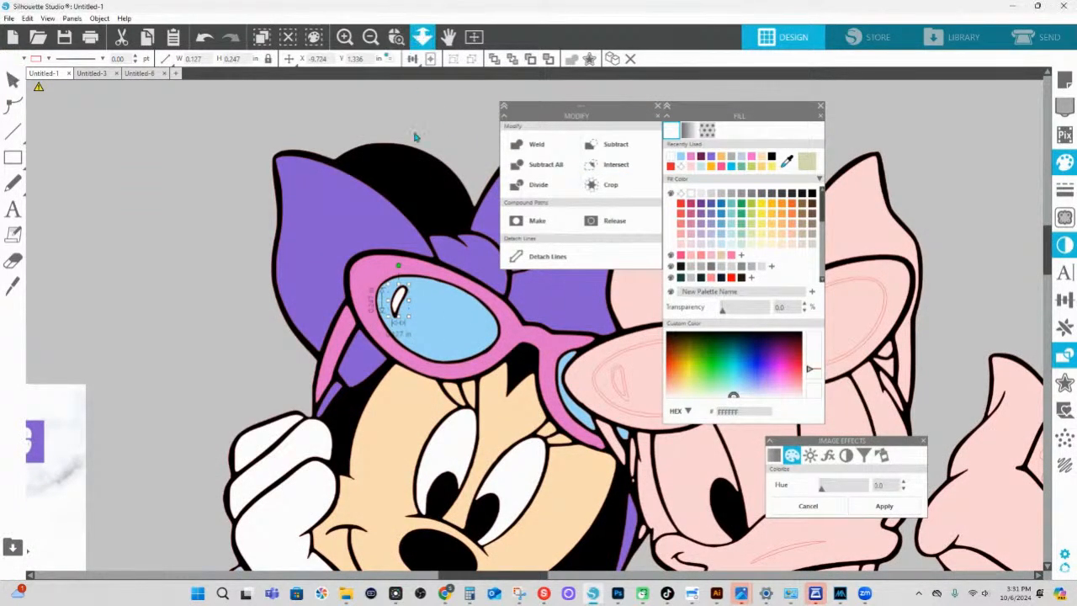
drag(485, 438, 426, 332)
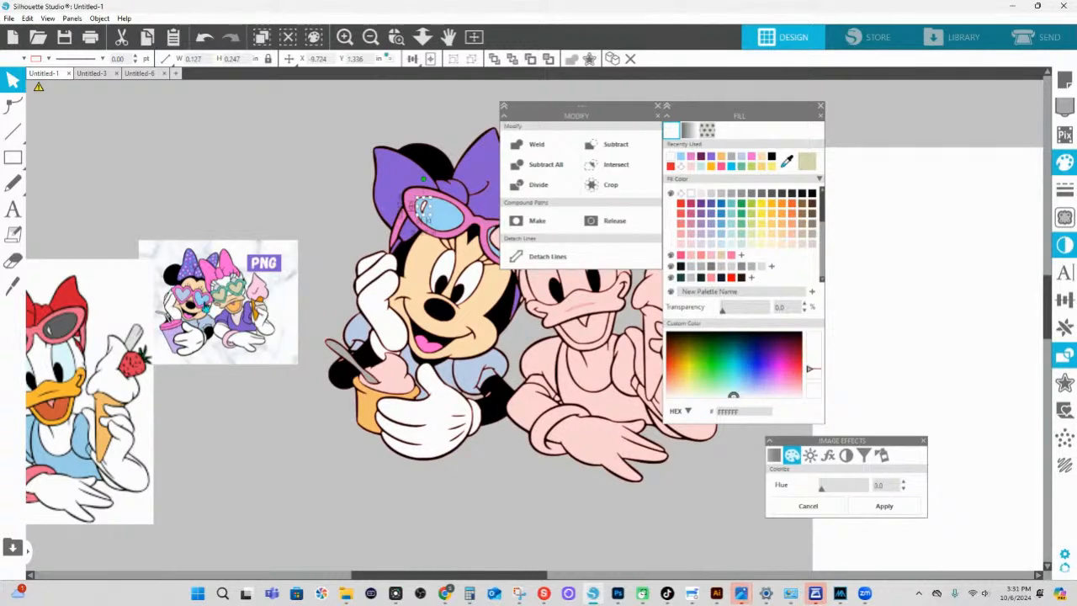
key(space)
mouse_move(476, 401)
mouse_down()
mouse_move(365, 385)
mouse_move(465, 389)
mouse_up()
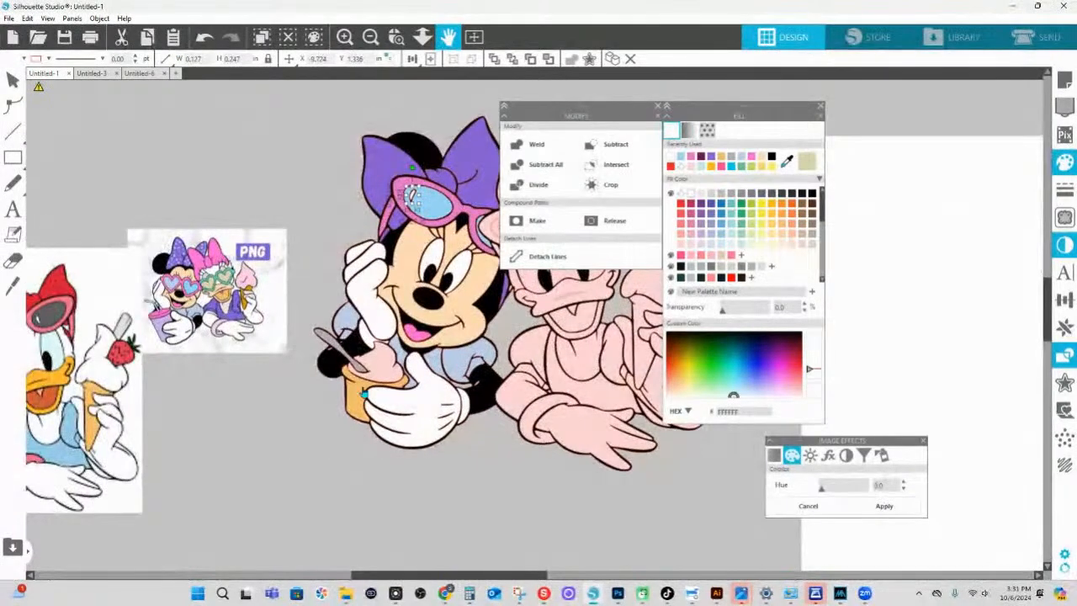
click(358, 402)
click(785, 161)
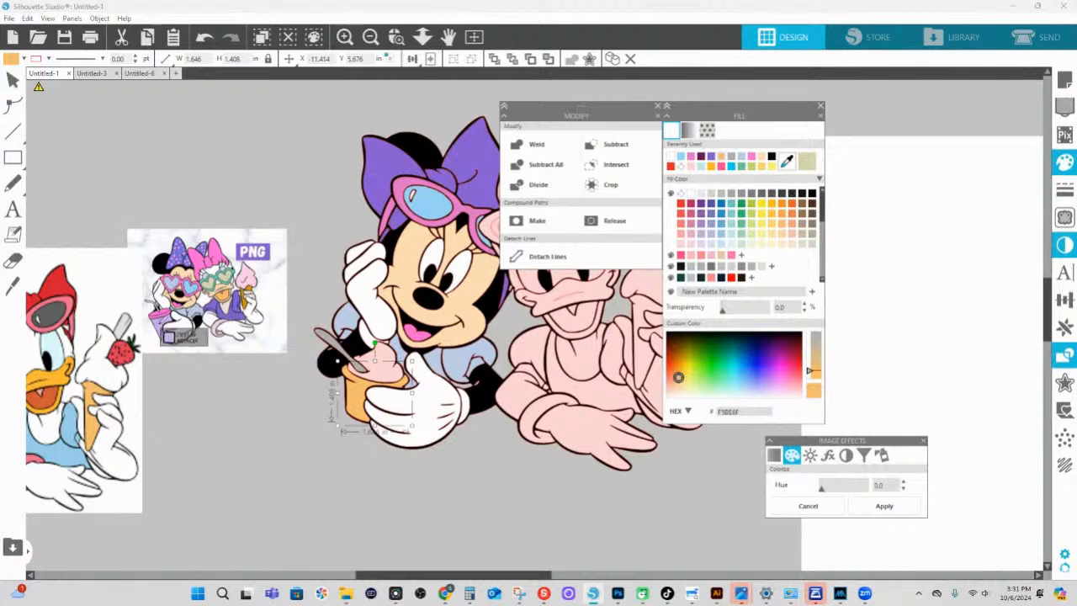
click(161, 334)
key(space)
drag(480, 404, 417, 430)
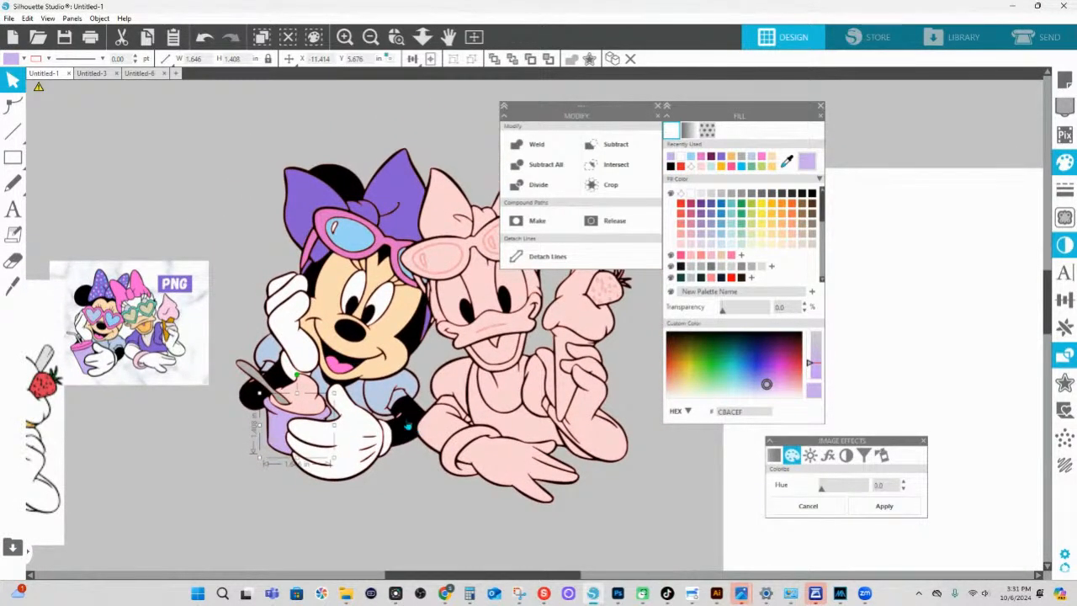
- Examine the gap between Minnie's hair and Daisy's cheek in the large reference image and in the traced drawing
drag(176, 416, 455, 380)
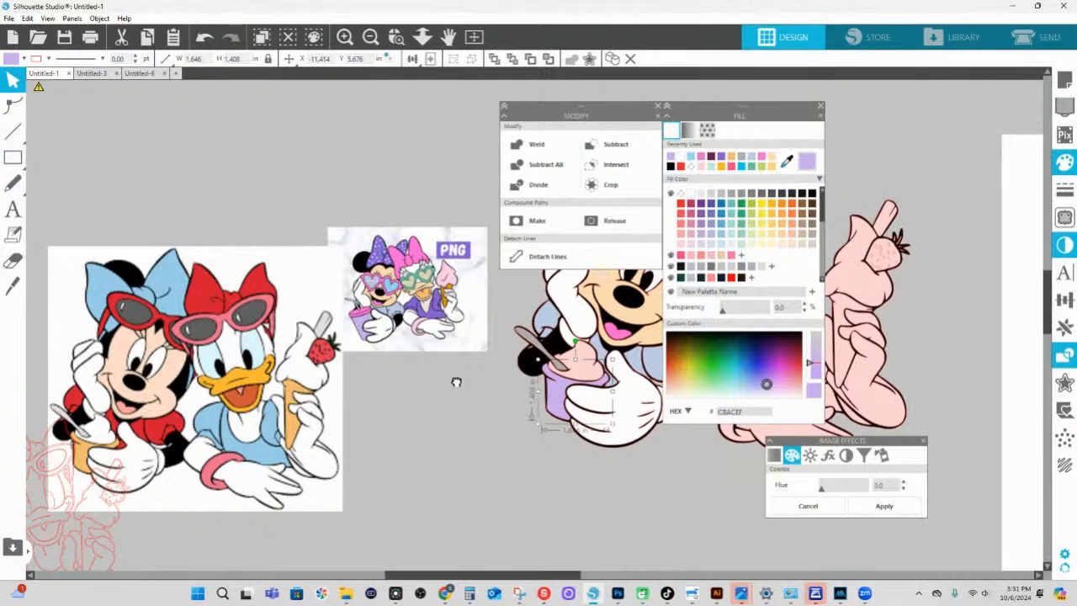
click(396, 36)
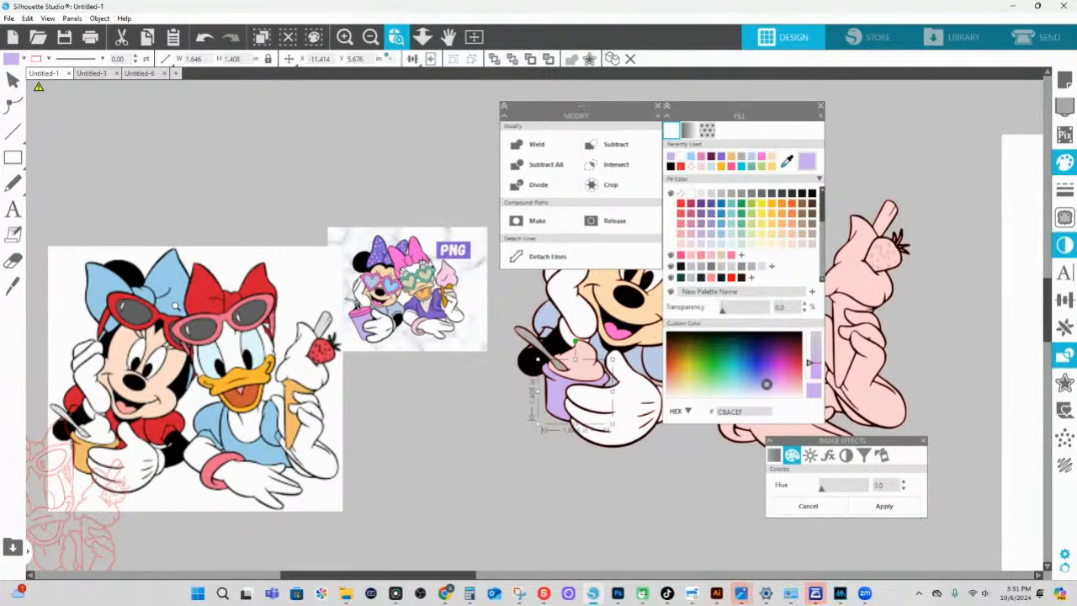
drag(176, 306, 255, 418)
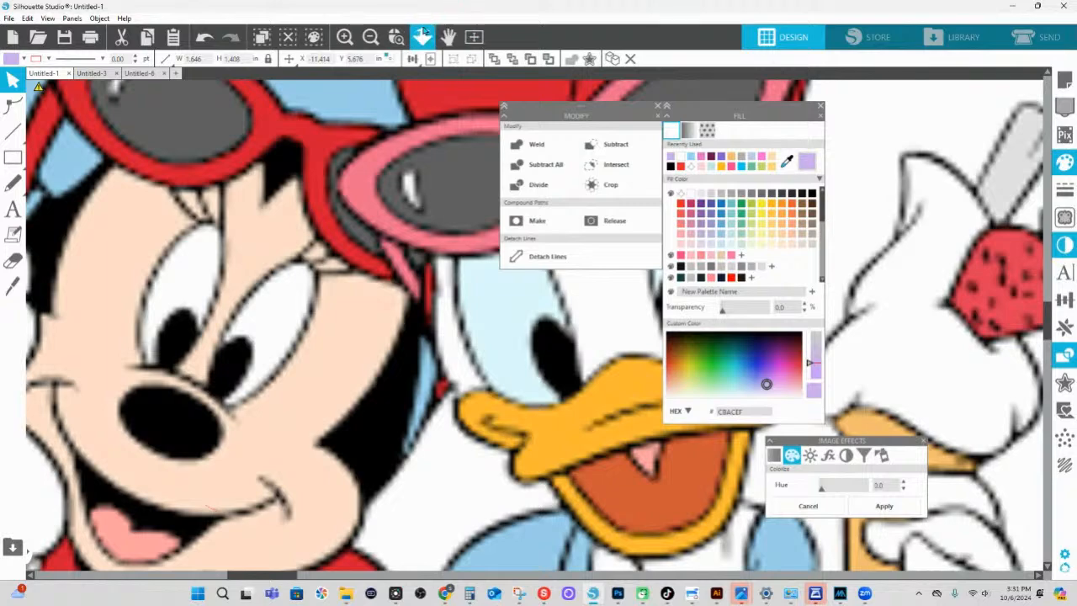
click(423, 37)
drag(397, 273, 390, 347)
drag(615, 356, 409, 321)
click(442, 246)
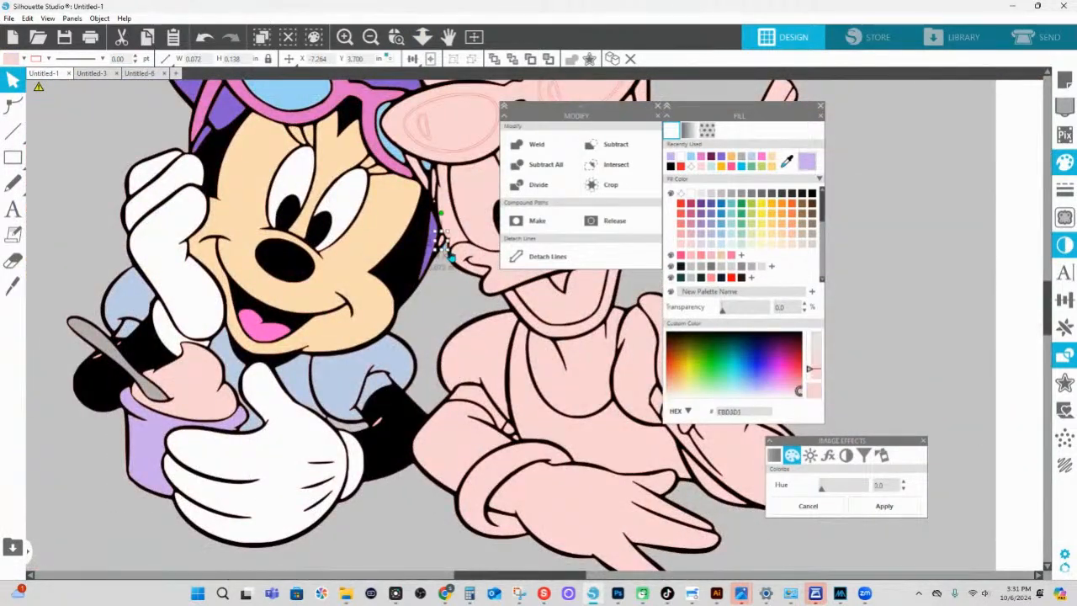
click(422, 37)
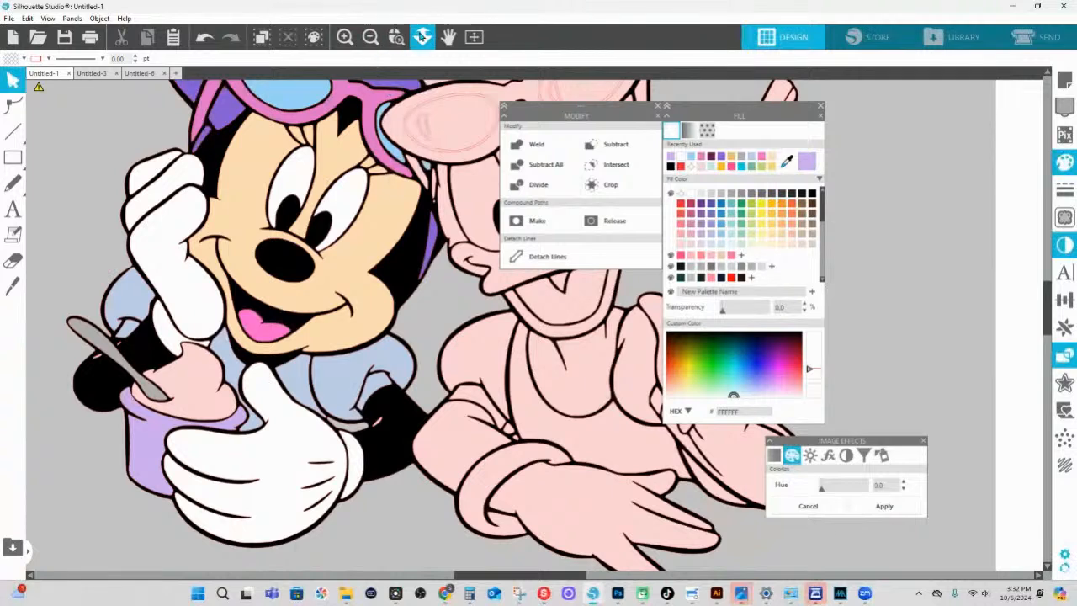
drag(418, 278, 548, 331)
key(Escape)
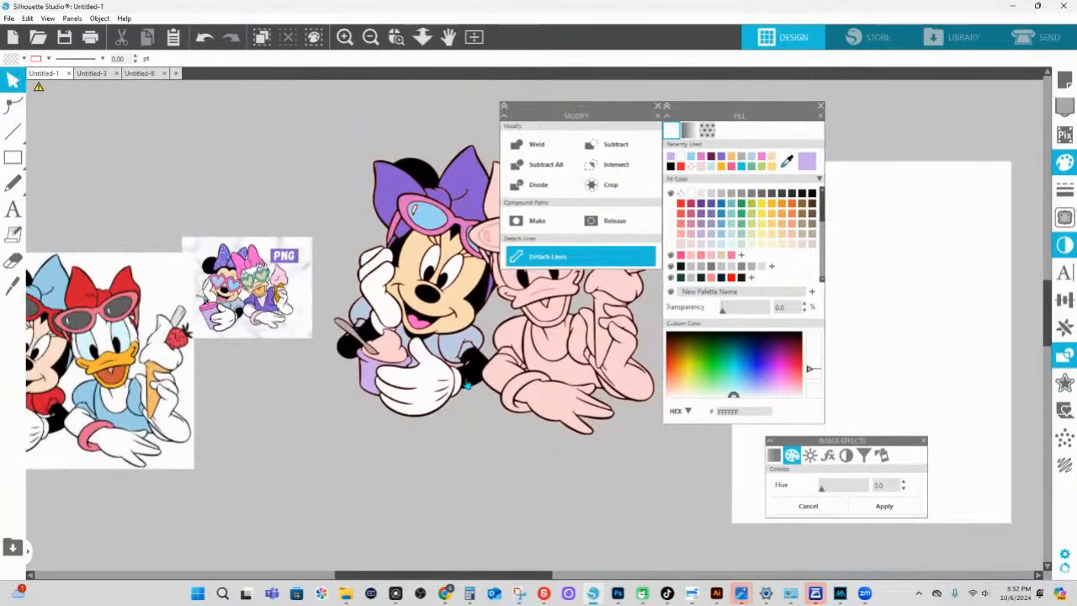
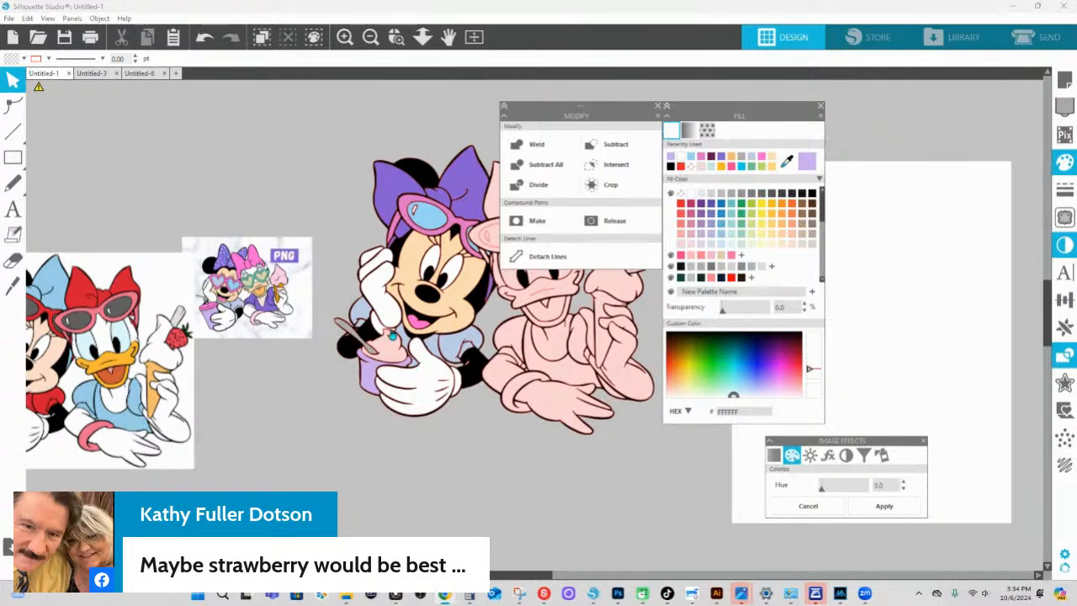
- Try hot pink, coral and red fills on the ice cream in Minnie's cup
click(391, 351)
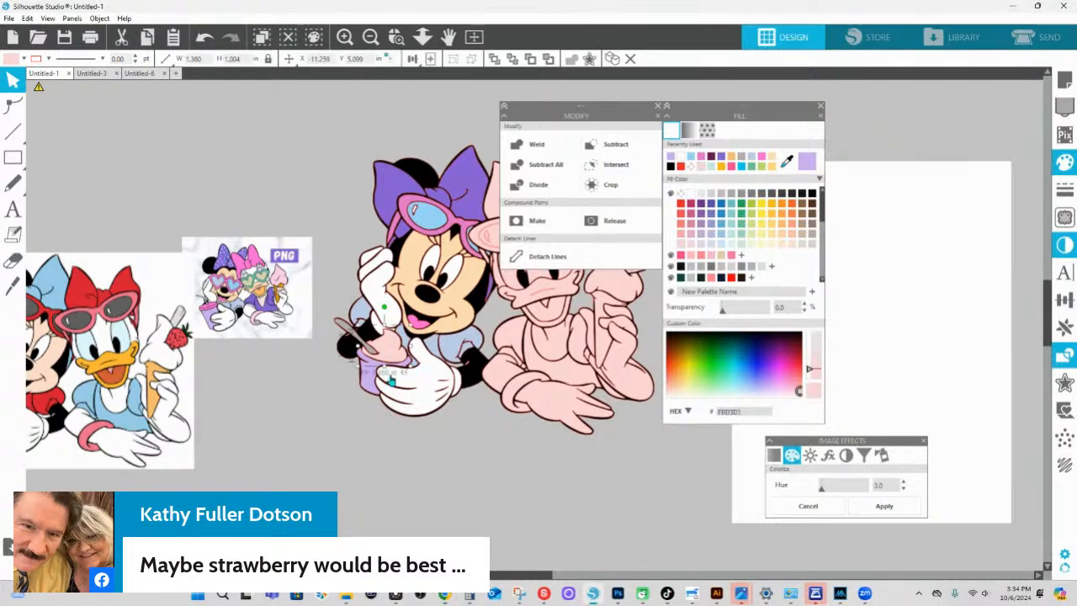
click(682, 217)
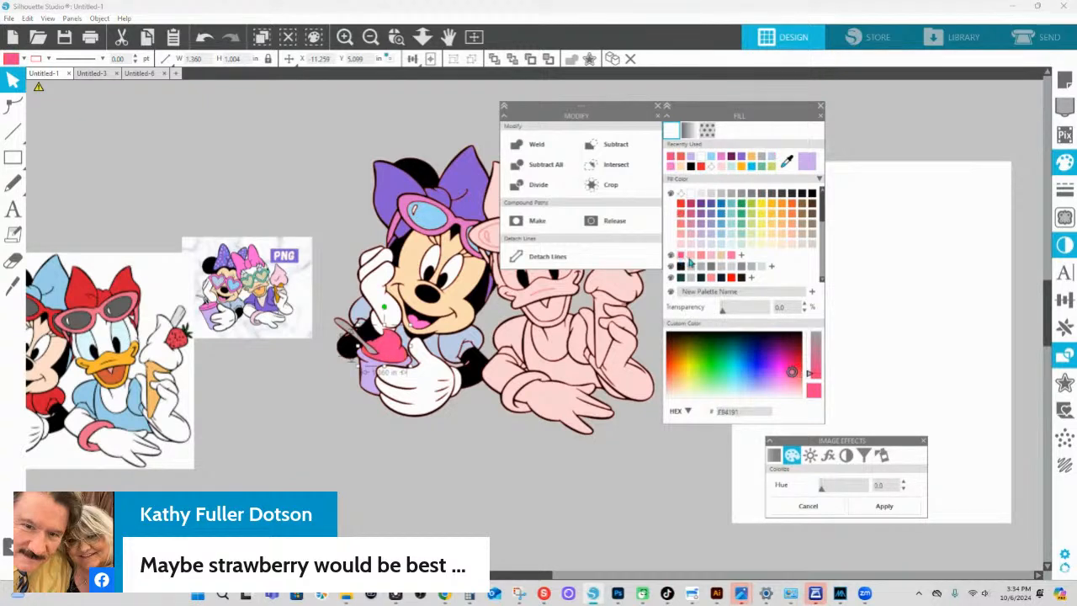
click(710, 278)
scroll(711, 284, down, 1)
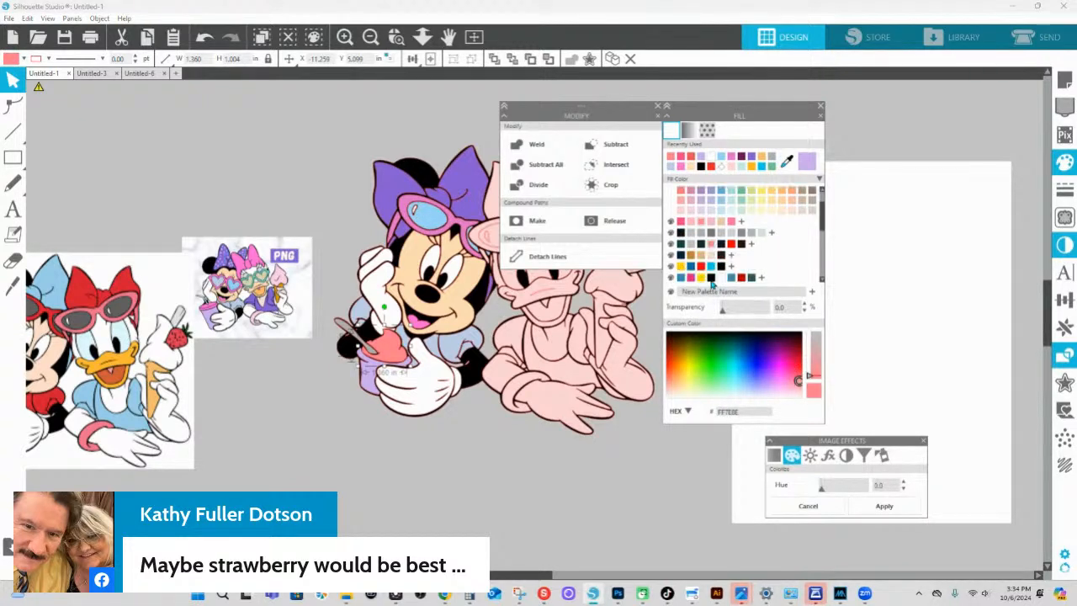
scroll(719, 246, down, 3)
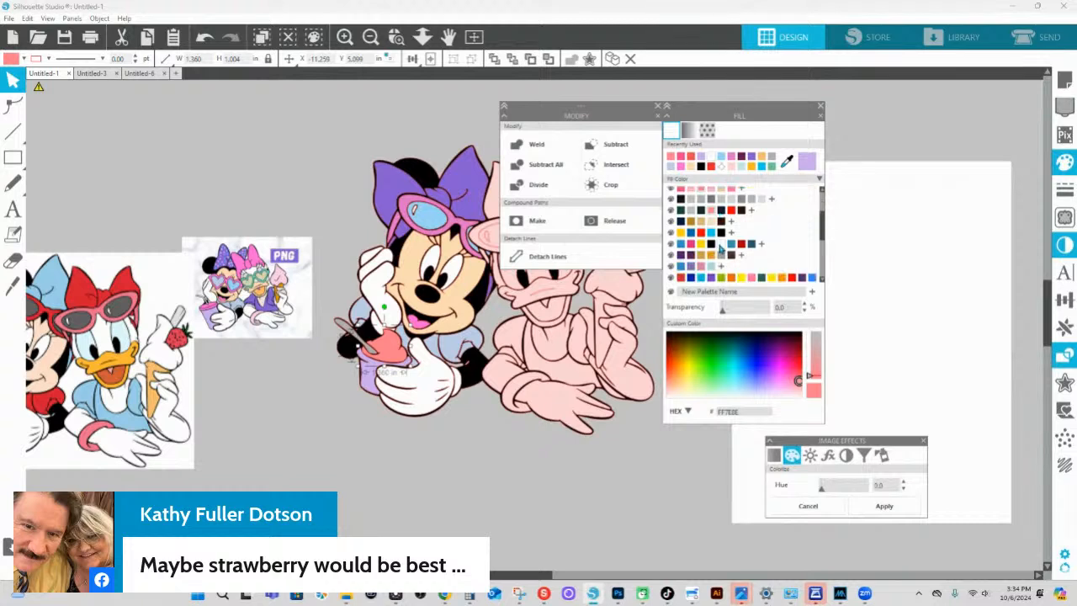
click(741, 210)
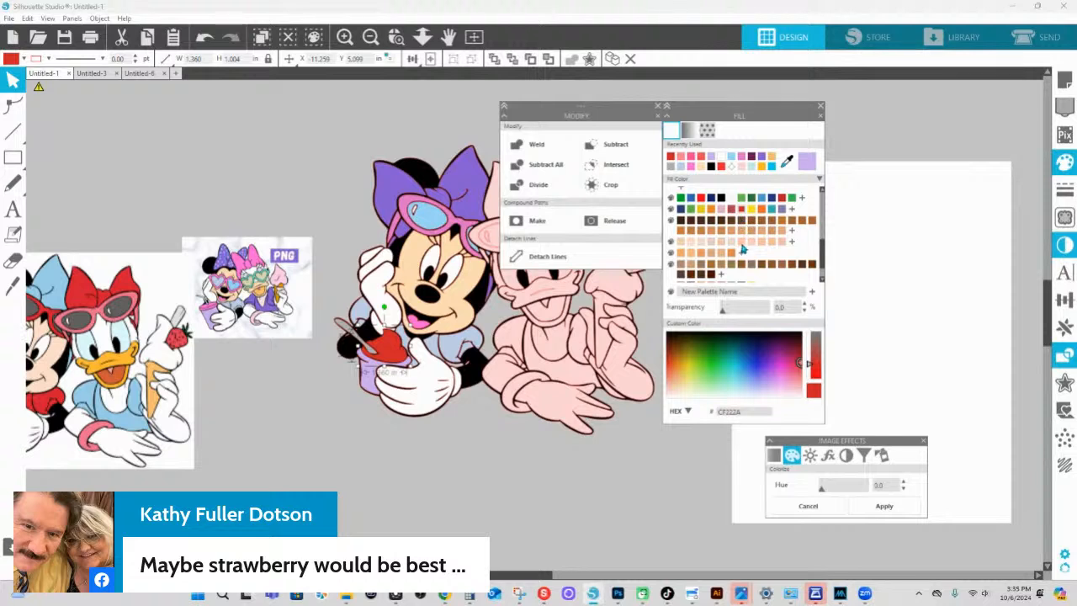
- Try several tan and brown fills on the ice cream in Minnie's cup, settling on the muted brown B18874
click(743, 228)
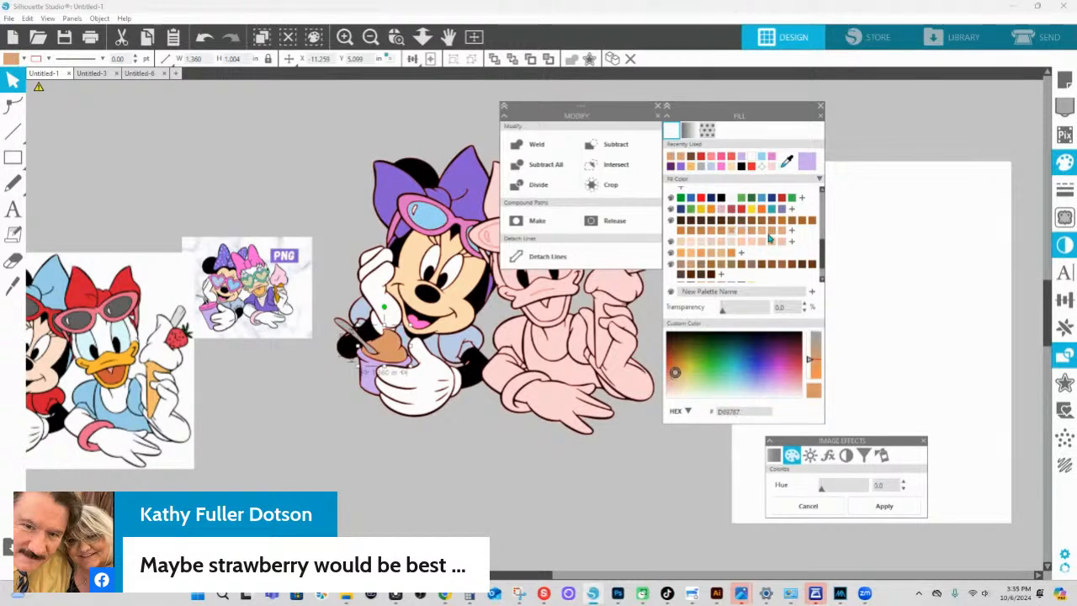
click(780, 221)
click(779, 222)
click(741, 231)
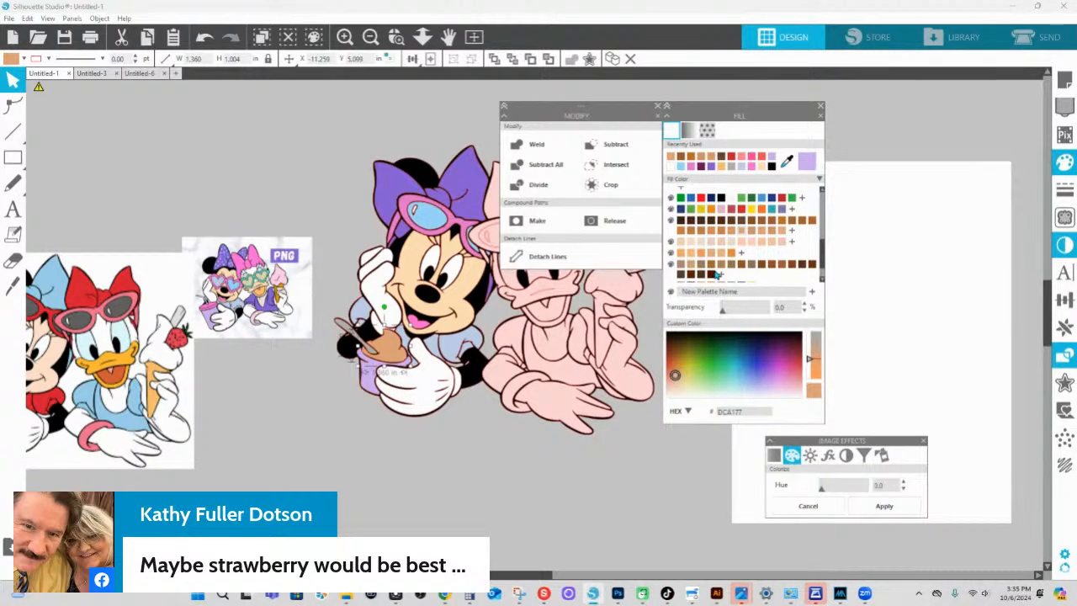
click(703, 265)
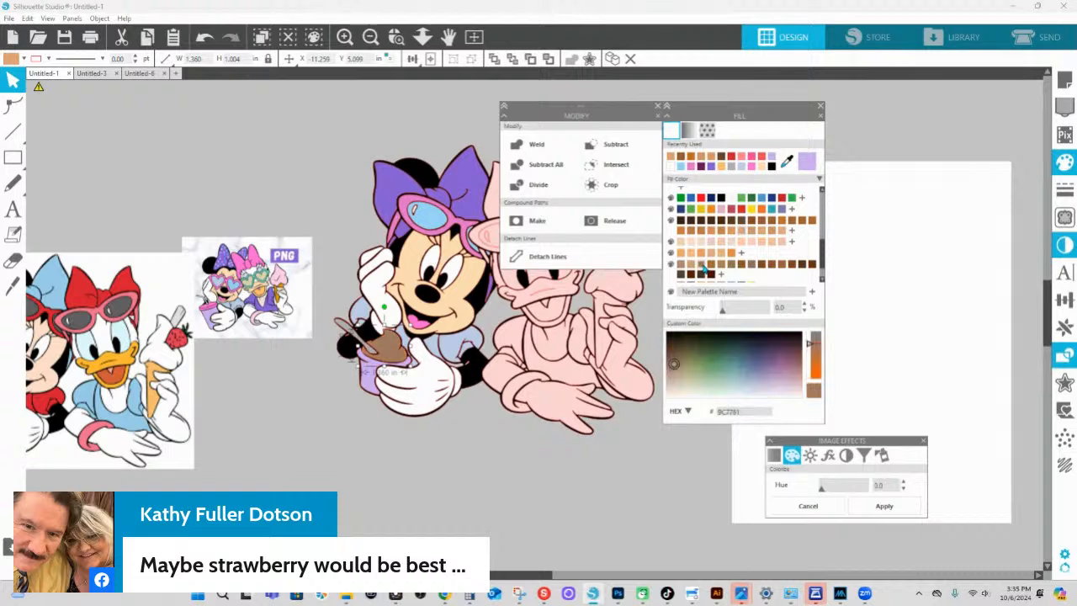
click(680, 265)
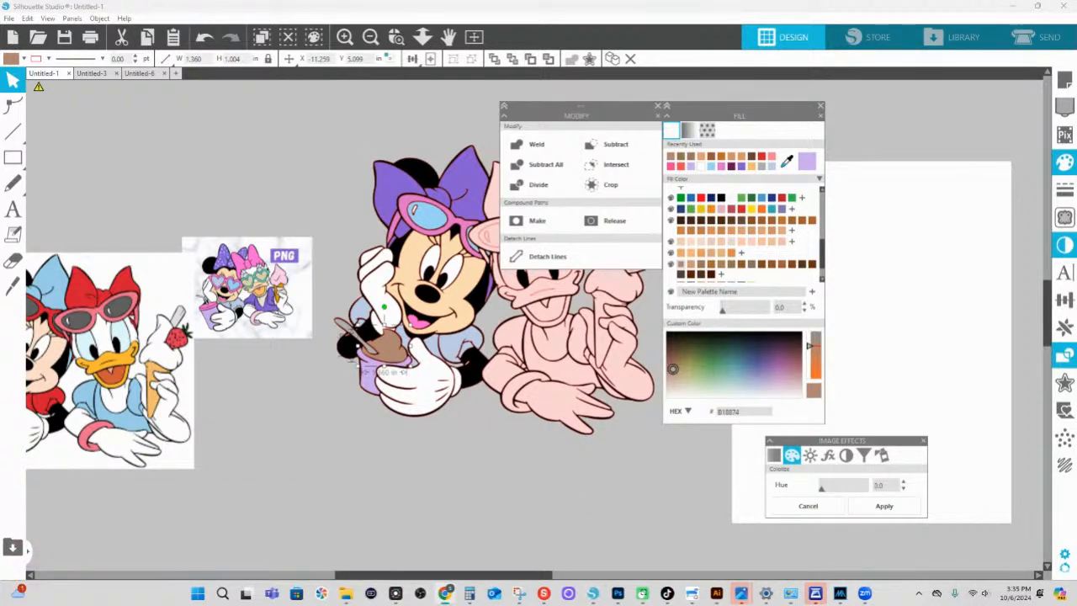
- Try peach, coral and light pink fills on the ice cream of Daisy's cone
click(610, 291)
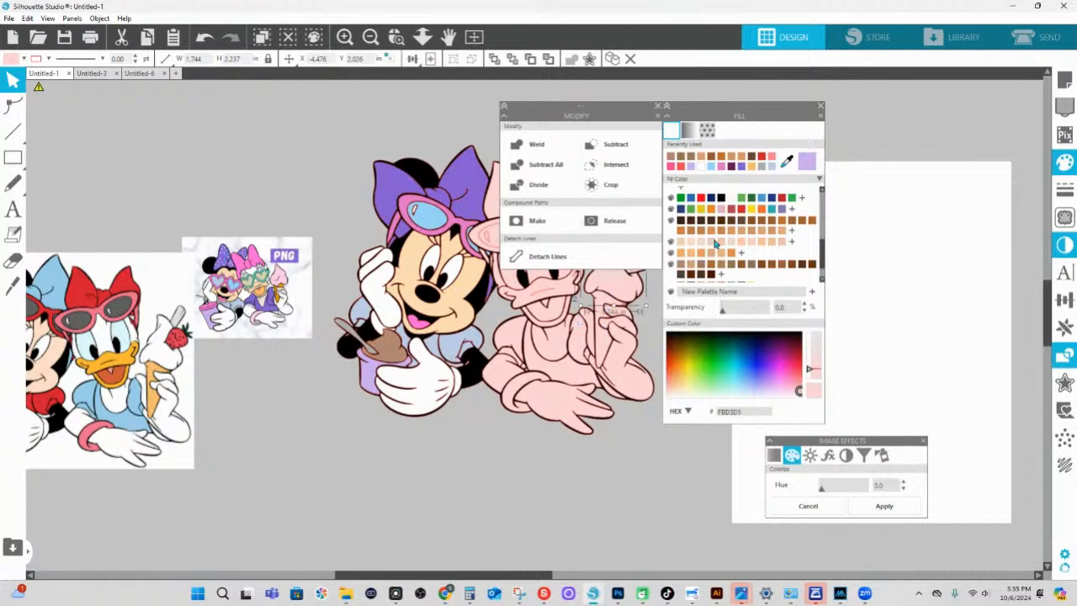
click(725, 210)
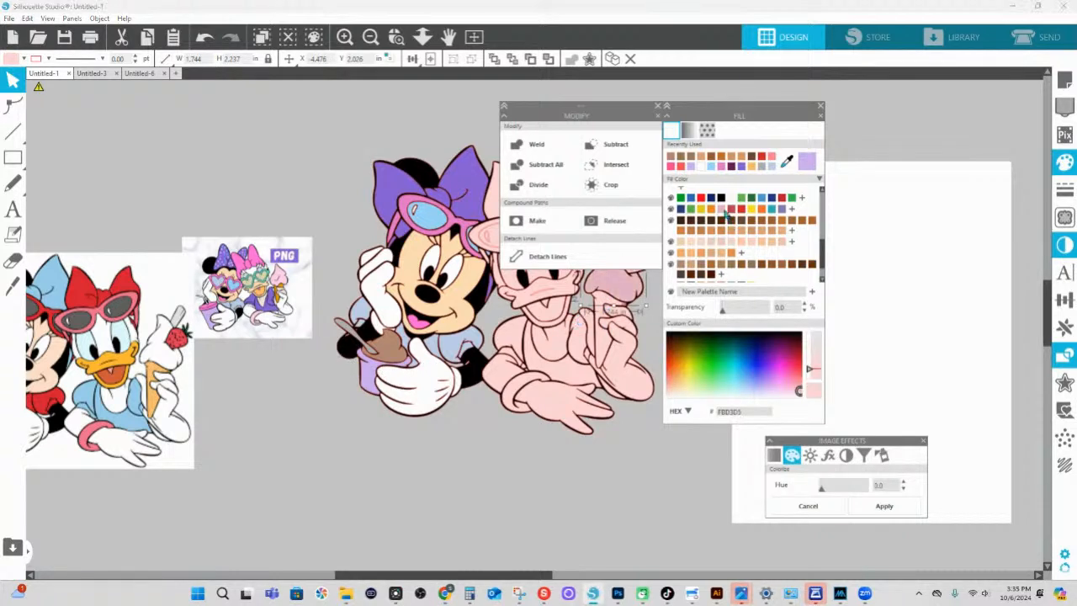
click(785, 243)
scroll(748, 232, up, 5)
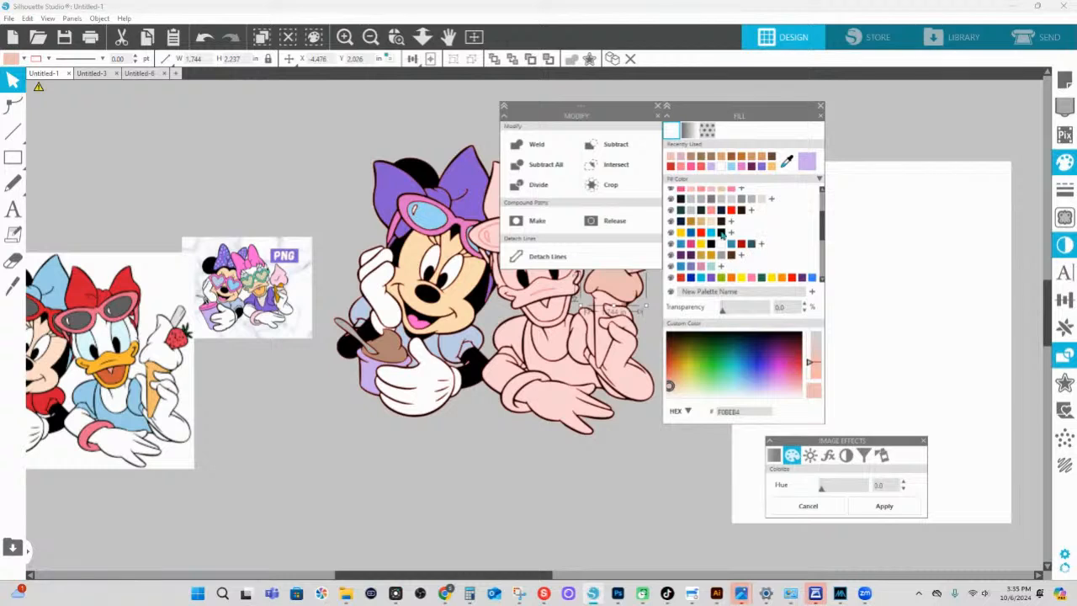
click(715, 215)
click(714, 212)
scroll(717, 223, up, 3)
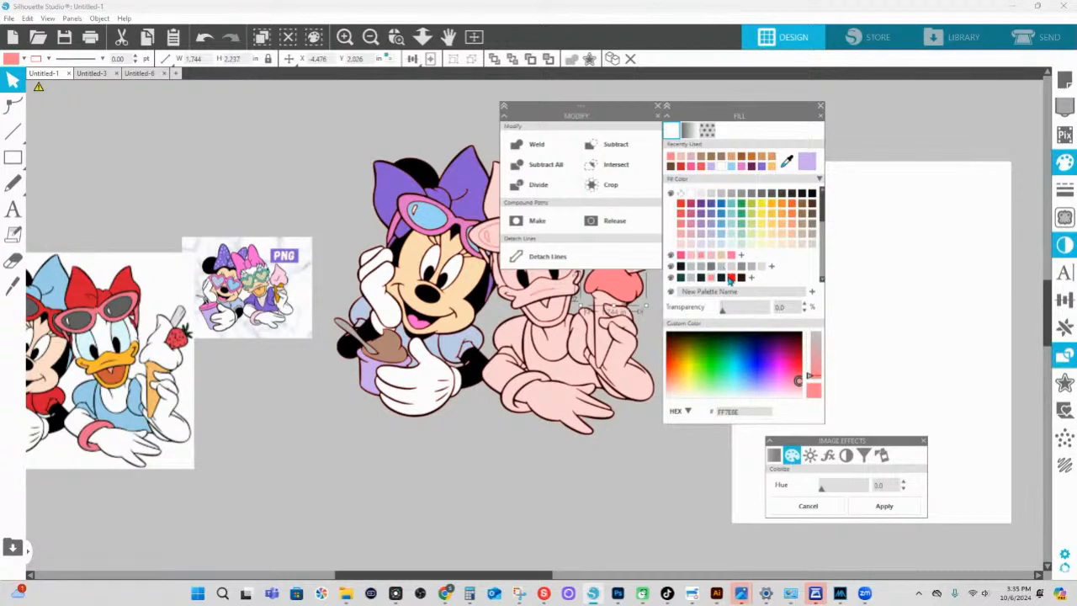
click(720, 278)
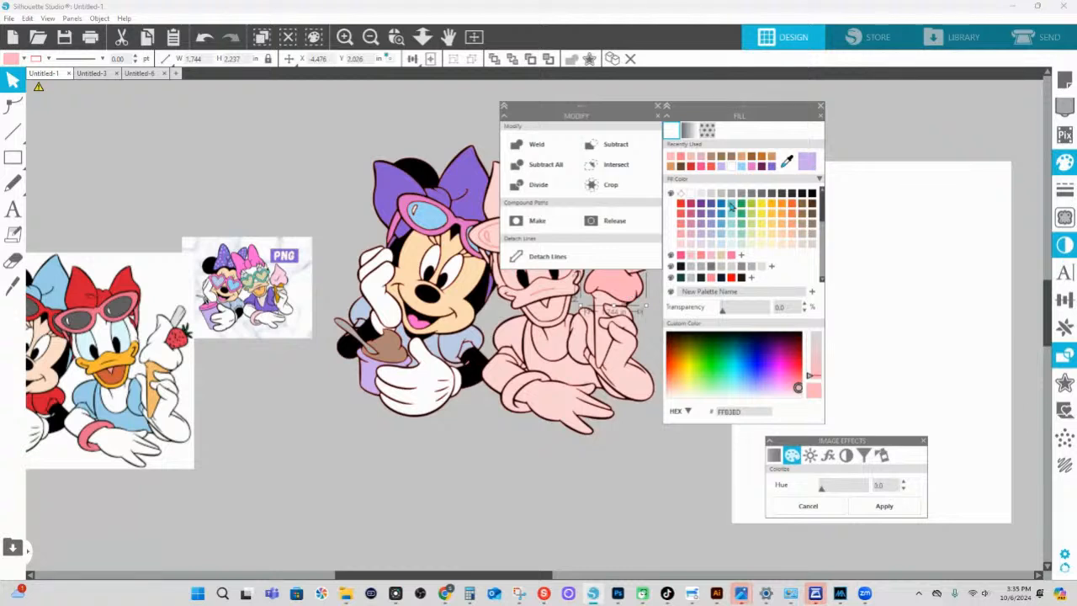
- Fill the ice cream of Daisy's cone with the olive green 8EC200 from the saved color palettes
scroll(767, 268, down, 2)
scroll(767, 267, down, 4)
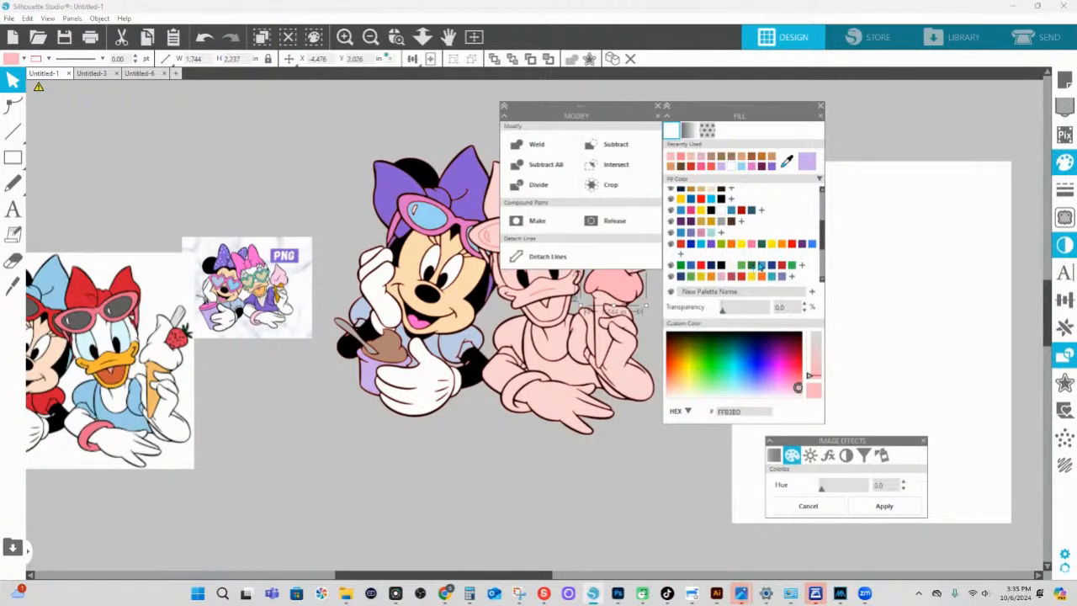
scroll(752, 267, down, 3)
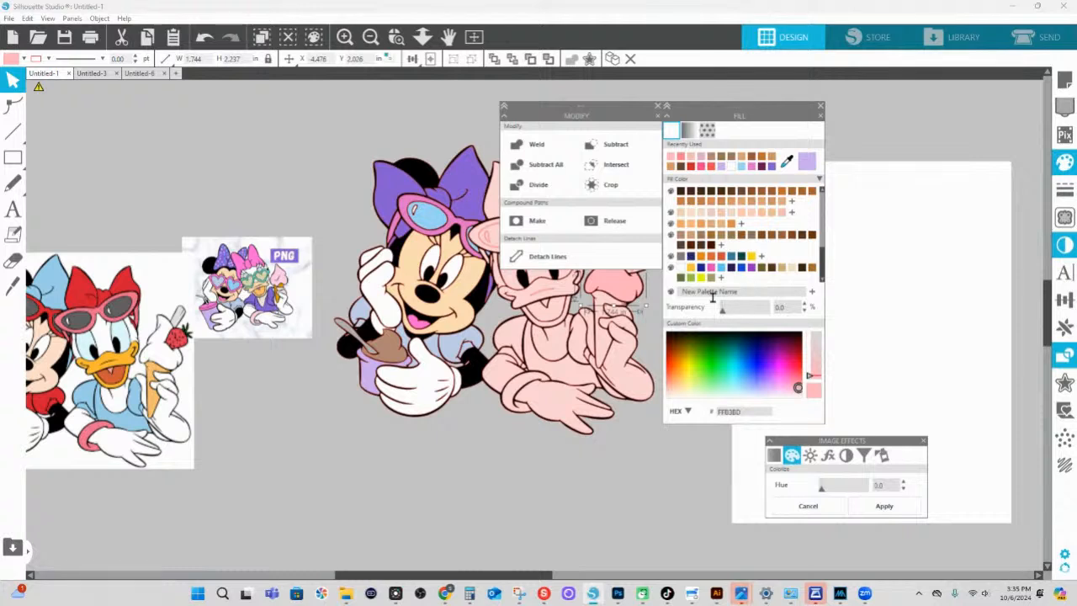
scroll(763, 261, down, 3)
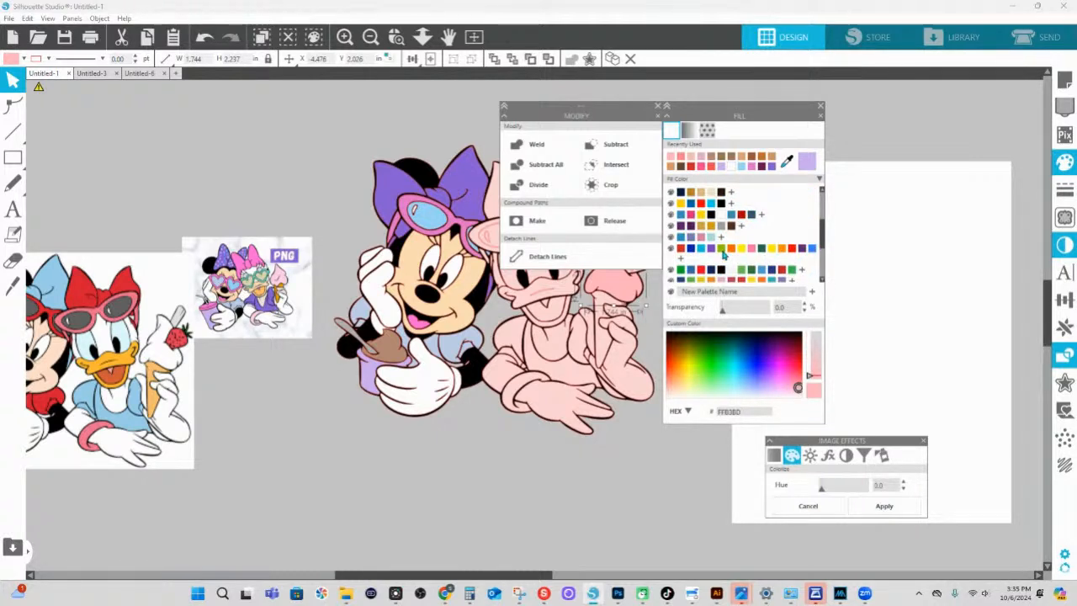
click(721, 249)
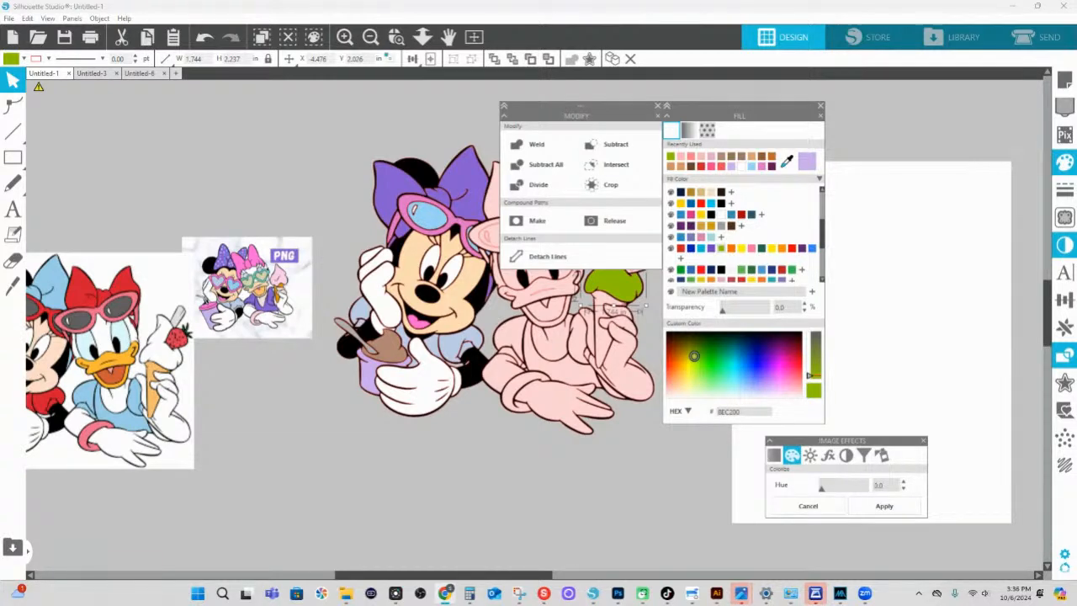
- Copy the Alphanamel mint green swatch image from the Google results in Chrome and paste it into the Silhouette Studio drawing
drag(1, 126, 1076, 67)
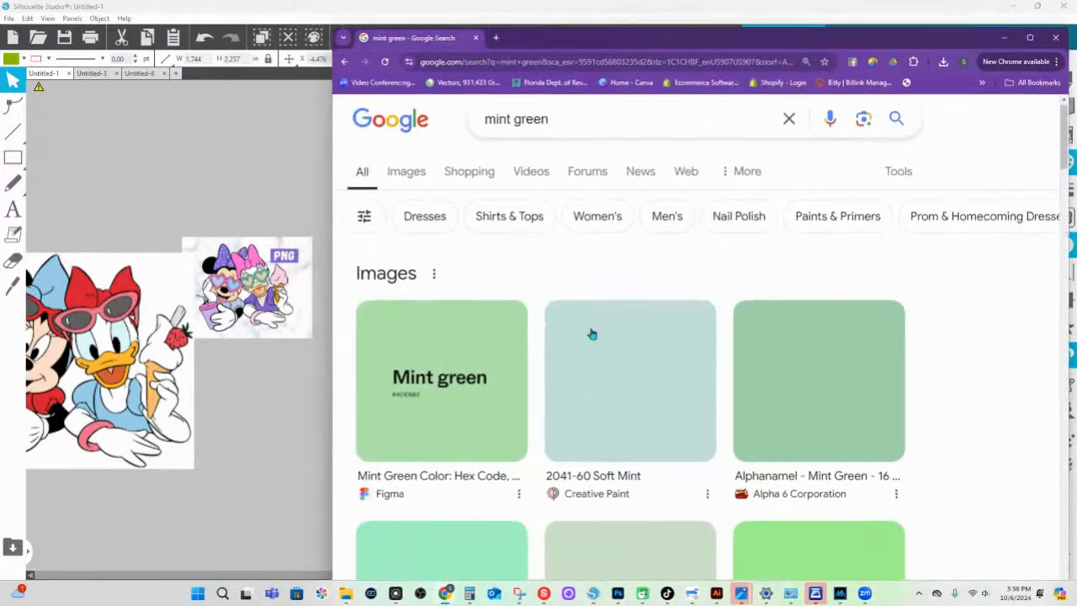
scroll(591, 331, down, 3)
scroll(490, 284, up, 1)
scroll(372, 355, up, 1)
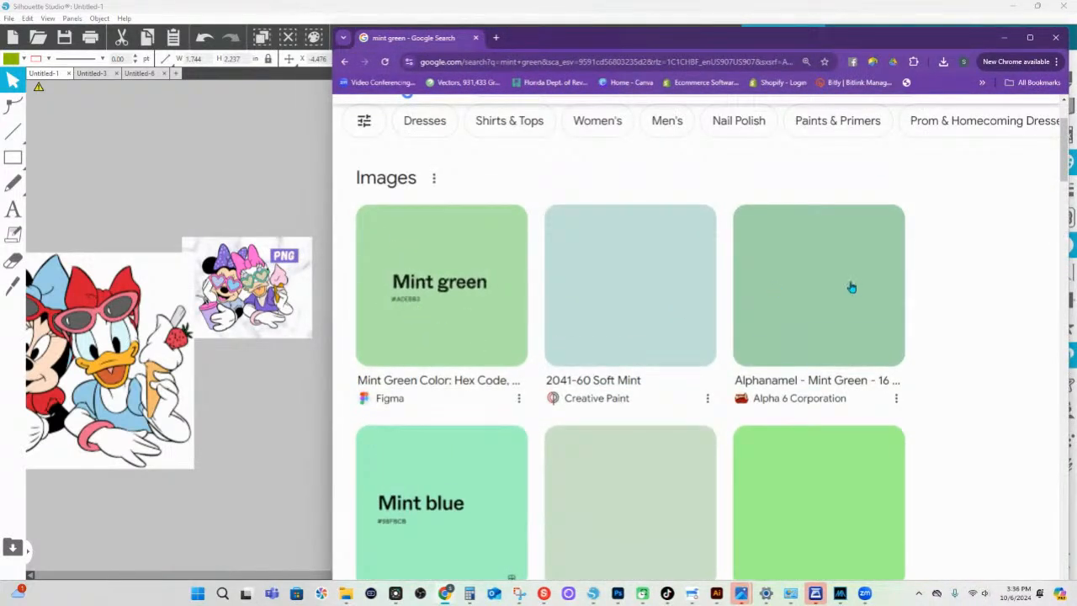
click(774, 268)
right_click(891, 257)
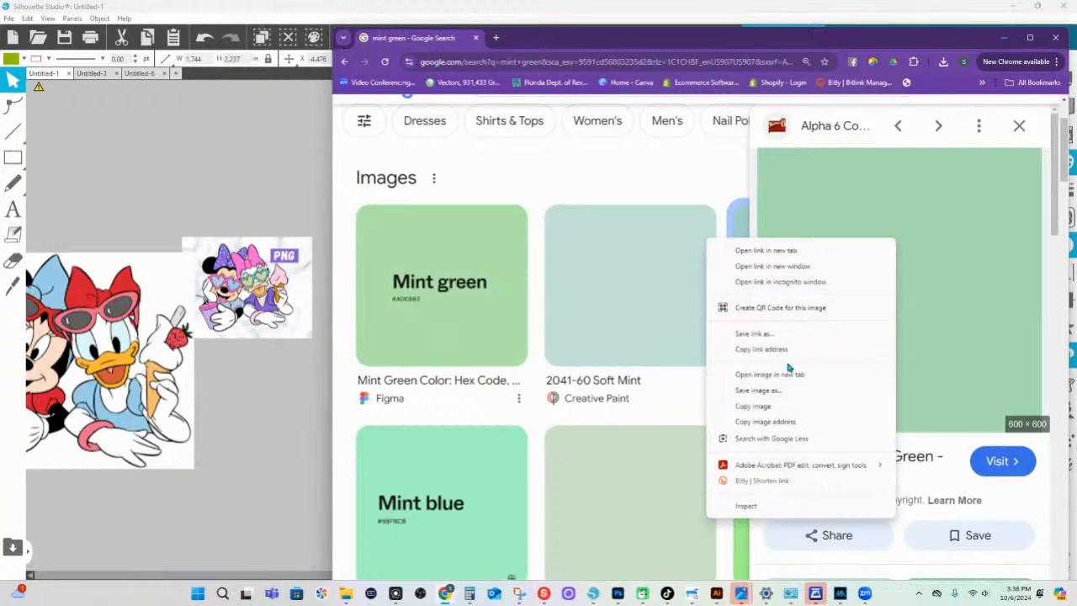
click(790, 404)
click(284, 144)
right_click(298, 137)
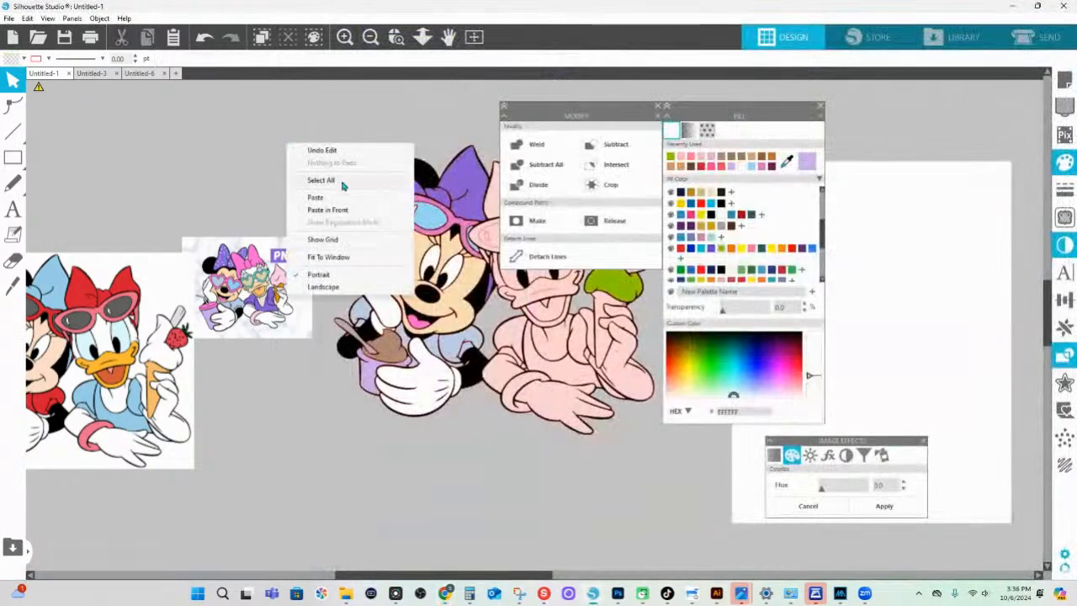
click(343, 180)
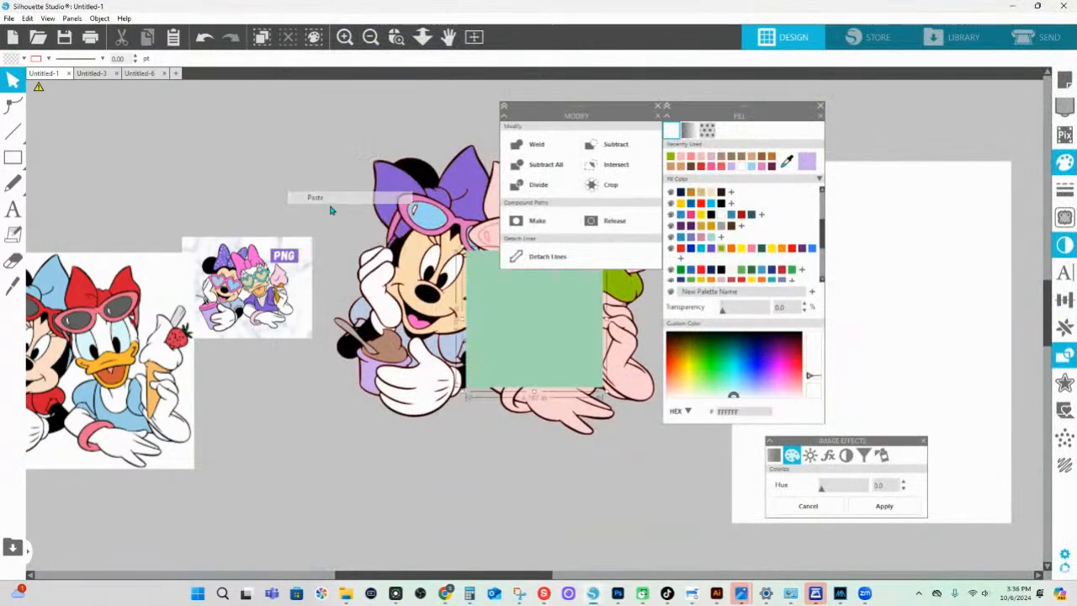
- Fill the ice cream of Daisy's cone with mint green sampled from the pasted swatch, and delete the swatch image
click(624, 288)
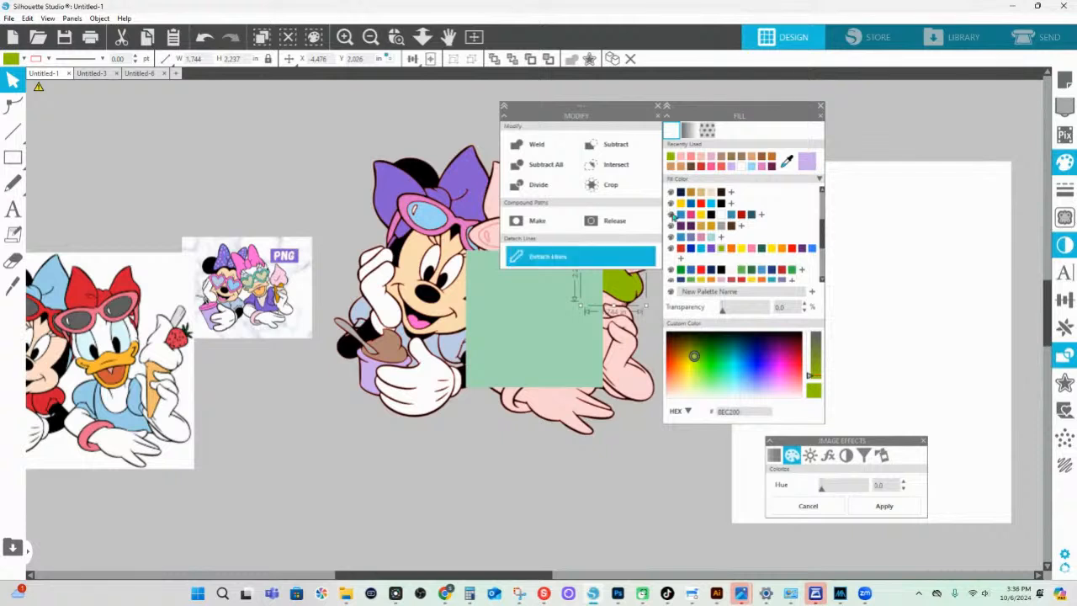
click(786, 161)
click(505, 330)
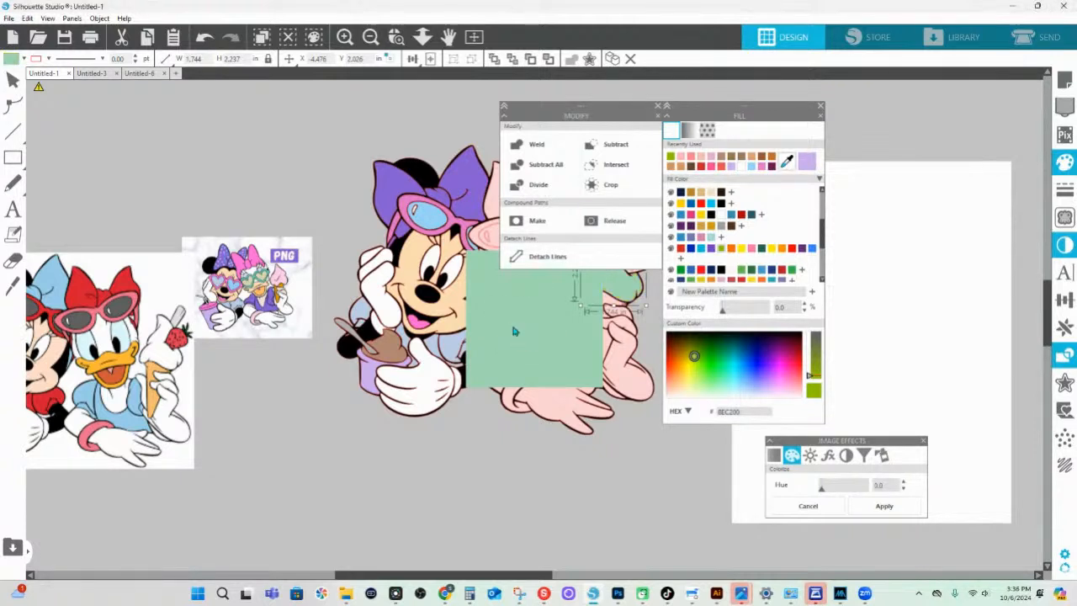
key(Delete)
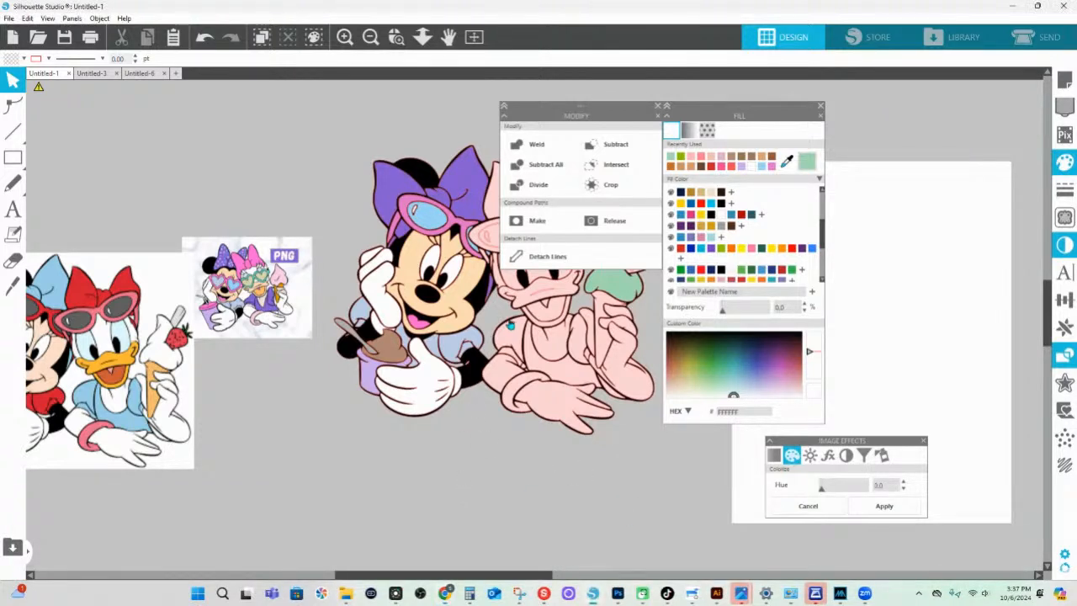
- Place the small PNG reference image beside Daisy's bow and shift the Modify and Fill panels away from the ice cream cone
drag(488, 449, 294, 447)
drag(78, 327, 444, 217)
click(332, 129)
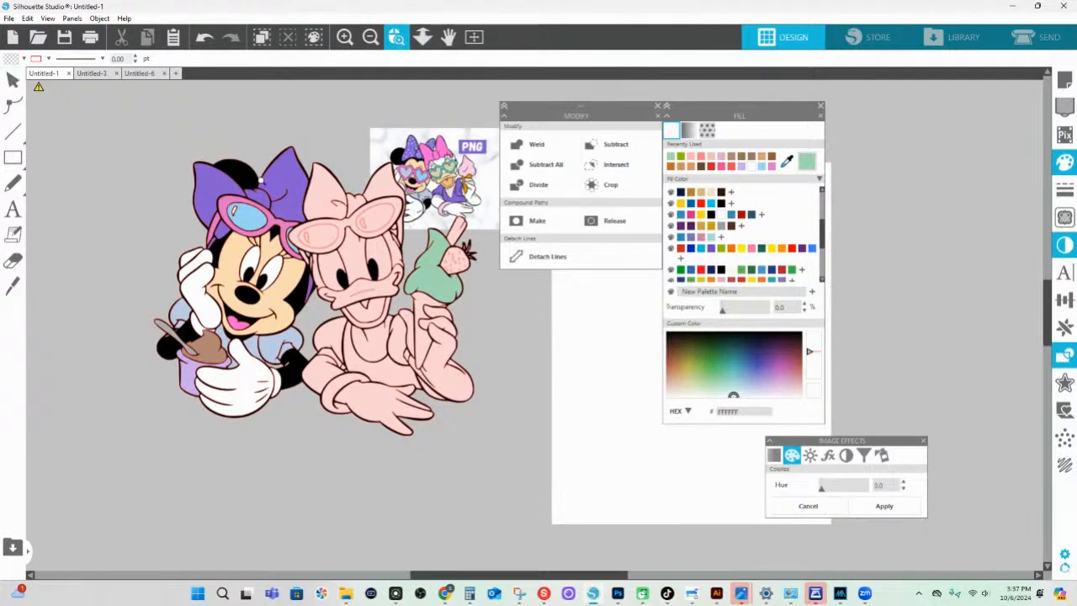
scroll(565, 491, up, 1)
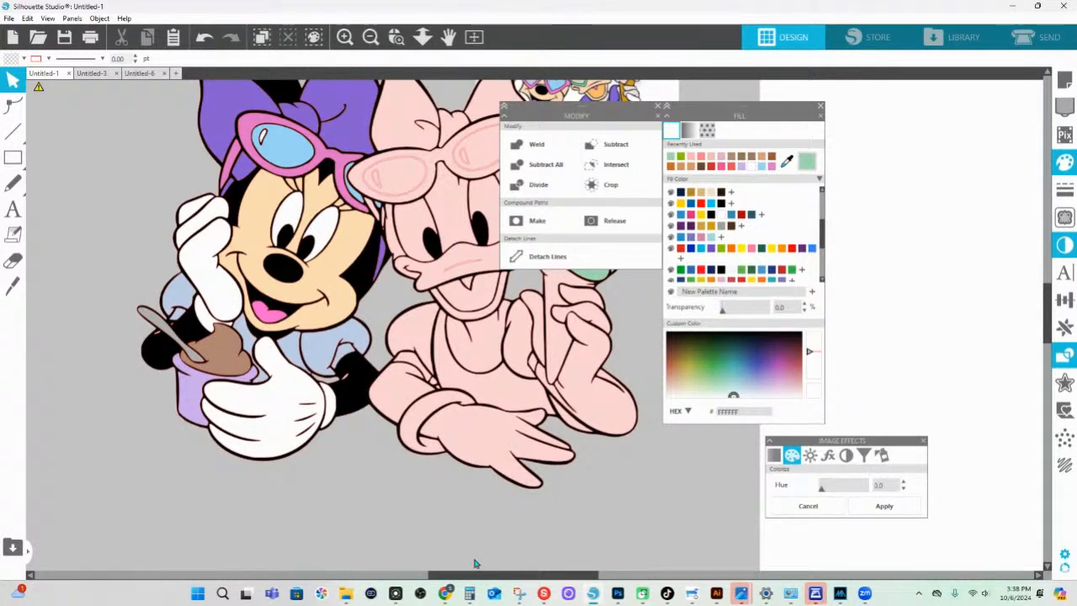
drag(722, 122, 725, 122)
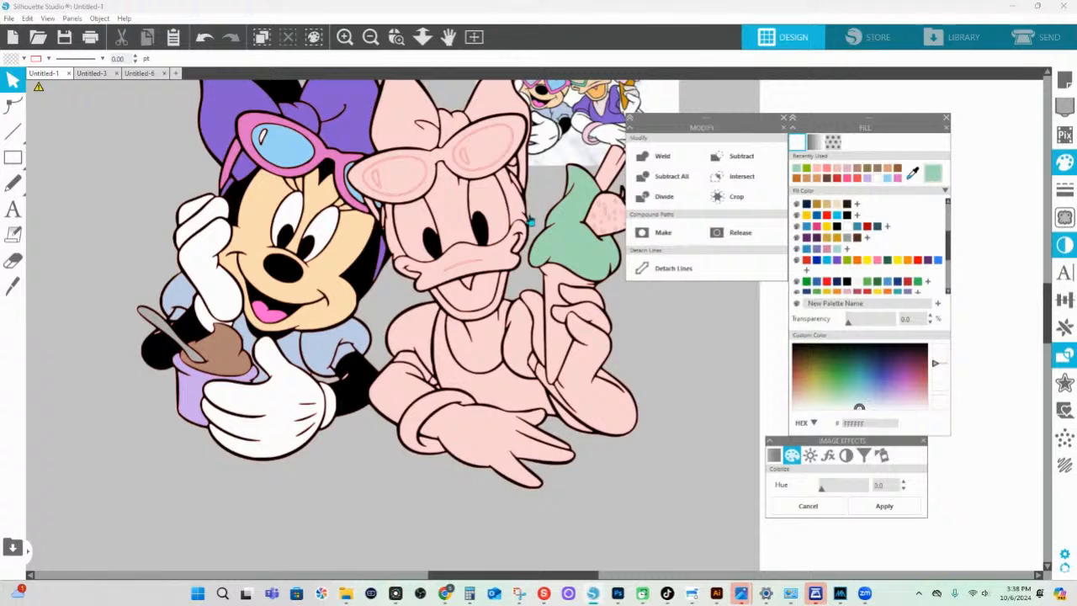
- Fill all parts of Daisy's bow with the pink FF67DA and combine them into one object
scroll(528, 220, up, 2)
click(409, 180)
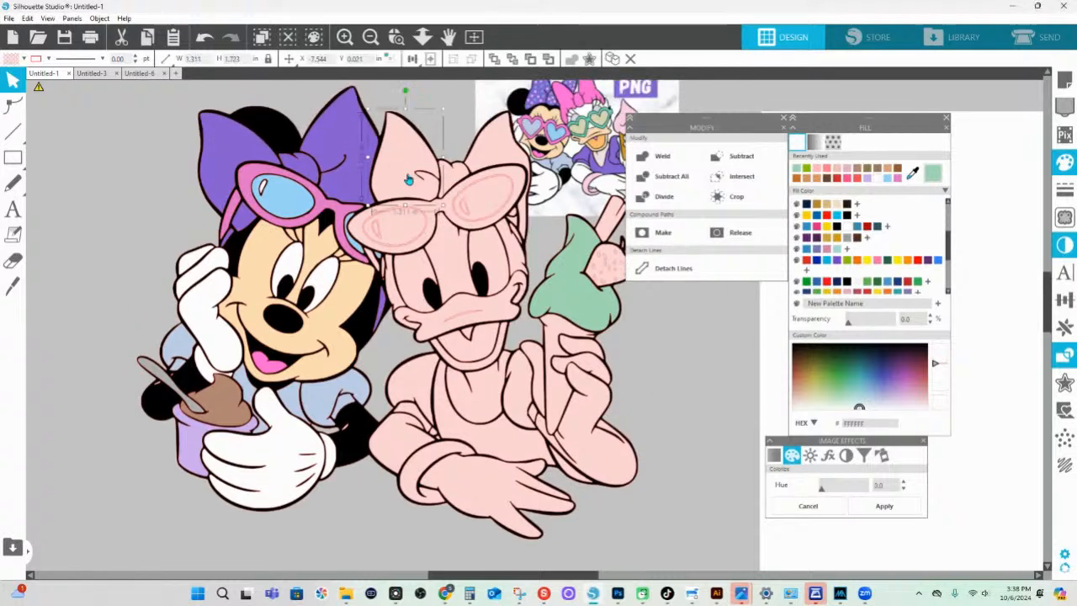
shift+click(384, 273)
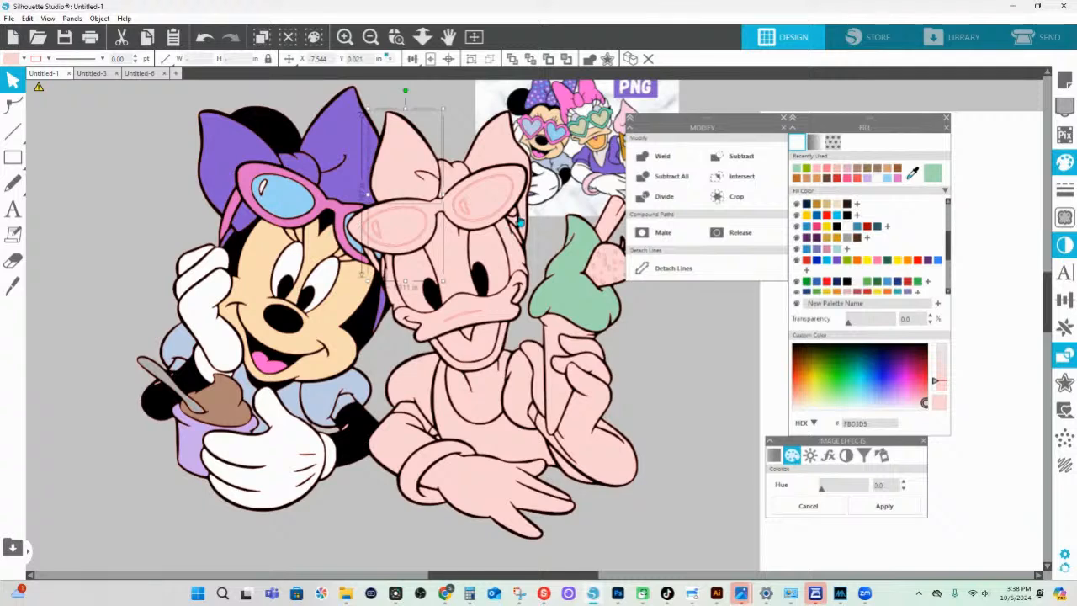
shift+click(522, 210)
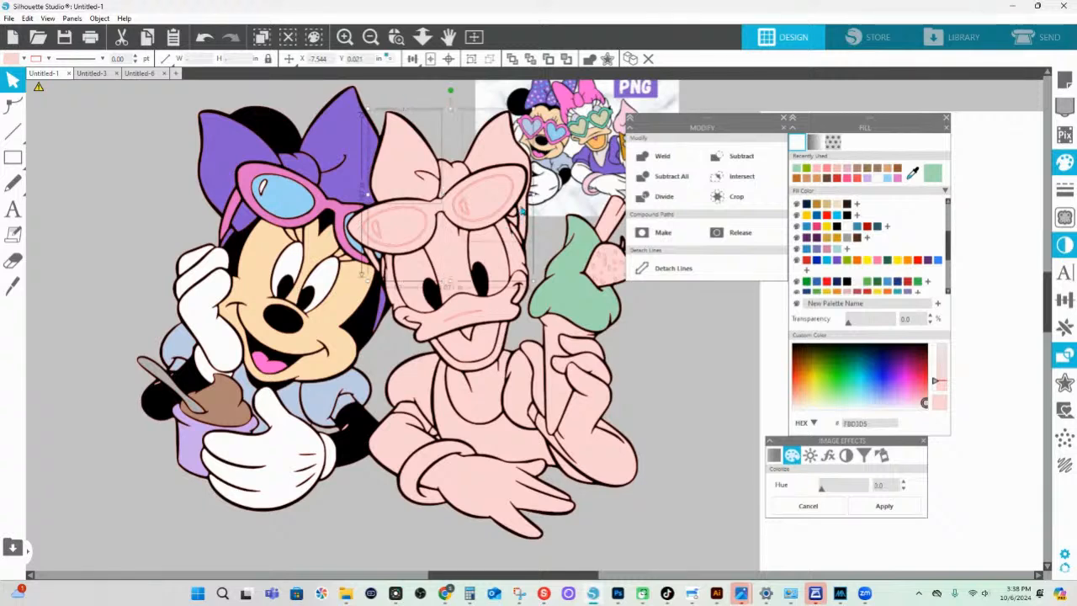
click(897, 178)
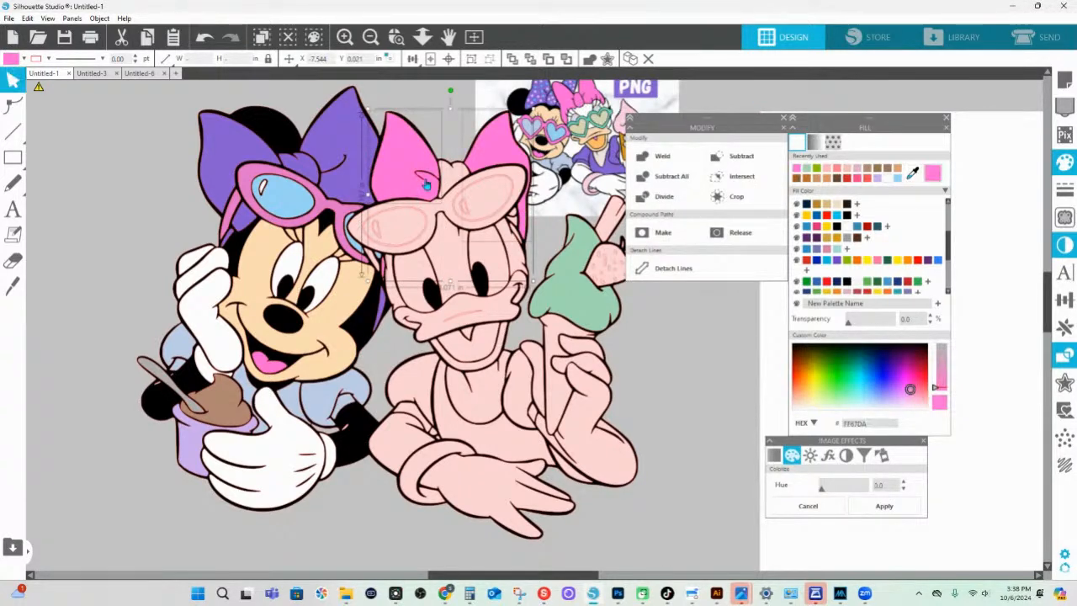
click(914, 170)
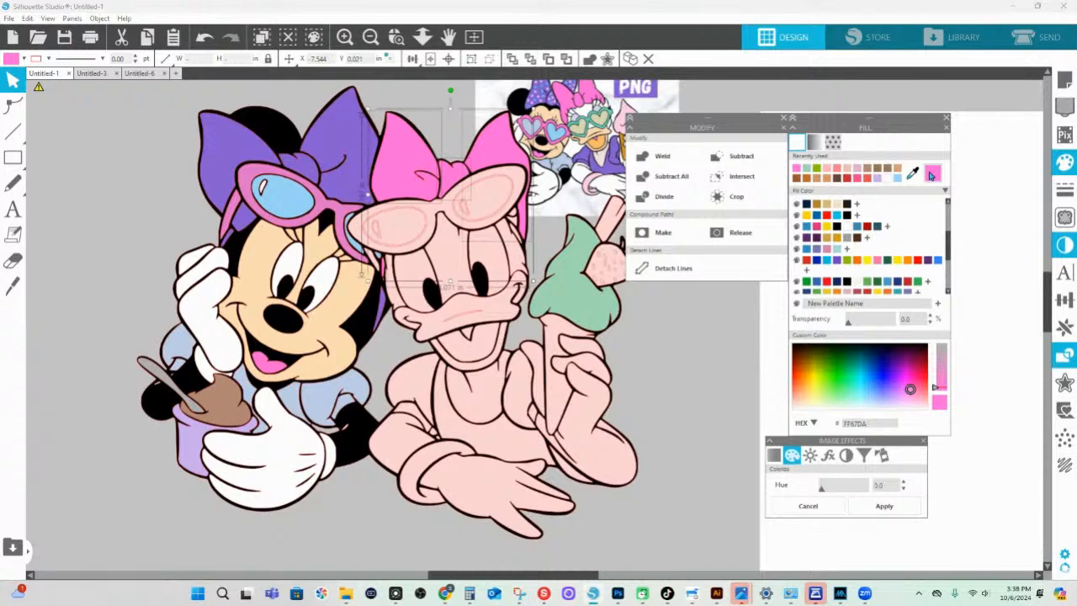
click(691, 207)
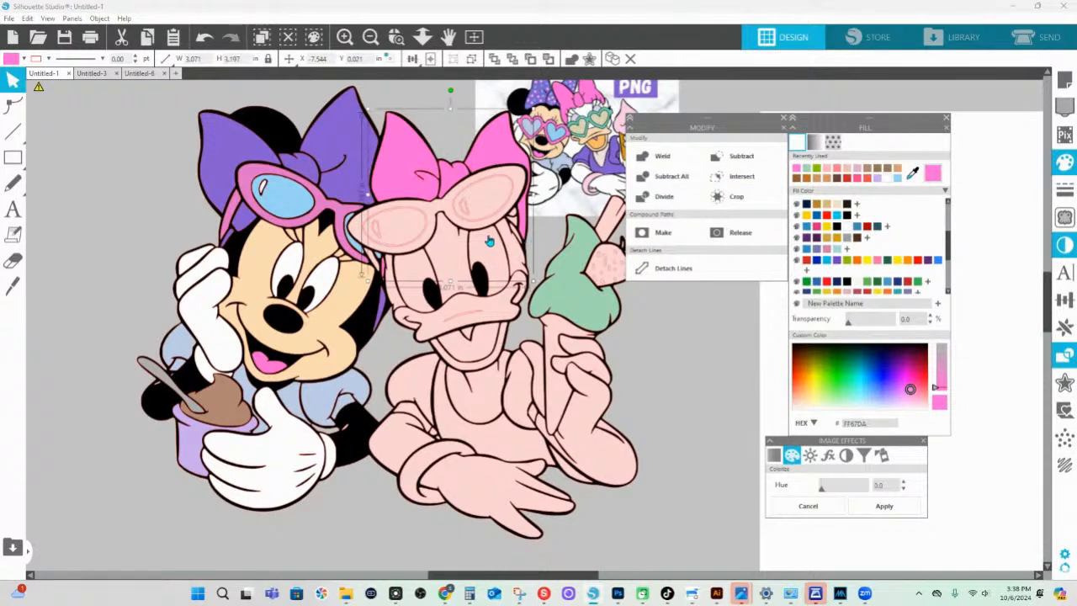
- Fill the forehead and both side pieces of Daisy's face with white sampled from the PNG reference image
click(449, 258)
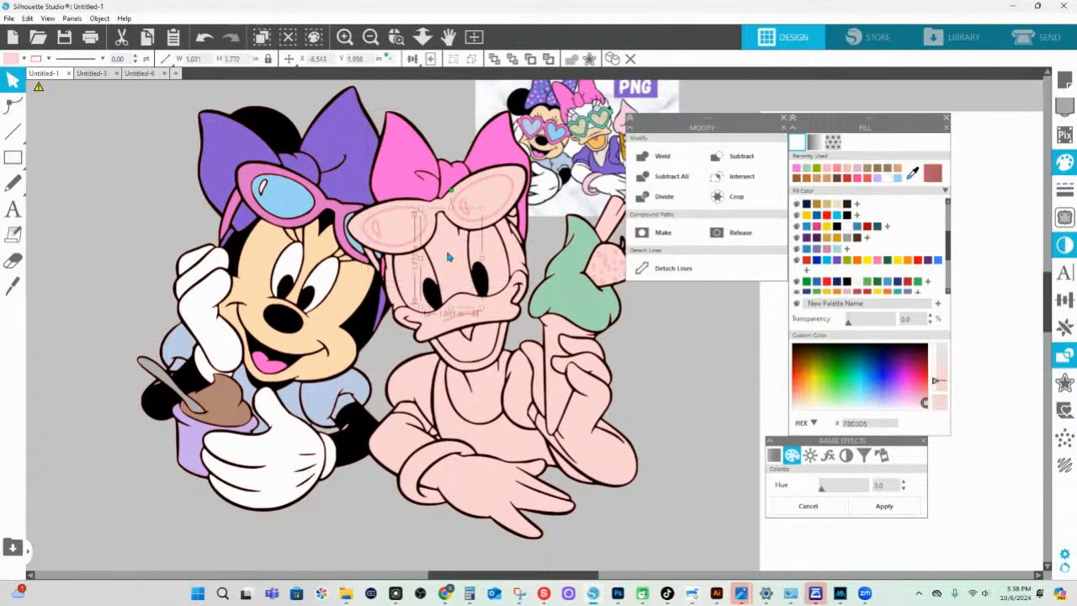
shift+click(398, 295)
shift+click(517, 255)
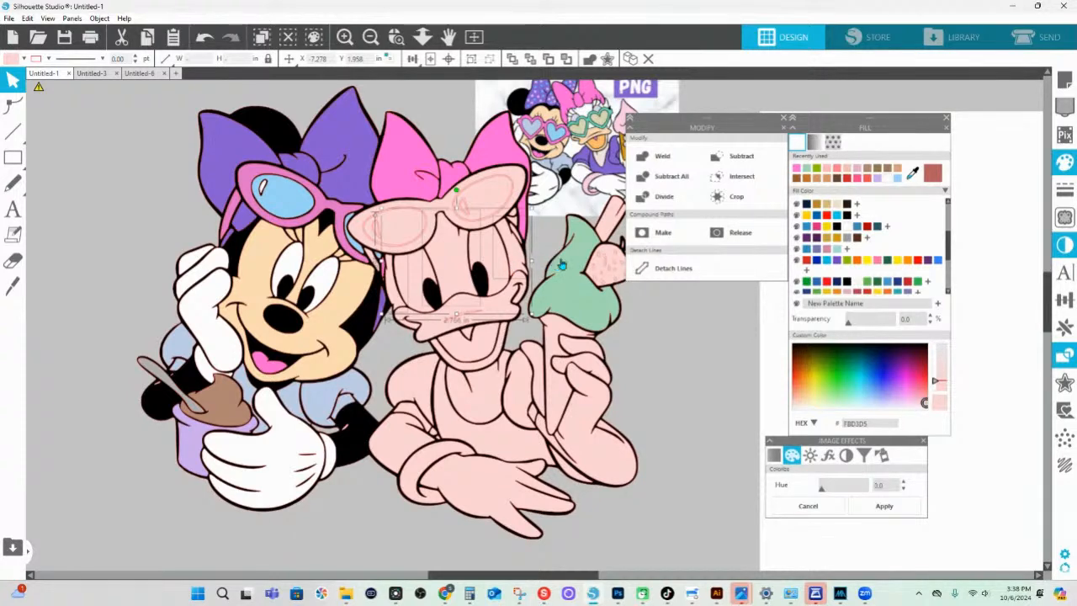
click(913, 173)
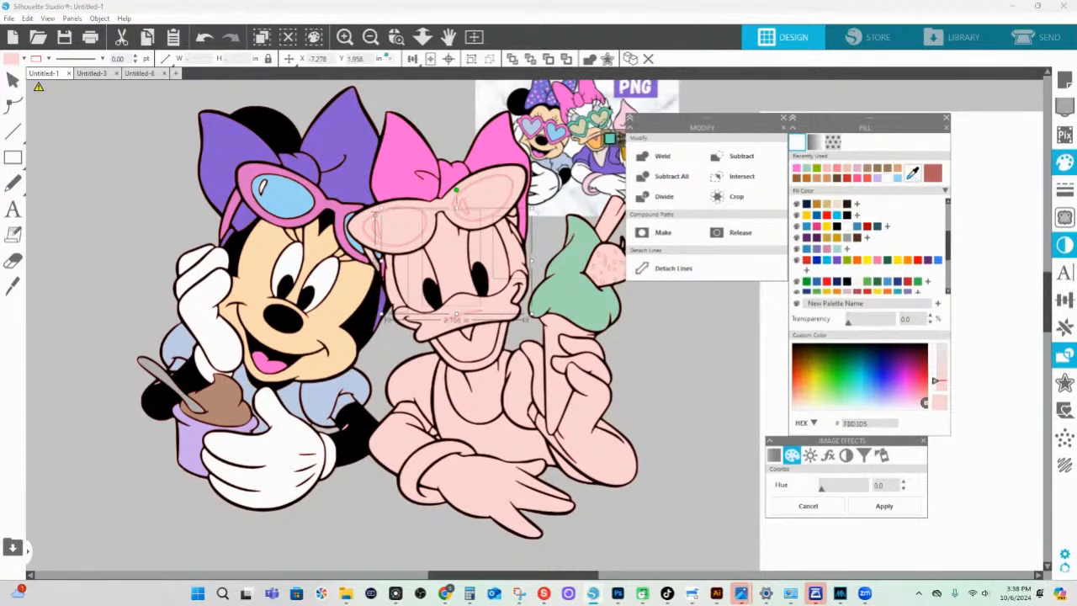
click(586, 117)
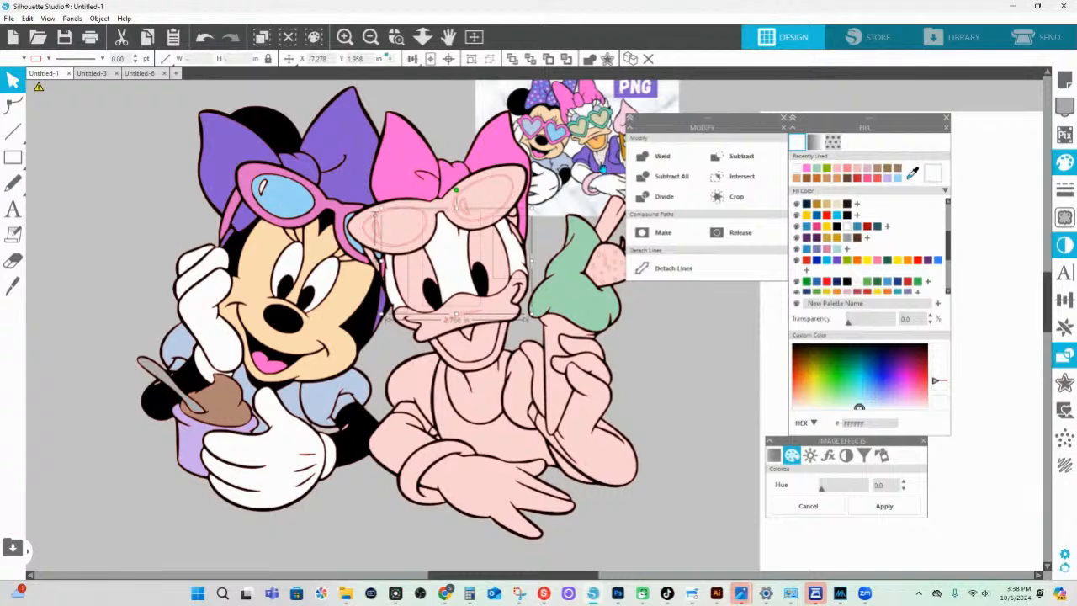
- Fill Daisy's neck, arms and hands with white FFFFFF and combine them with her white face pieces into one object
click(396, 464)
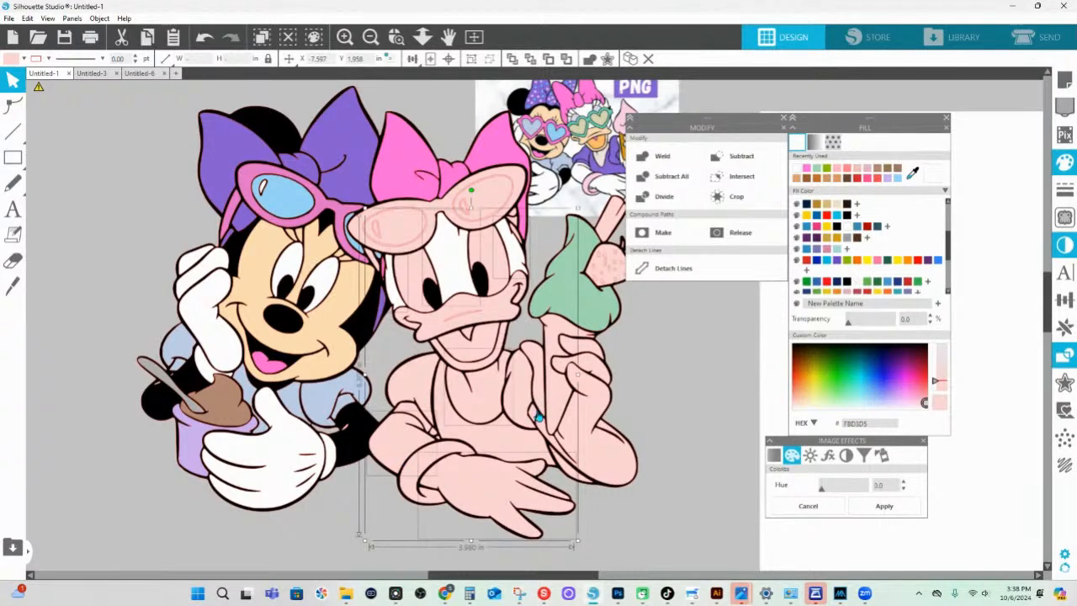
shift+click(587, 454)
shift+click(589, 369)
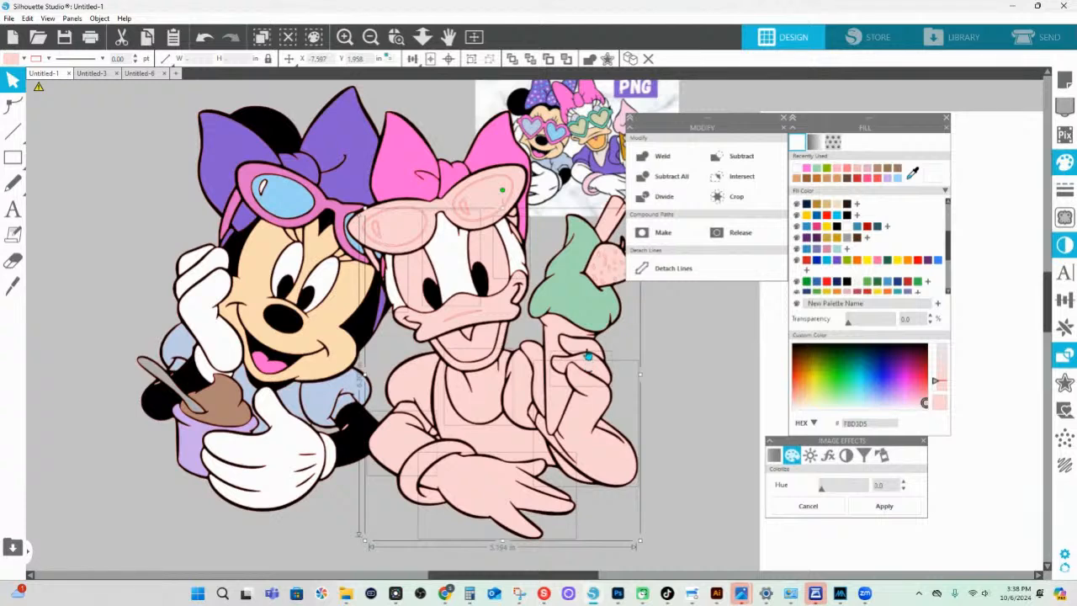
click(851, 235)
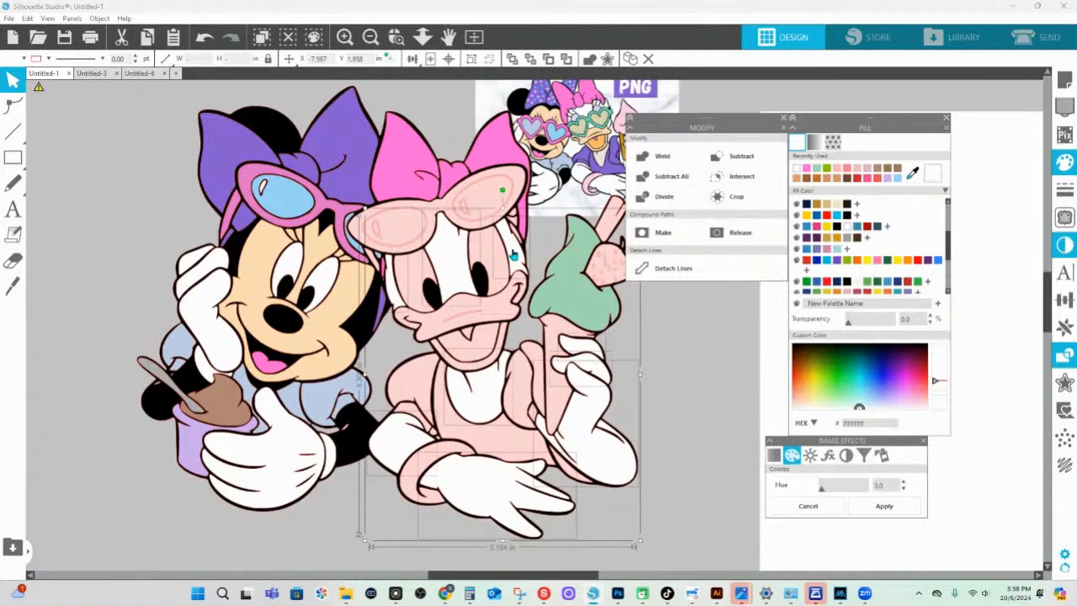
click(517, 309)
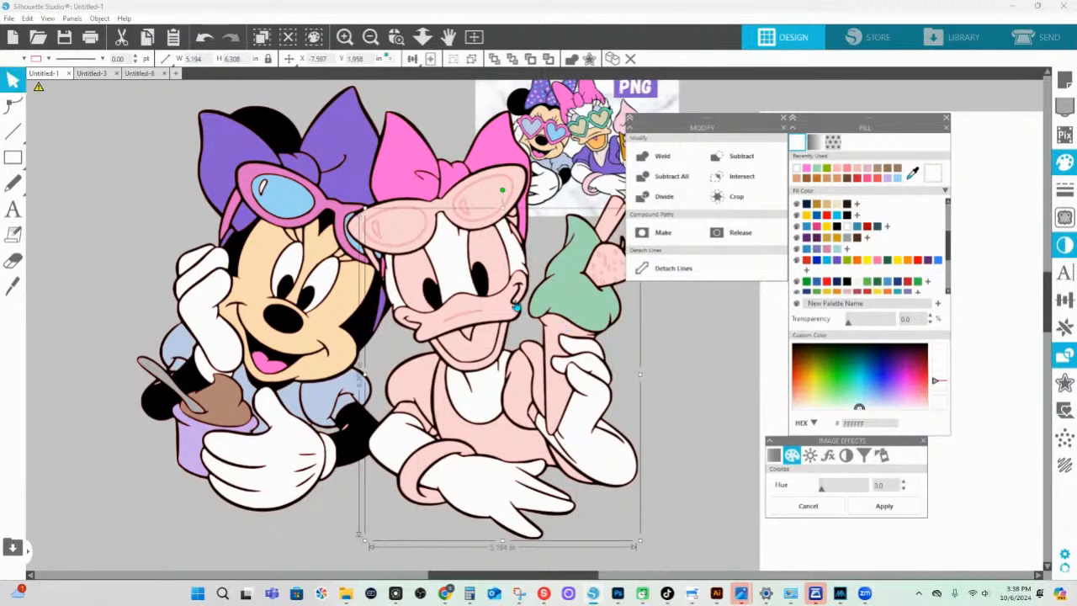
- Fill both of Daisy's eyes with white FFFFFF
click(647, 268)
click(417, 275)
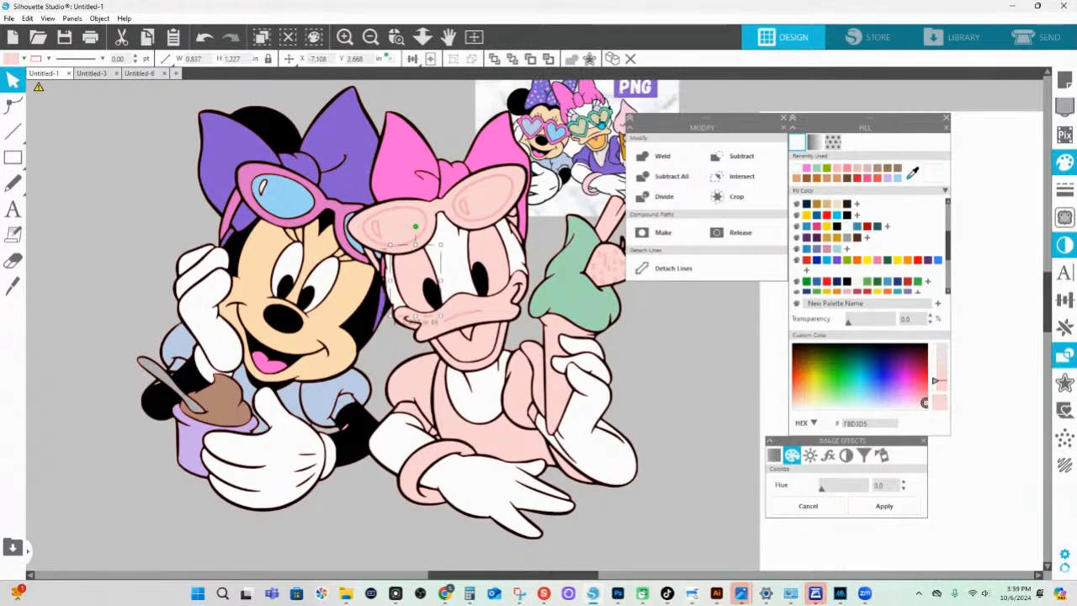
shift+click(501, 255)
click(836, 226)
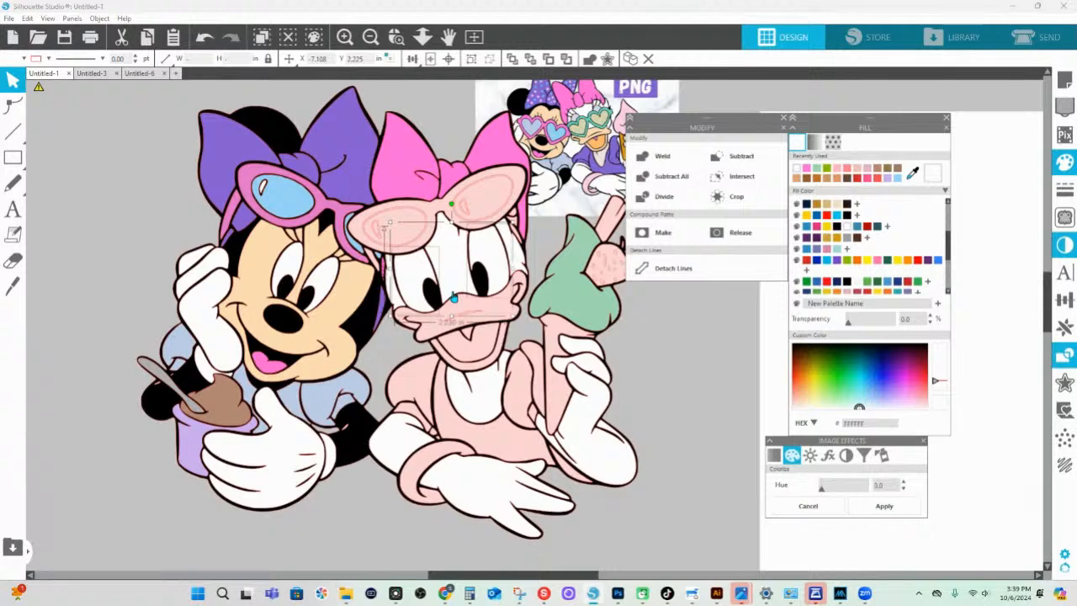
- Draw a circle about 1.455 in wide over the lower part of Daisy's eye nearest Minnie
click(396, 36)
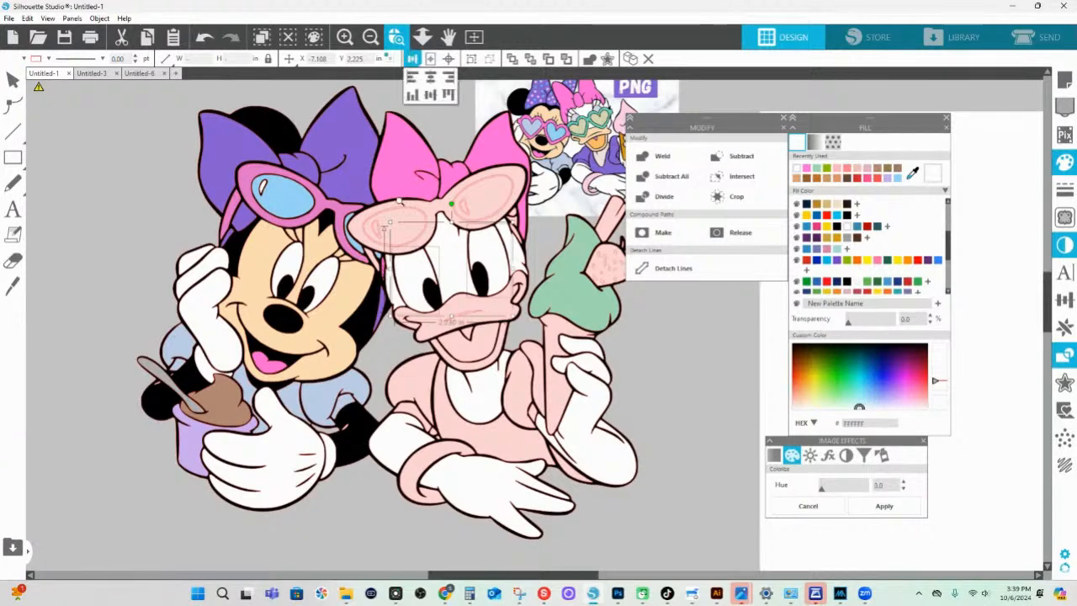
drag(363, 195, 628, 283)
click(423, 36)
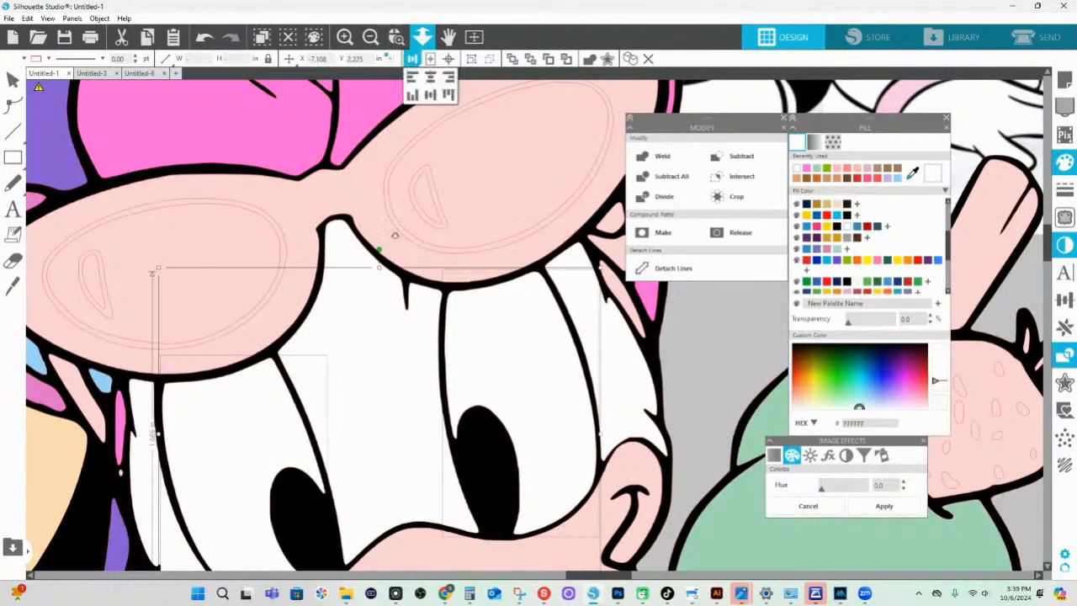
drag(395, 234, 392, 178)
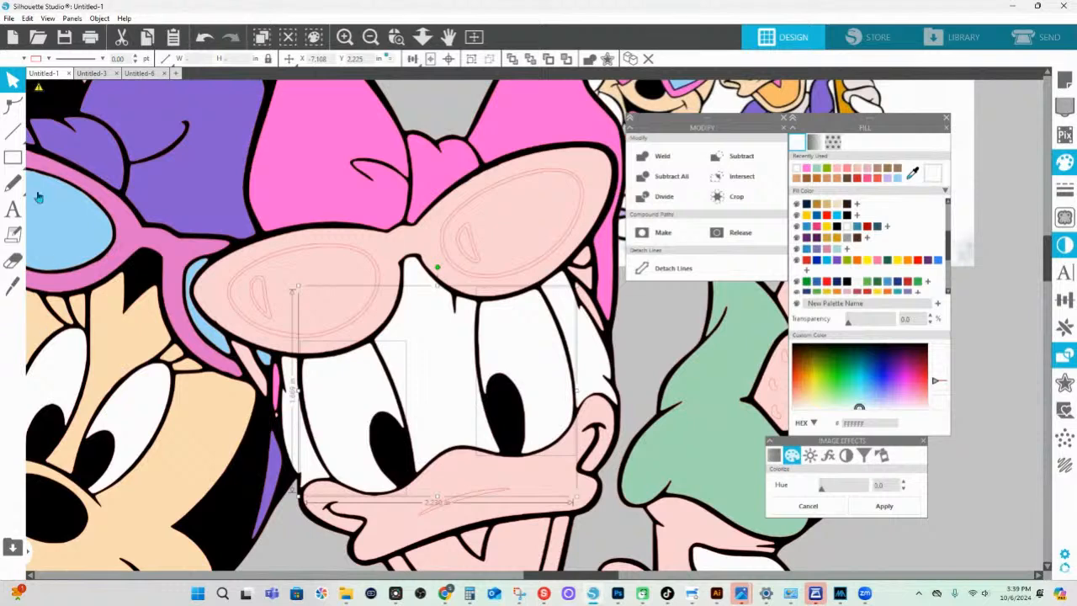
mouse_move(12, 160)
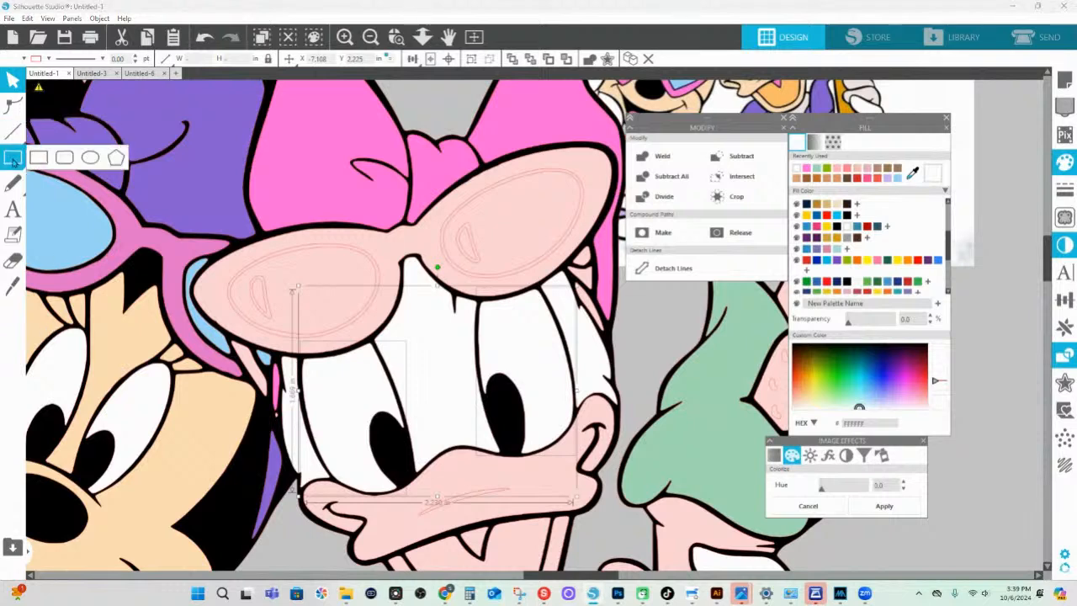
click(93, 160)
mouse_move(291, 402)
mouse_down()
mouse_move(335, 446)
mouse_move(495, 516)
mouse_up()
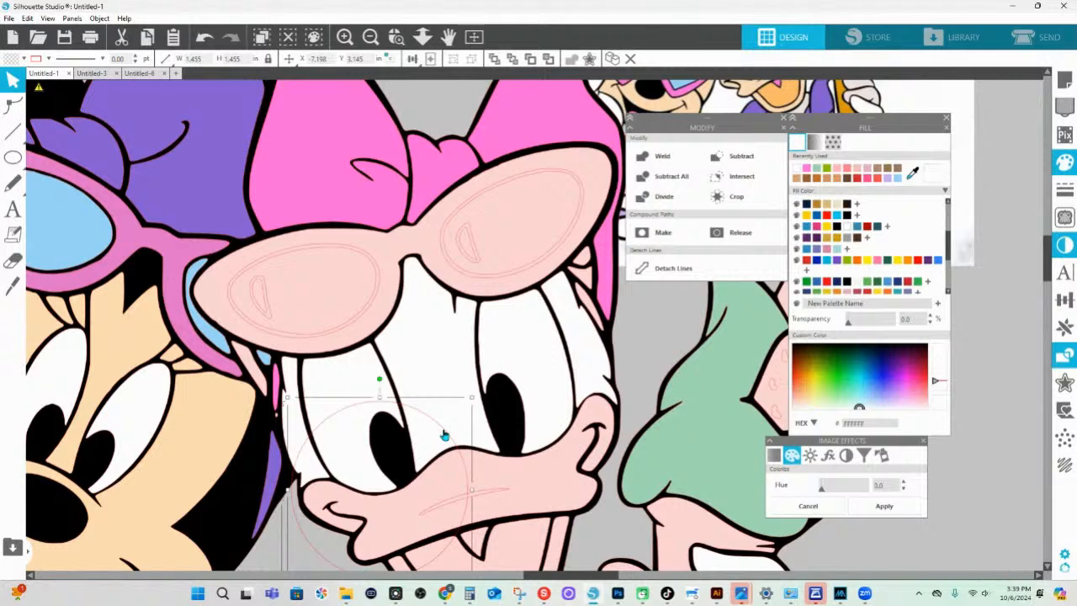
- Duplicate the circle over Daisy's other eye and weld the two circles into one shape
drag(445, 433, 600, 372)
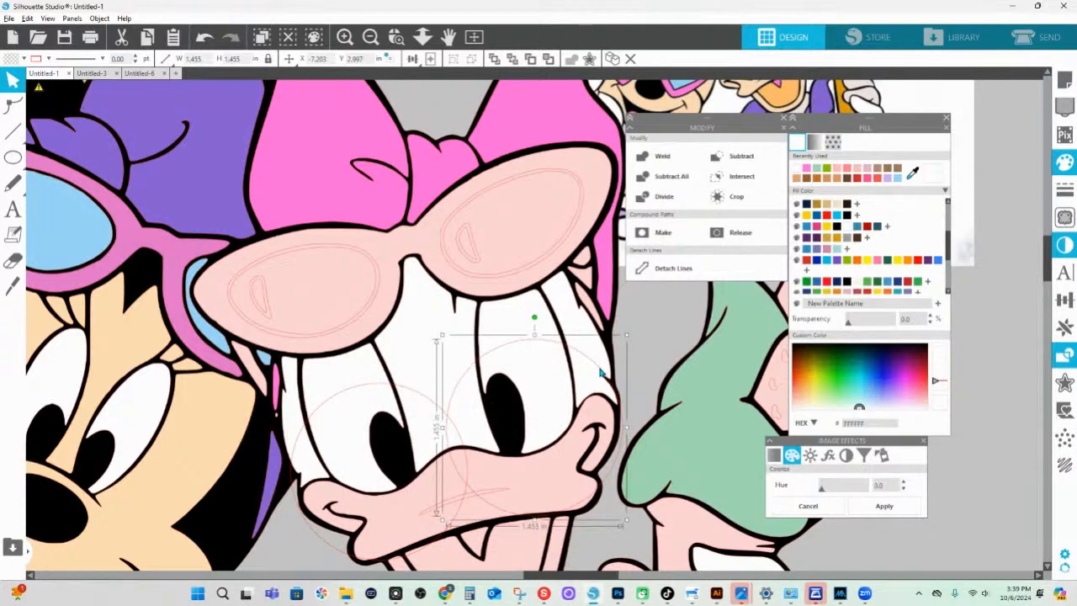
shift+click(407, 395)
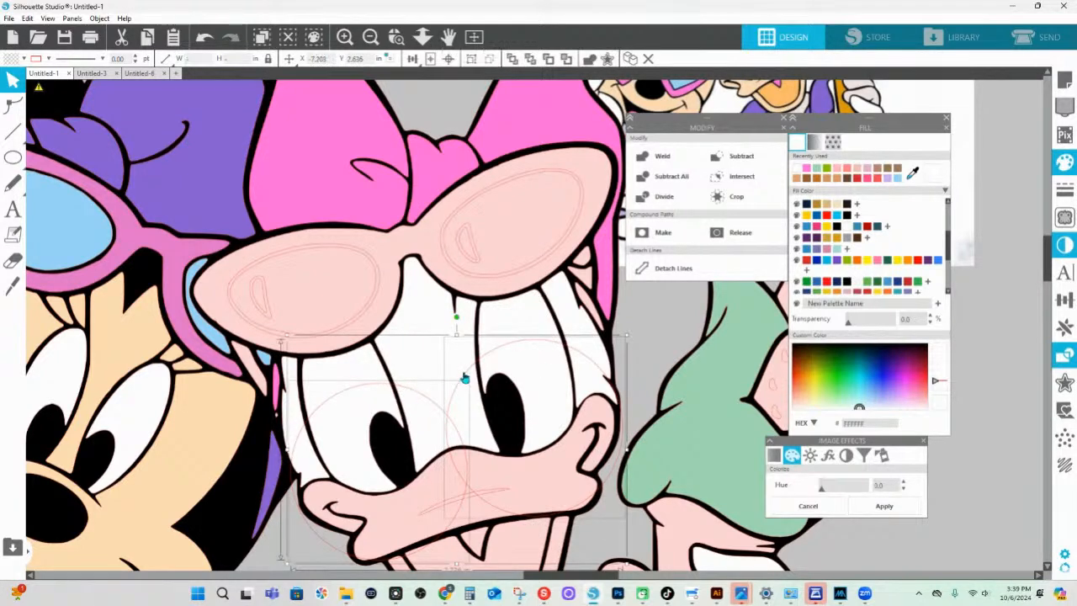
click(589, 59)
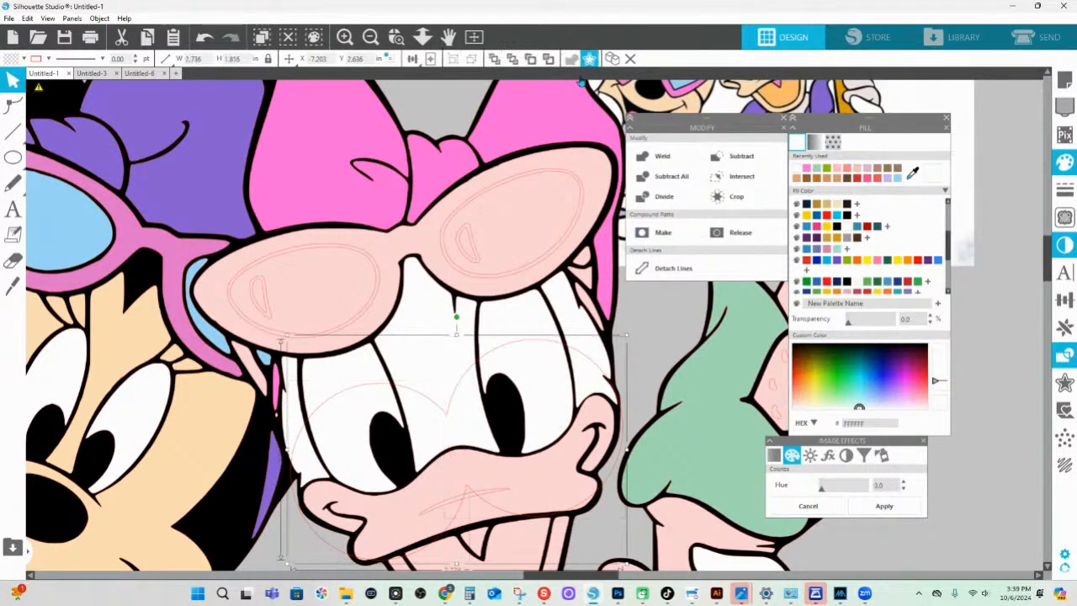
- Turn the welded circles into a thin ring with a narrow internal offset and a compound path, and fill it orange
click(1064, 383)
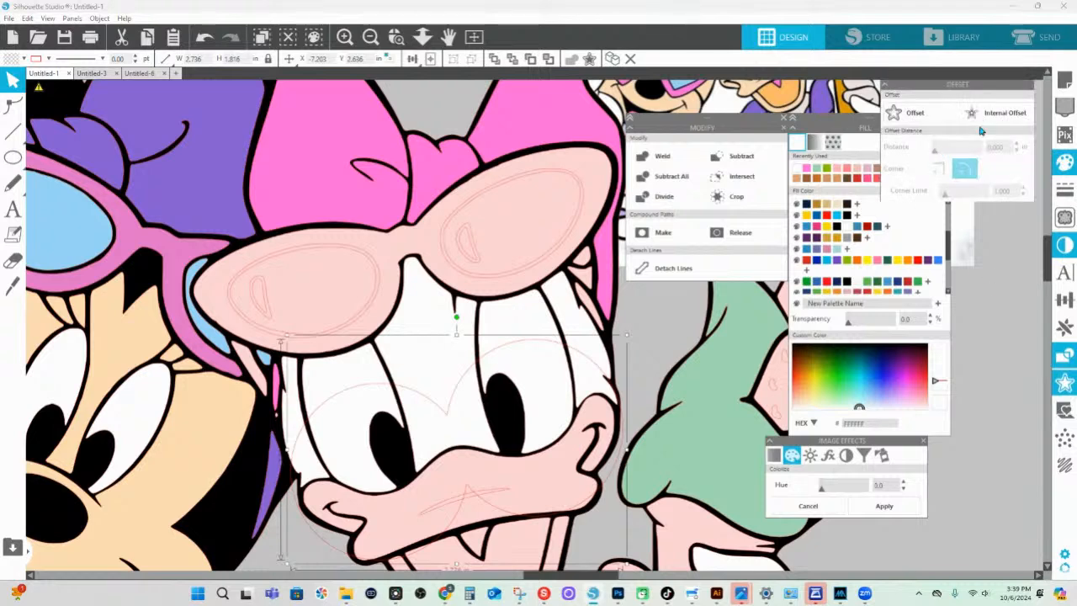
click(969, 114)
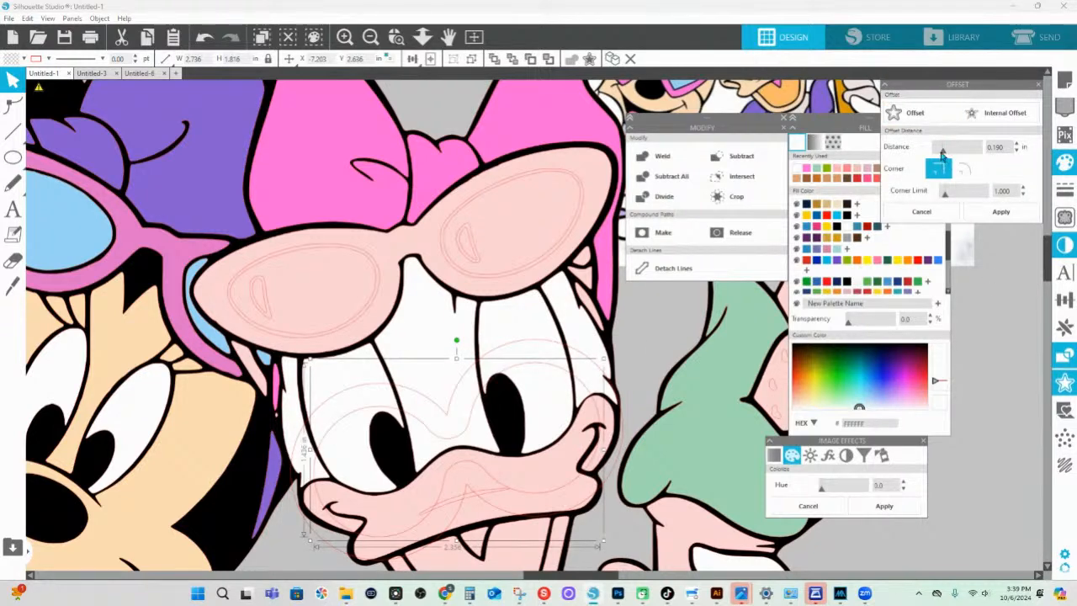
drag(943, 148, 936, 151)
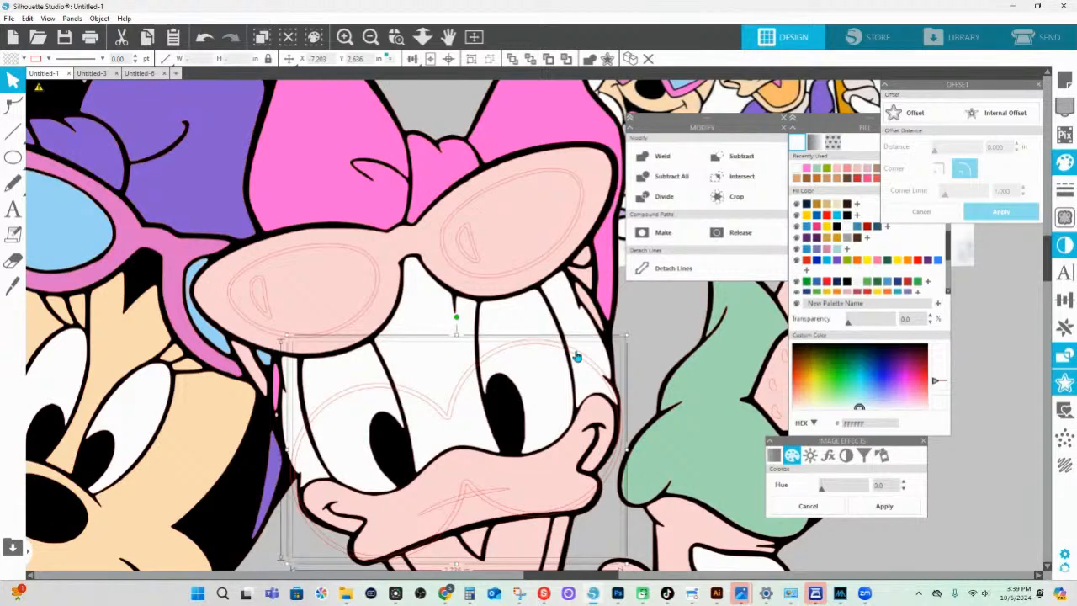
key(ctrl+e)
click(853, 262)
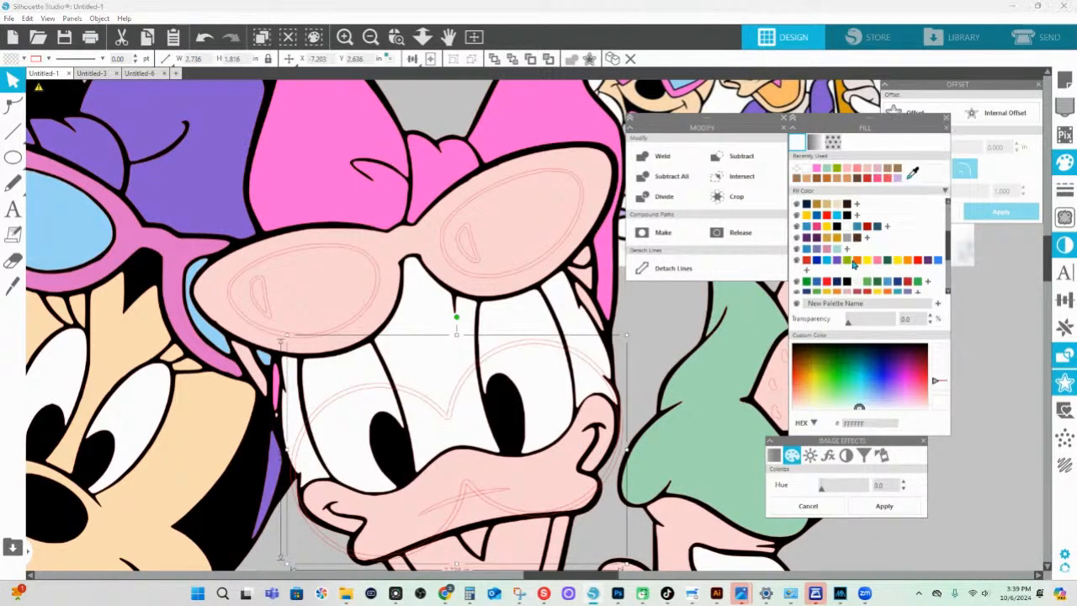
click(856, 260)
- Divide both of Daisy's white eye shapes along the orange ring to cut the eyelid lines, and delete the leftover ring
click(524, 320)
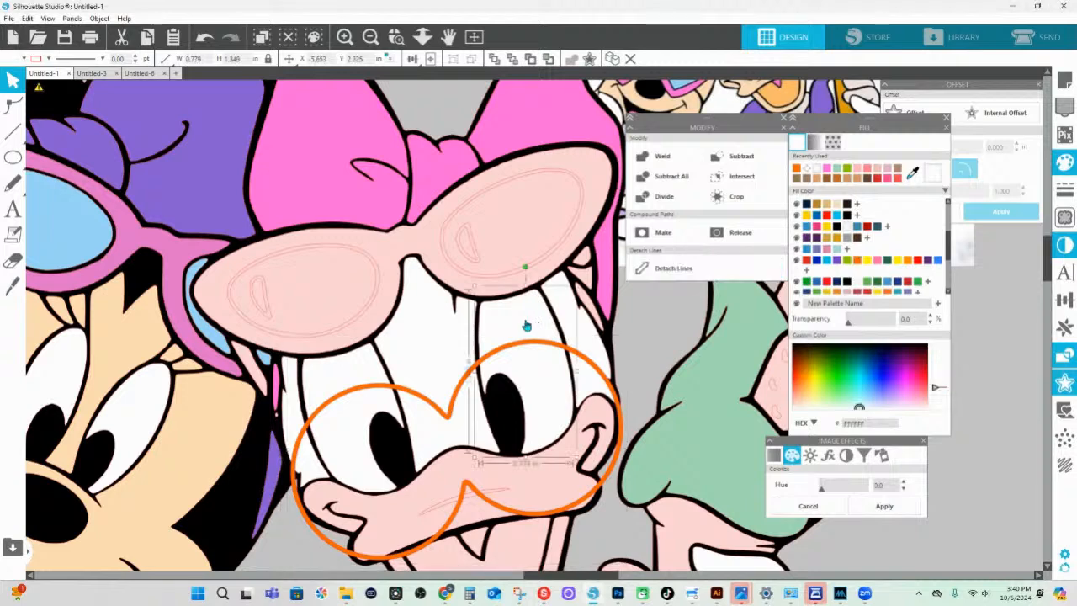
shift+click(400, 396)
shift+click(402, 393)
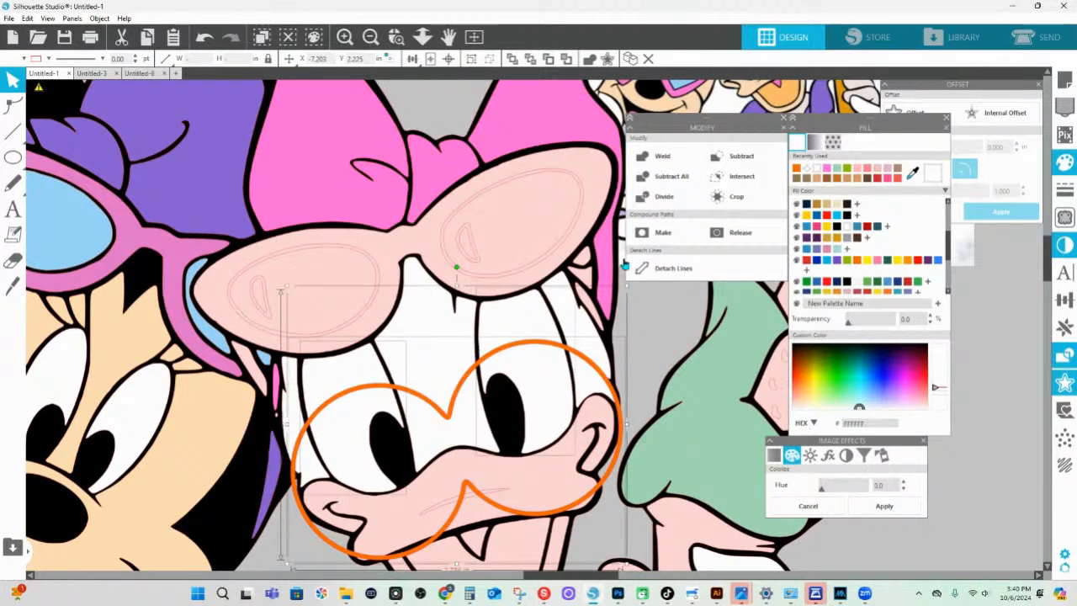
click(664, 197)
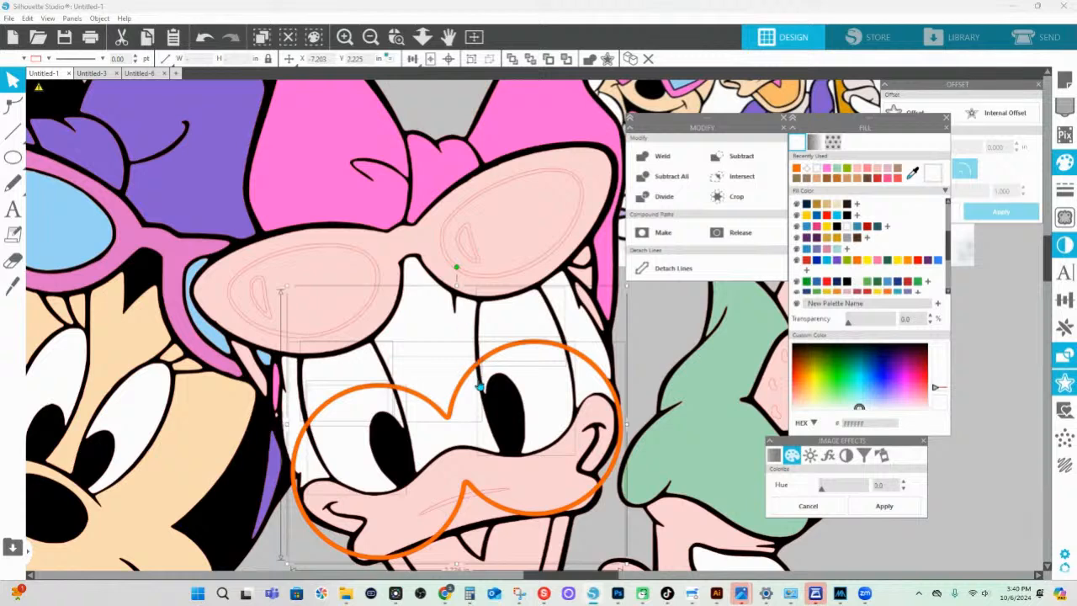
click(540, 342)
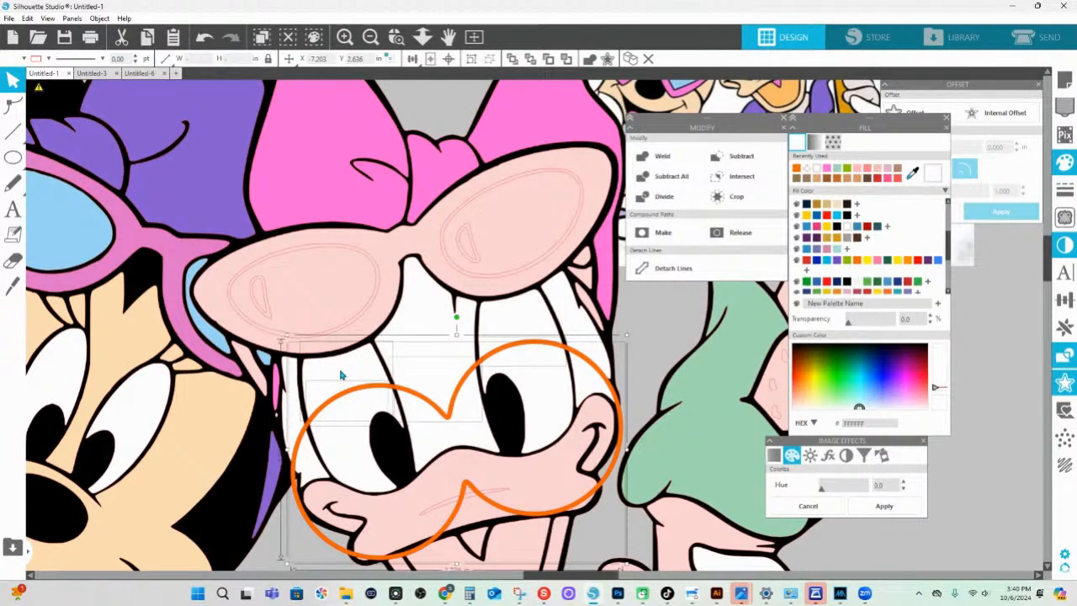
key(Delete)
key(ctrl+z)
key(Delete)
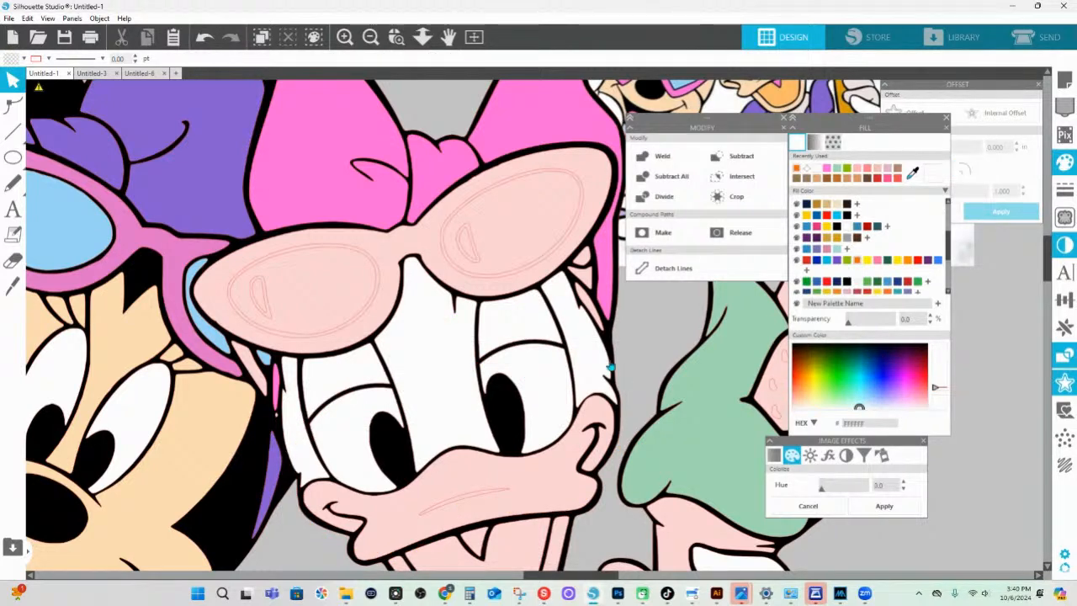
- Fill both of Daisy's upper eyelids with pale blue-grey D7D9E8 sampled from the reference image
click(517, 327)
click(345, 382)
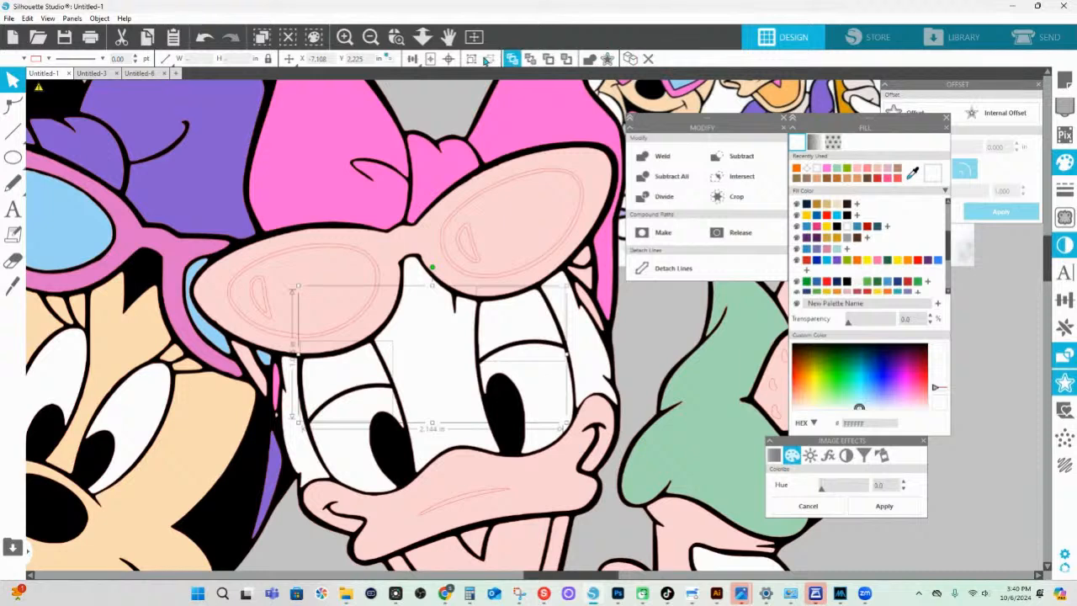
key(space)
drag(627, 303, 592, 402)
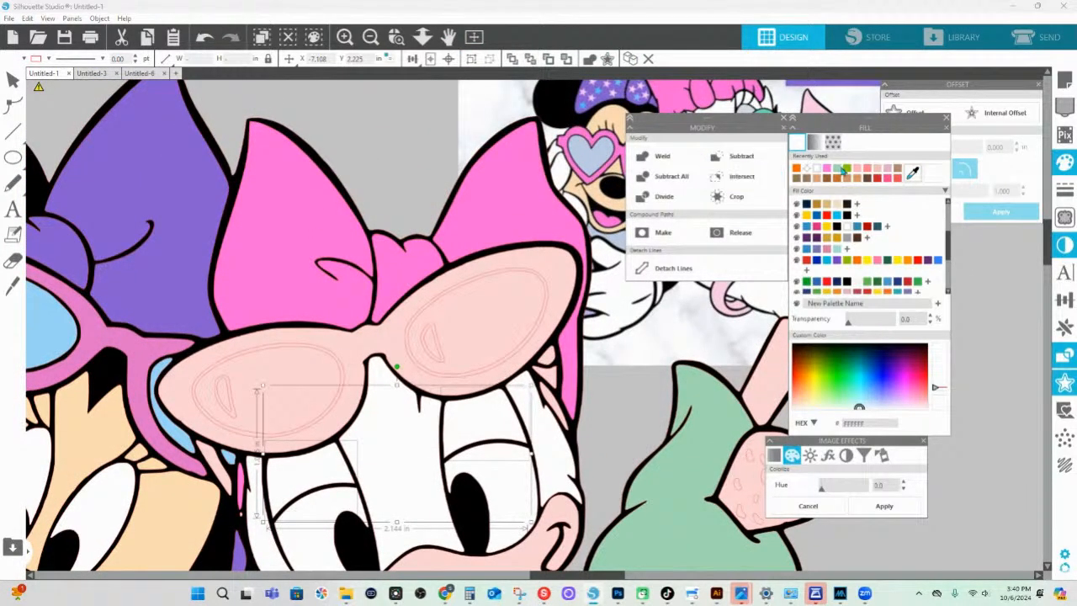
click(911, 174)
click(747, 108)
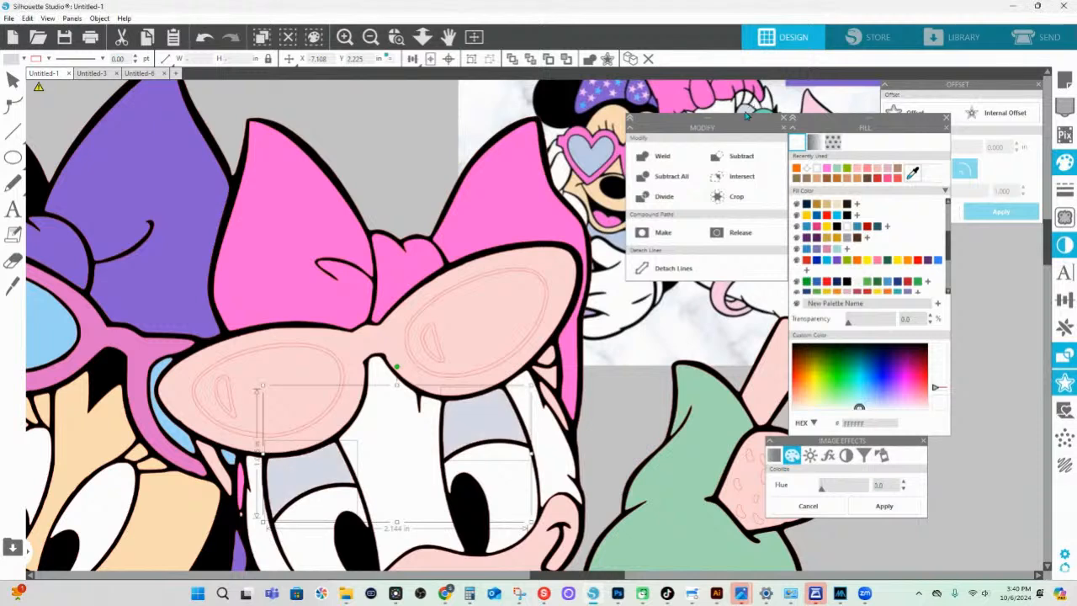
click(423, 36)
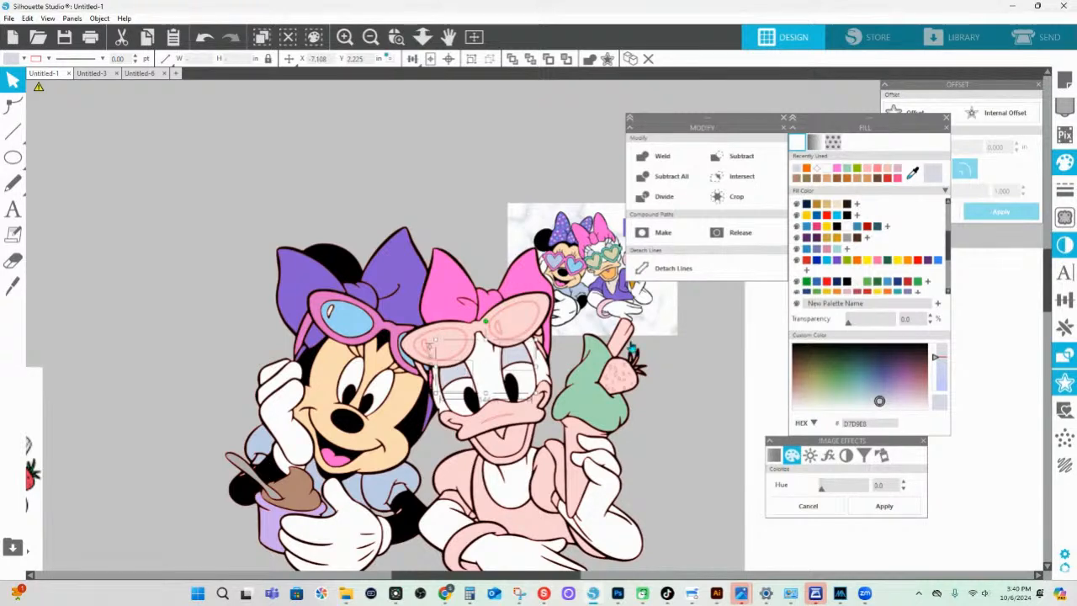
click(468, 168)
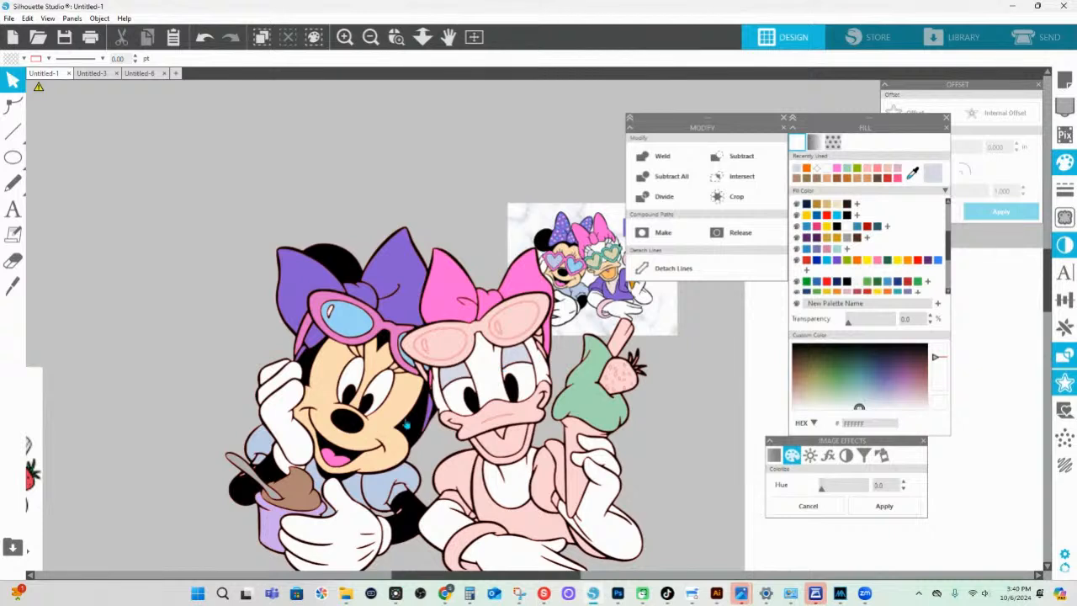
- Fill Daisy's beak pieces with the light peach beak color sampled from the reference image
click(517, 422)
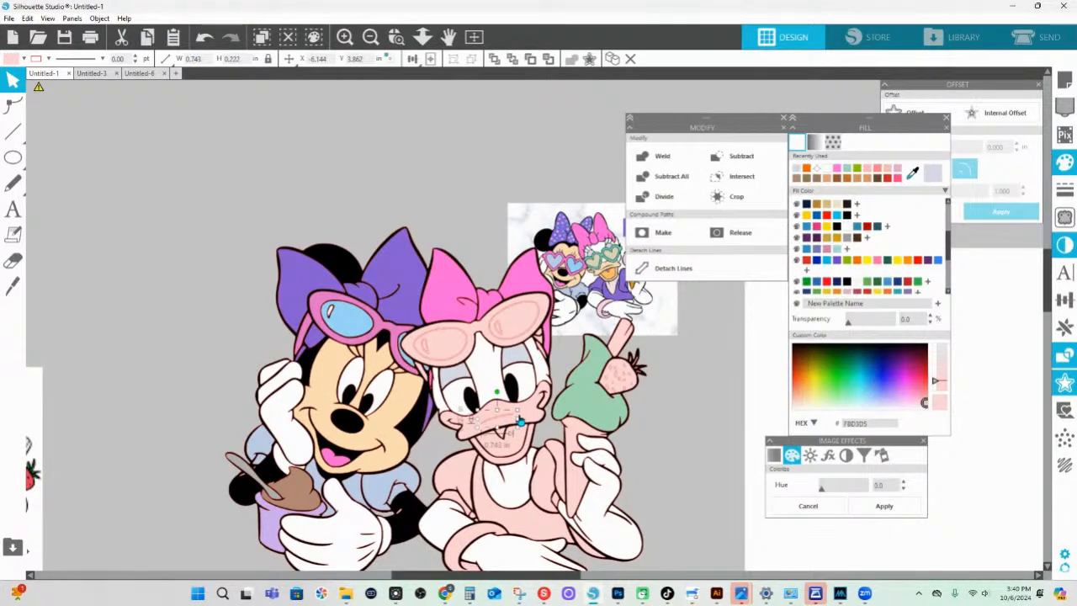
click(520, 419)
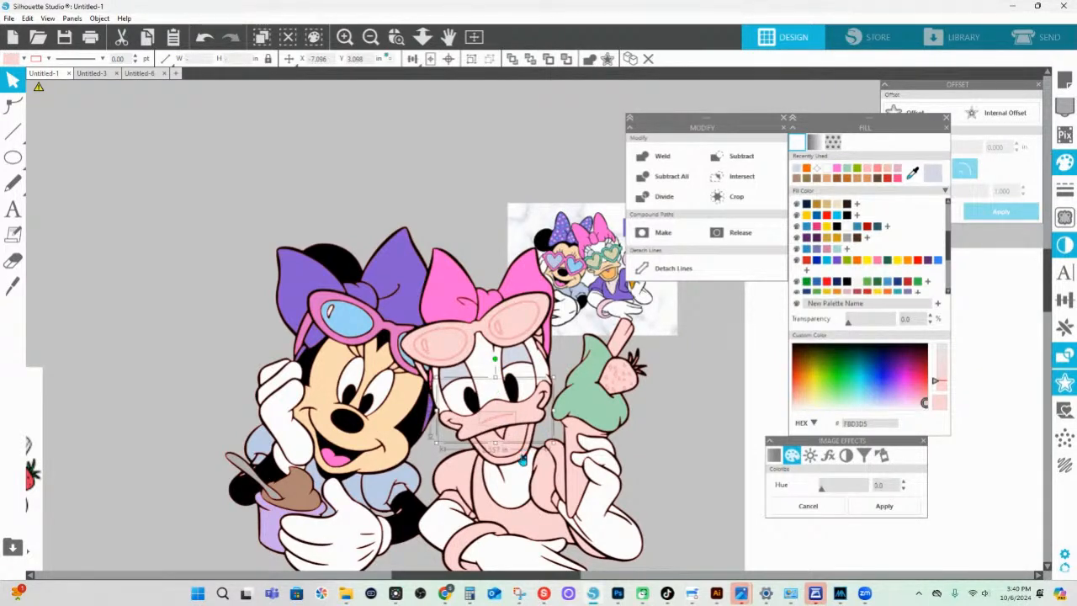
shift+click(523, 460)
click(912, 173)
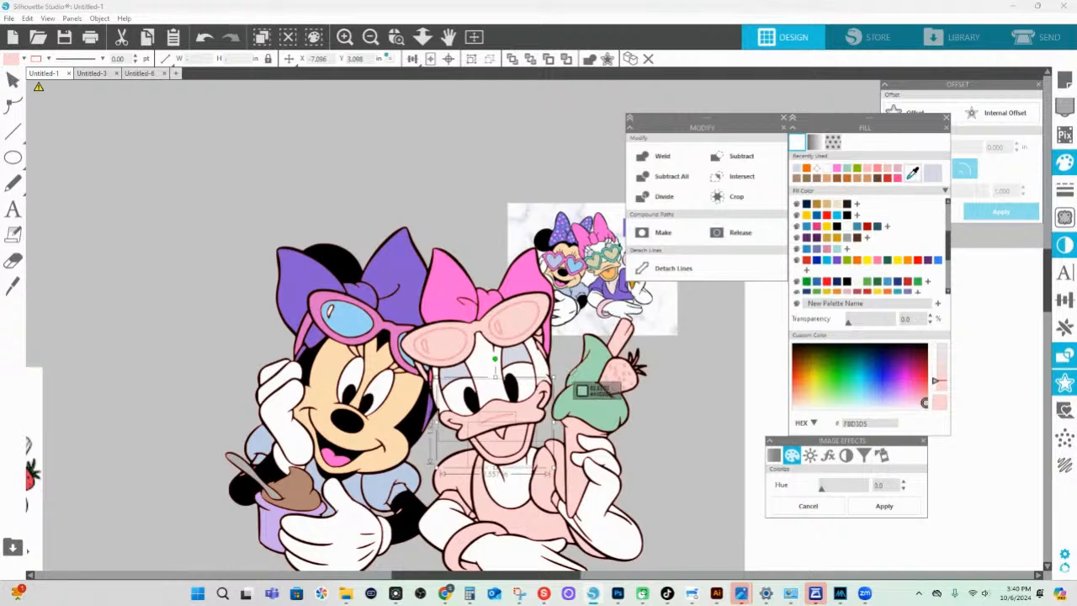
click(610, 271)
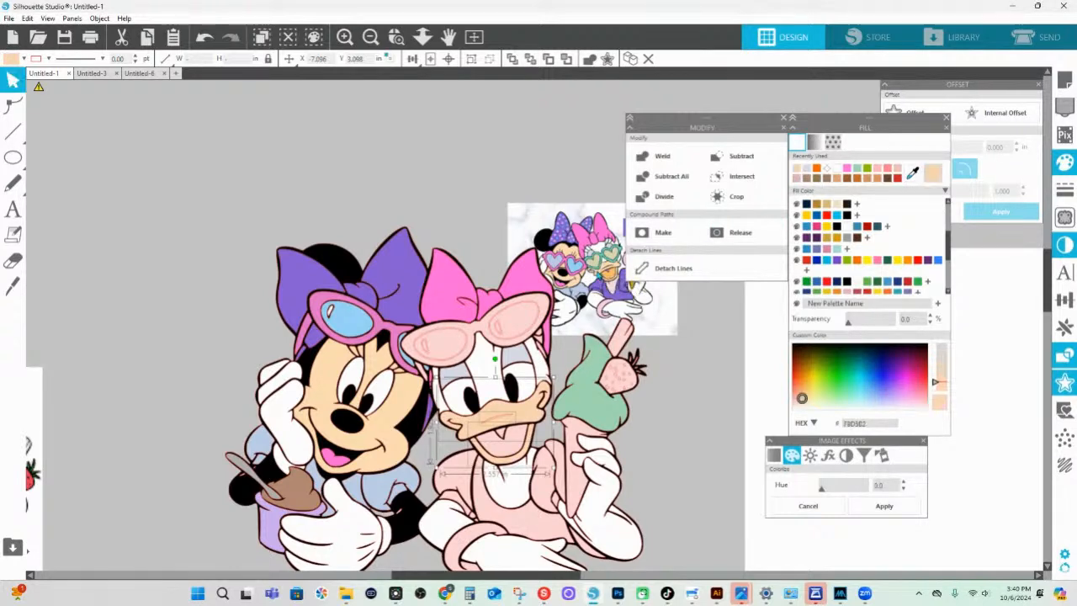
- Fill the inside of Daisy's lower beak with orange and the small mouth opening with pink C05EA2, both sampled from the reference image
click(516, 447)
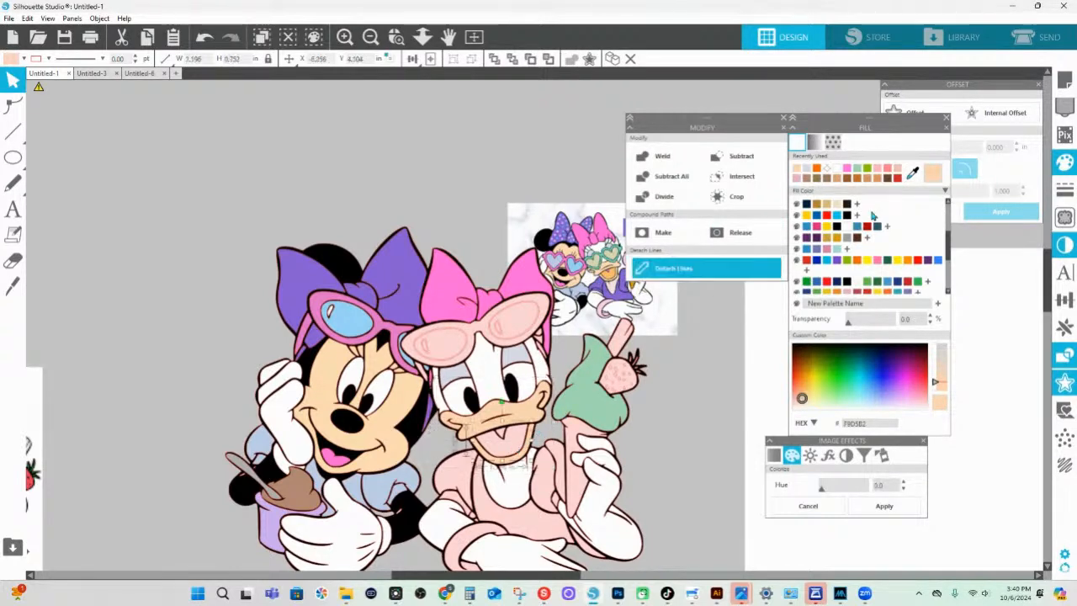
click(913, 173)
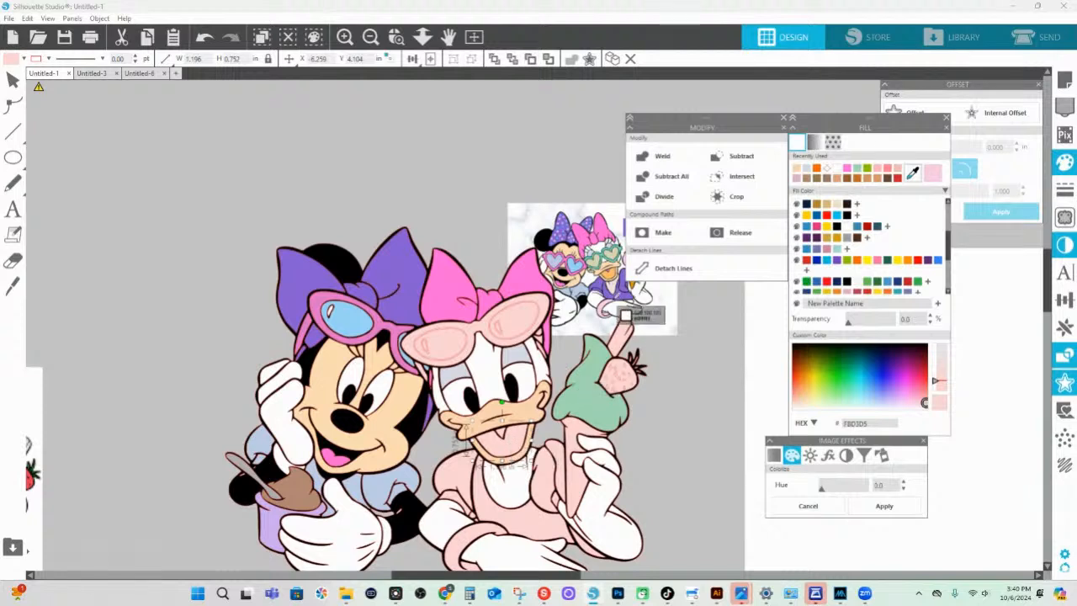
click(611, 286)
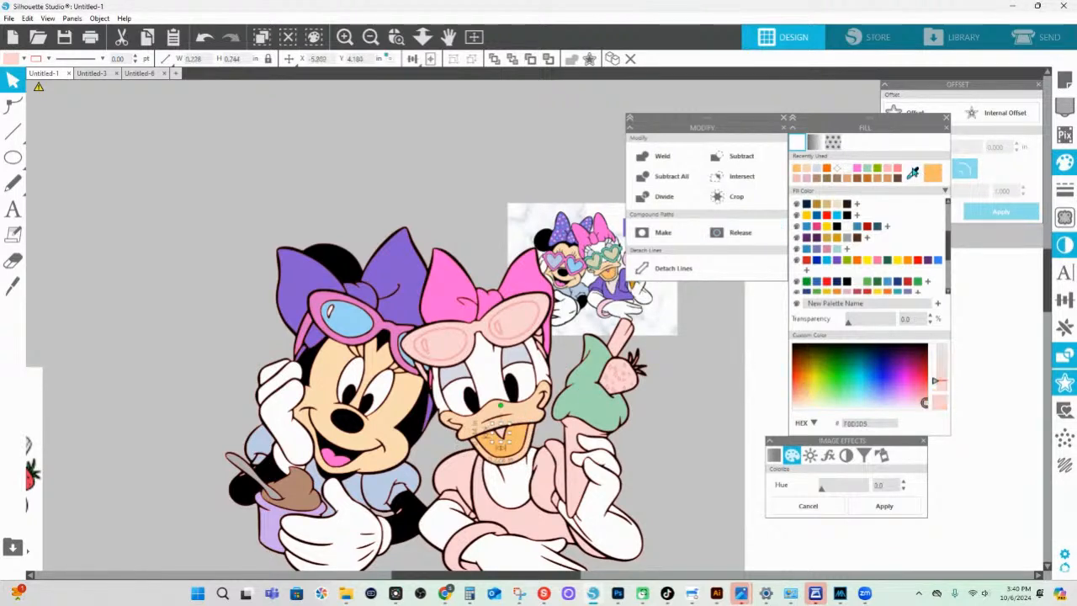
click(913, 173)
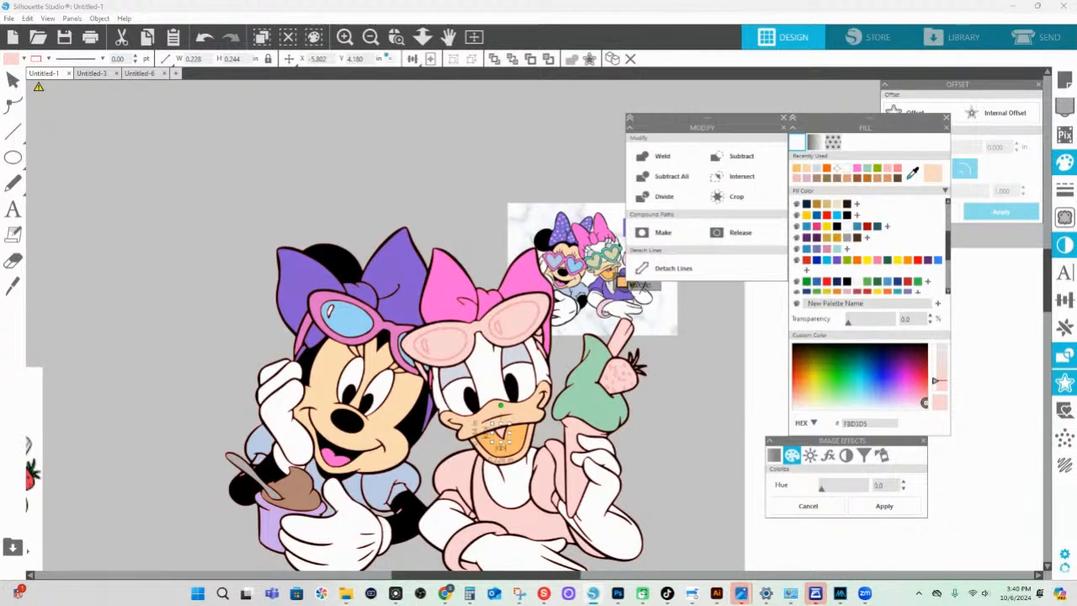
click(630, 286)
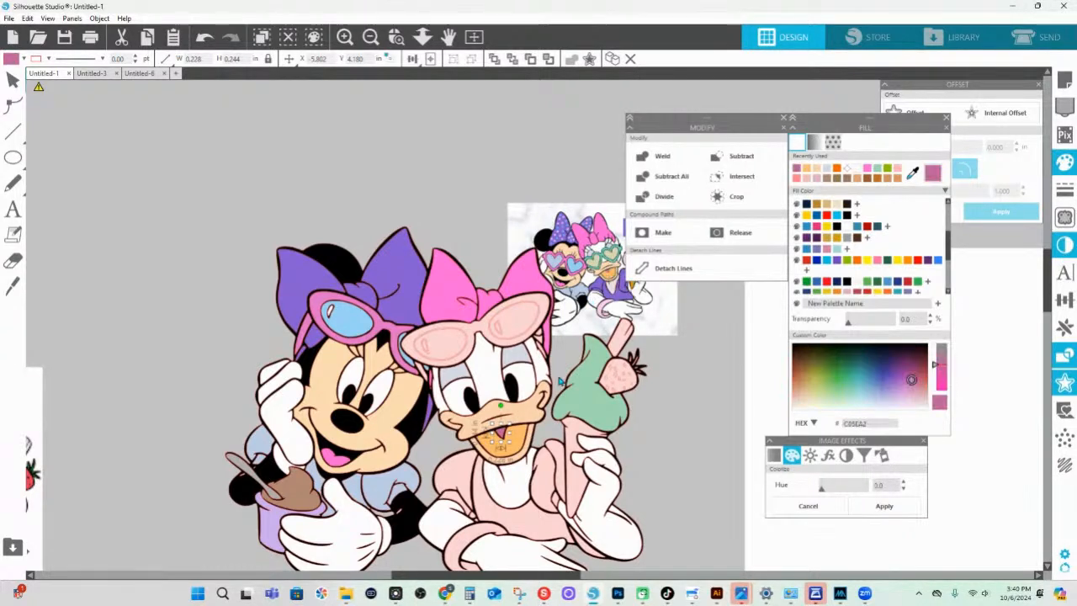
- Fill all of Daisy's dress and sleeve pieces with purple sampled from the reference image and combine them into one object
scroll(560, 444, down, 3)
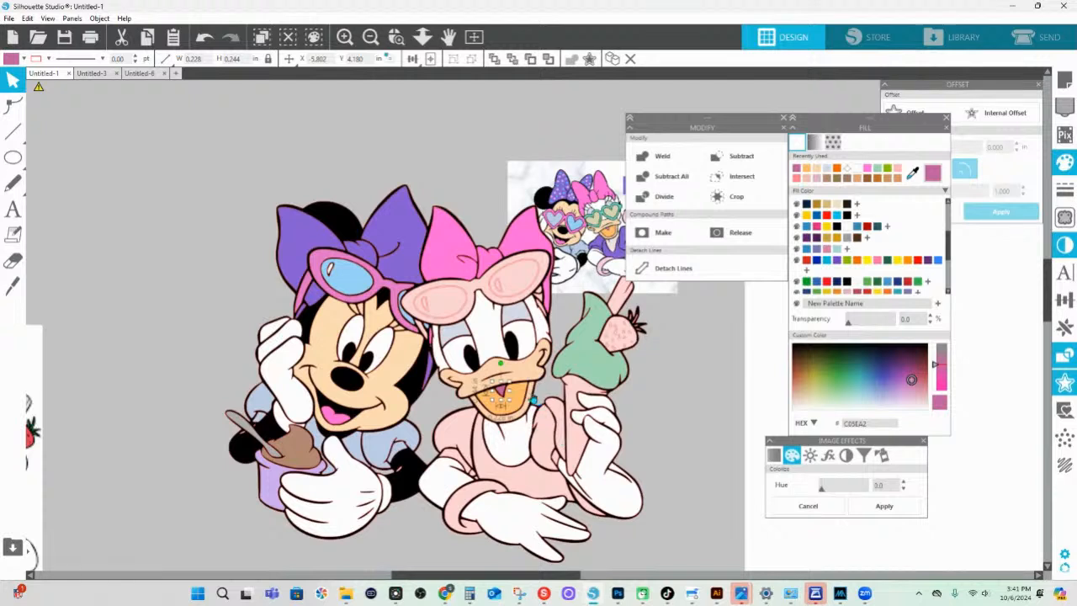
scroll(533, 400, right, 3)
click(366, 443)
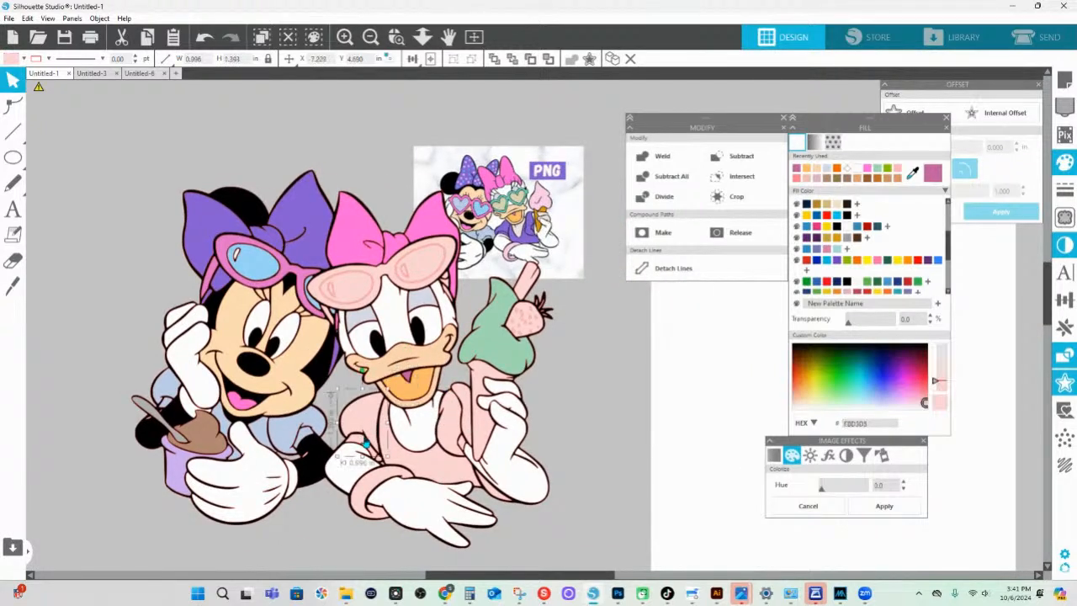
shift+click(373, 447)
shift+click(404, 467)
shift+click(453, 426)
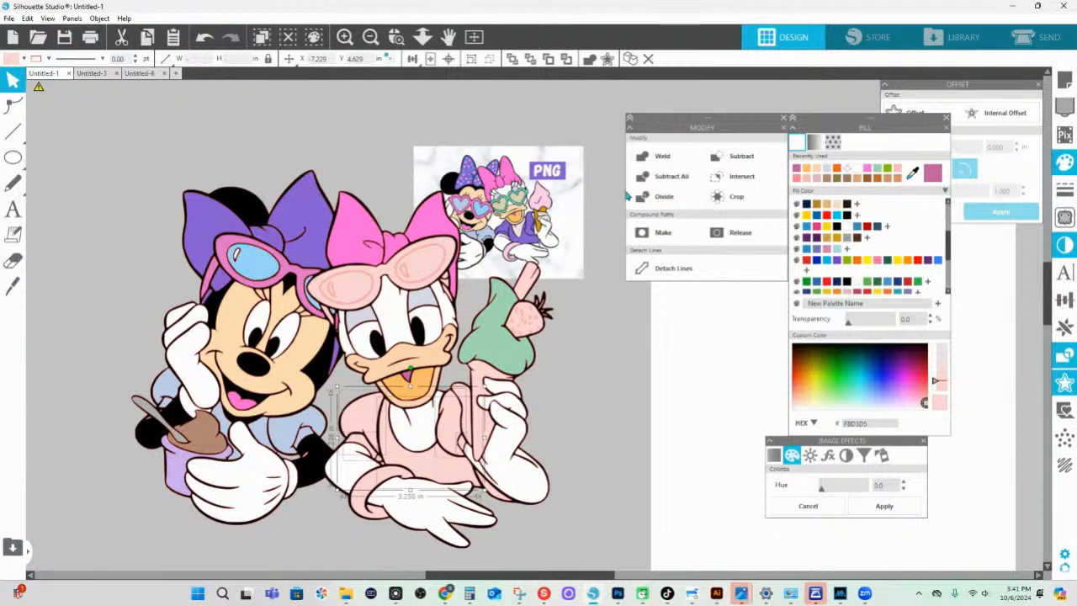
click(912, 173)
click(527, 246)
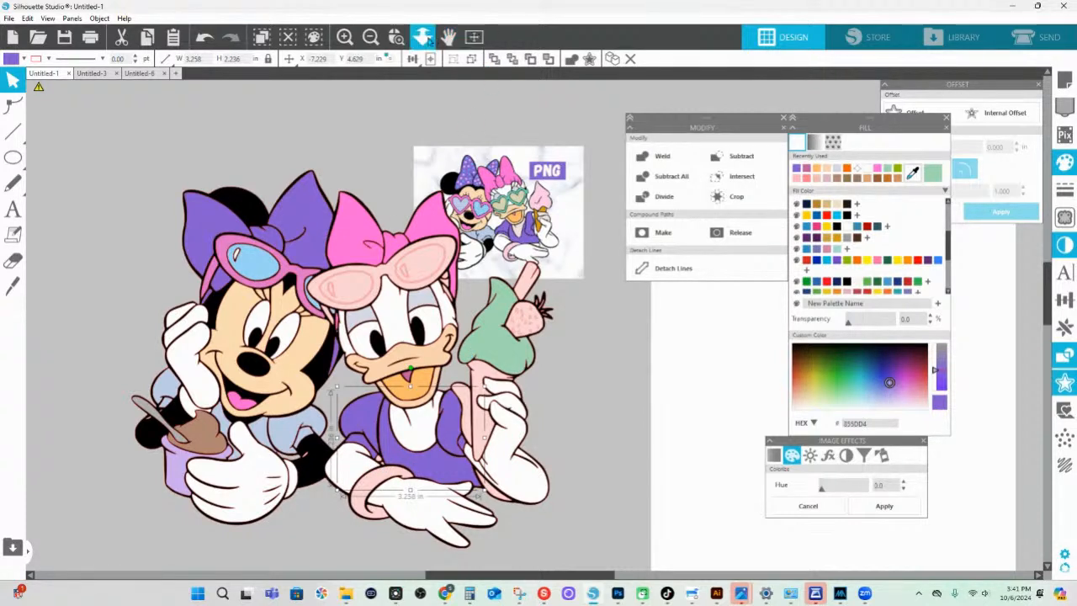
- Fill the narrow arm piece beside the ice cream cone with white FFFFFF and combine it with Daisy's other white pieces
click(459, 402)
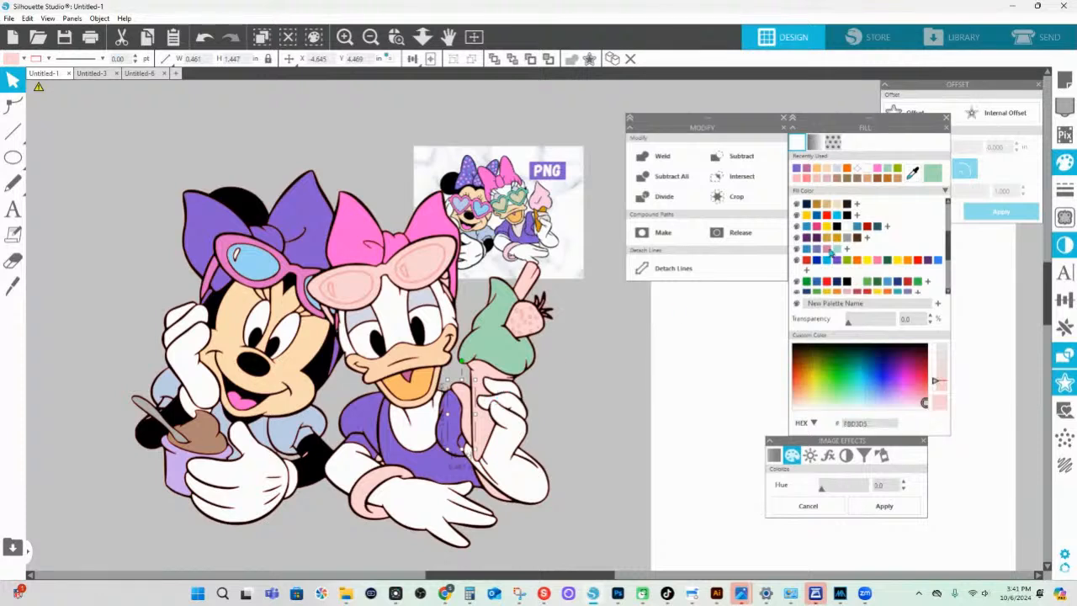
click(508, 407)
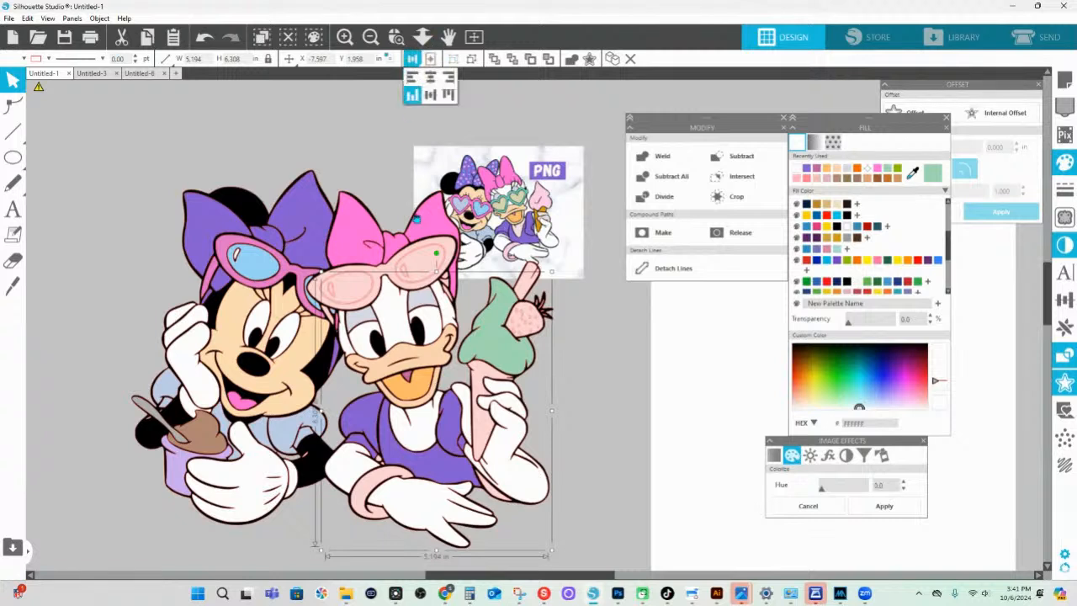
- Fill the frame of Daisy's sunglasses with the teal frame color sampled from the reference image
click(439, 252)
drag(878, 180, 522, 207)
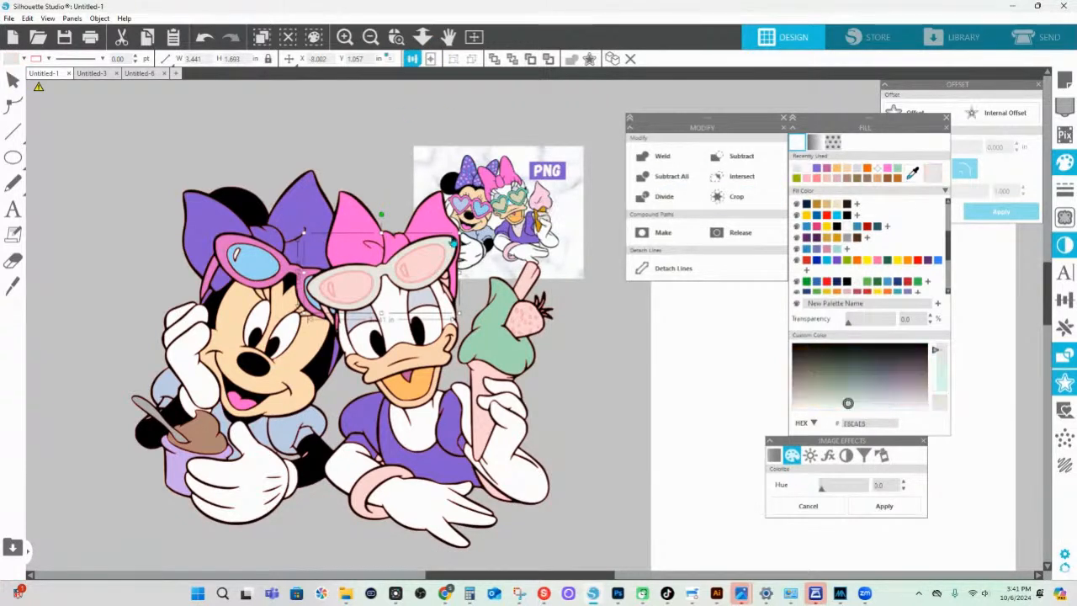
click(912, 172)
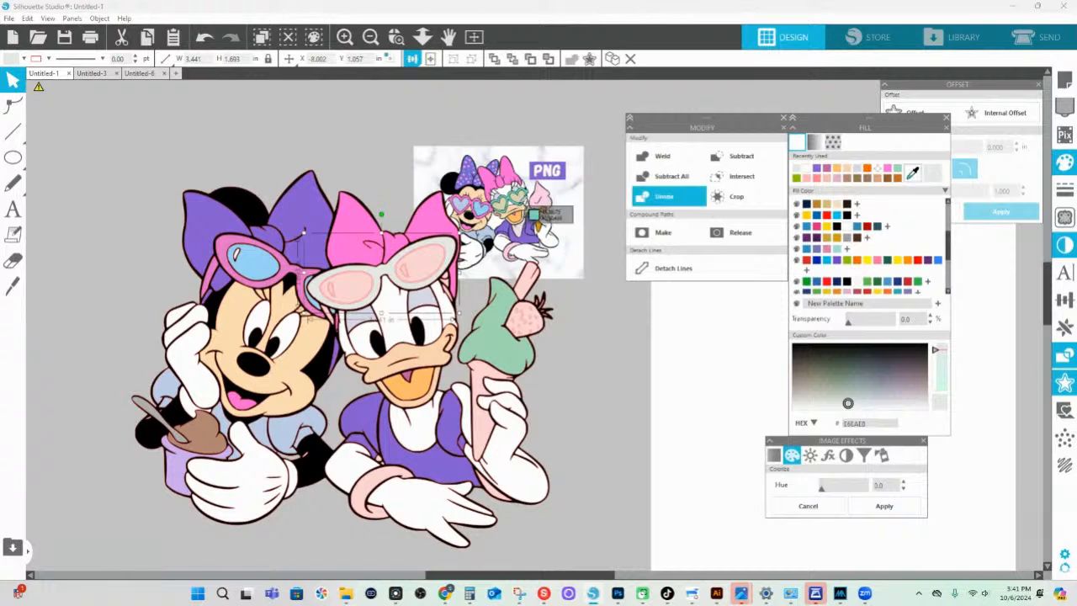
click(520, 209)
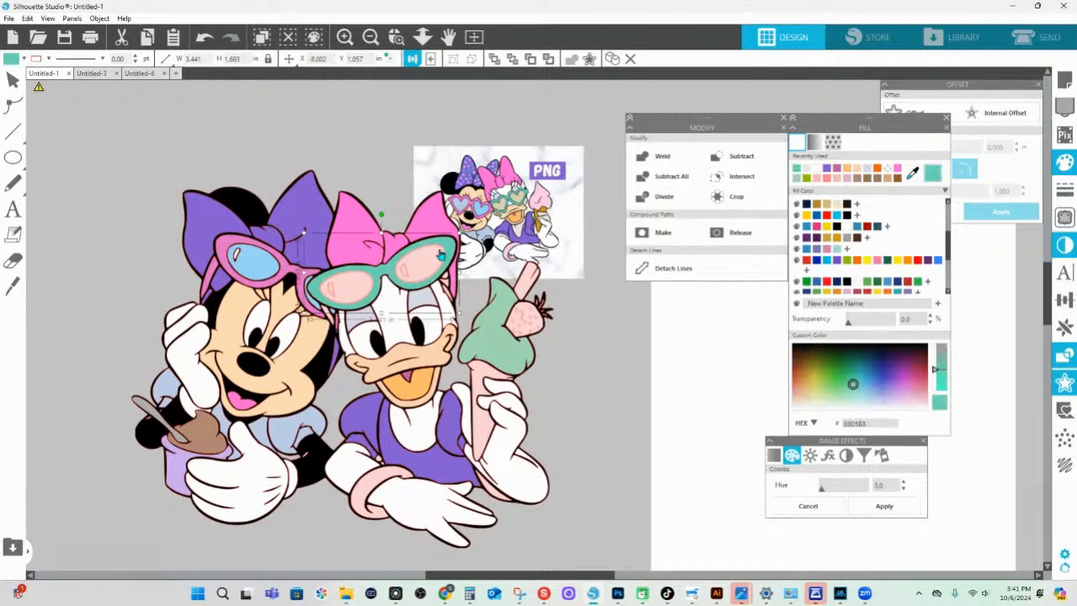
- Fill both lenses of Daisy's sunglasses with the pale yellow-green lens color sampled from the reference image
click(427, 254)
click(353, 286)
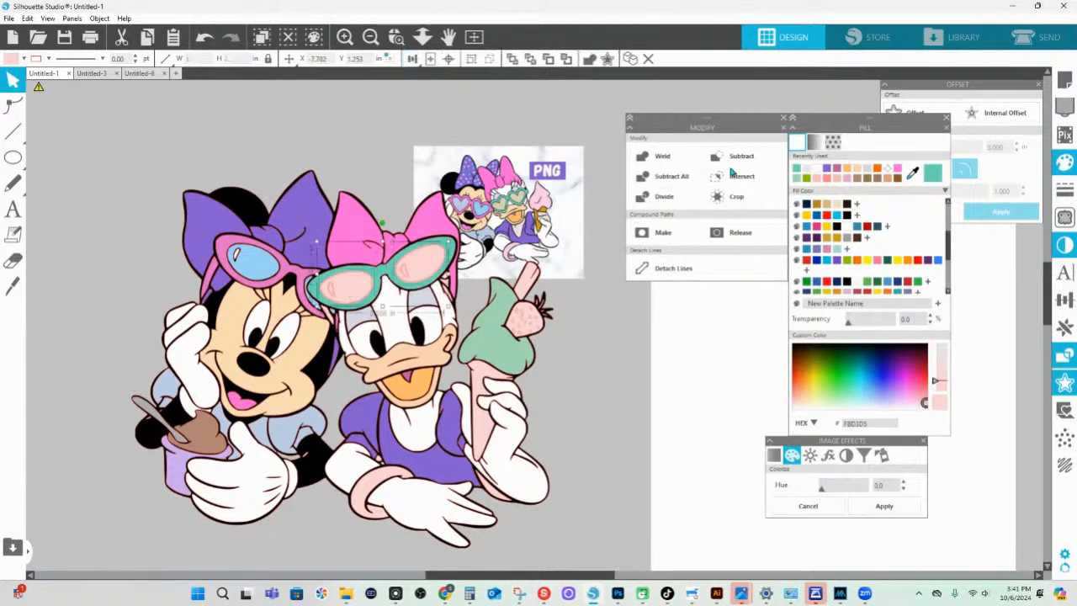
click(913, 173)
click(520, 208)
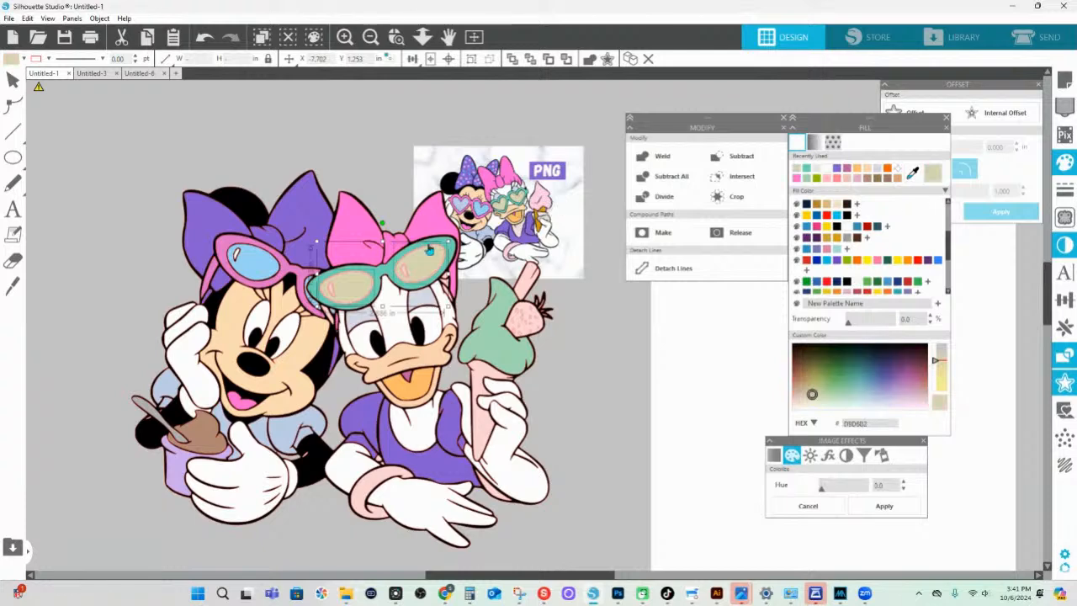
drag(290, 243, 701, 362)
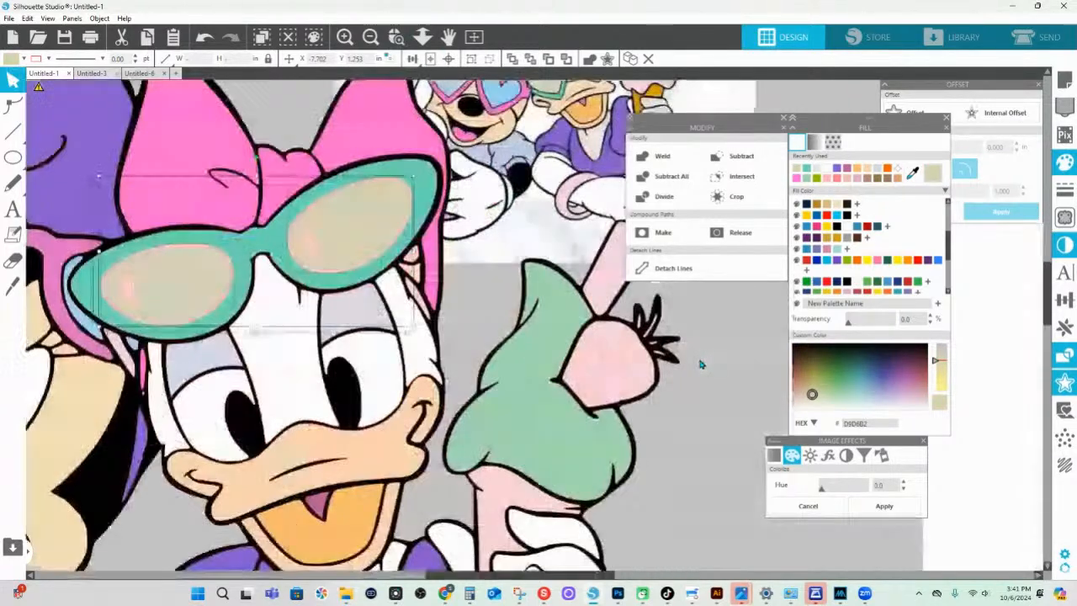
- Subtract the pink backing shapes behind both lenses from the teal frame of Daisy's sunglasses
click(408, 192)
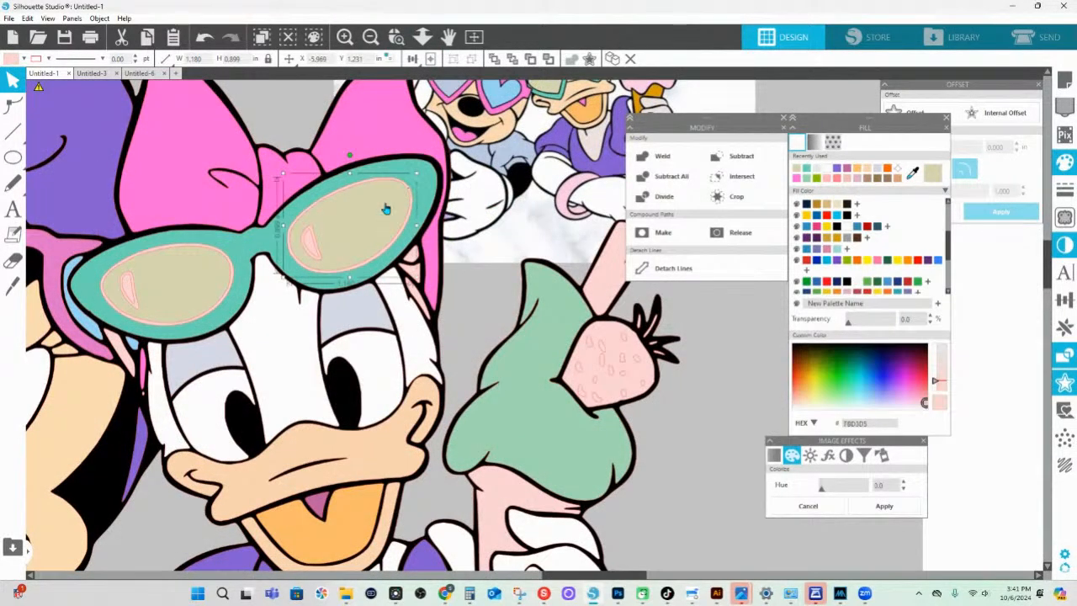
shift+click(182, 251)
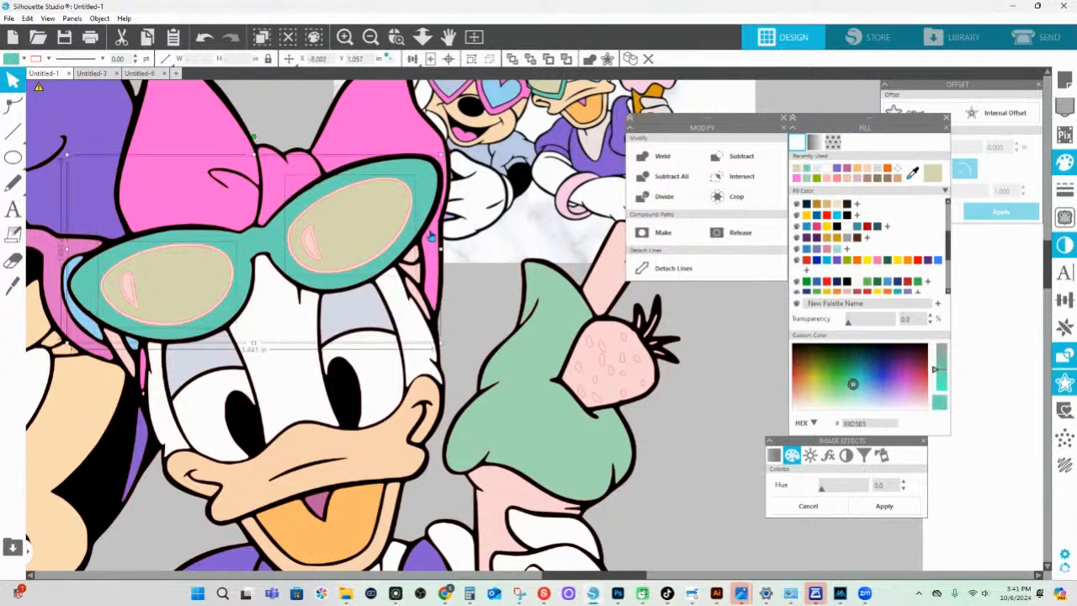
click(738, 160)
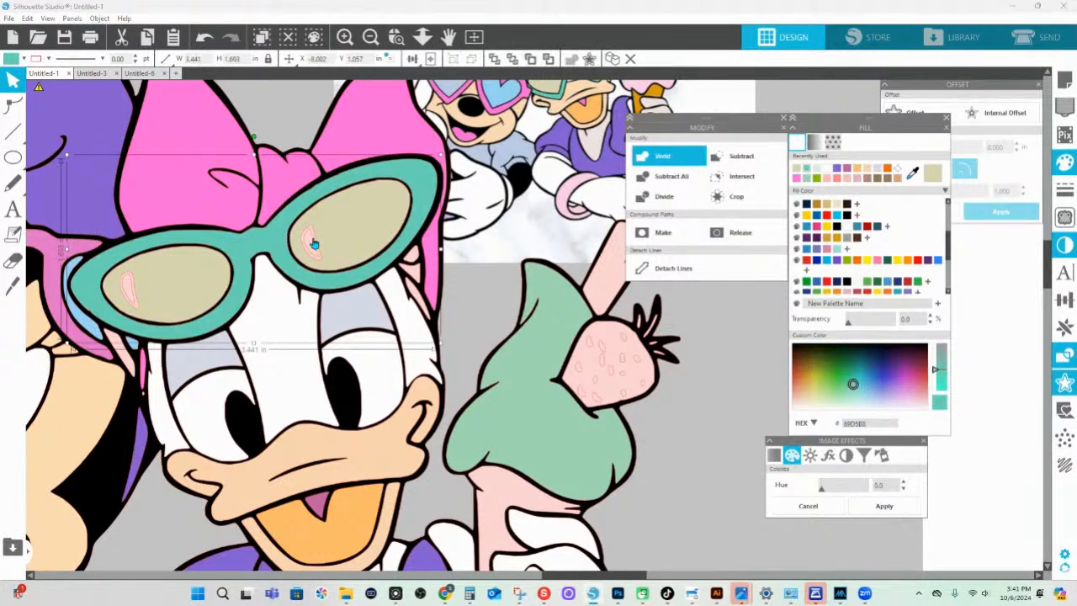
- Subtract the small pink reflection shape from each of Daisy's two sunglasses lenses
click(312, 235)
click(128, 285)
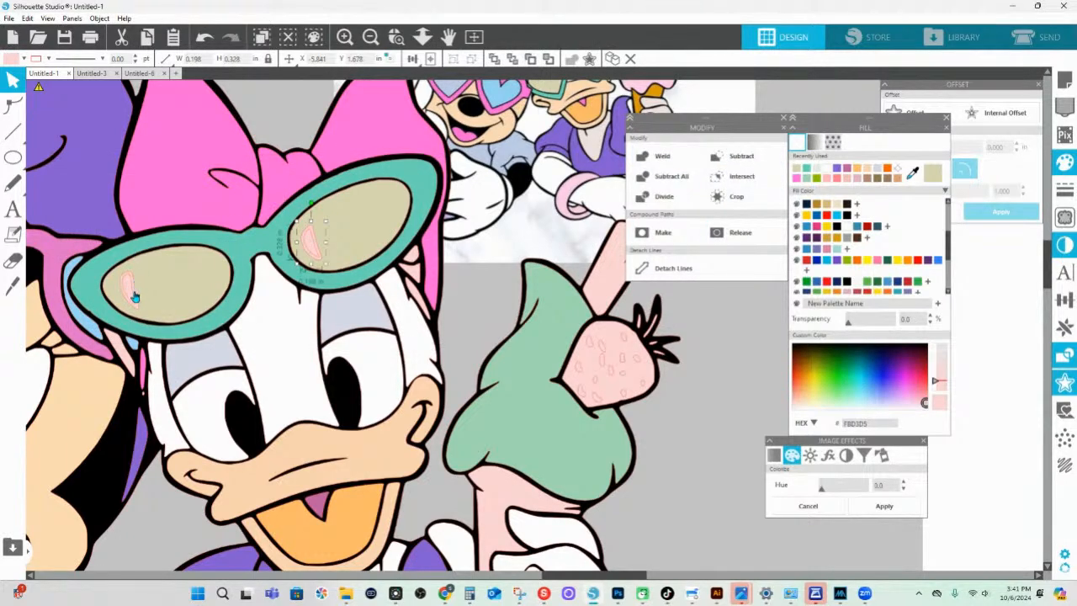
shift+click(405, 227)
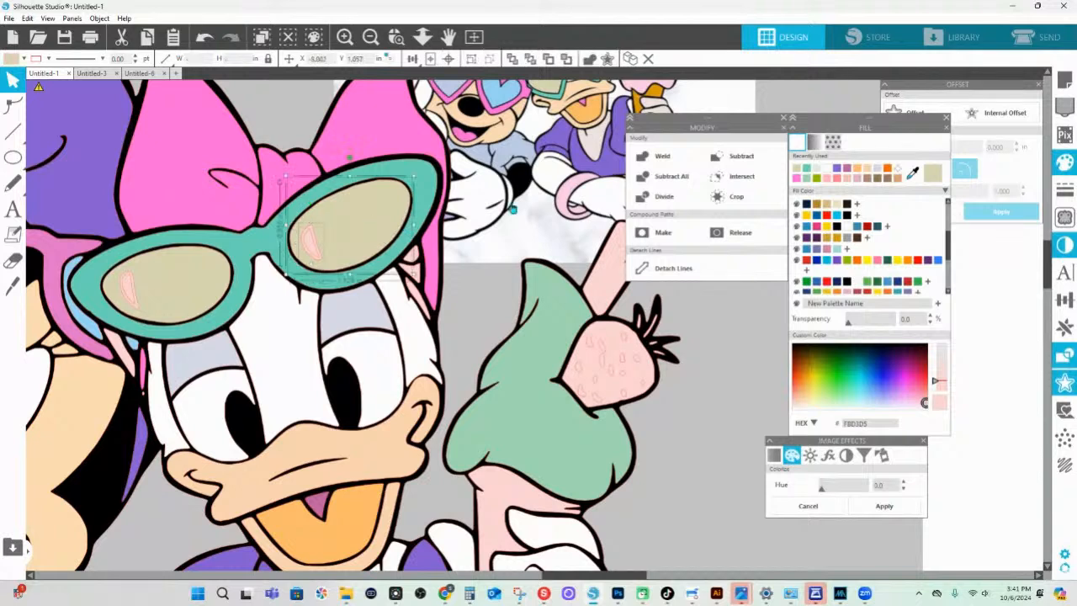
click(743, 156)
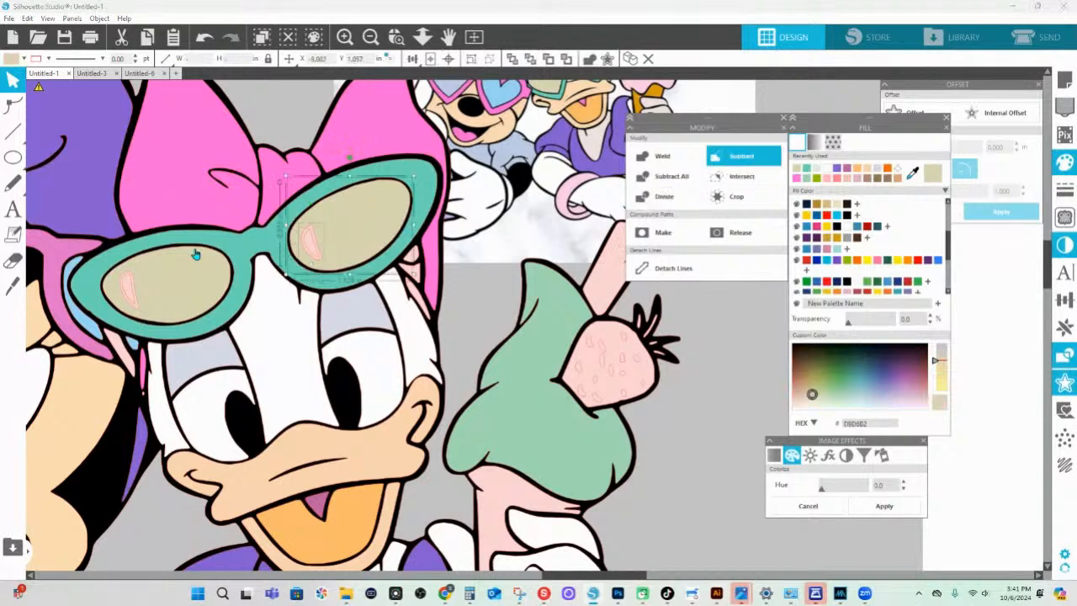
click(135, 311)
shift+click(183, 305)
click(745, 156)
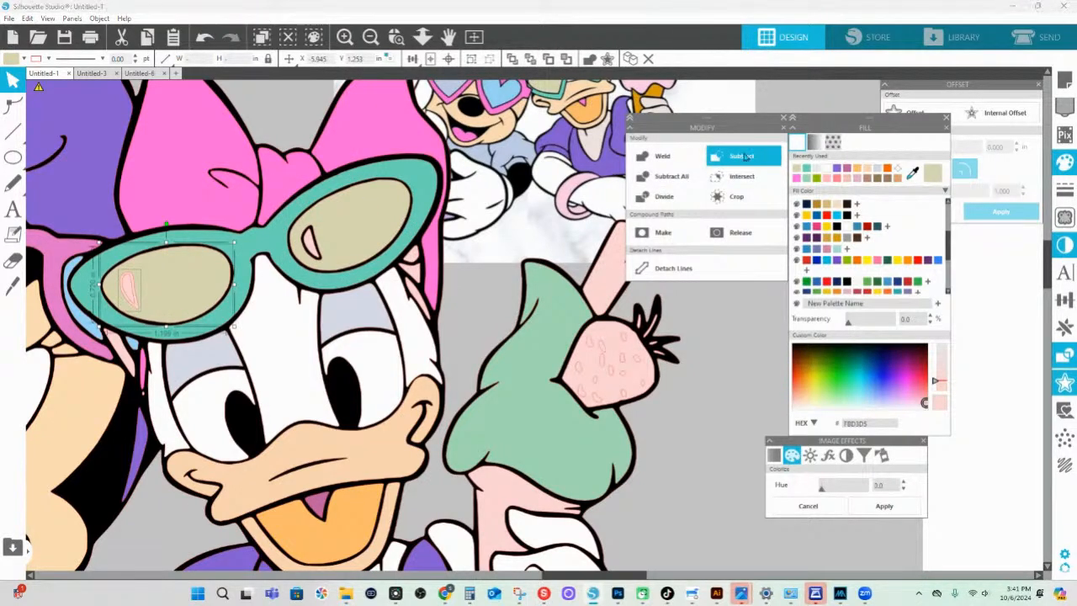
- Fill both lens reflection pieces with white FFFFFF and combine them into one object
click(127, 291)
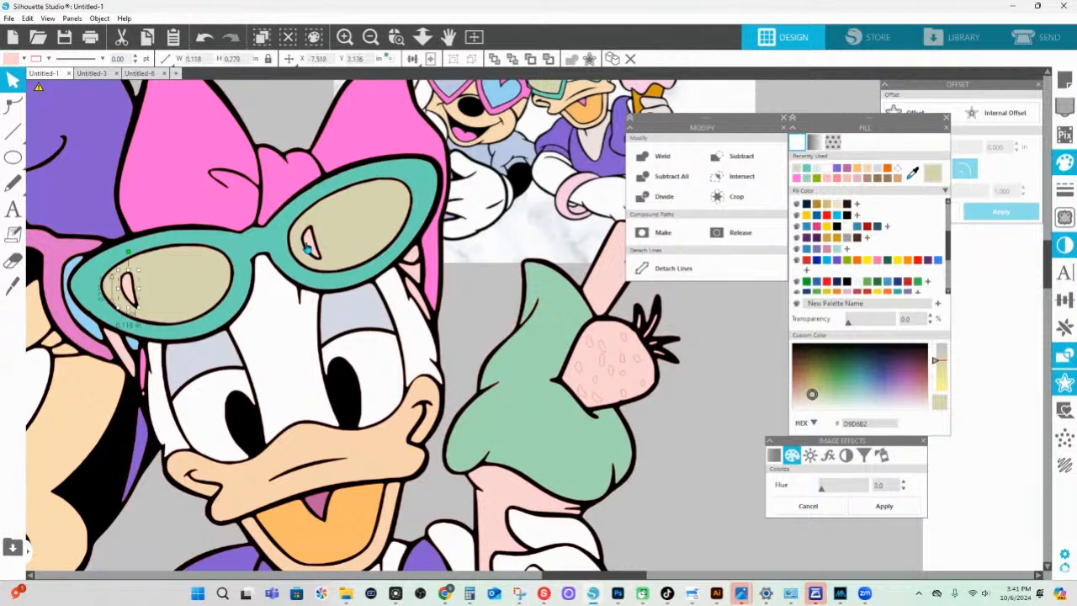
shift+click(309, 246)
click(846, 227)
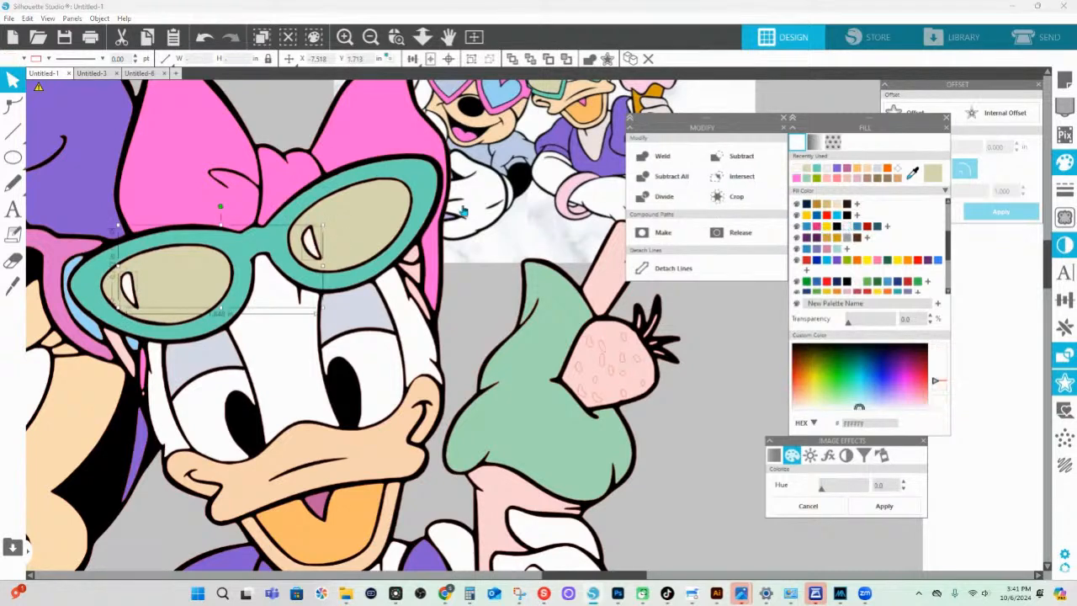
key(ctrl+g)
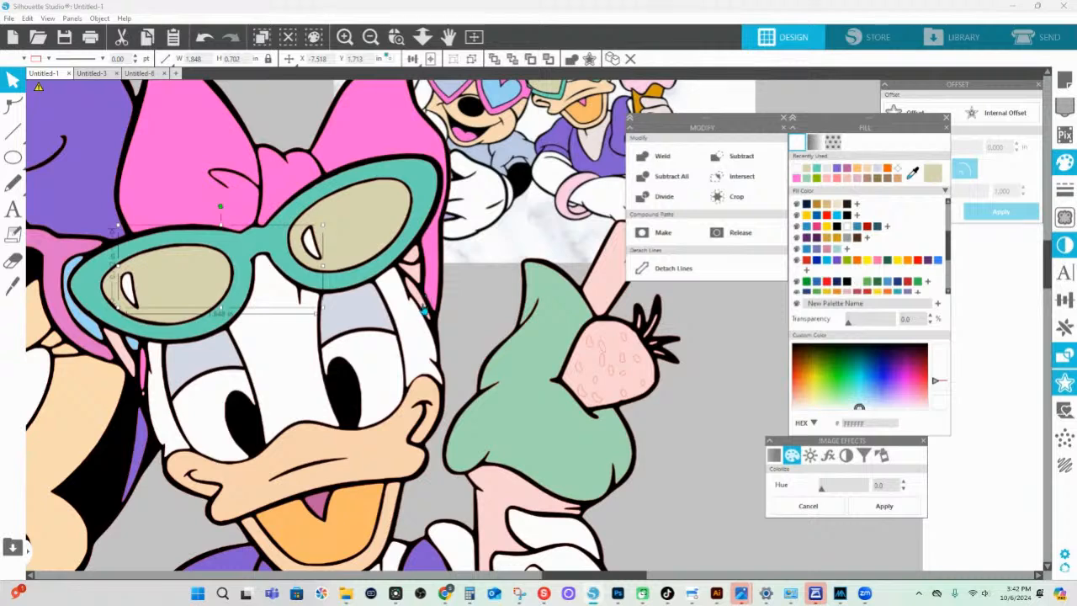
- Fill the narrow piece beside Daisy's head, below the sunglasses corner, with pink FF67DA sampled from her bow
click(418, 309)
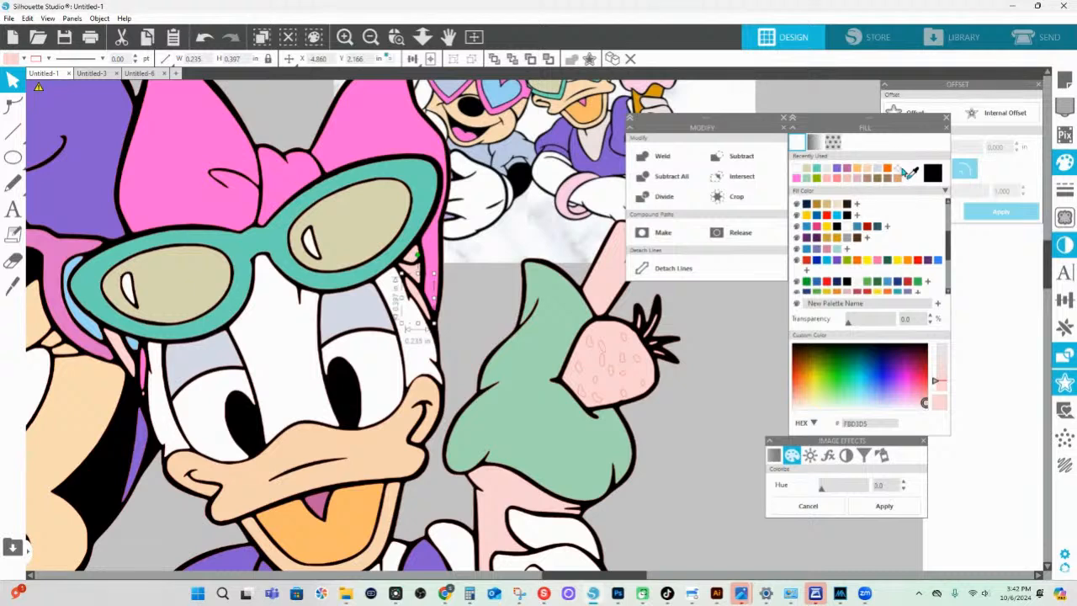
click(913, 173)
click(433, 249)
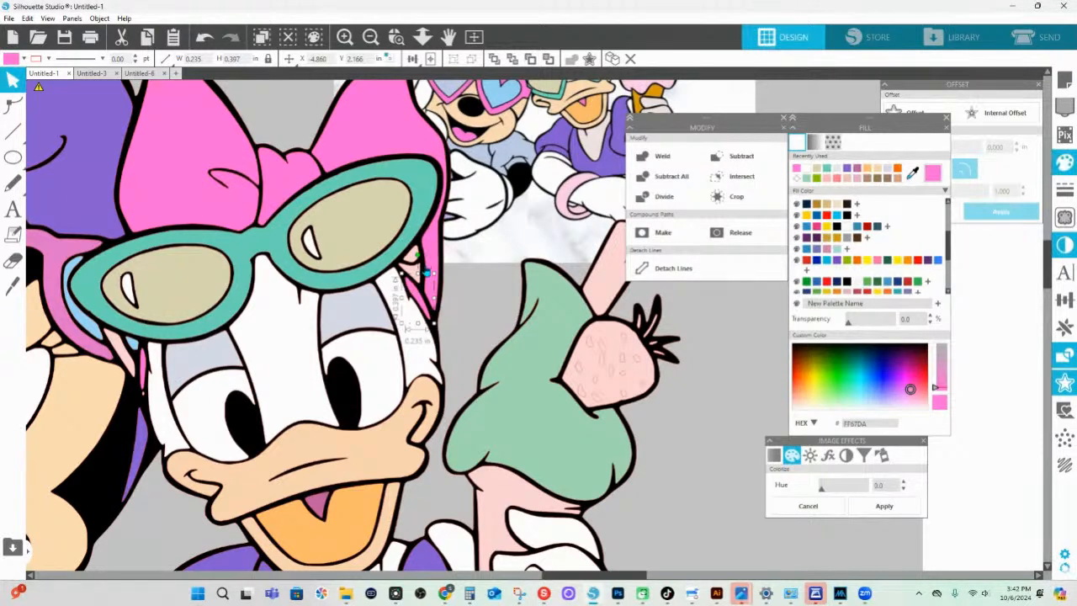
click(415, 263)
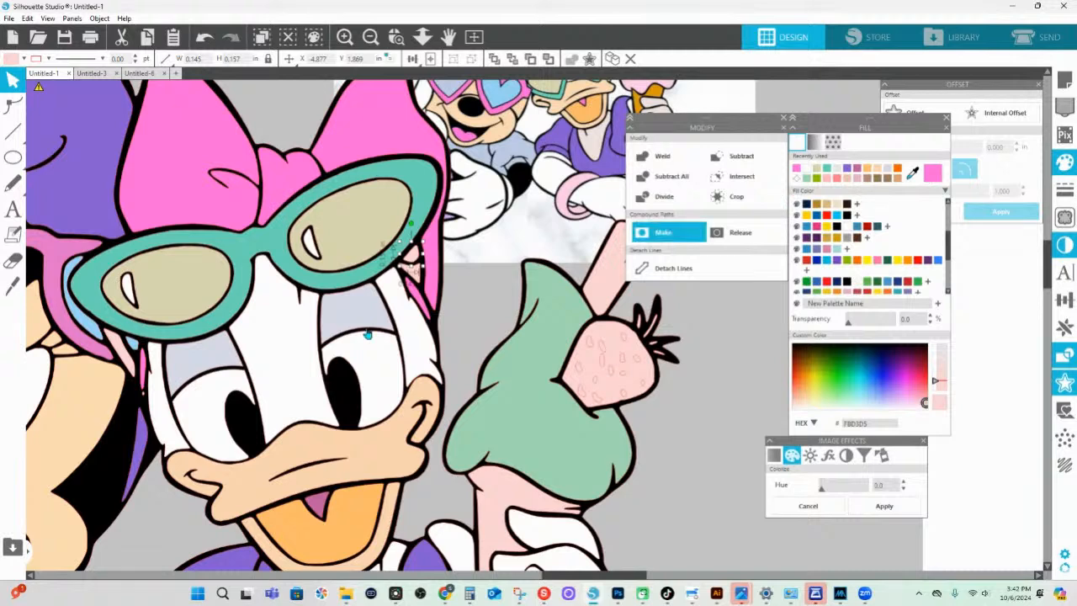
- Fill the temple arm of Daisy's sunglasses beside Minnie's head with teal sampled from the frame
click(126, 363)
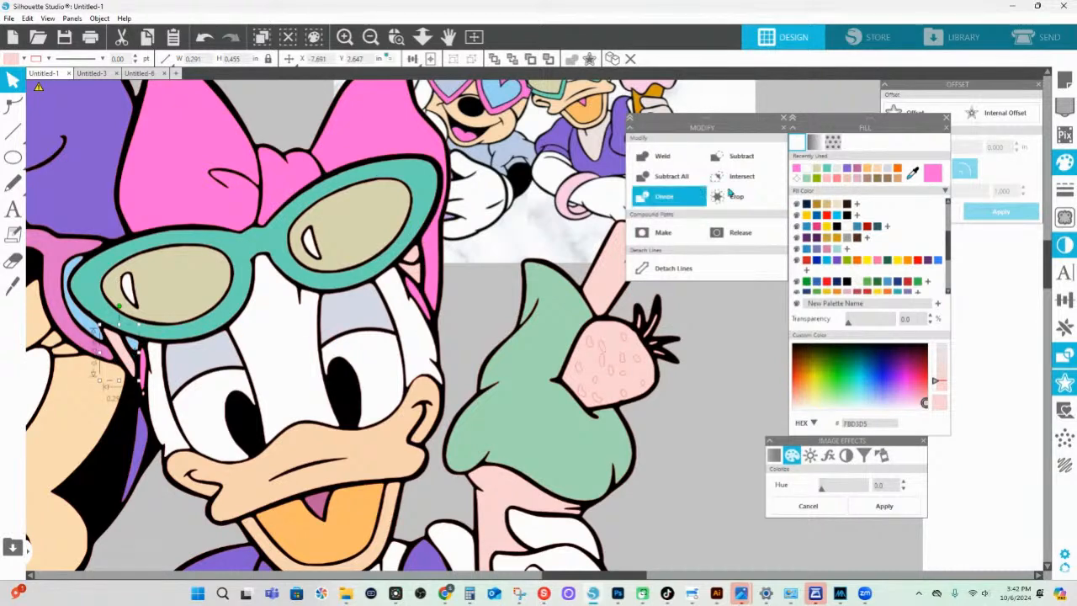
click(910, 172)
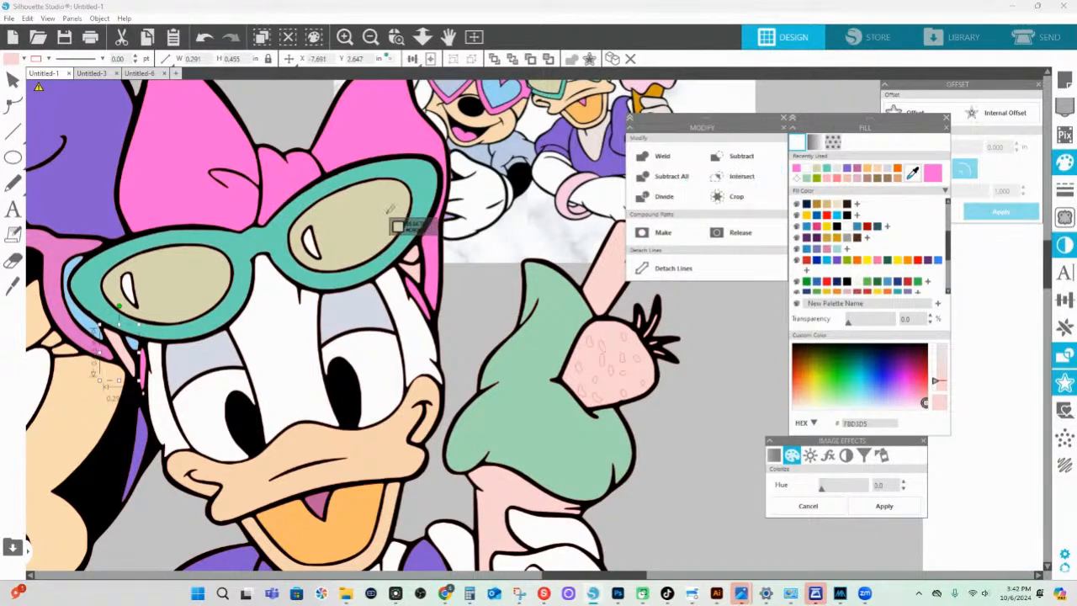
click(427, 195)
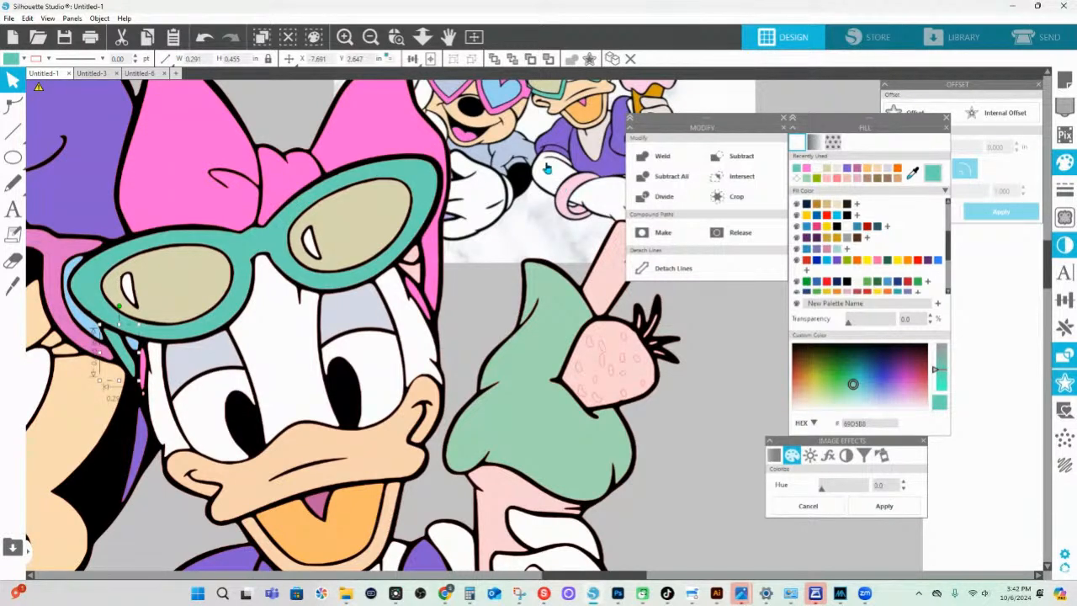
- Fill the small feather piece beside Daisy's sunglasses with white FFFFFF and the tiny bow piece above it with pink FF67DA
scroll(336, 257, left, 10)
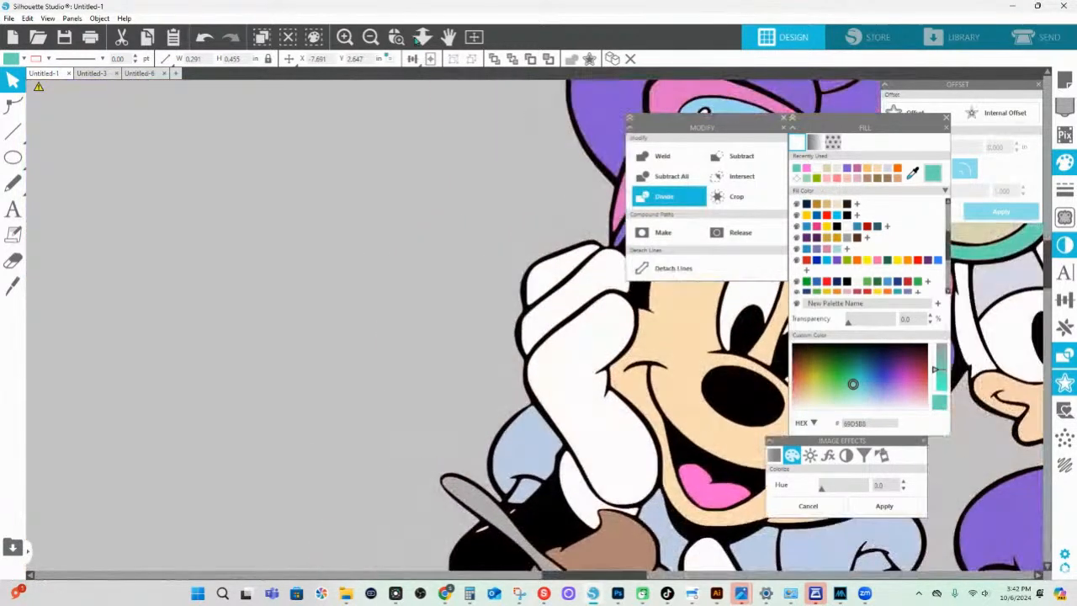
drag(315, 282, 327, 233)
key(Escape)
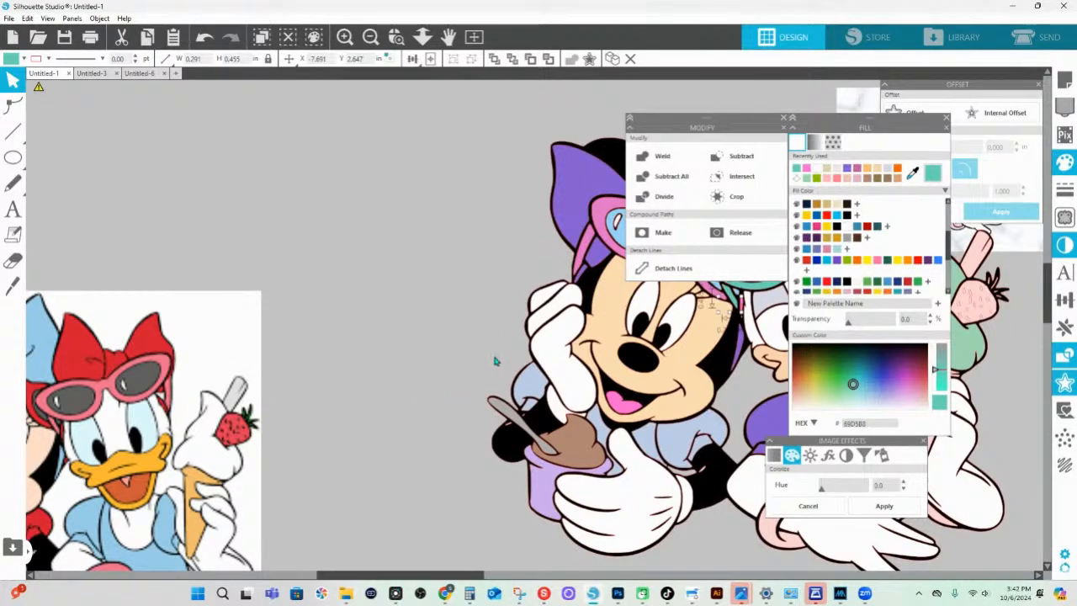
scroll(493, 361, right, 5)
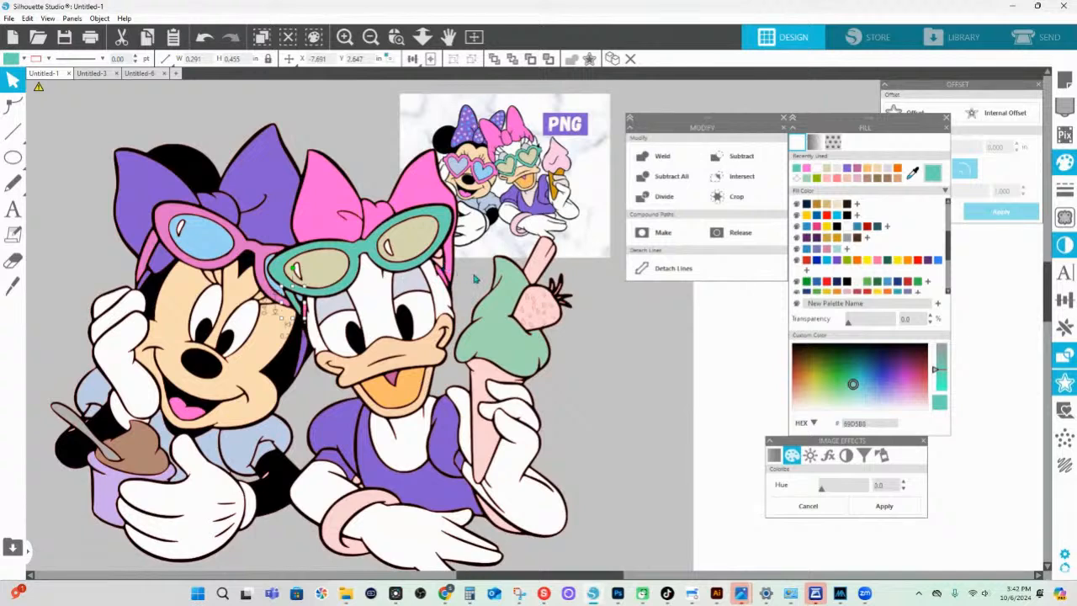
click(441, 267)
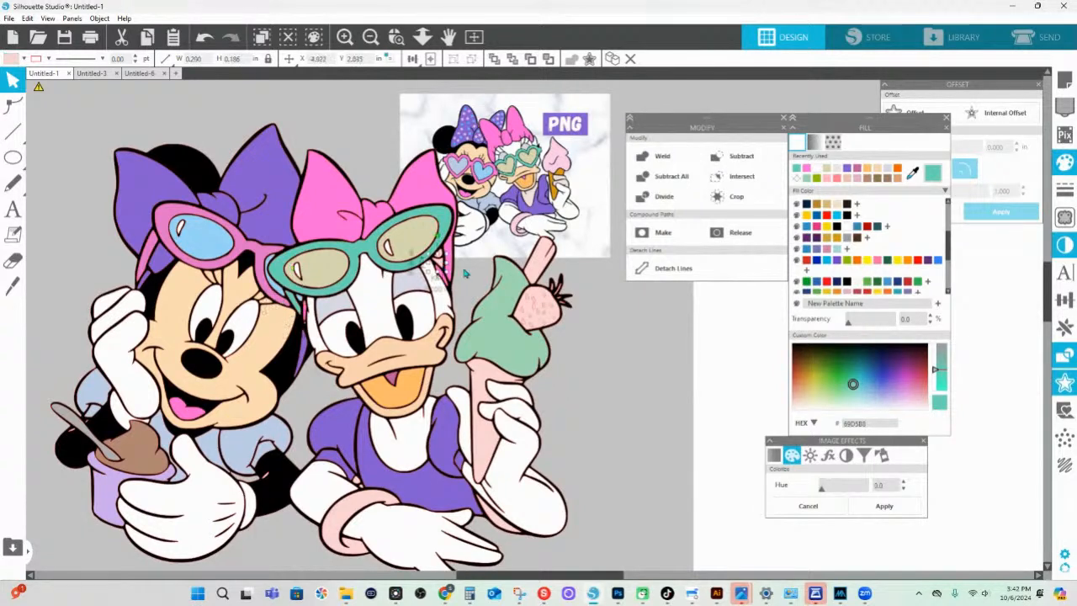
click(848, 227)
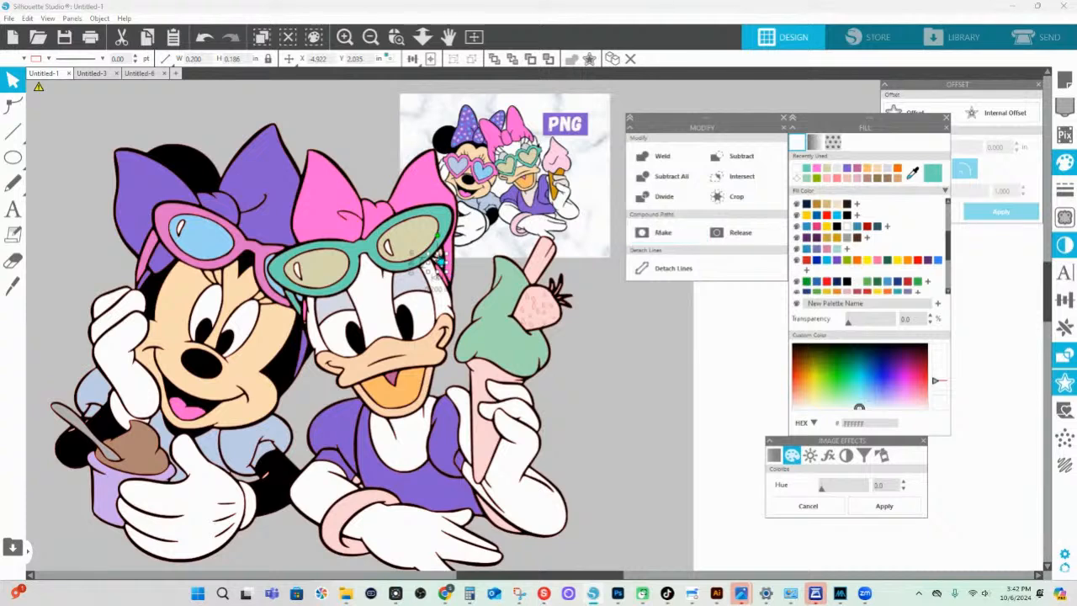
click(438, 257)
click(815, 173)
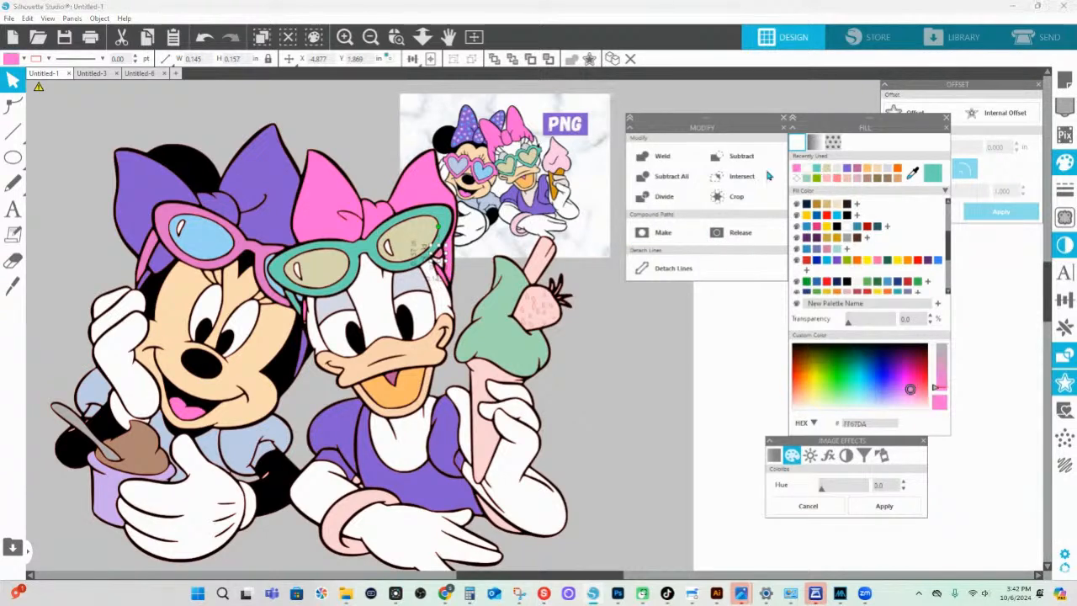
click(682, 342)
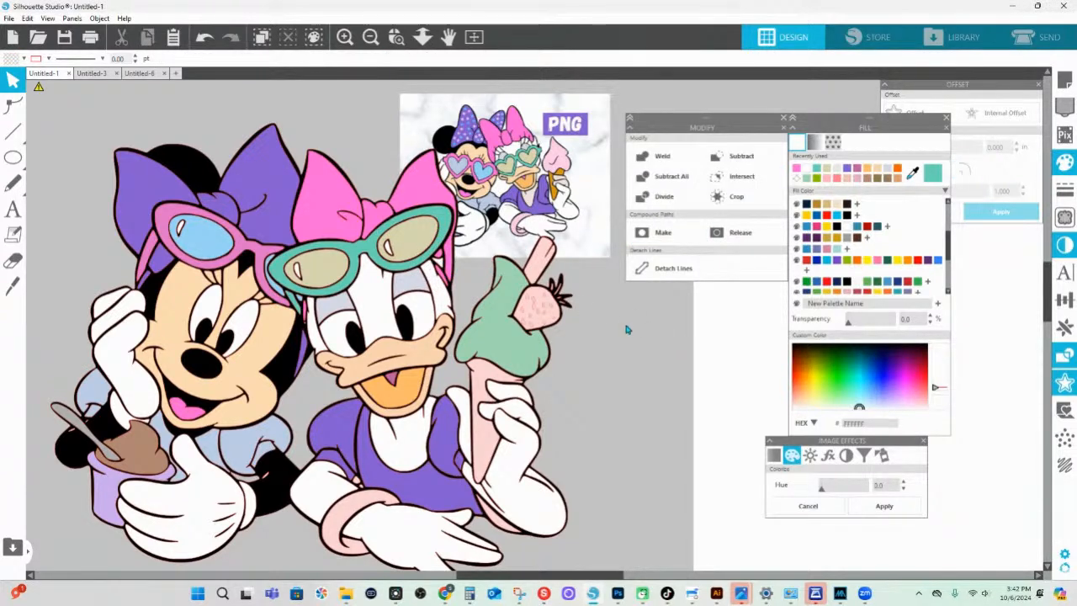
- Reshape the tiny pink piece beside the sunglasses by moving its edge points outward until it overlaps the adjoining bow
click(437, 255)
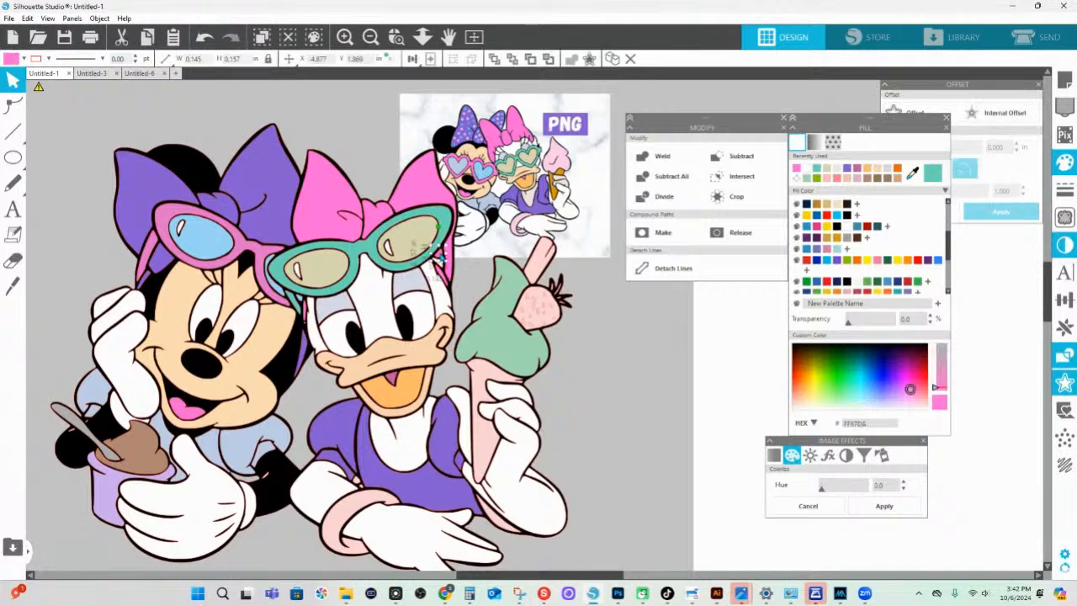
click(396, 36)
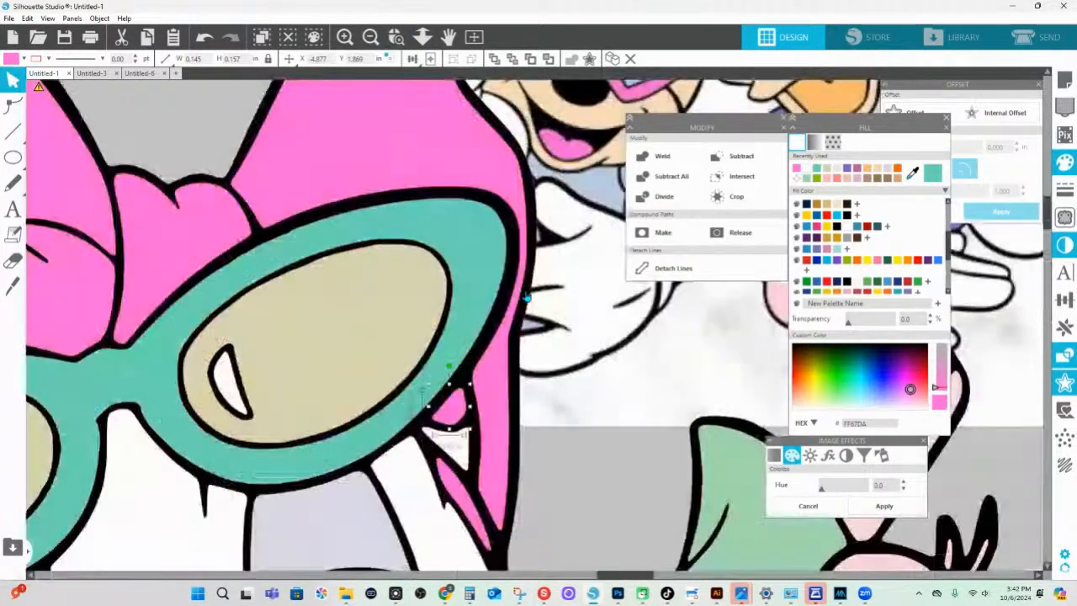
double_click(466, 397)
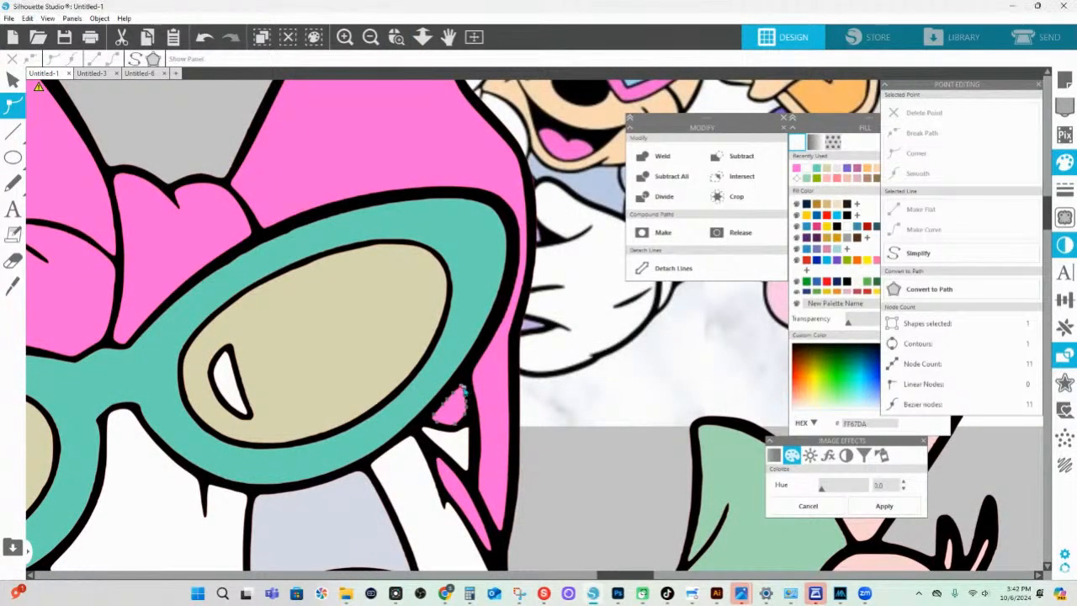
click(477, 381)
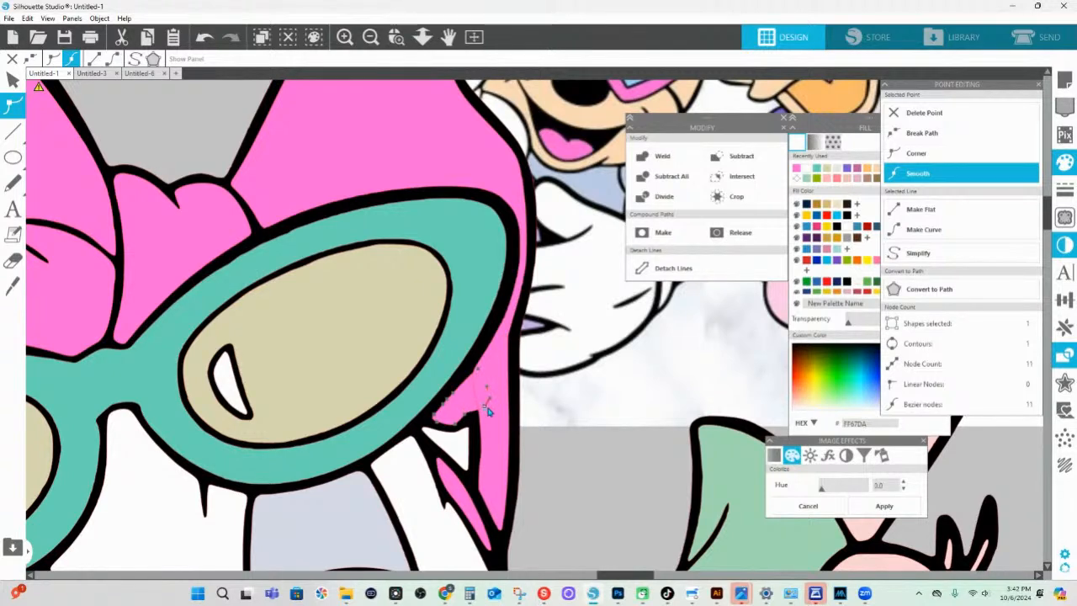
drag(467, 417, 476, 418)
click(556, 431)
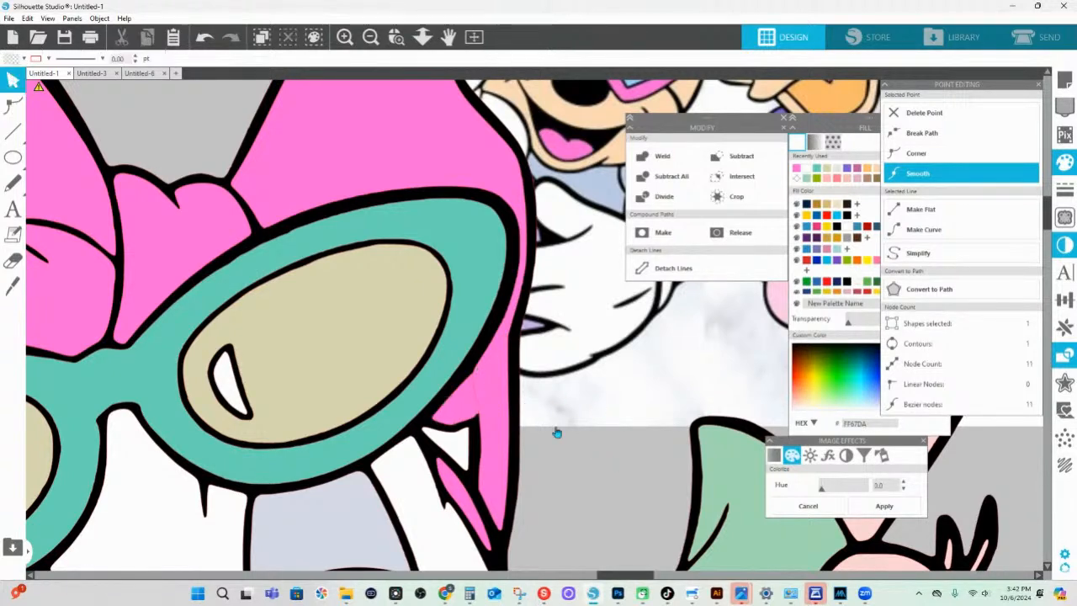
- Try welding the reshaped pink piece to Daisy's bow, and undo the weld
double_click(468, 397)
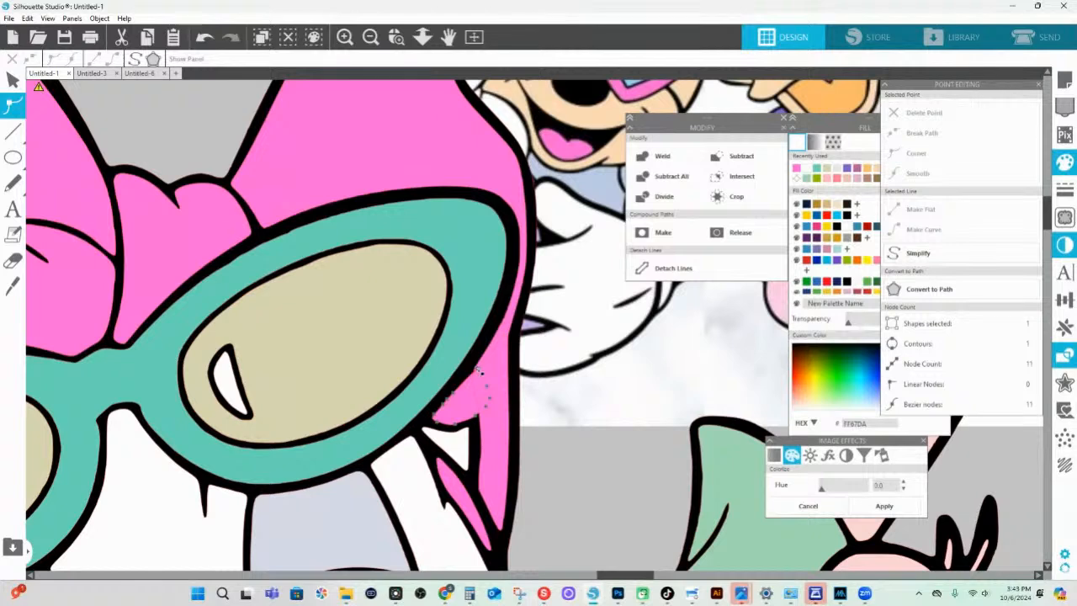
click(547, 440)
click(496, 417)
shift+click(477, 407)
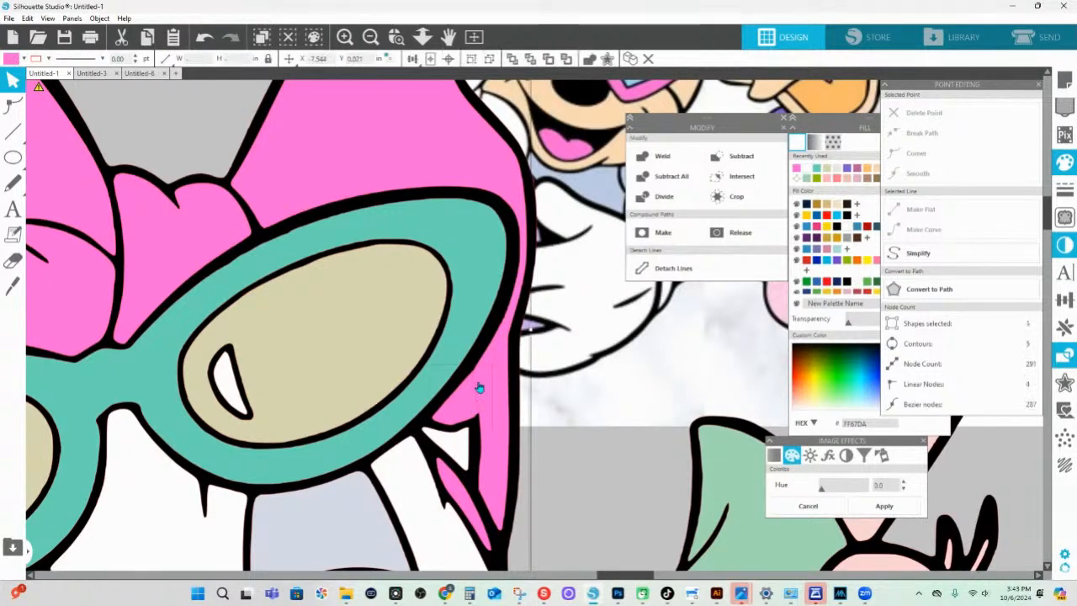
click(590, 60)
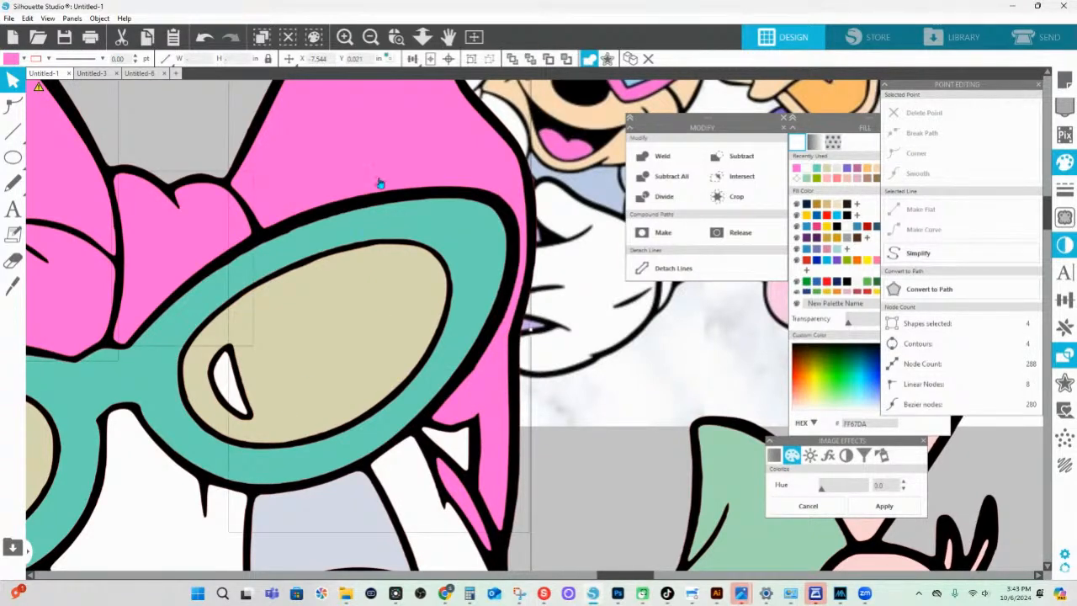
click(420, 38)
mouse_move(360, 364)
mouse_down()
mouse_move(358, 381)
mouse_move(367, 179)
mouse_move(362, 361)
mouse_up()
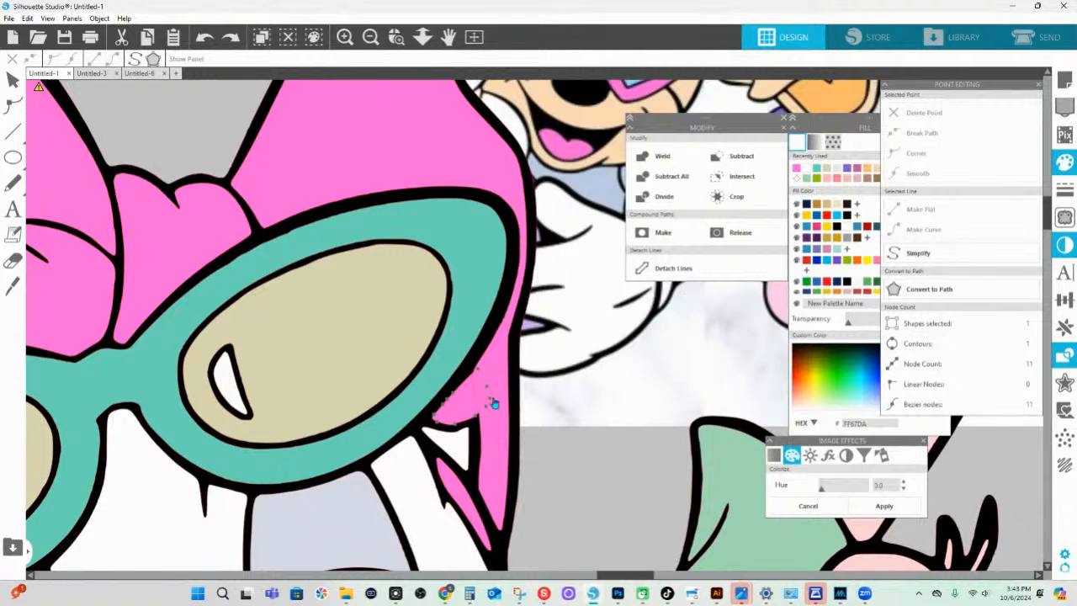
- Adjust the uppermost point of the small pink piece further into the bow and weld the piece to Daisy's pink bow
click(477, 367)
click(496, 371)
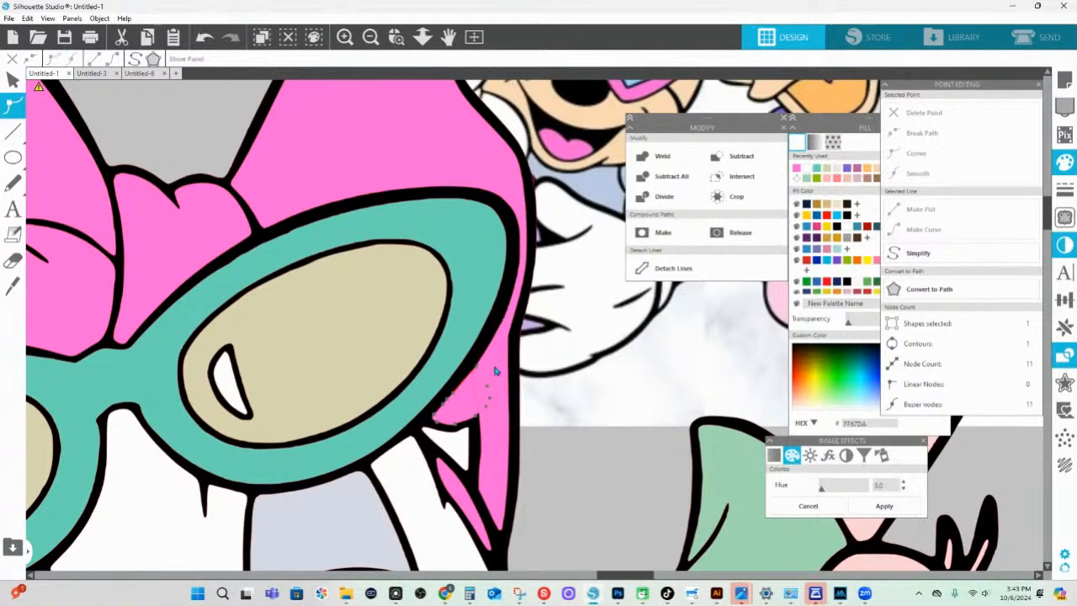
click(570, 516)
click(469, 409)
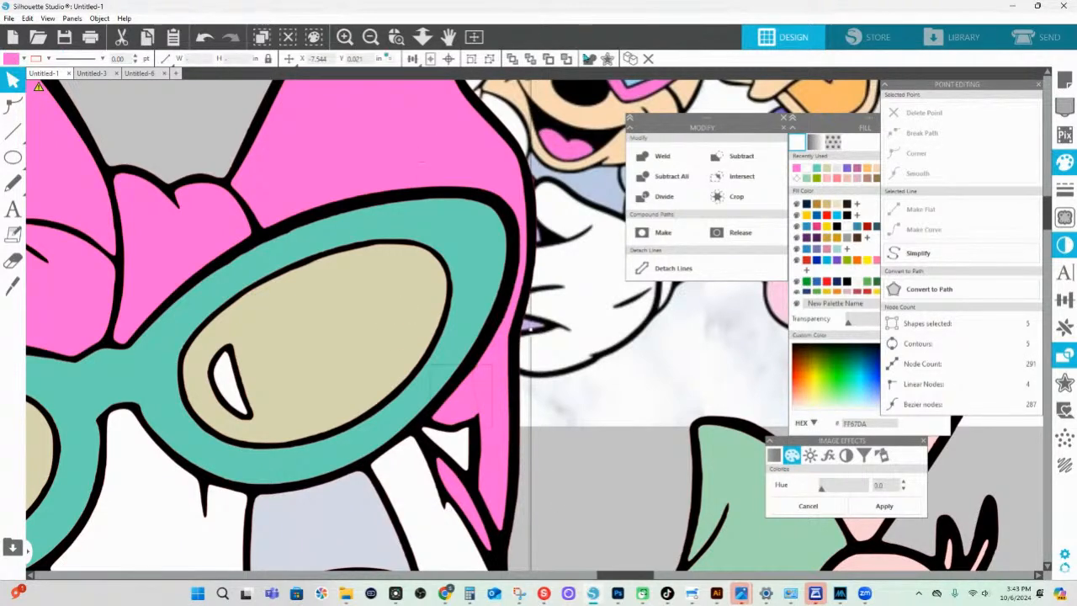
click(591, 60)
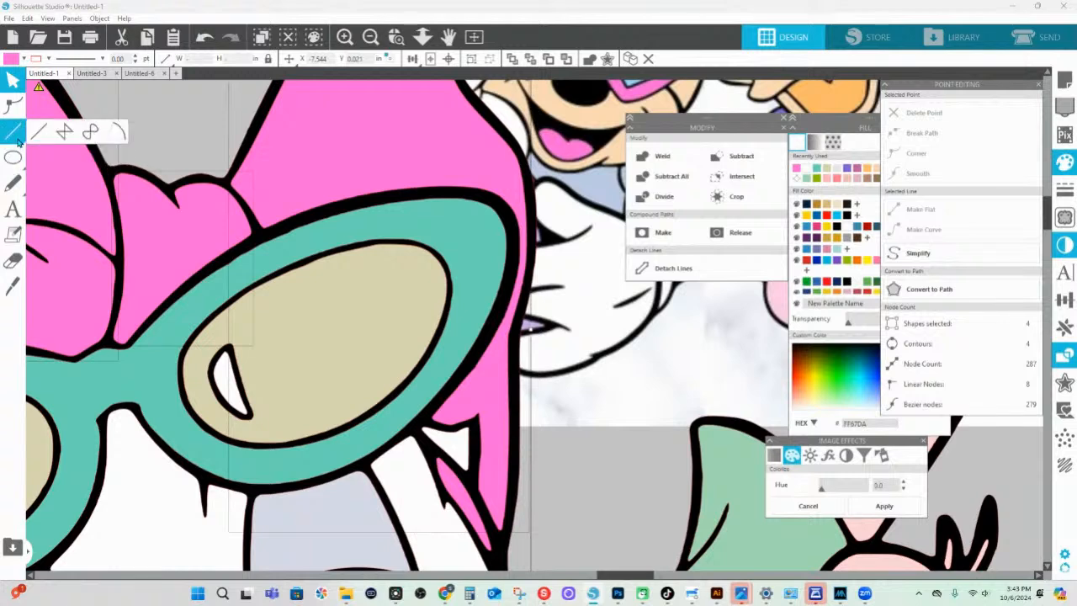
- Draw a short curved line across Daisy's pink bow, from above the small white feather piece up to the bow's outer edge
click(90, 133)
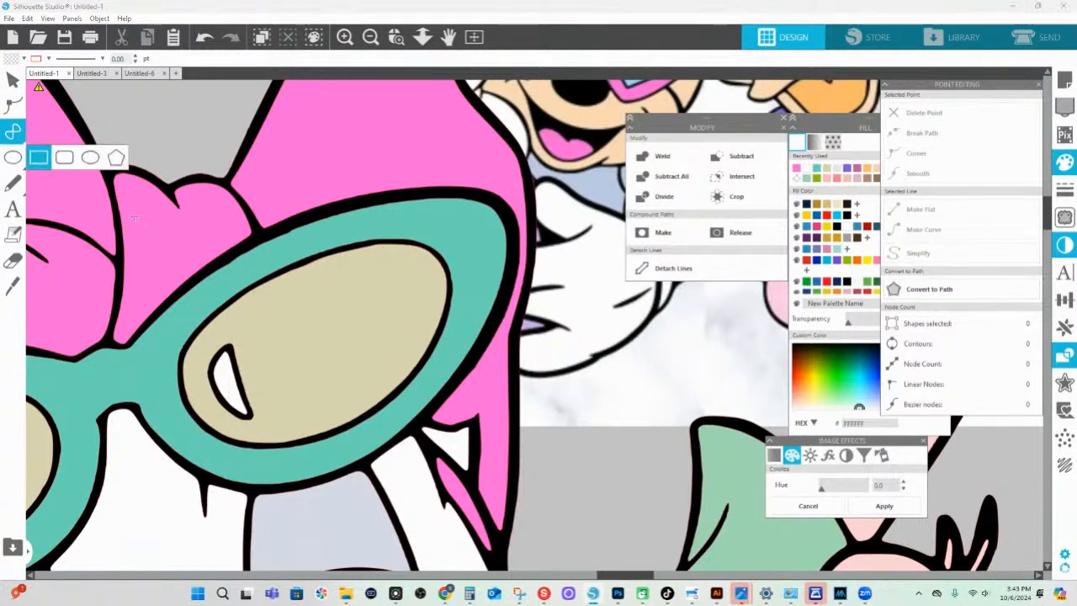
click(474, 420)
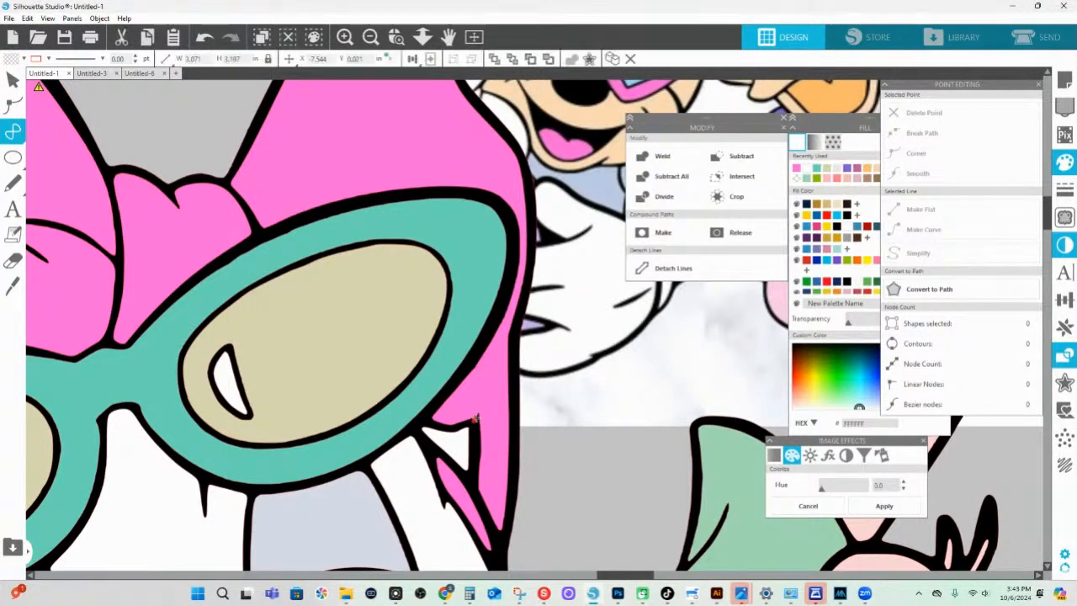
click(508, 340)
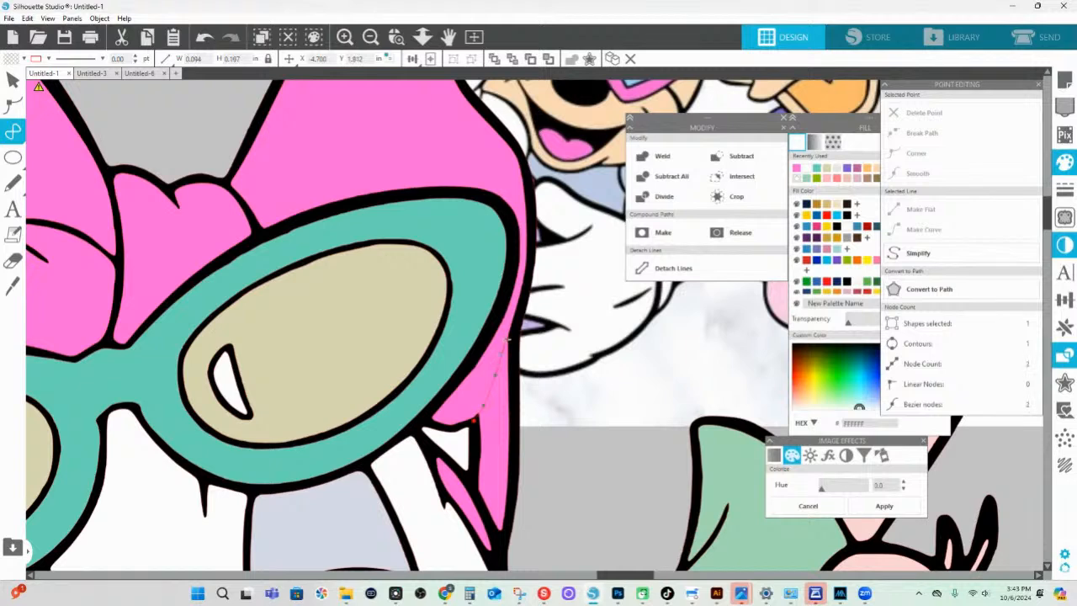
double_click(511, 336)
double_click(476, 423)
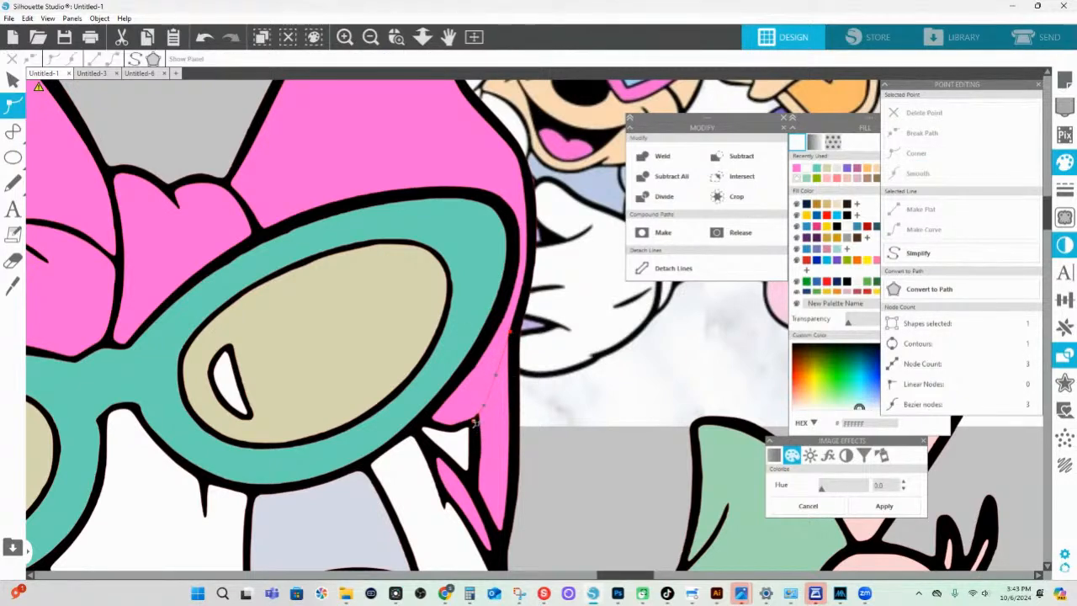
click(474, 422)
click(472, 423)
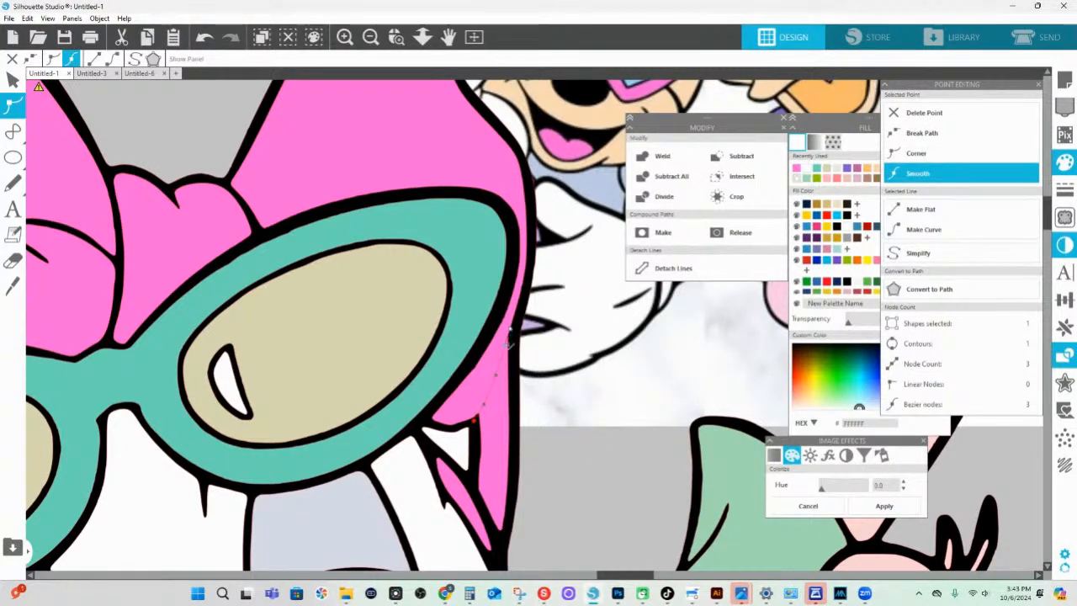
click(590, 484)
click(474, 424)
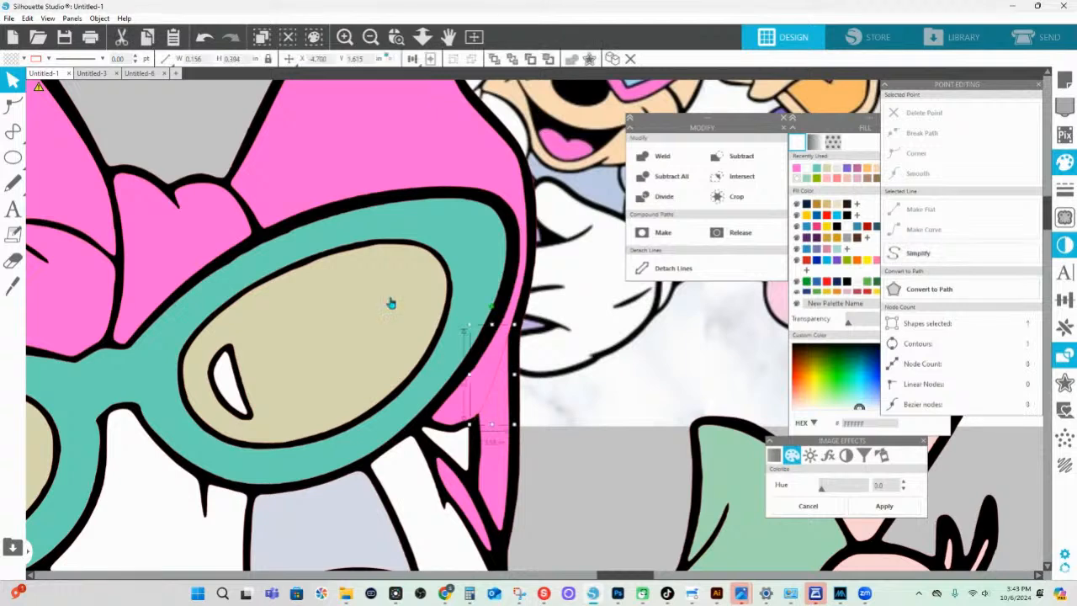
- Set the curved line's thickness to 1.50 pt and adjust its upper end point to reach the bow's black outline
click(135, 56)
click(134, 56)
click(134, 56)
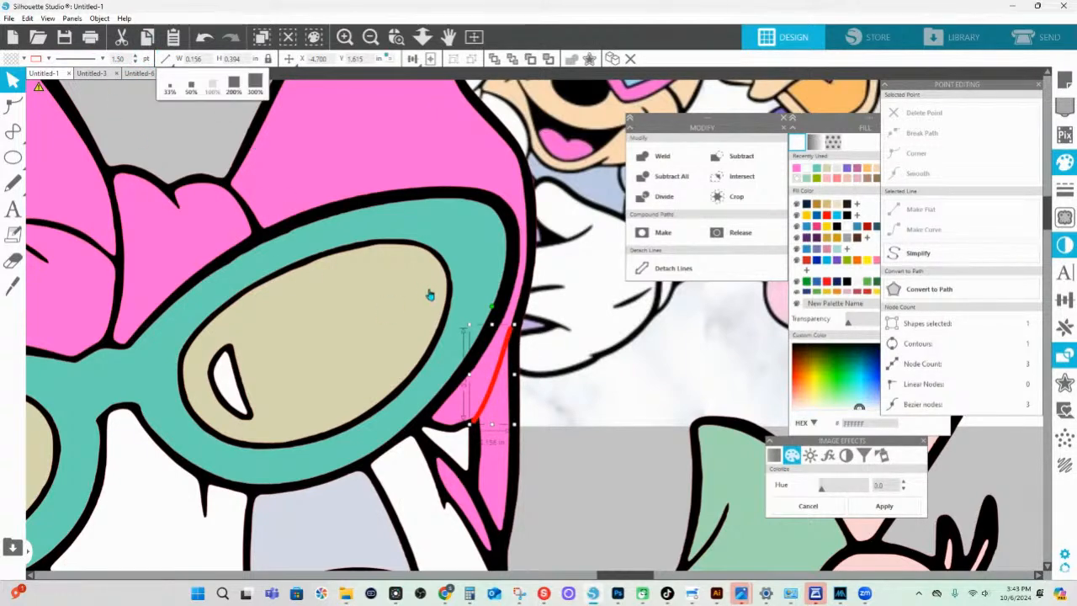
double_click(504, 352)
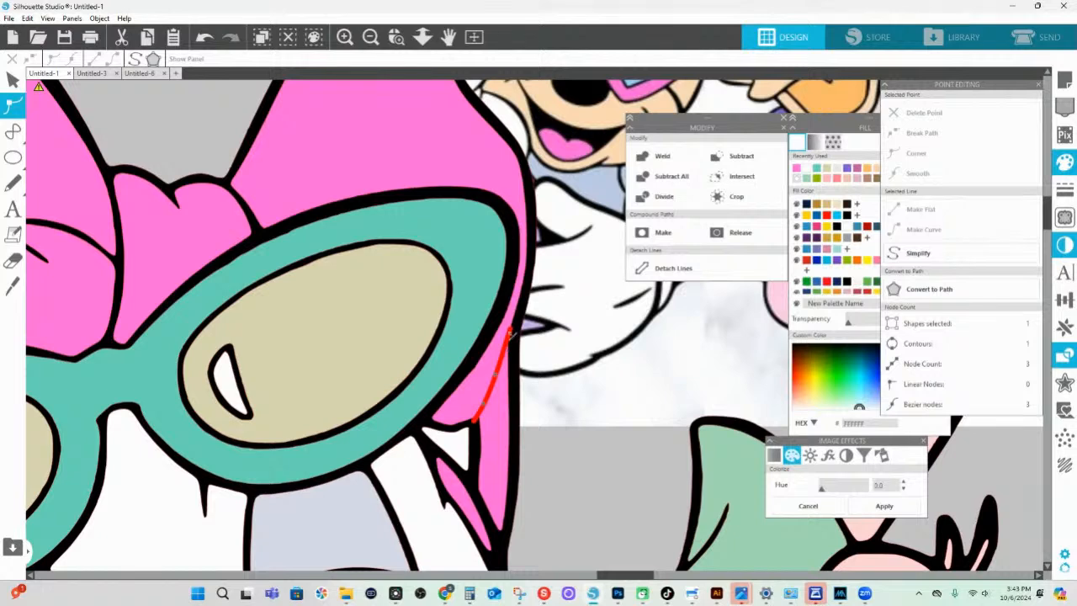
click(510, 333)
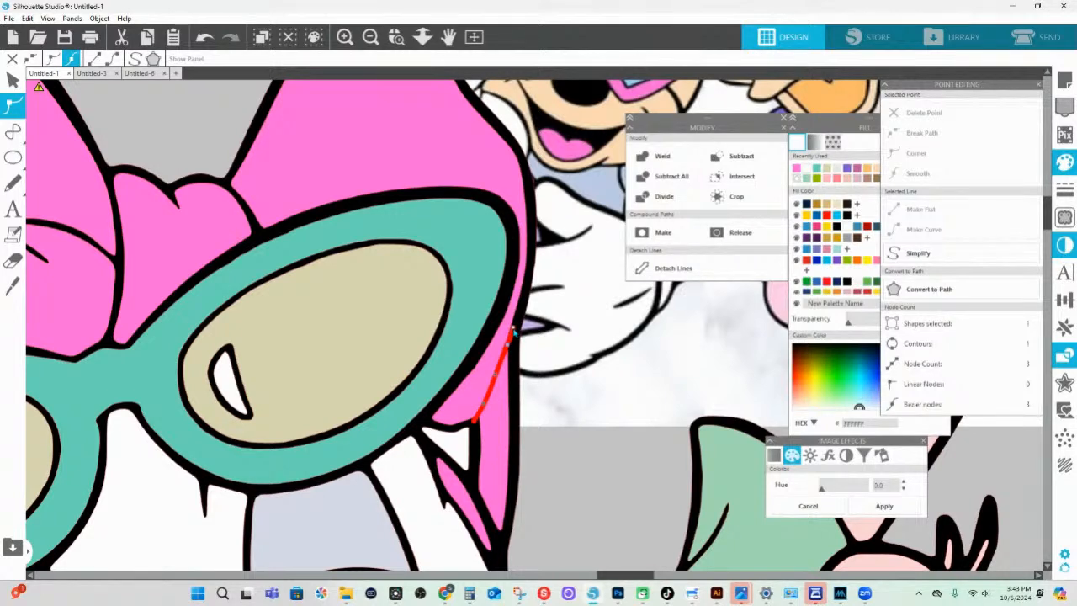
click(514, 357)
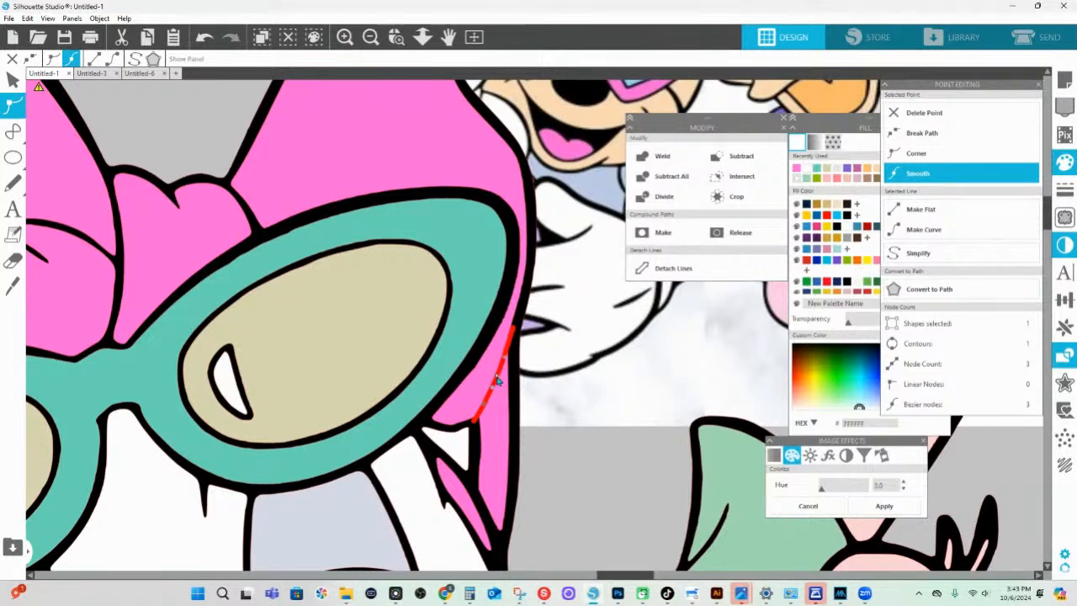
click(507, 383)
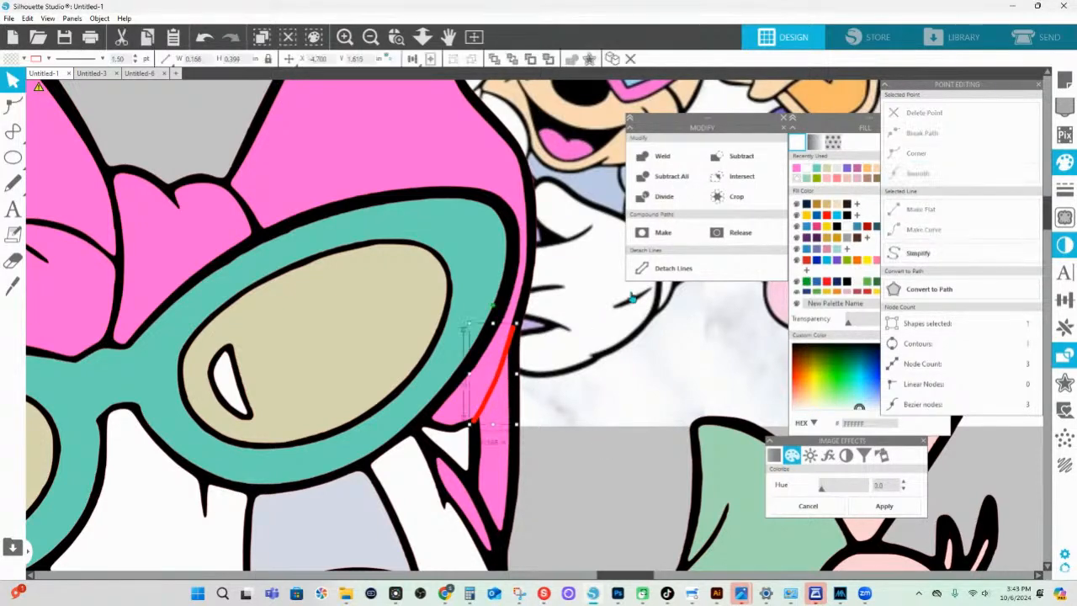
- Detach the thick line into a shape and subtract it from Daisy's pink bow
click(655, 270)
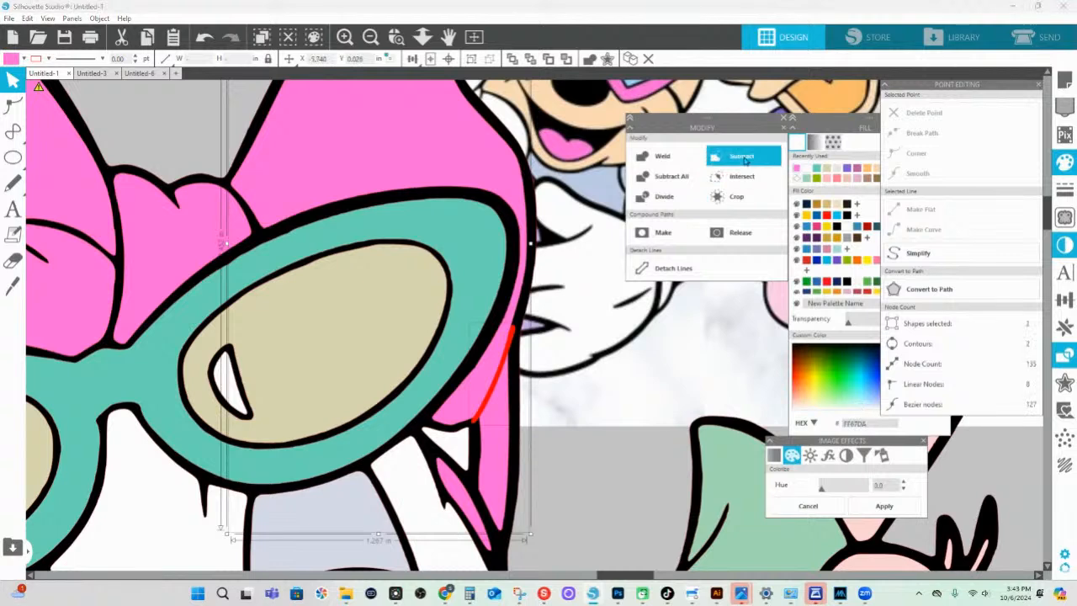
click(663, 232)
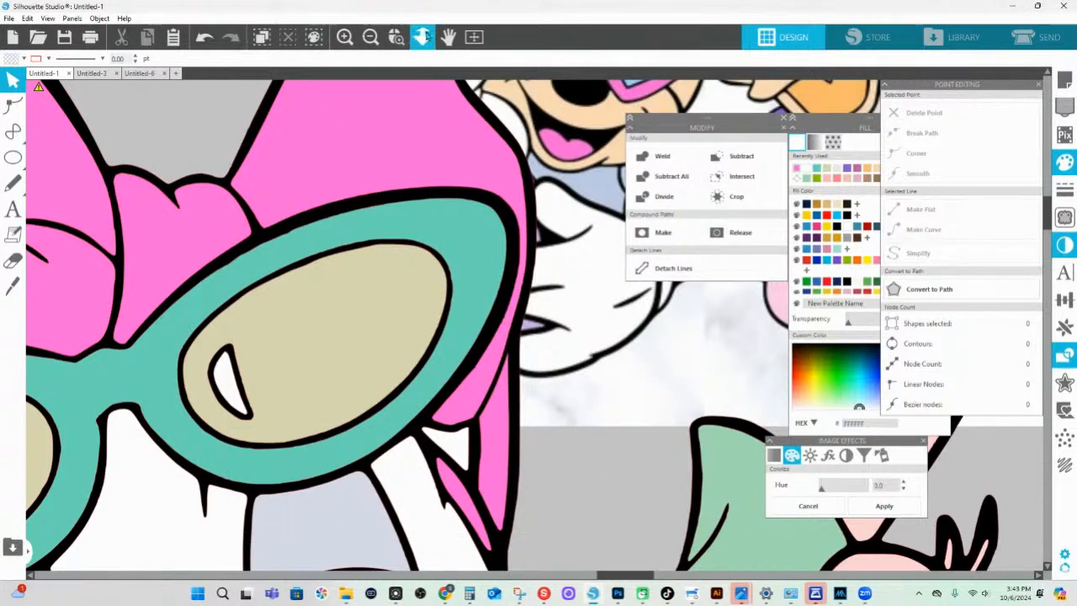
click(423, 37)
key(Escape)
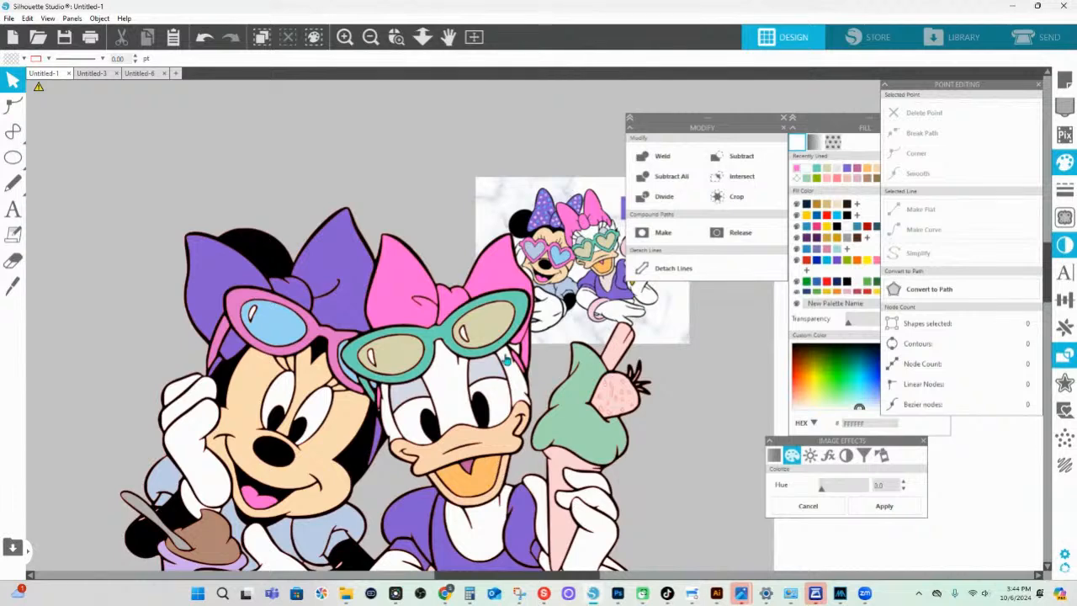
- Recolor Daisy's tongue with the pink sampled from Minnie's sunglasses in the reference image
drag(687, 473, 642, 446)
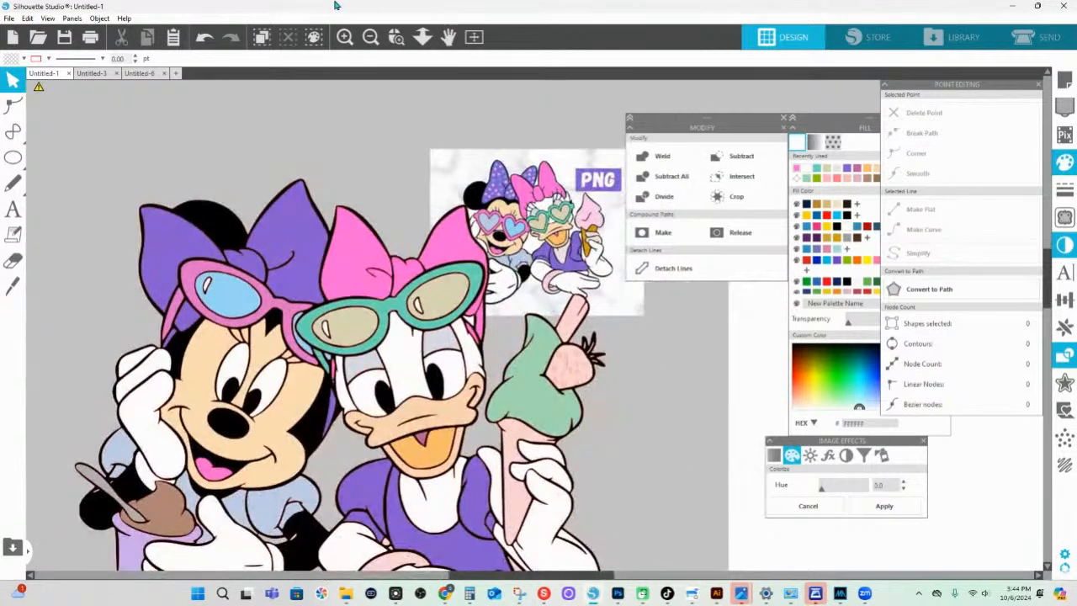
click(396, 37)
drag(355, 415, 637, 434)
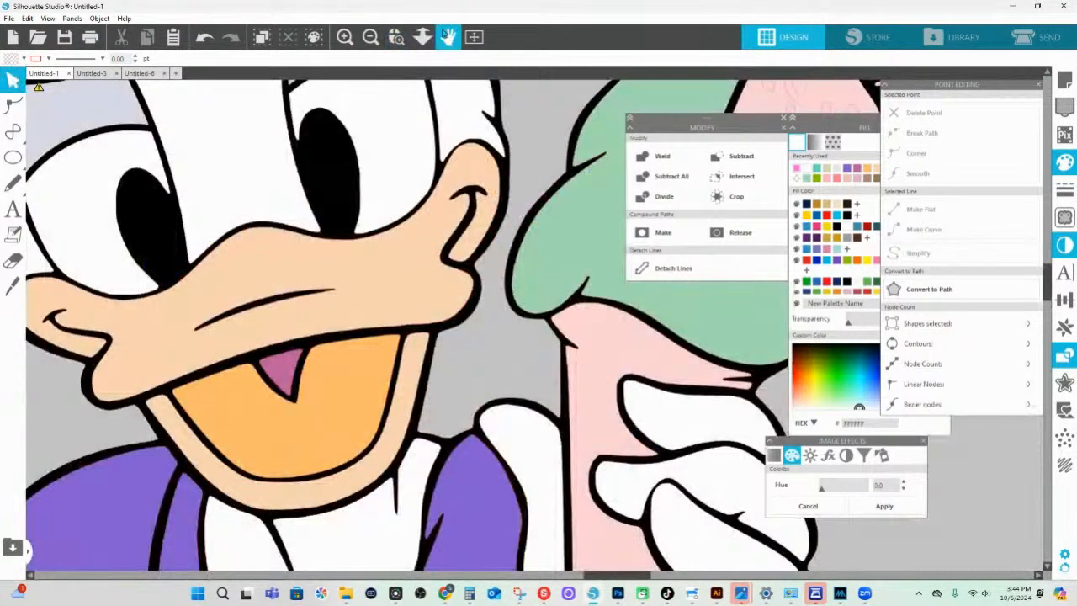
click(423, 38)
mouse_move(426, 219)
mouse_down()
mouse_move(418, 355)
mouse_move(312, 534)
mouse_up()
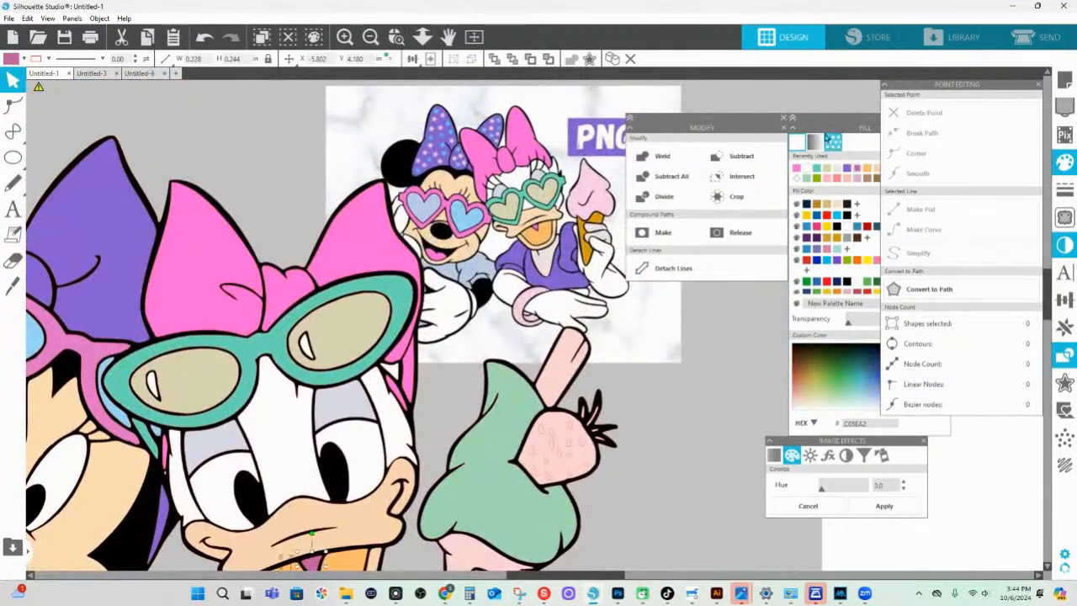
click(828, 121)
click(907, 174)
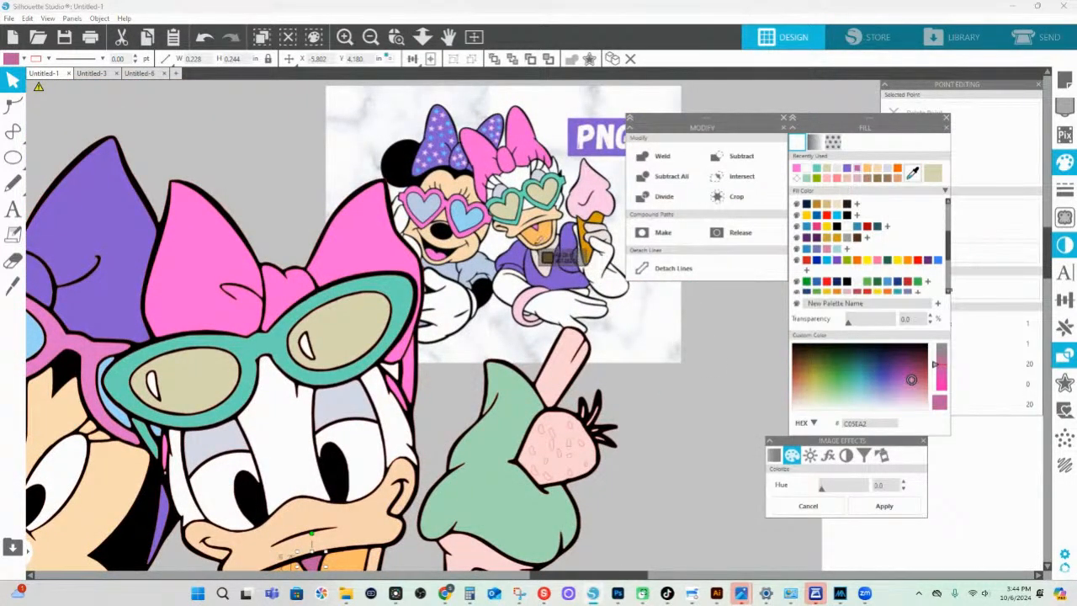
click(463, 217)
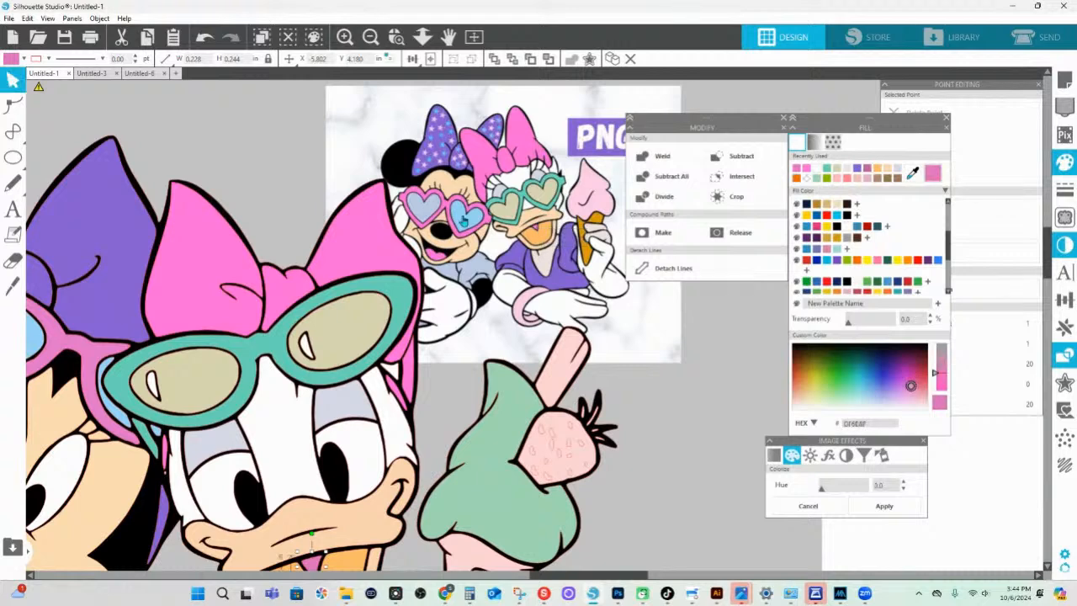
- Fill Daisy's ice cream cone with golden orange D99915
click(422, 36)
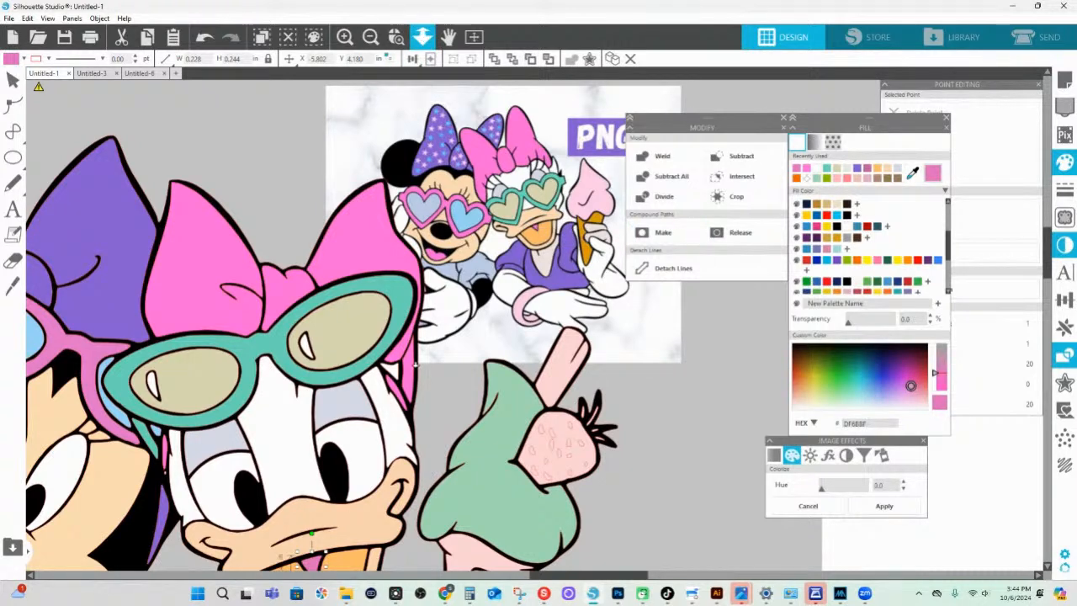
click(620, 466)
click(503, 454)
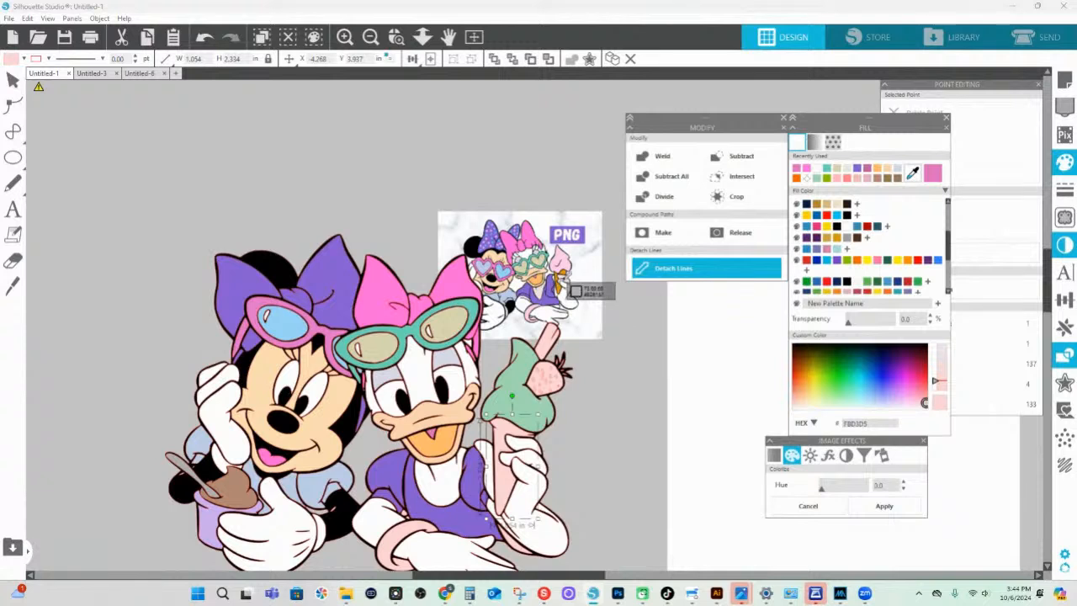
click(806, 373)
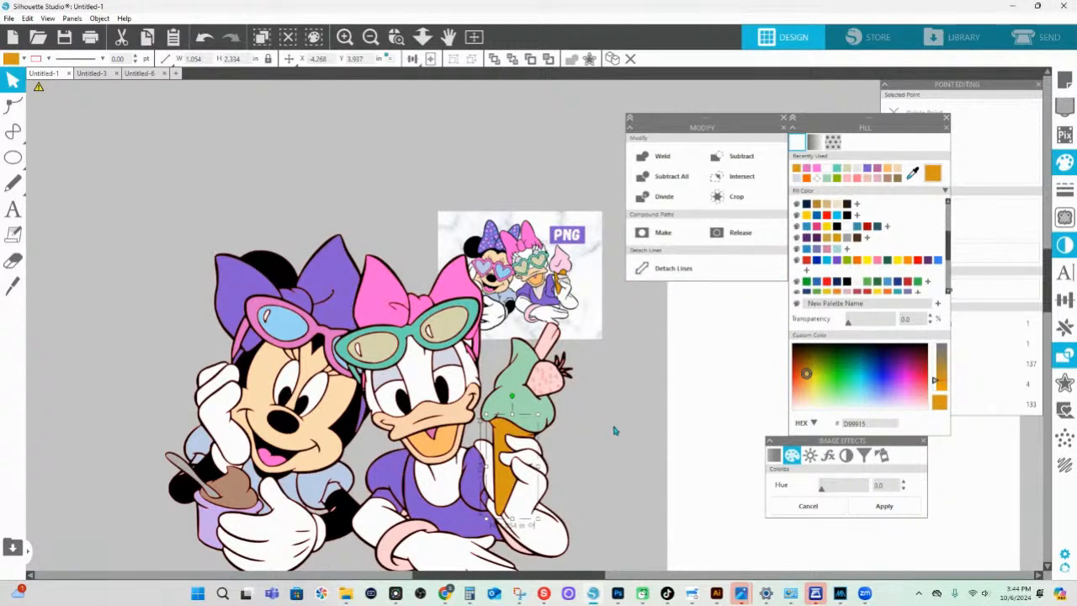
mouse_move(614, 431)
mouse_down()
mouse_move(588, 440)
mouse_move(626, 432)
mouse_up()
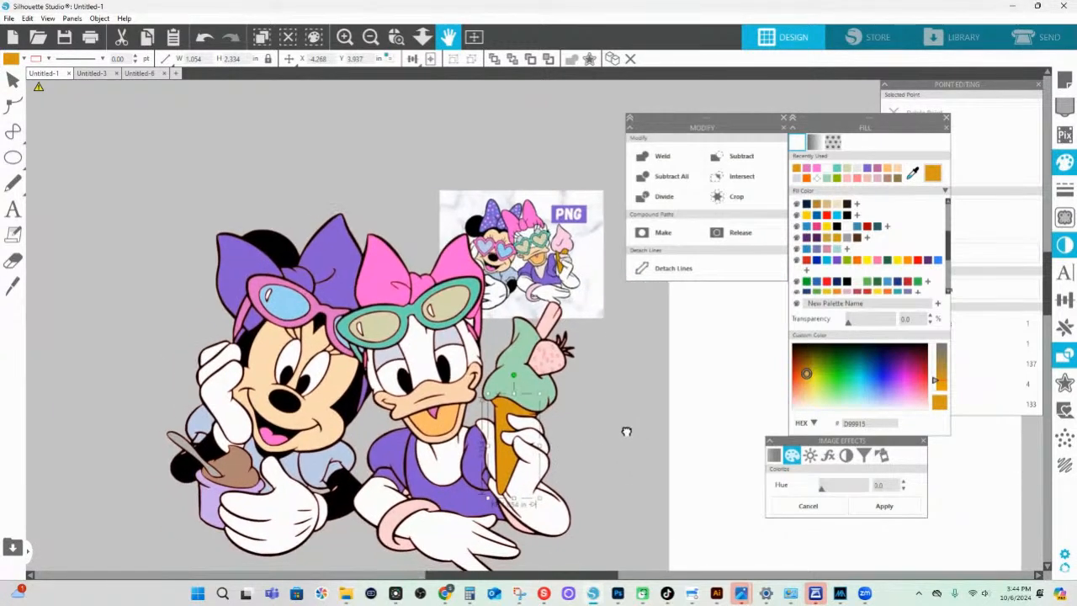
- Stretch the small pink piece above Daisy's bracelet to overlap the sliver next to it, and weld the two pieces
click(395, 36)
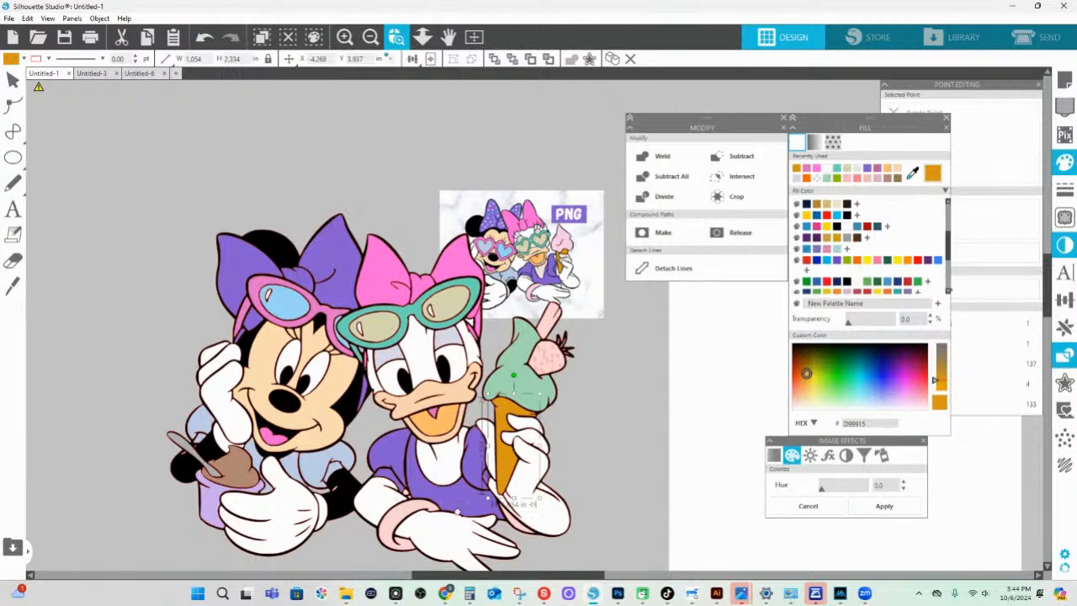
drag(457, 512, 469, 520)
double_click(425, 295)
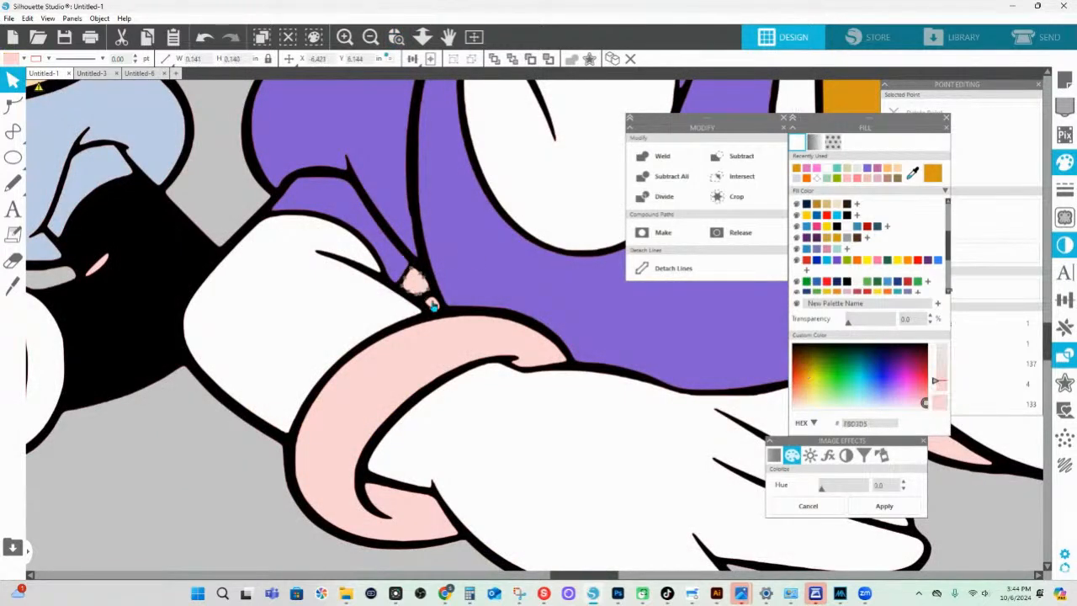
click(429, 294)
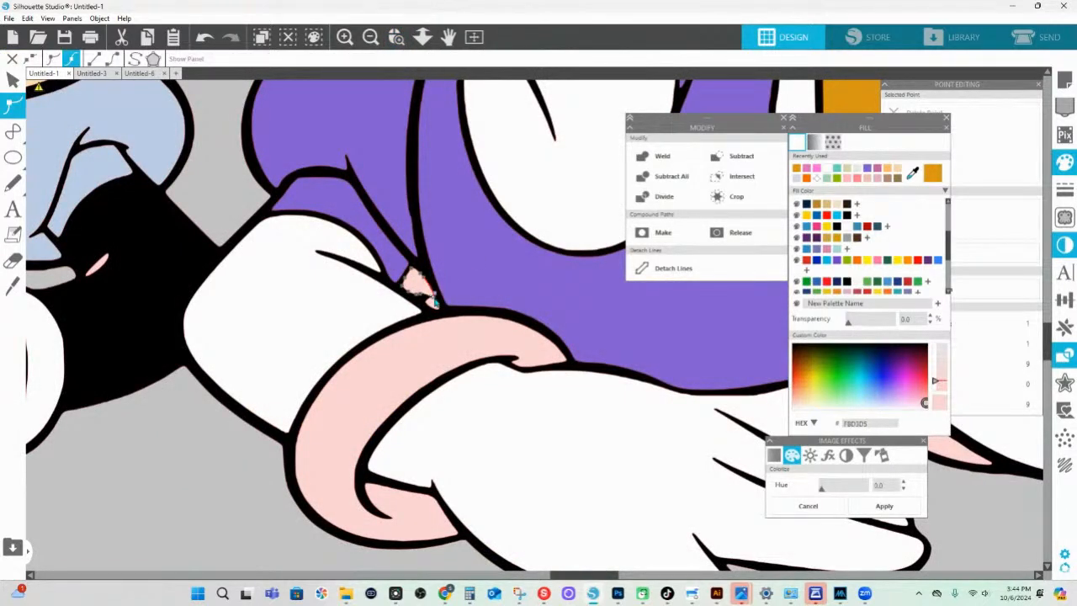
drag(424, 296, 429, 304)
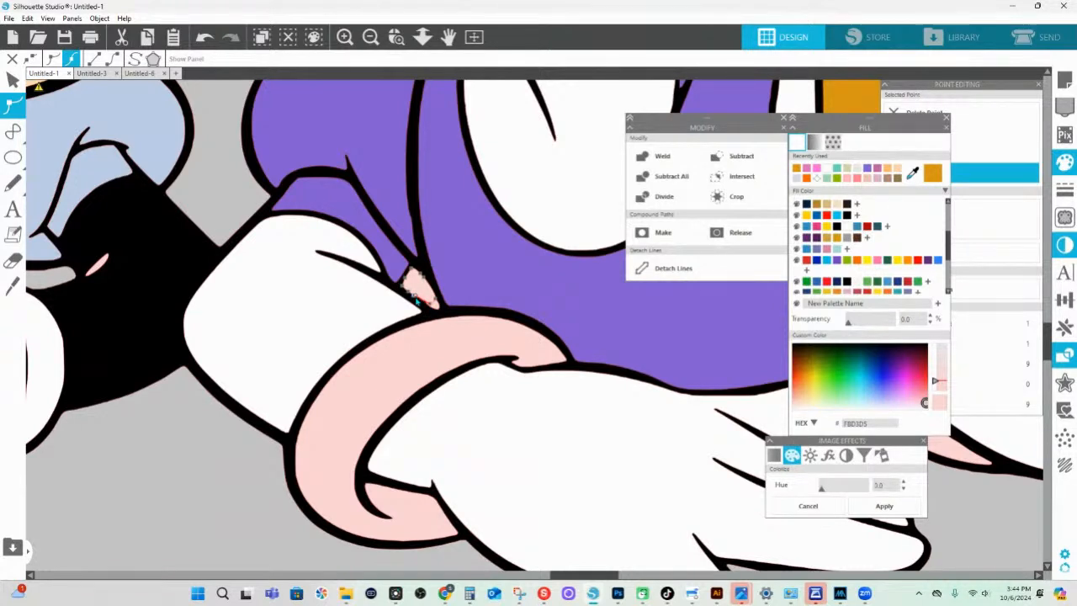
click(221, 422)
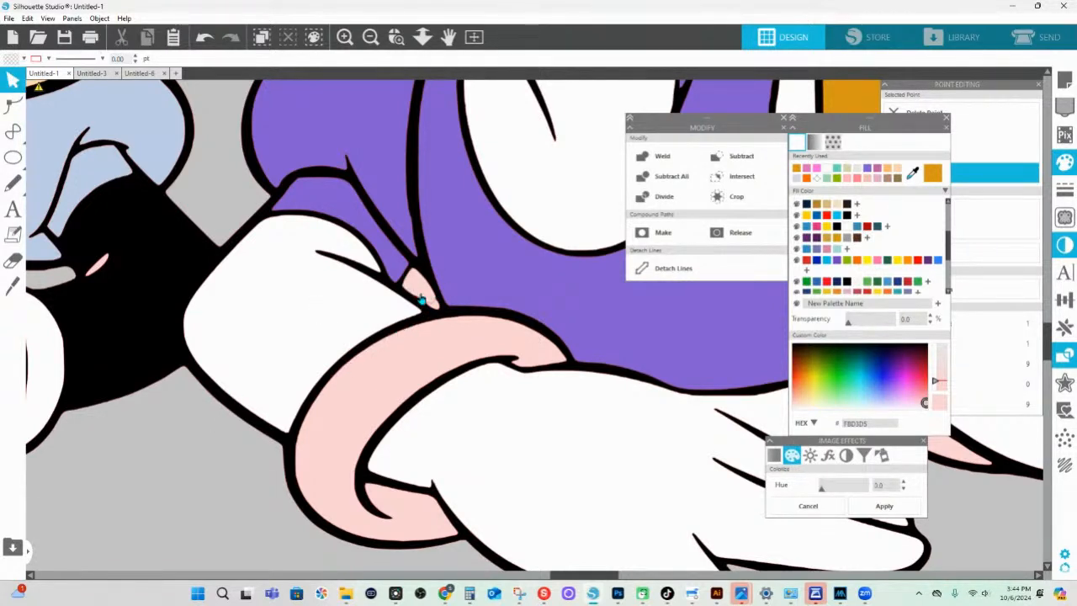
click(421, 290)
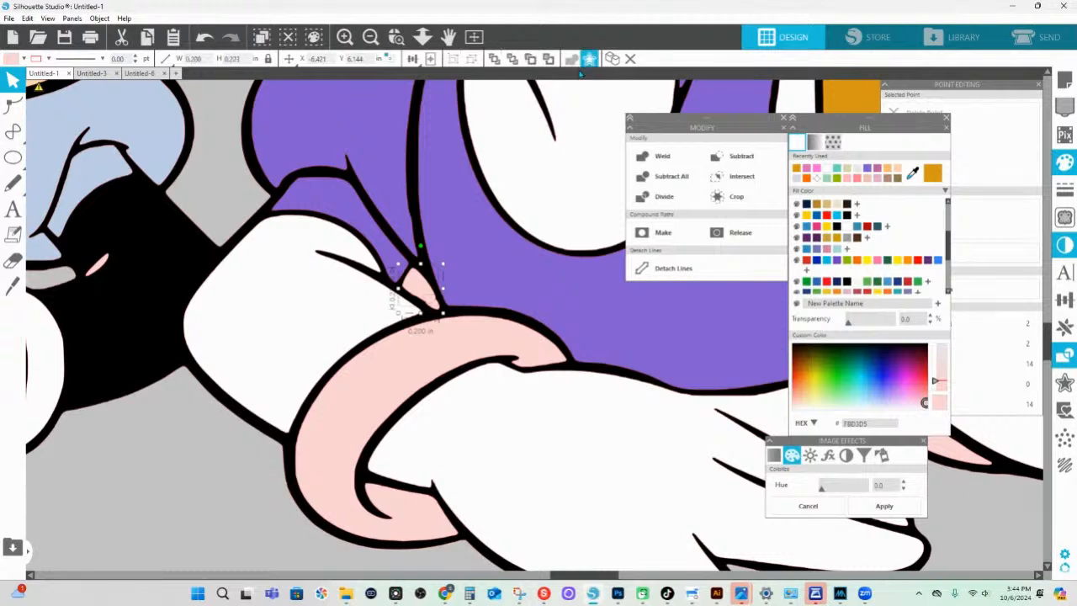
- Delete the stray points from the merged pink piece above the bracelet and subtract the piece from the black outline
double_click(425, 305)
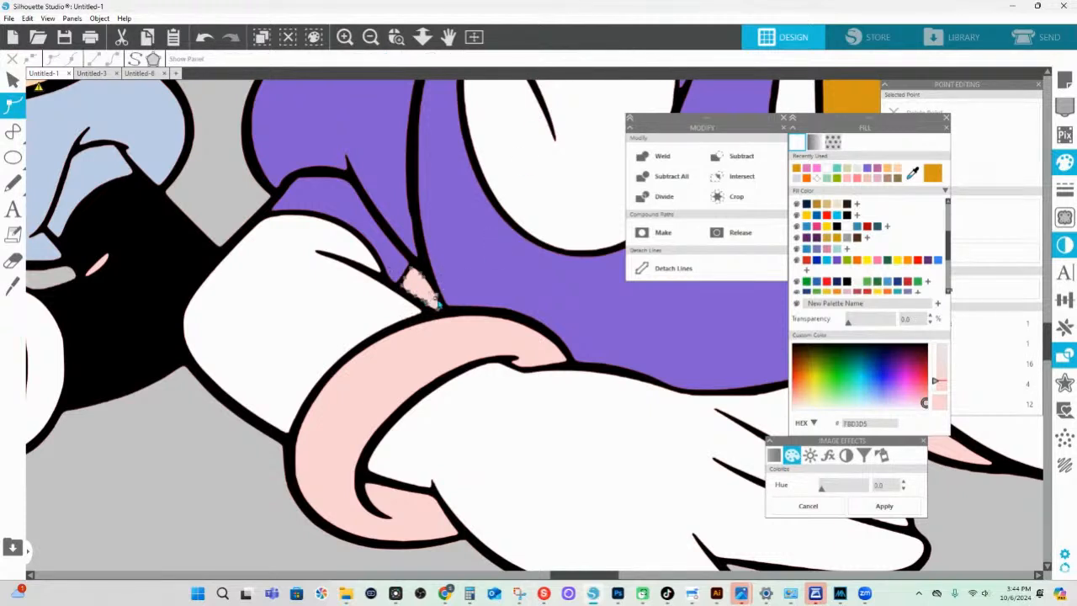
click(438, 305)
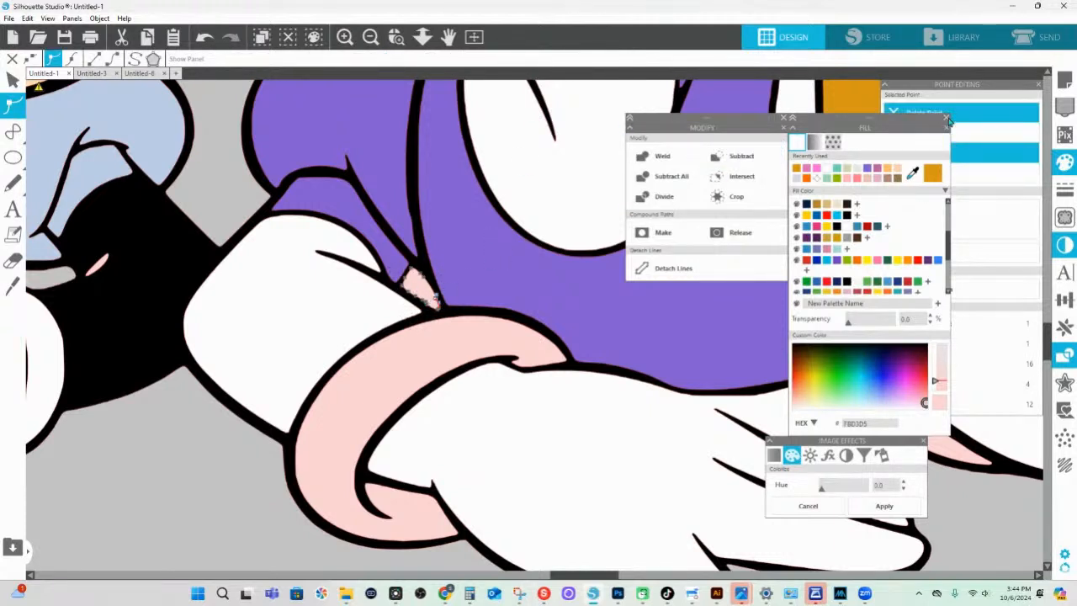
click(937, 112)
click(430, 306)
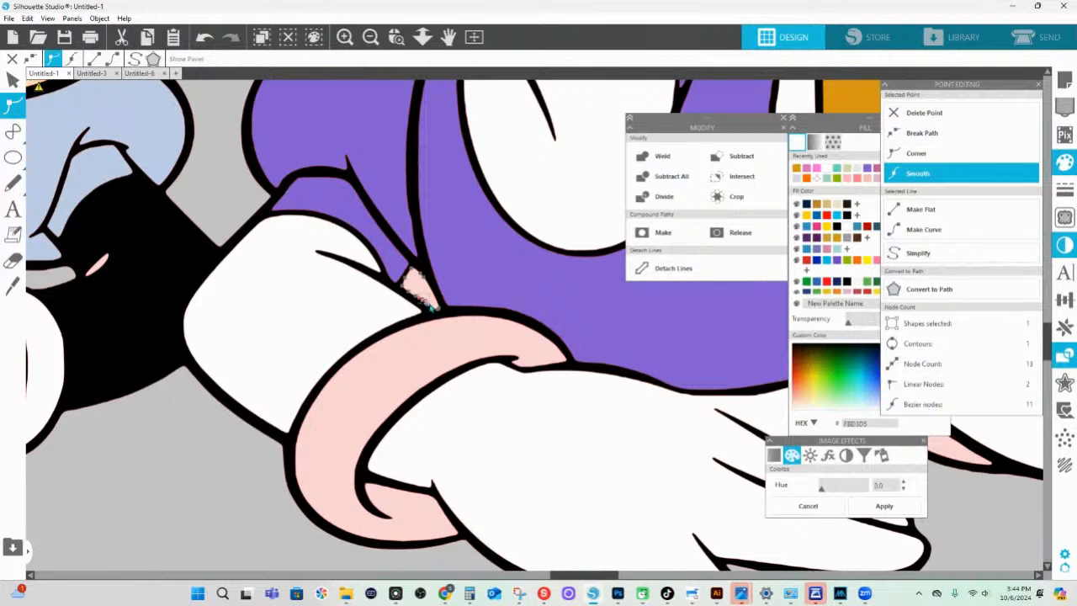
click(952, 115)
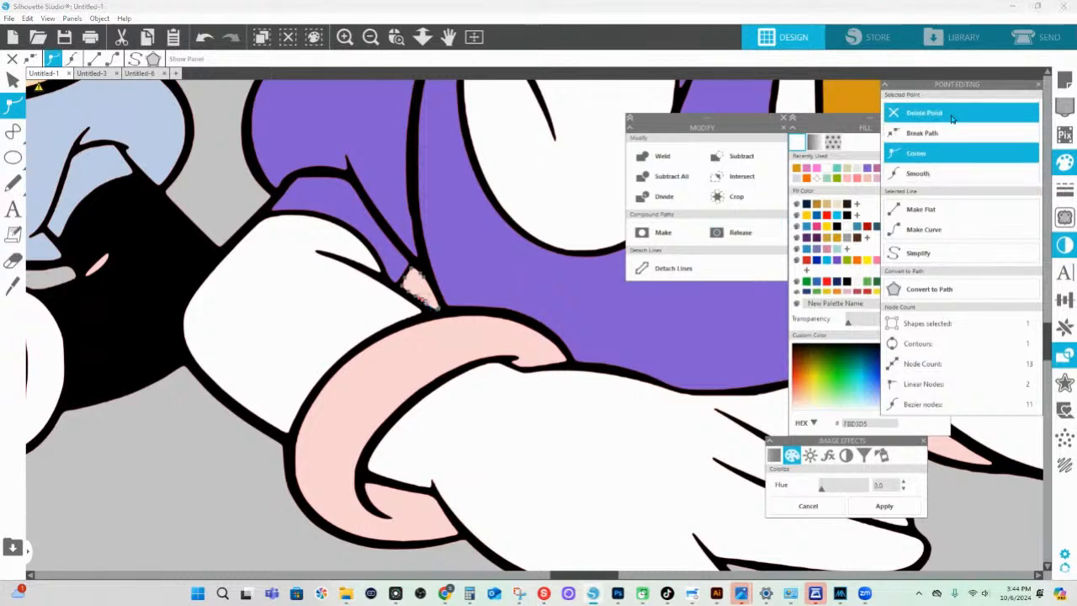
click(214, 509)
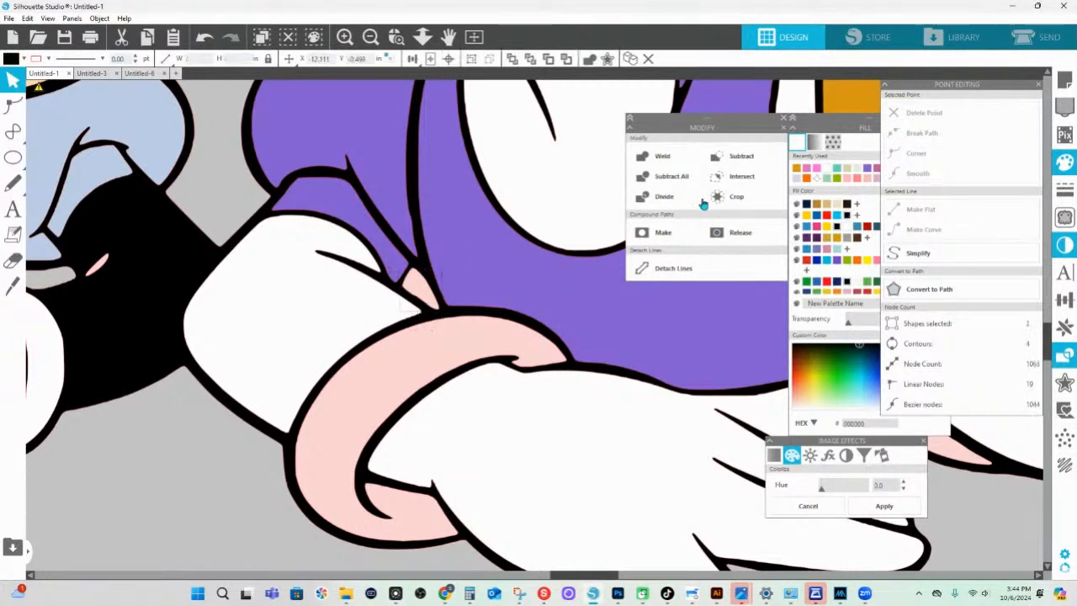
click(741, 155)
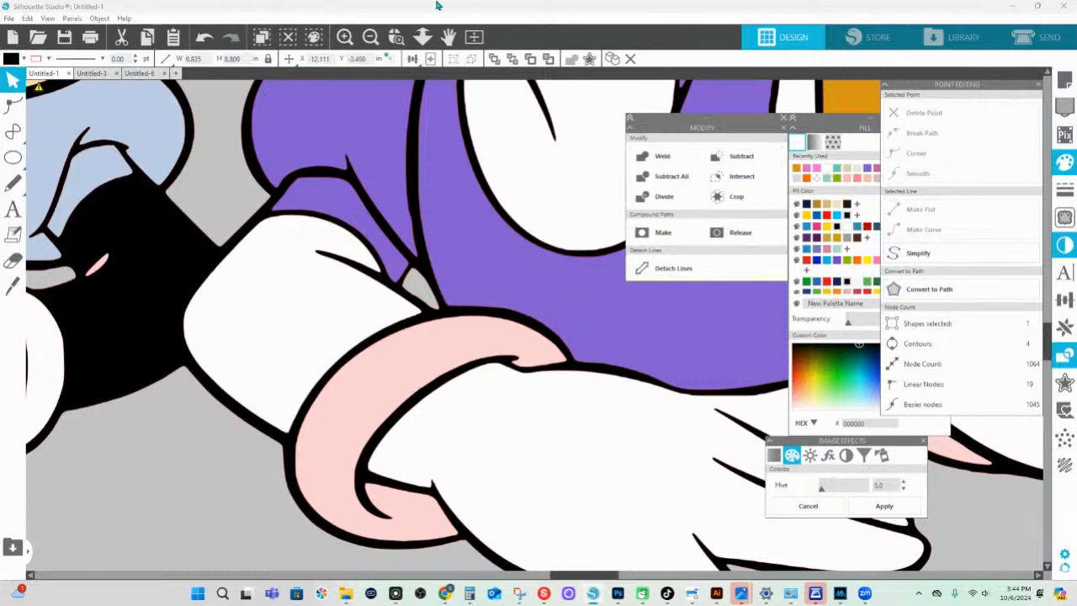
- Fill the wafer stick in Daisy's ice cream with grey 9E9E9E
click(423, 36)
drag(528, 252, 396, 313)
drag(461, 294, 408, 440)
click(573, 377)
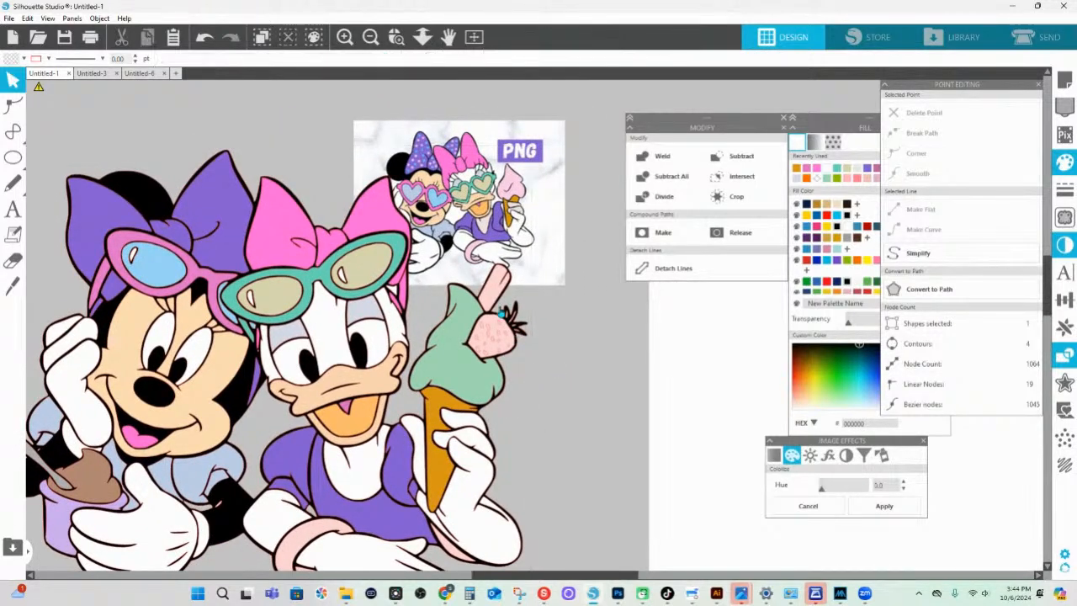
click(486, 283)
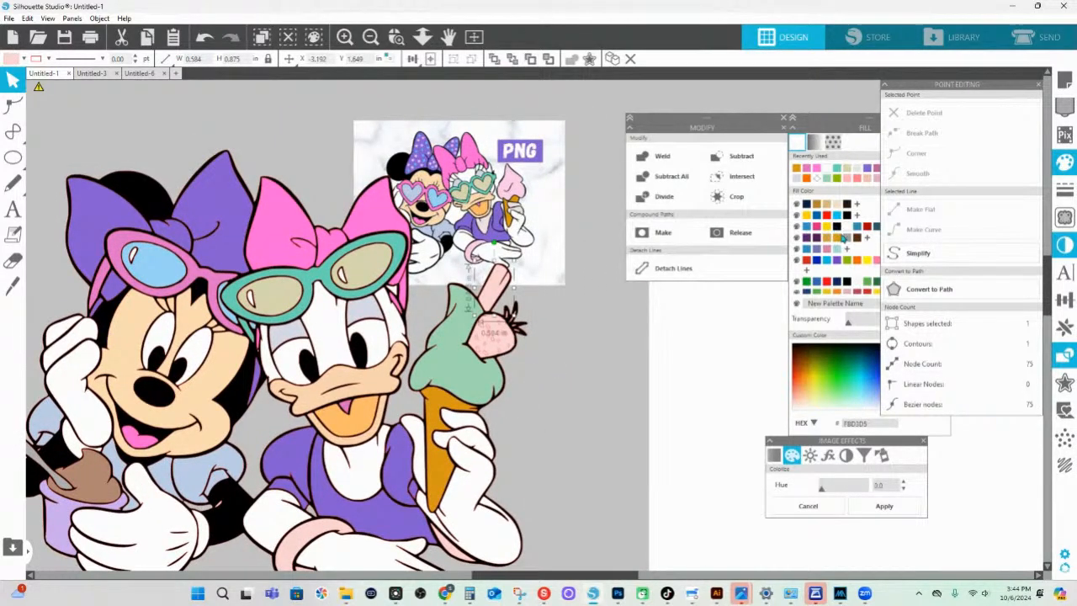
click(847, 243)
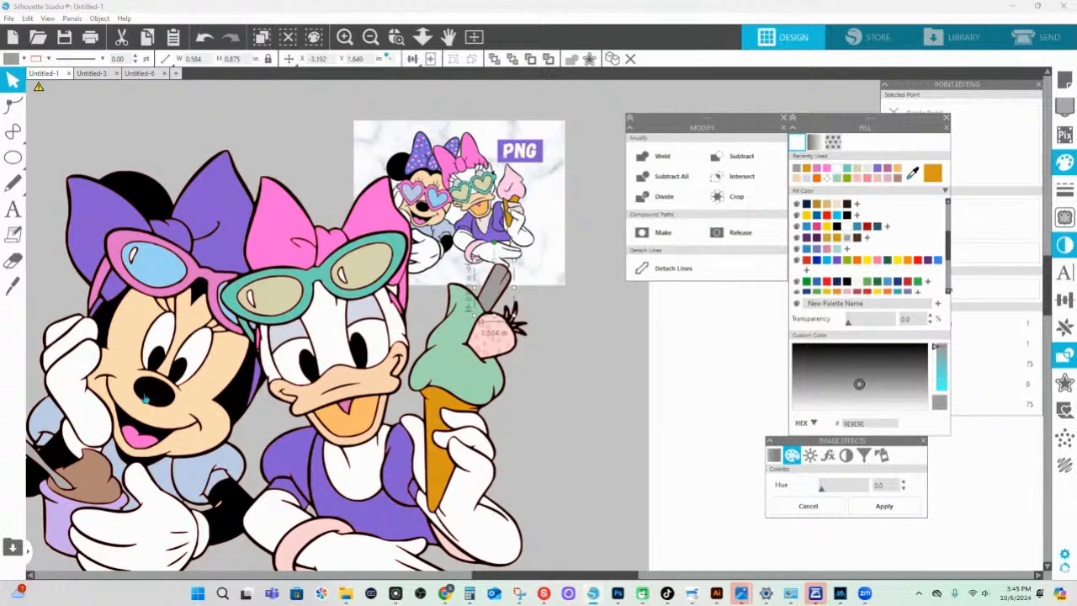
click(559, 354)
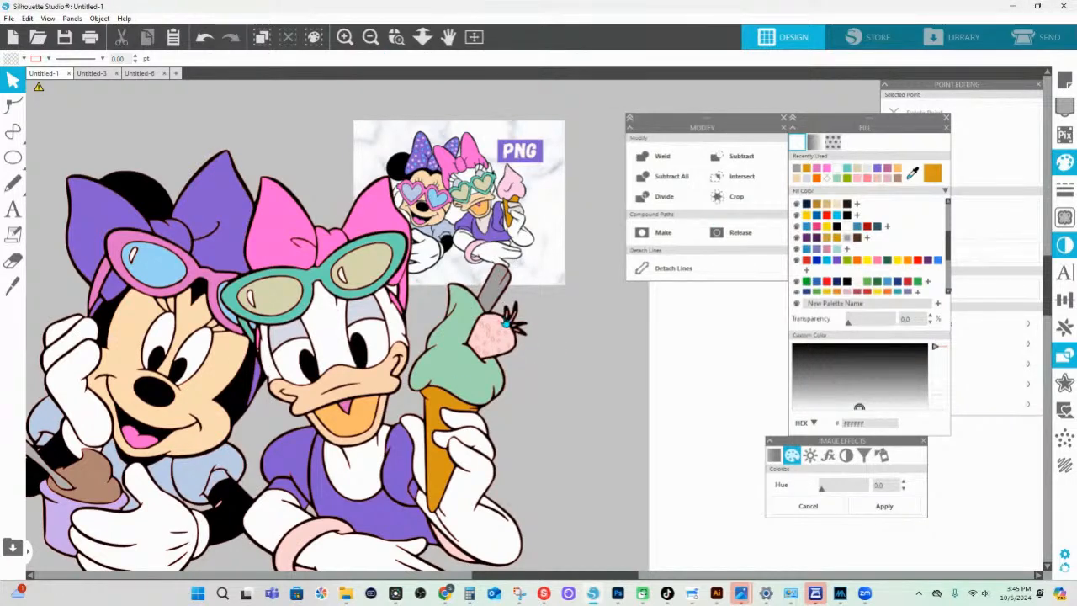
- Fill the strawberry's leaf pieces with green 01AC28
click(510, 320)
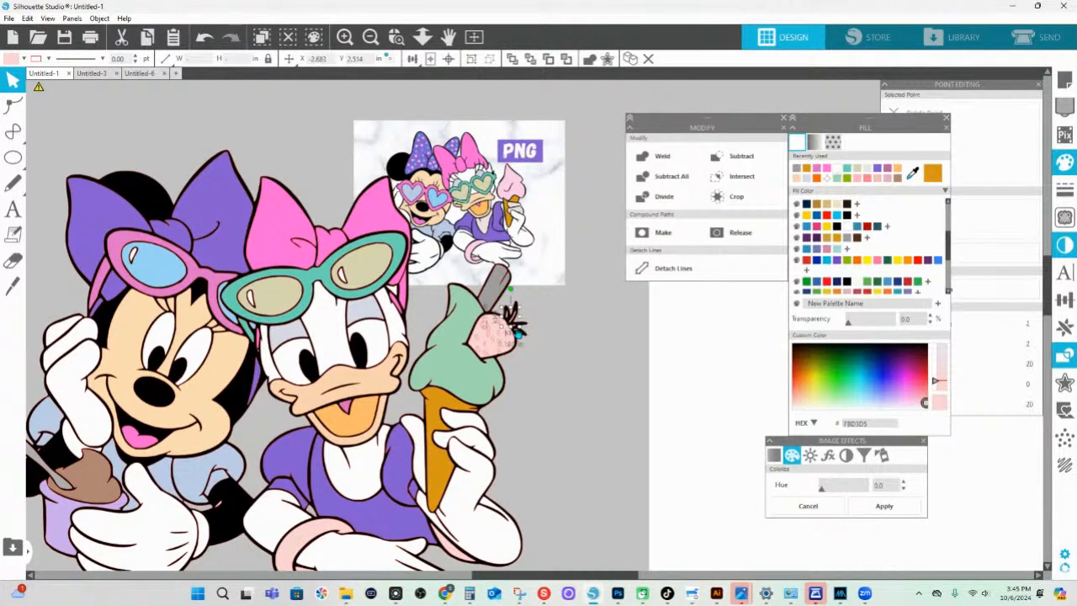
click(515, 333)
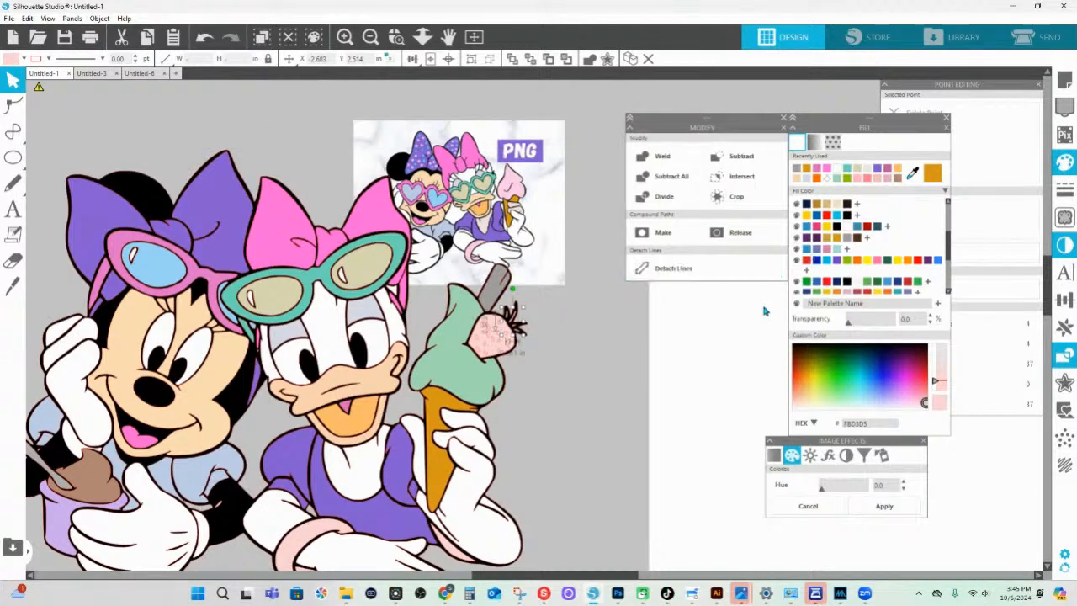
click(808, 281)
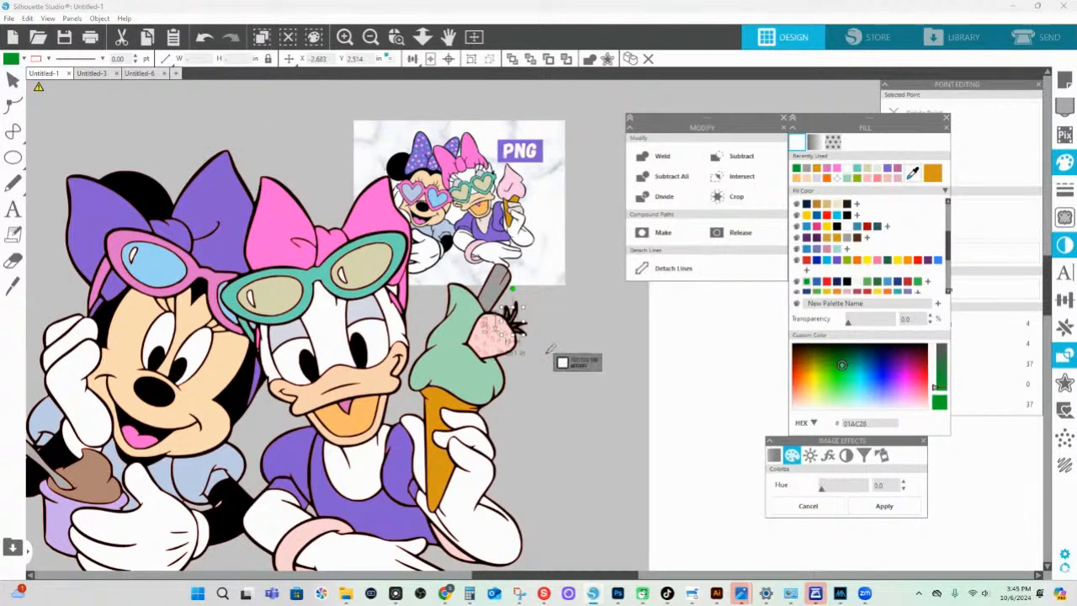
- Fill the strawberry body on Daisy's ice cream with red D62121
click(496, 338)
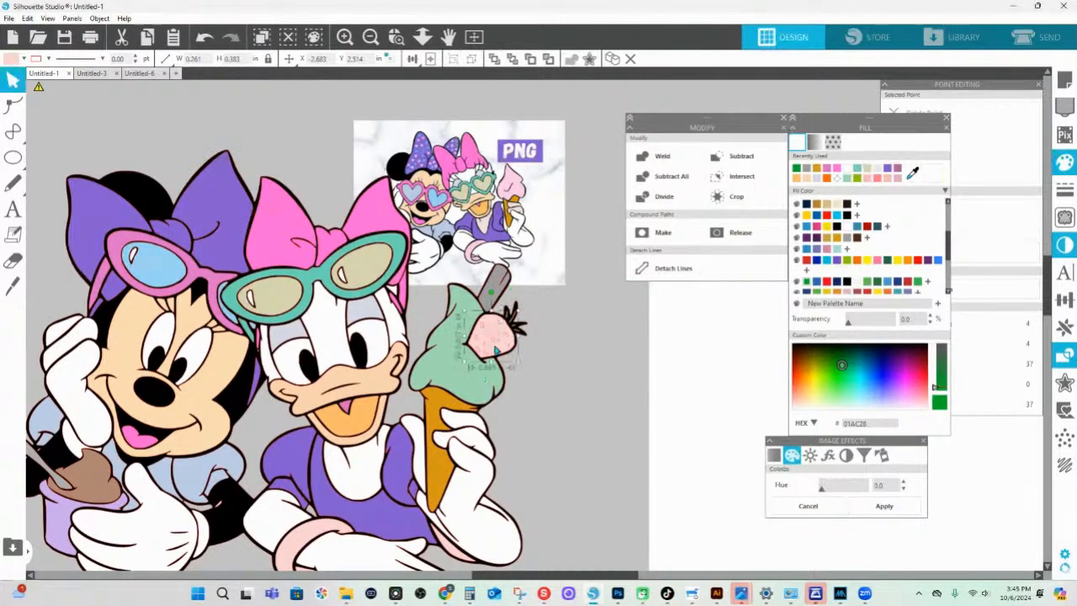
click(827, 215)
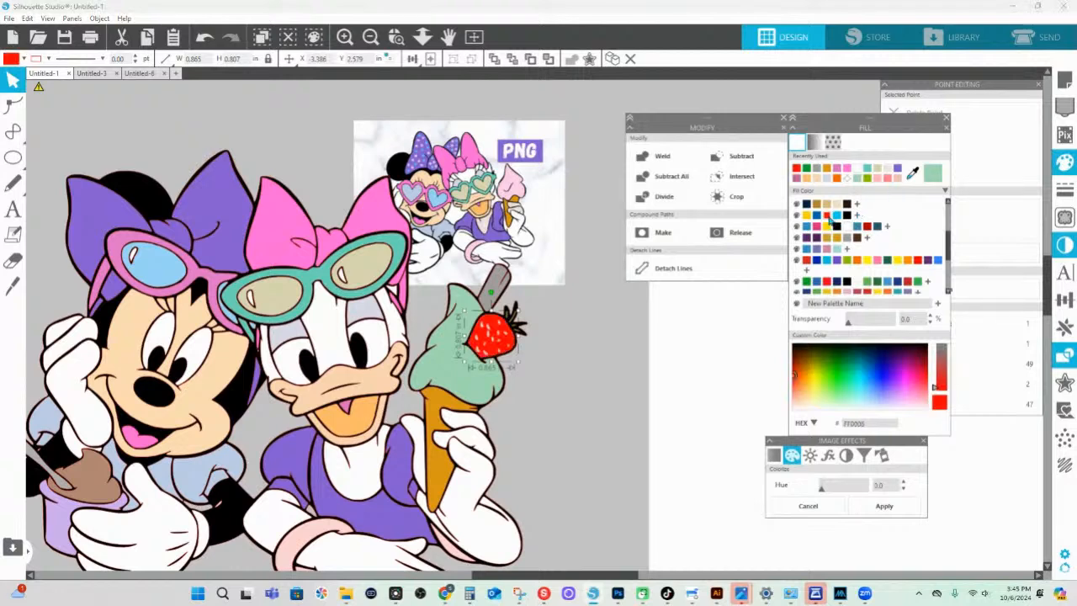
click(806, 262)
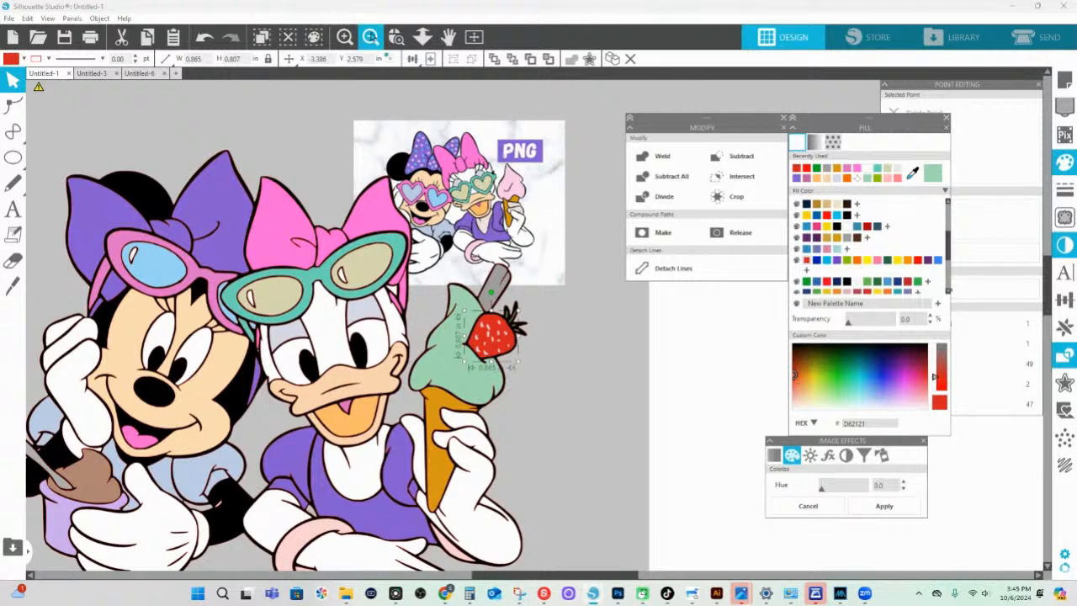
- Select only the strawberry's seeds, leaving out the outline, ice cream, red body and leaves, and fill them with yellow E2CD1B
click(395, 36)
drag(464, 314, 552, 367)
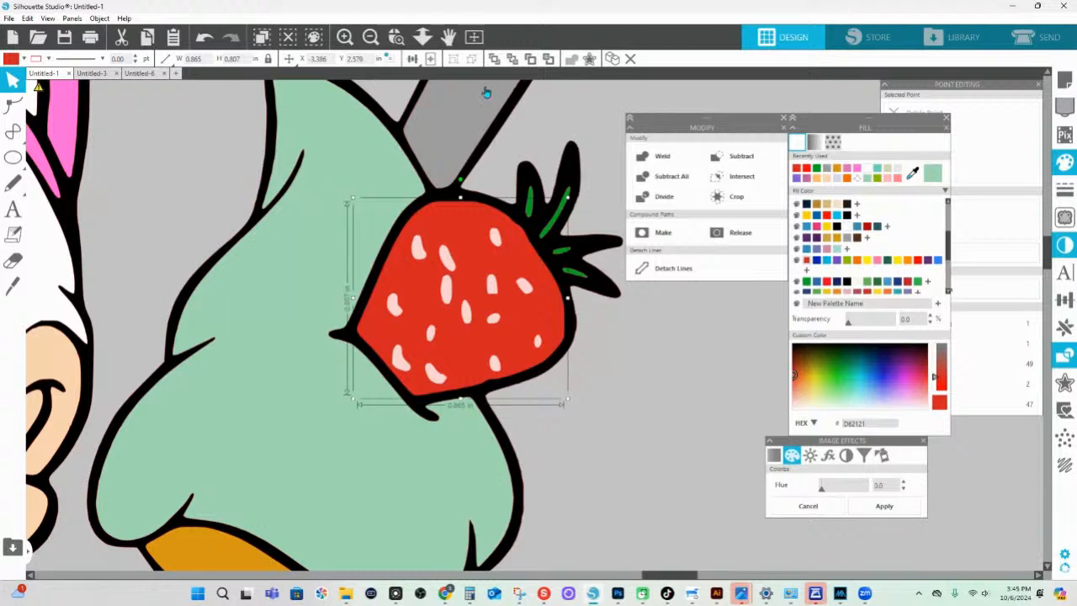
drag(719, 118, 838, 109)
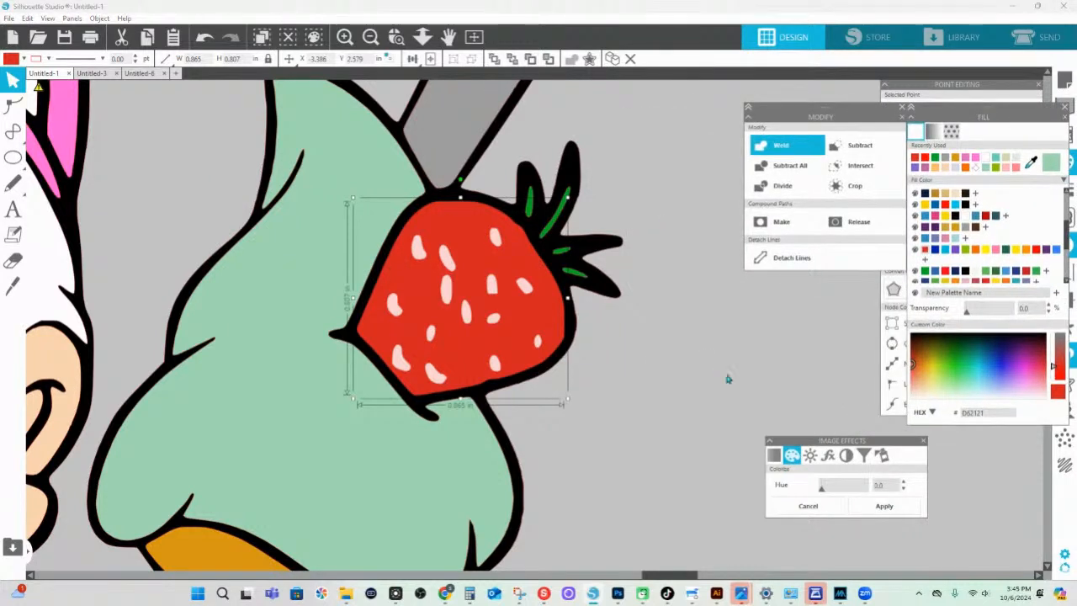
drag(732, 414, 389, 217)
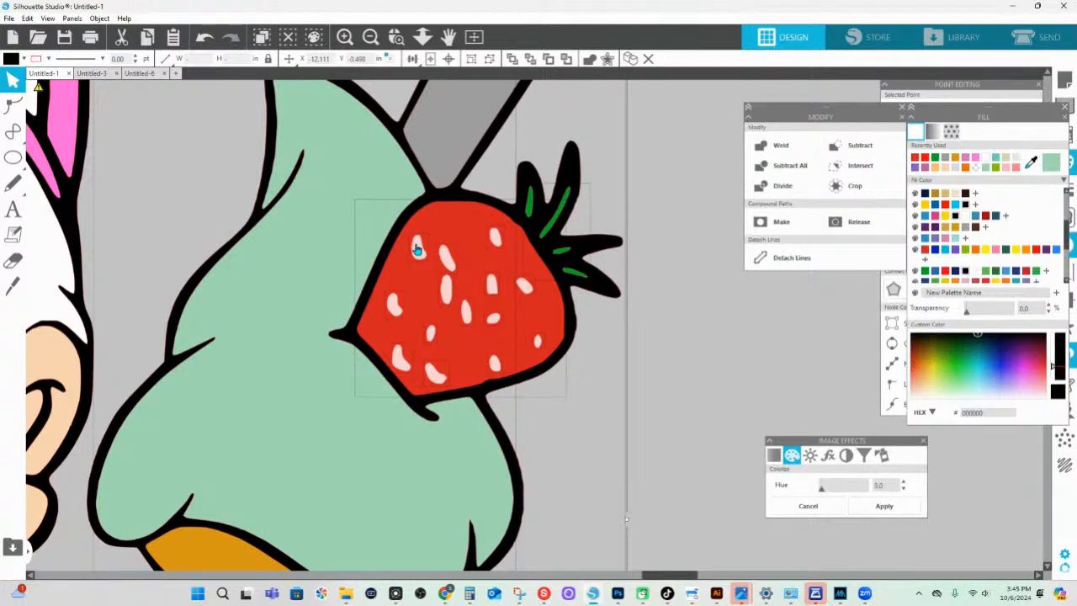
click(466, 199)
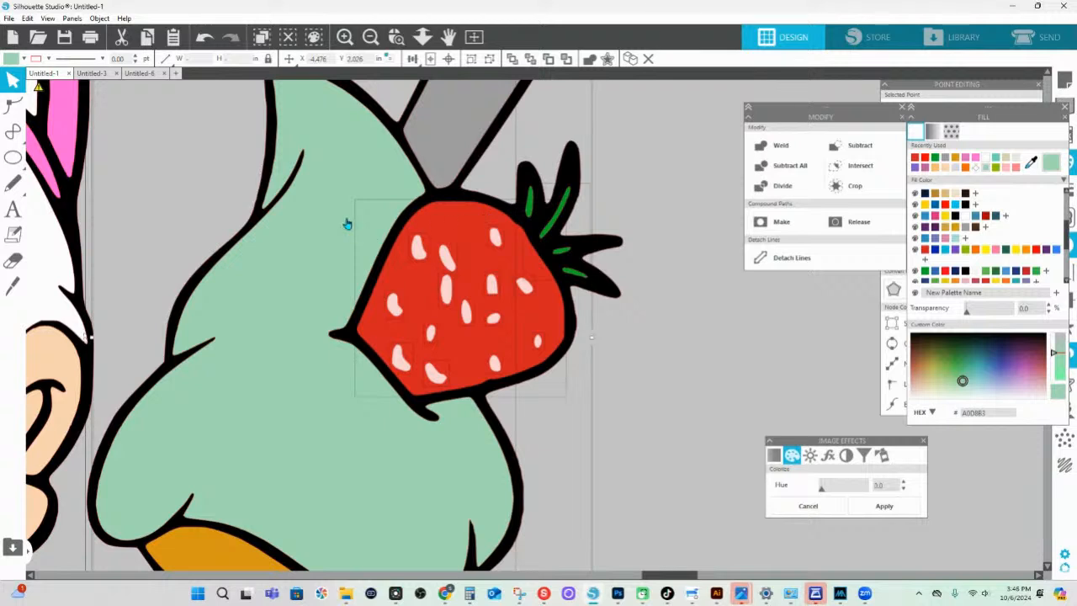
shift+click(340, 162)
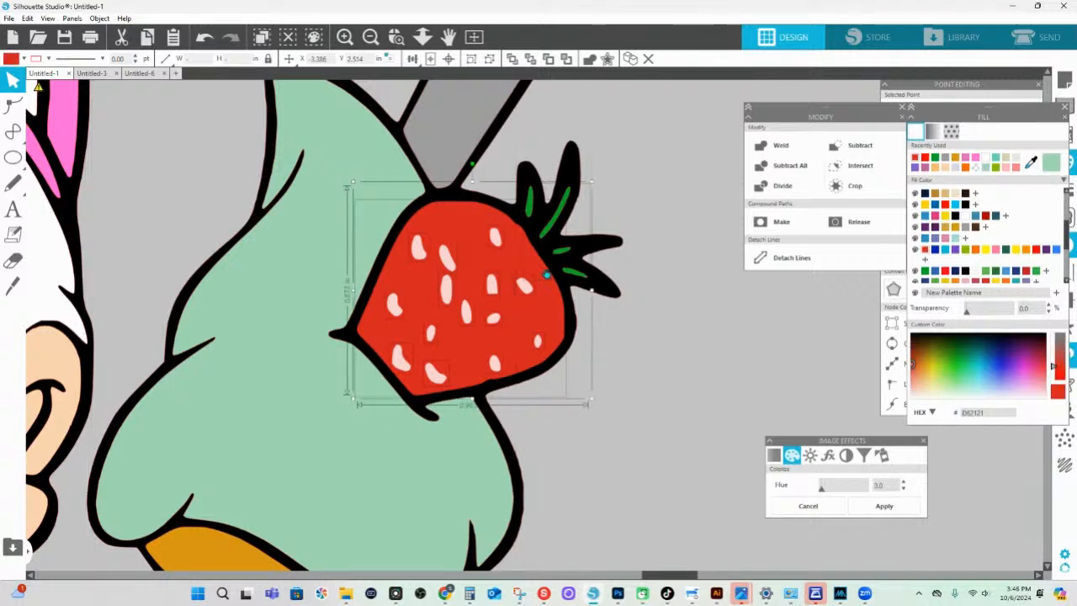
shift+click(468, 221)
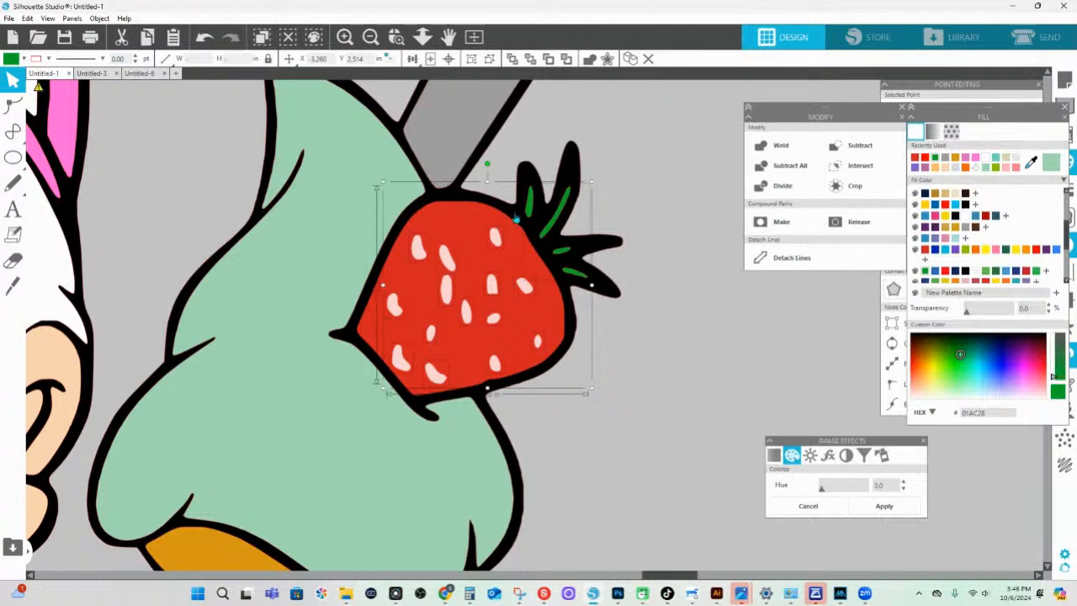
shift+click(563, 213)
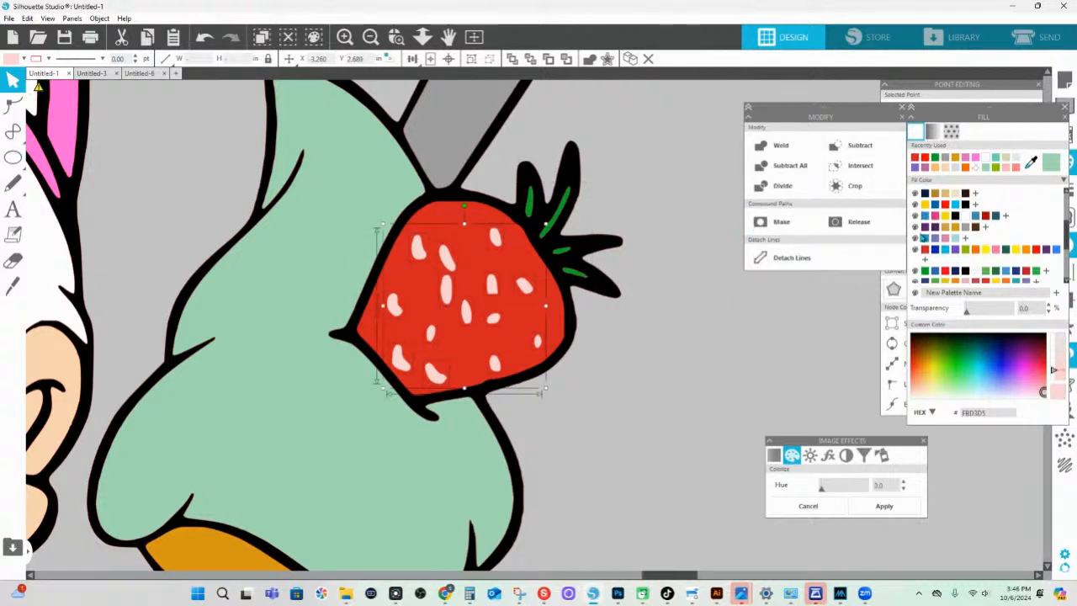
click(924, 206)
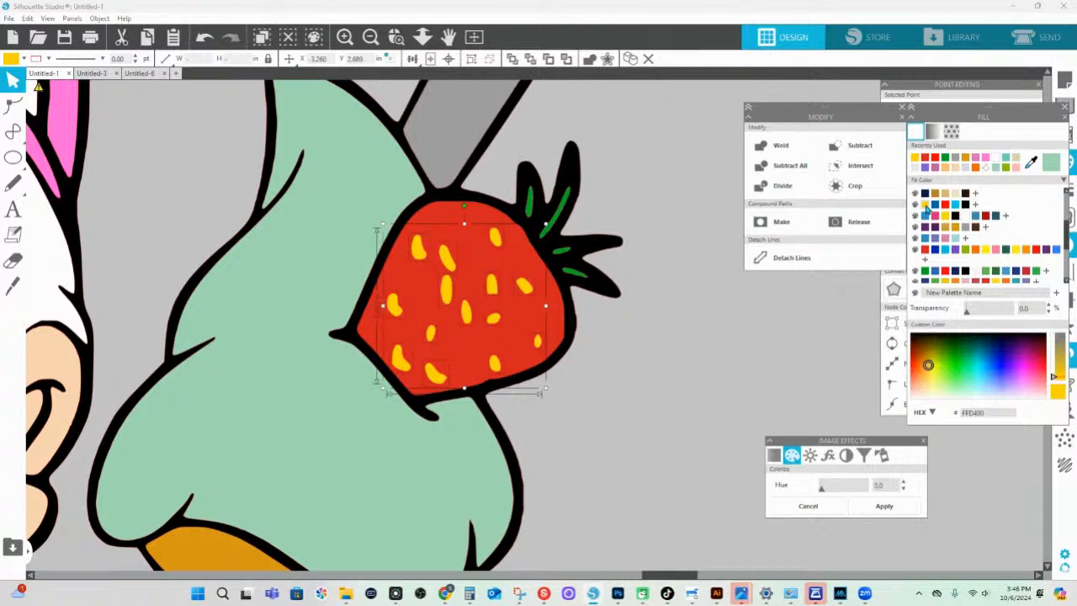
click(948, 284)
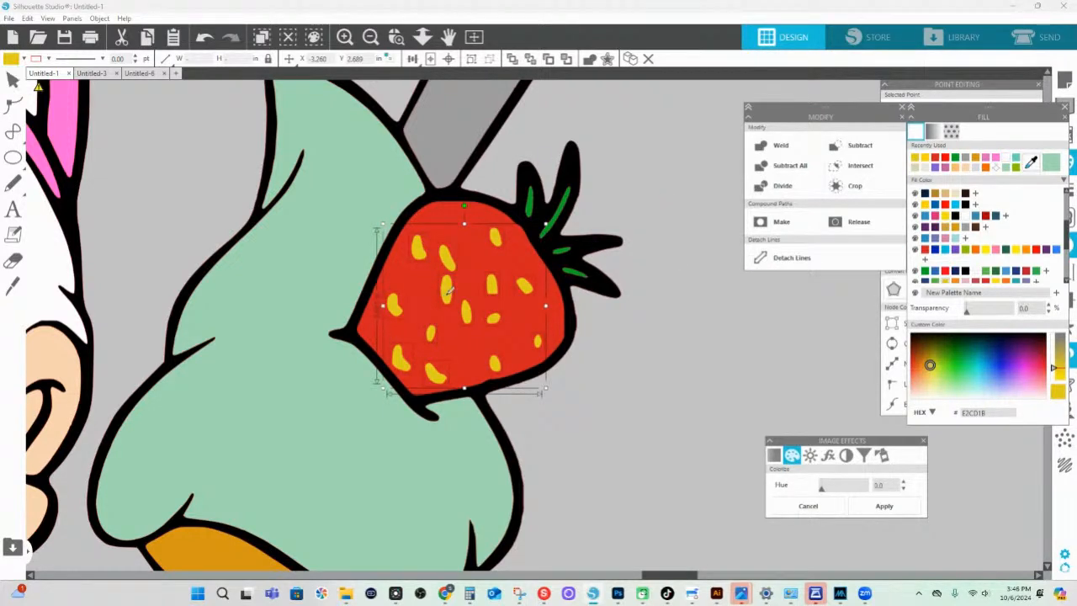
- Try black on the strawberry seeds and settle on the brighter yellow F8E000
click(422, 36)
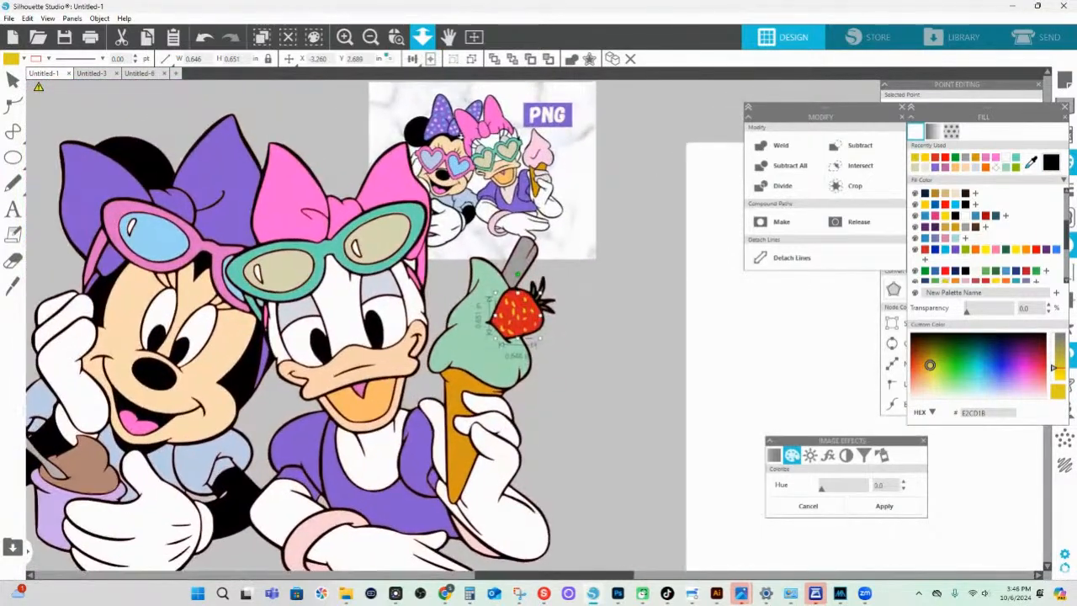
click(451, 104)
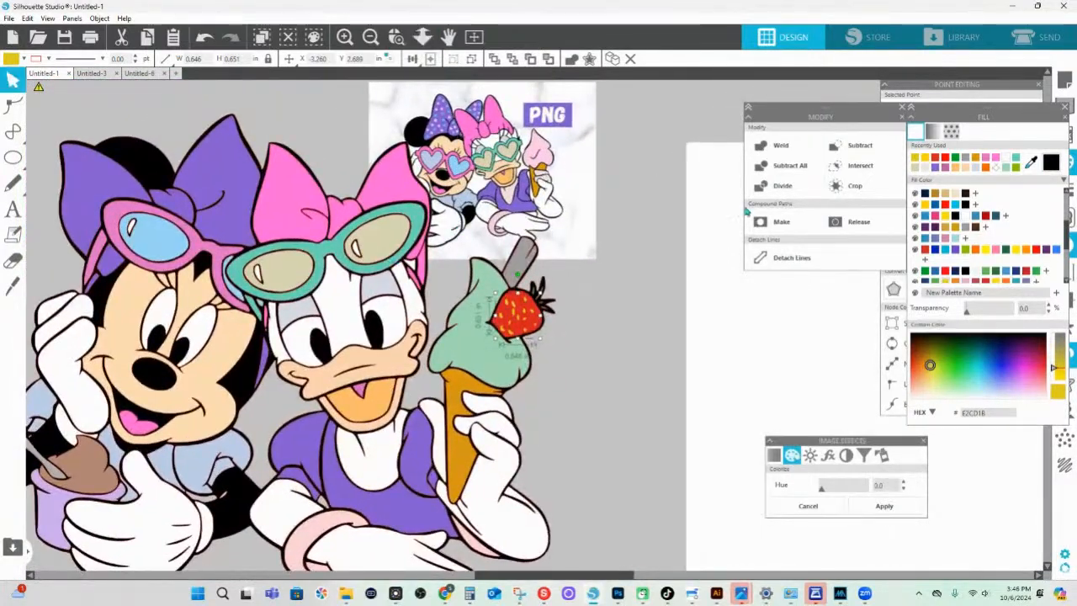
click(965, 206)
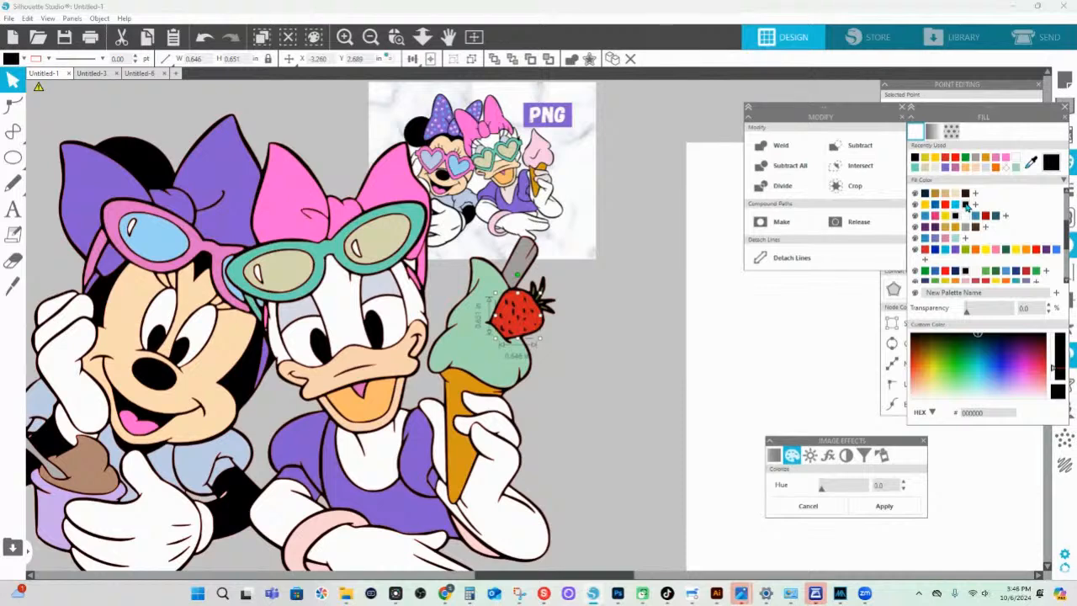
click(945, 217)
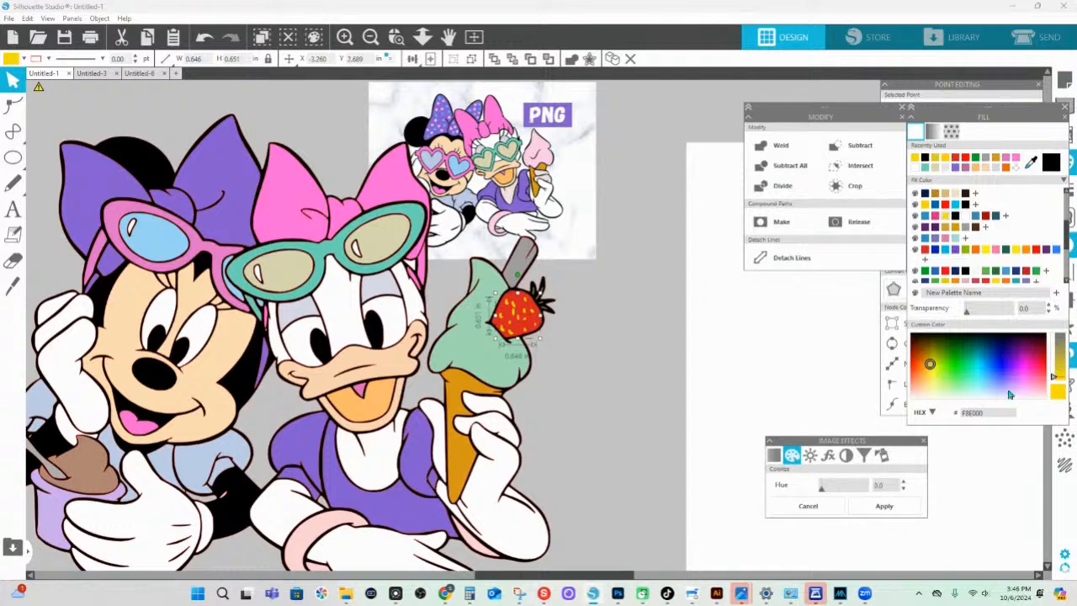
- Add a 0.020 in rounded-corner offset around the strawberry seeds and fill the offset with black
drag(969, 109, 841, 249)
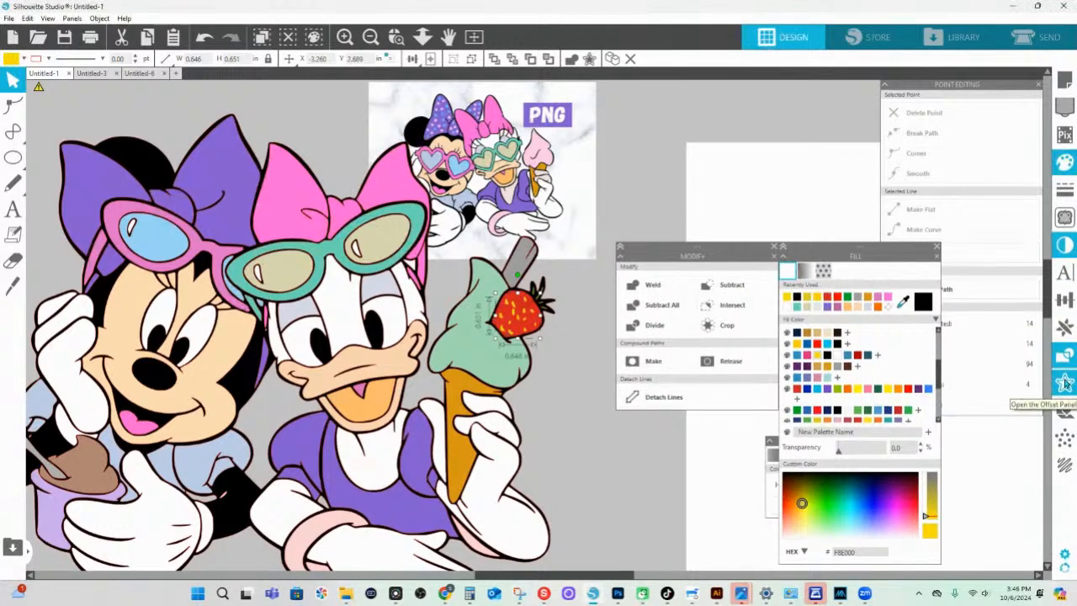
click(1064, 382)
click(917, 115)
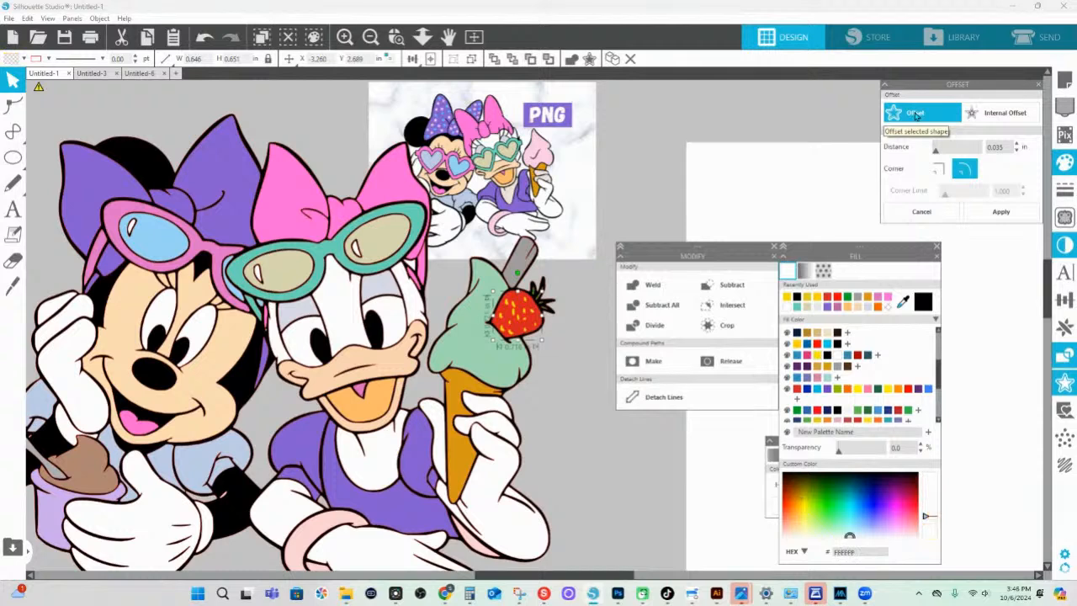
click(1016, 151)
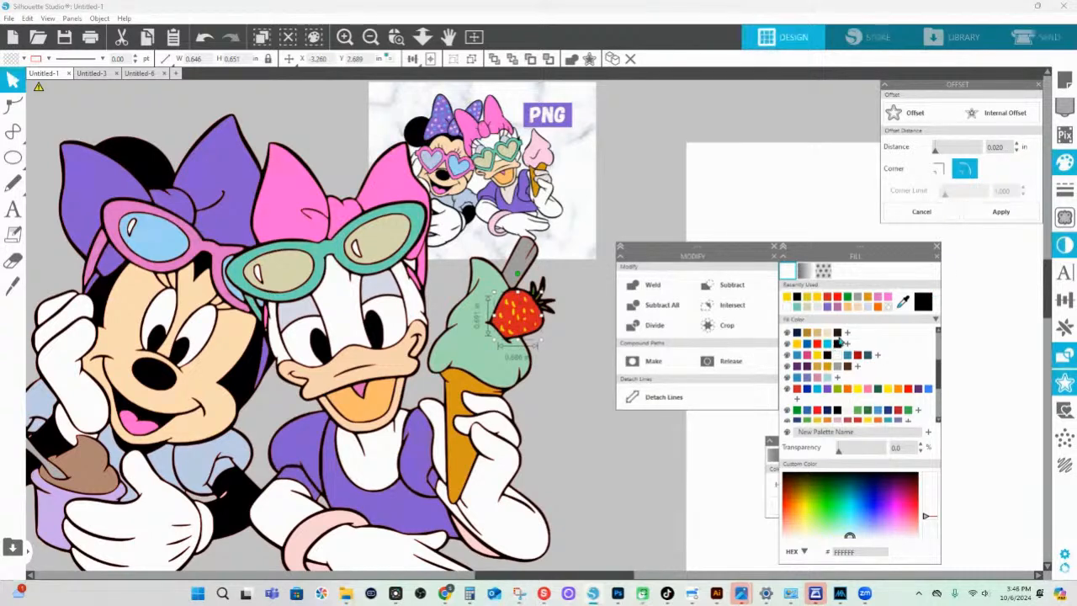
click(926, 310)
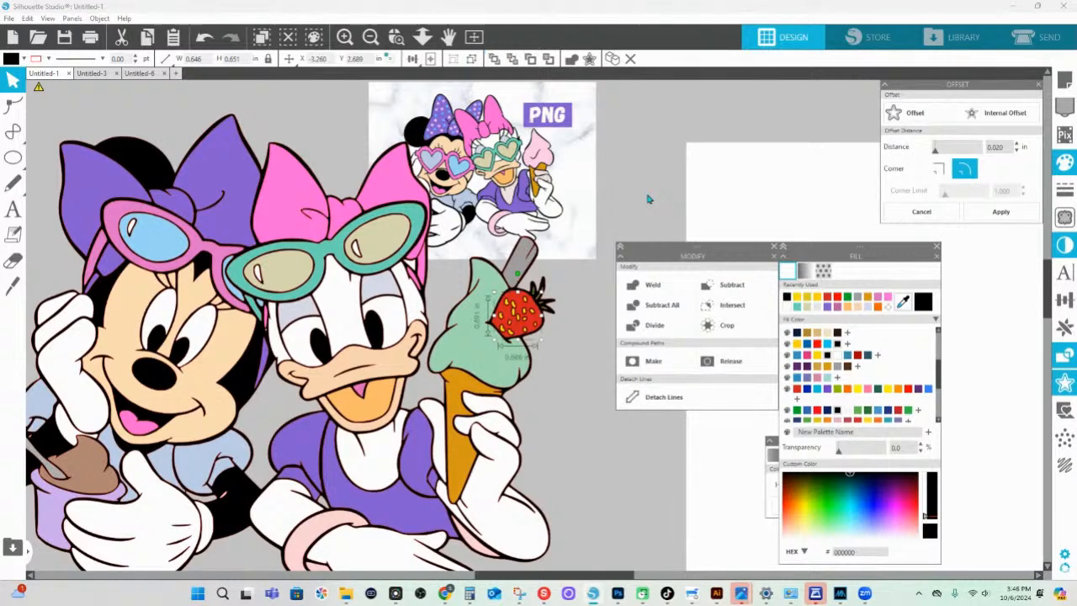
click(648, 198)
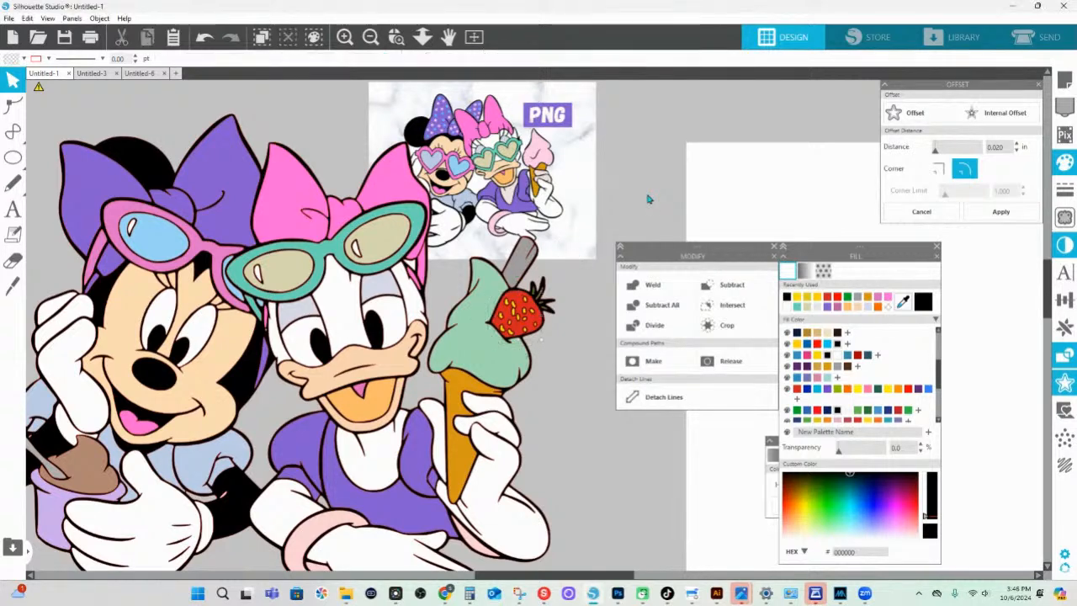
- Select the whole recolored Minnie and Daisy drawing and set its line color to transparent
click(423, 36)
drag(508, 263, 519, 181)
drag(559, 461, 396, 286)
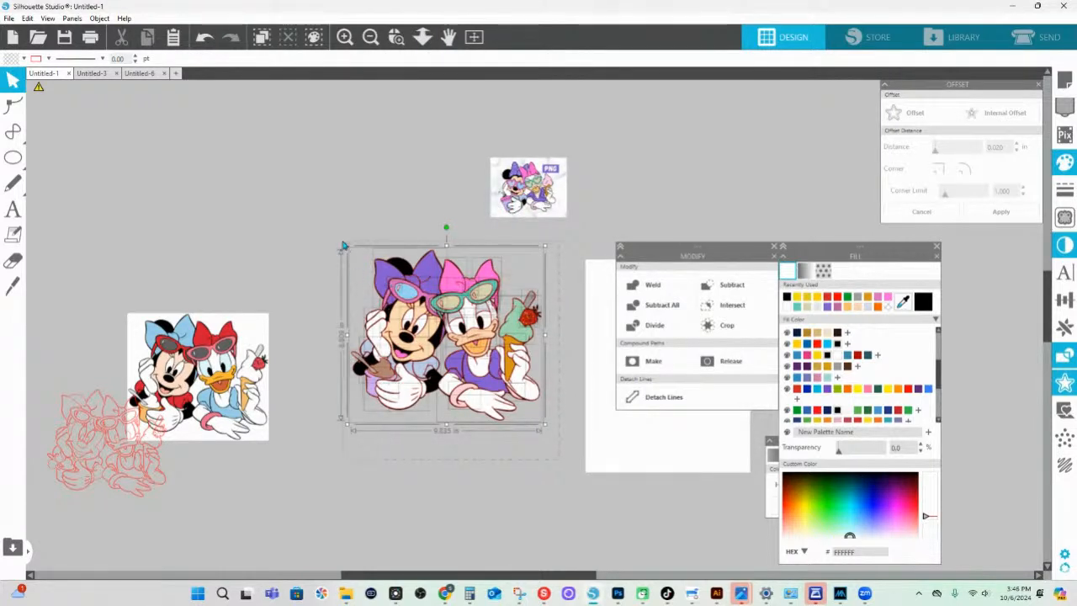
click(48, 59)
click(45, 107)
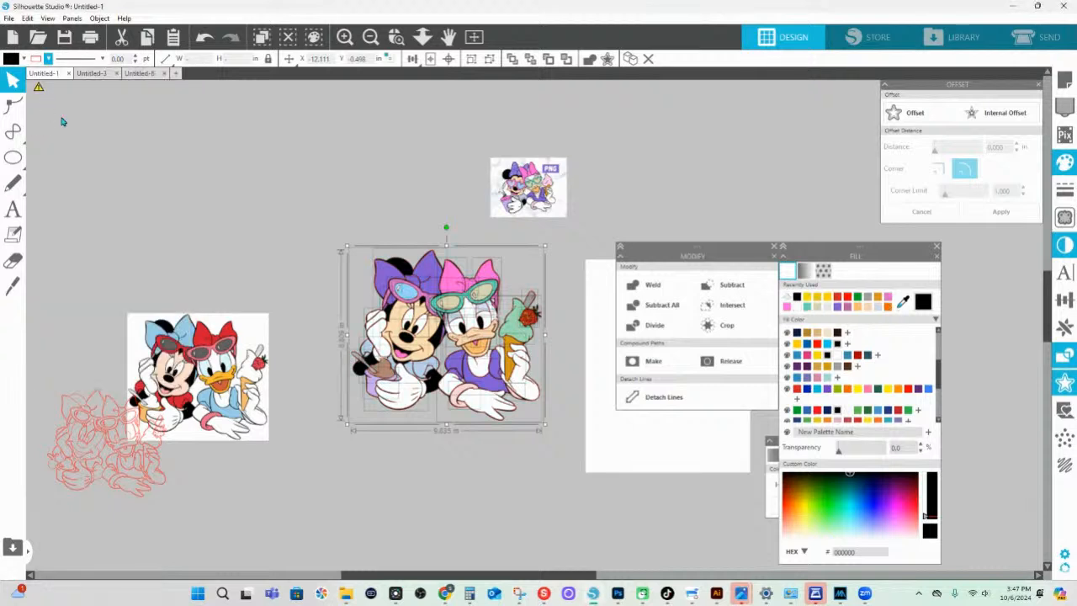
click(317, 178)
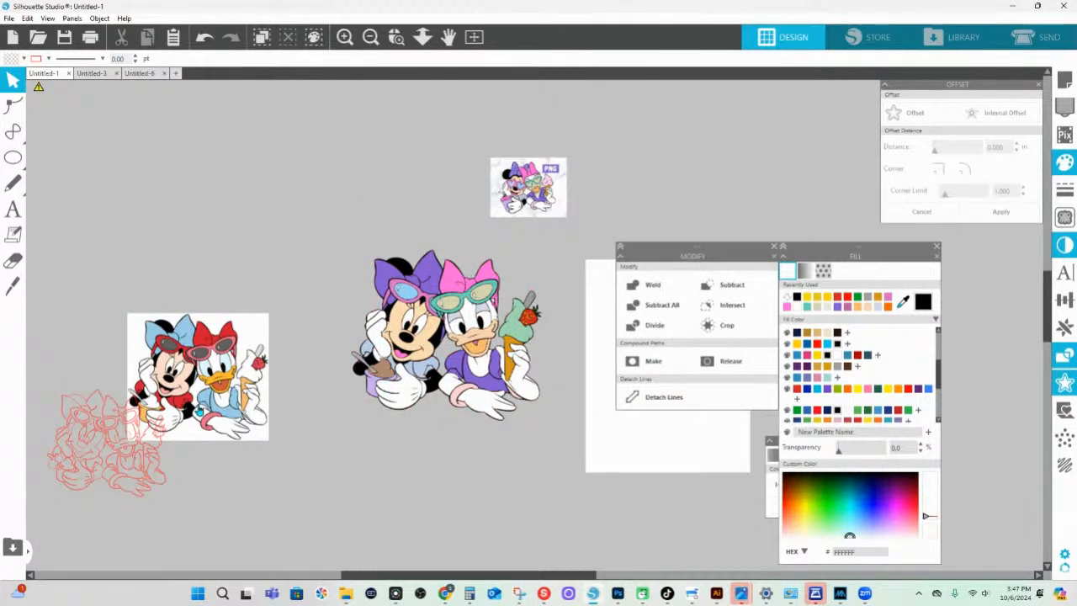
- Move the original Minnie and Daisy image directly above the recolored drawing for comparison
drag(196, 385, 406, 203)
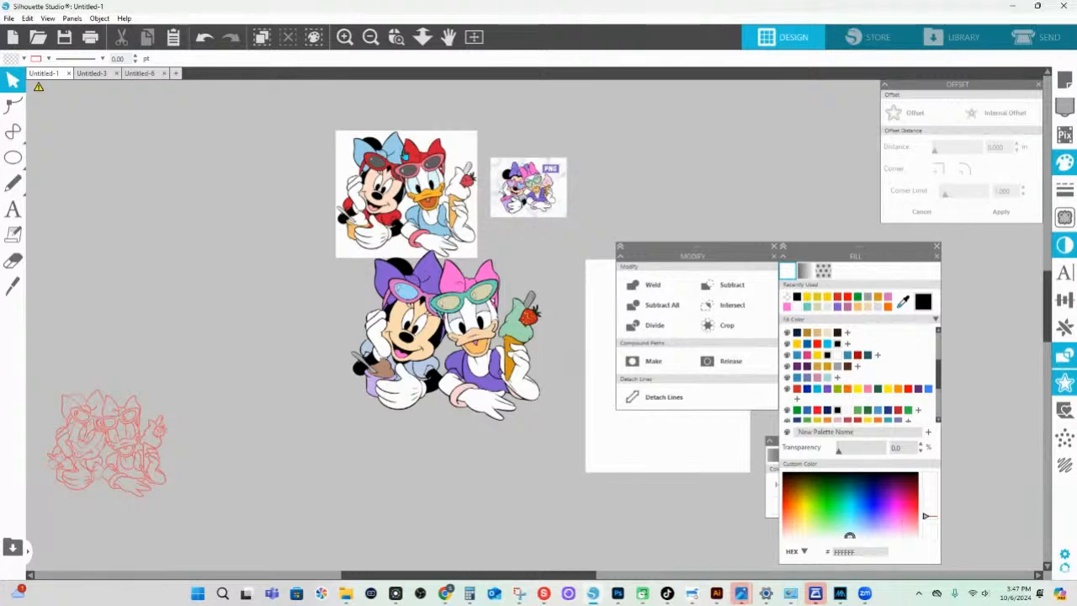
click(395, 37)
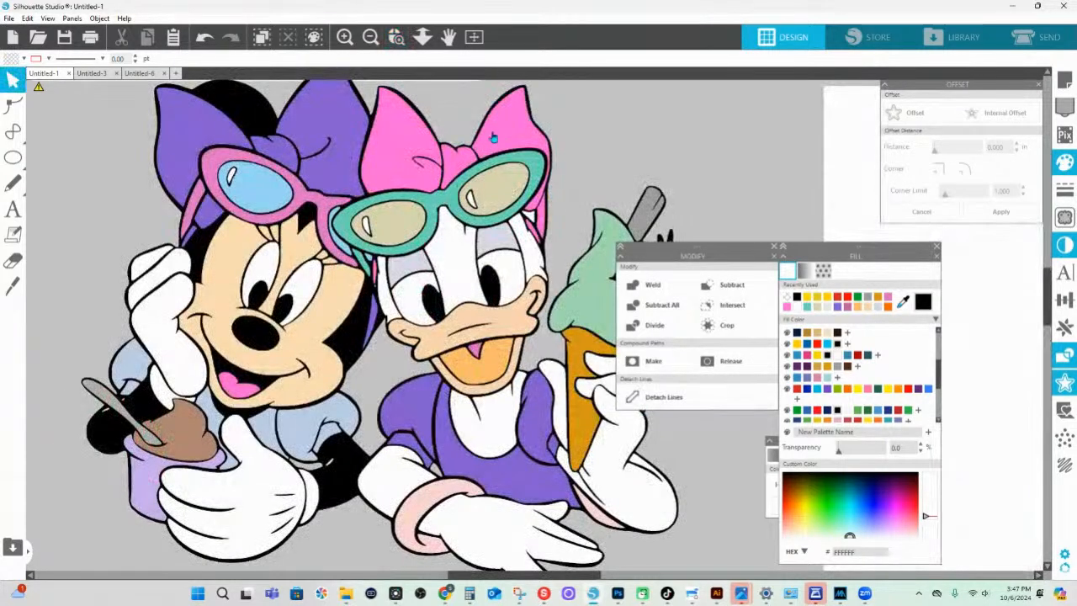
click(422, 37)
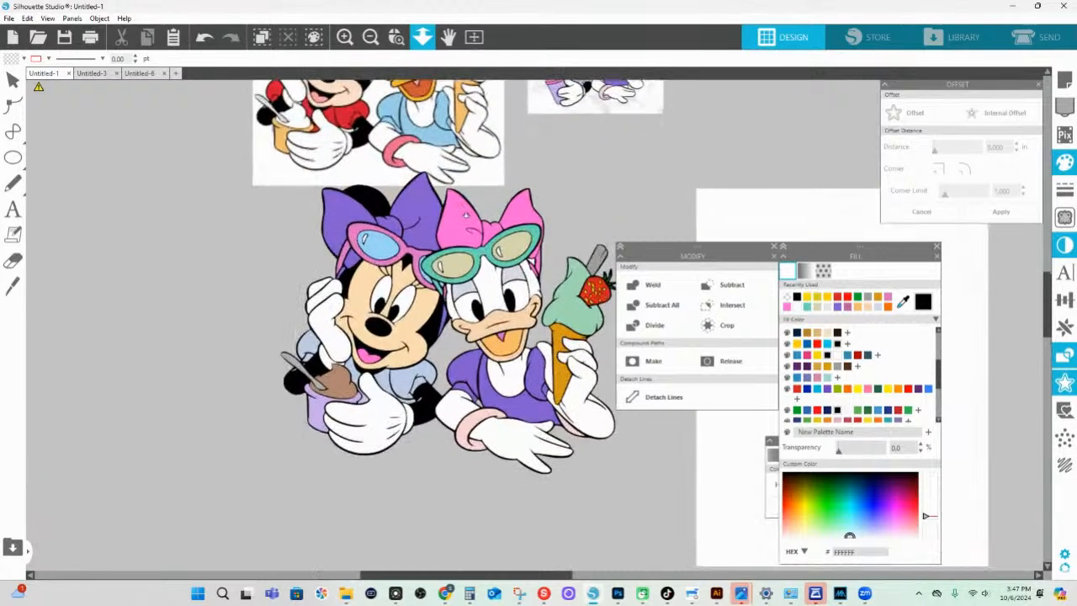
click(466, 144)
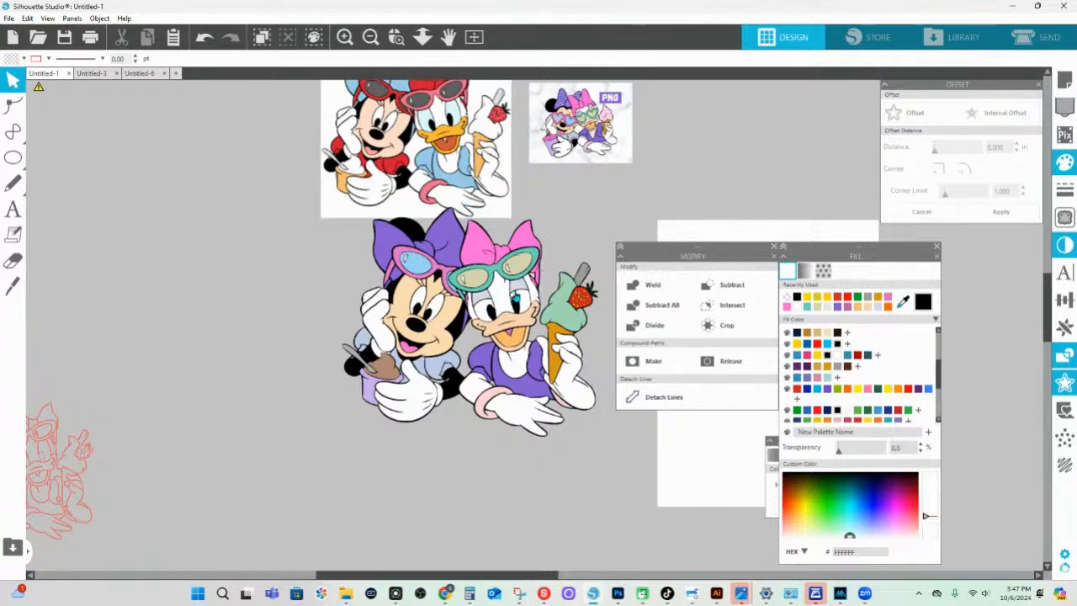
- Check the recolored faces up close and move the Modify and Fill panels off Daisy's ice cream
click(396, 37)
drag(405, 265, 635, 338)
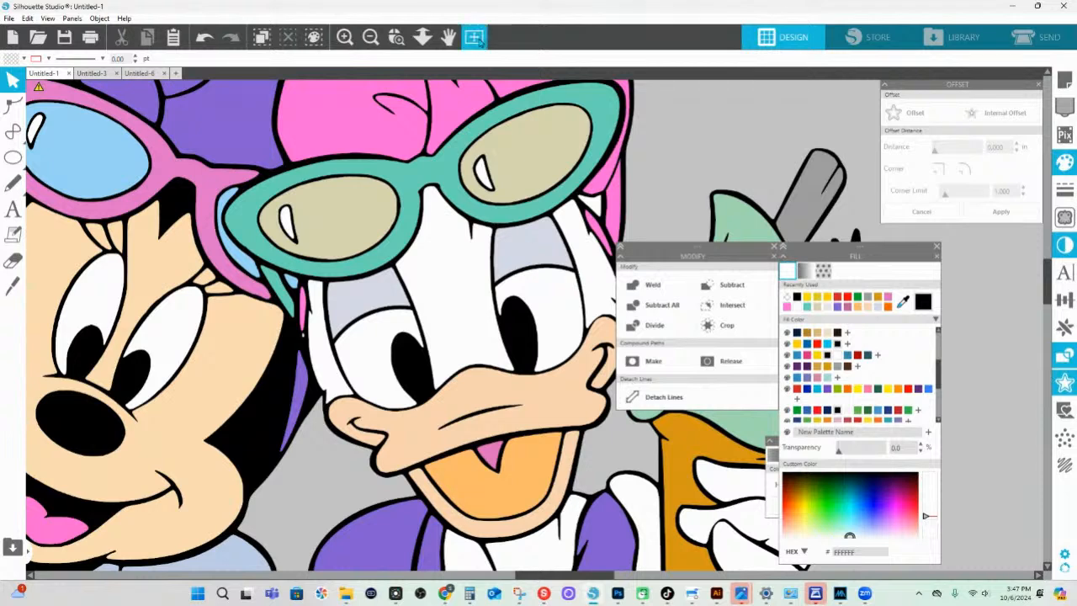
click(423, 37)
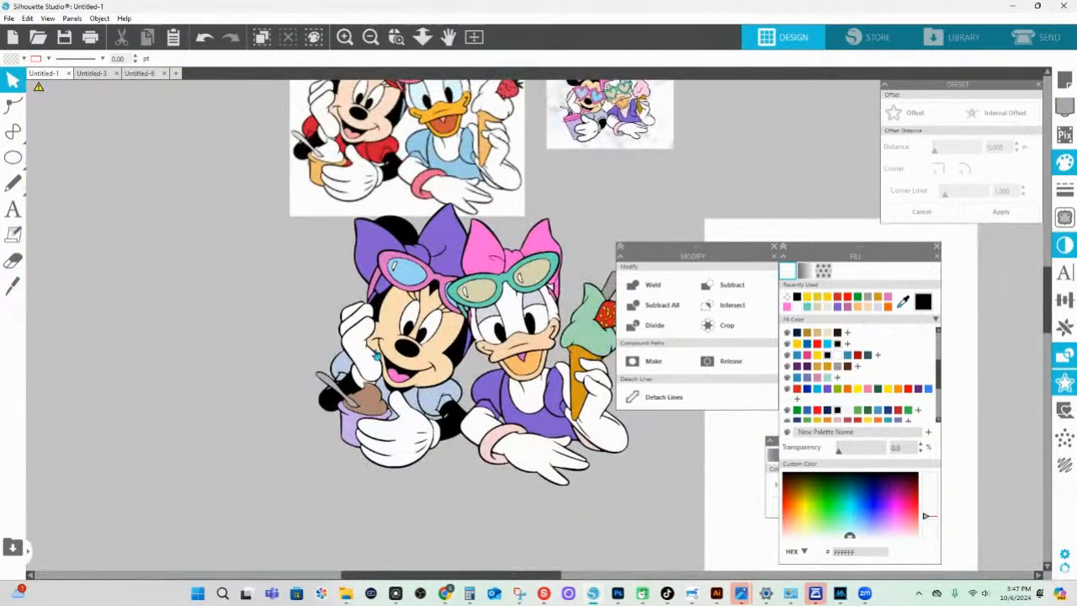
drag(641, 249, 738, 242)
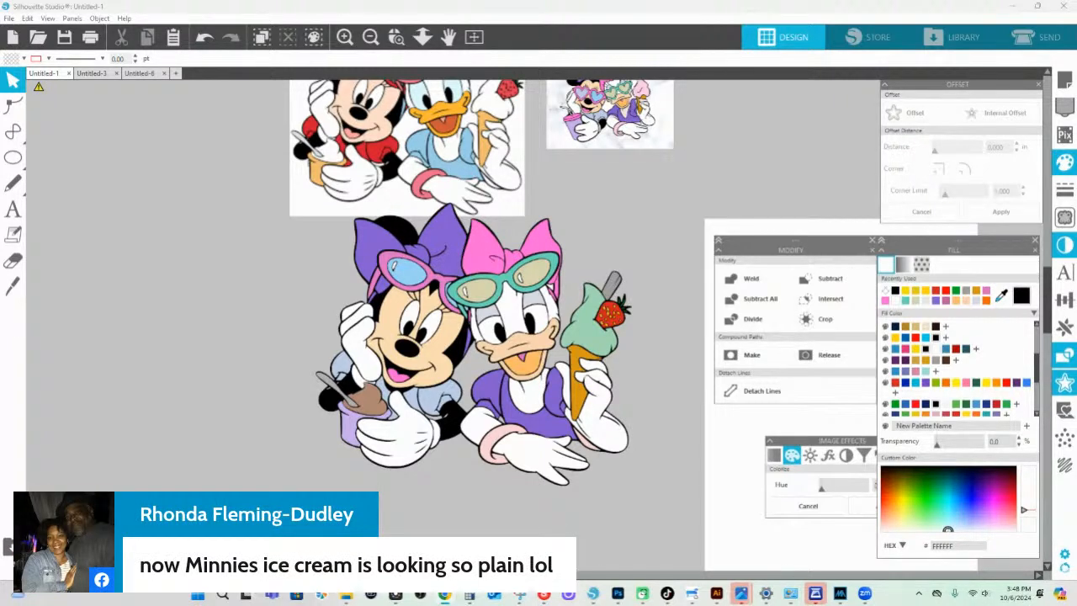
scroll(172, 455, up, 1)
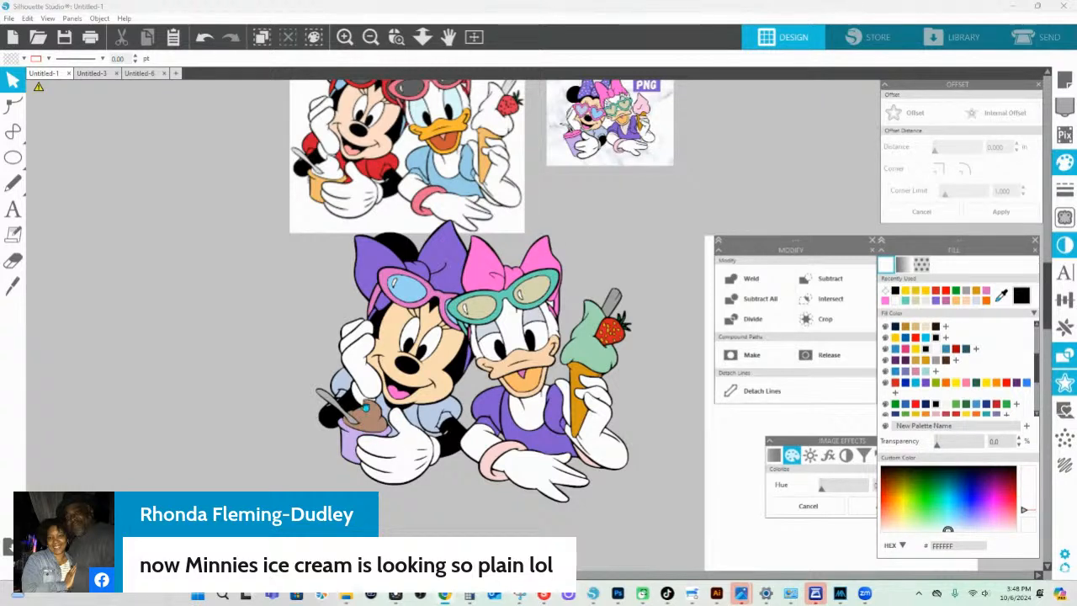
- Select the small pink dots on Minnie's black arms and fill them with white
click(447, 436)
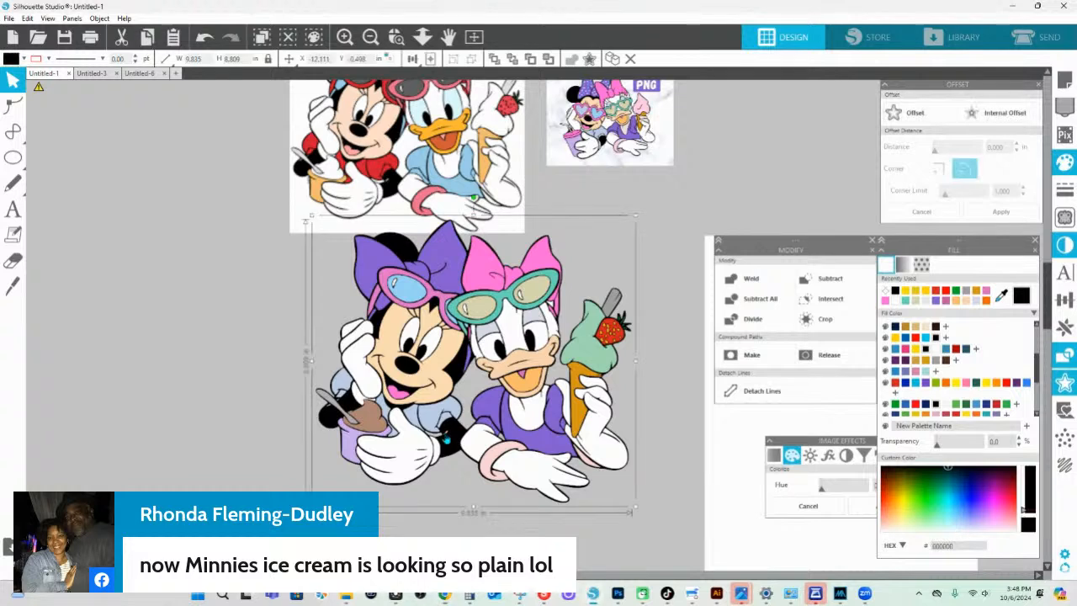
click(447, 436)
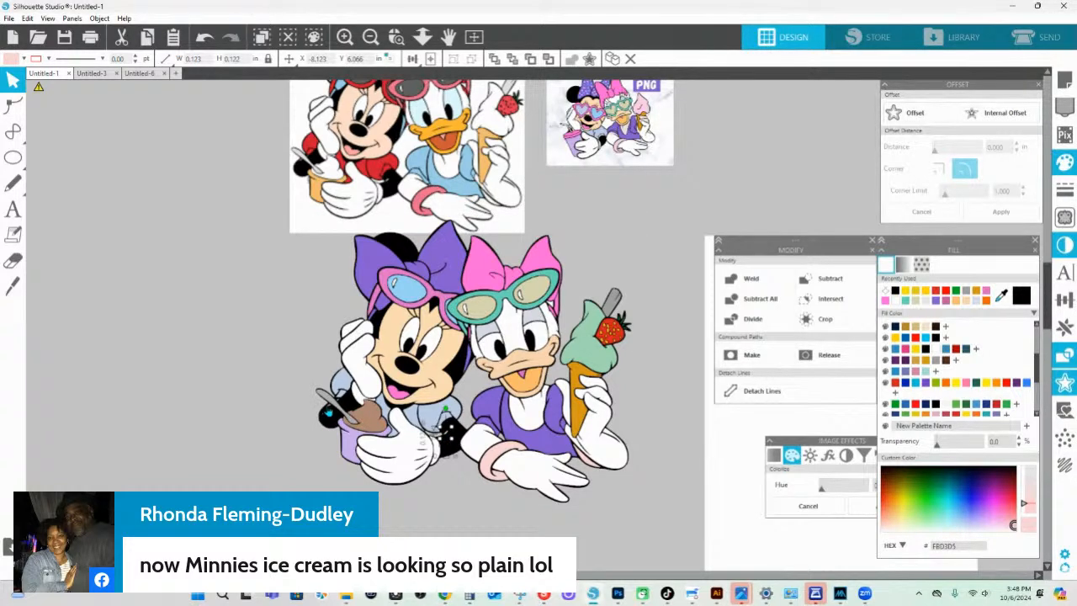
click(328, 412)
click(336, 408)
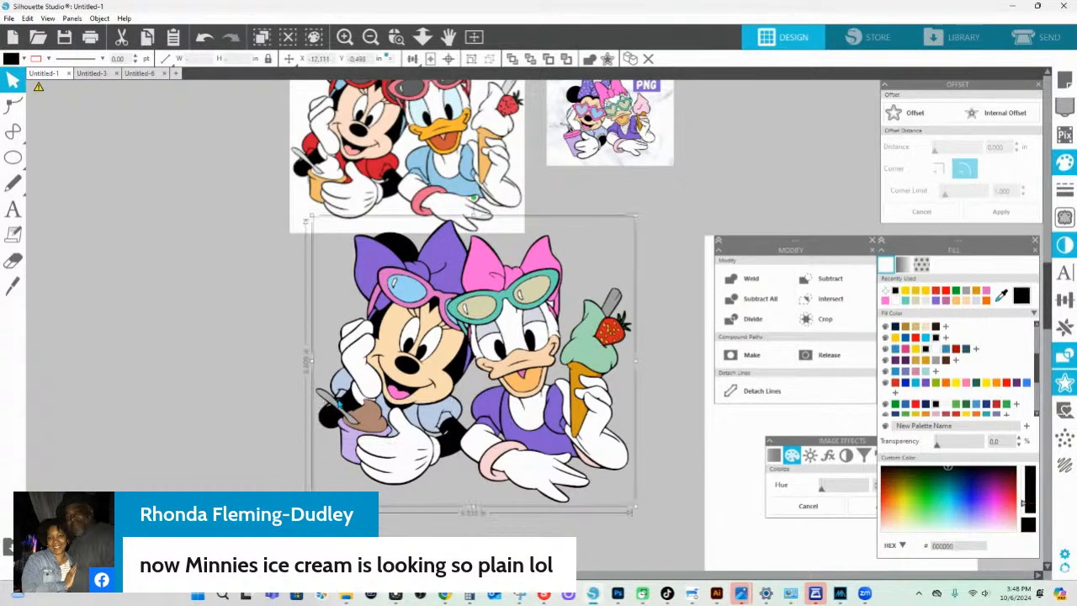
click(340, 407)
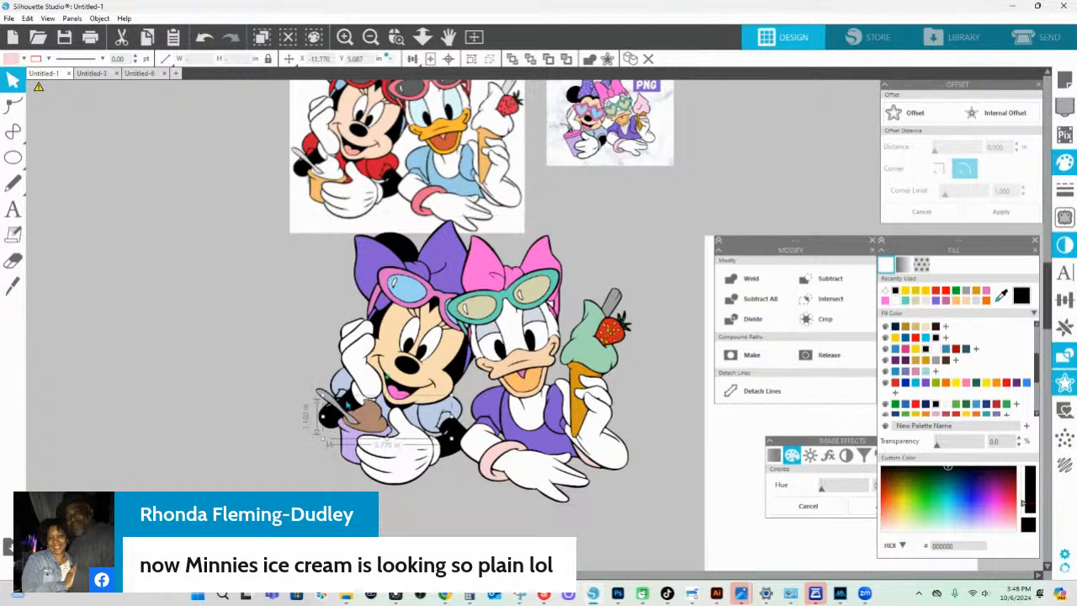
click(936, 348)
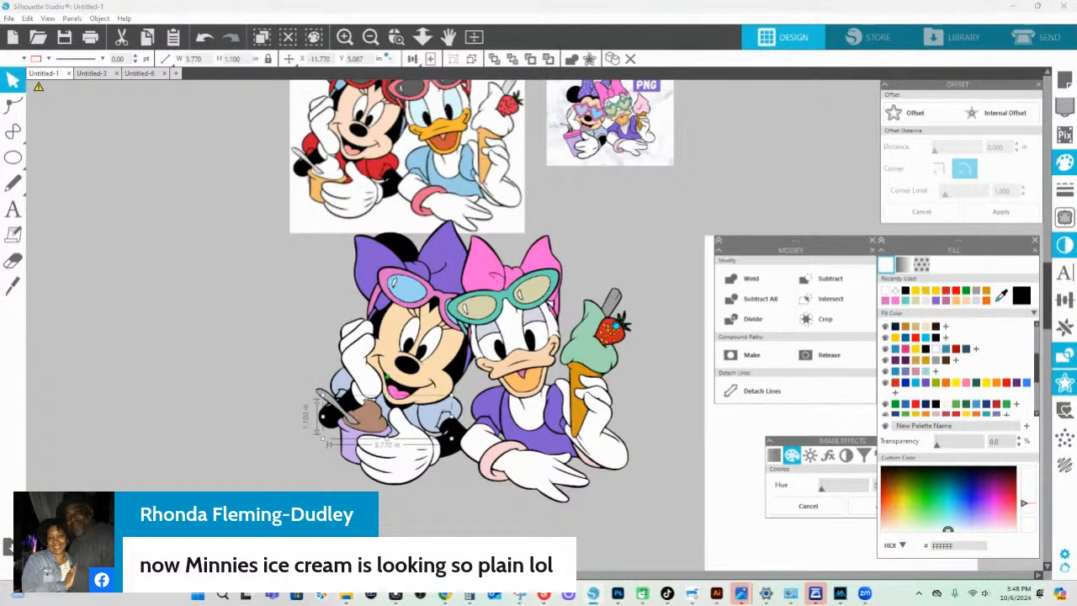
click(603, 270)
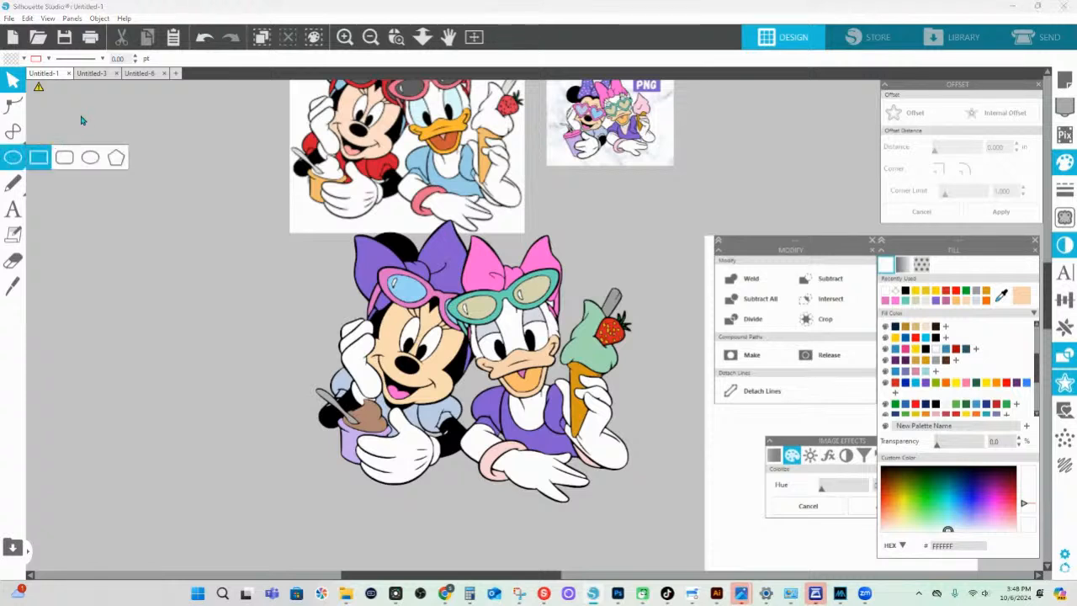
- Place a copy of the whole recolored Minnie and Daisy drawing to the left of the existing one
scroll(164, 242, up, 1)
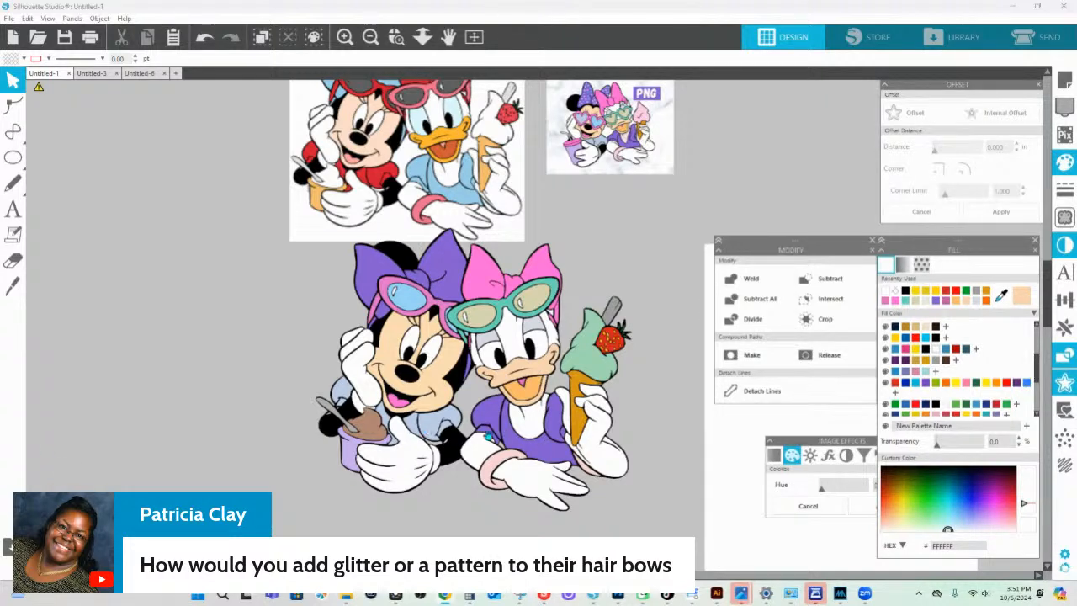
click(386, 281)
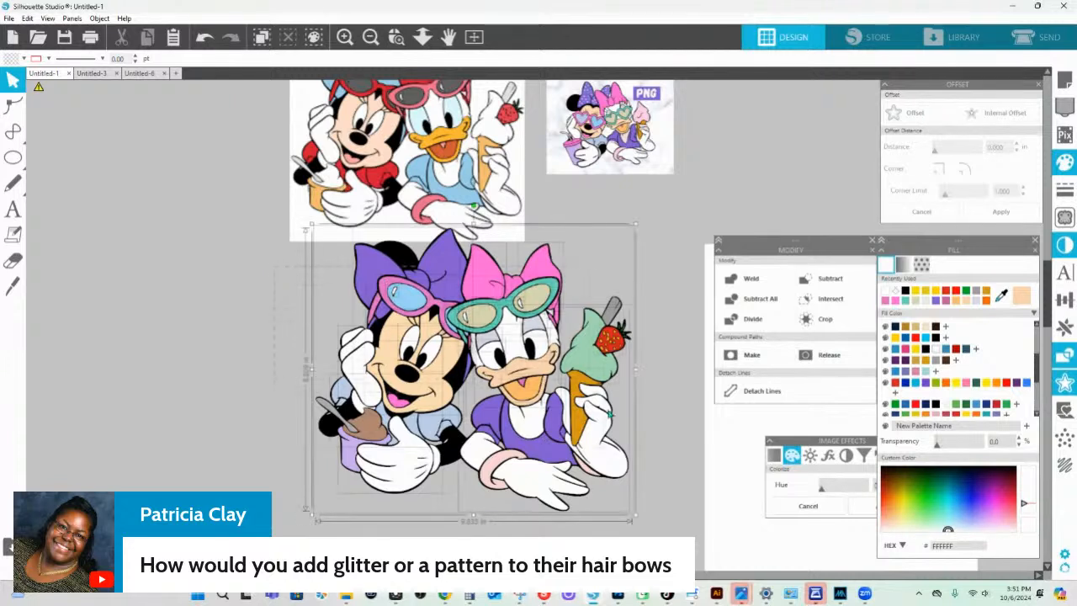
drag(599, 344, 245, 387)
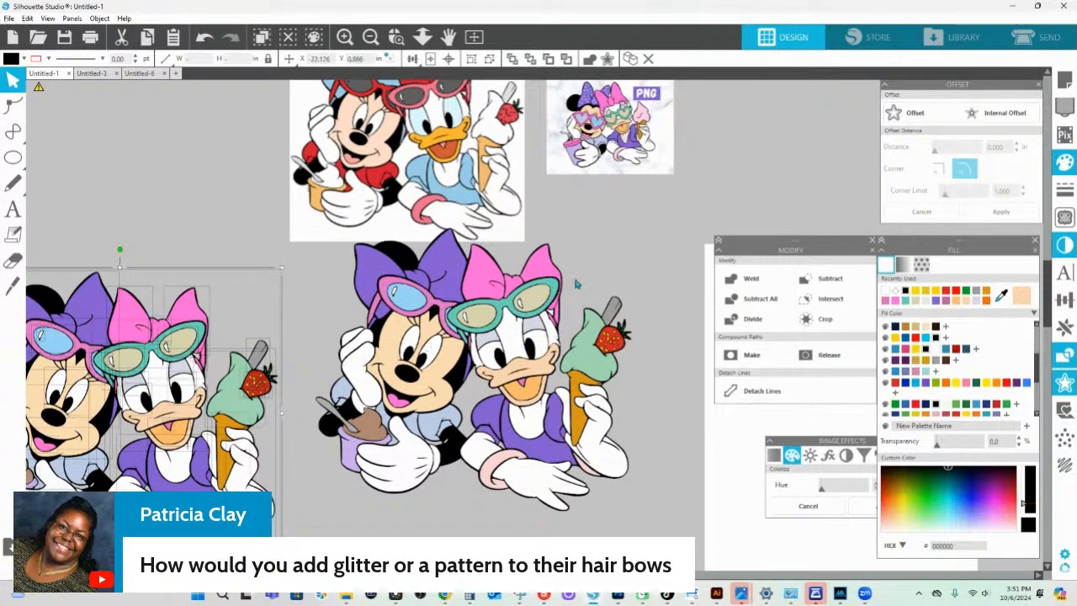
click(627, 260)
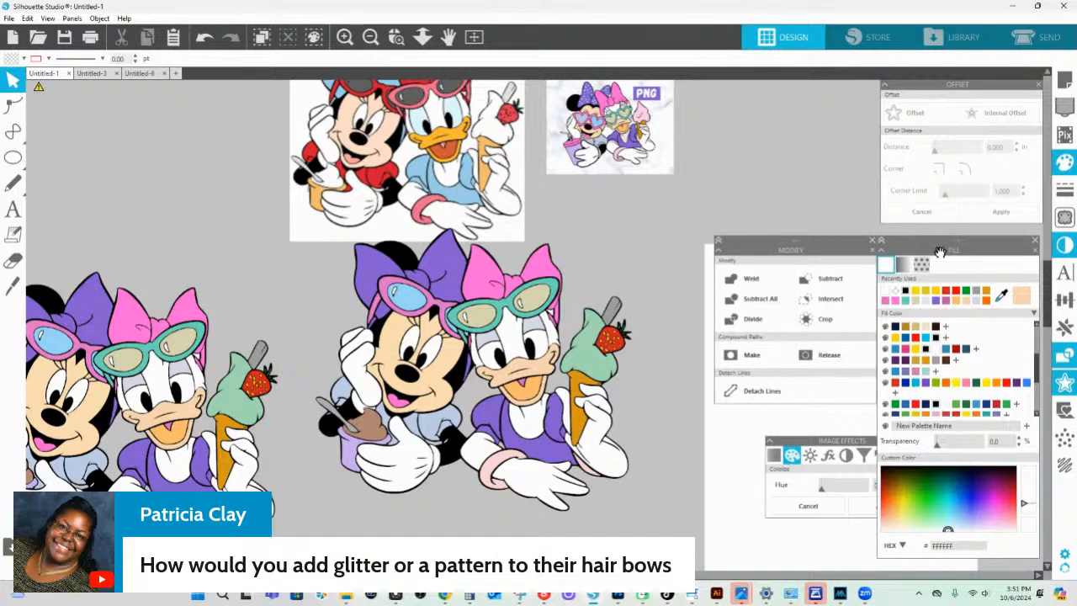
- Fill all pink pieces of Daisy's bow with the purple-pink marbled pattern and combine them into one object
click(532, 278)
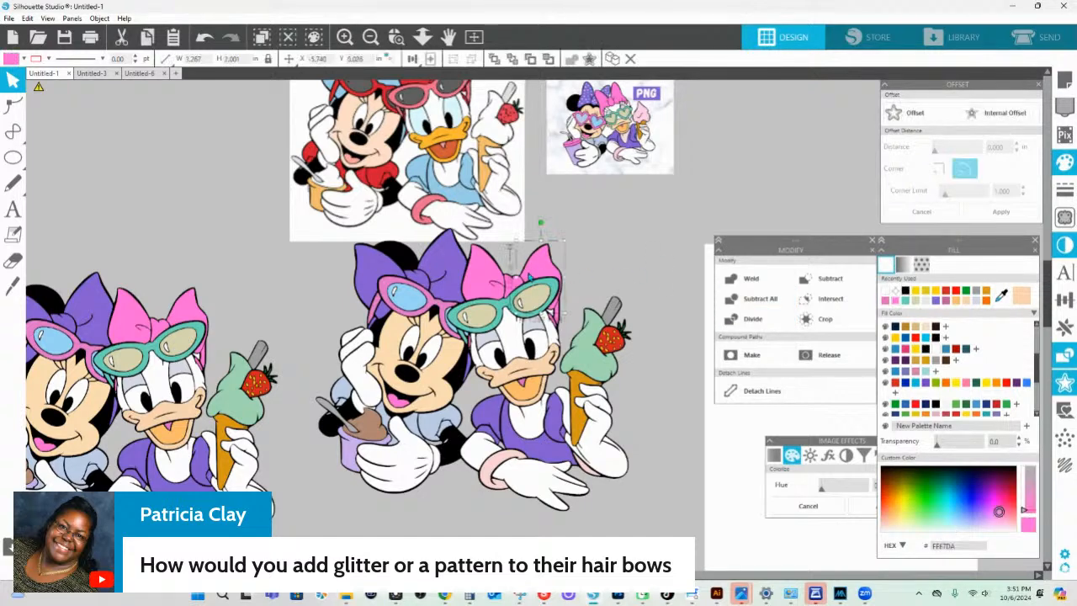
shift+click(480, 288)
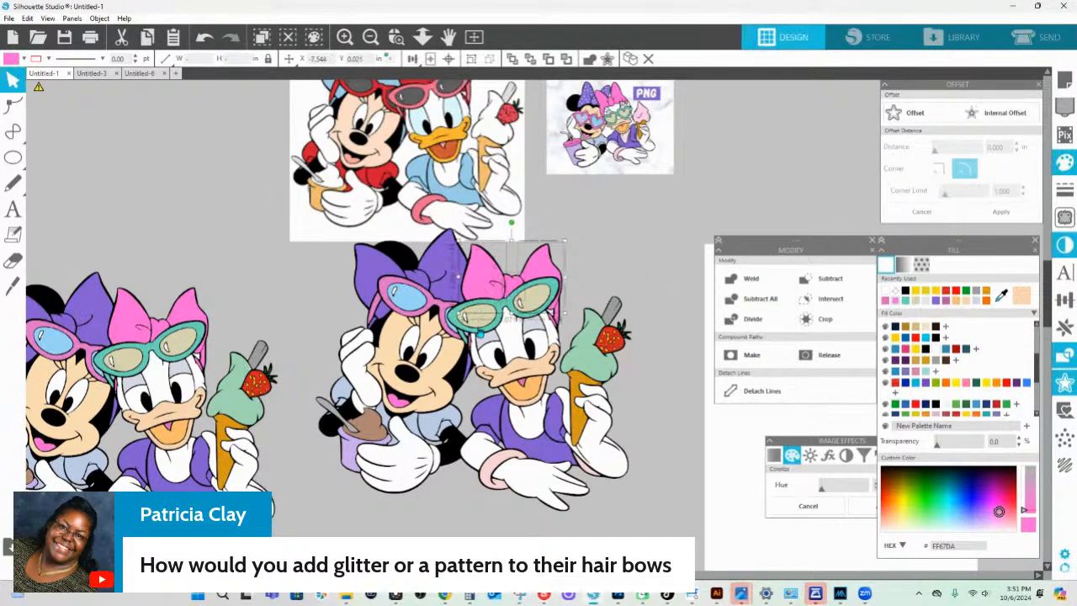
shift+click(471, 347)
shift+click(555, 313)
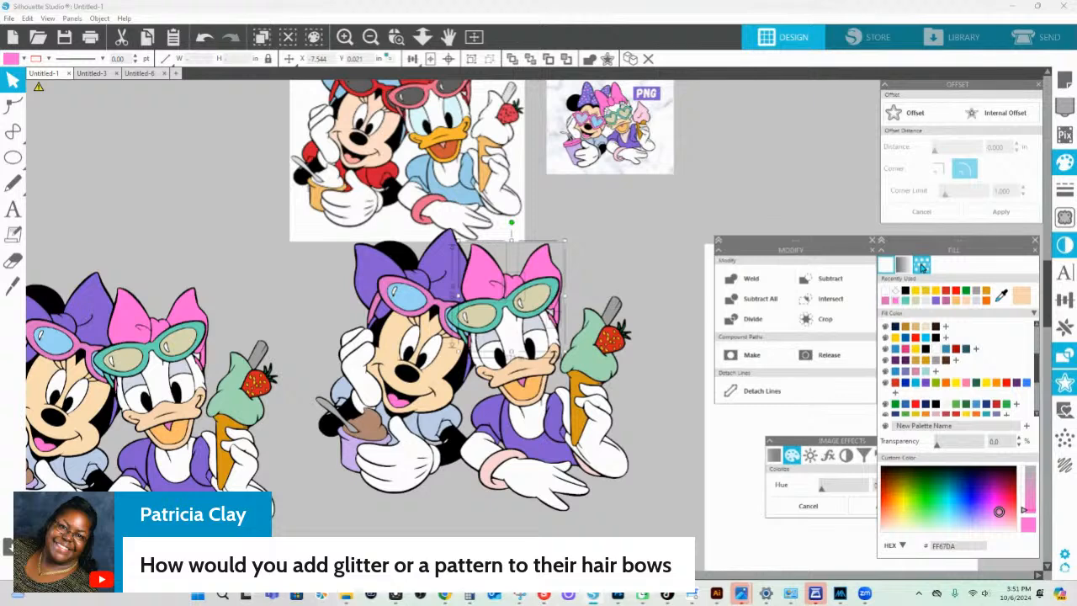
click(921, 266)
scroll(930, 364, down, 5)
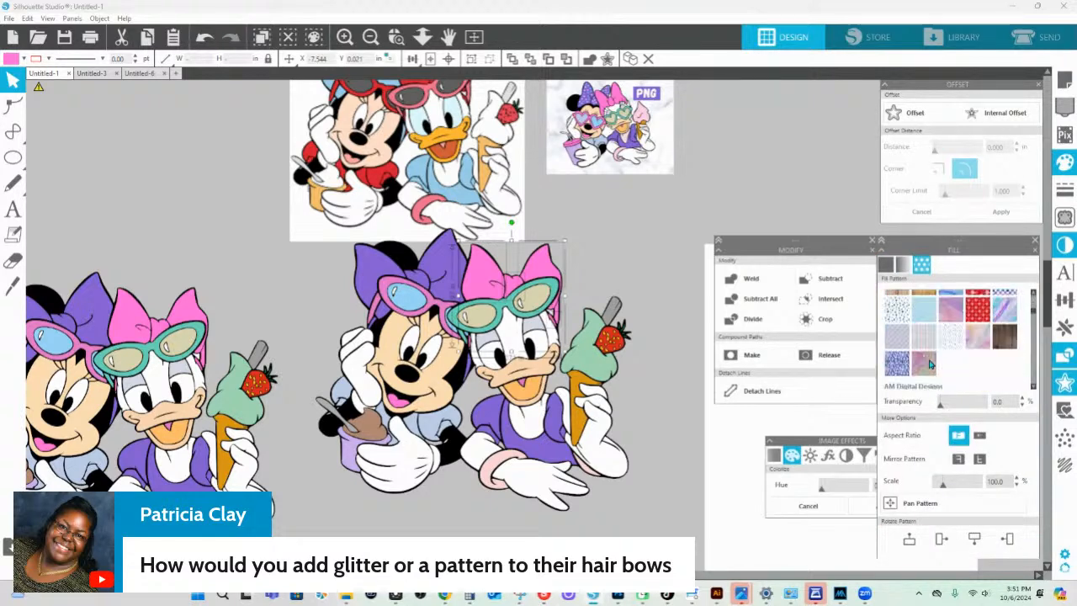
scroll(930, 364, down, 3)
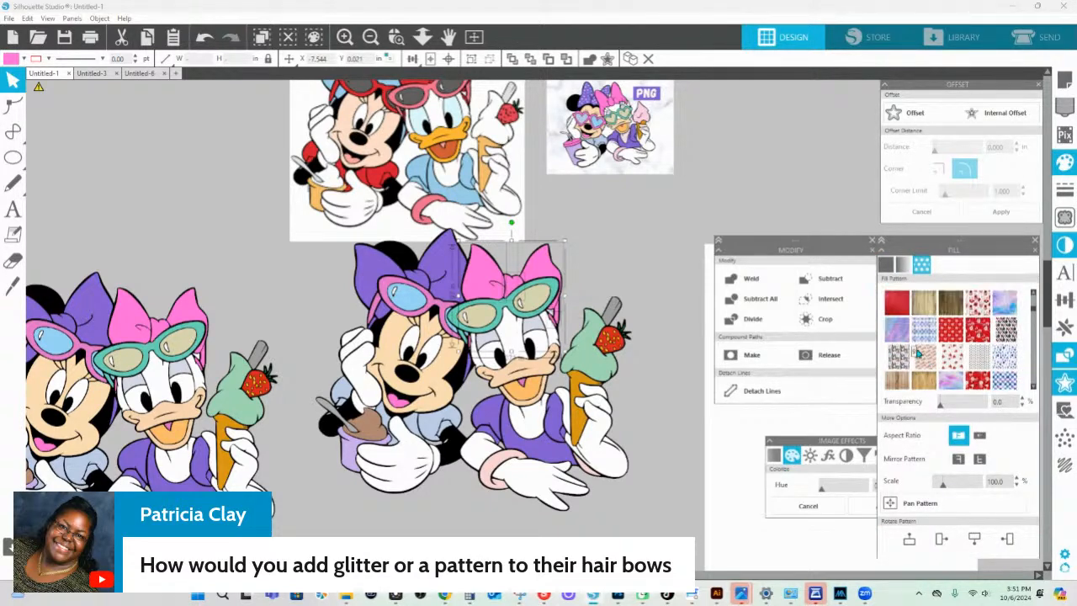
click(898, 325)
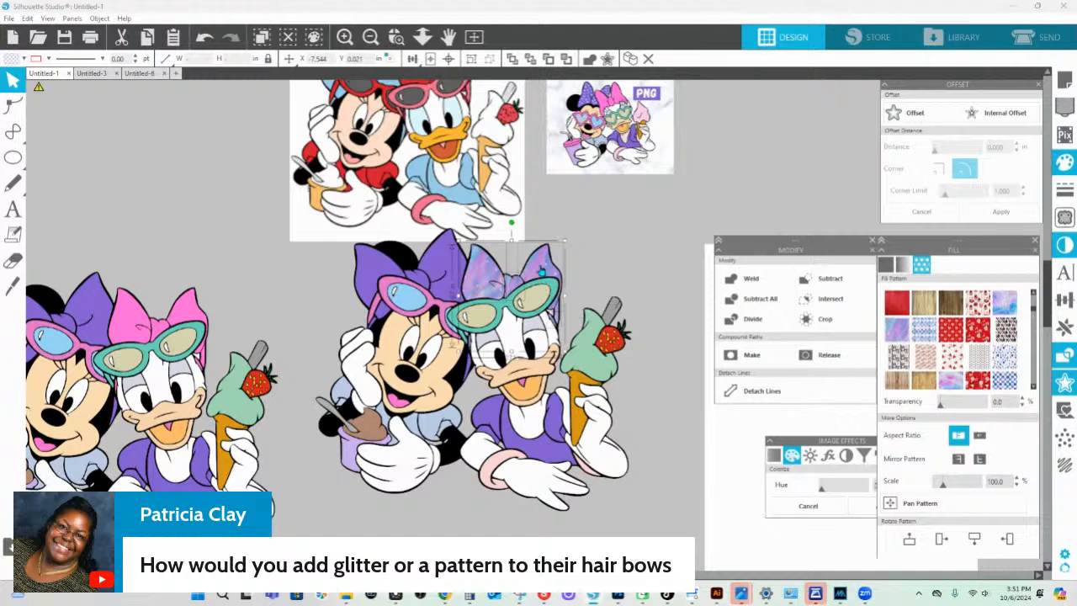
right_click(543, 268)
click(572, 481)
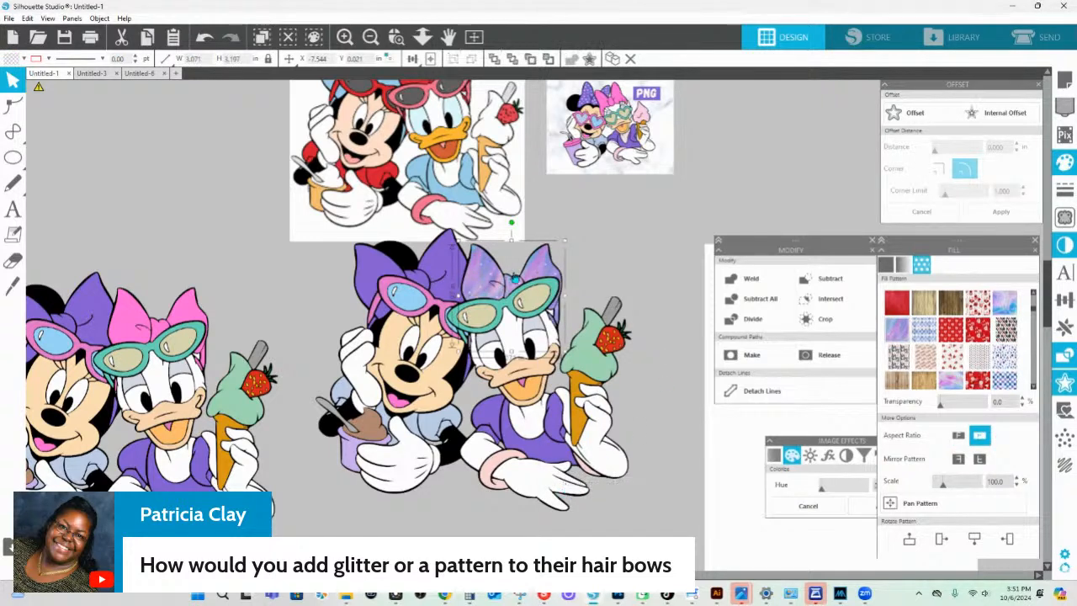
- Try the white polka-dot, pink and pale blush bokeh patterns on Daisy's bow
scroll(947, 357, down, 1)
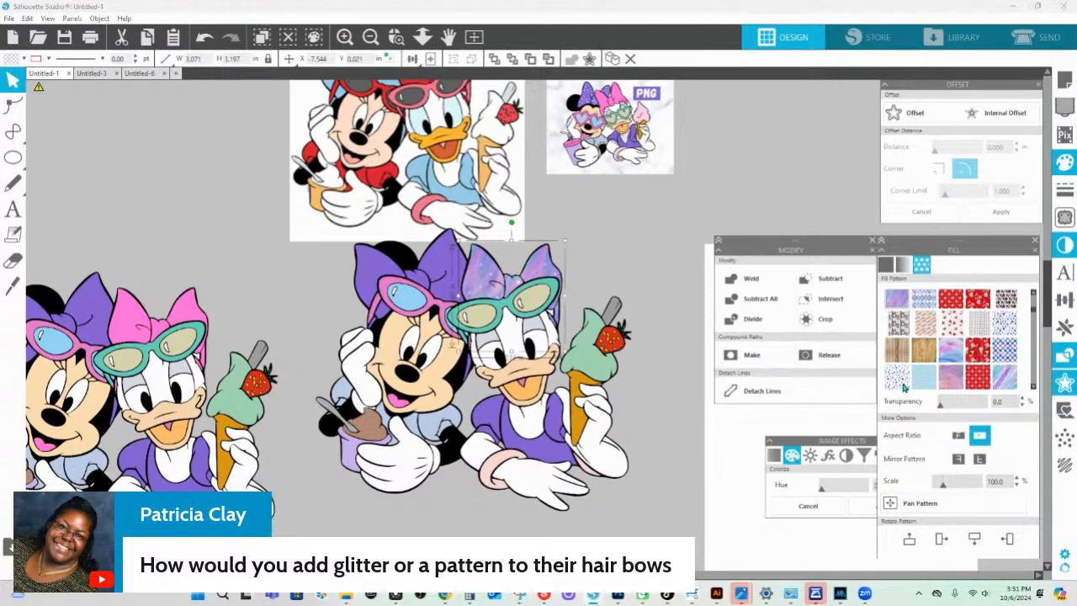
click(923, 354)
click(898, 381)
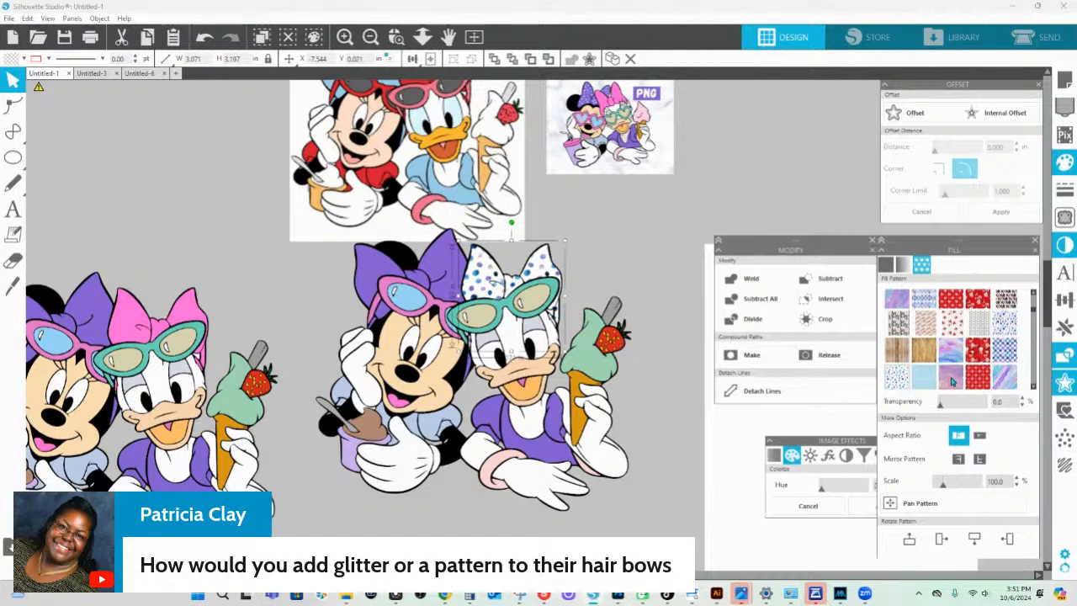
scroll(949, 381, down, 3)
click(942, 372)
scroll(941, 357, down, 4)
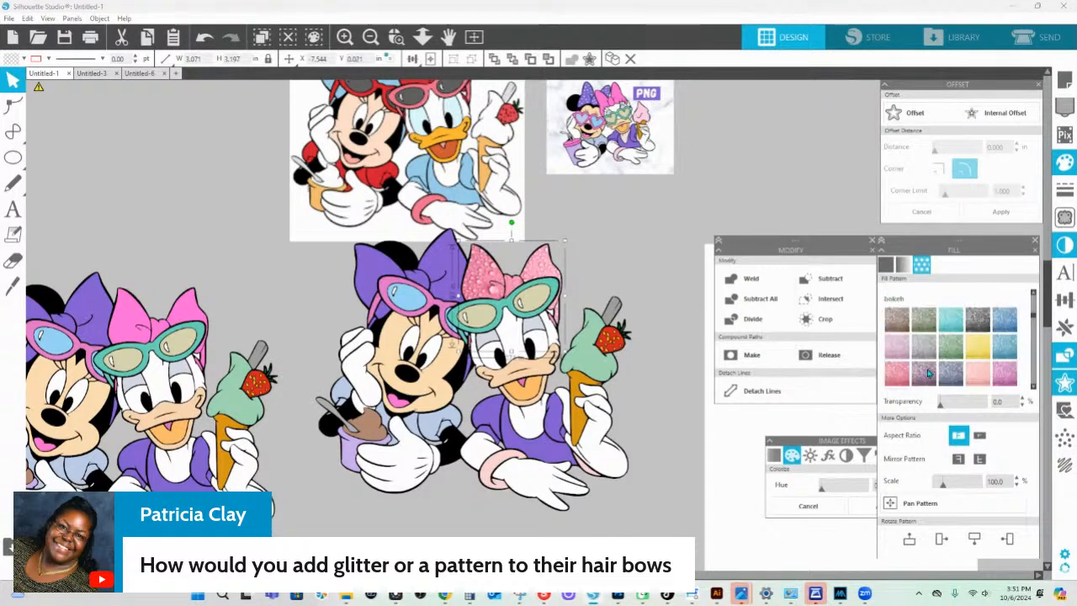
click(899, 337)
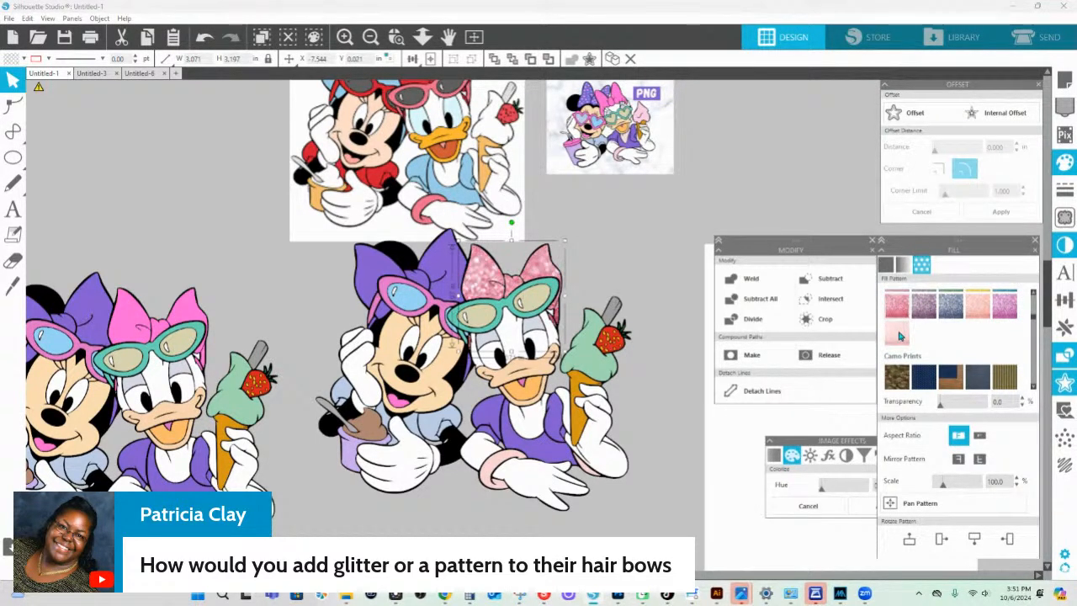
scroll(921, 363, down, 6)
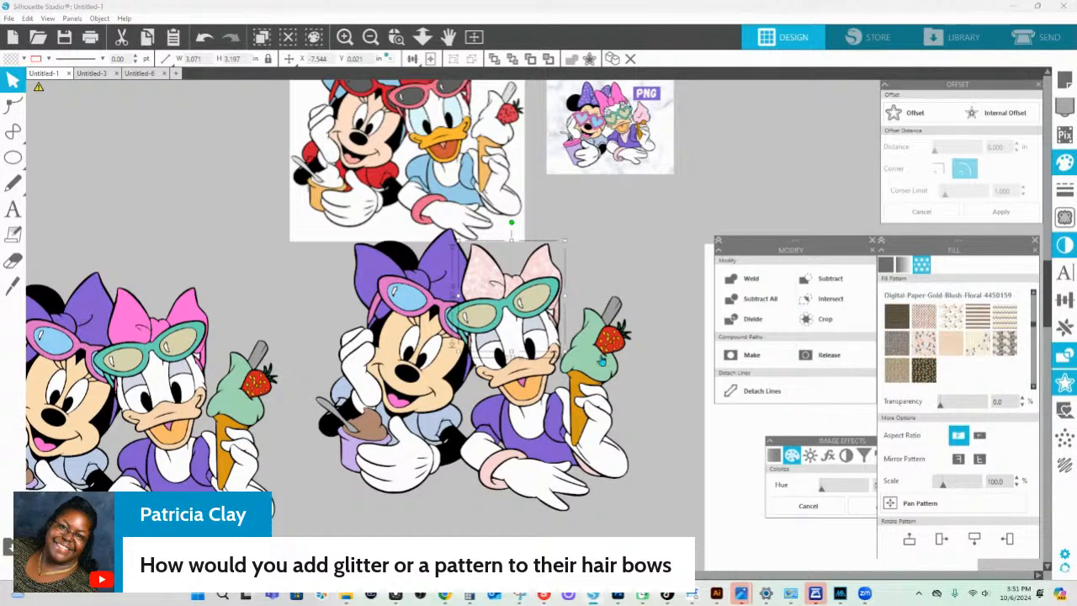
- Draw a rectangle about 10.37 by 6.64 in around the bows, fill it with the Gold-Blush-Floral rose pattern and send it to the back
click(13, 159)
click(39, 158)
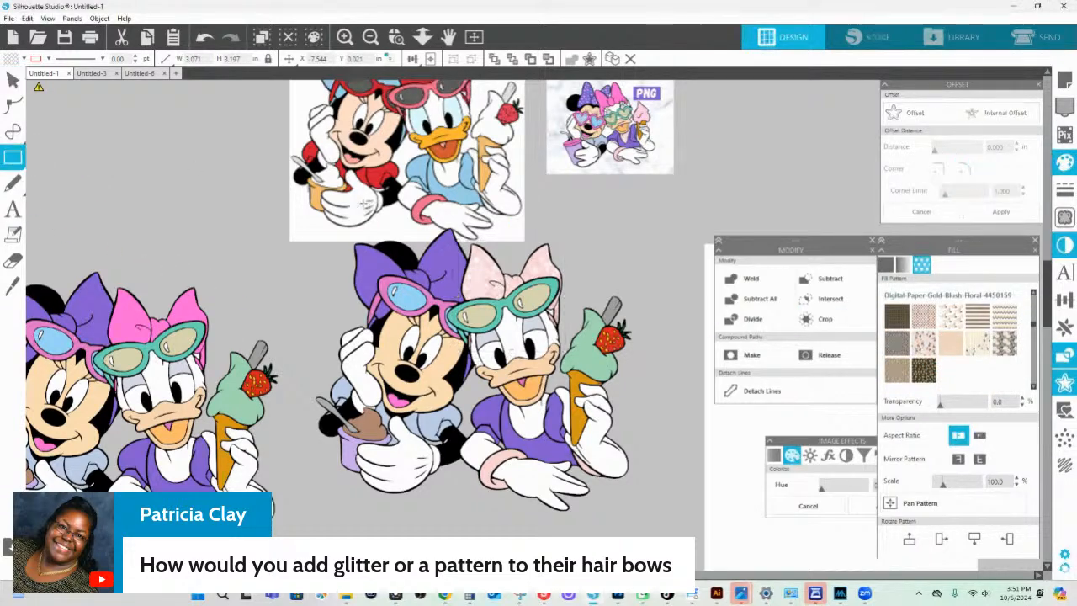
drag(304, 168, 634, 380)
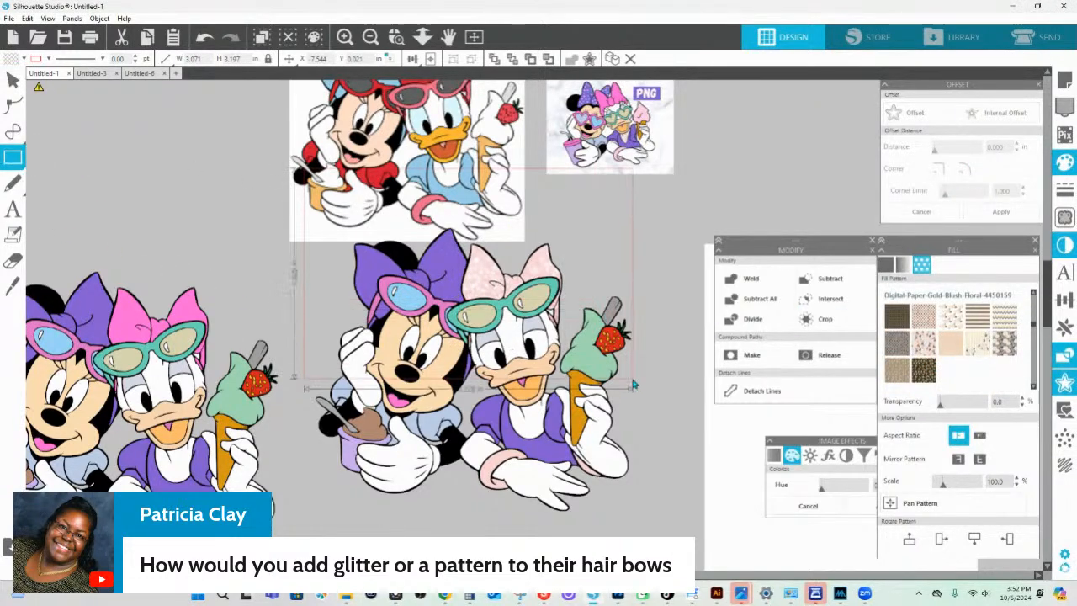
click(920, 340)
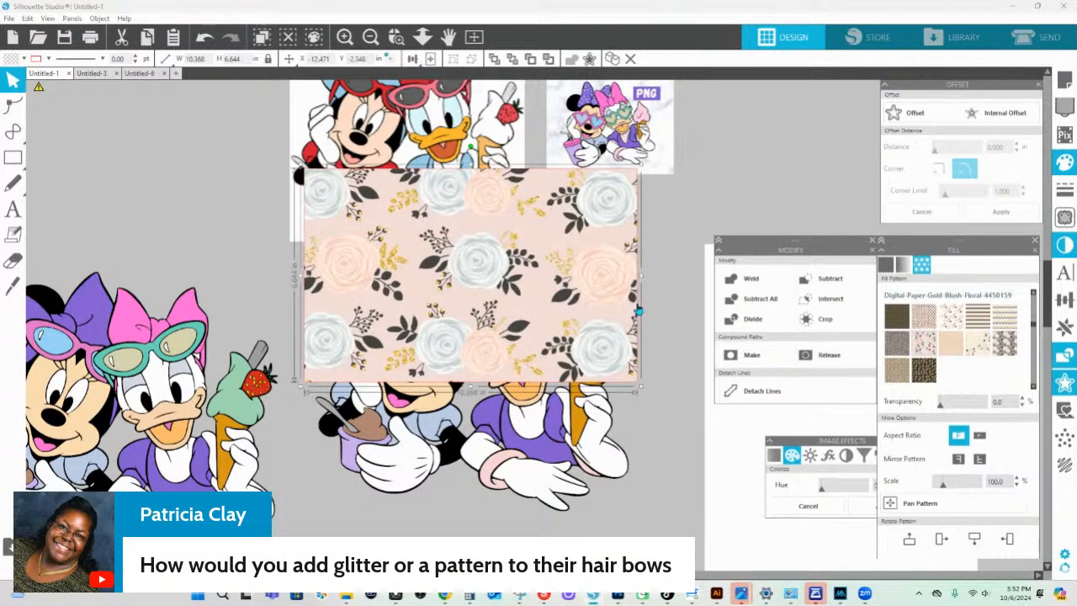
right_click(611, 314)
click(651, 526)
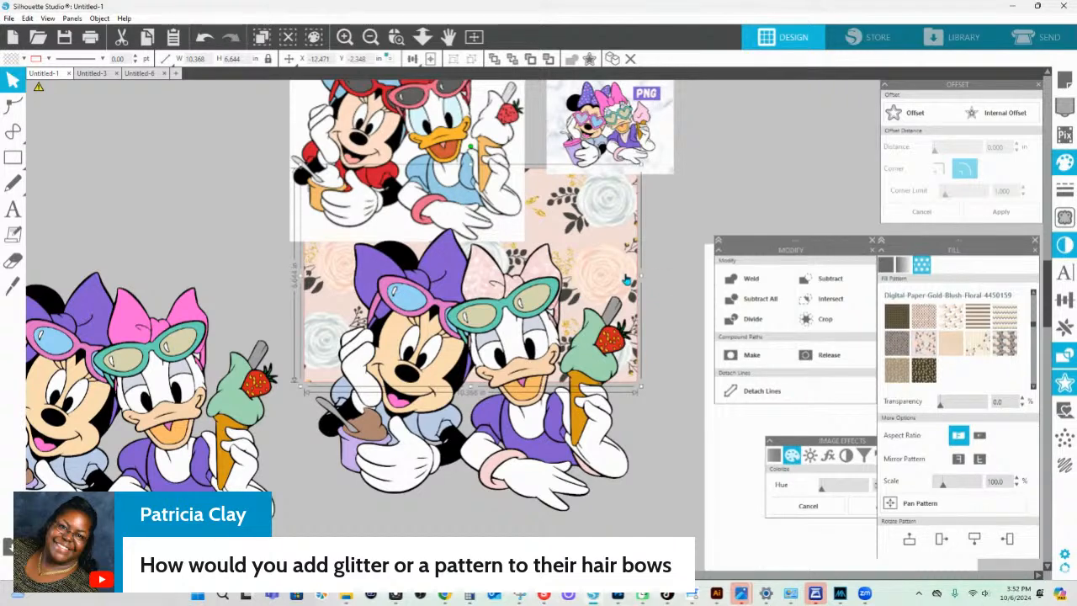
- Crop the rose-patterned rectangle to the shape of Daisy's bow and make the cropped pieces' line color transparent
shift+click(545, 275)
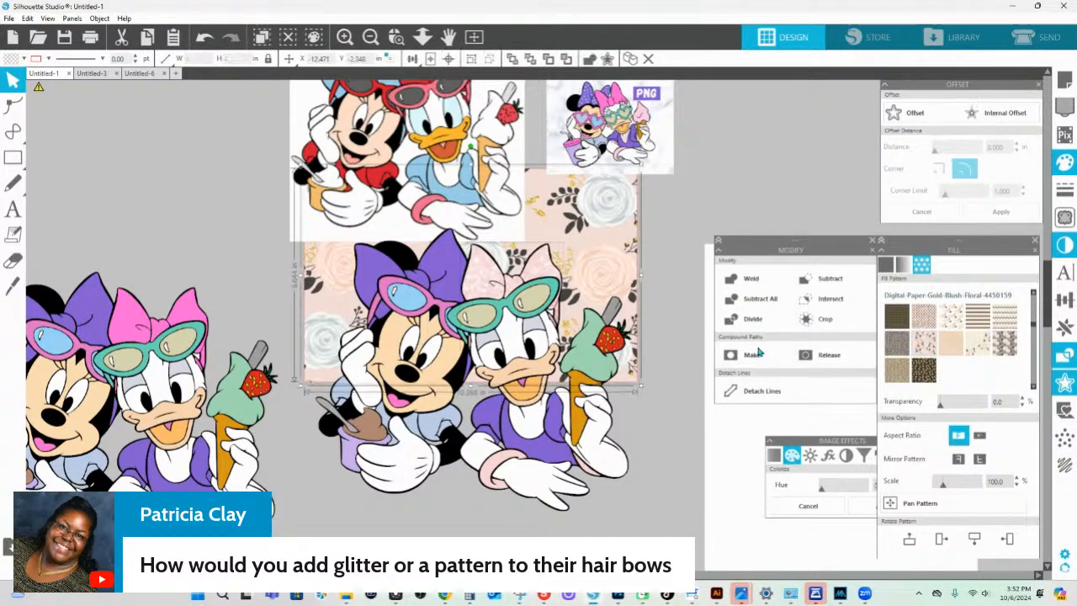
click(824, 319)
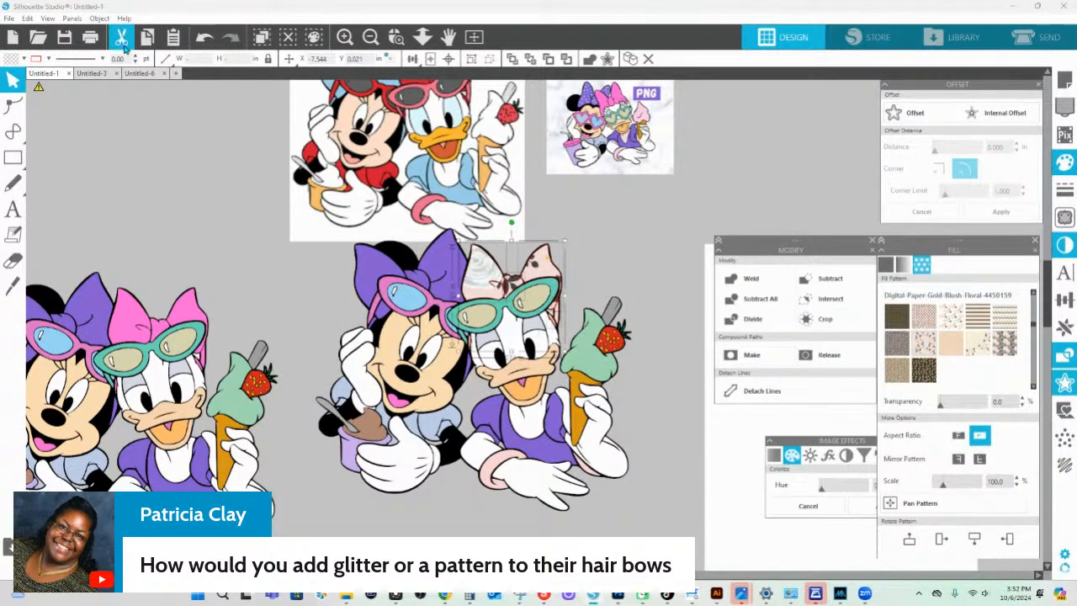
click(49, 59)
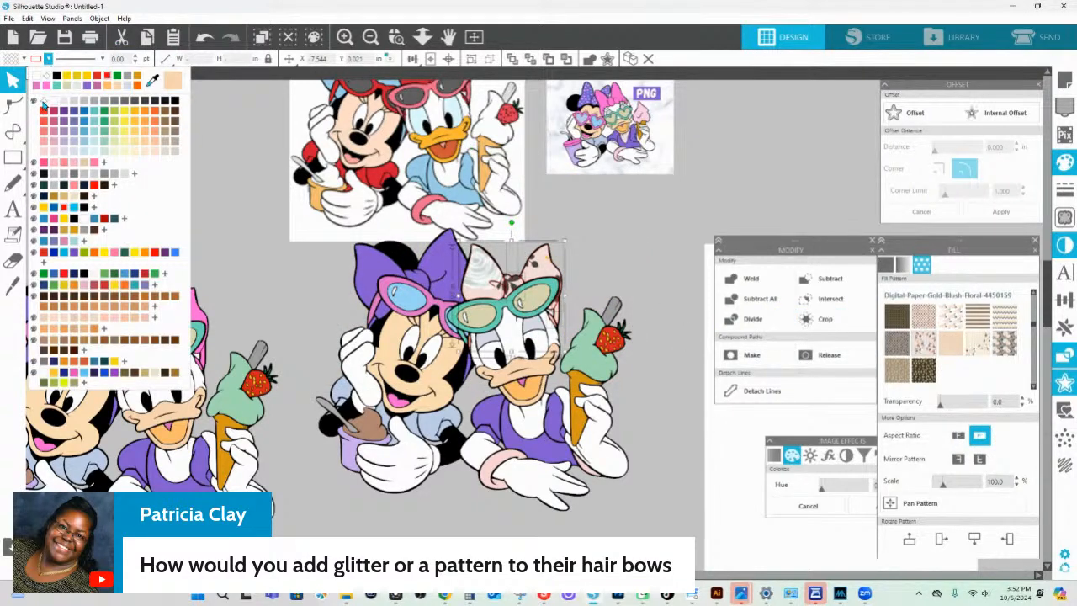
- Fill Daisy's bow with the gold glitter pattern from the Gold Foils set
scroll(917, 353, down, 2)
click(900, 347)
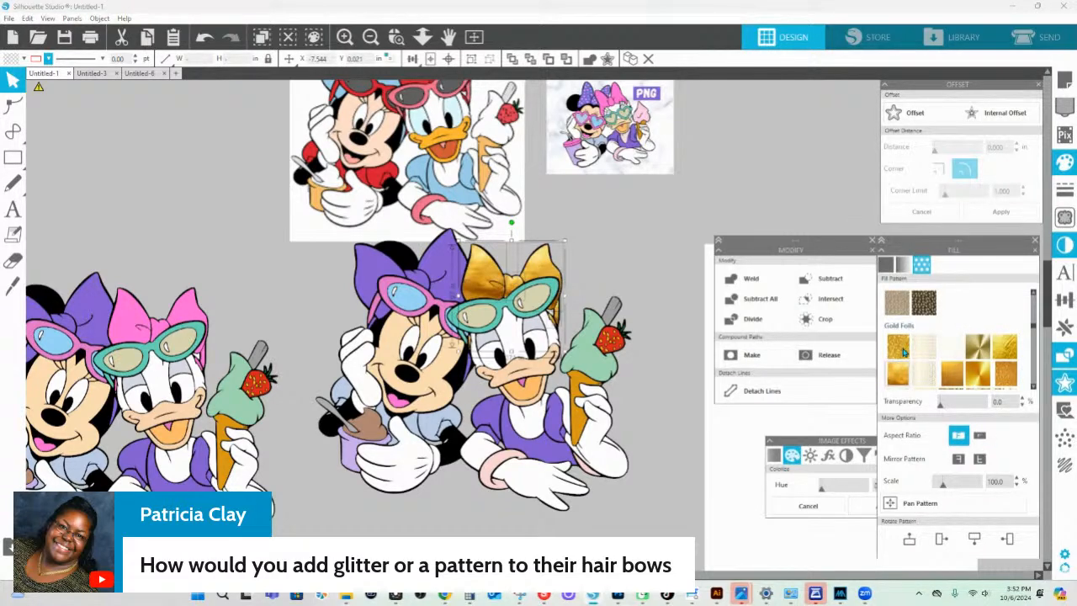
click(902, 353)
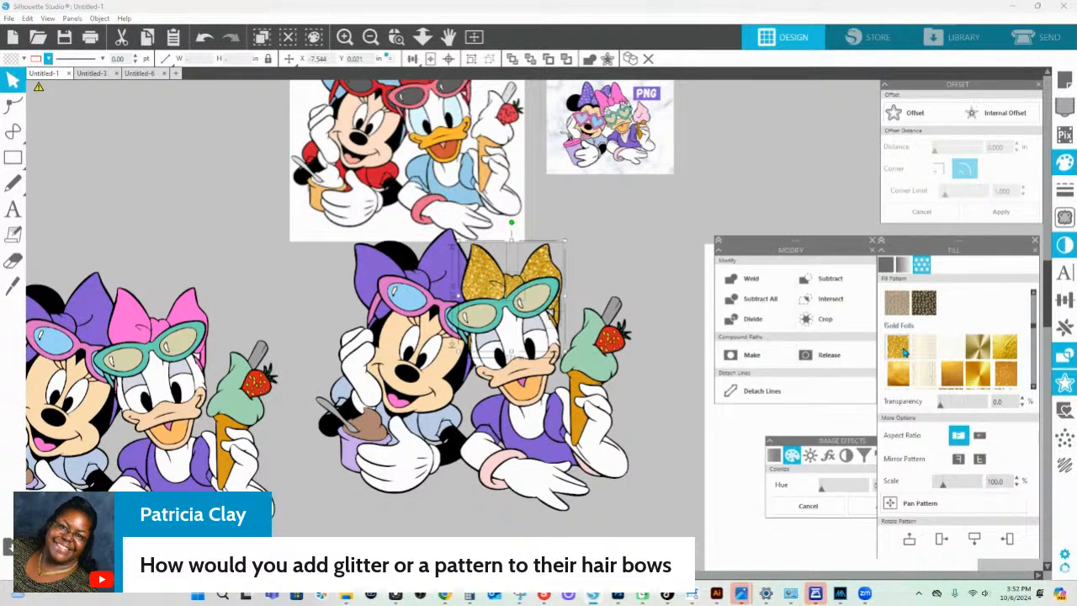
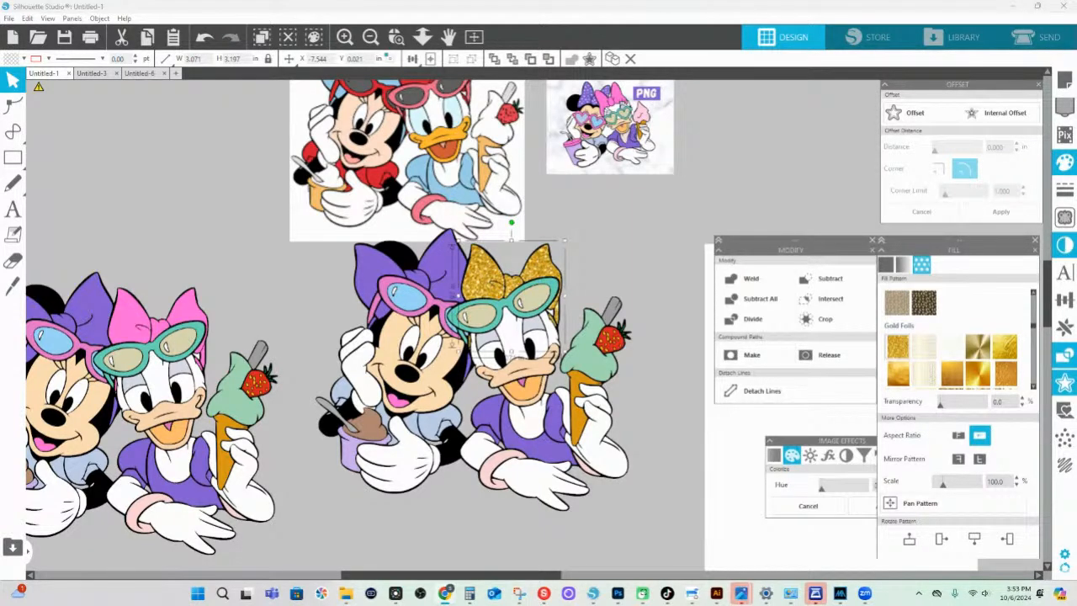
- Switch to Chrome and search Google for "ice cream with sprinkles clipart"
drag(26, 141, 642, 150)
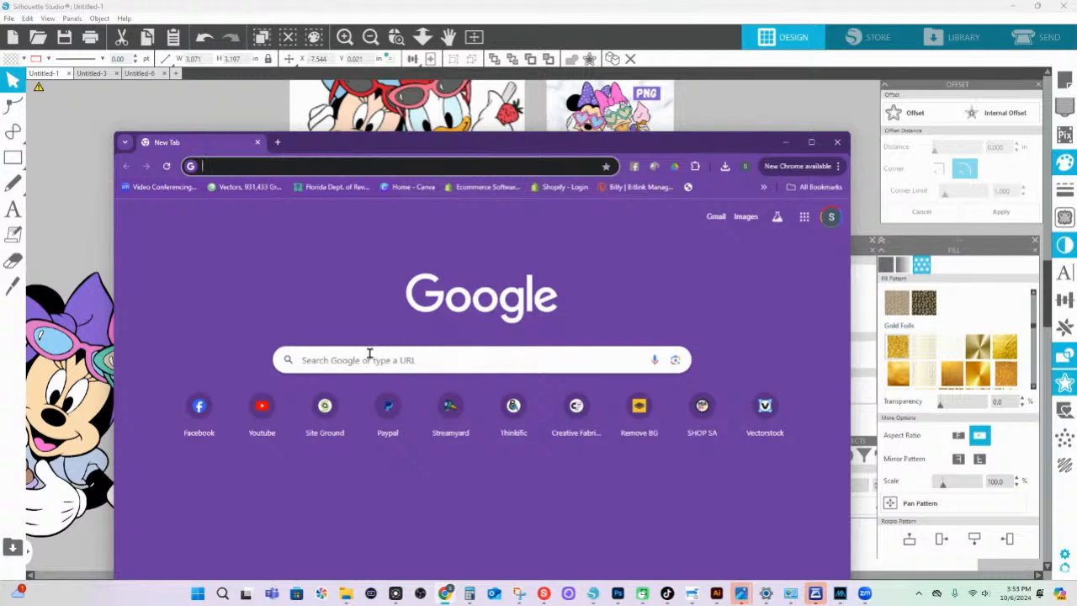
click(353, 357)
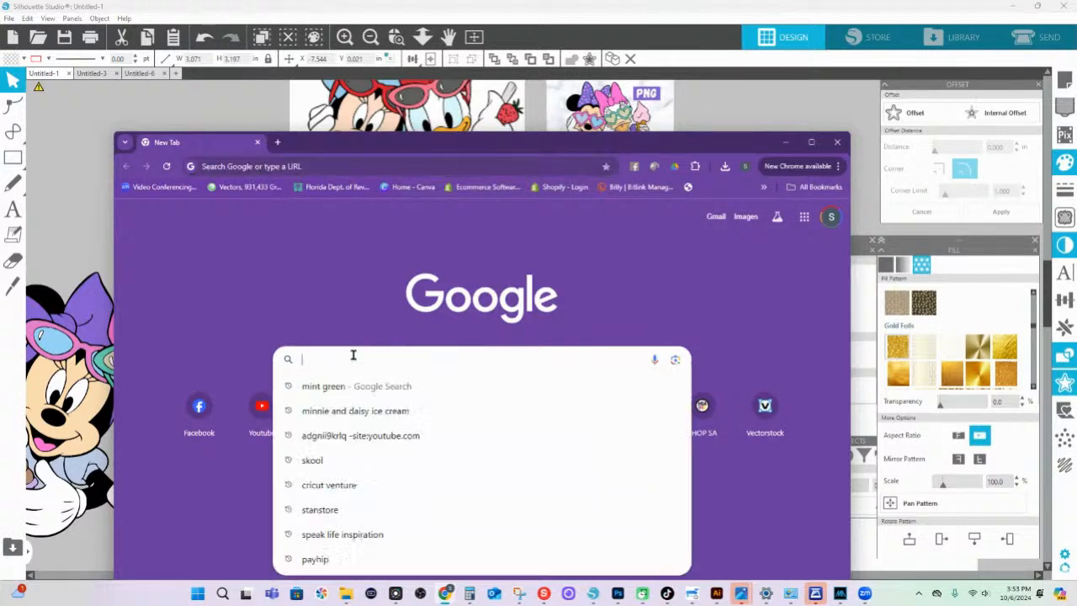
text(ice cre)
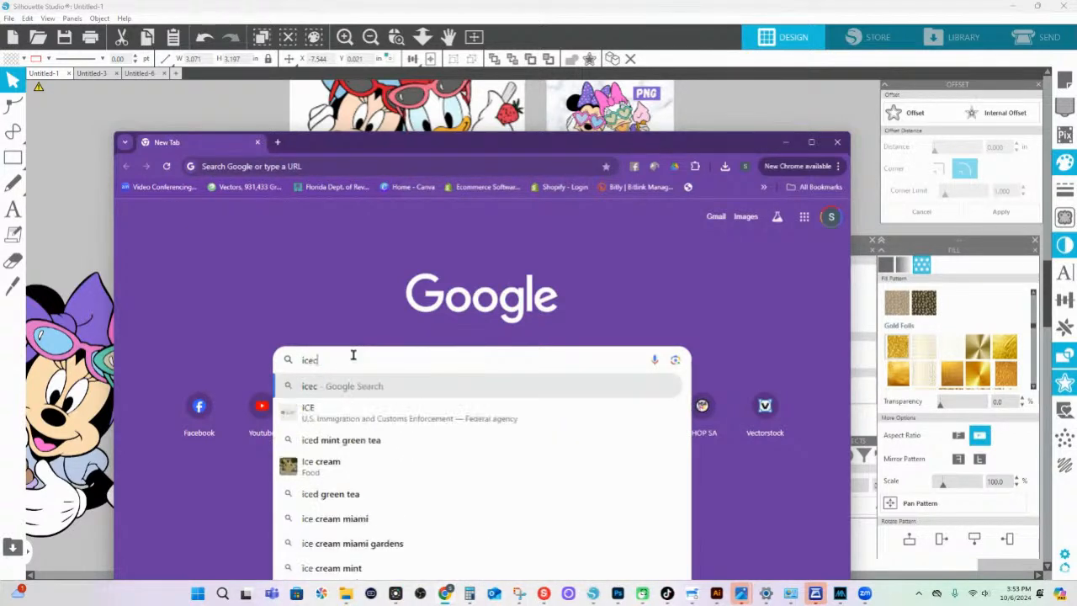
text(am)
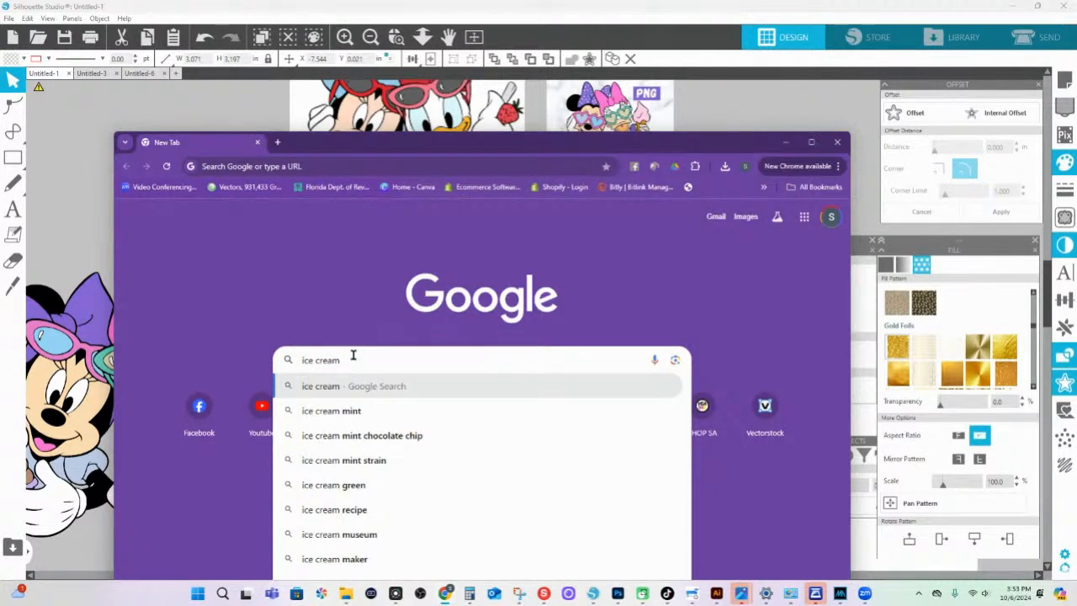
text( with sp)
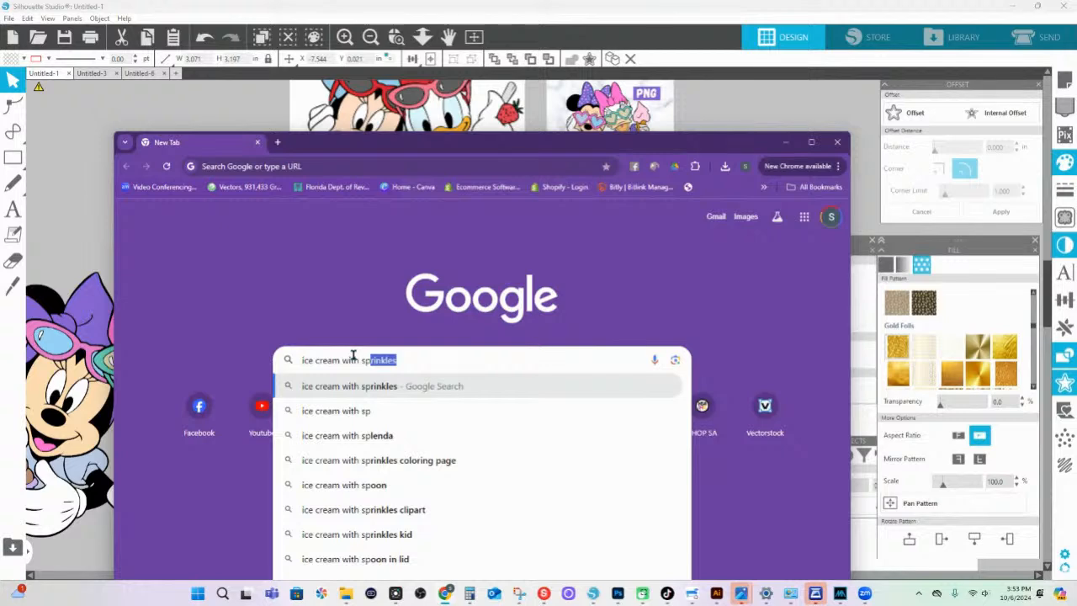
text(rinkles clip)
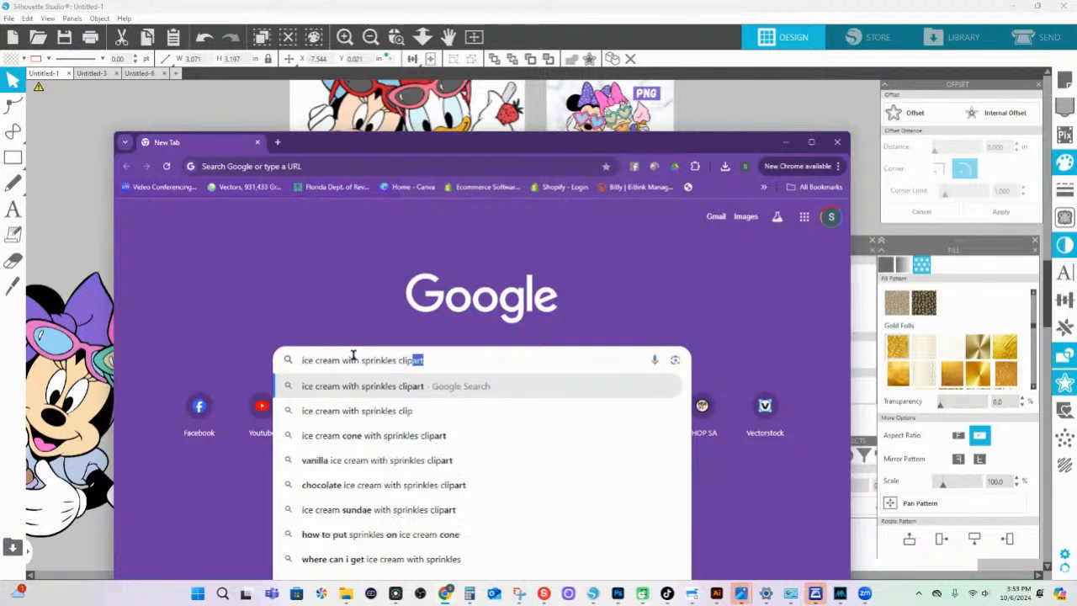
text(art)
key(Return)
scroll(353, 360, down, 5)
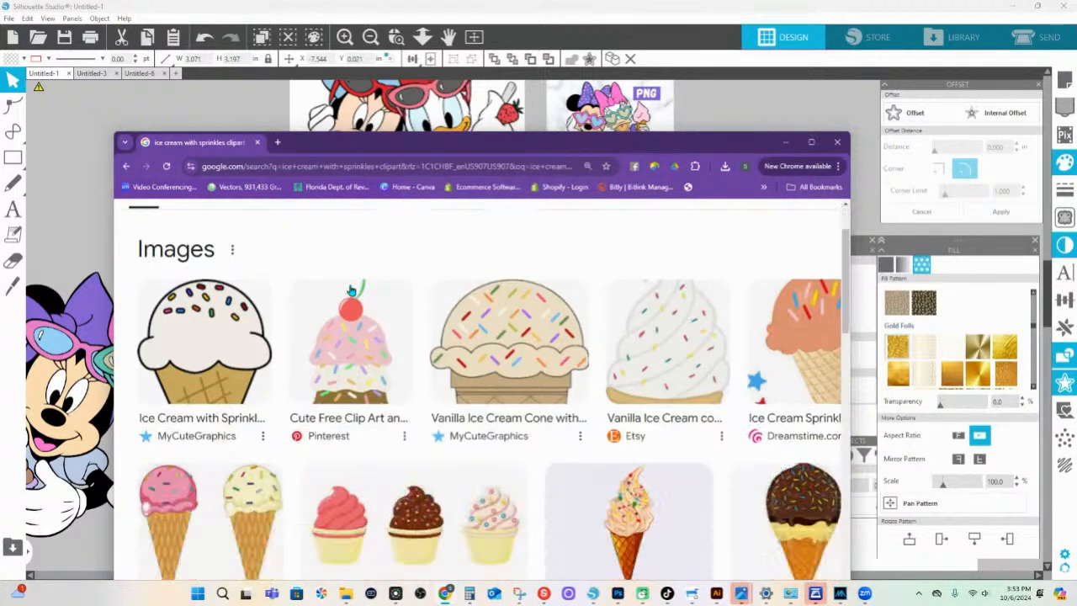
scroll(425, 308, up, 5)
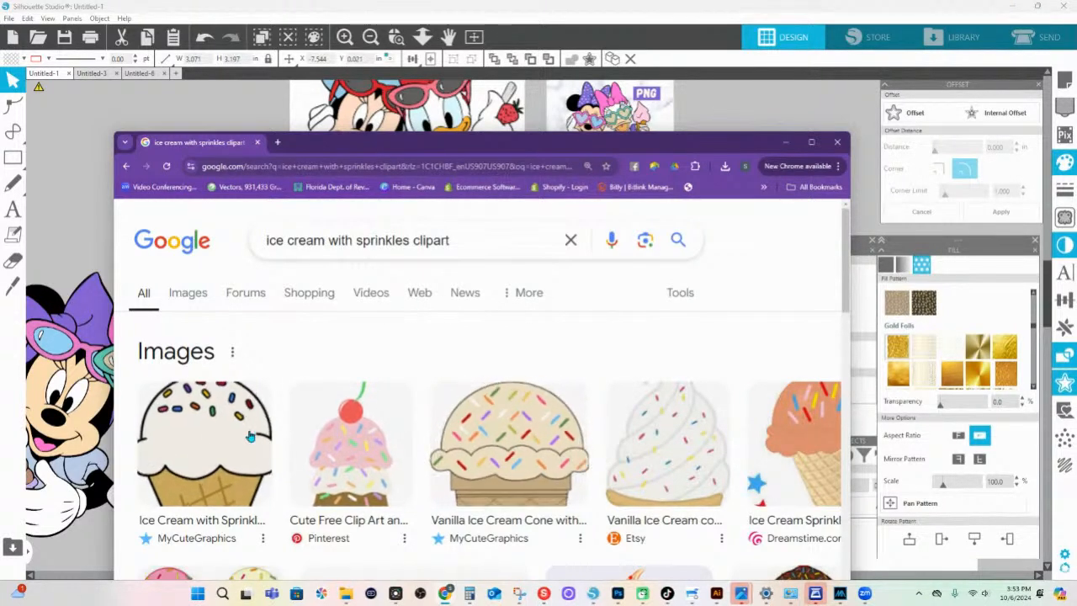
- Preview several sprinkle cone results, copy the triple-scoop cone with a cherry from Pinterest, and paste it into the Silhouette Studio design
click(193, 429)
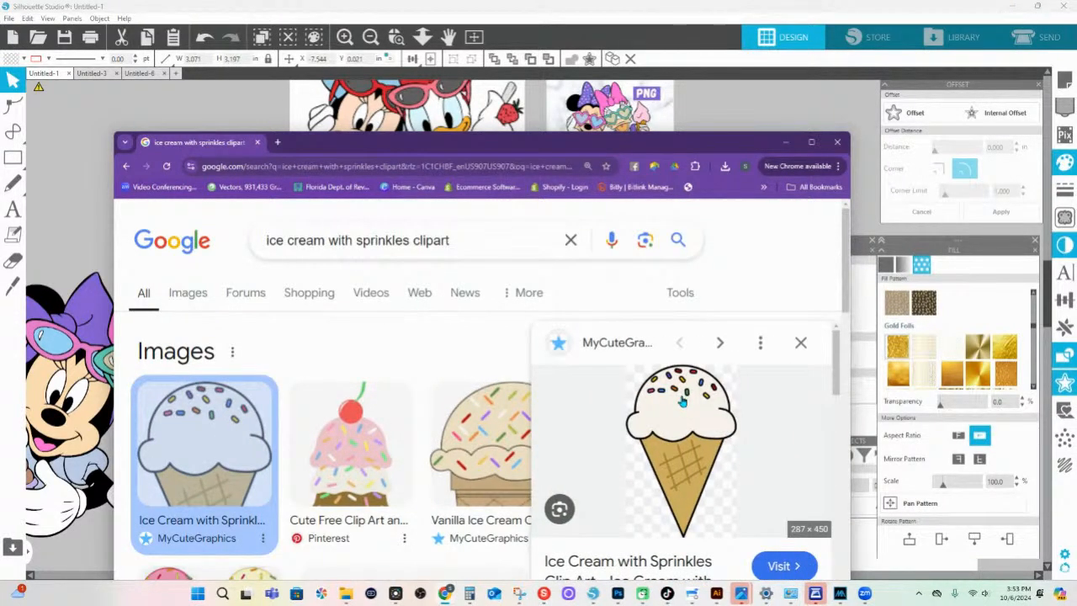
click(480, 449)
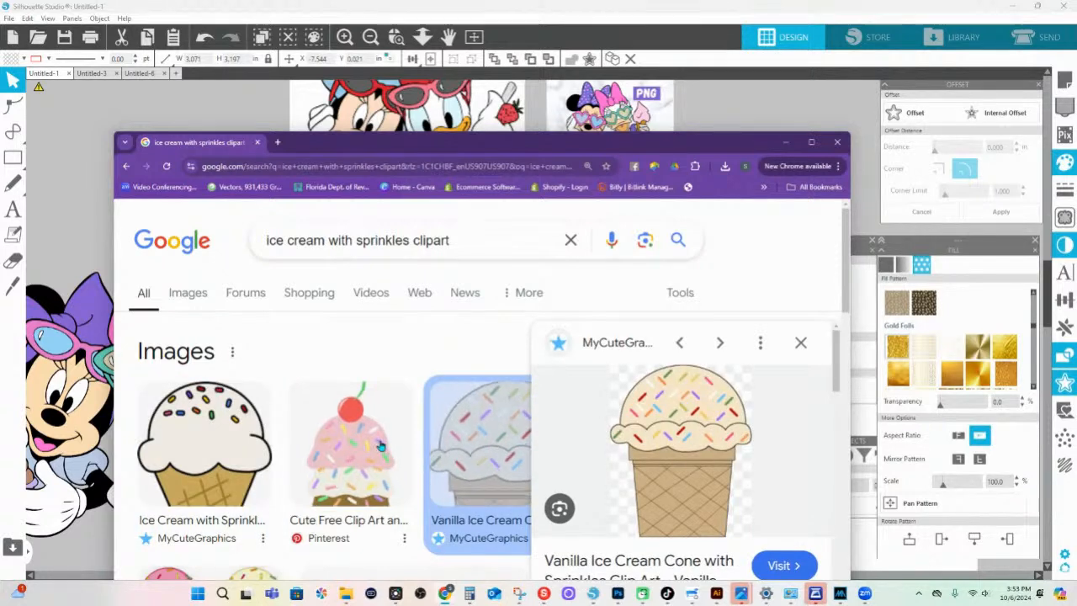
click(383, 442)
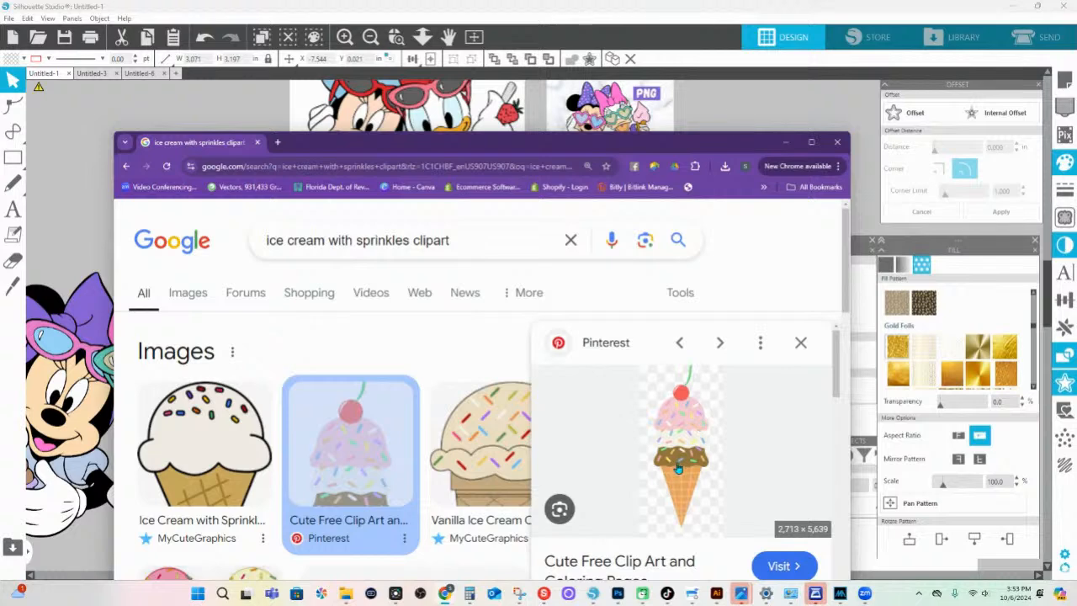
right_click(688, 422)
click(740, 308)
right_click(717, 112)
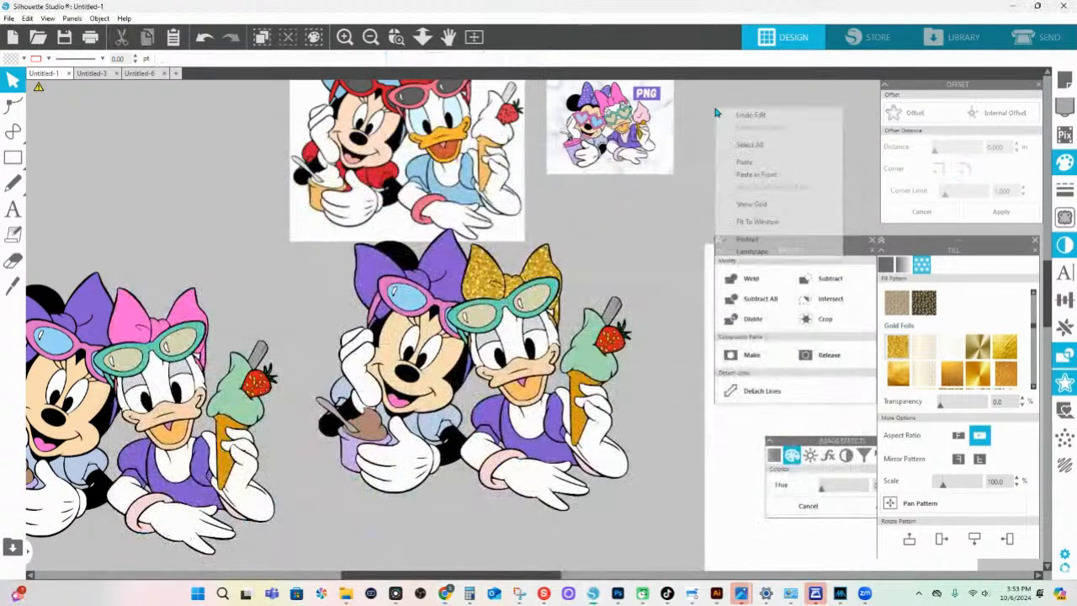
click(739, 173)
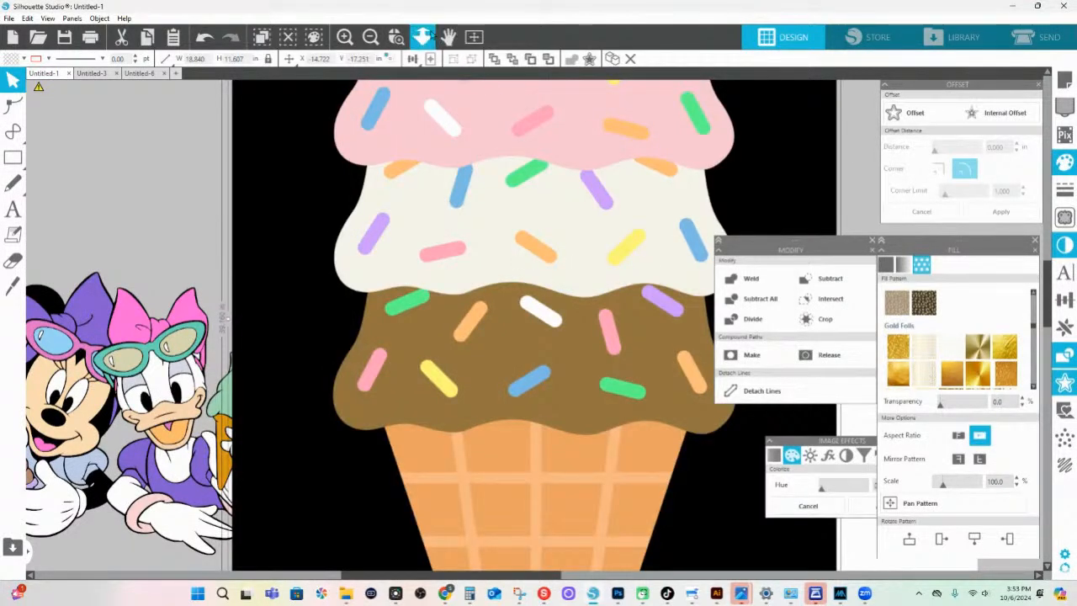
- Move the pasted ice cream cone image clear of the Minnie and Daisy drawings, onto empty space beside the page
click(422, 36)
drag(574, 300, 756, 279)
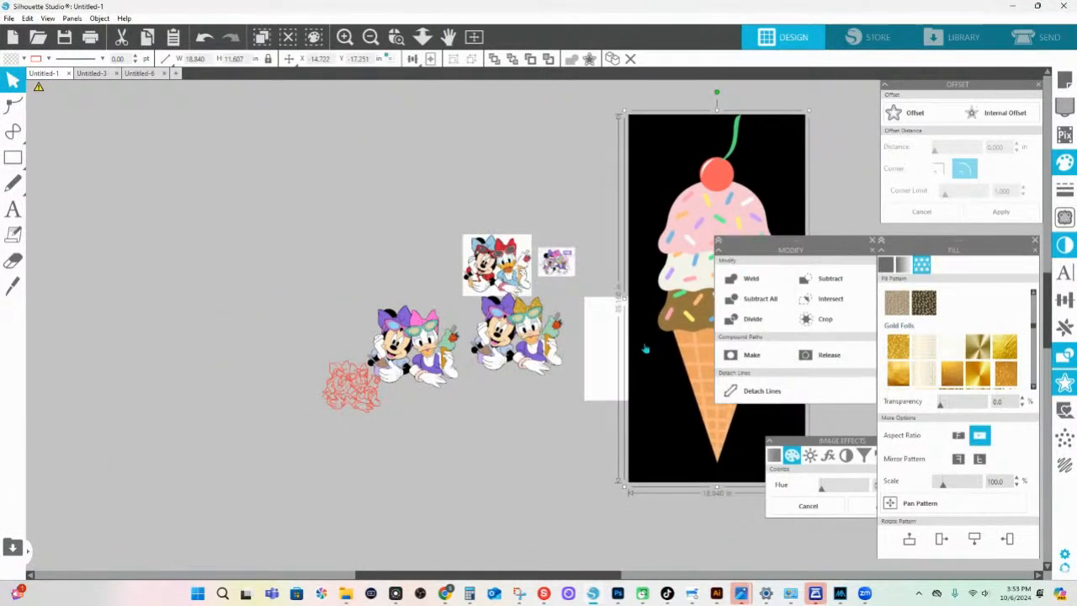
drag(599, 331, 385, 371)
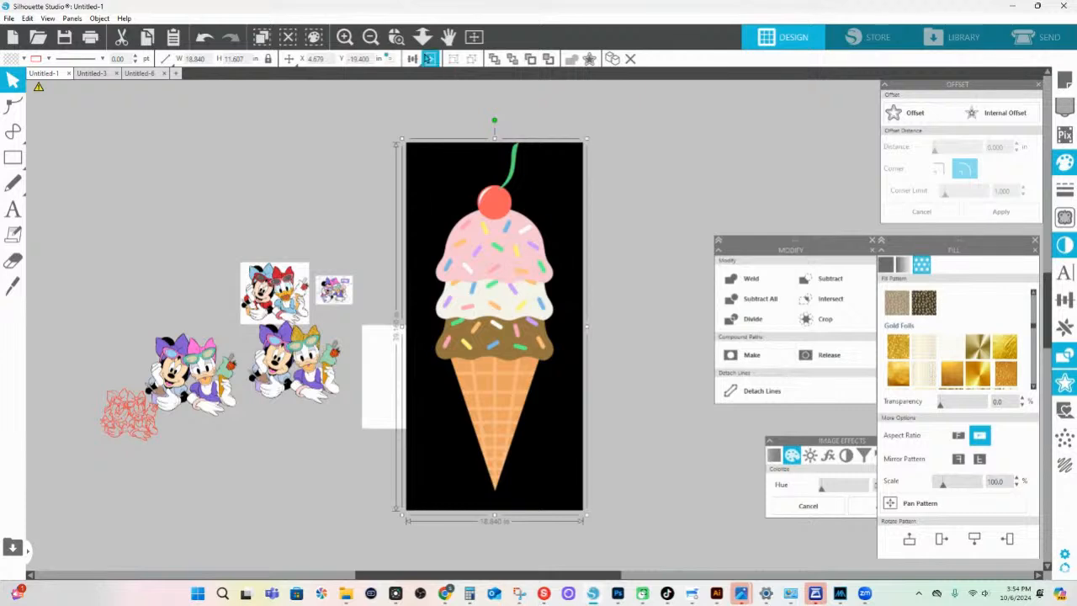
- Trace the chocolate scoop area of the cone image with its sprinkles, using the Trace style at 45% threshold
click(396, 37)
drag(427, 270, 582, 360)
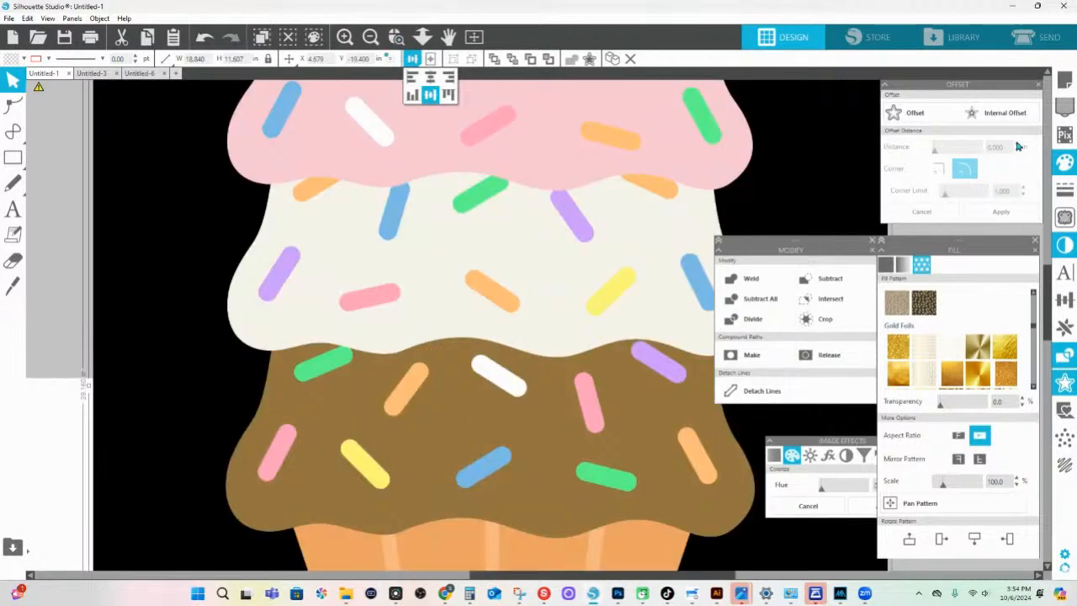
click(1066, 164)
click(1065, 217)
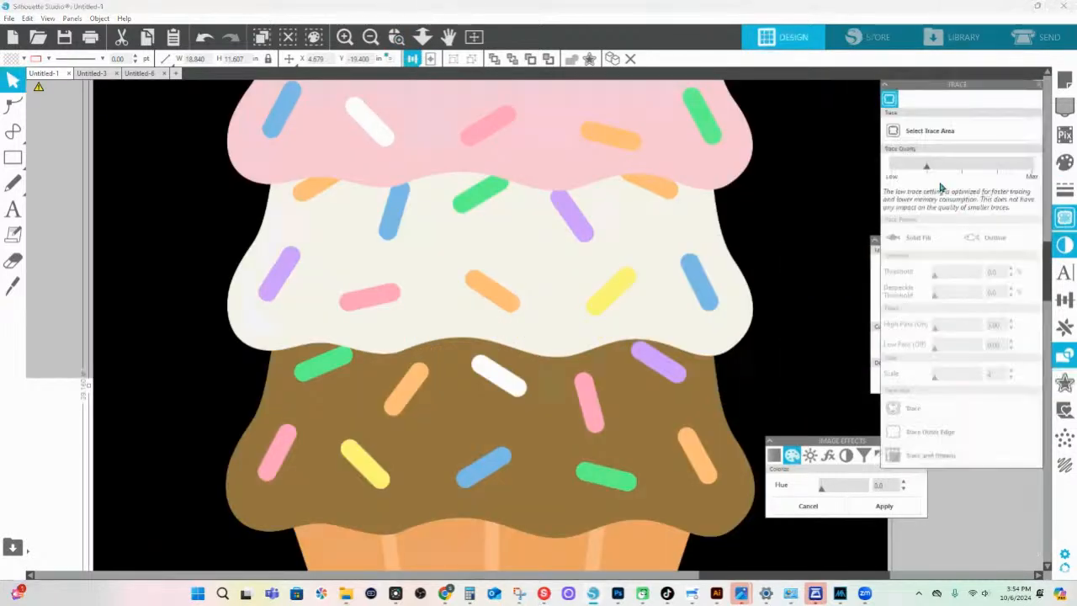
mouse_move(224, 319)
mouse_down()
mouse_move(759, 451)
mouse_move(817, 522)
mouse_up()
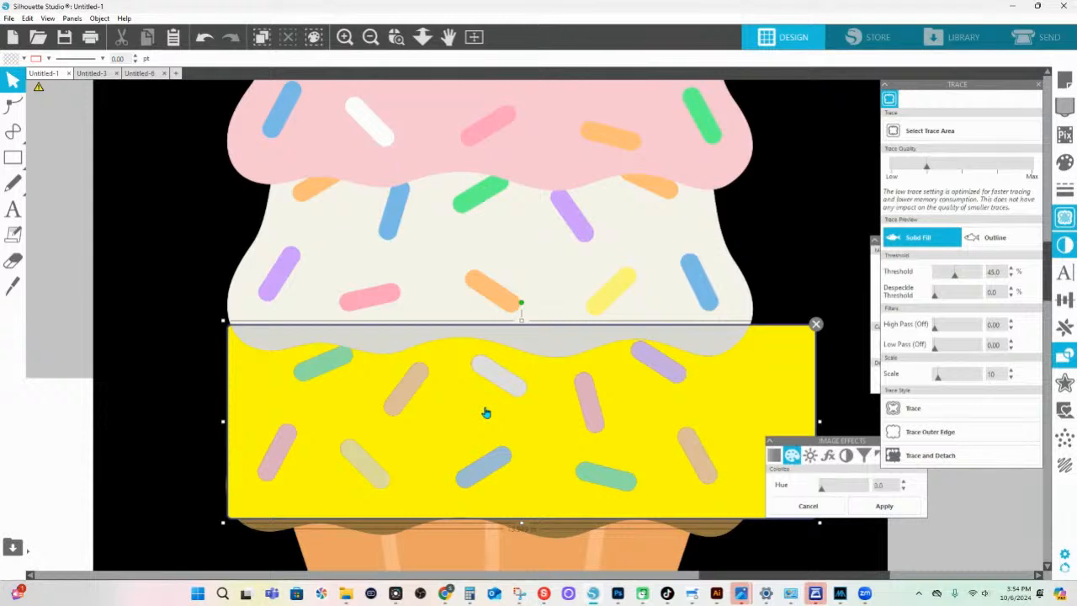
click(923, 410)
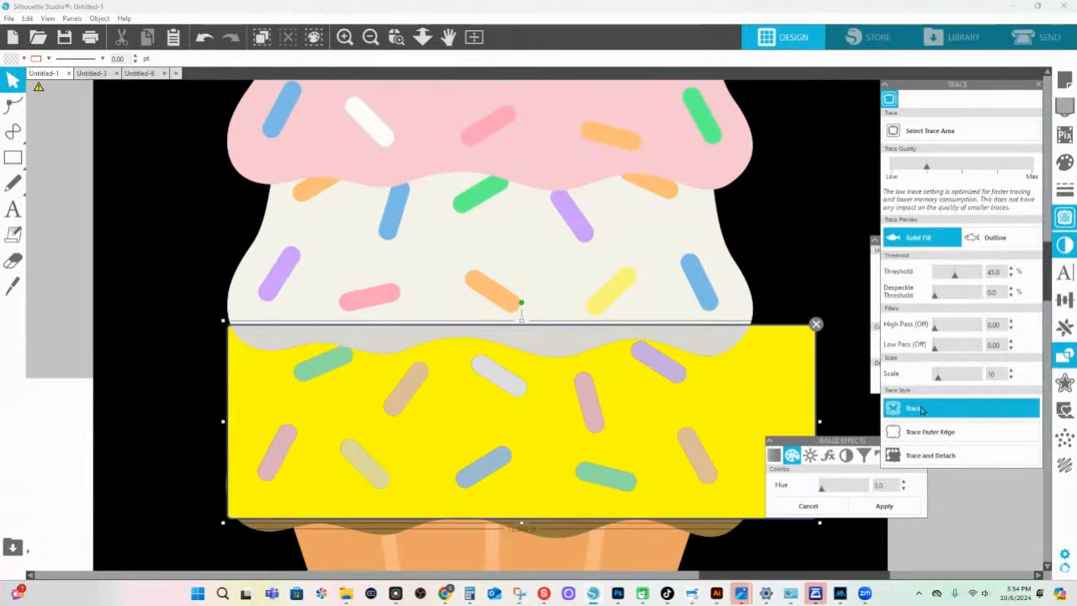
click(922, 409)
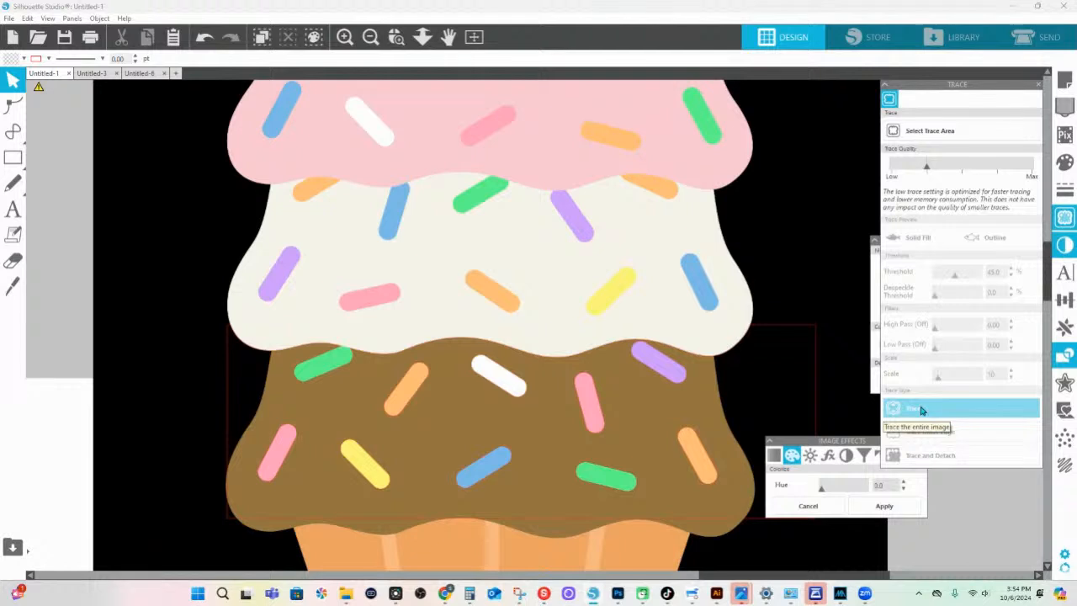
- Move the cone image off the traced shape and fill the trace with light blue
mouse_move(230, 299)
mouse_down()
mouse_move(757, 221)
mouse_move(925, 160)
mouse_up()
click(430, 349)
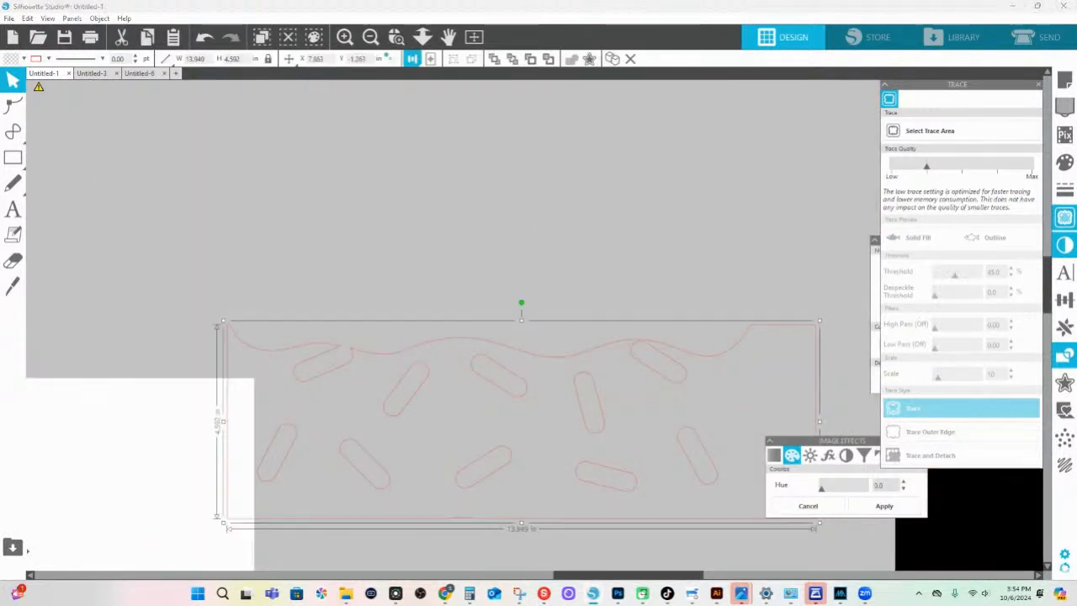
click(23, 58)
click(57, 146)
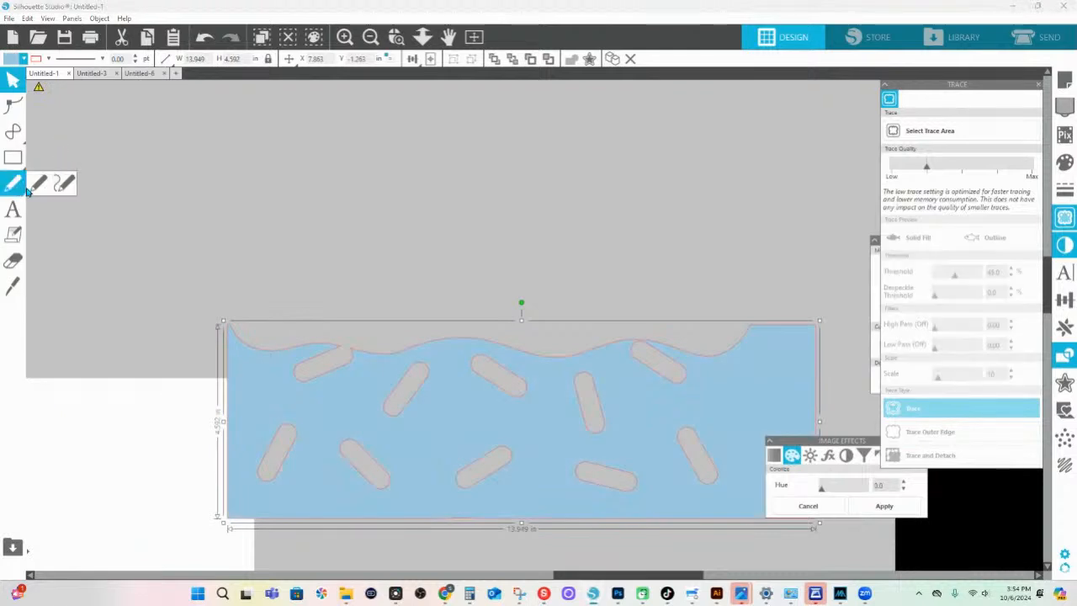
- Release the trace's compound path and delete the scoop background and stray fragments, keeping only the complete sprinkles
right_click(475, 427)
click(519, 365)
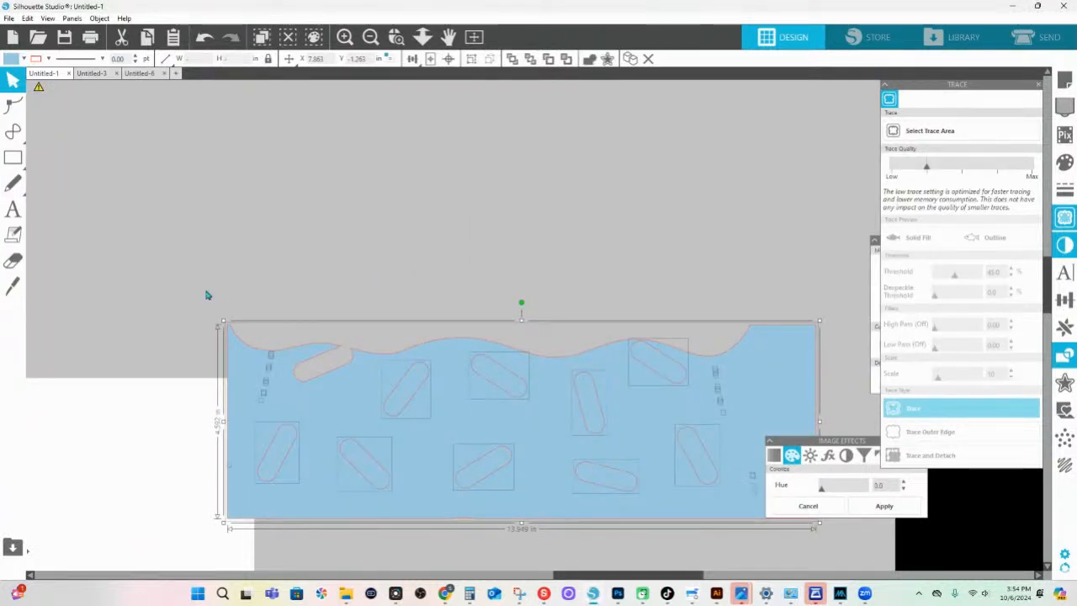
drag(193, 288, 308, 413)
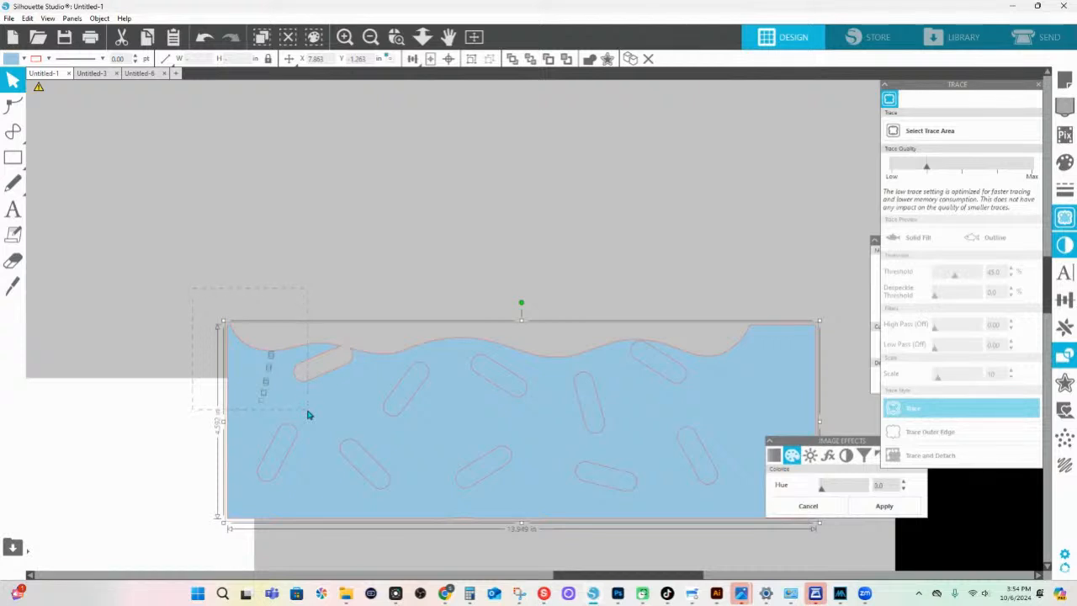
key(Delete)
drag(689, 275, 777, 413)
click(754, 401)
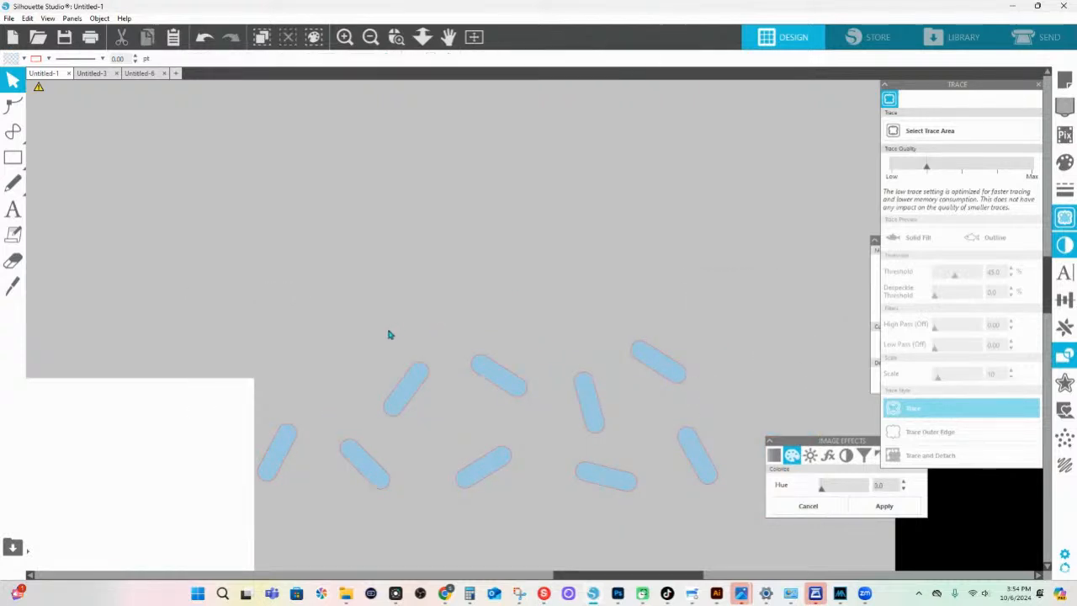
- Offset the light blue sprinkles by 0.055 in with rounded corners and fill the offset shapes with black
drag(305, 334, 745, 465)
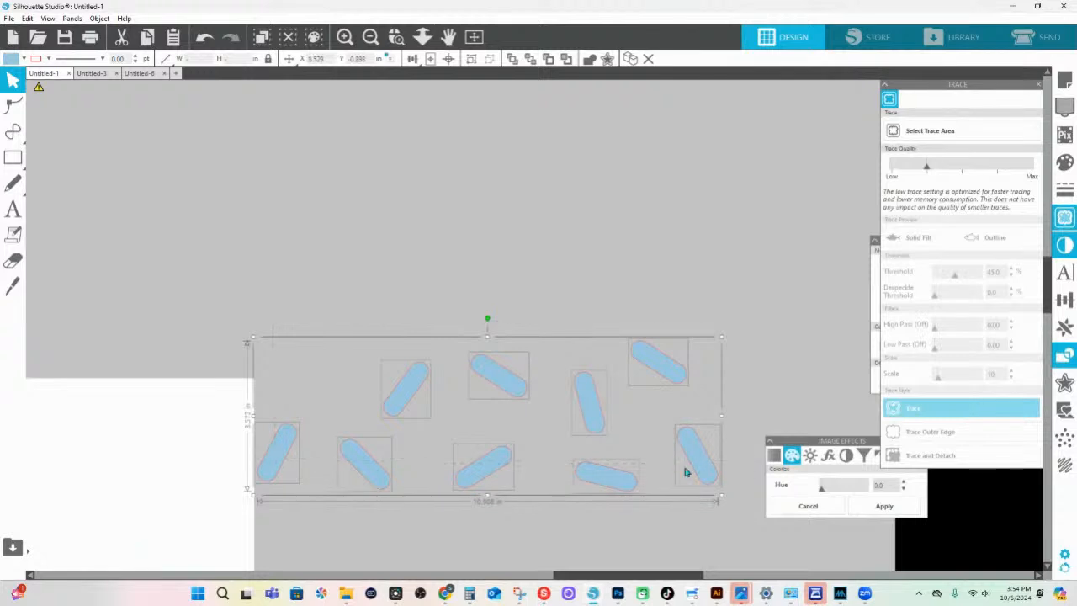
click(1063, 381)
click(901, 118)
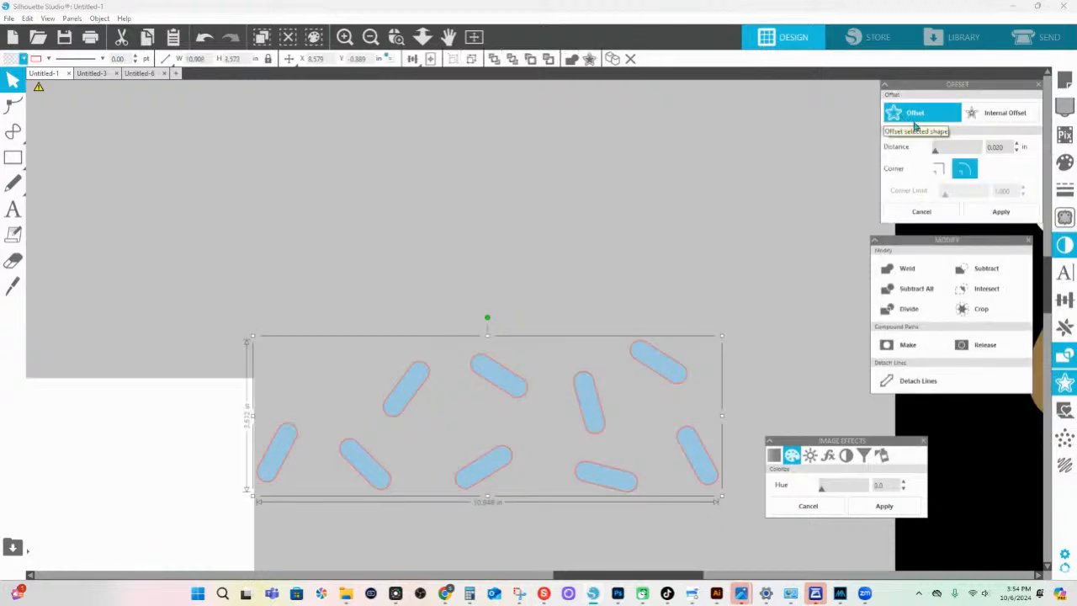
click(1016, 144)
click(1016, 143)
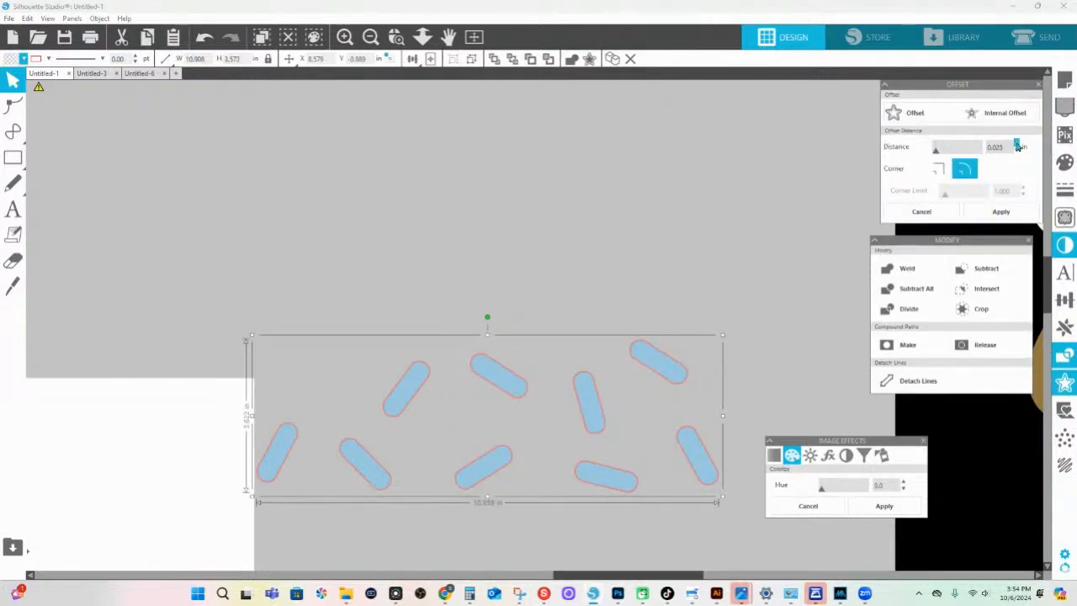
click(1016, 144)
click(1016, 144)
click(1016, 144)
click(1016, 144)
click(1016, 144)
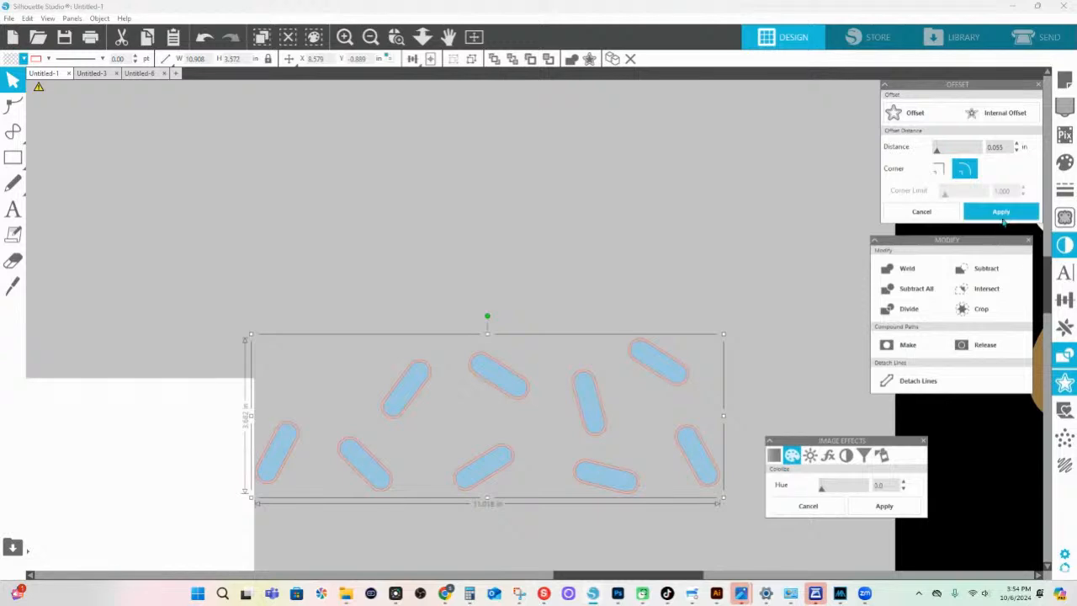
click(1000, 211)
click(1065, 161)
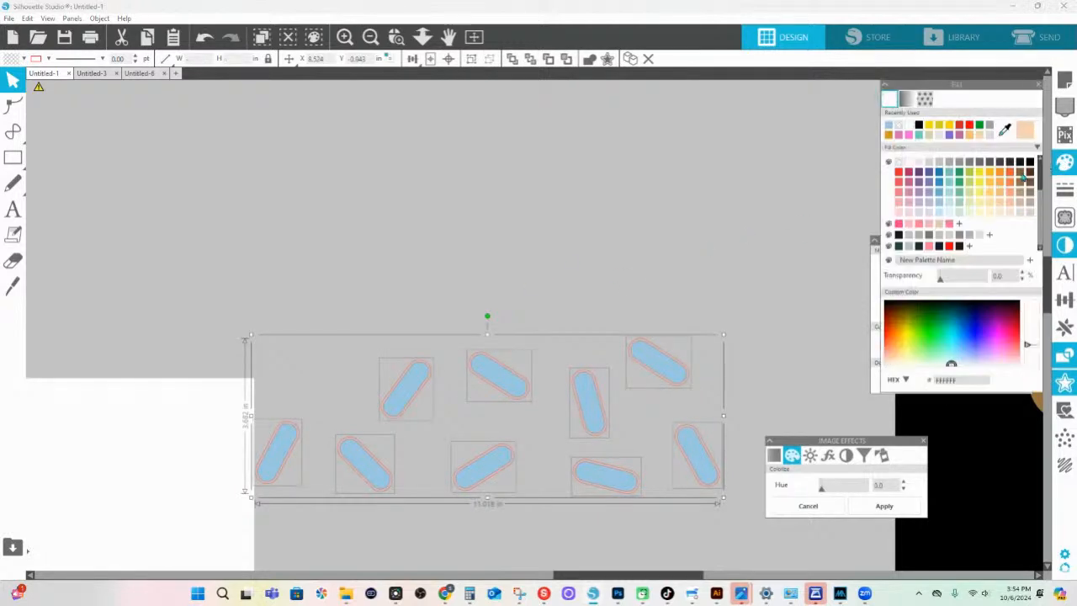
click(1029, 162)
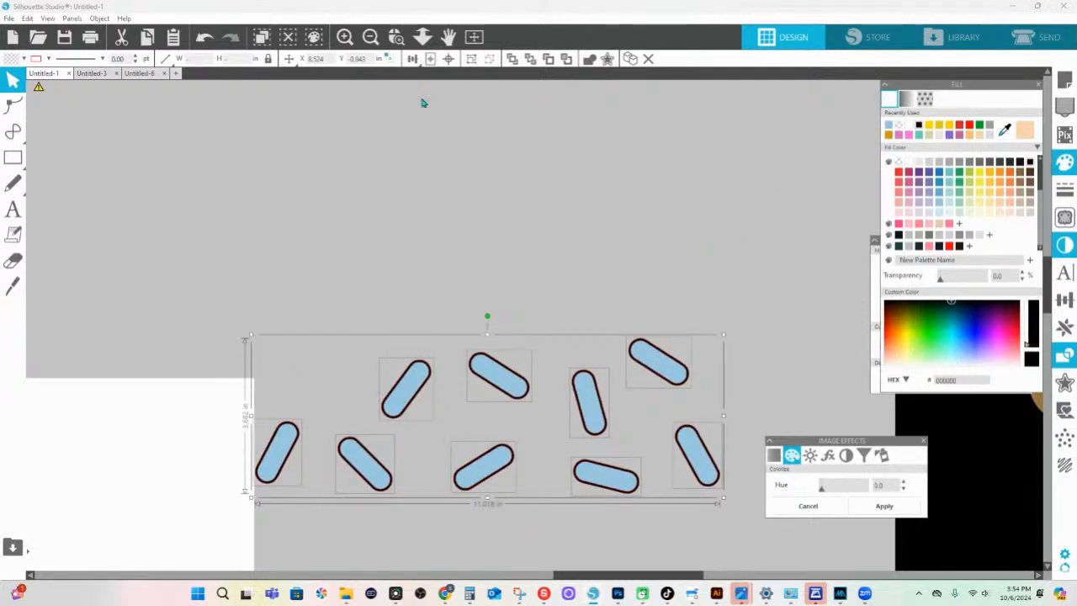
- Move the outlined sprinkles onto the glitter-bow drawing and scale them down to fit Minnie's cup of chocolate ice cream
scroll(425, 104, down, 7)
click(547, 360)
click(548, 360)
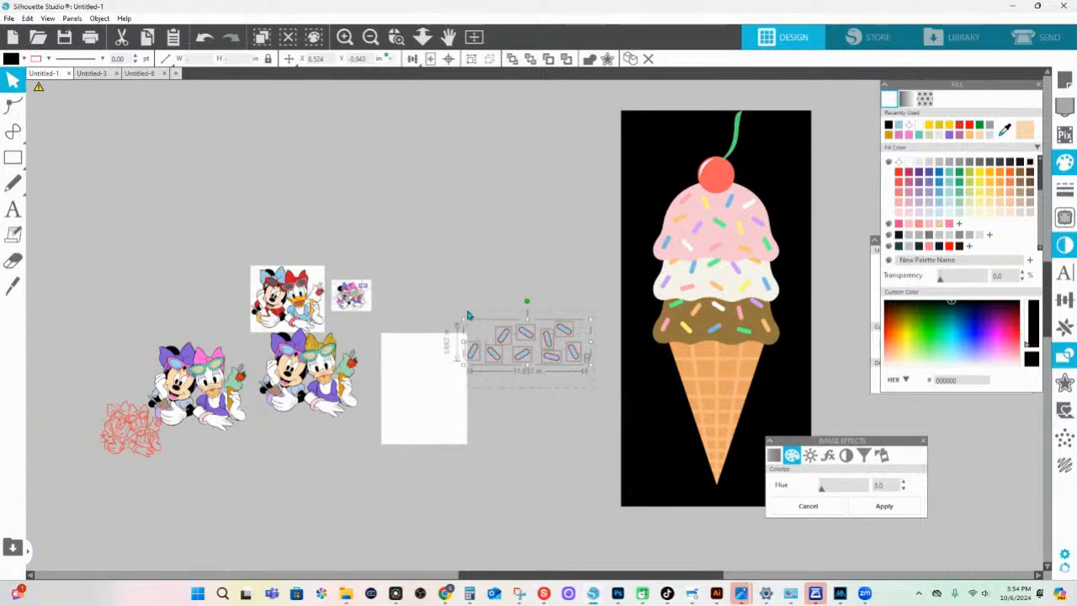
click(596, 376)
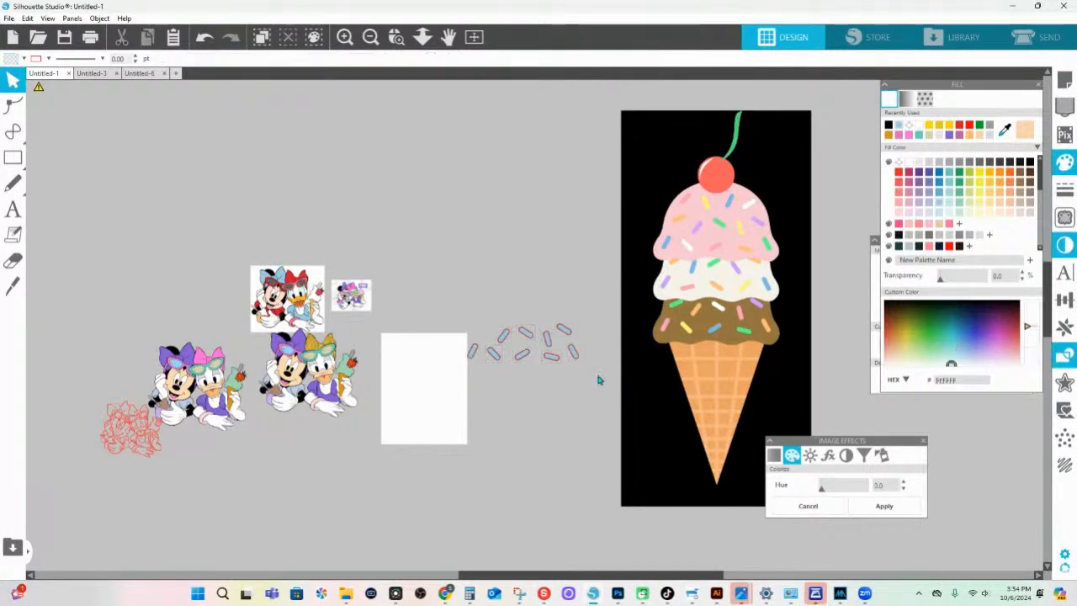
click(551, 344)
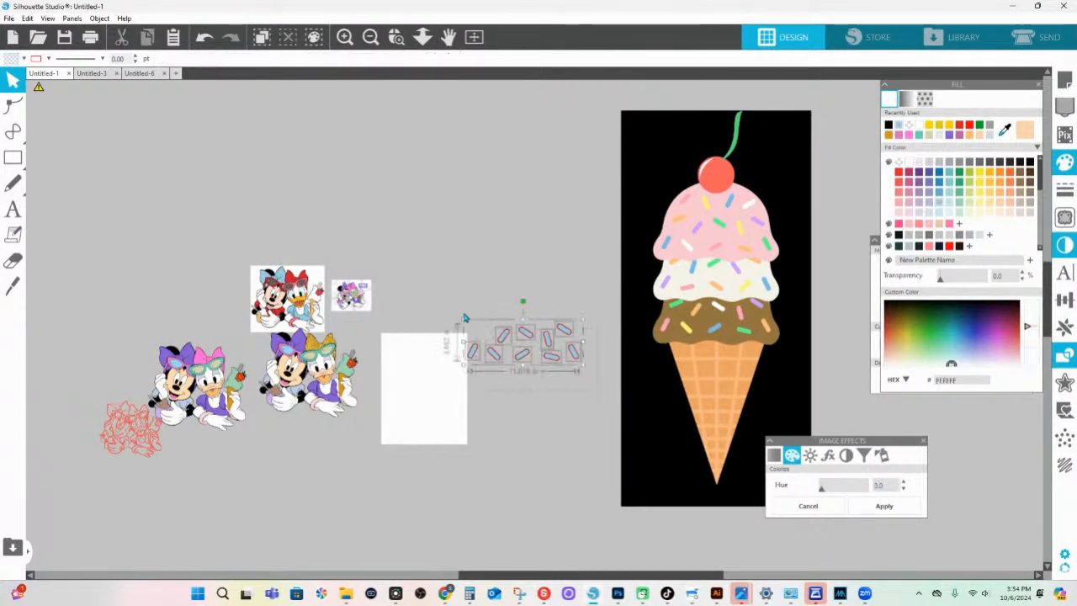
drag(550, 344, 262, 446)
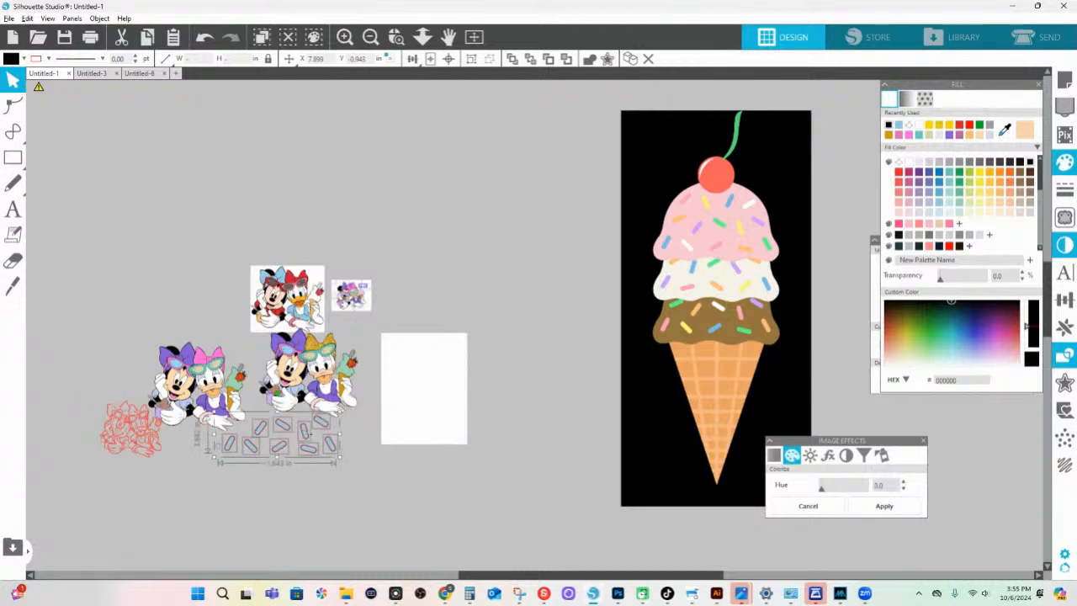
mouse_move(338, 458)
mouse_down()
mouse_move(244, 444)
mouse_move(234, 429)
mouse_move(276, 402)
mouse_move(275, 387)
mouse_move(332, 406)
mouse_up()
- Position the sprinkle group over the upper part of the chocolate ice cream in Minnie's cup
click(397, 39)
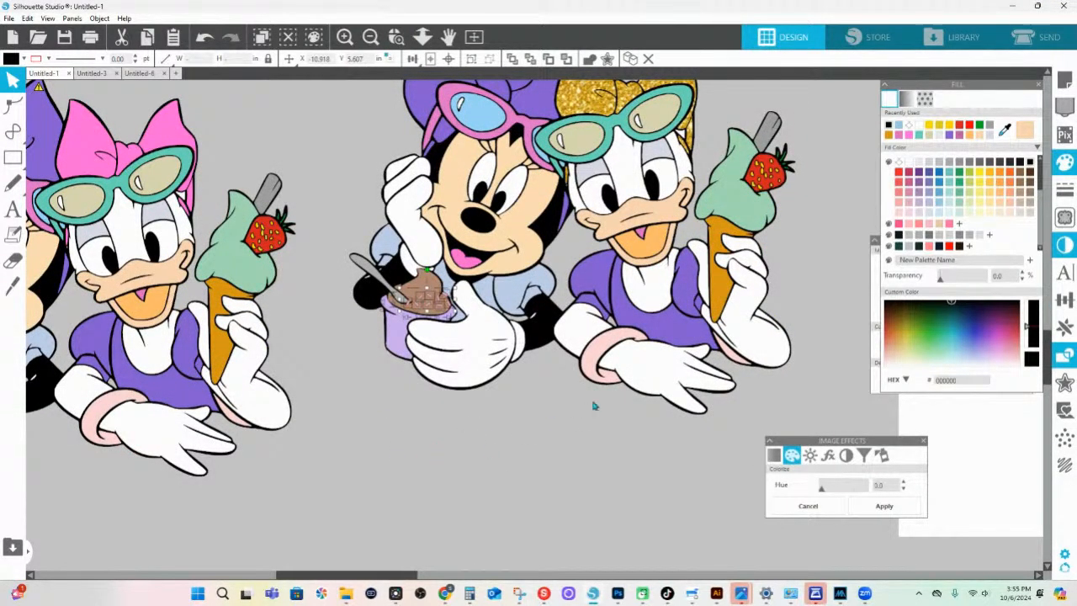
click(396, 39)
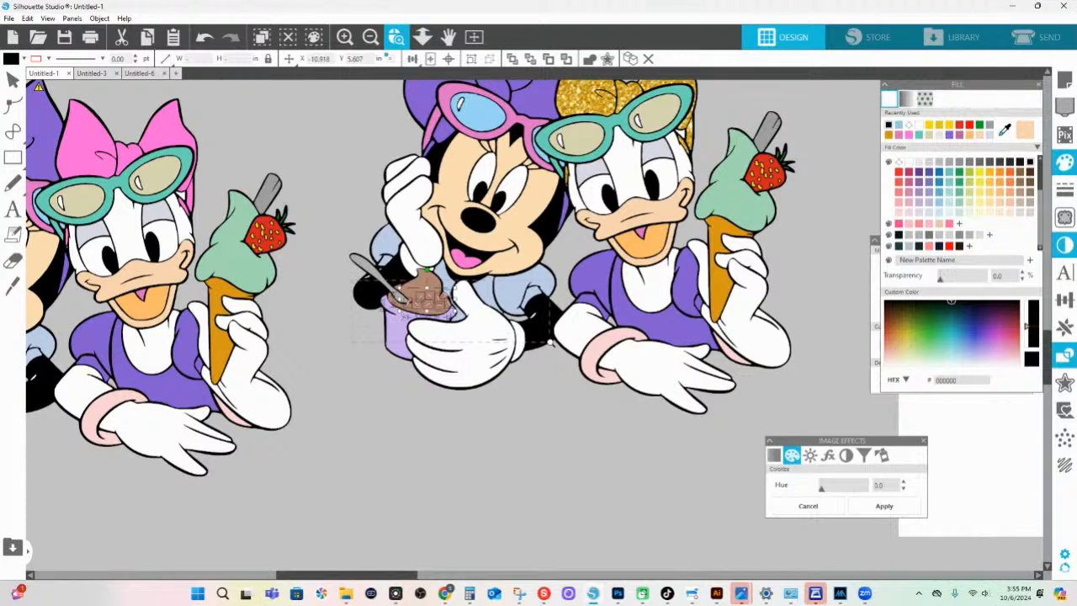
drag(550, 343, 551, 343)
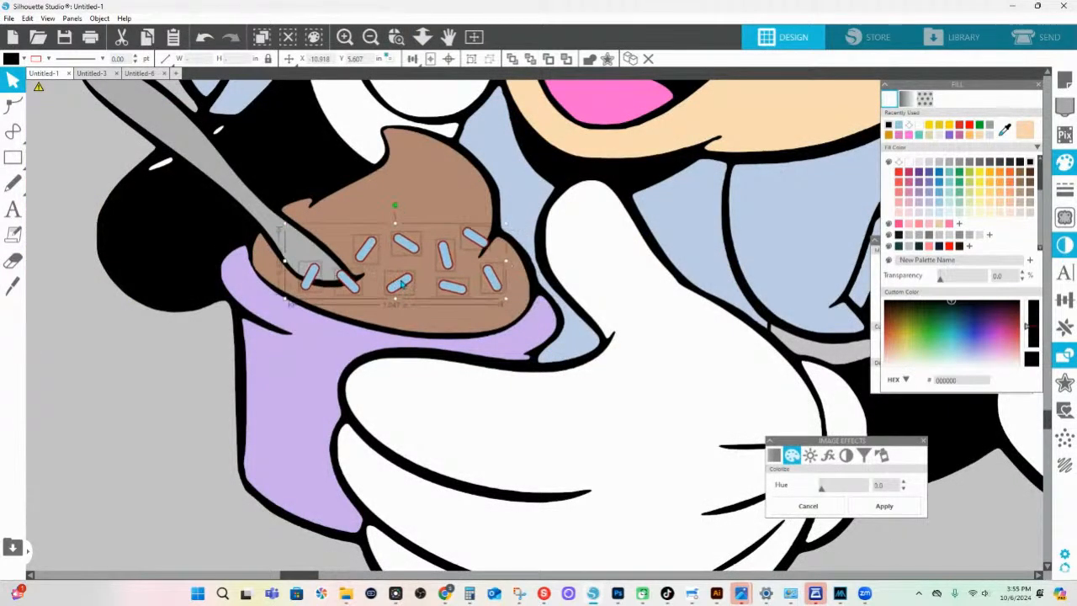
drag(402, 286, 418, 229)
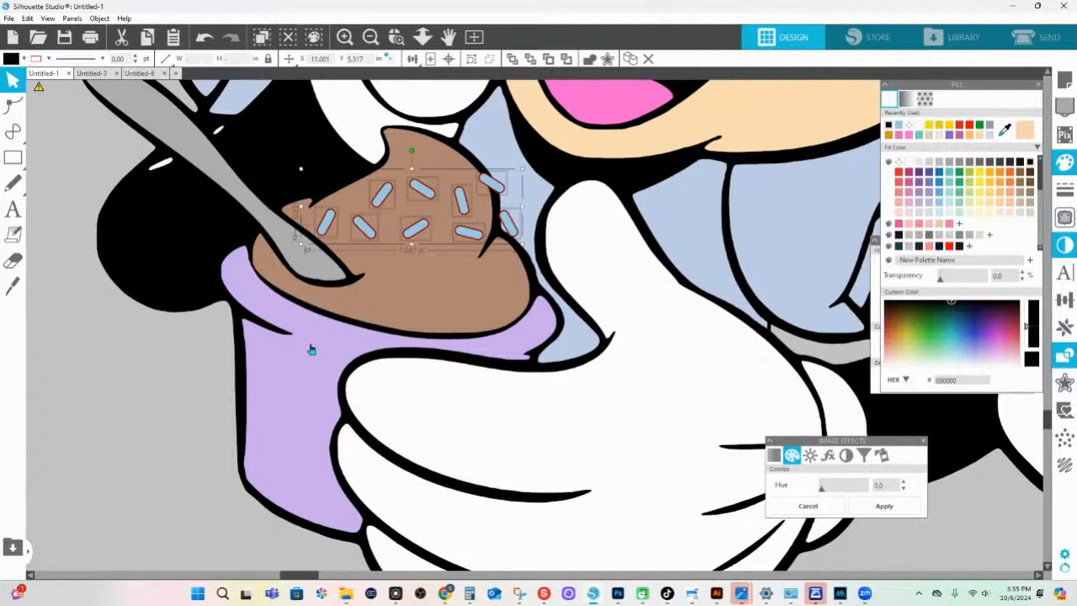
click(197, 370)
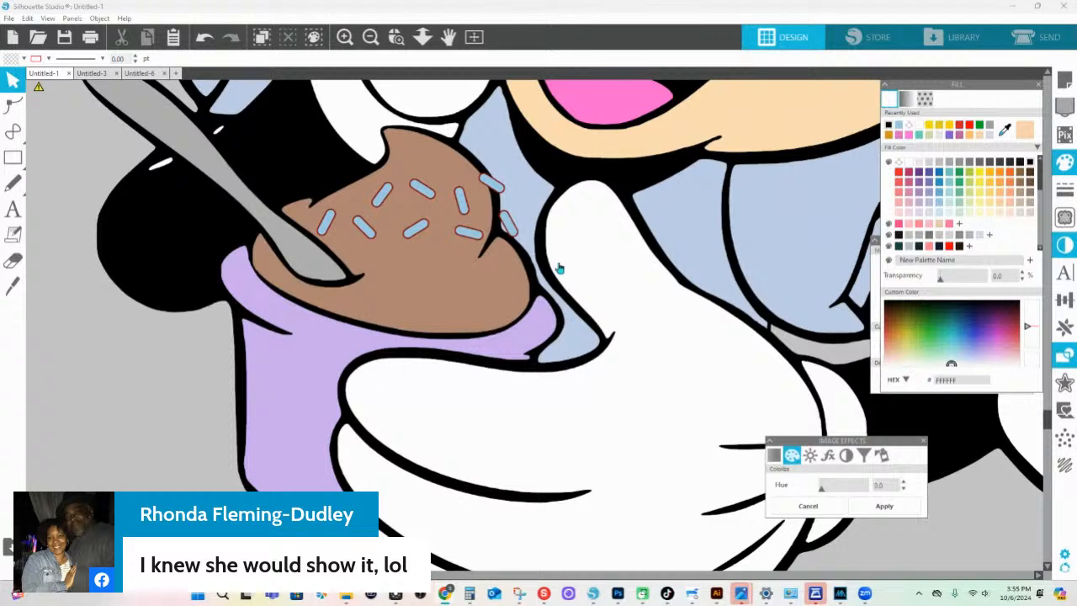
- Move the two overhanging sprinkles inside the chocolate ice cream, rotating the one placed near the peak
click(497, 191)
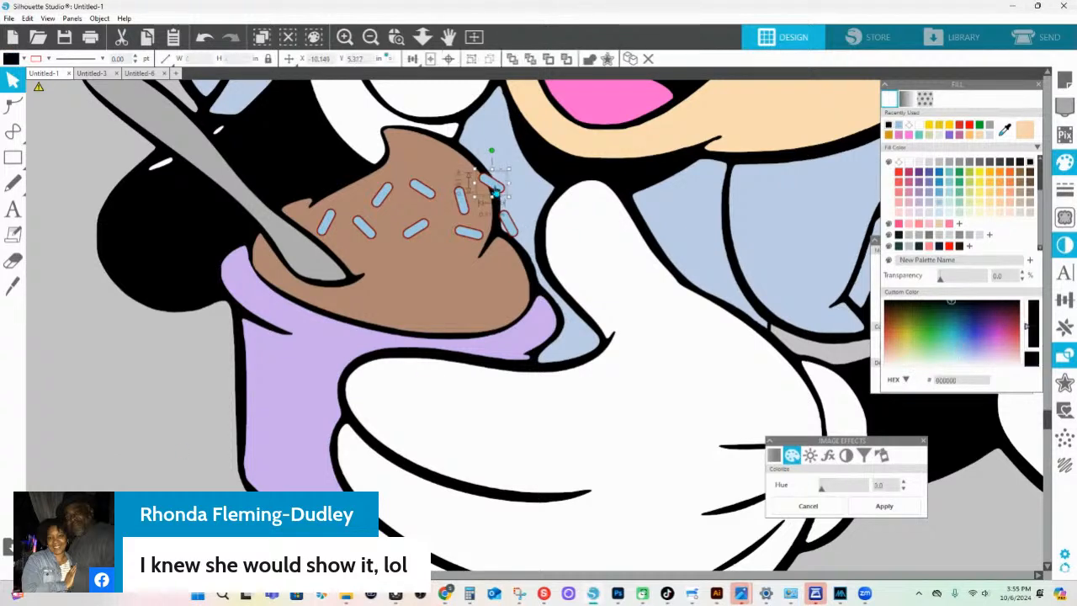
drag(496, 186, 419, 160)
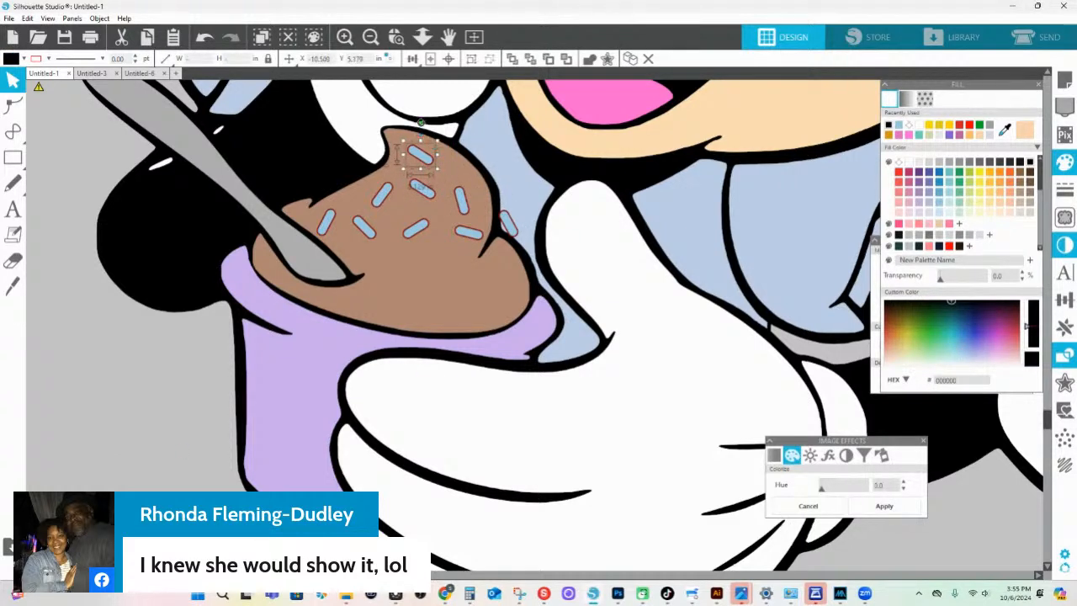
drag(421, 123, 439, 141)
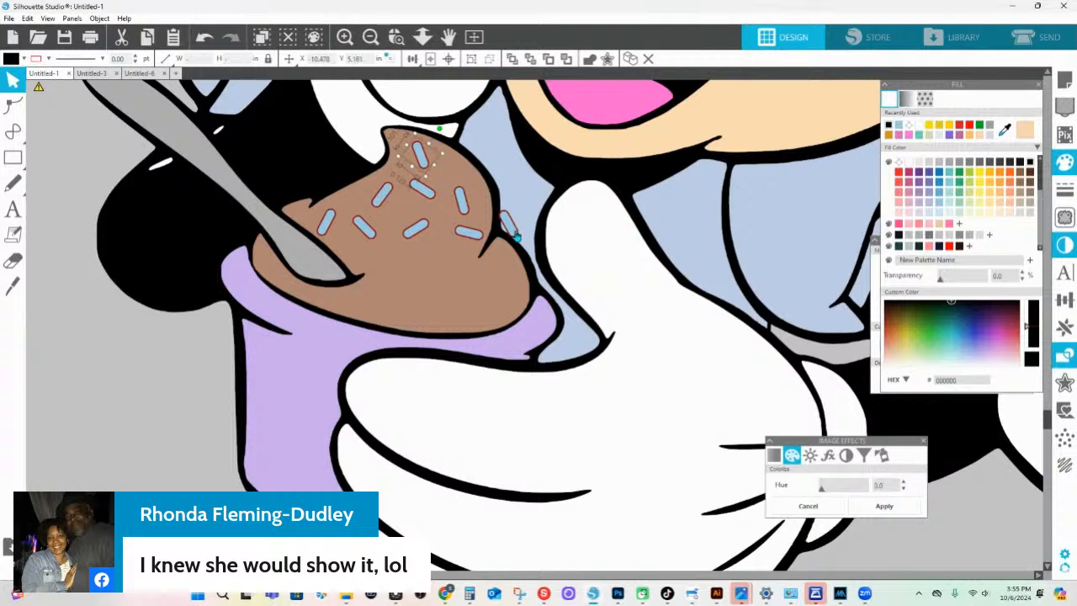
click(513, 232)
click(512, 243)
click(510, 241)
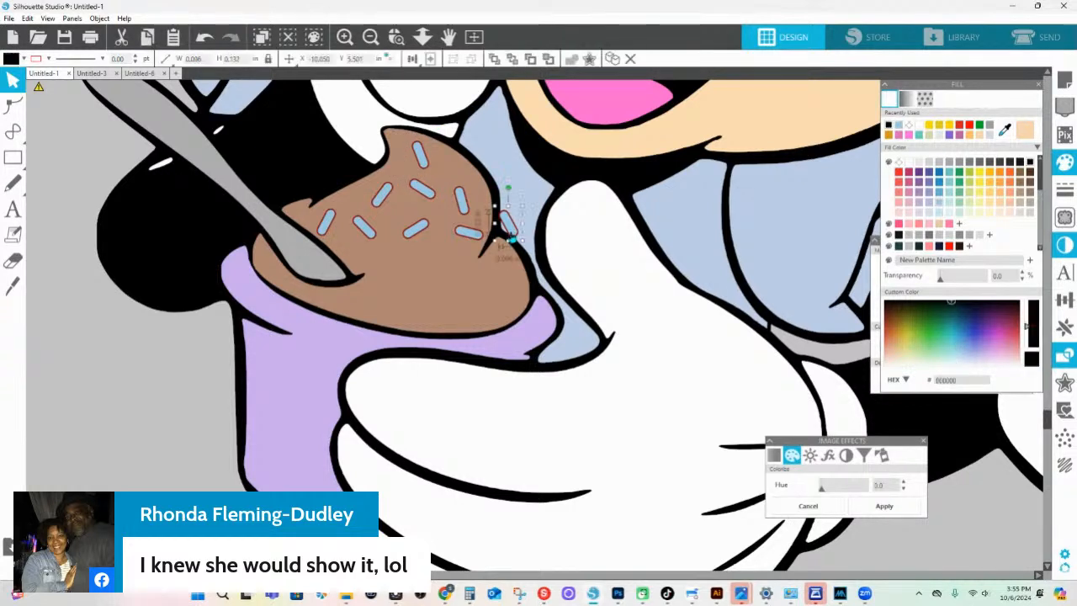
drag(513, 231, 511, 269)
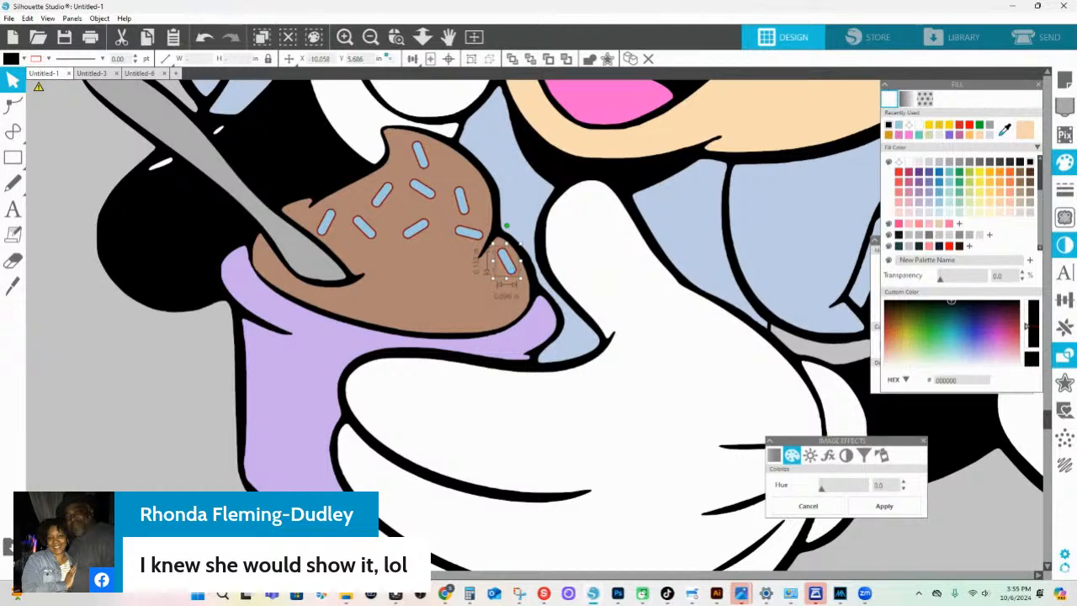
- Spread additional sprinkles at varied angles over the lower part of the chocolate ice cream, beside and below the spoon
drag(511, 269, 261, 230)
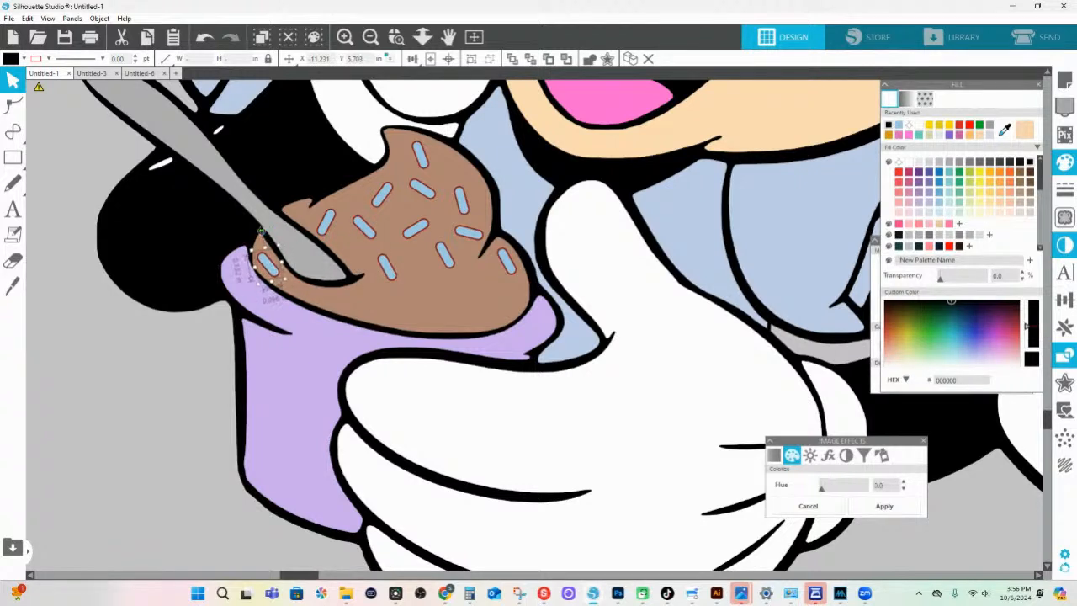
drag(277, 270, 465, 322)
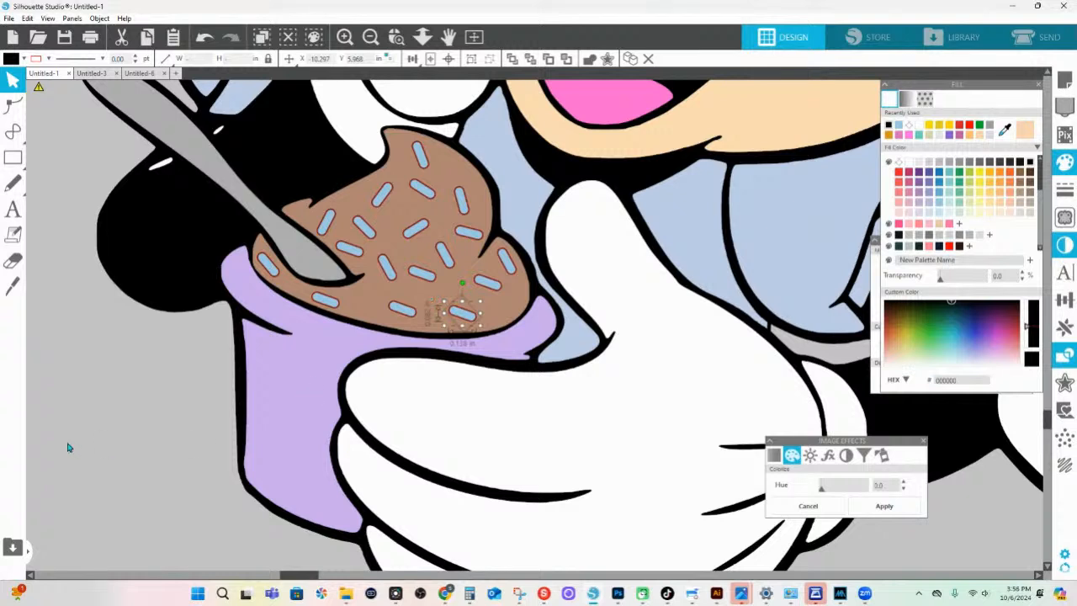
click(69, 446)
- Fill several scattered sprinkles on the chocolate ice cream, including the one near the peak, with light pink (F7B4CA)
click(269, 266)
shift+click(388, 269)
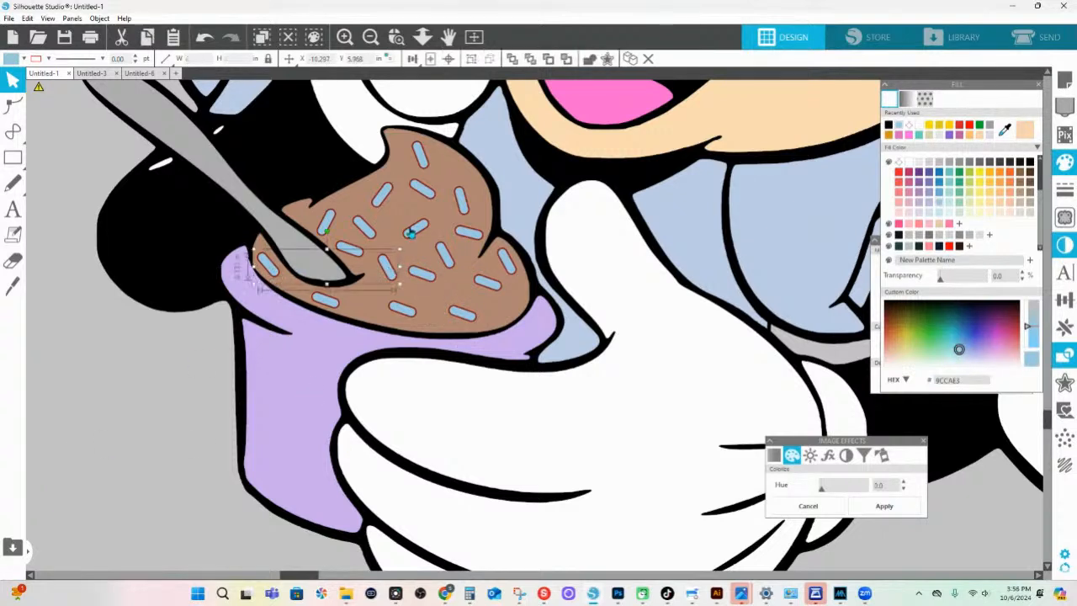
shift+click(417, 232)
shift+click(463, 204)
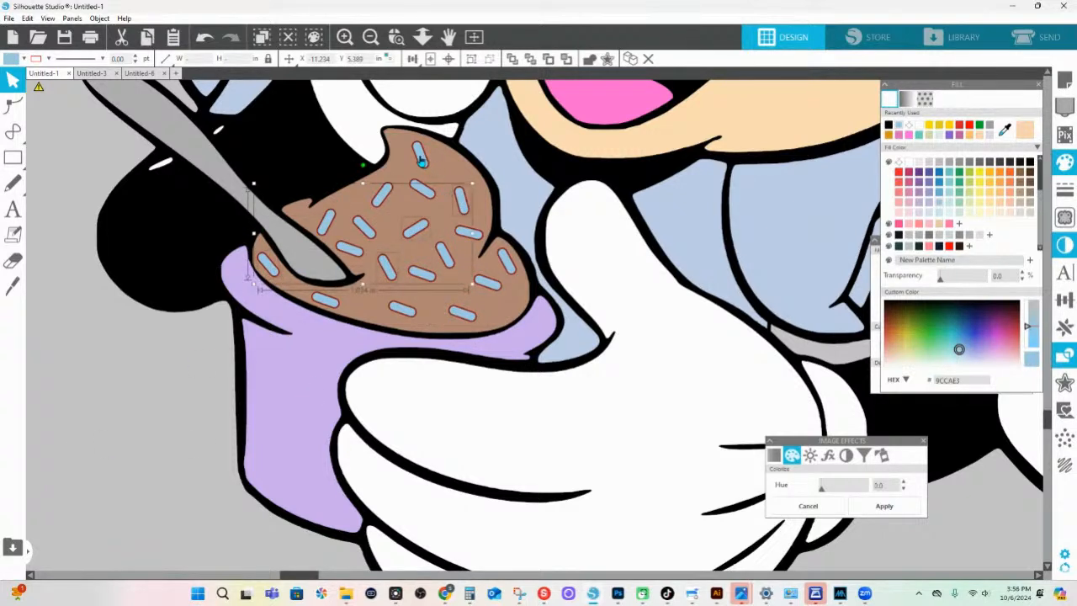
shift+click(421, 158)
click(928, 224)
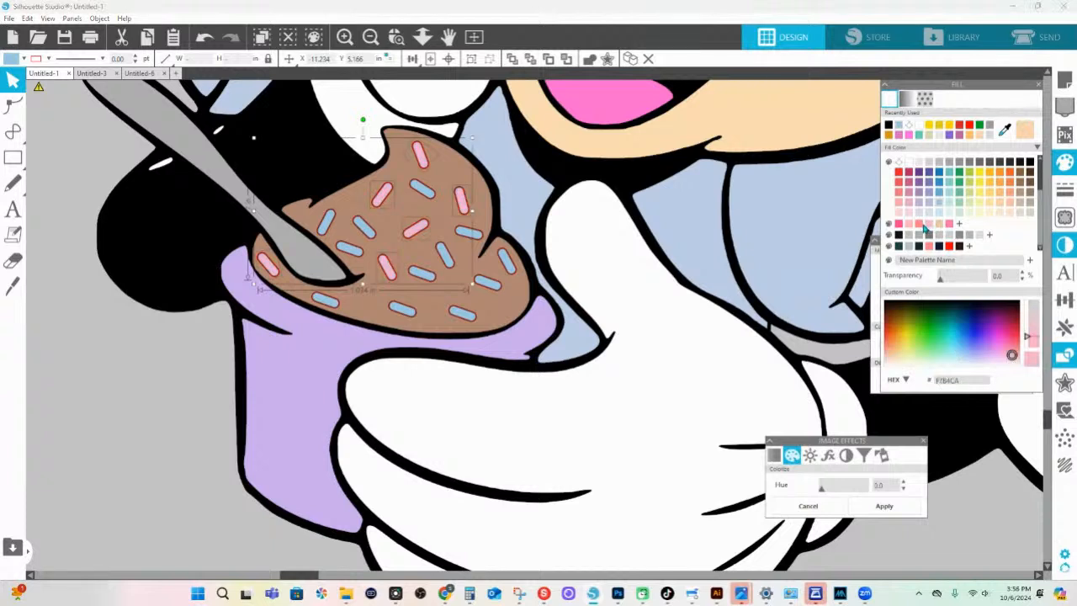
- Fill four more of the light blue sprinkles with hot pink (F94191)
click(472, 237)
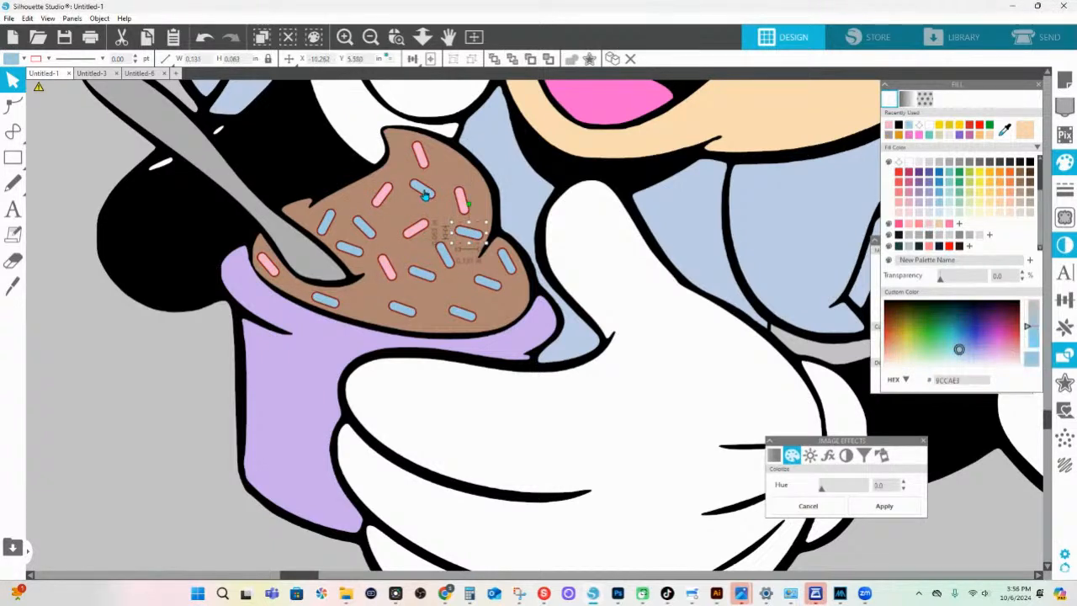
shift+click(424, 192)
shift+click(326, 230)
shift+click(331, 308)
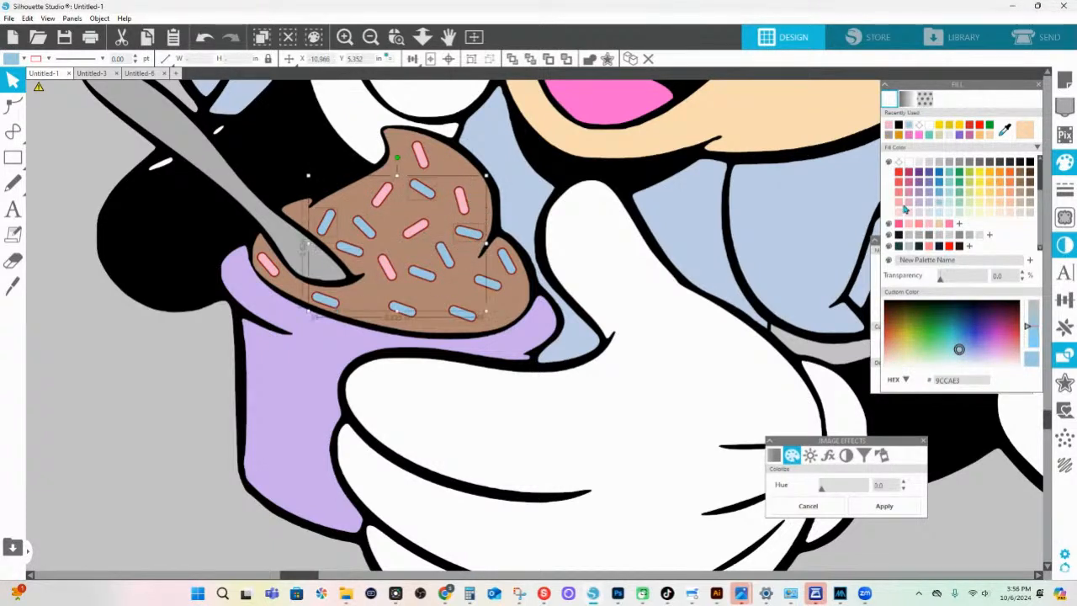
click(899, 223)
- Fill another scattered set of sprinkles on the chocolate ice cream with bright blue
click(367, 239)
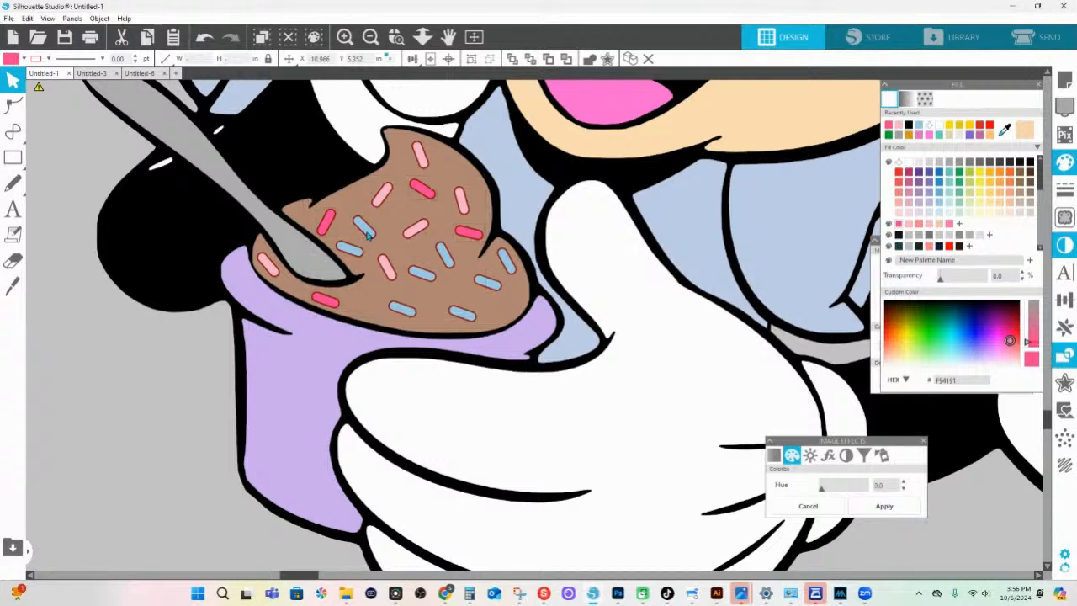
shift+click(491, 289)
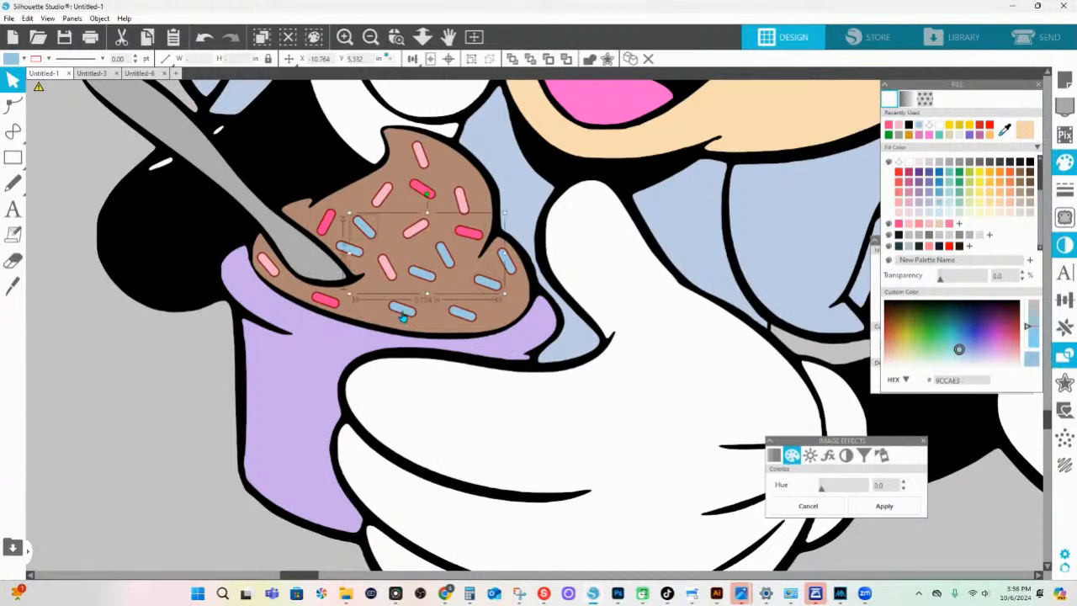
shift+click(402, 313)
shift+click(423, 192)
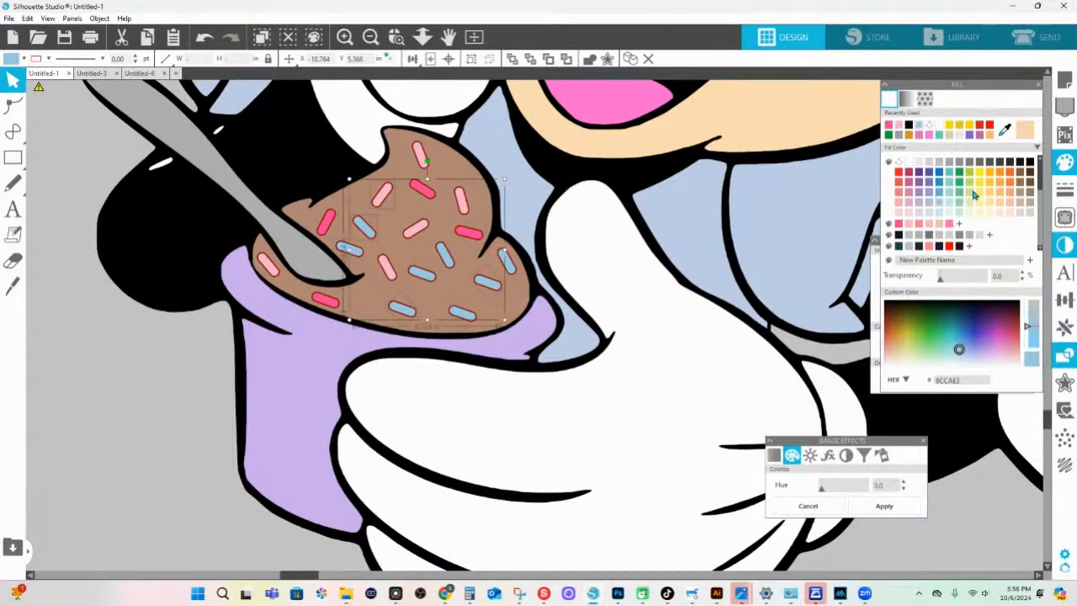
scroll(966, 236, down, 3)
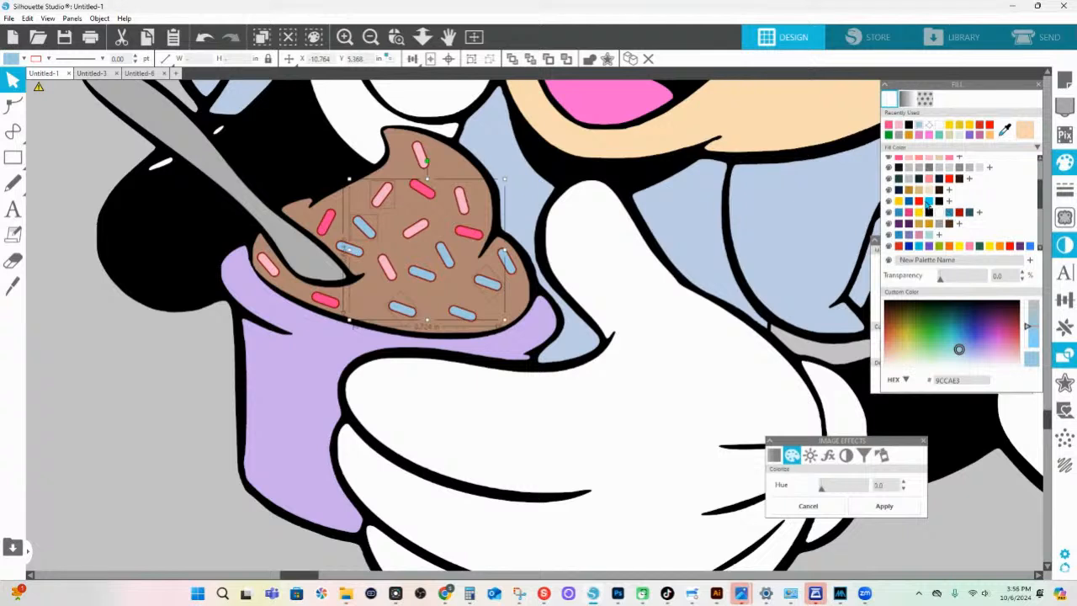
click(928, 202)
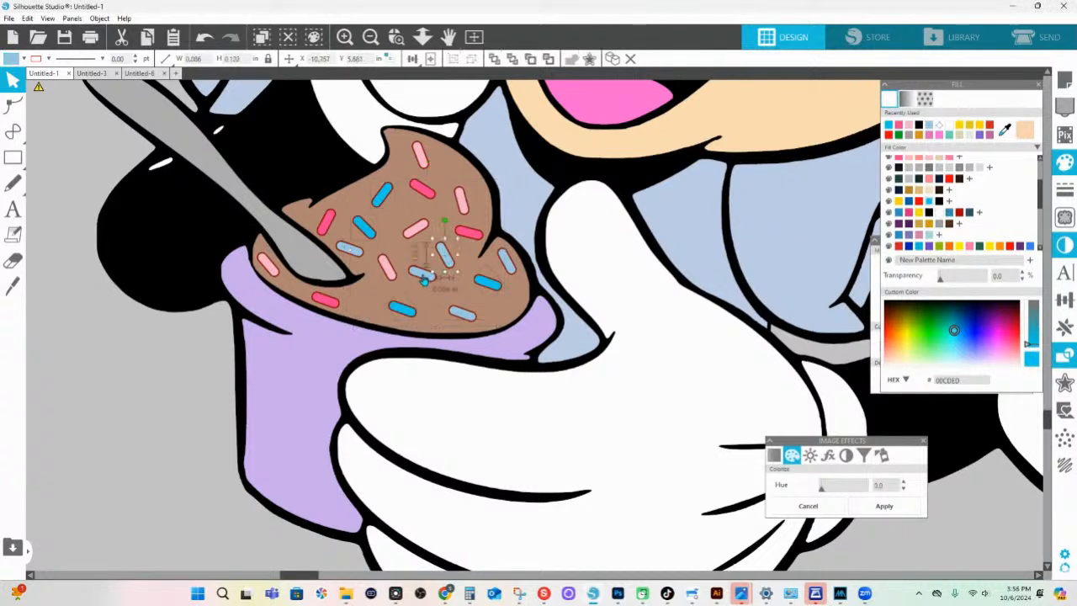
- Fill a further set of sprinkles, including the one near the peak, with muted purple (7774B6)
key(ctrl+z)
shift+click(461, 320)
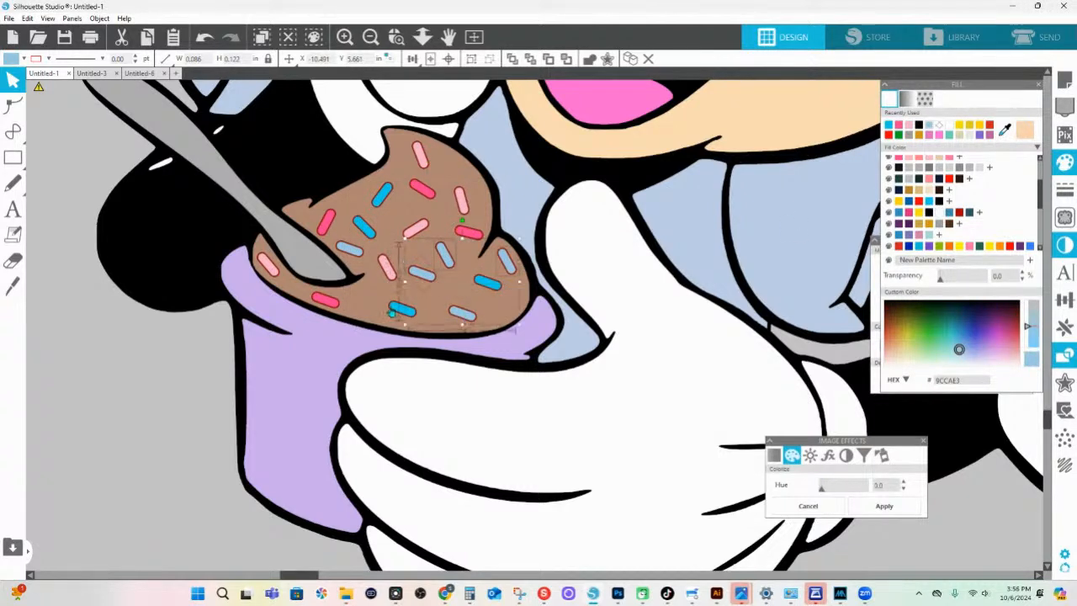
shift+click(420, 156)
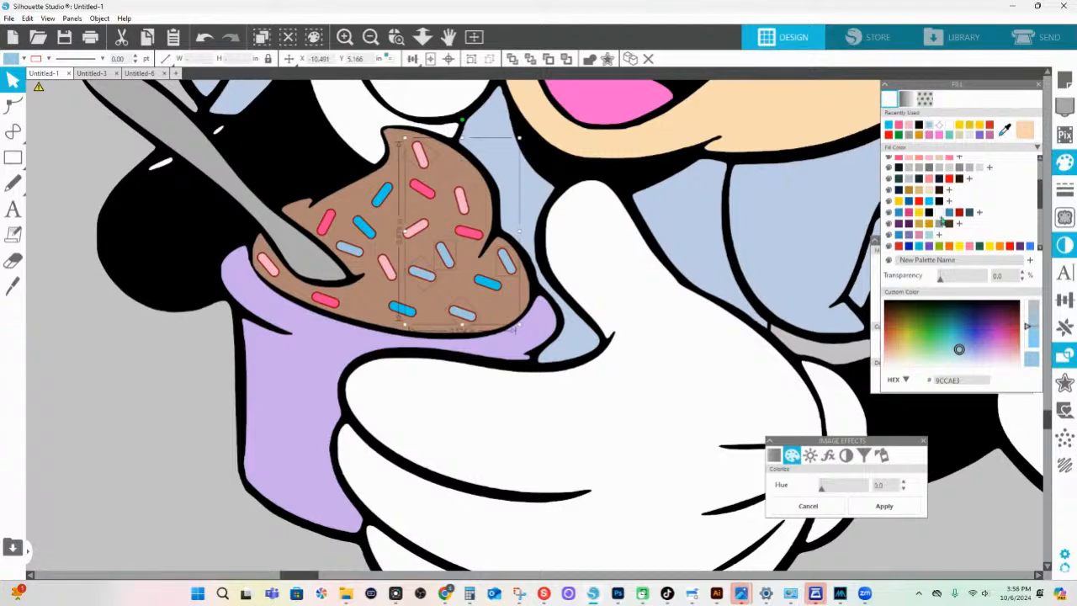
click(907, 234)
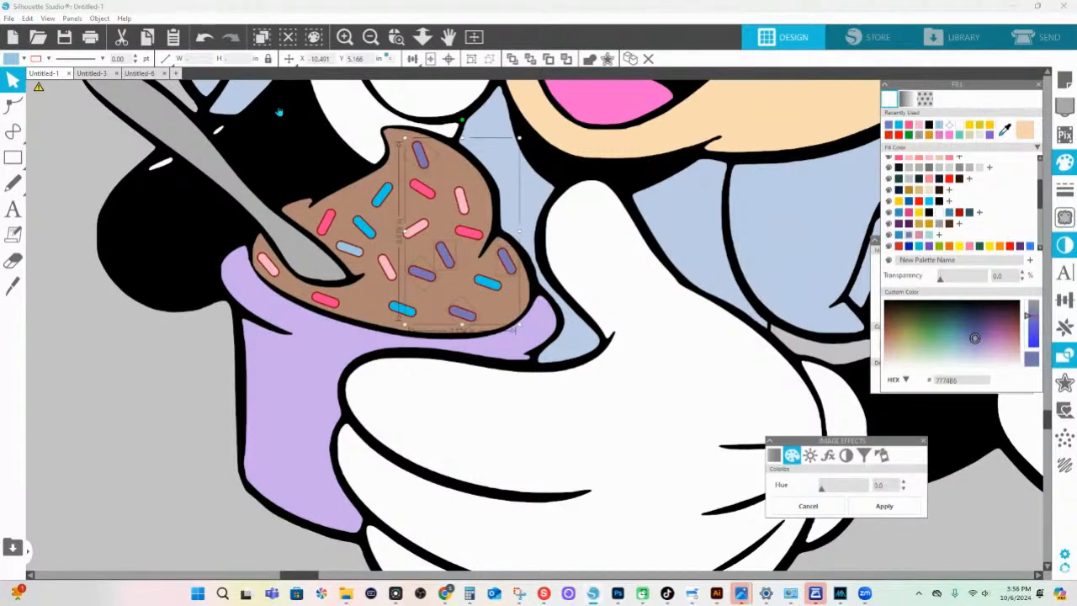
- Set the line color of the whole glitter-bow Minnie and Daisy drawing, sprinkles included, to red
click(423, 36)
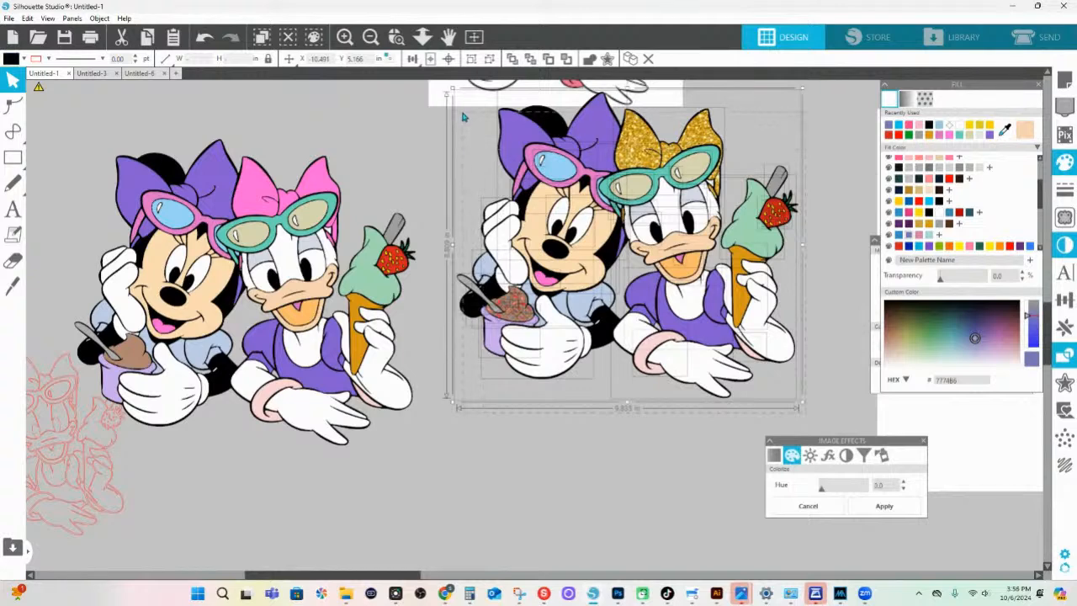
click(48, 58)
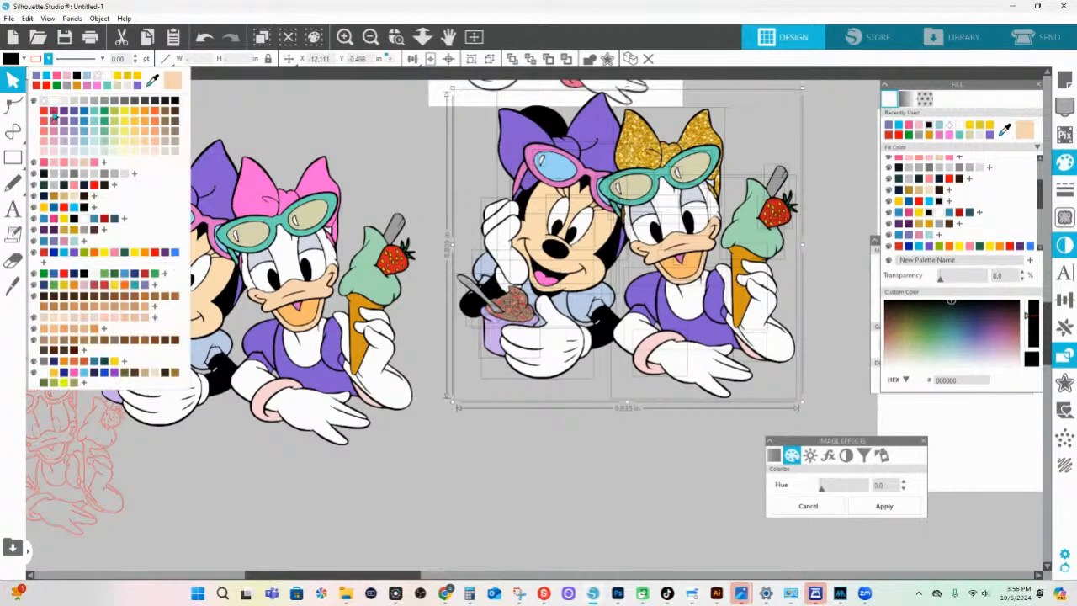
click(44, 110)
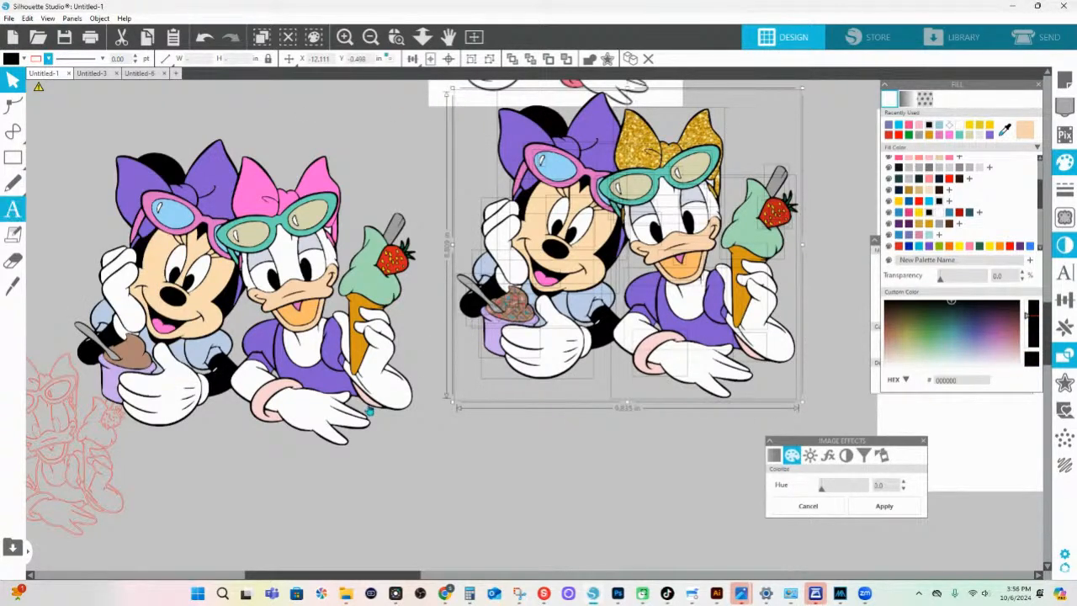
click(566, 441)
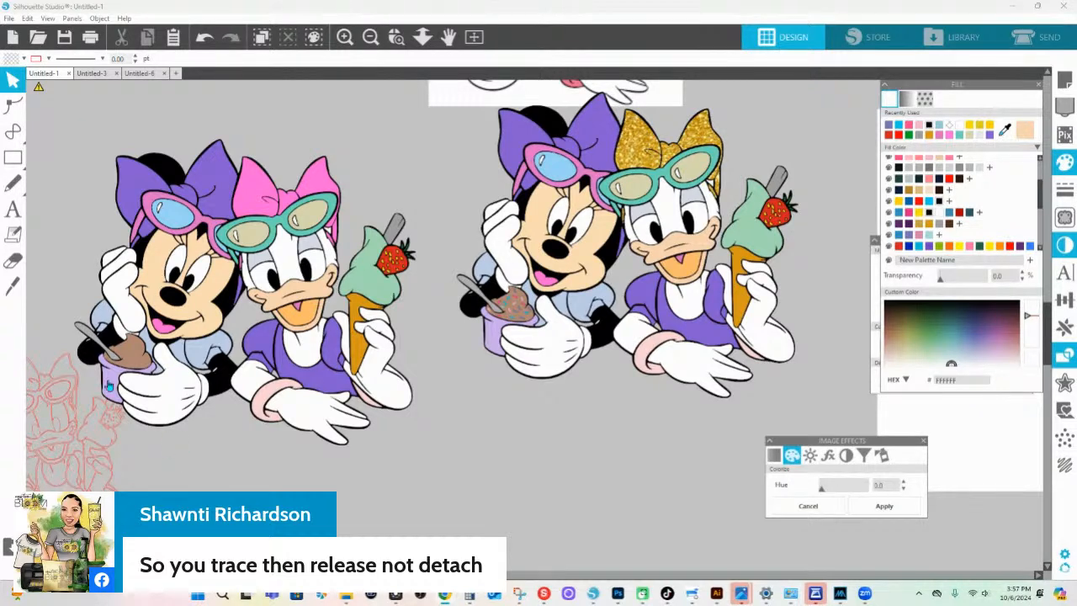
- Bring the ice-cream cone clipart with its sprinkled scoops back into view
drag(837, 347, 139, 463)
click(422, 37)
drag(493, 362, 469, 245)
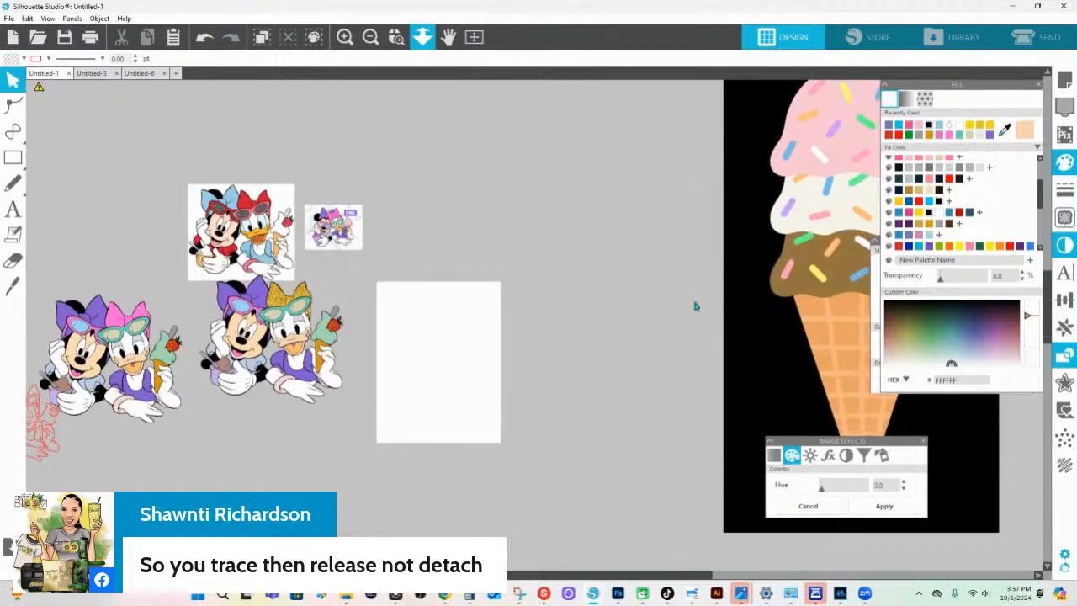
drag(677, 276, 392, 367)
scroll(582, 314, up, 3)
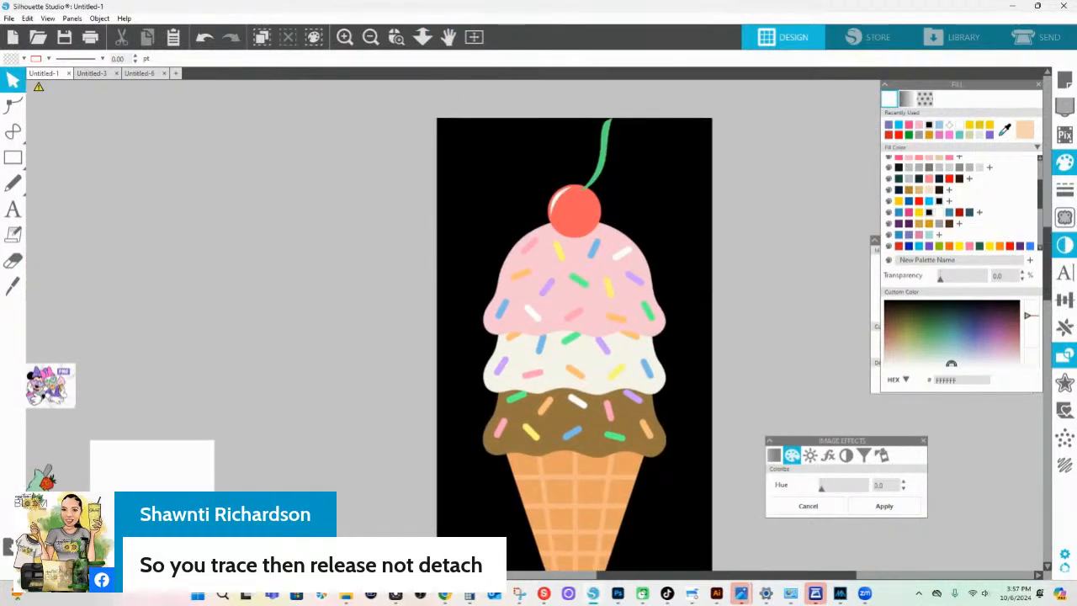
- Invert the colors of the ice-cream cone clipart with the Inversion image effect at 100
click(587, 287)
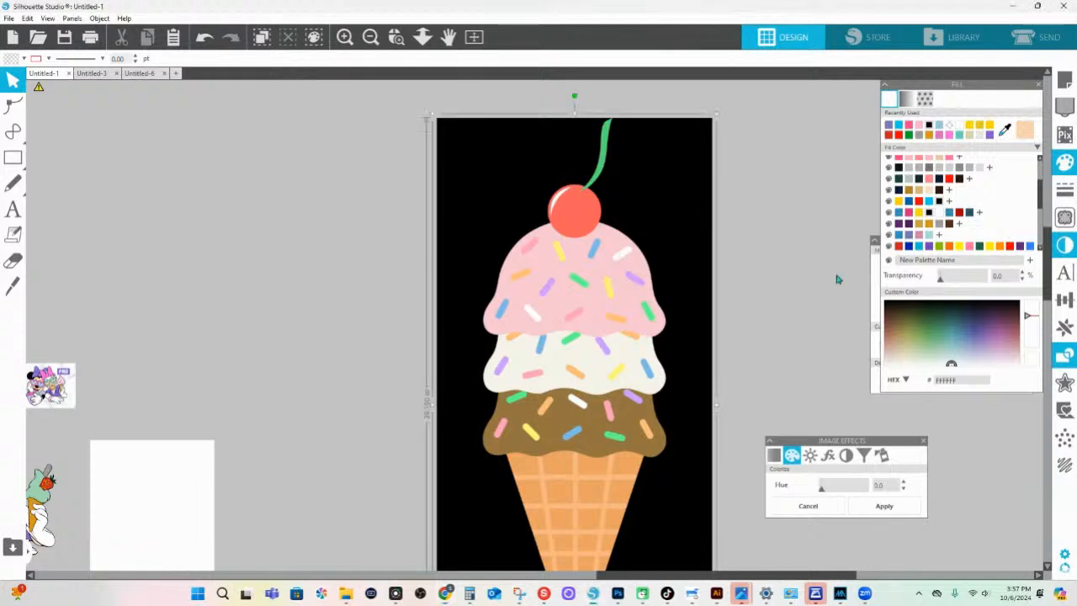
click(1064, 217)
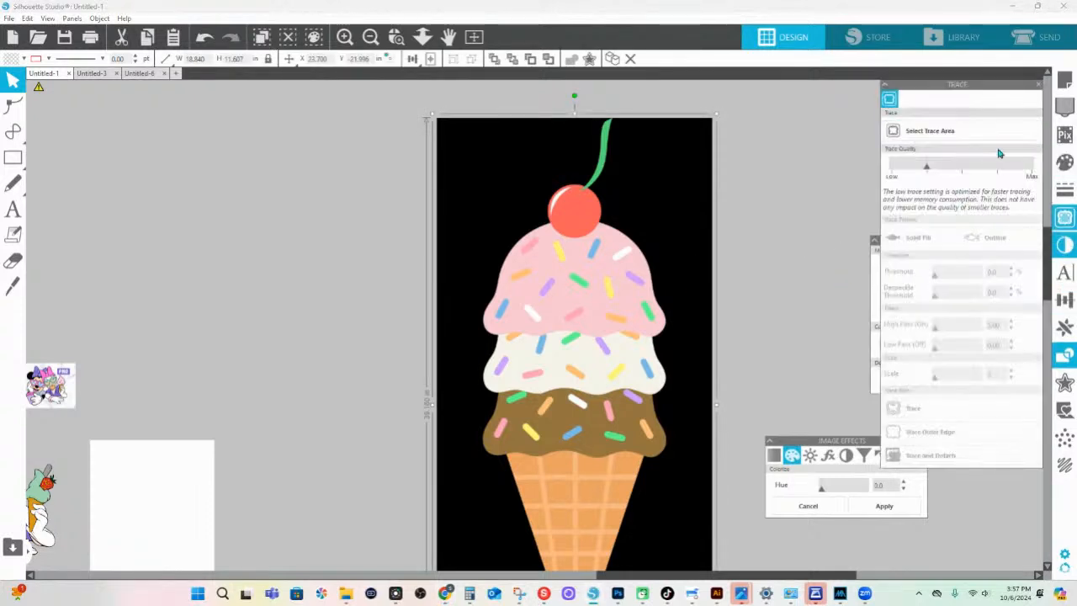
click(1065, 245)
click(1065, 245)
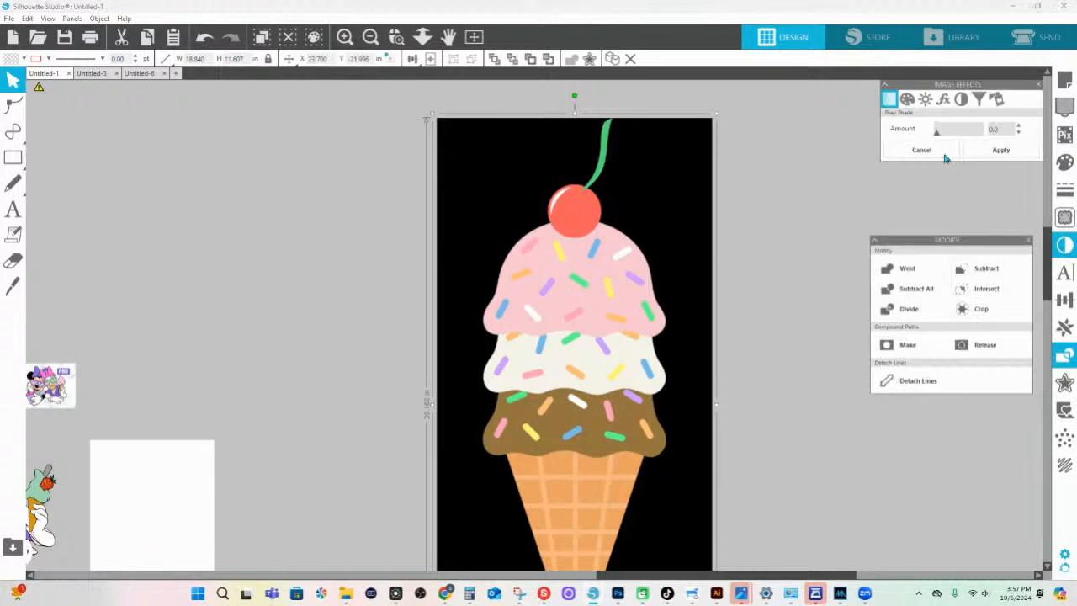
drag(936, 135, 1016, 133)
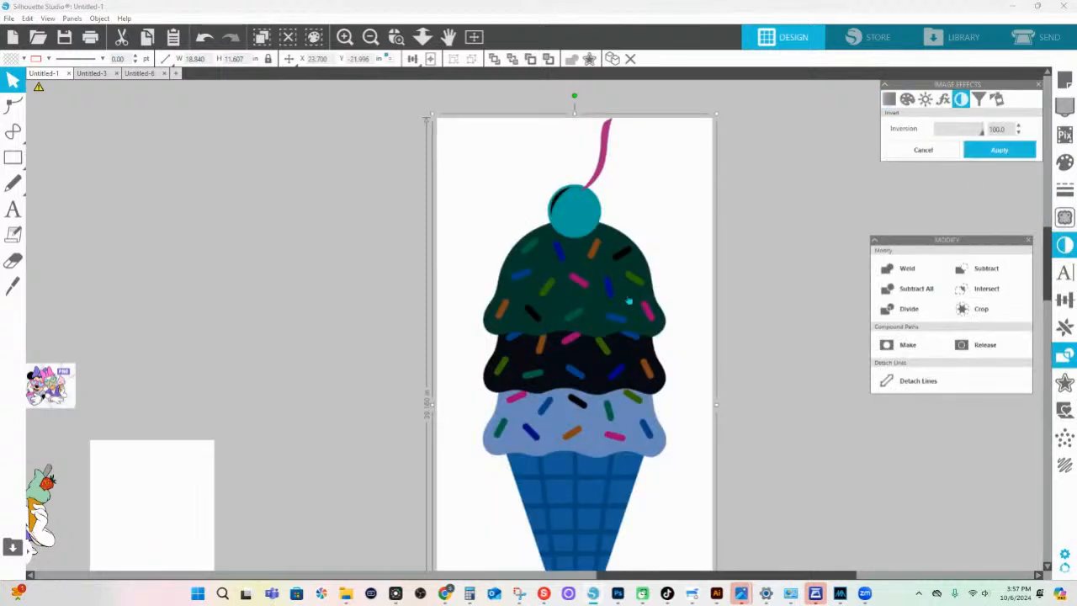
- Trace and detach the whole inverted ice-cream cone at a 93% threshold, and move the leftover white background away from it
click(423, 36)
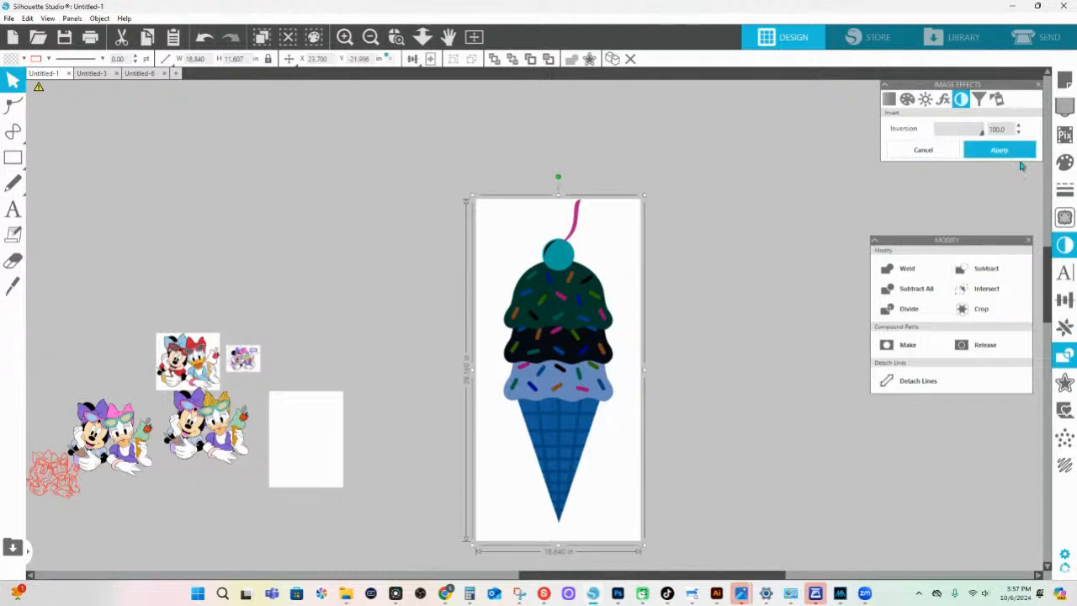
click(1065, 218)
click(893, 132)
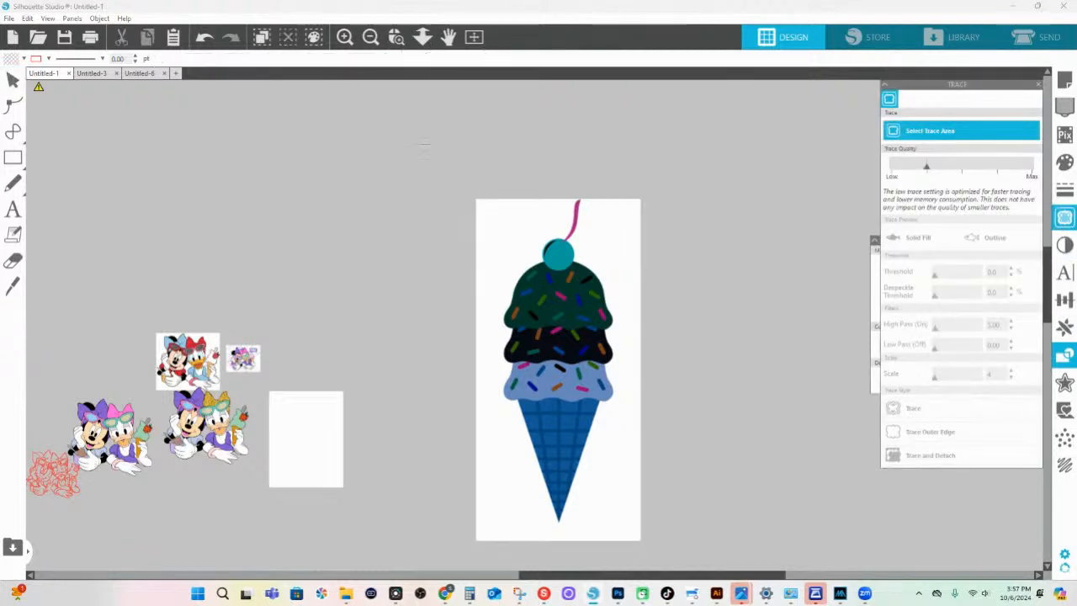
mouse_move(420, 150)
mouse_down()
mouse_move(669, 462)
mouse_move(665, 557)
mouse_move(650, 565)
mouse_up()
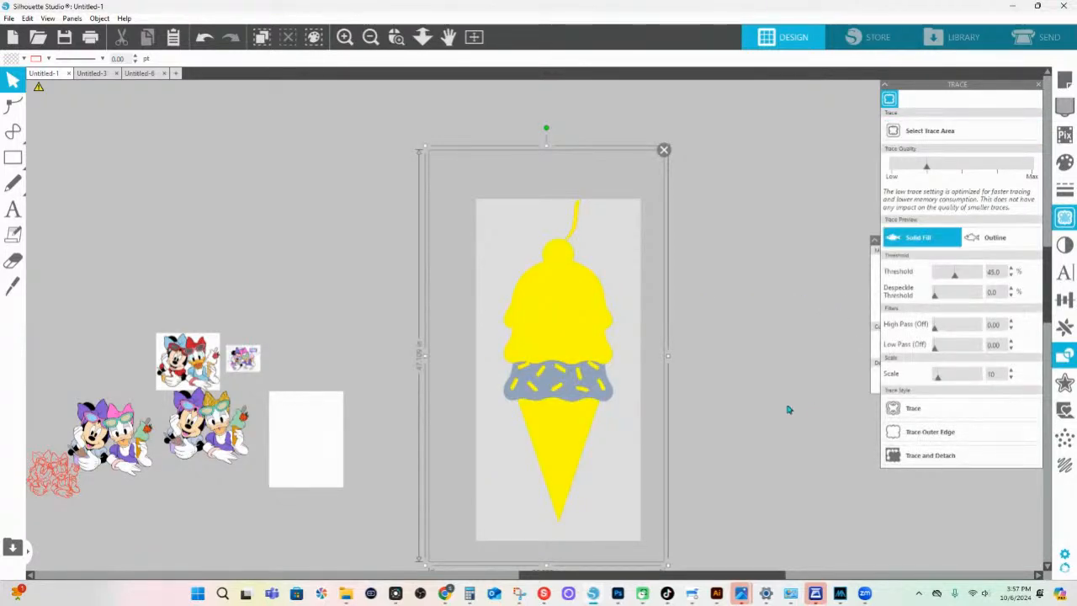
drag(953, 274, 976, 276)
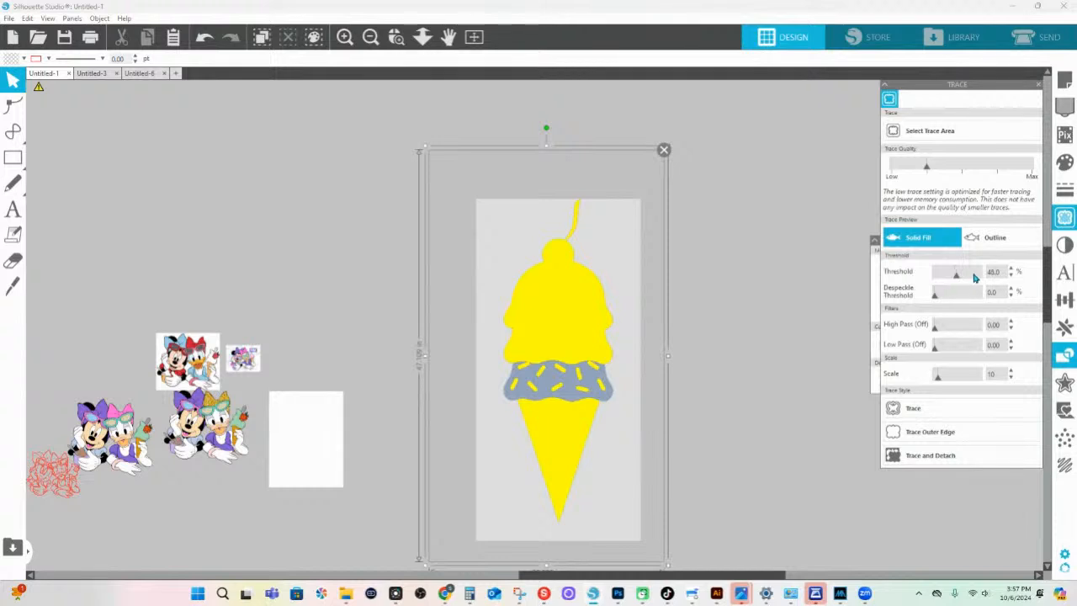
click(927, 455)
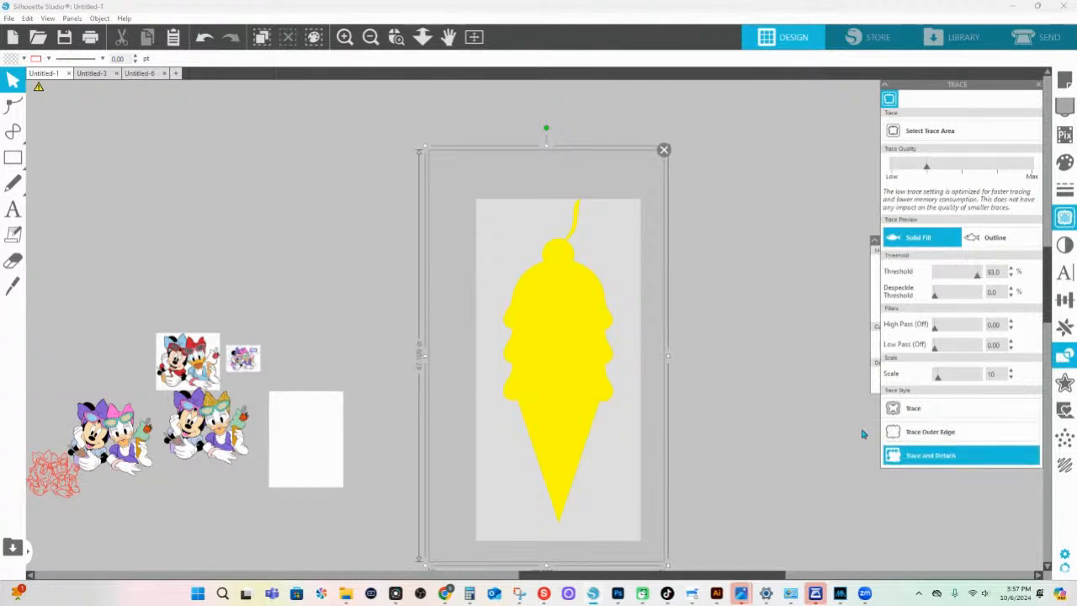
click(704, 418)
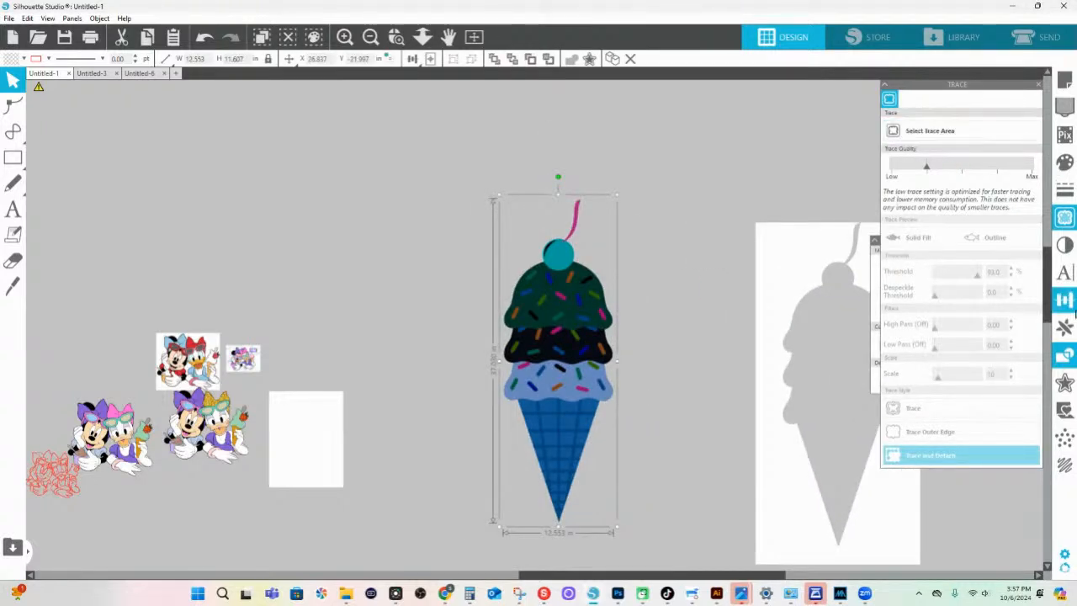
- Restore the detached cone's original colors by setting its Inversion effect to 0
click(1064, 244)
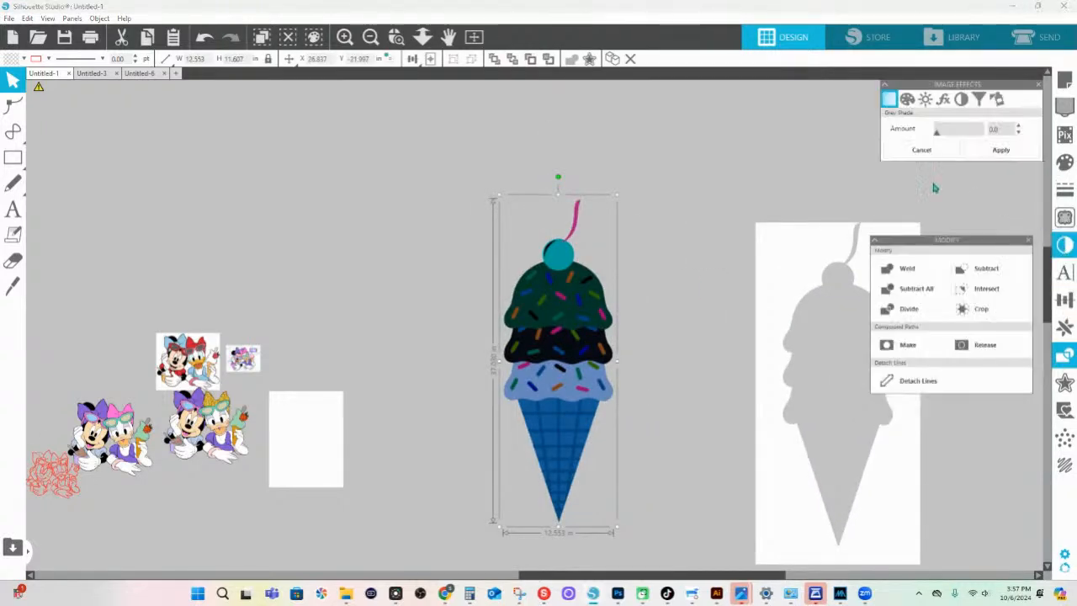
click(961, 99)
drag(981, 134, 800, 155)
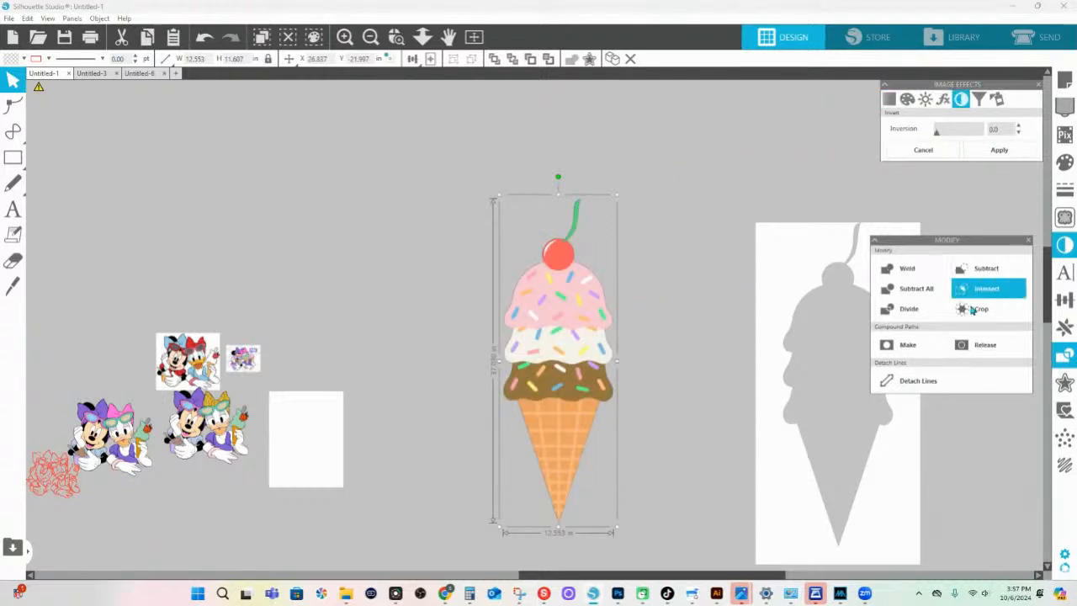
- Create a 0.055 in internal offset of the detached cone and crop the image to it
click(1064, 387)
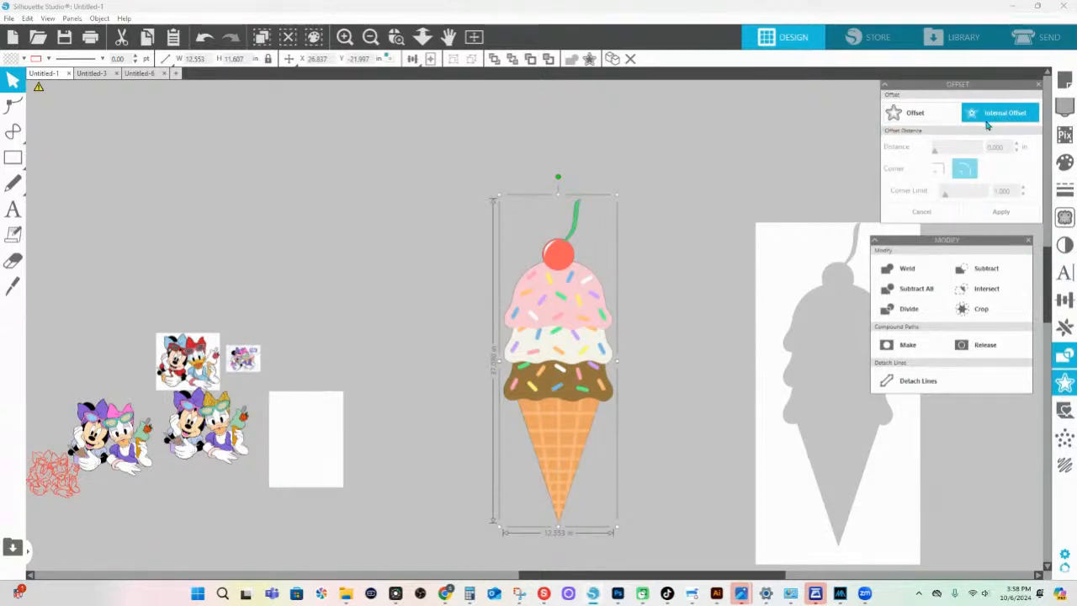
click(986, 125)
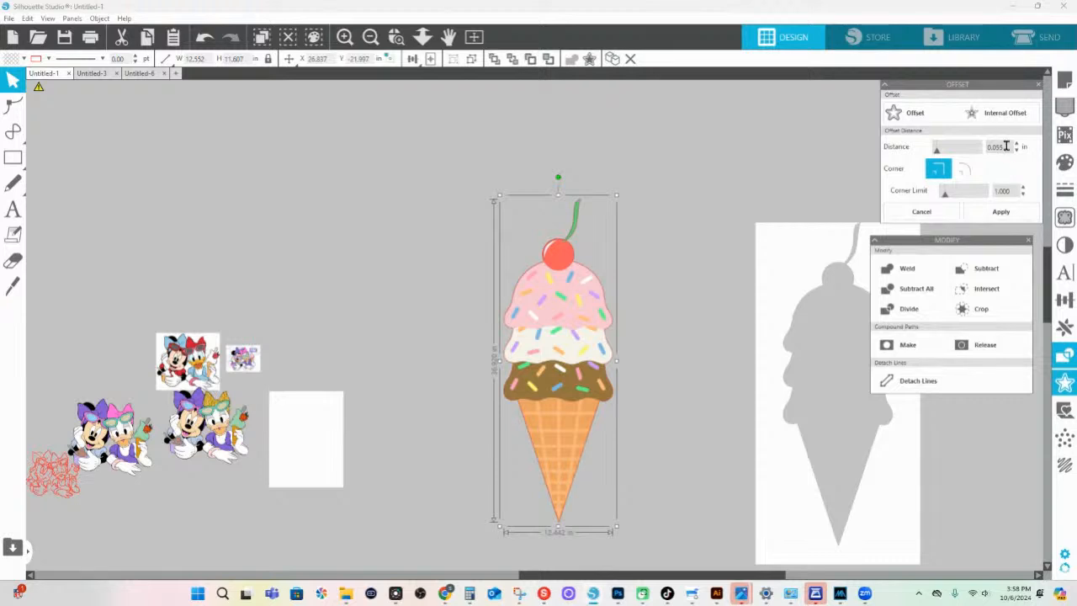
click(1000, 212)
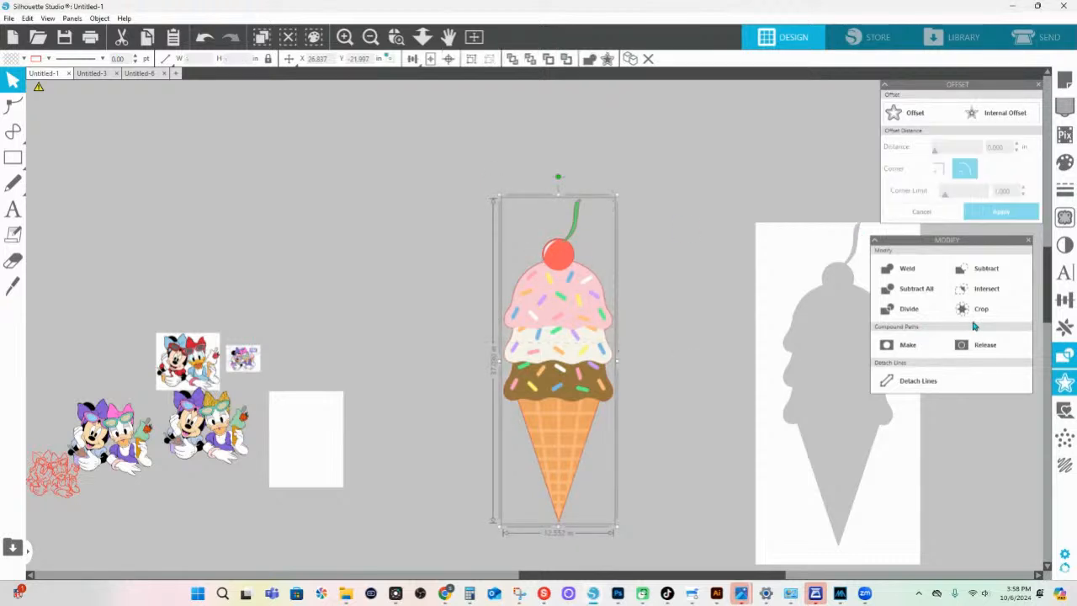
click(396, 441)
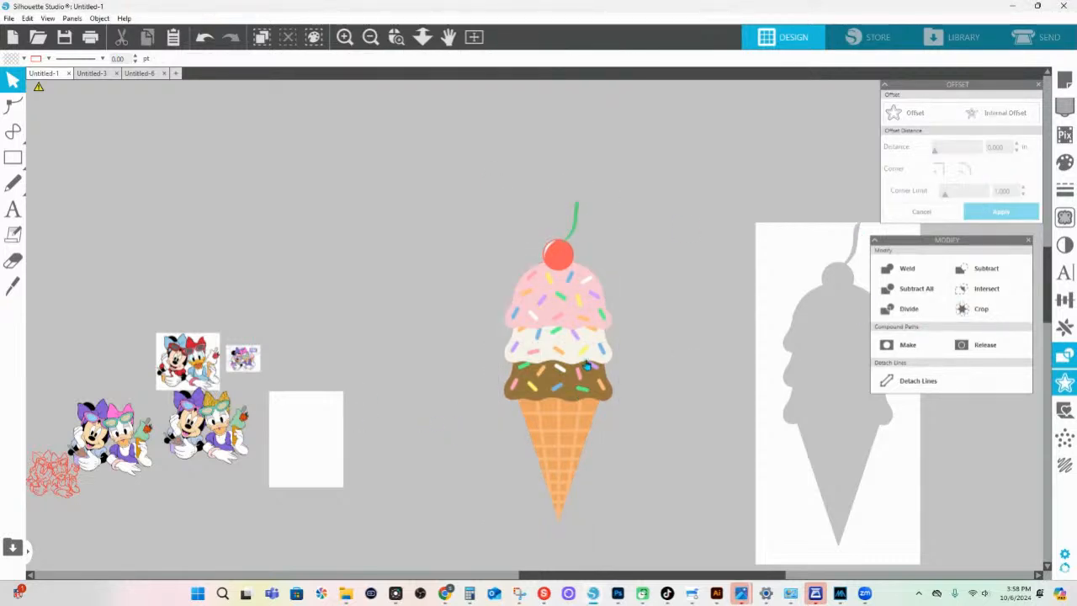
- Try a trace area over the pink scoop with the threshold at 83% to pick up its sprinkles
click(578, 395)
click(396, 36)
drag(686, 390, 471, 319)
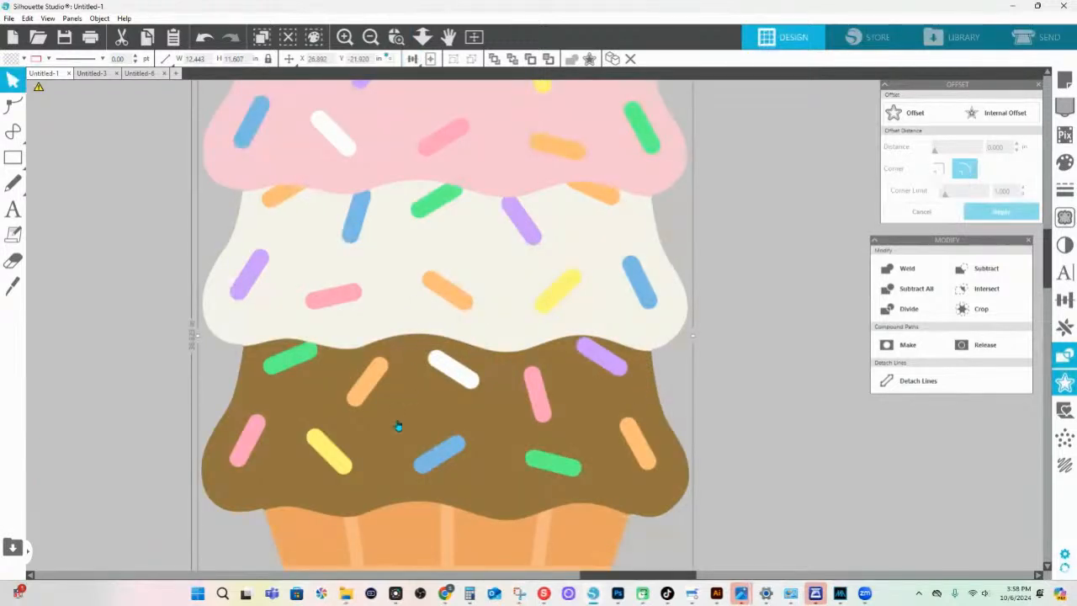
scroll(398, 199, up, 2)
scroll(436, 196, up, 1)
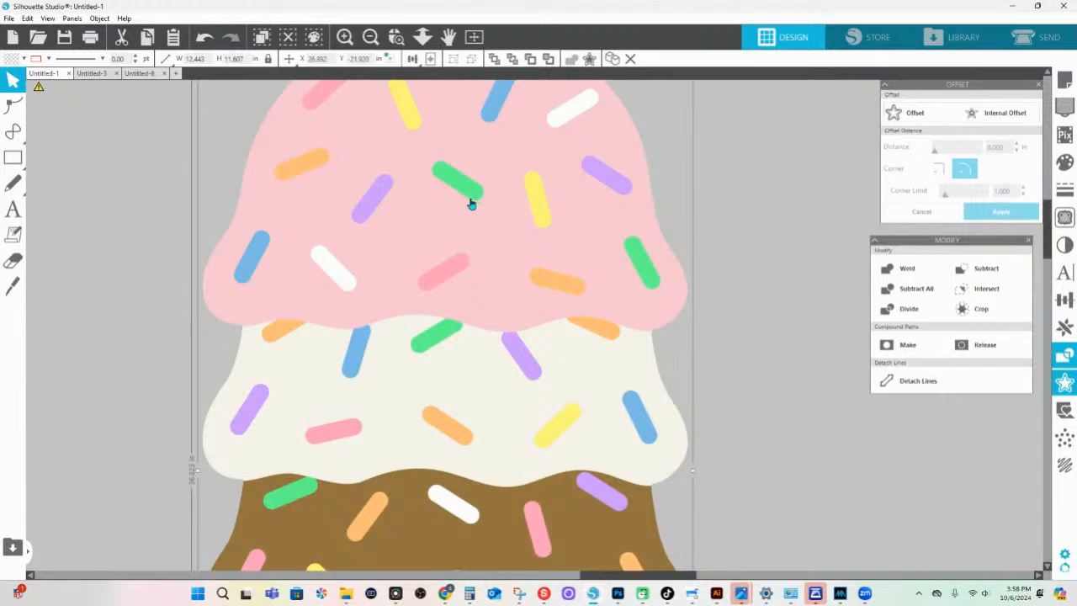
scroll(373, 218, up, 1)
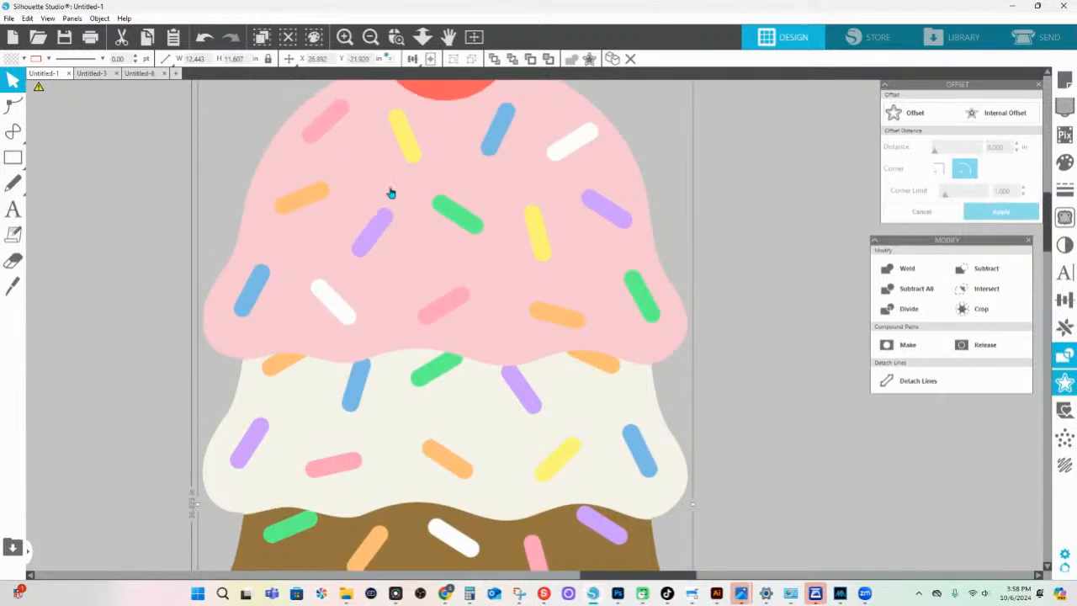
click(1065, 217)
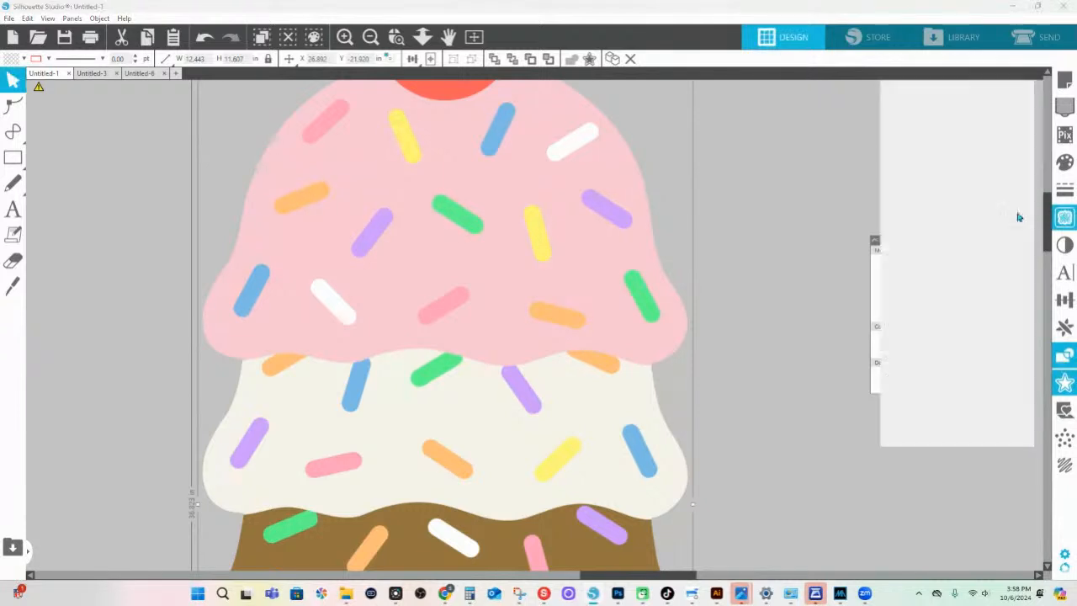
click(928, 132)
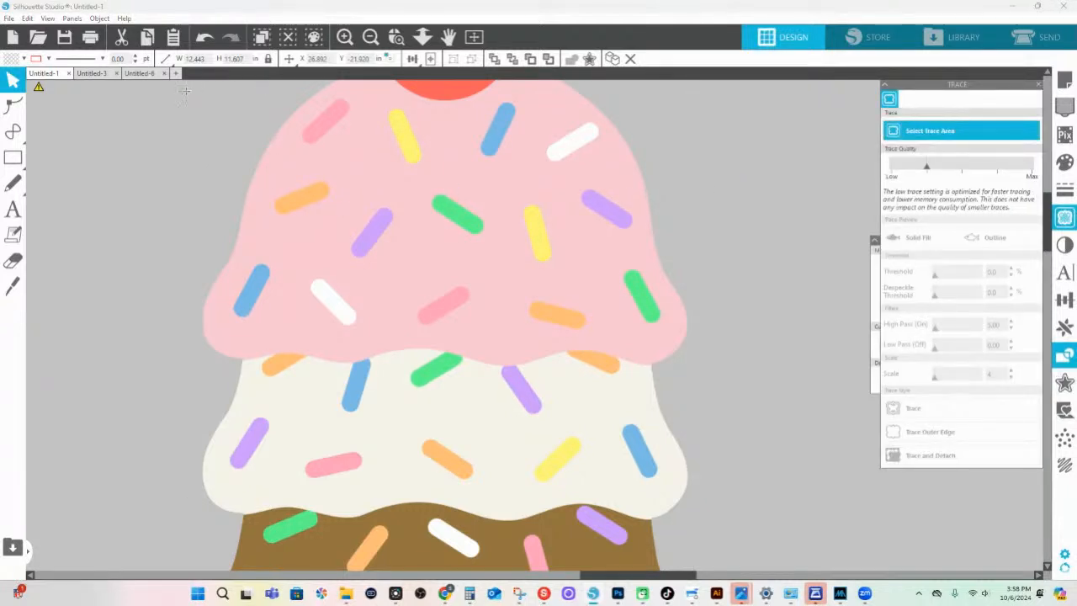
mouse_move(178, 88)
mouse_down()
mouse_move(627, 235)
mouse_move(713, 344)
mouse_move(705, 336)
mouse_up()
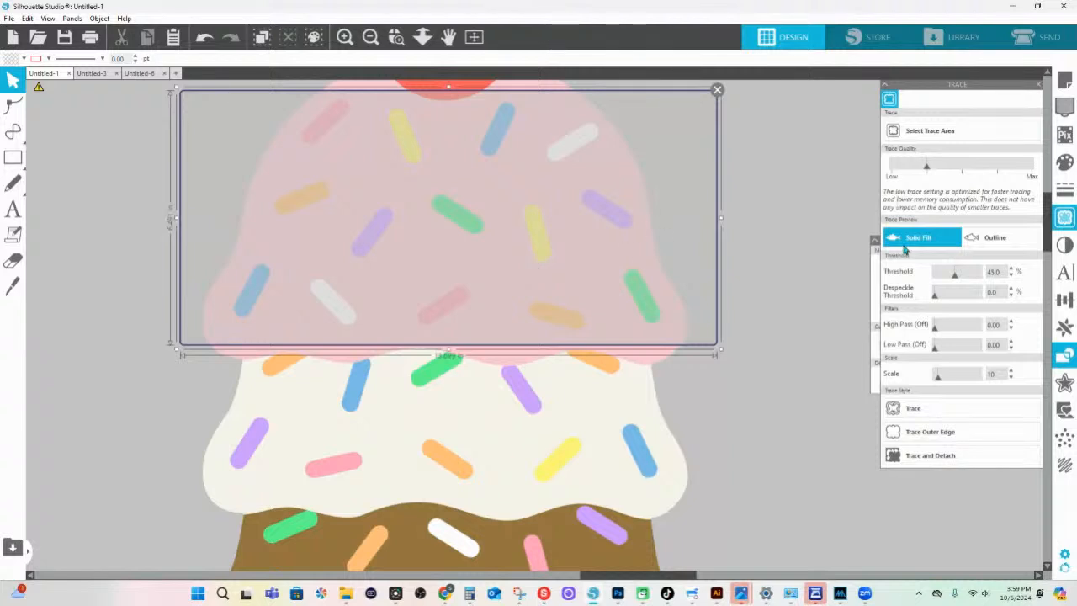
drag(954, 274, 963, 278)
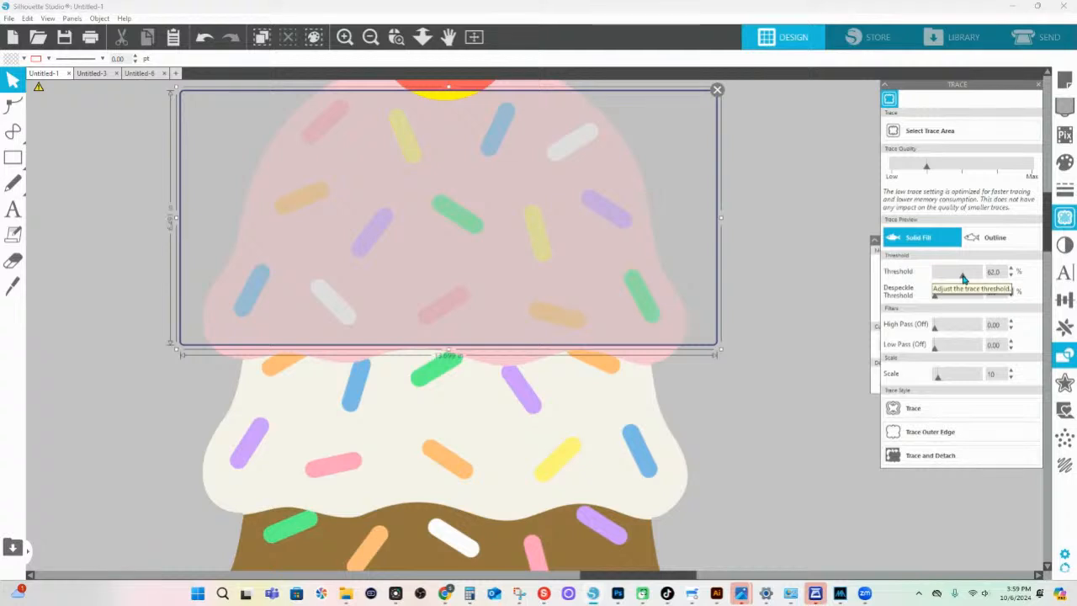
drag(963, 278, 973, 278)
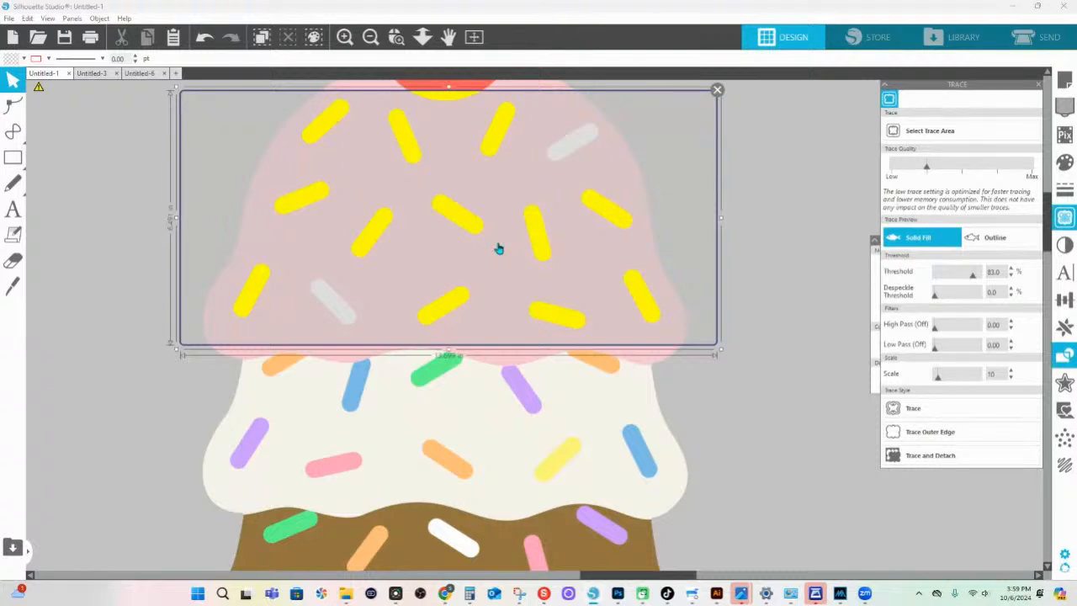
- Trace the chocolate scoop at a 45% threshold, extending the area above its upper edge, and move the clipart off the traced outline
scroll(502, 245, down, 3)
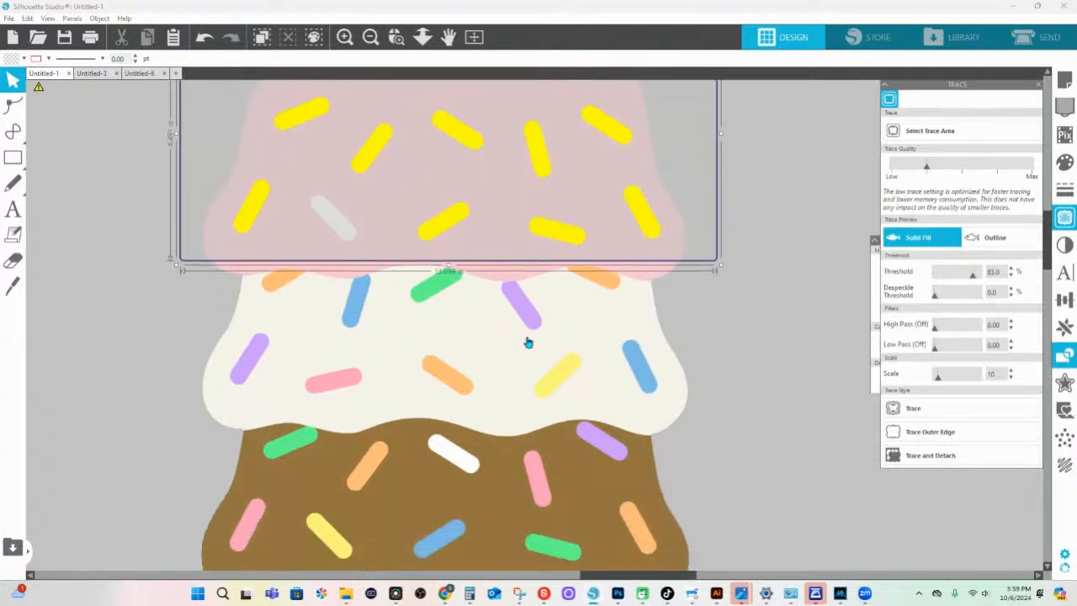
click(967, 134)
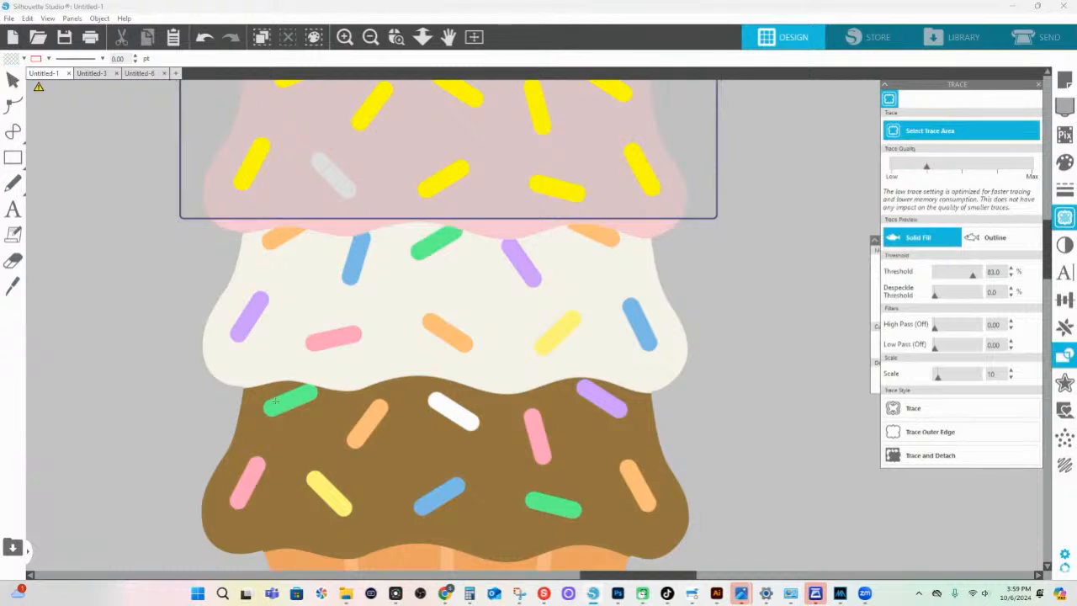
mouse_move(177, 383)
mouse_down()
mouse_move(546, 446)
mouse_move(755, 554)
mouse_up()
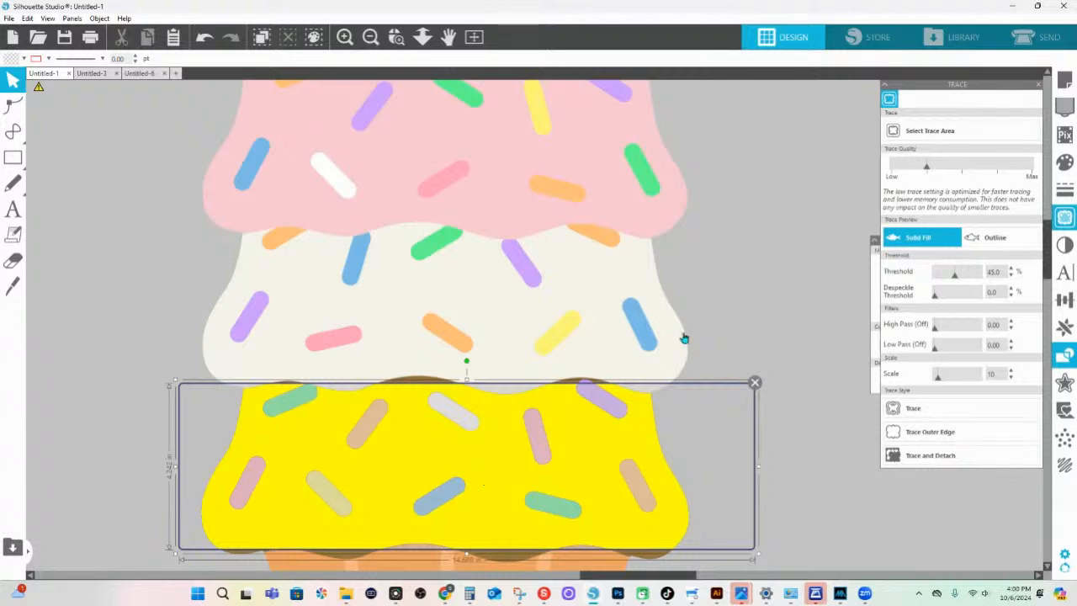
drag(469, 384, 467, 368)
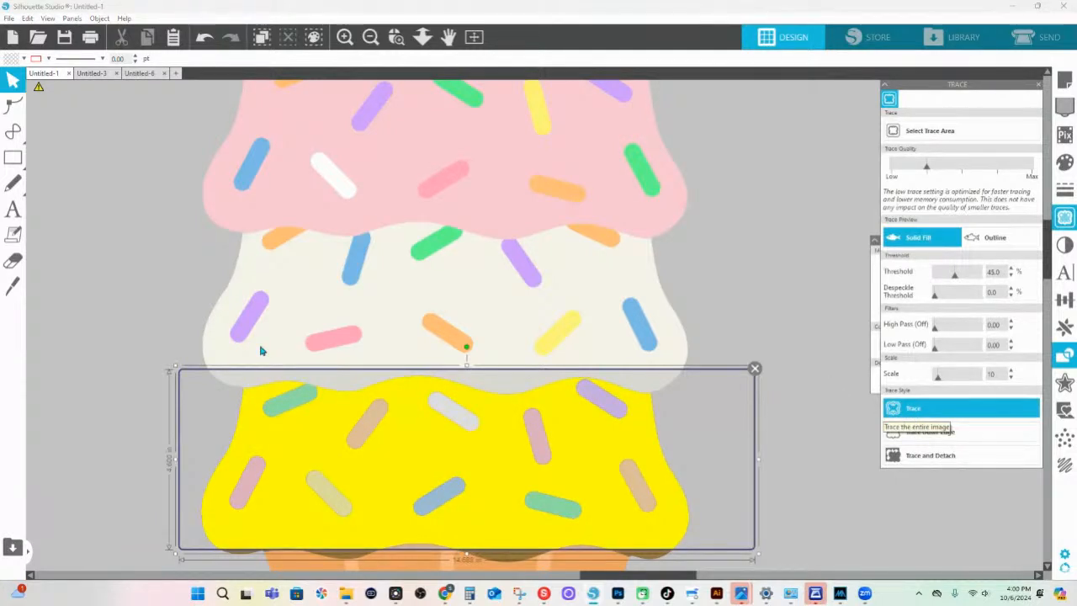
drag(288, 347, 695, 341)
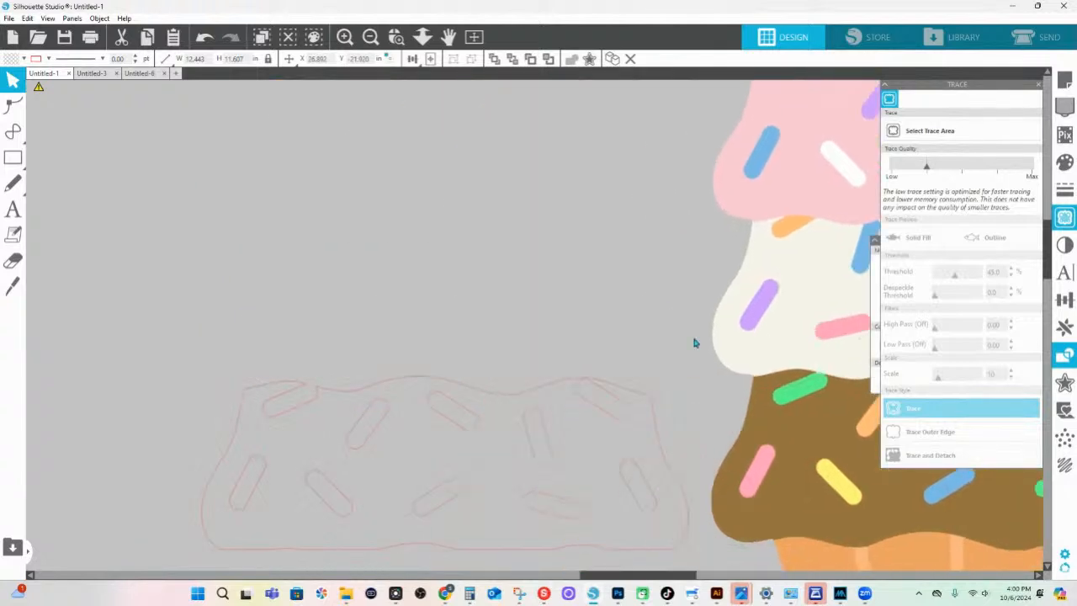
- Fill the traced chocolate-scoop outline with pale yellow
click(451, 405)
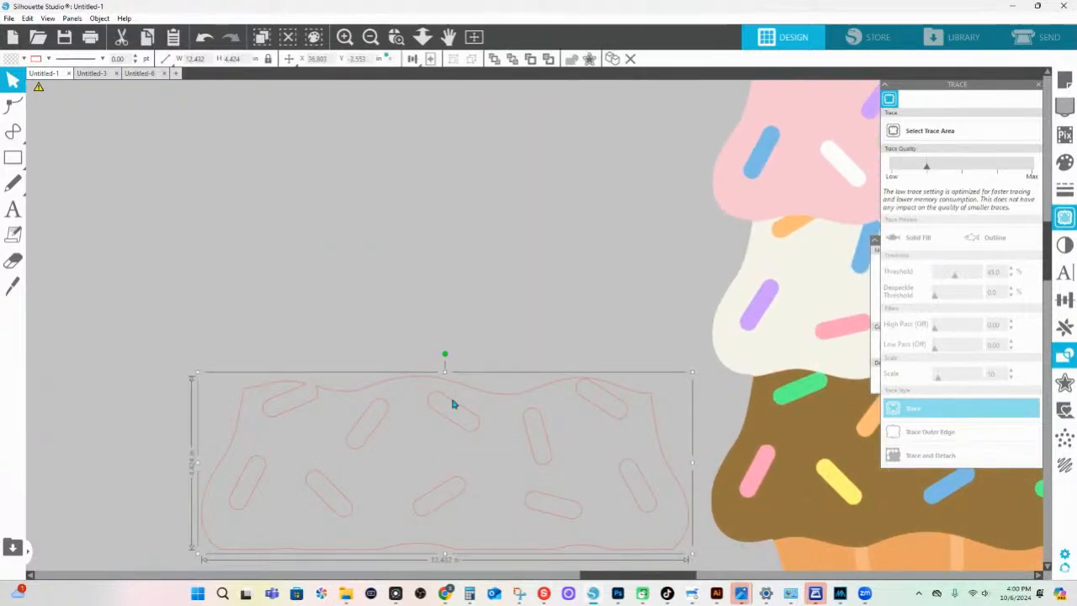
click(20, 59)
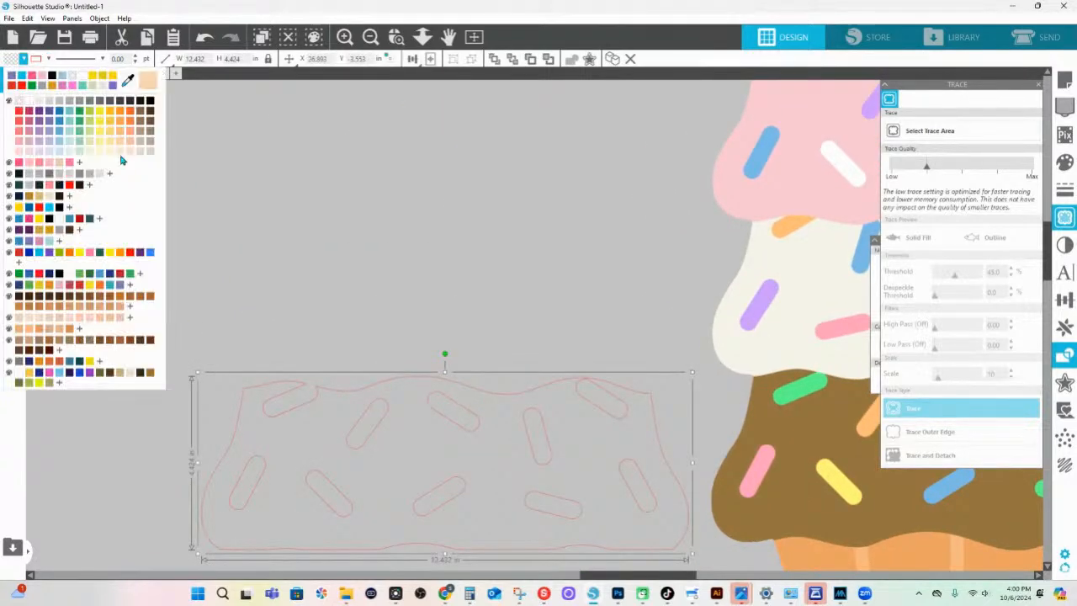
click(108, 158)
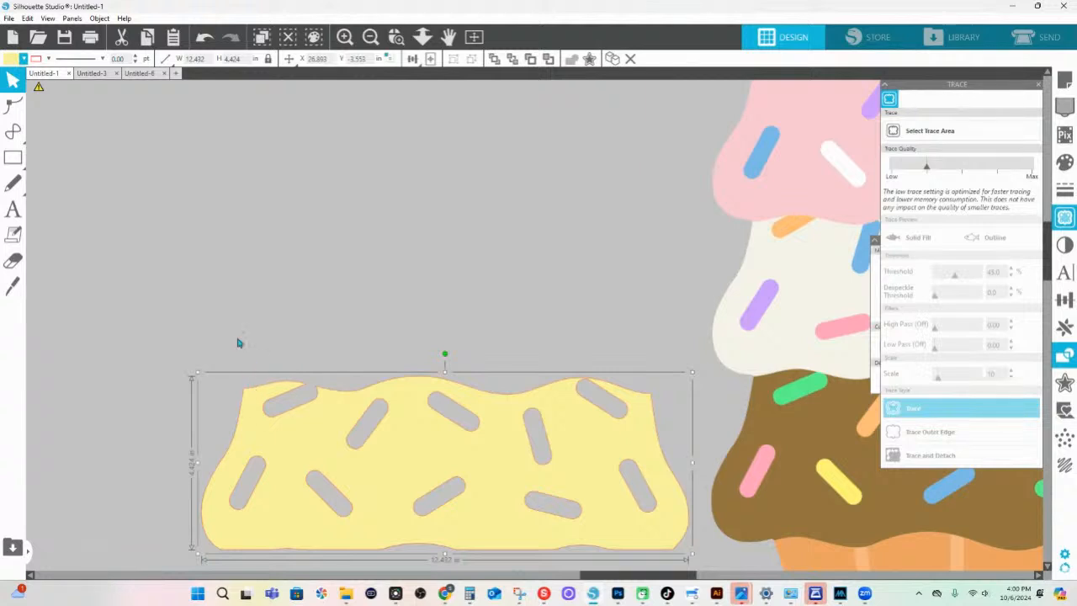
- Release the compound path of the yellow scoop trace and select its outer scoop shape
right_click(402, 445)
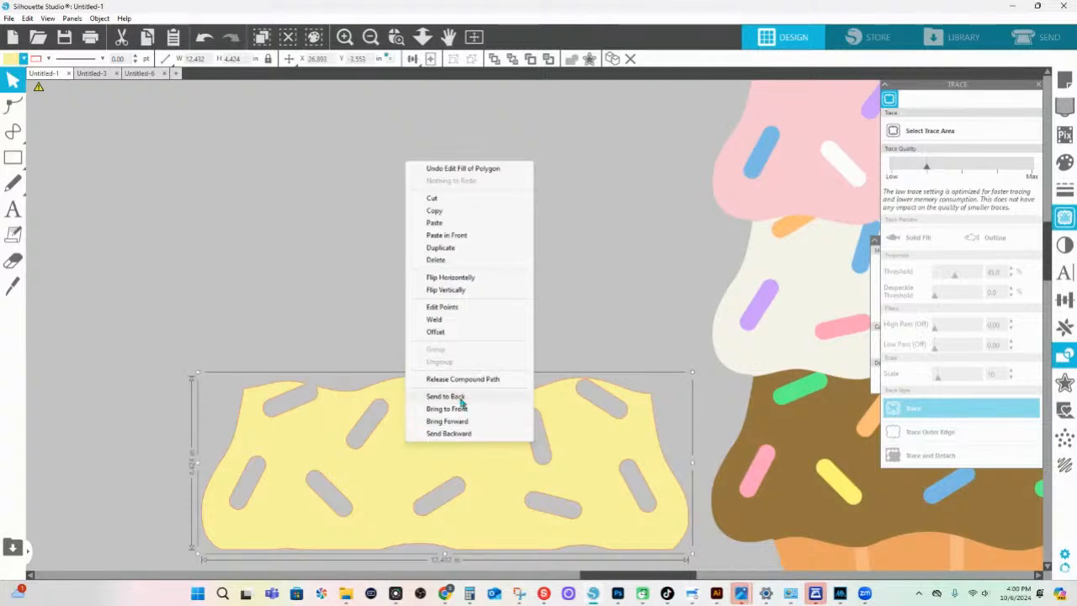
click(463, 380)
click(355, 294)
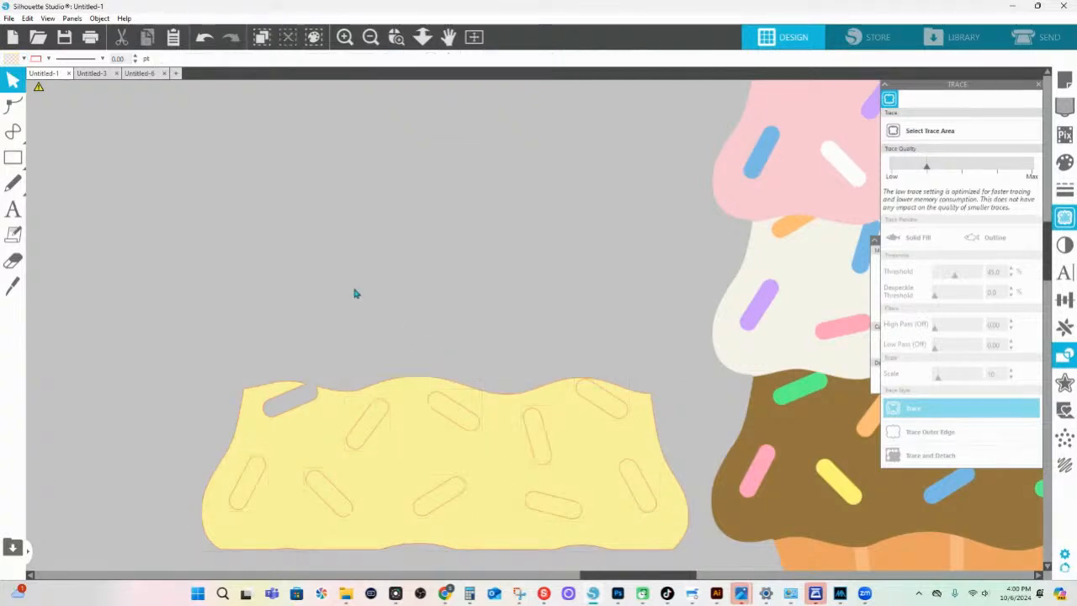
click(334, 431)
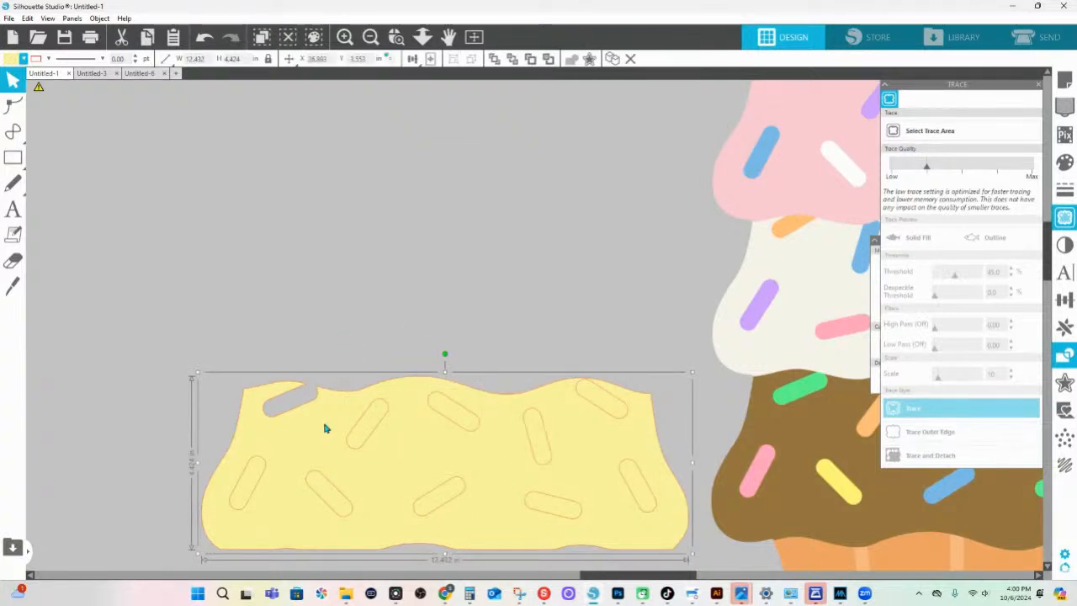
- Delete the outer yellow scoop shape and rearrange the loose sprinkles, shifting two upward and rotating a lower one slightly
key(Delete)
drag(363, 416, 335, 378)
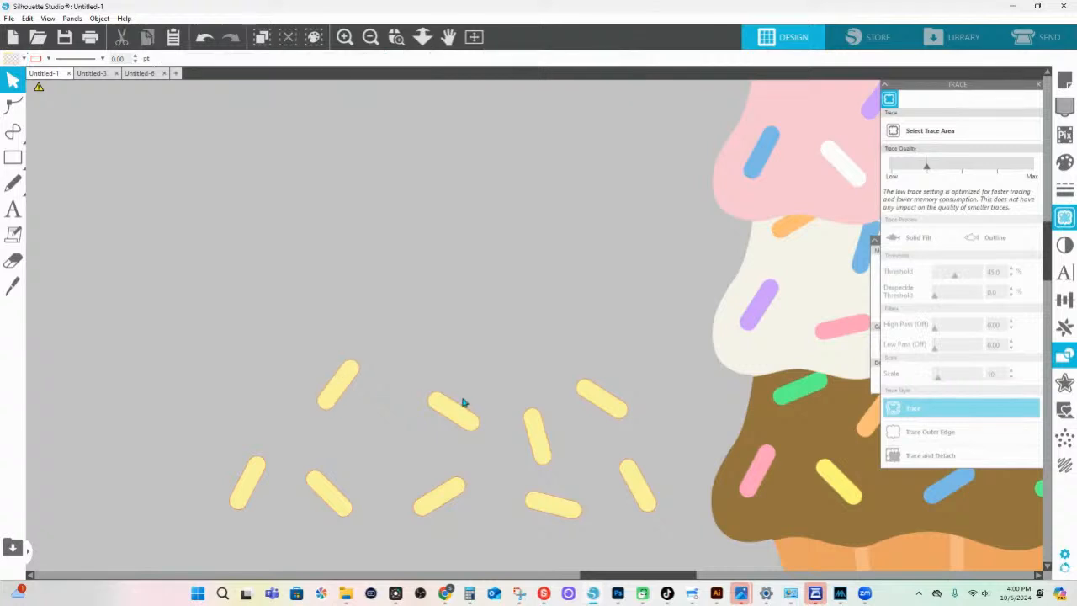
drag(455, 409, 459, 381)
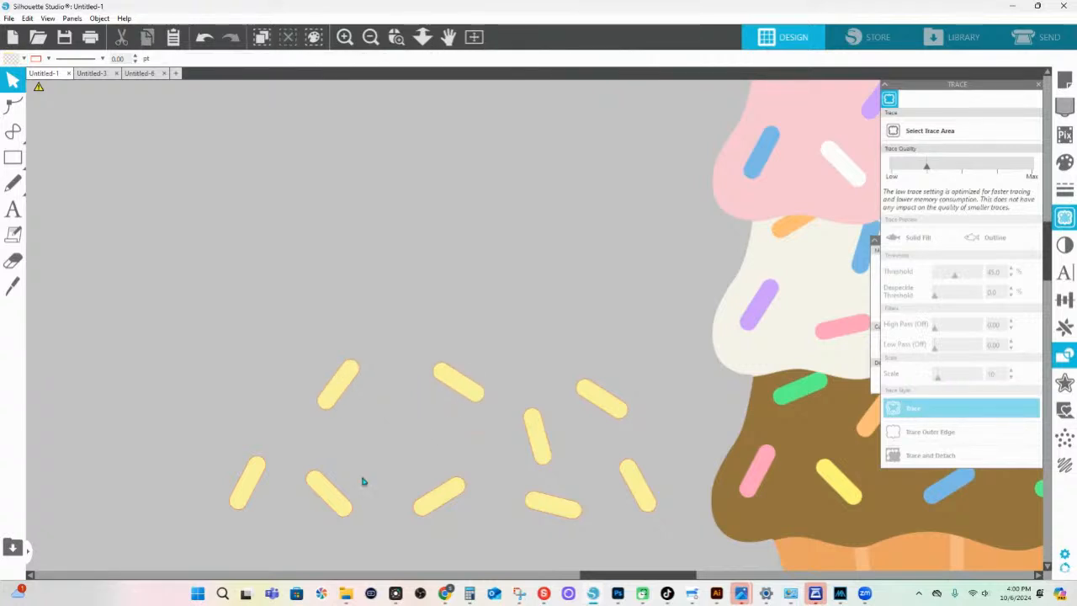
click(345, 493)
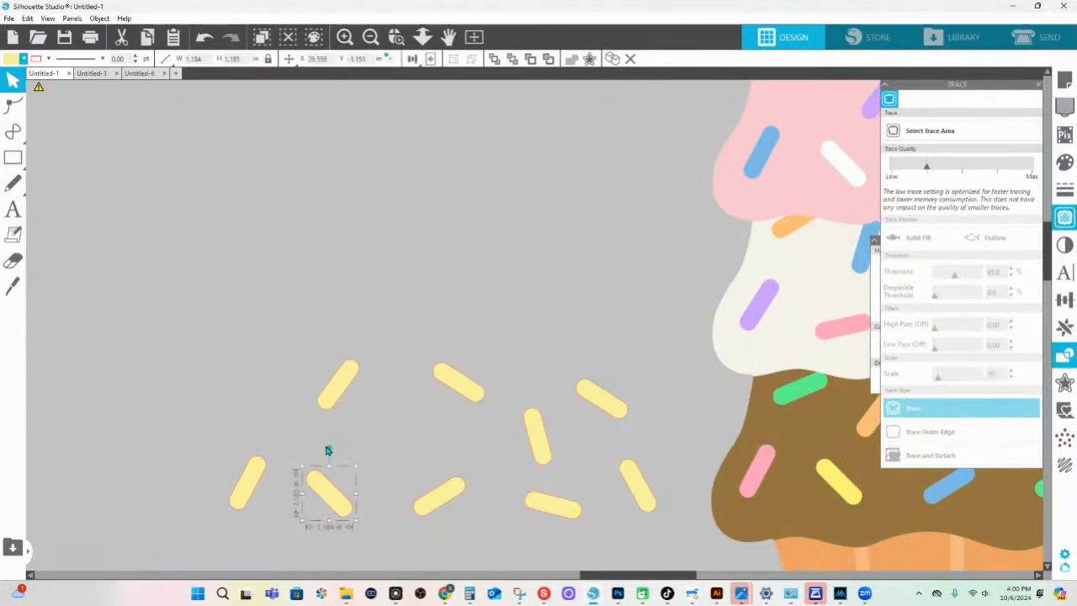
drag(333, 452, 345, 429)
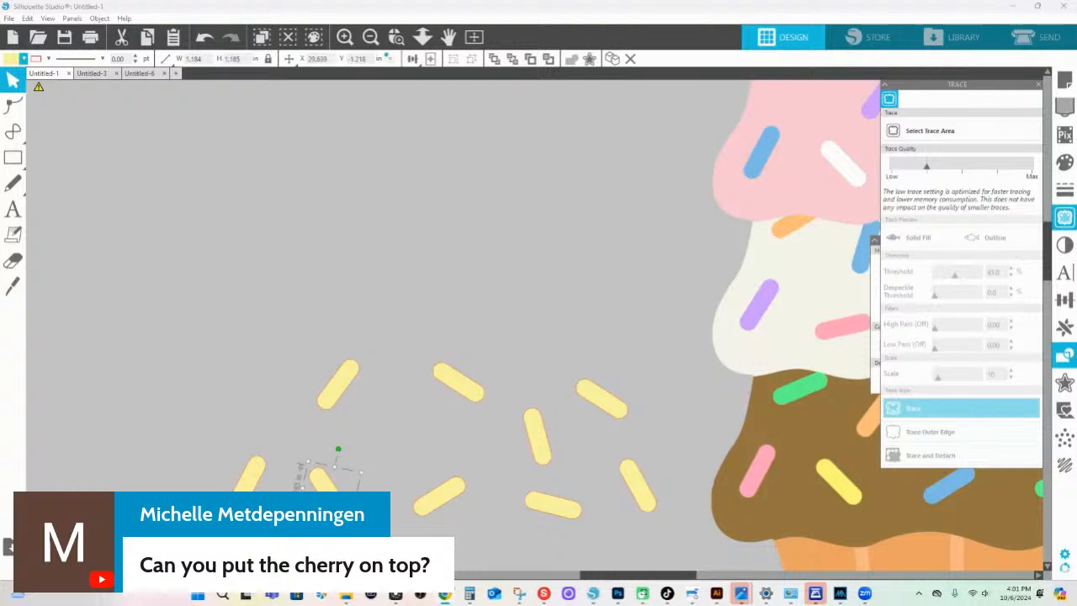
- Move the original Minnie and Daisy picture and the small picture beside it upward, clear of the recreated drawings
scroll(123, 315, down, 1)
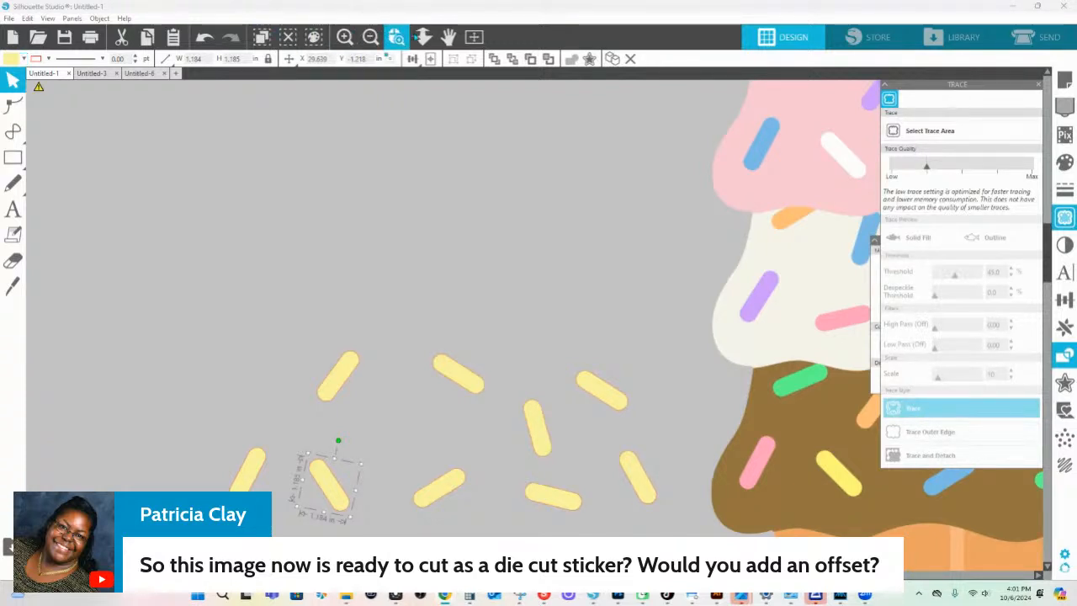
click(422, 38)
drag(296, 292, 291, 154)
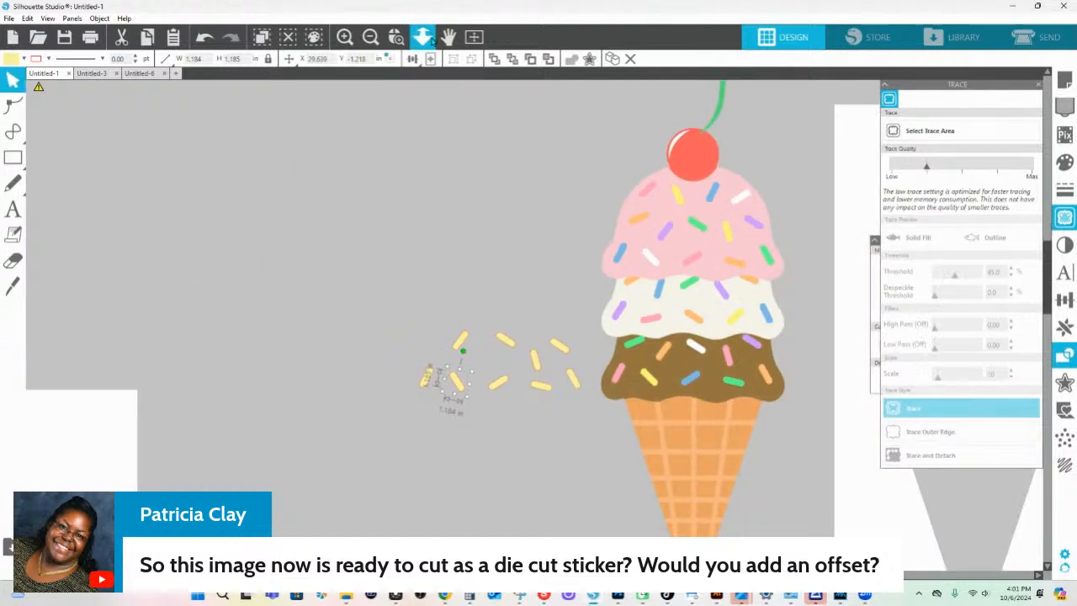
click(422, 37)
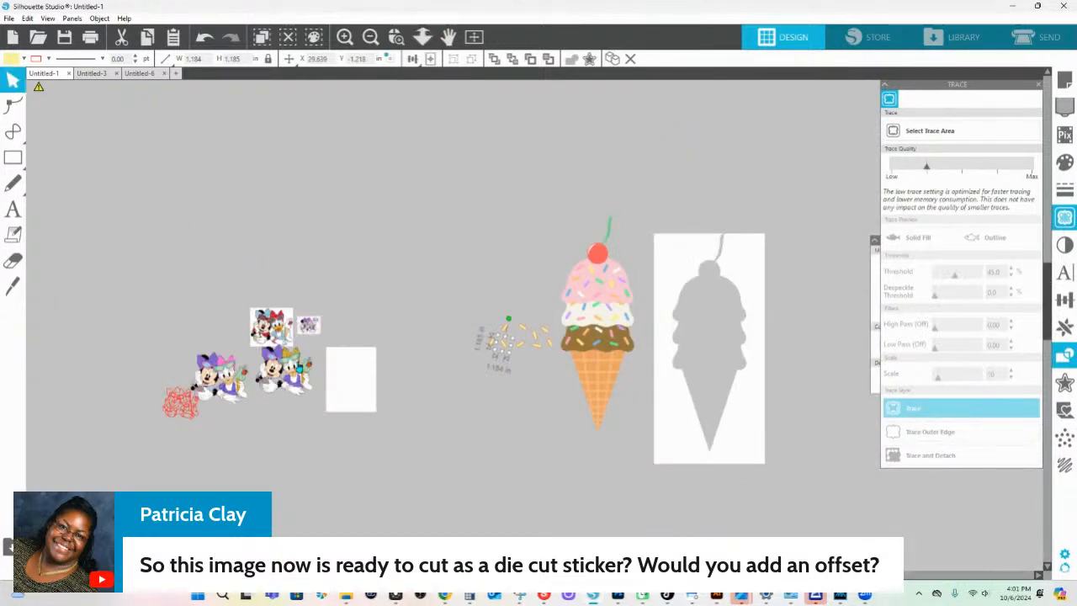
drag(279, 332, 280, 283)
click(324, 341)
drag(311, 324, 312, 275)
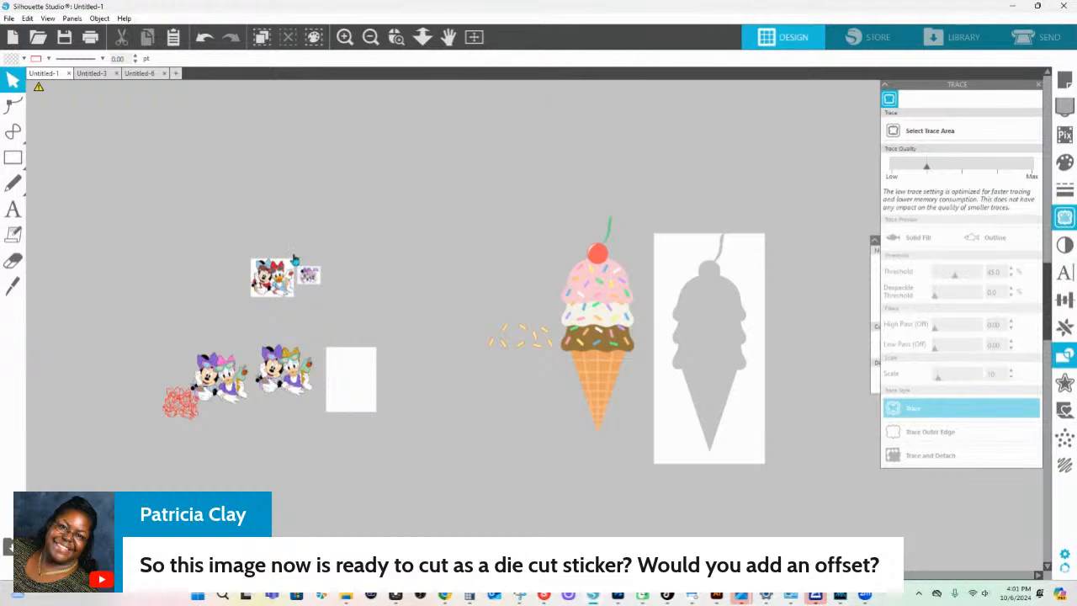
- Select every piece of the Minnie and Daisy drawing with the gold glitter bow and group them
click(396, 36)
drag(251, 328, 409, 442)
drag(531, 397, 193, 127)
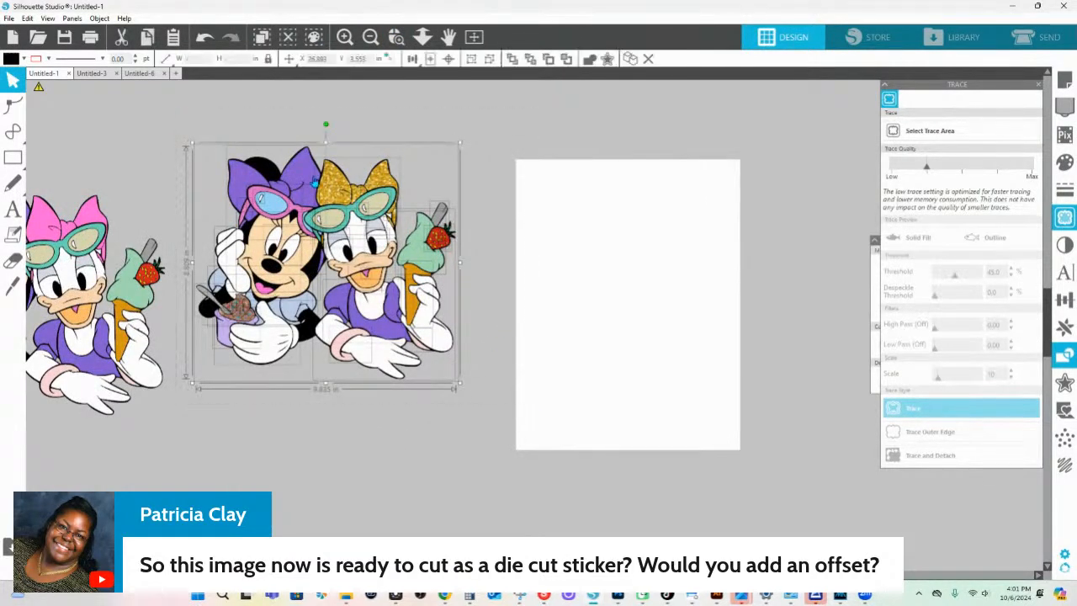
right_click(317, 181)
click(347, 370)
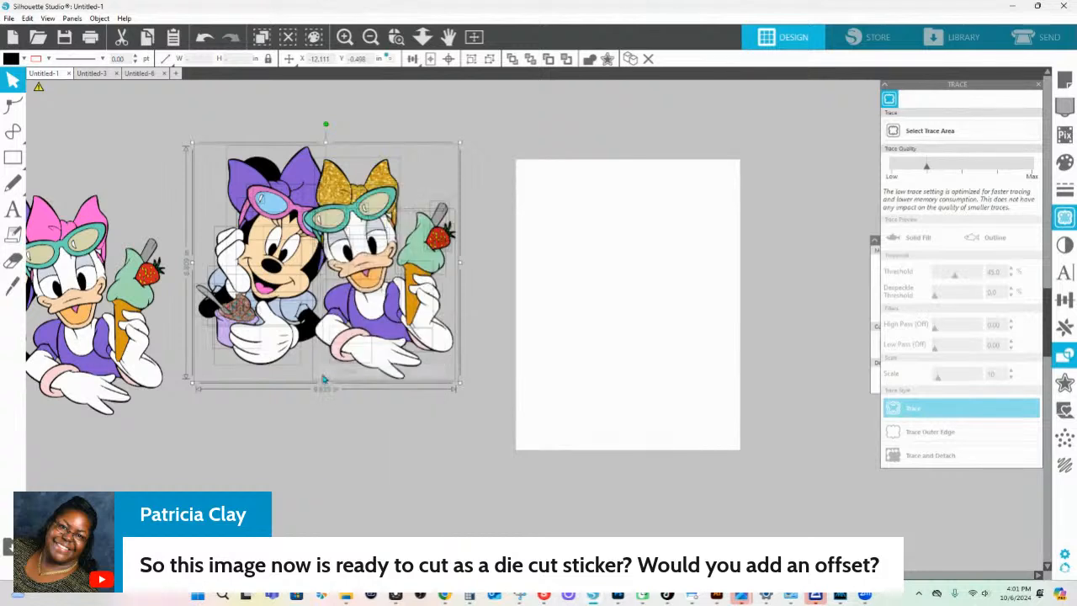
- Scale the grouped Minnie and Daisy drawing down to about 3.56 in wide and place it near the page's upper edge
drag(455, 387, 294, 239)
drag(244, 191, 585, 199)
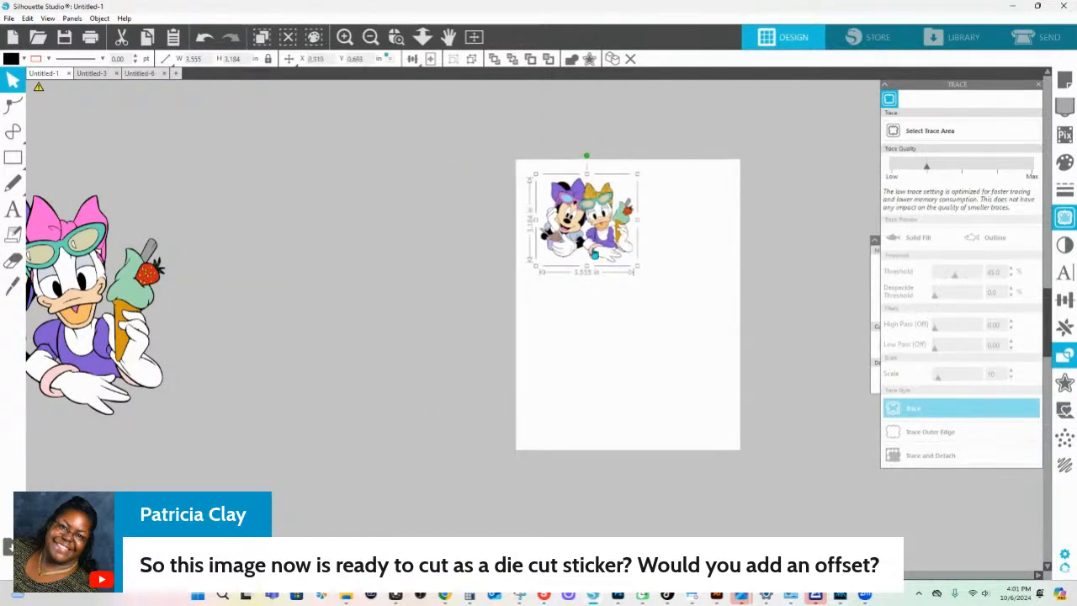
- Set the drawing's cut style to Cut Edge for sending and inspect the cut line around both figures up close
click(1042, 42)
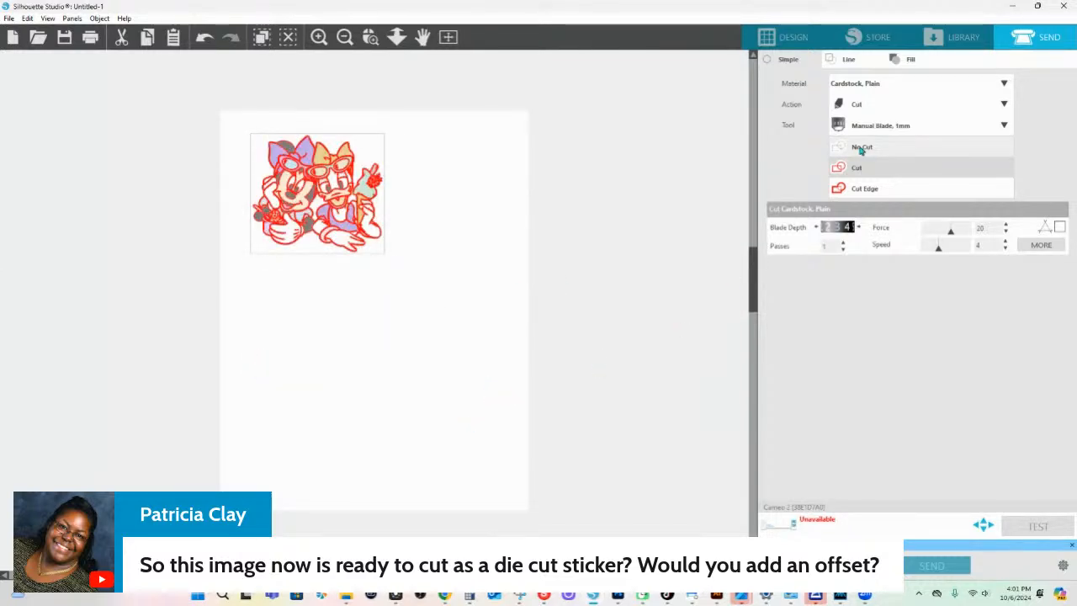
click(843, 190)
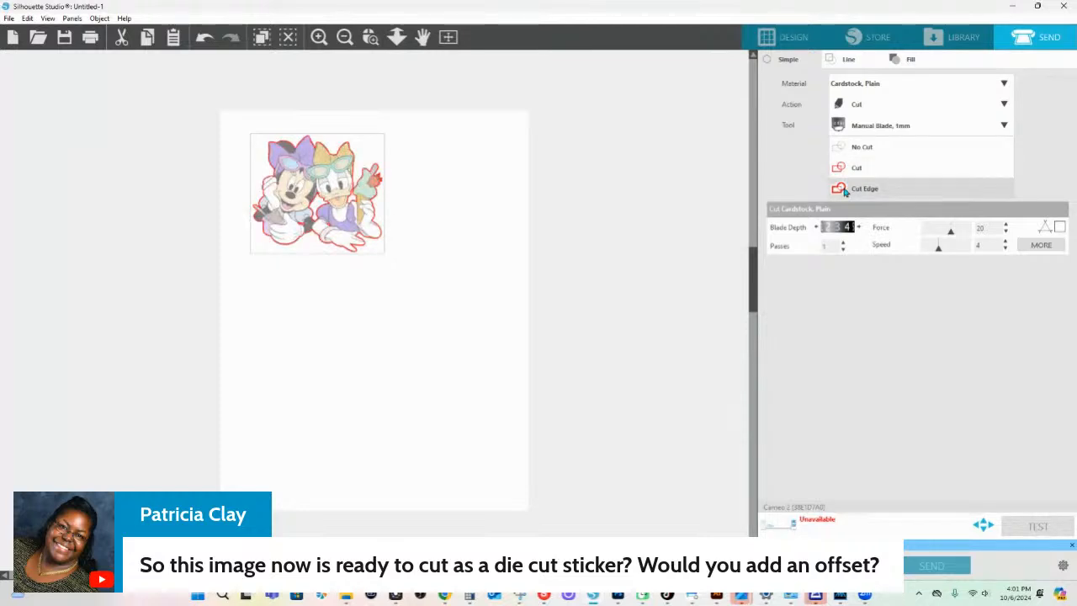
click(371, 37)
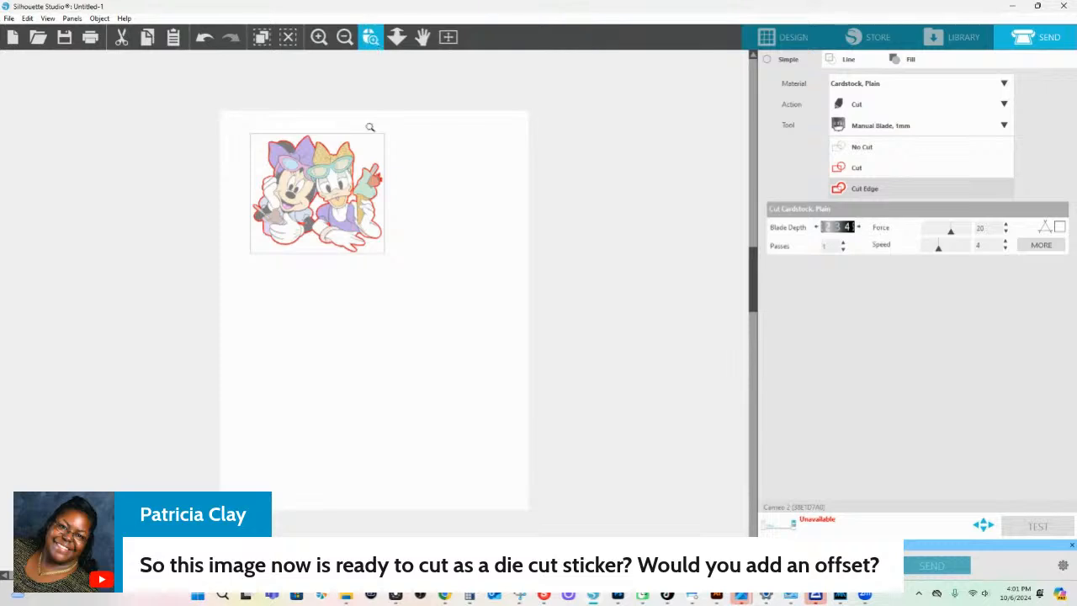
drag(270, 202, 385, 267)
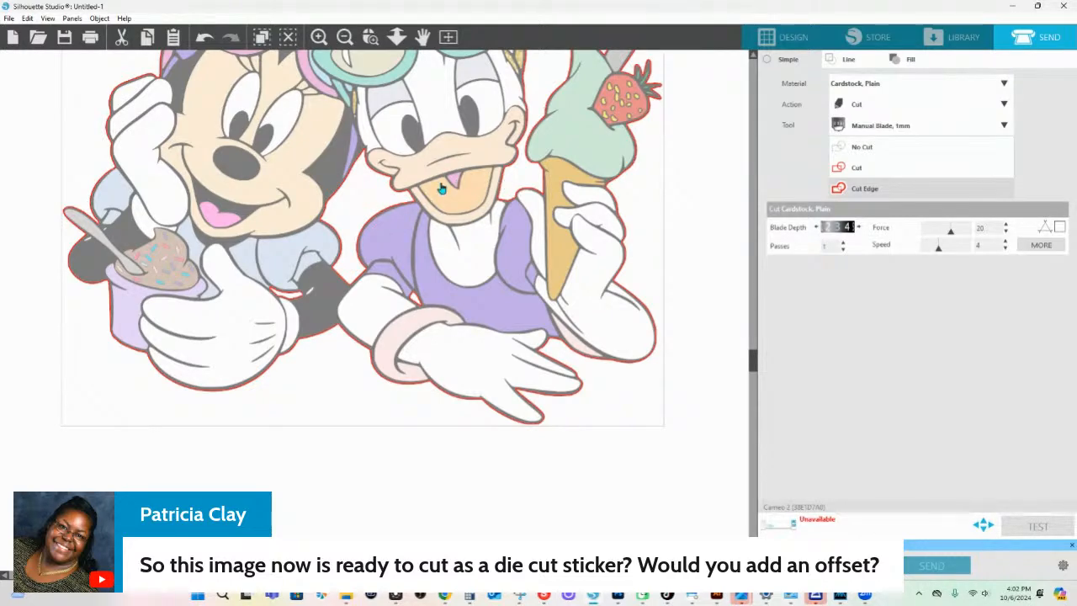
- Return to the design workspace and move the small Minnie and Daisy drawing off the page
click(793, 37)
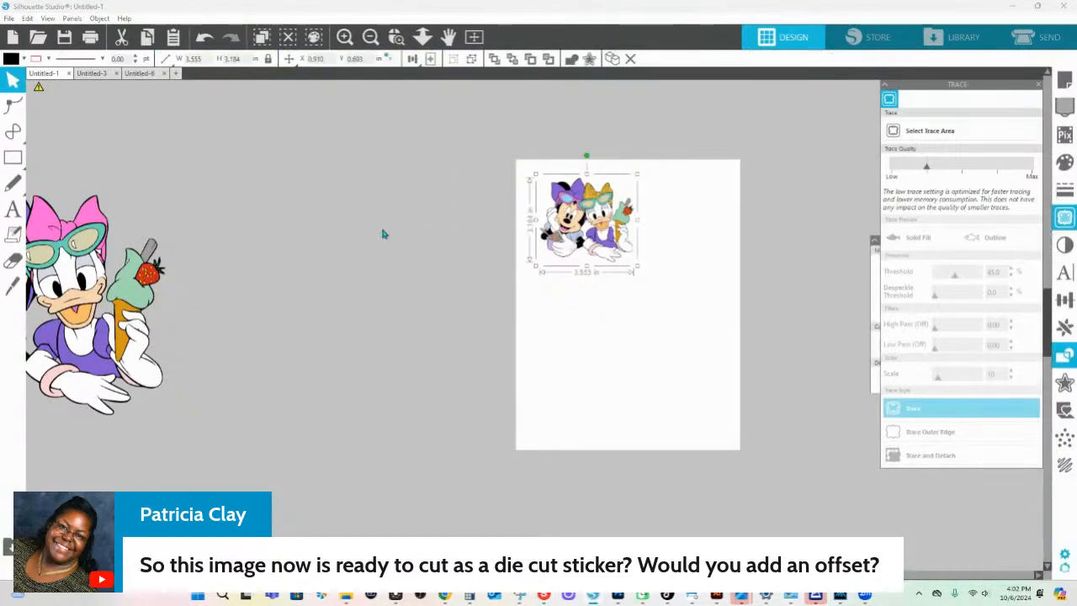
drag(601, 188, 347, 349)
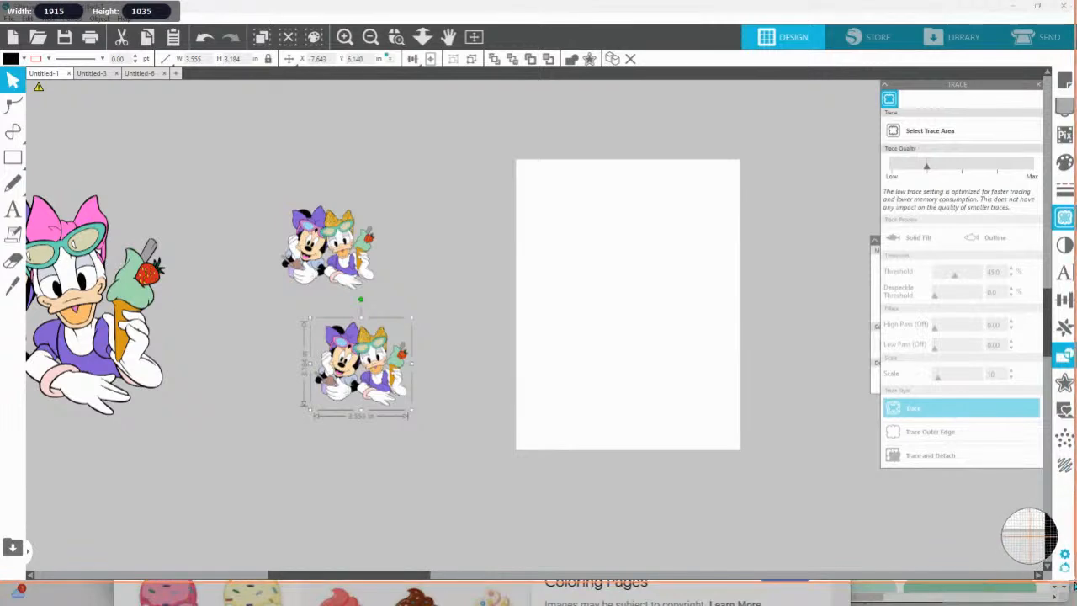
click(1030, 531)
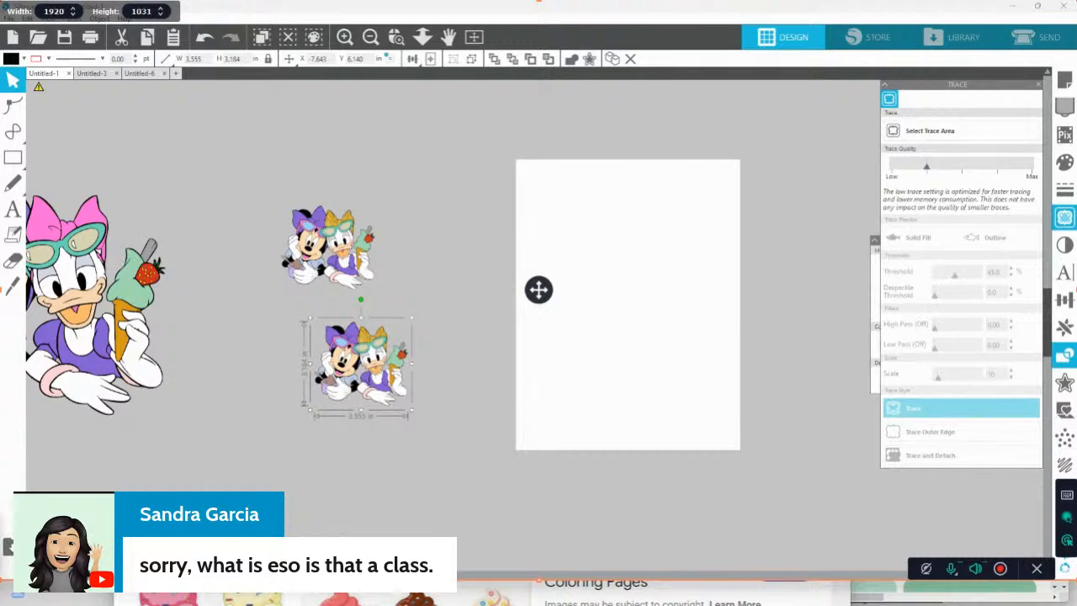
- Switch to Chrome, open the shop.hsink365.com store in a new tab and maximize the browser window
click(639, 593)
click(278, 142)
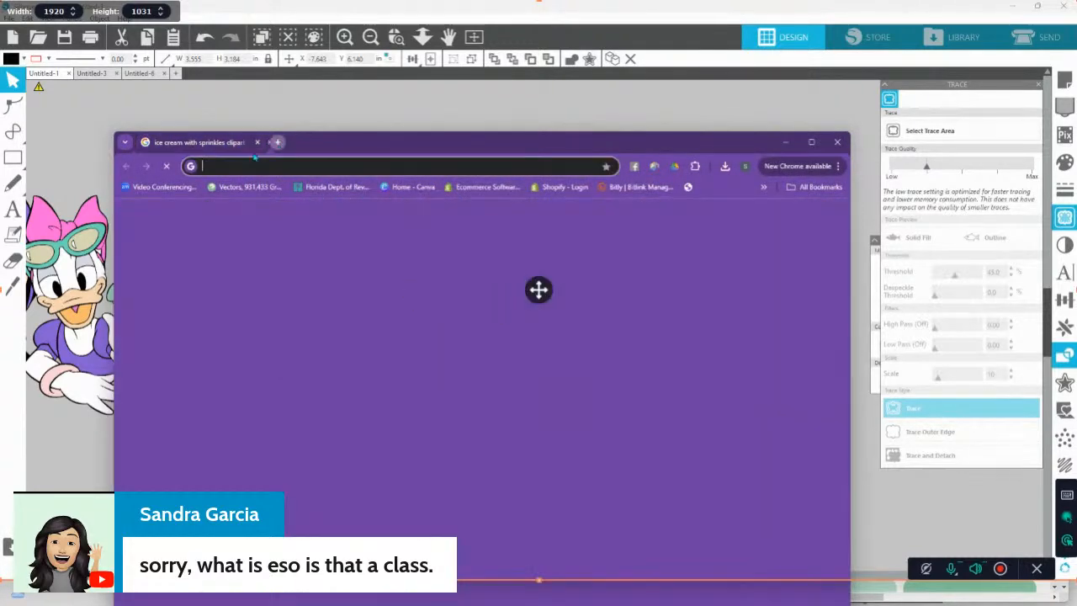
click(698, 412)
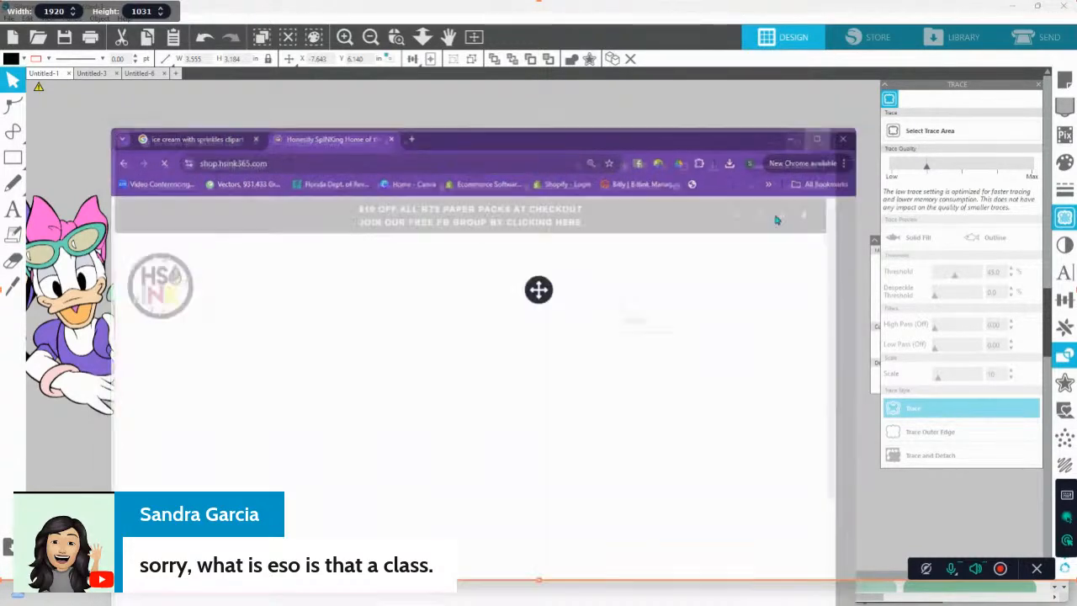
click(811, 143)
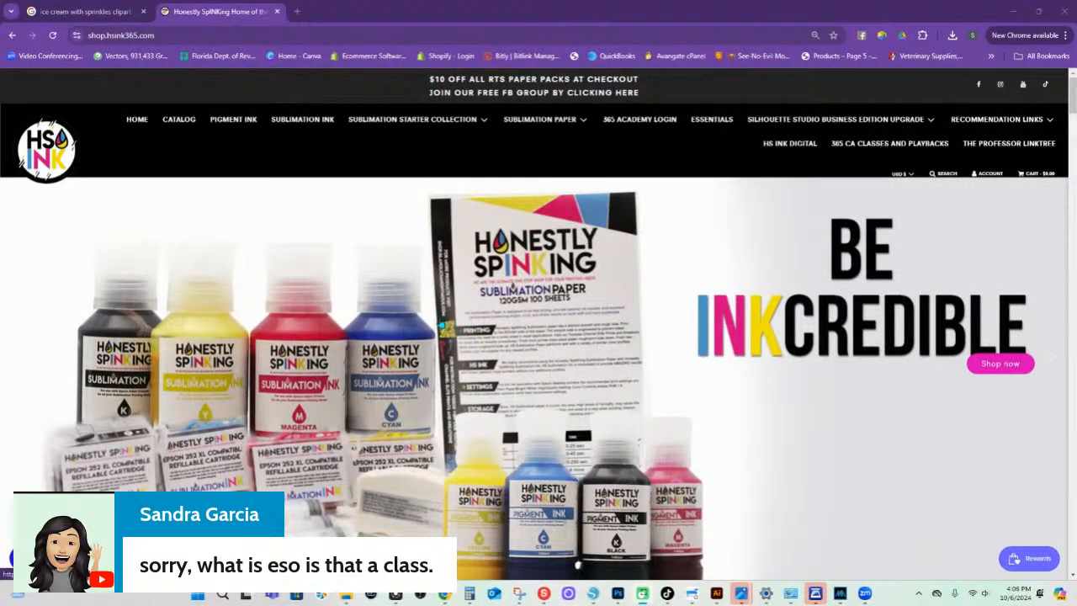
- Find the 365 Creative Academy Silhouette Studio for Beginners 30-day course among the store's featured products and open its product page
scroll(454, 323, down, 5)
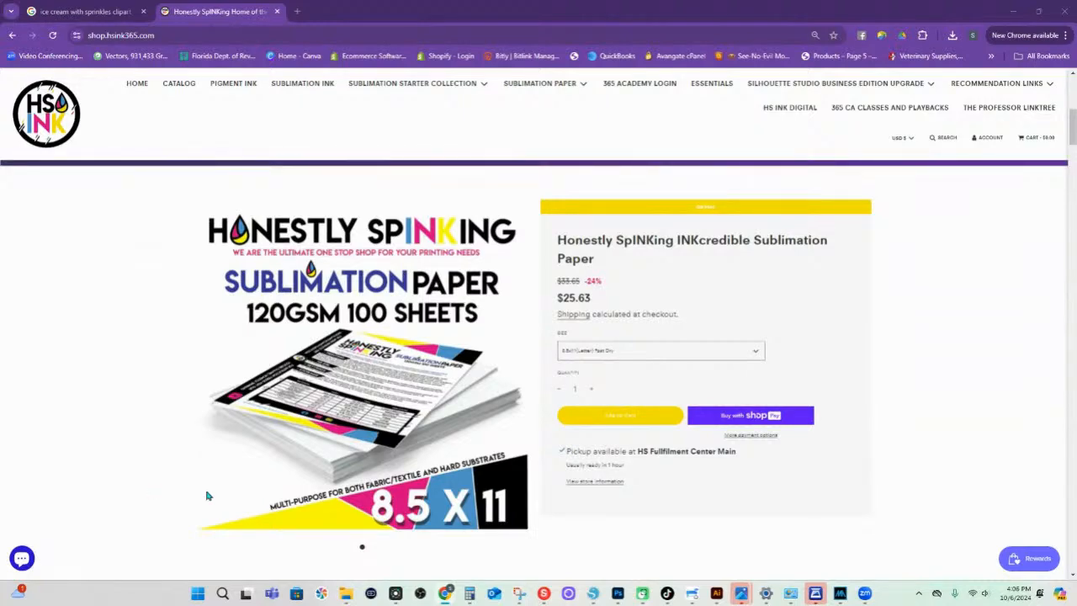
scroll(244, 463, down, 1)
scroll(368, 451, down, 5)
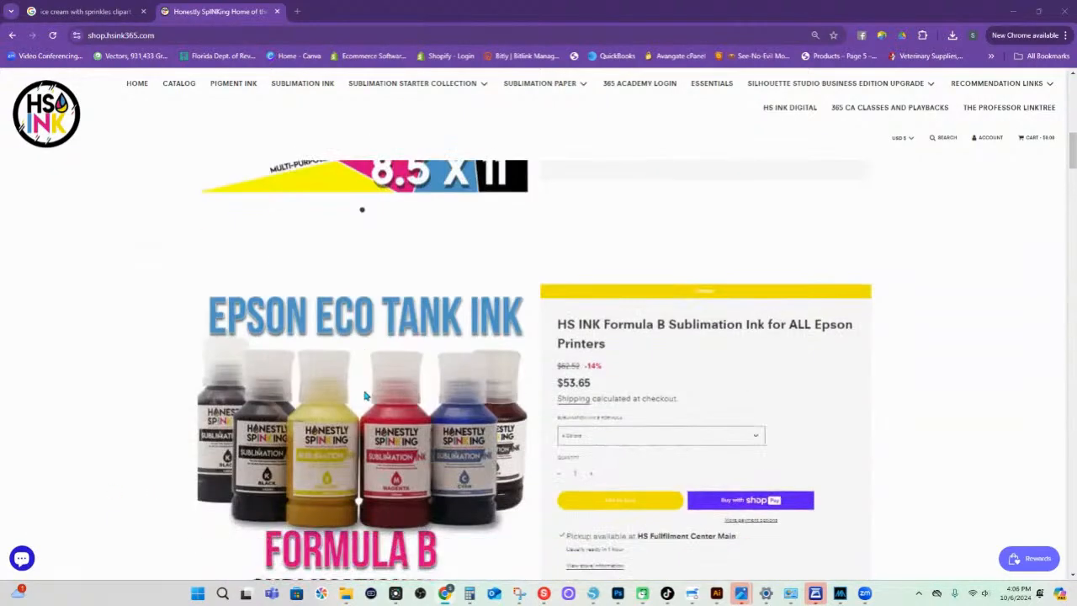
scroll(364, 396, down, 9)
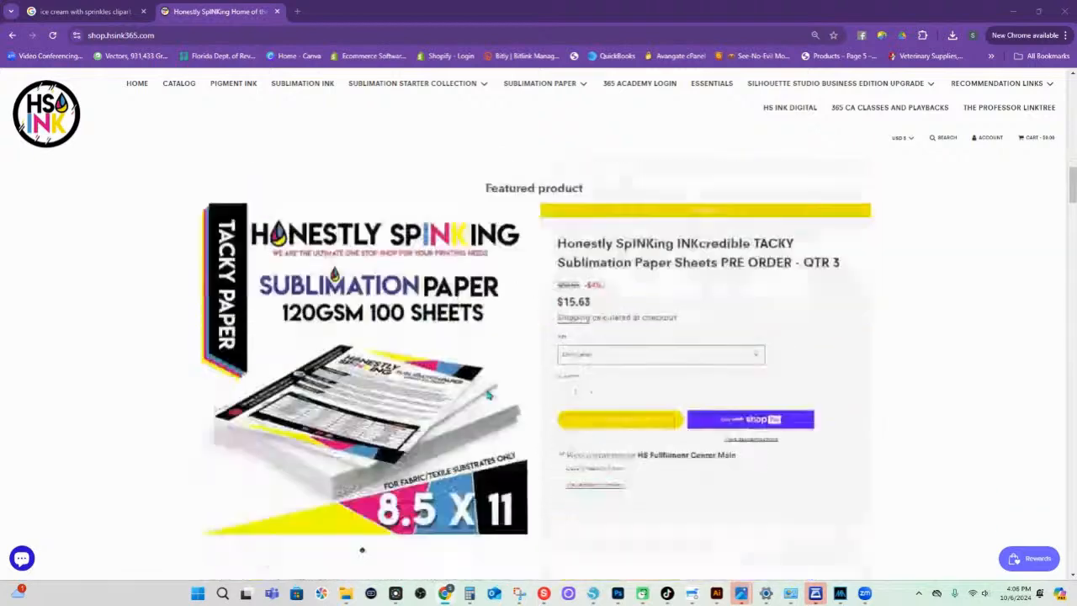
scroll(488, 395, down, 7)
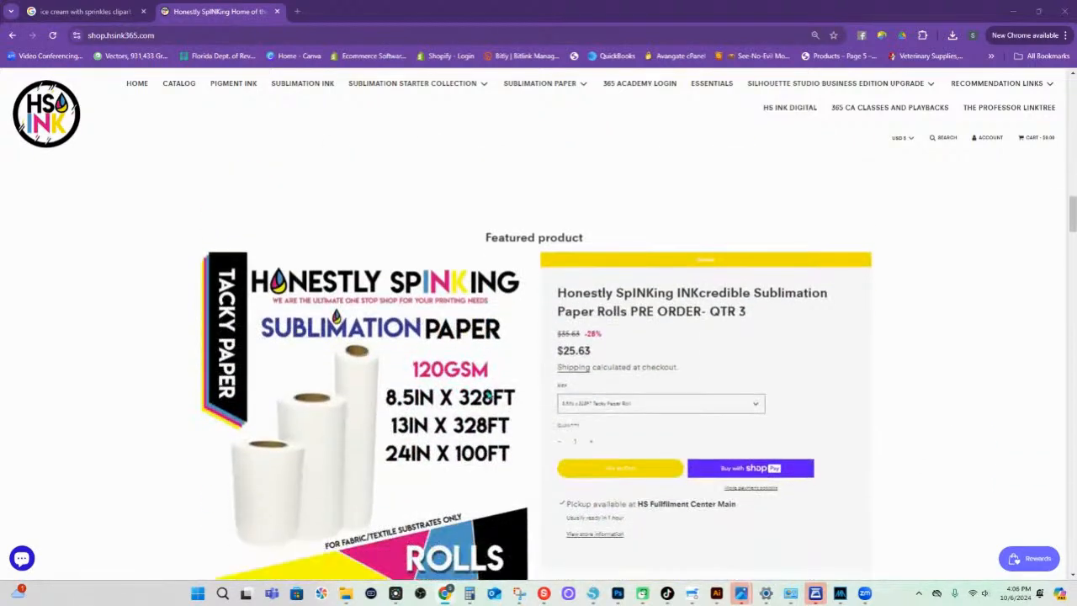
scroll(488, 391, down, 7)
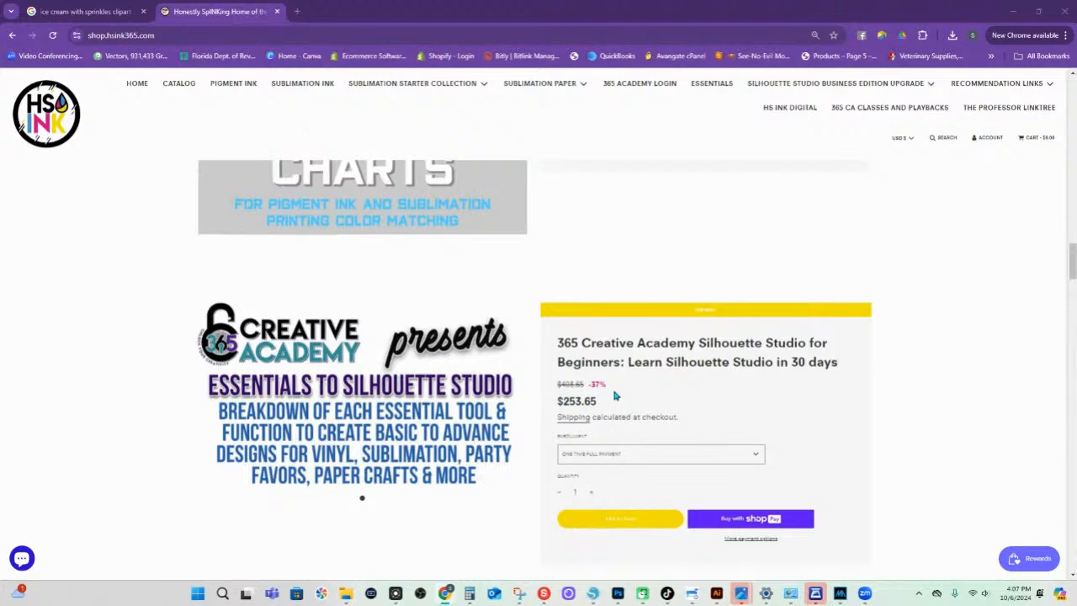
click(695, 345)
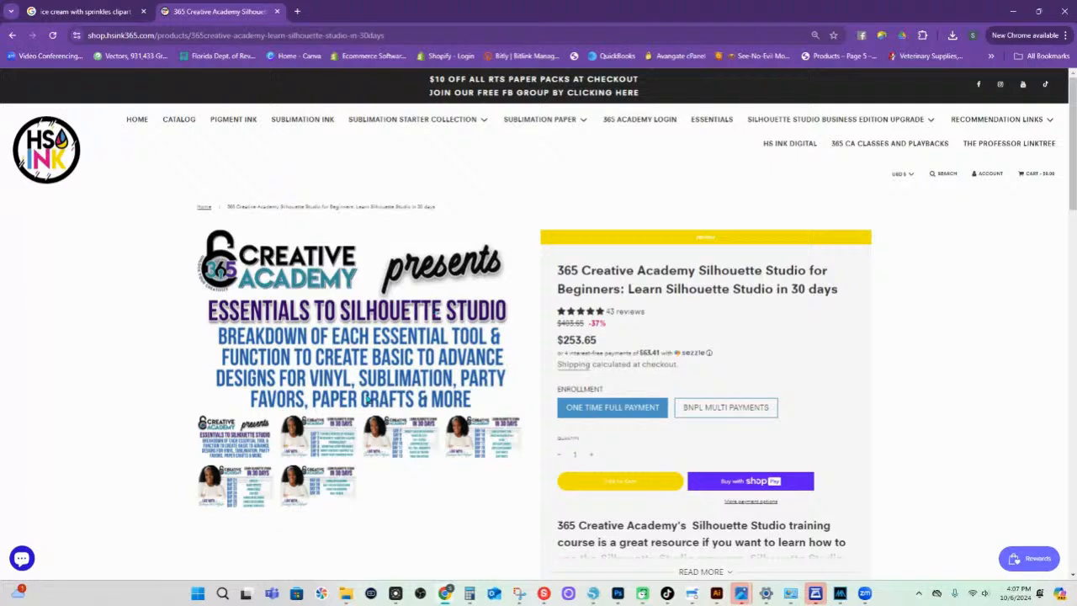
- View the course's product images in turn to read the day-by-day lesson schedule
click(341, 431)
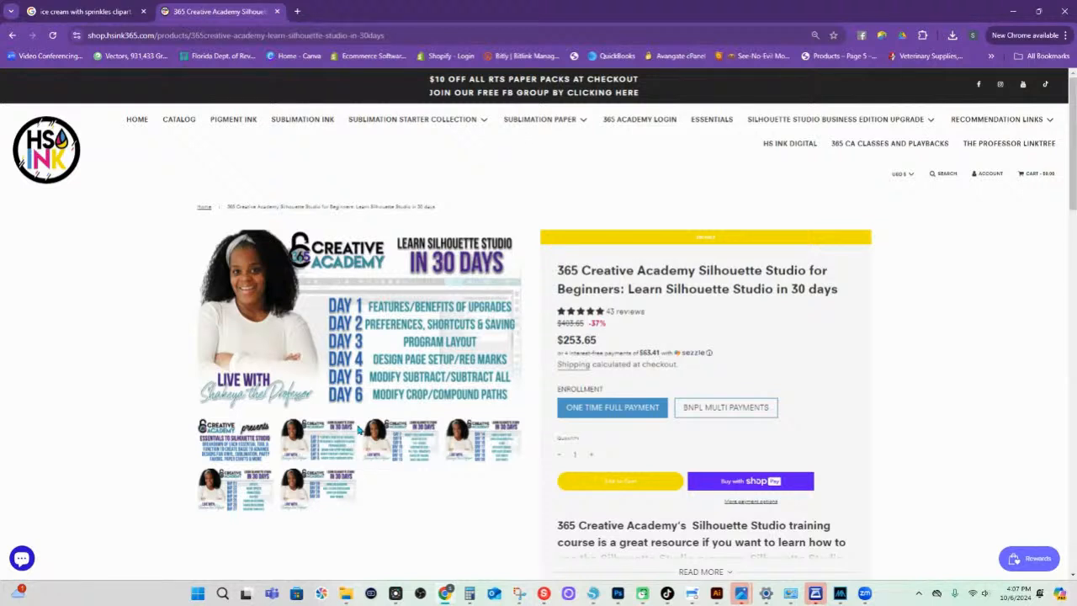
click(390, 445)
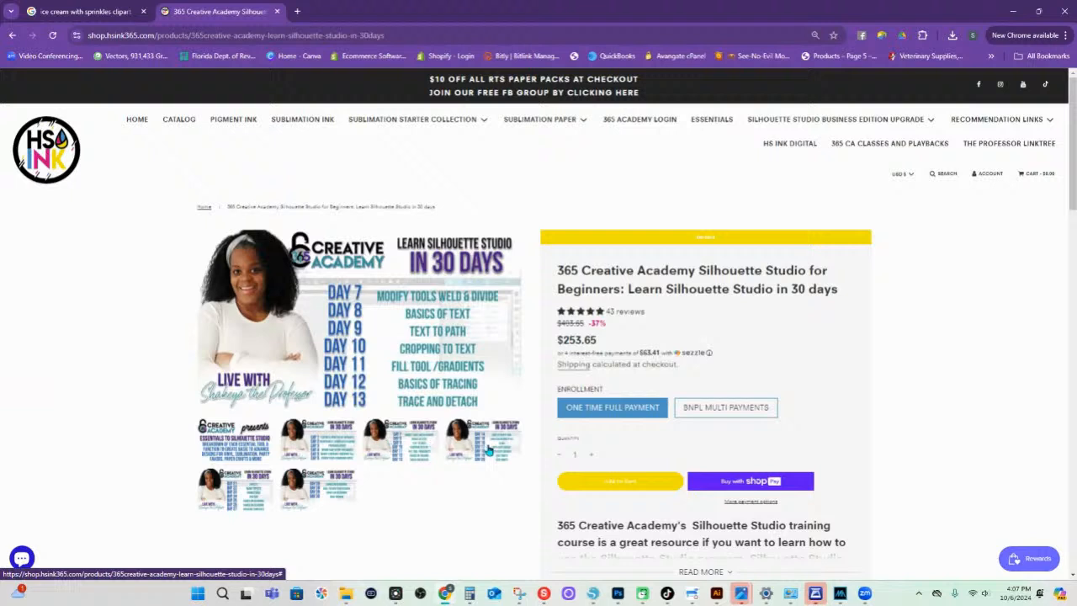
click(487, 450)
click(246, 505)
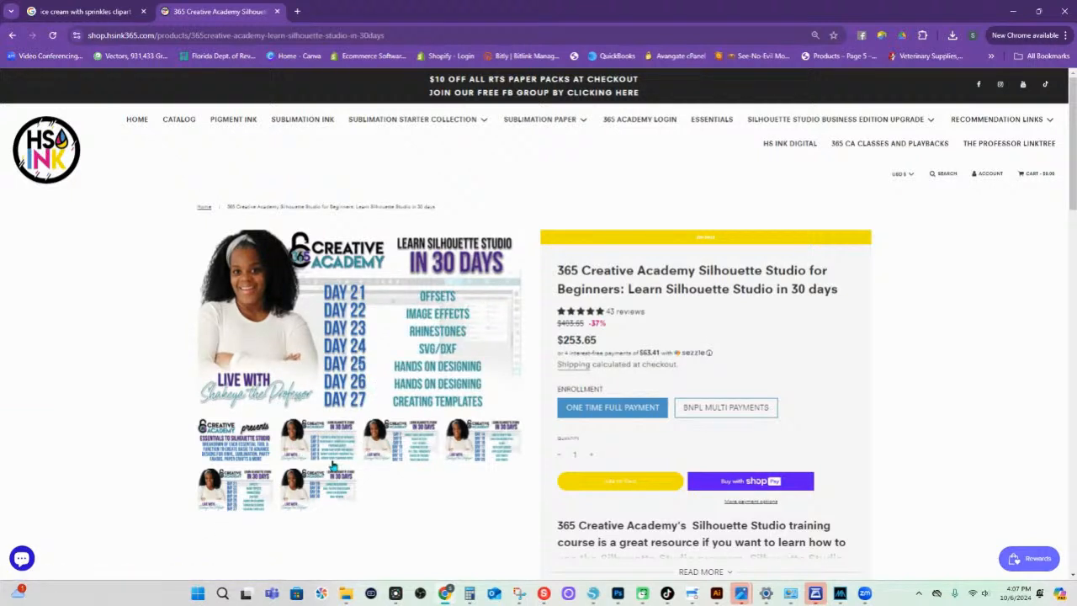
click(326, 504)
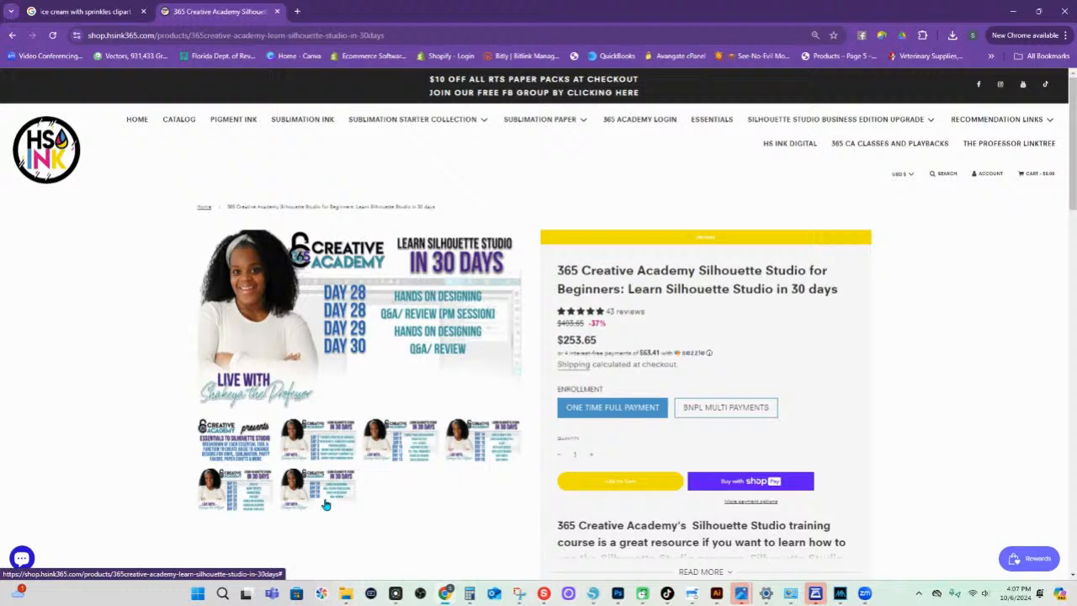
click(242, 507)
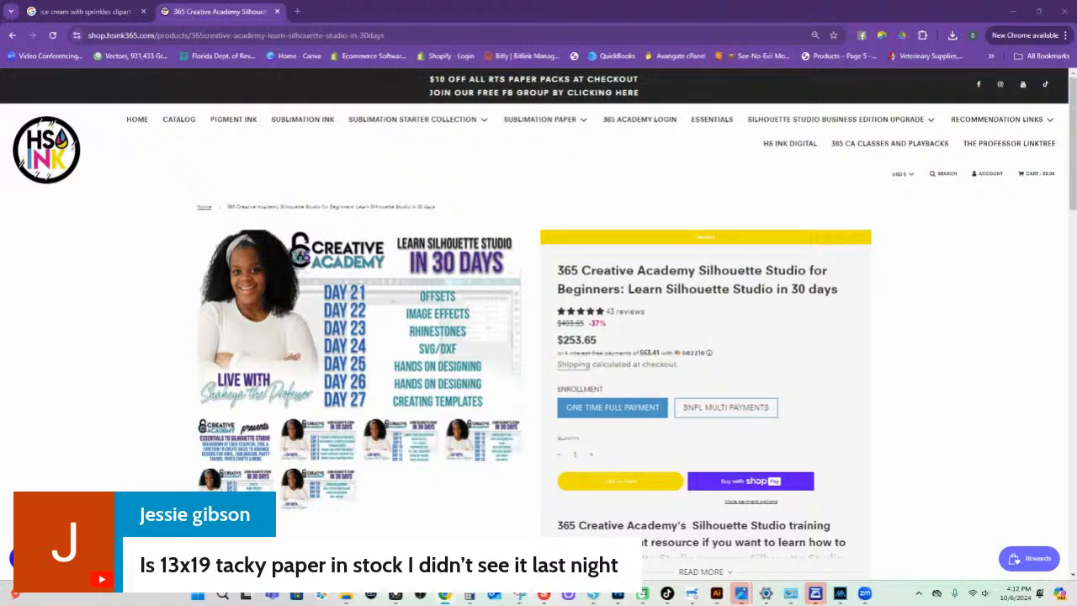
- Return to the HS Ink store's home page, find the tacky sublimation paper products, and show the size options for the paper rolls
click(63, 157)
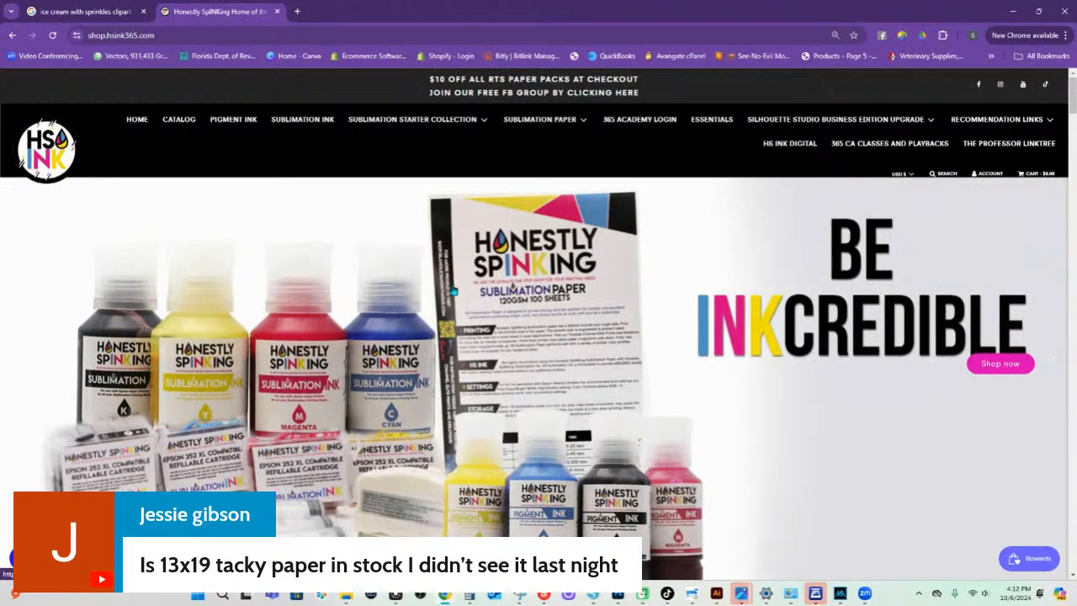
scroll(548, 409, down, 3)
scroll(552, 409, down, 4)
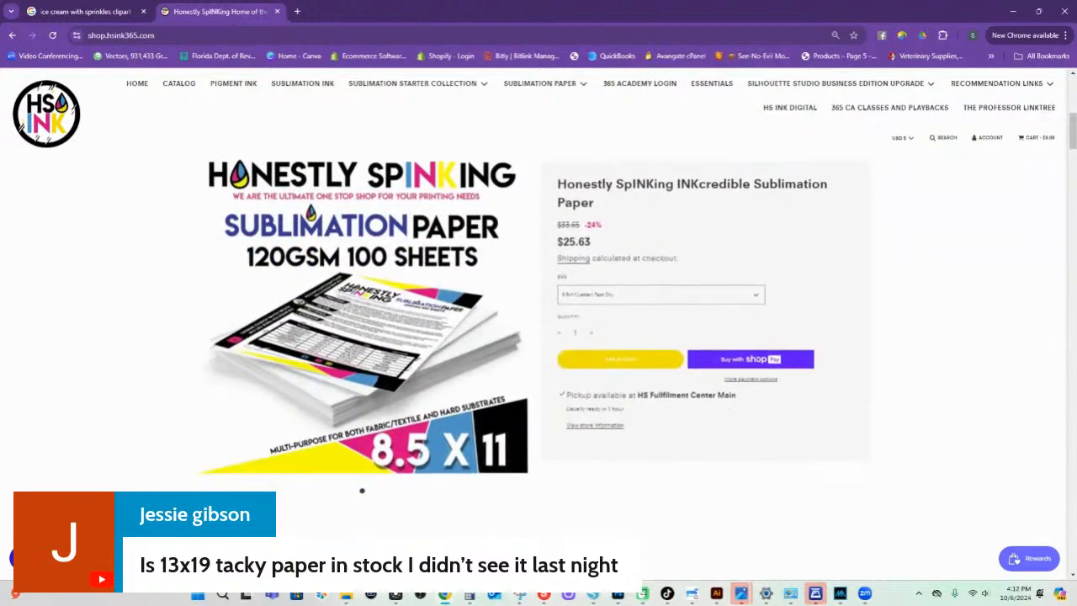
scroll(343, 364, down, 5)
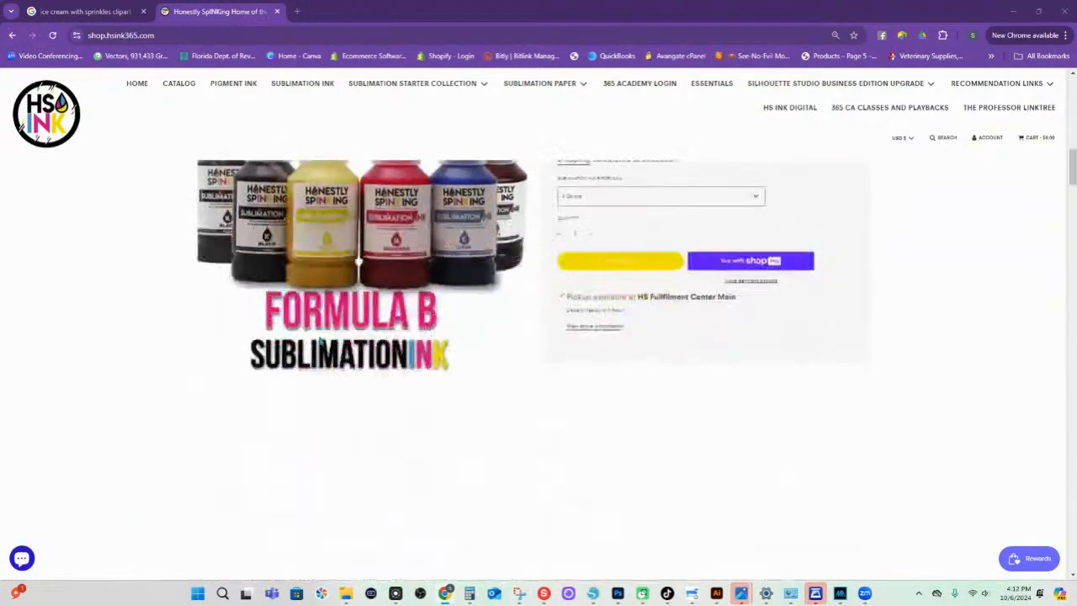
scroll(343, 363, down, 1)
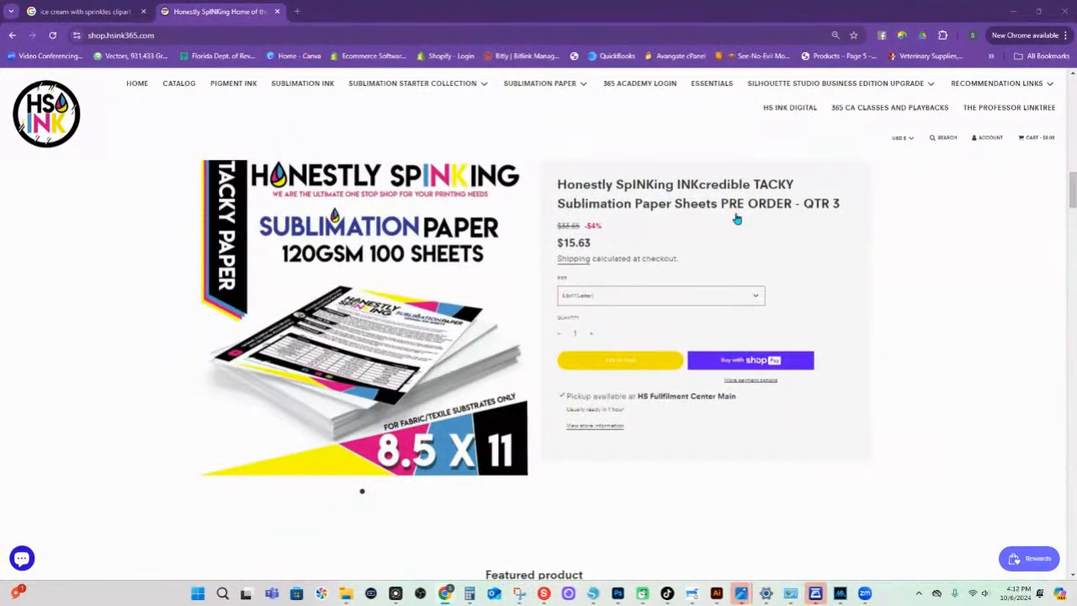
scroll(630, 277, down, 3)
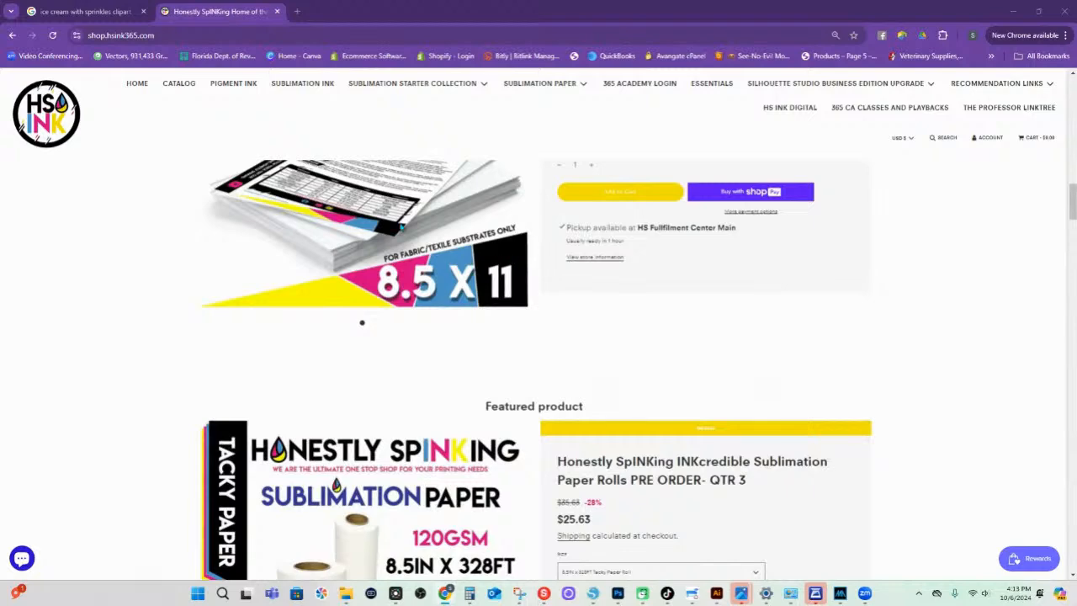
scroll(549, 399, down, 1)
click(572, 406)
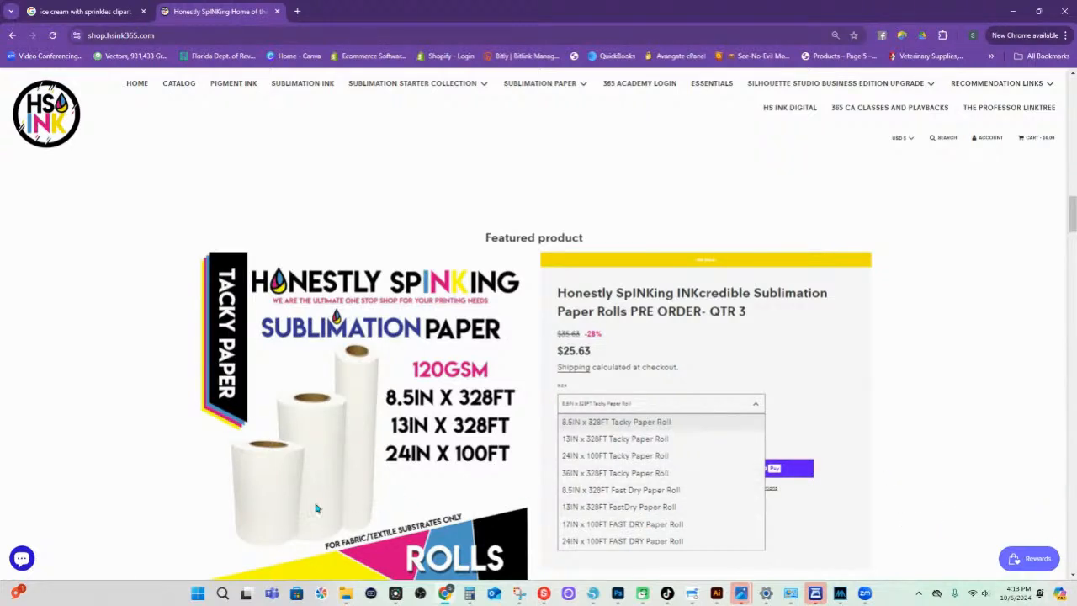
- Open the 365 Creative Academy site in a separate maximized browser window and show its All Courses page
click(296, 10)
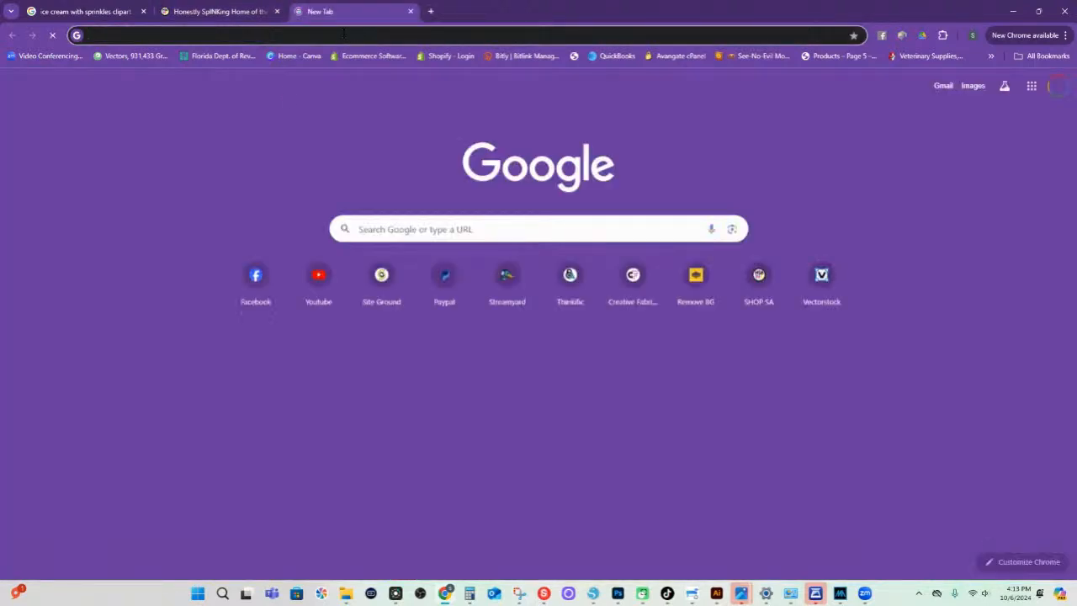
click(559, 262)
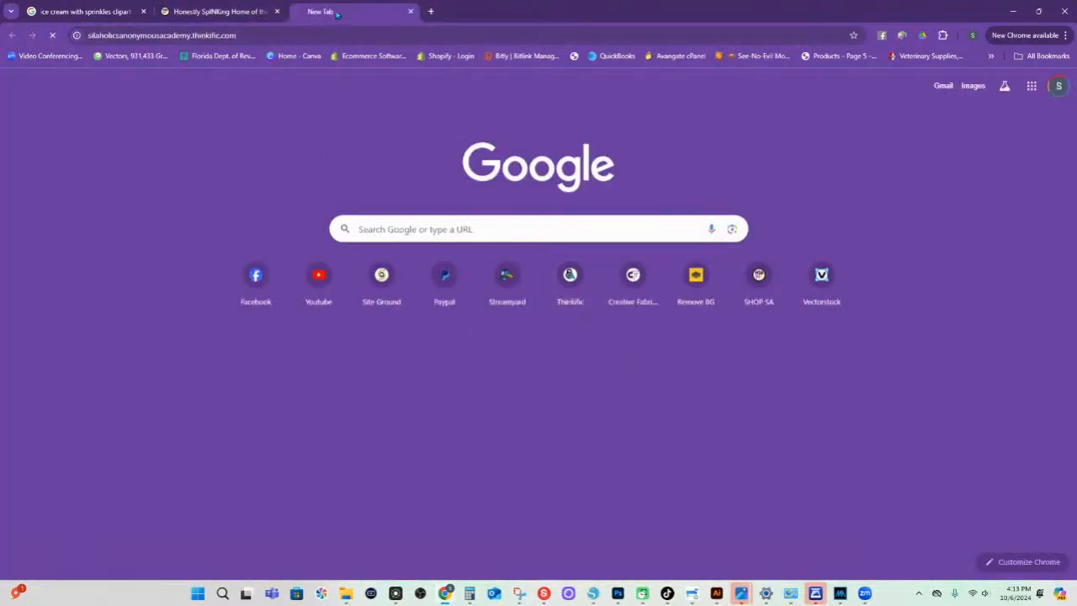
drag(337, 15, 191, 137)
click(545, 188)
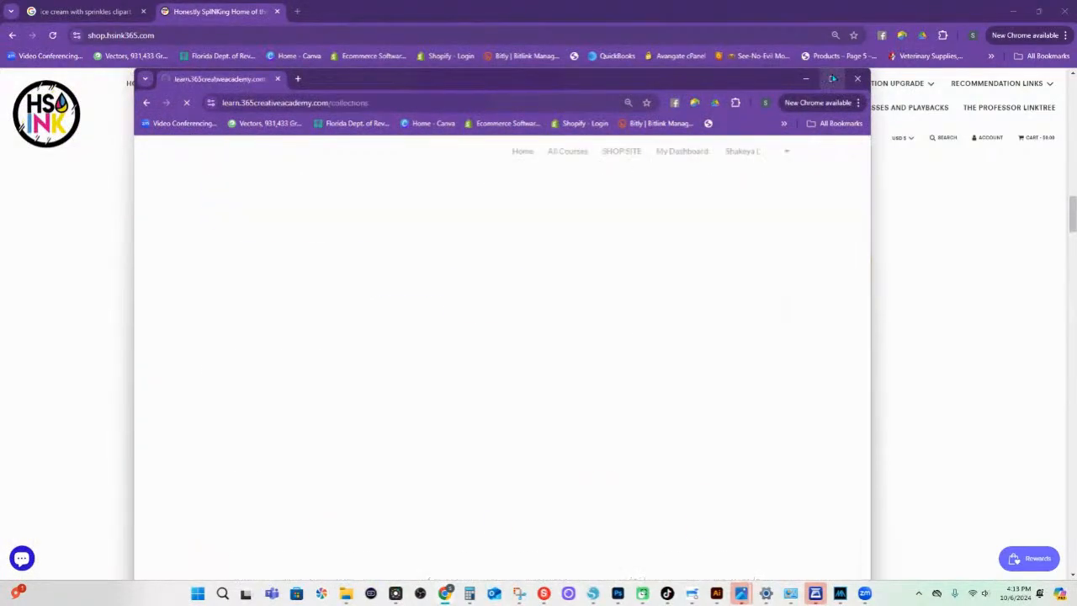
click(832, 78)
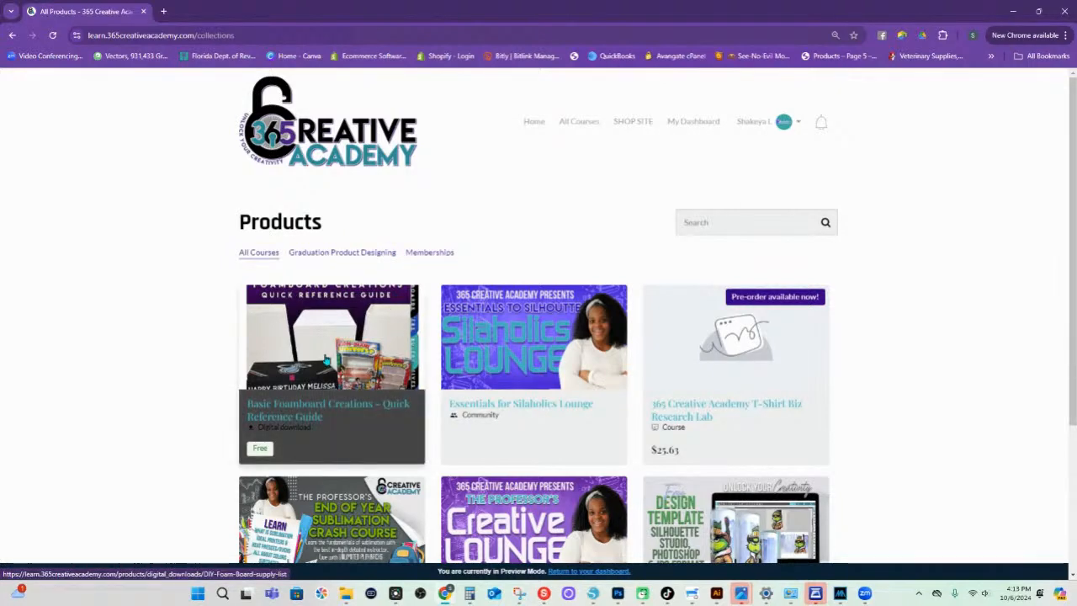
- Open The Creative Lounge course from the product list and review its curriculum and pricing options
scroll(530, 371, down, 2)
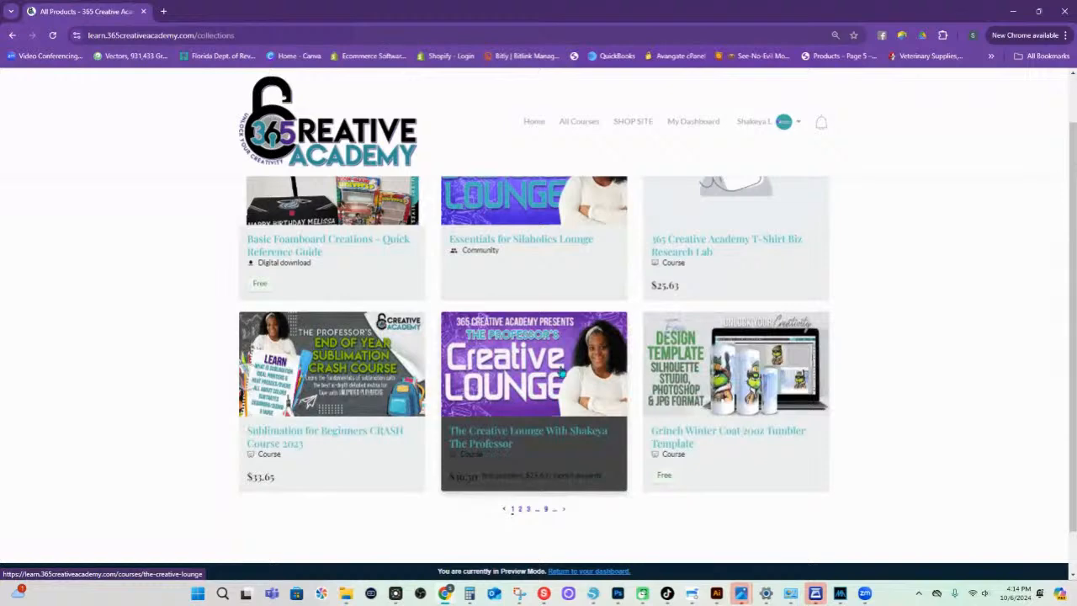
click(532, 367)
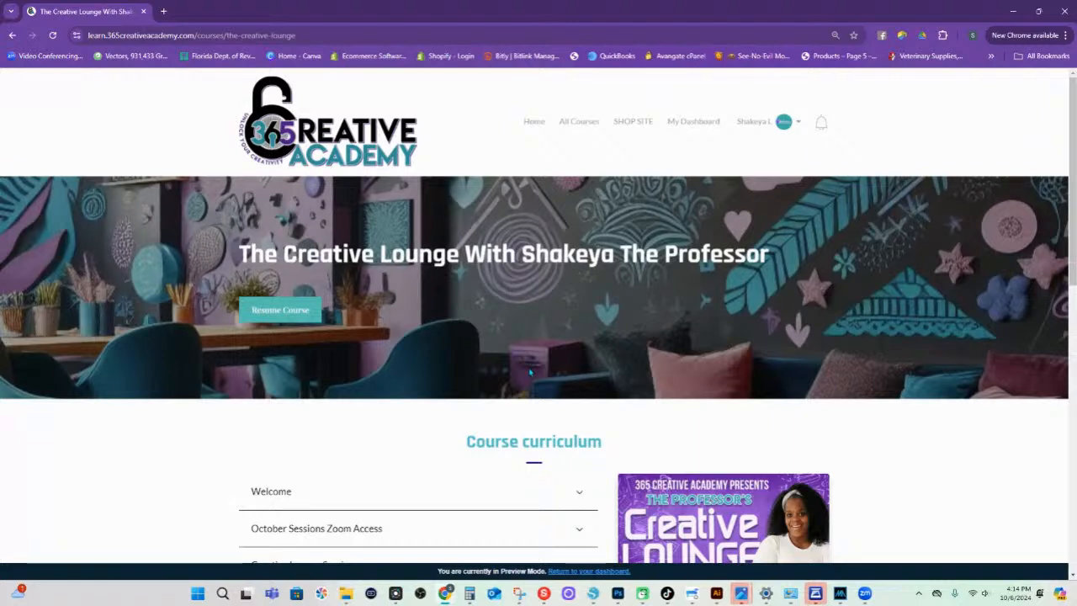
scroll(538, 402, down, 3)
scroll(538, 402, down, 1)
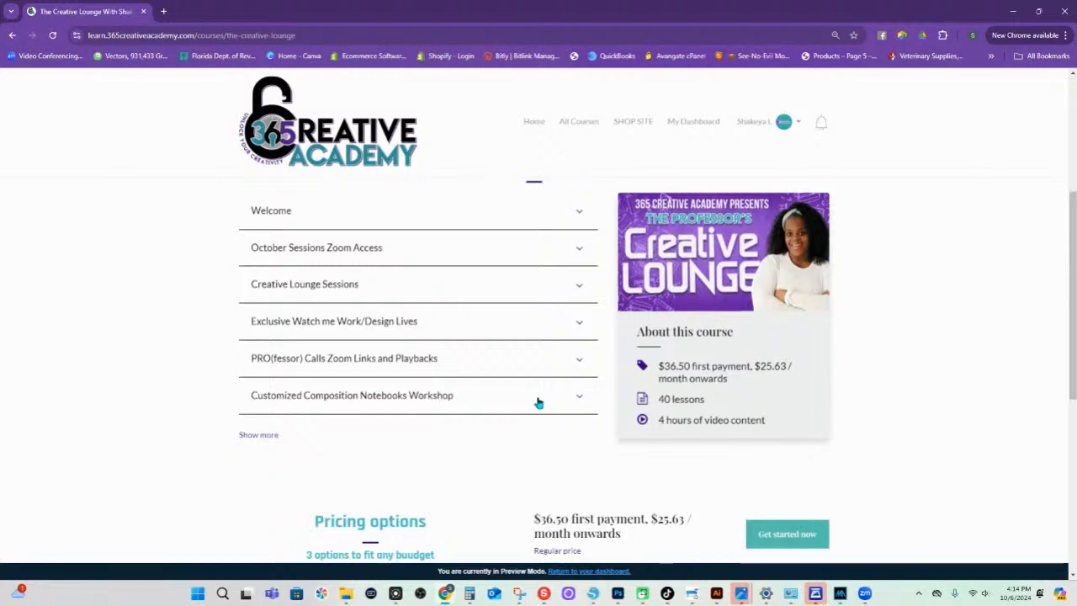
scroll(665, 455, down, 1)
scroll(664, 455, down, 2)
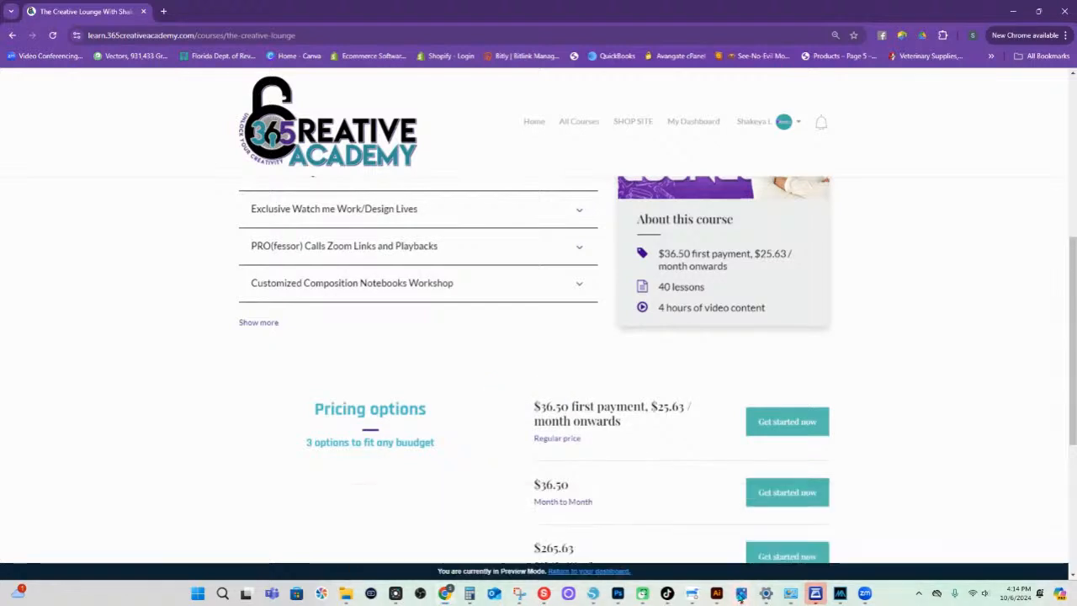
- Switch to the Photos window with the 365 Creative Academy October Creative Lounge calendar image
mouse_move(739, 597)
click(907, 534)
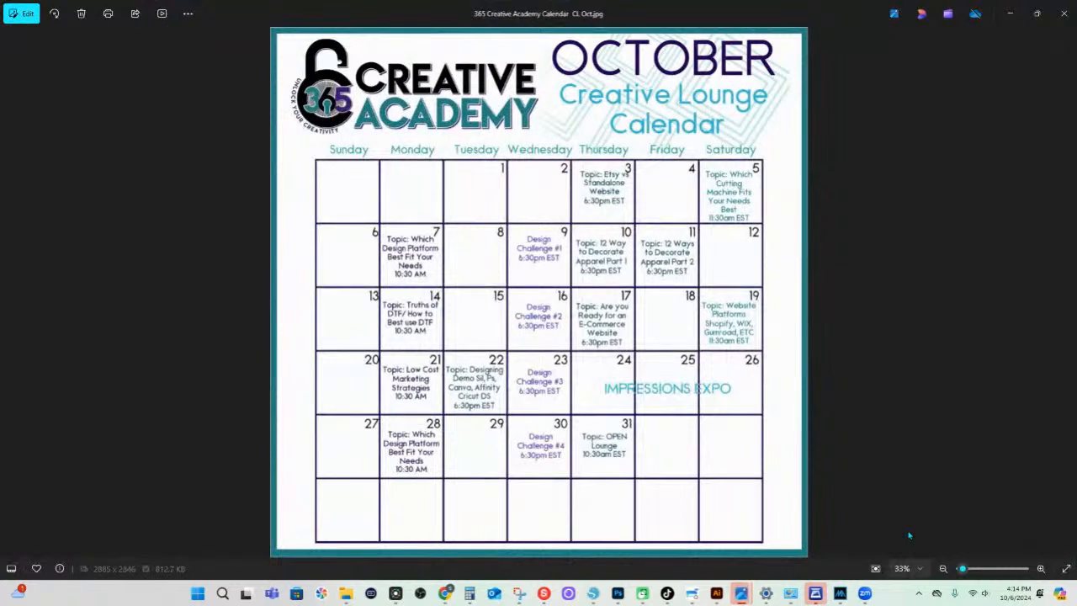